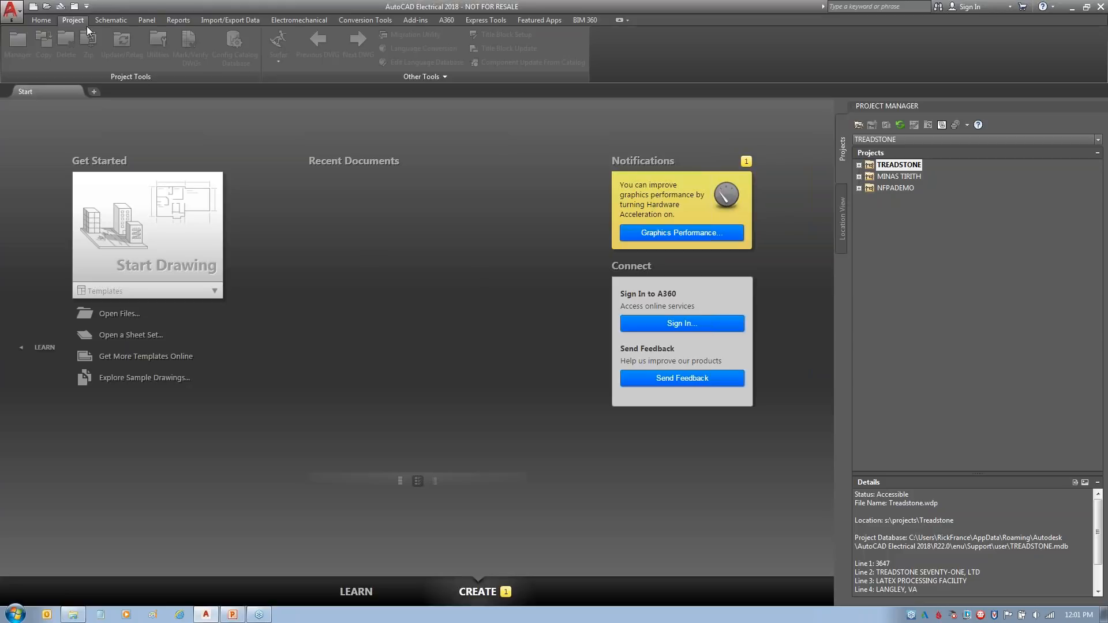
# - Open the drawing template Vandelay-Pt2Pt.dwt from the Templates folder
pyautogui.click(49, 8)
pyautogui.click(488, 246)
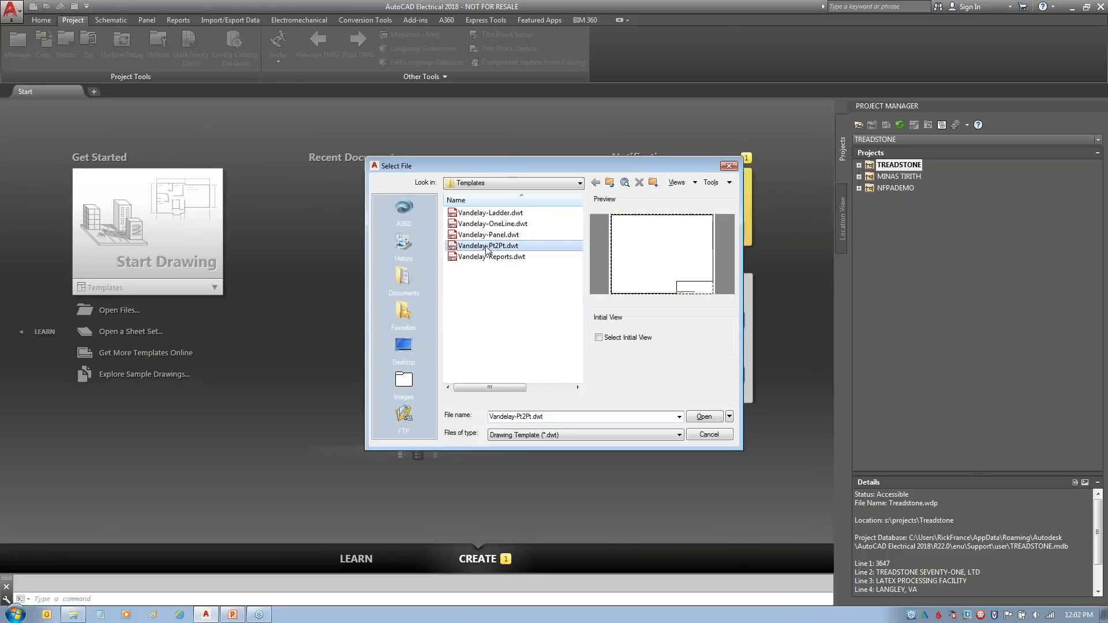
pyautogui.click(704, 416)
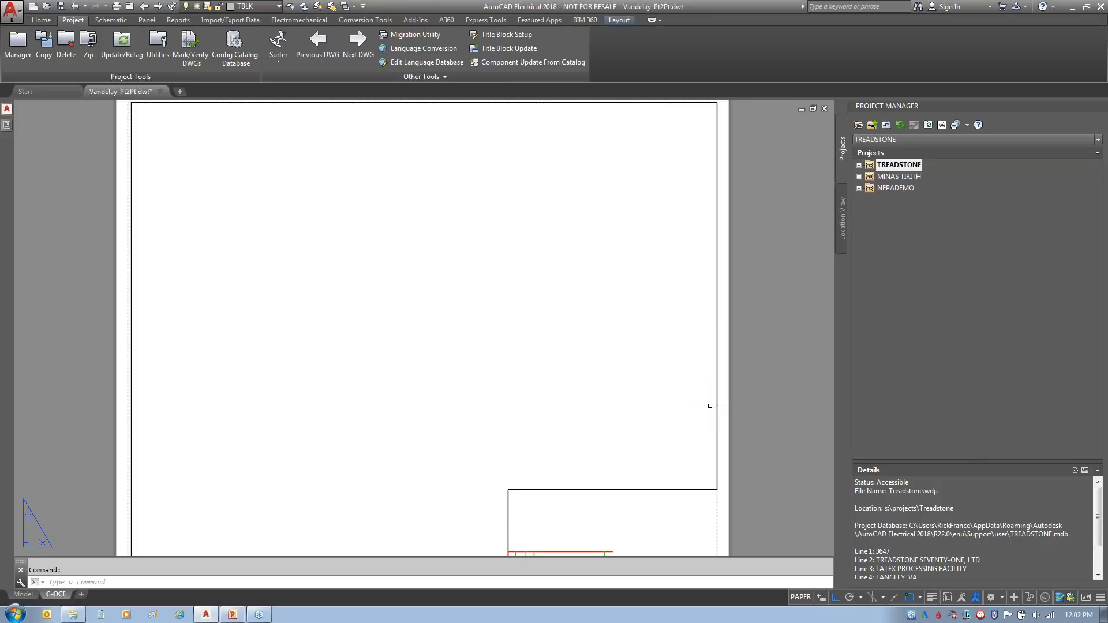
pyautogui.middleClick(792, 386)
pyautogui.middleClick(793, 387)
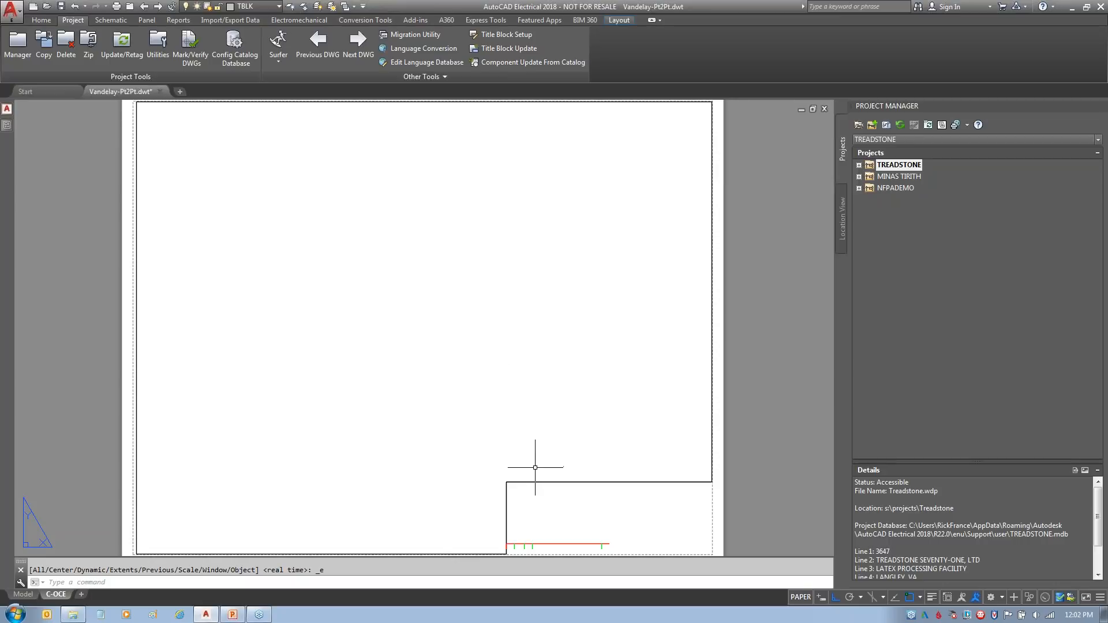
pyautogui.click(442, 288)
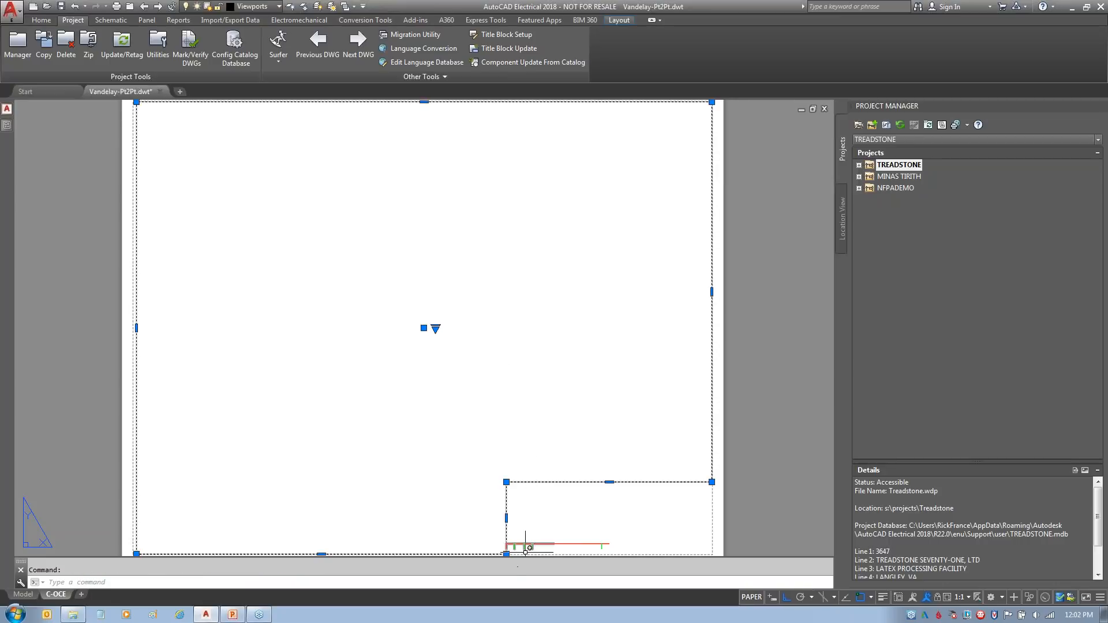
pyautogui.press('Escape')
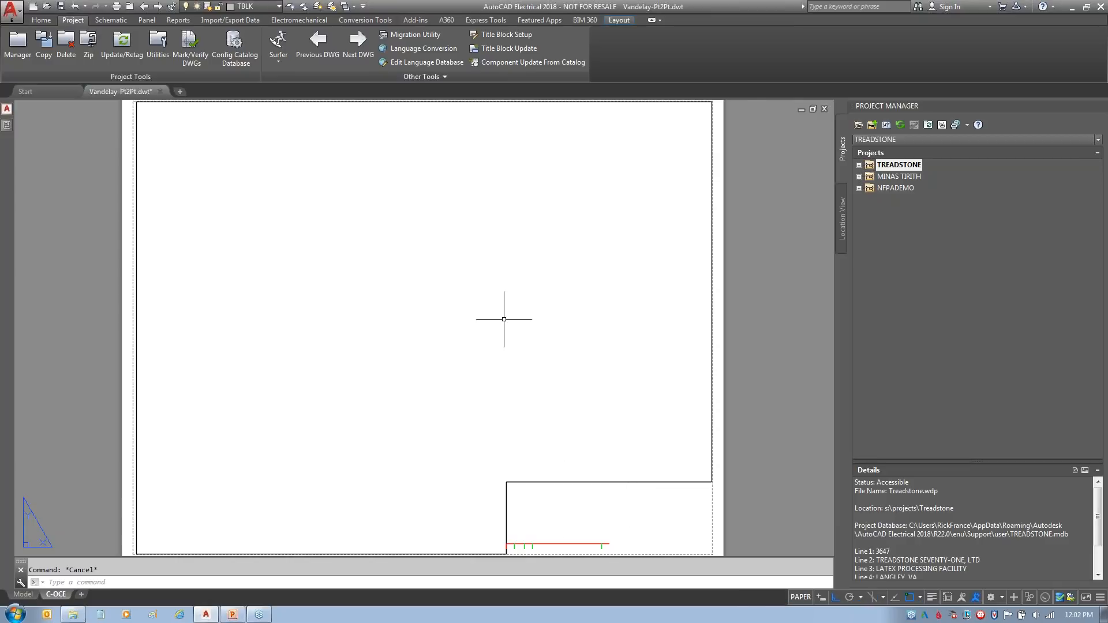
# - Insert the Tblk-C.dwg title block from the Supplements folder at 0,0,0 with scale 1 and rotation 0
pyautogui.write('i')
pyautogui.press('Return')
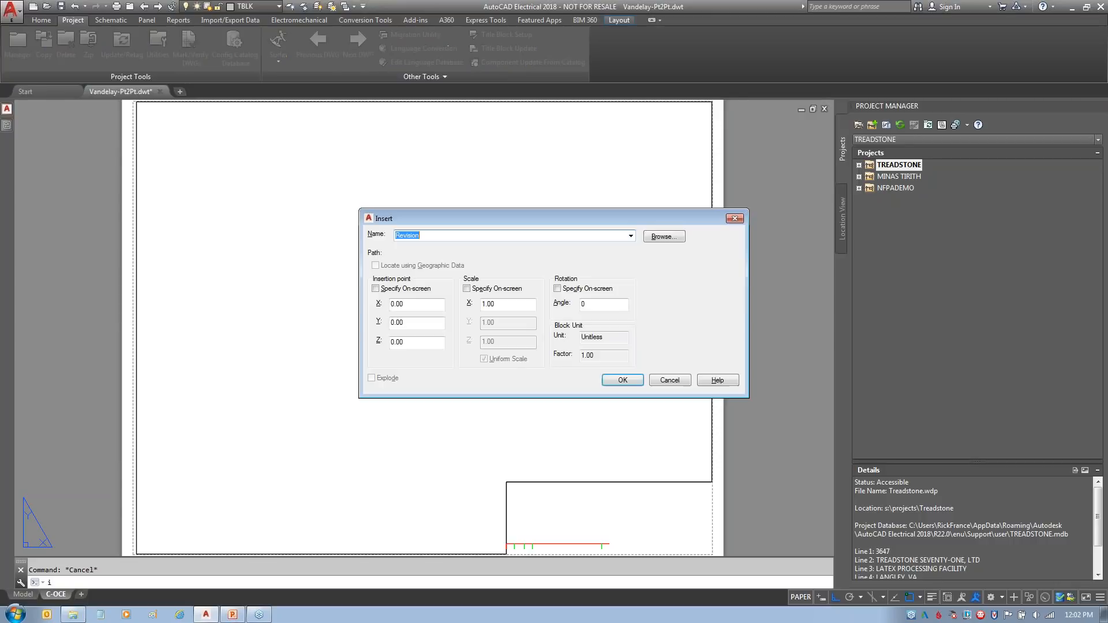
pyautogui.click(660, 237)
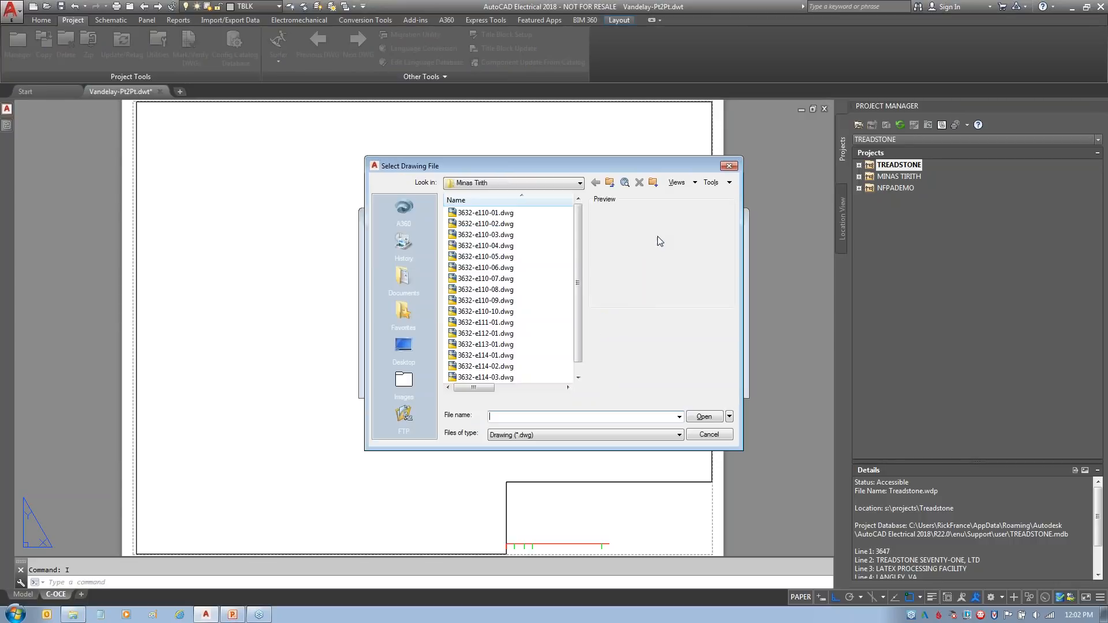
pyautogui.click(612, 183)
pyautogui.doubleClick(479, 235)
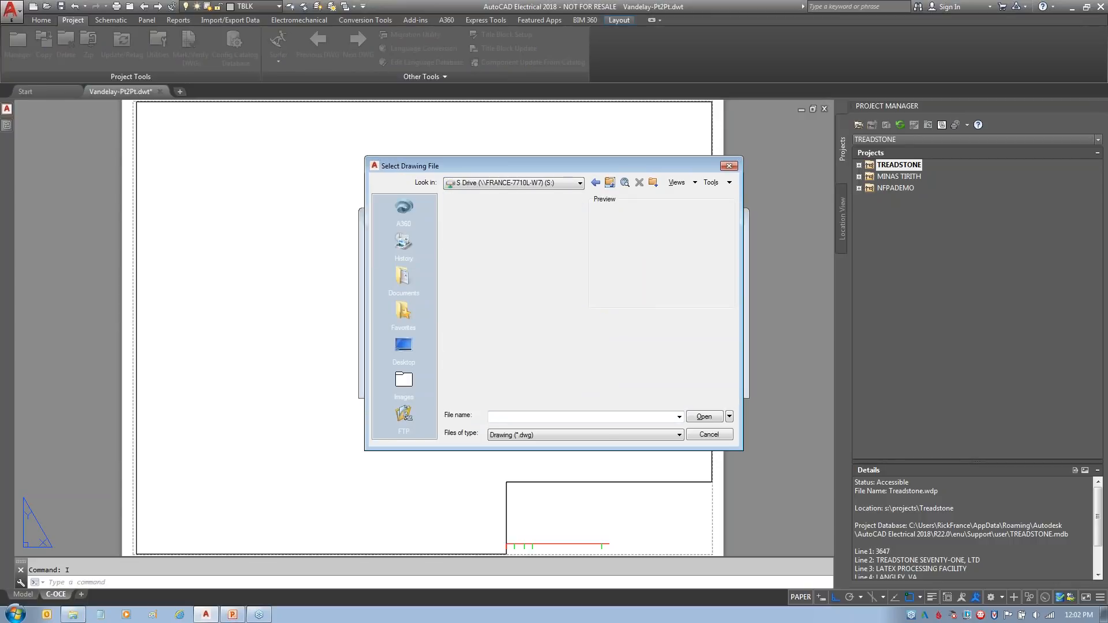
pyautogui.doubleClick(491, 237)
pyautogui.click(469, 214)
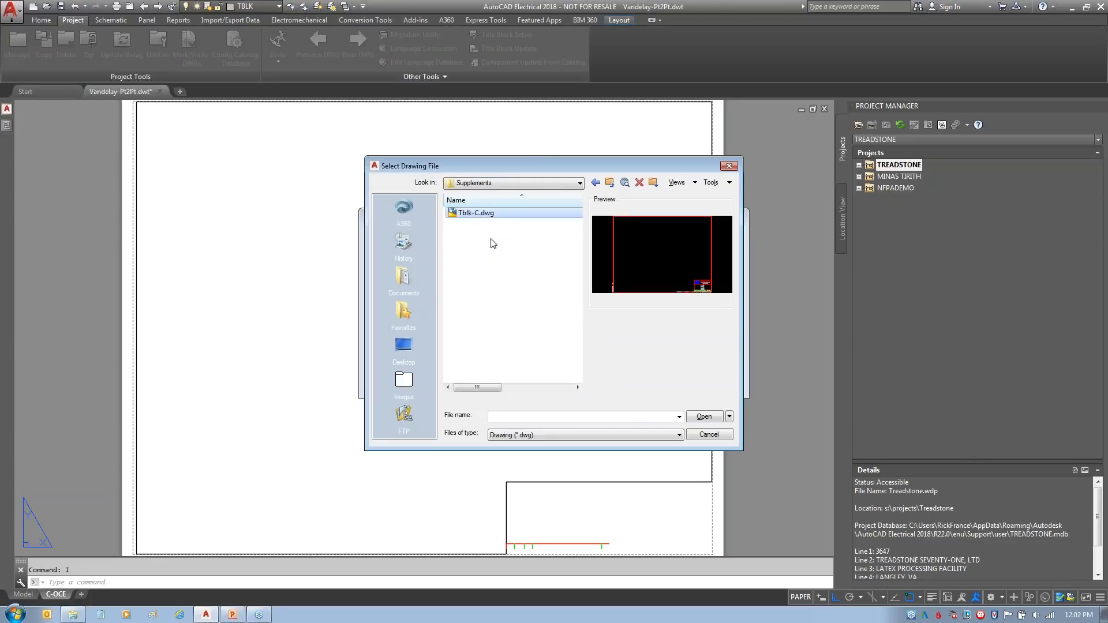
pyautogui.click(704, 417)
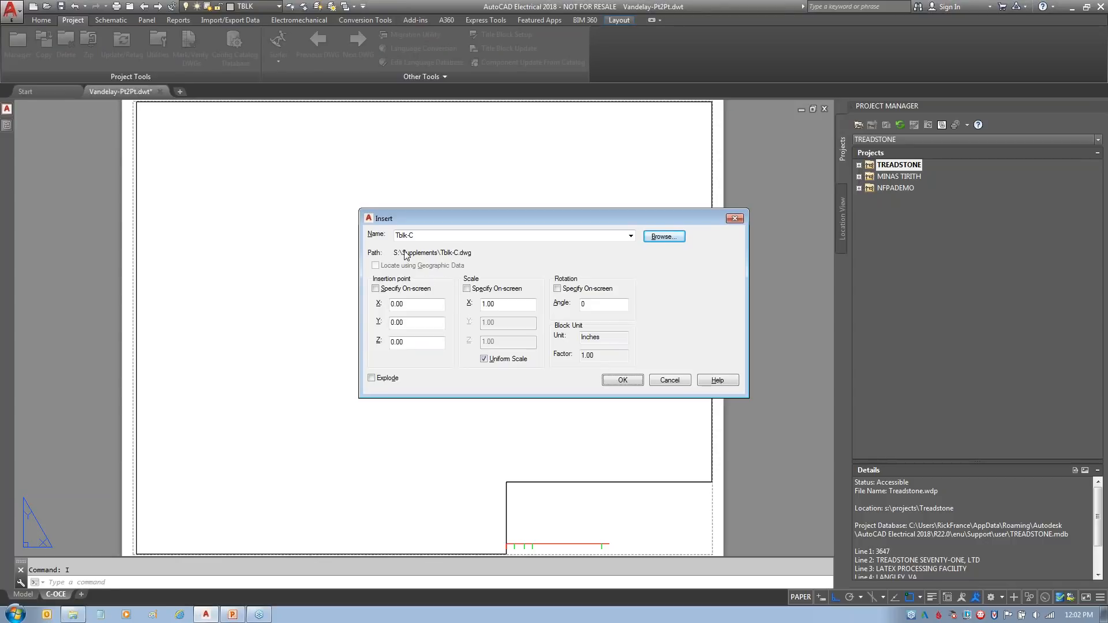
pyautogui.click(623, 381)
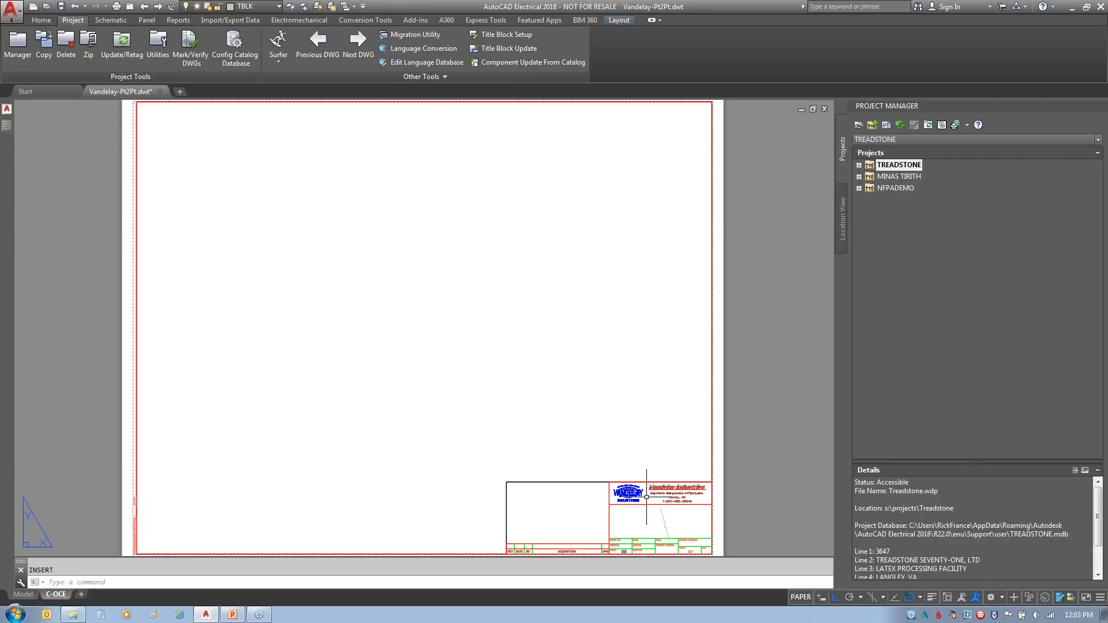
# - Open the inserted Tblk-C title block in the Block Editor and close the Block Authoring Palettes
pyautogui.rightClick(631, 493)
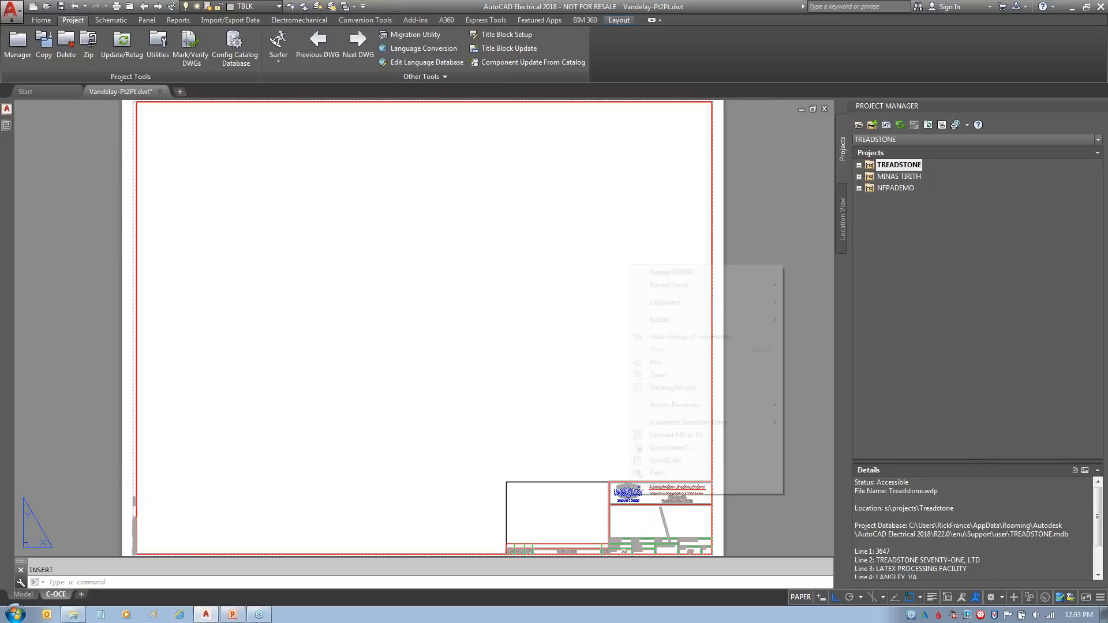
pyautogui.click(625, 498)
pyautogui.click(624, 499)
pyautogui.rightClick(624, 498)
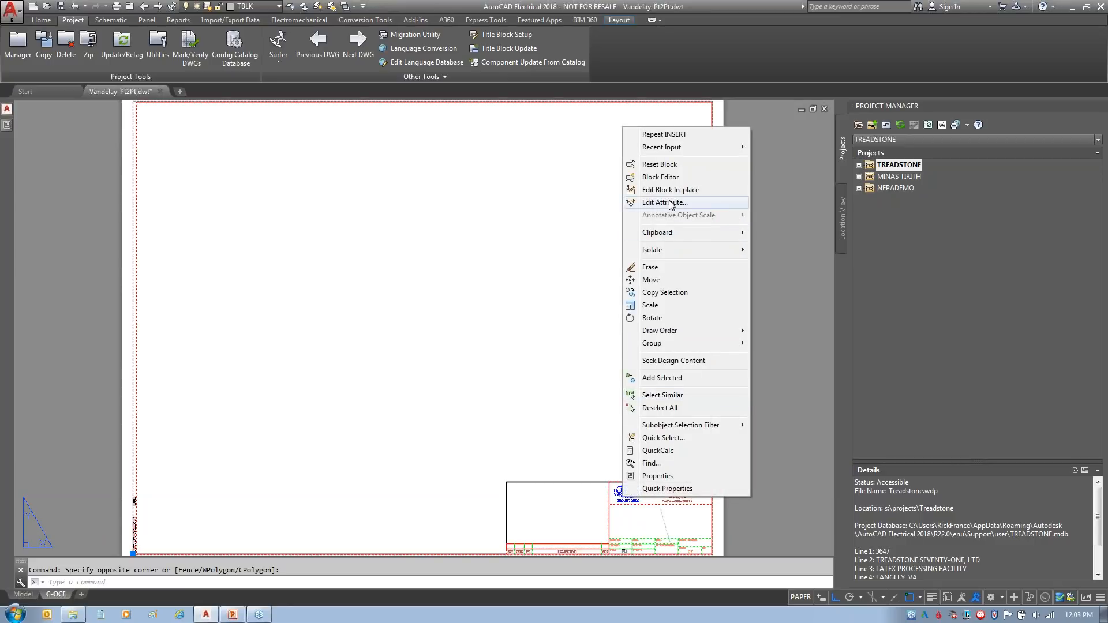
pyautogui.click(662, 177)
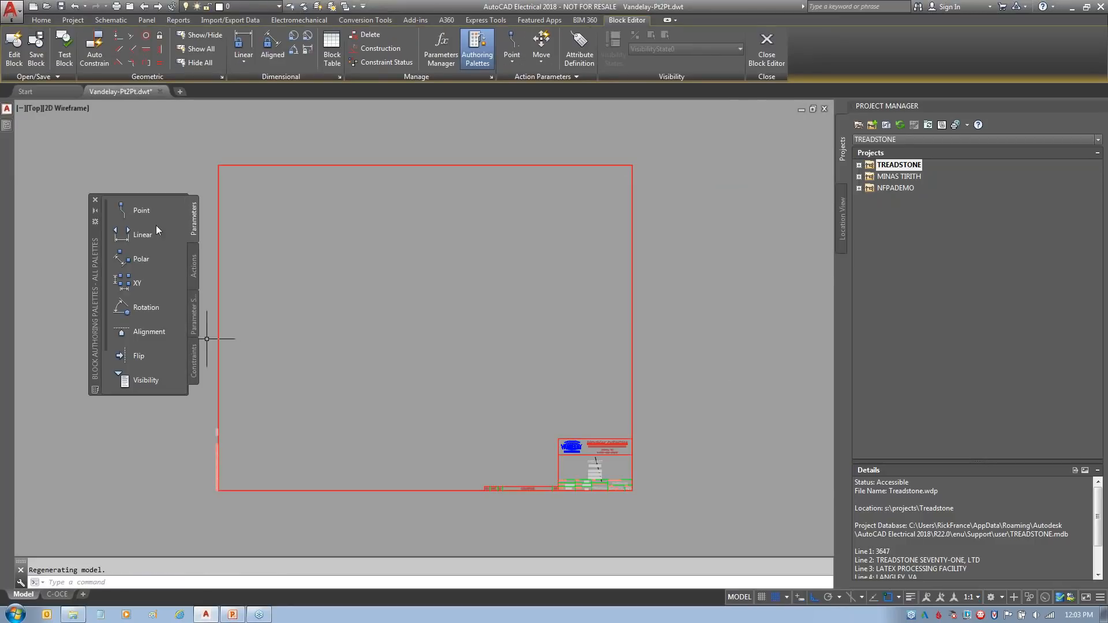
pyautogui.click(96, 200)
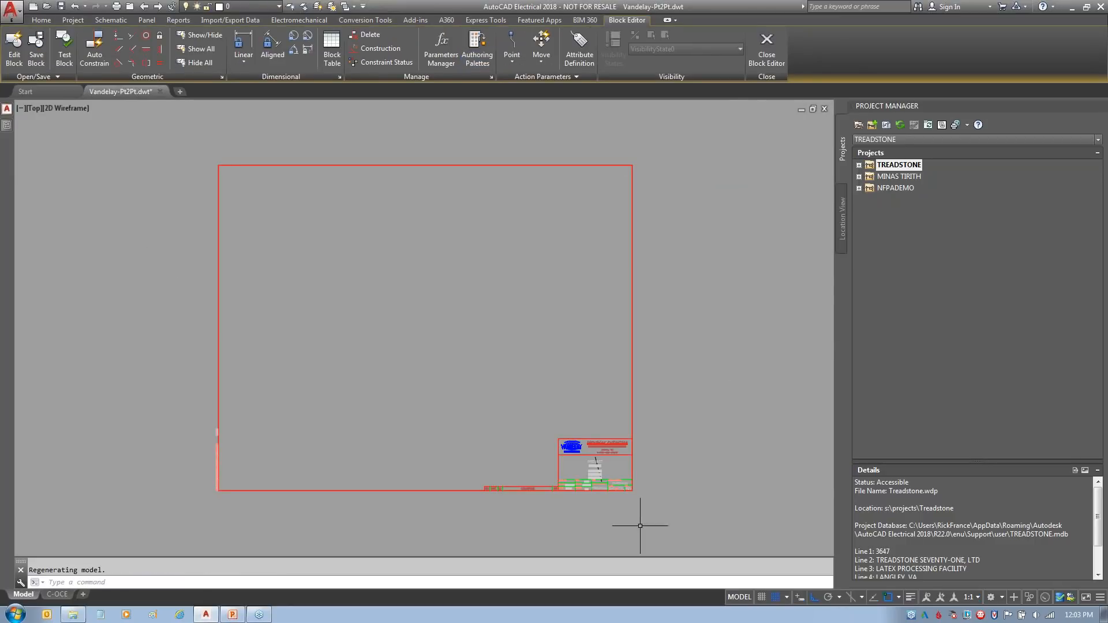
# - Set the Annotative property of the Tblk-C block in its block properties
pyautogui.scroll(8, 611, 499)
pyautogui.scroll(-2, 606, 503)
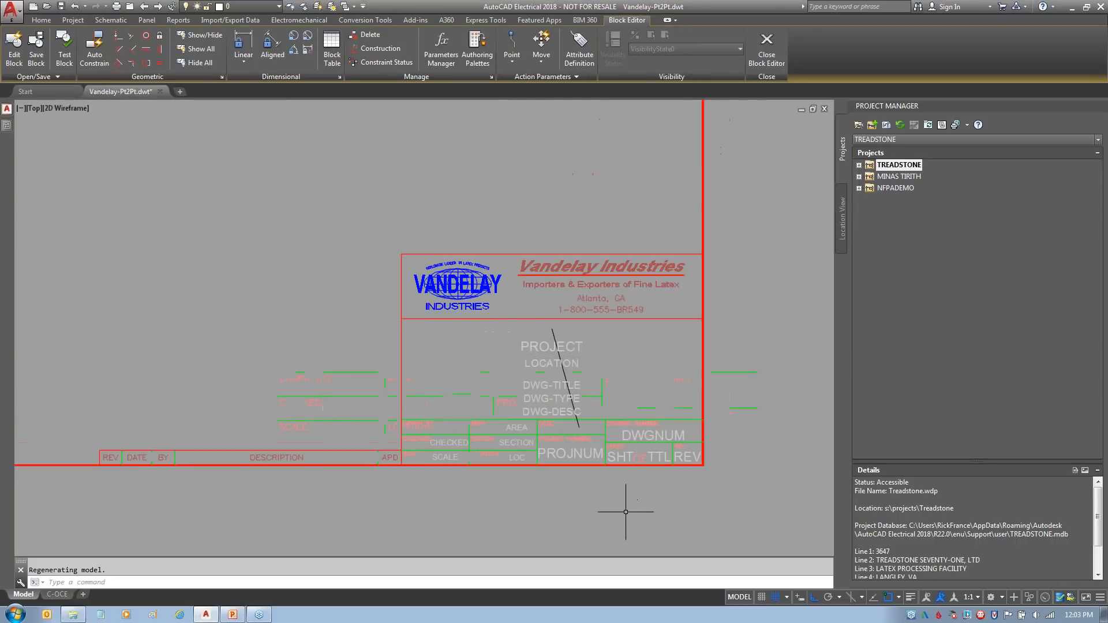
pyautogui.scroll(2, 631, 515)
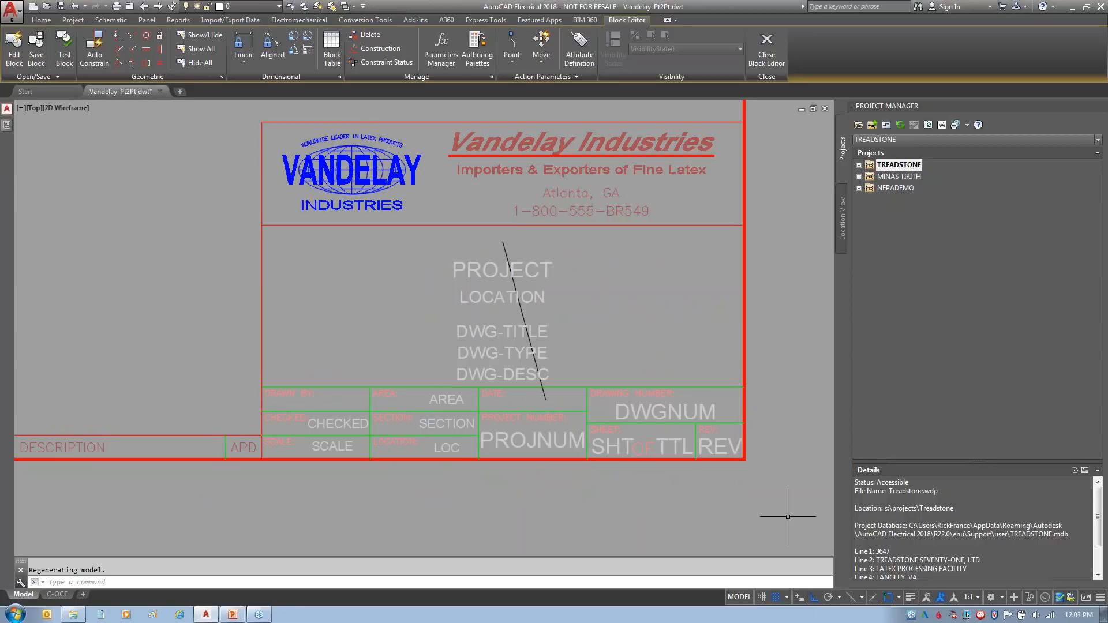
pyautogui.scroll(-3, 601, 496)
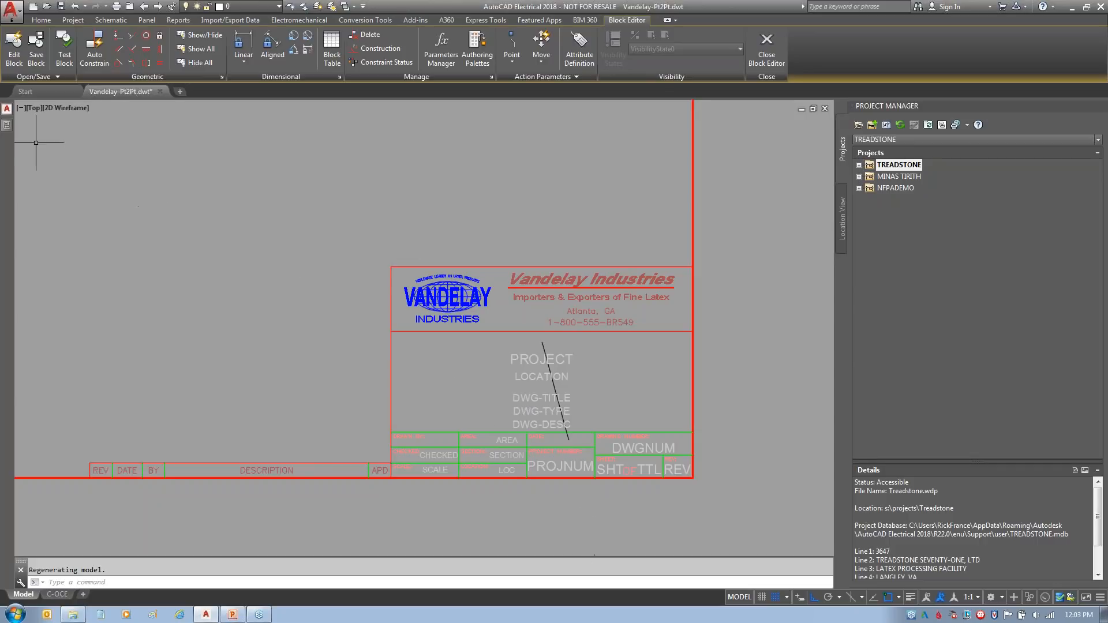
pyautogui.moveTo(10, 130)
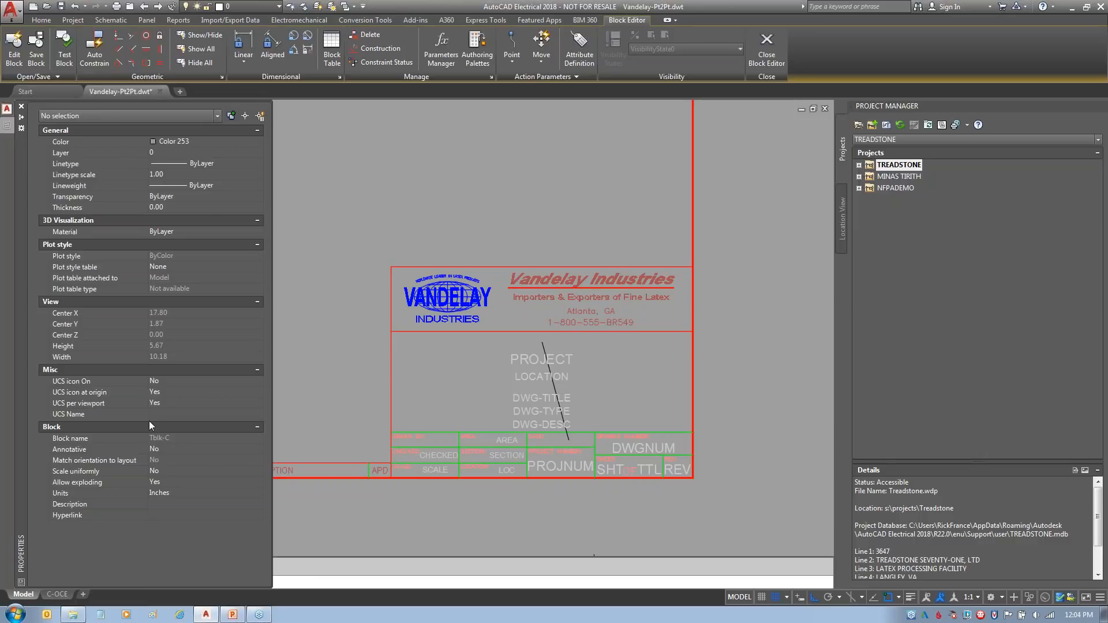
pyautogui.click(174, 450)
pyautogui.click(174, 450)
pyautogui.click(161, 461)
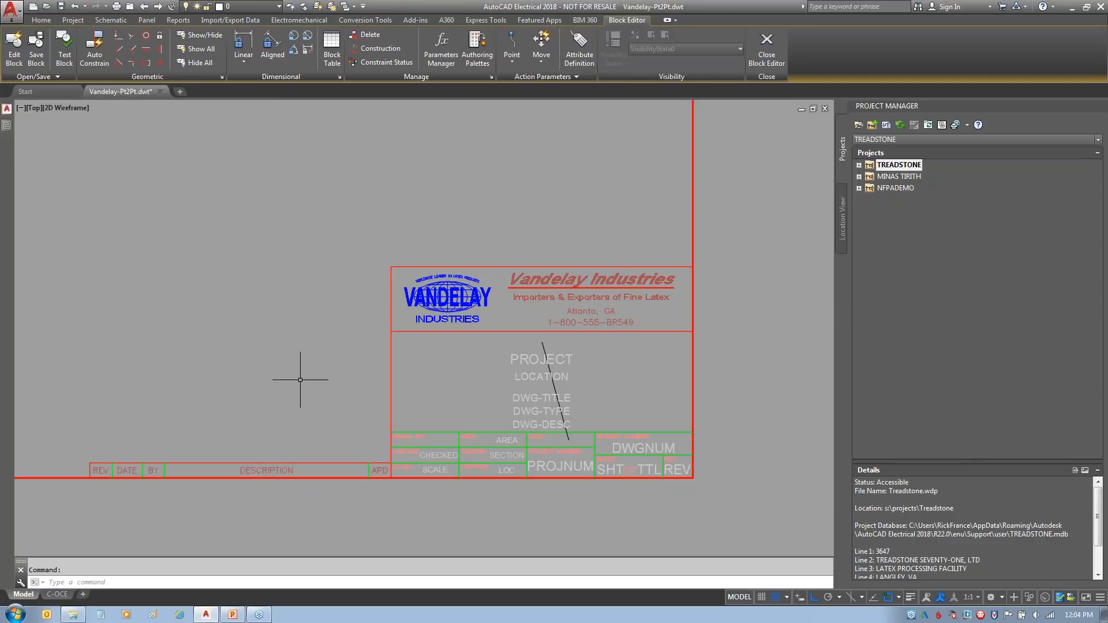
pyautogui.click(556, 451)
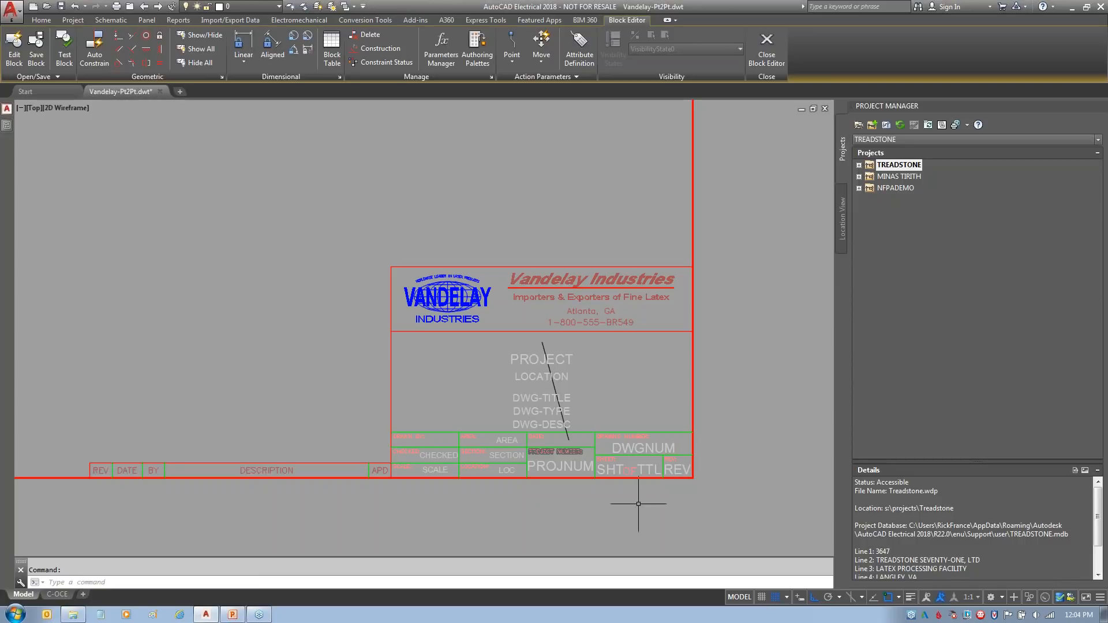
pyautogui.moveTo(925, 574); pyautogui.dragTo(948, 561)
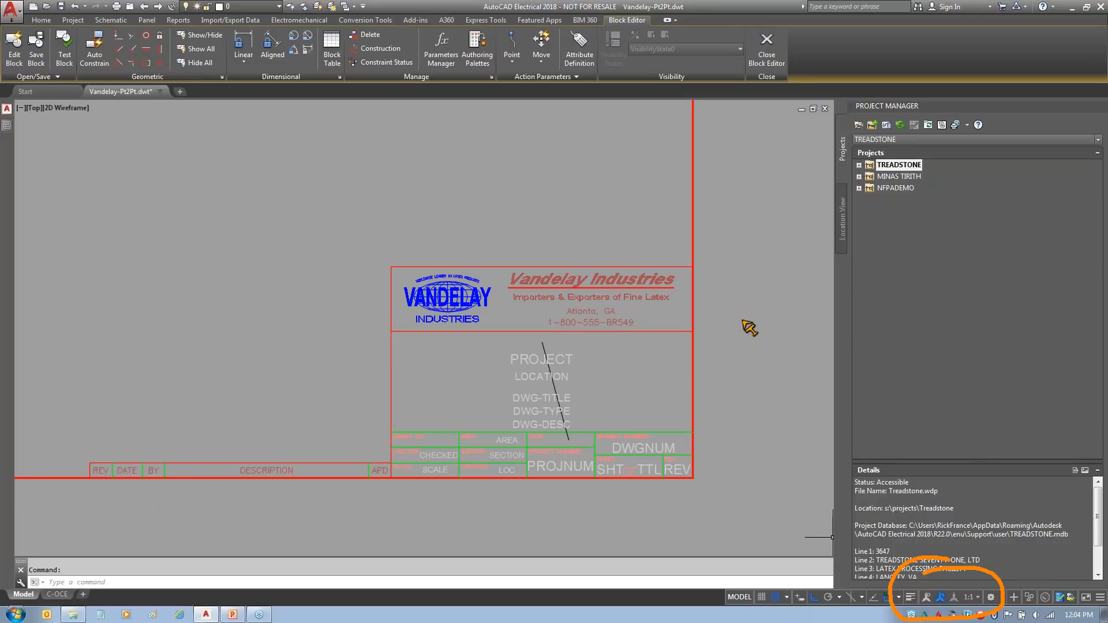
pyautogui.press('Escape')
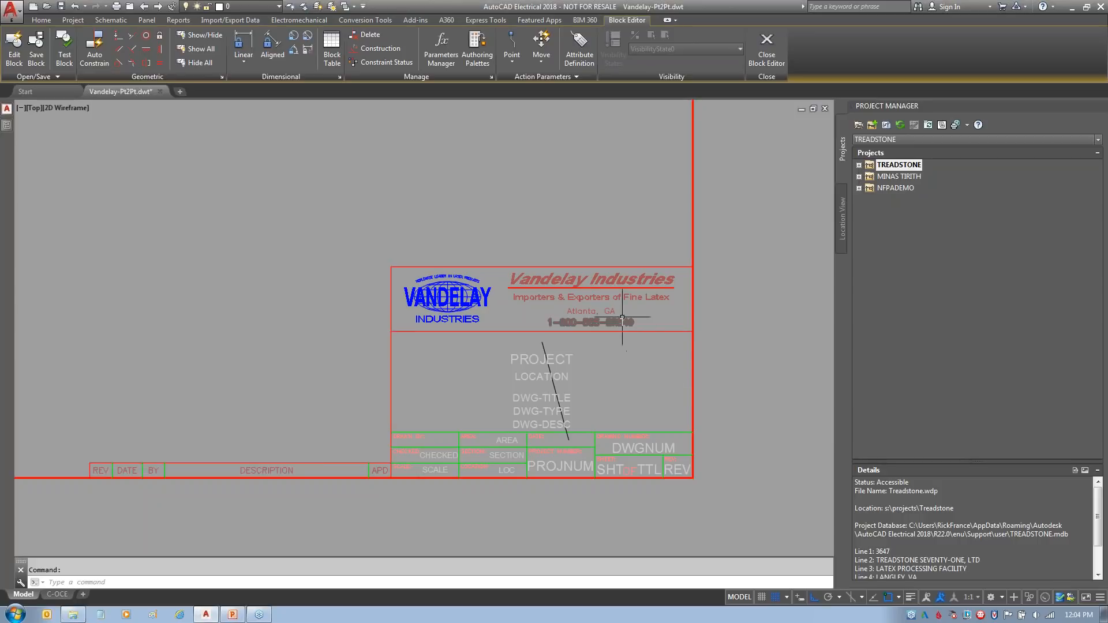
pyautogui.moveTo(557, 13)
pyautogui.mouseDown()
pyautogui.moveTo(612, 90)
pyautogui.moveTo(585, 24)
pyautogui.moveTo(565, 111)
pyautogui.moveTo(506, 193)
pyautogui.moveTo(500, 186)
pyautogui.mouseUp()
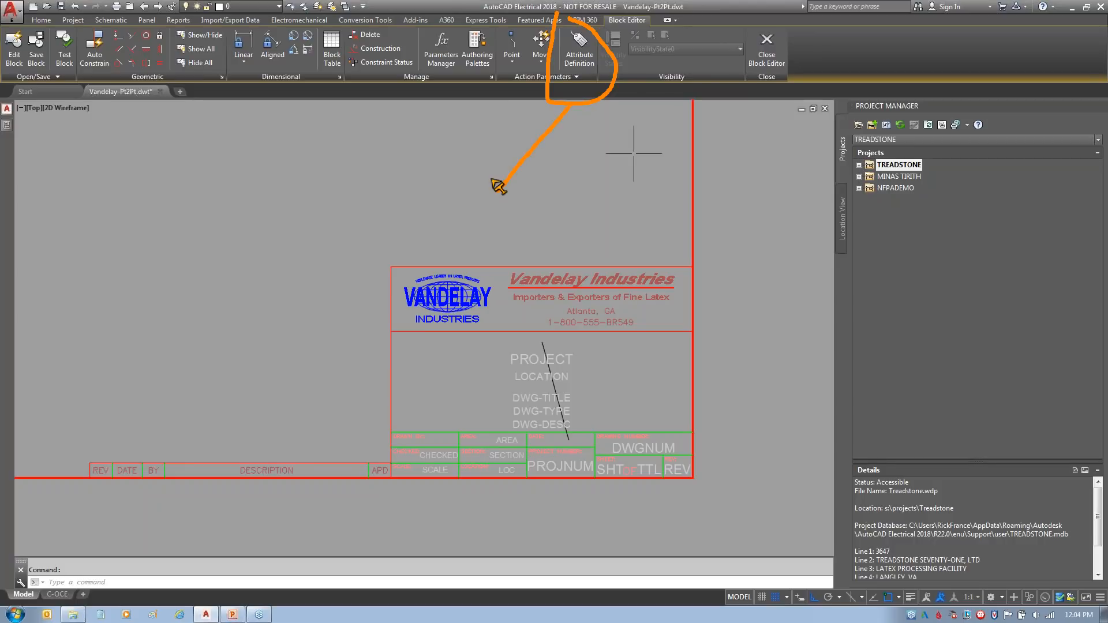
# - Start a new attribute definition with tag CLIENT and prompt Client, and enable its Preset mode
pyautogui.click(579, 45)
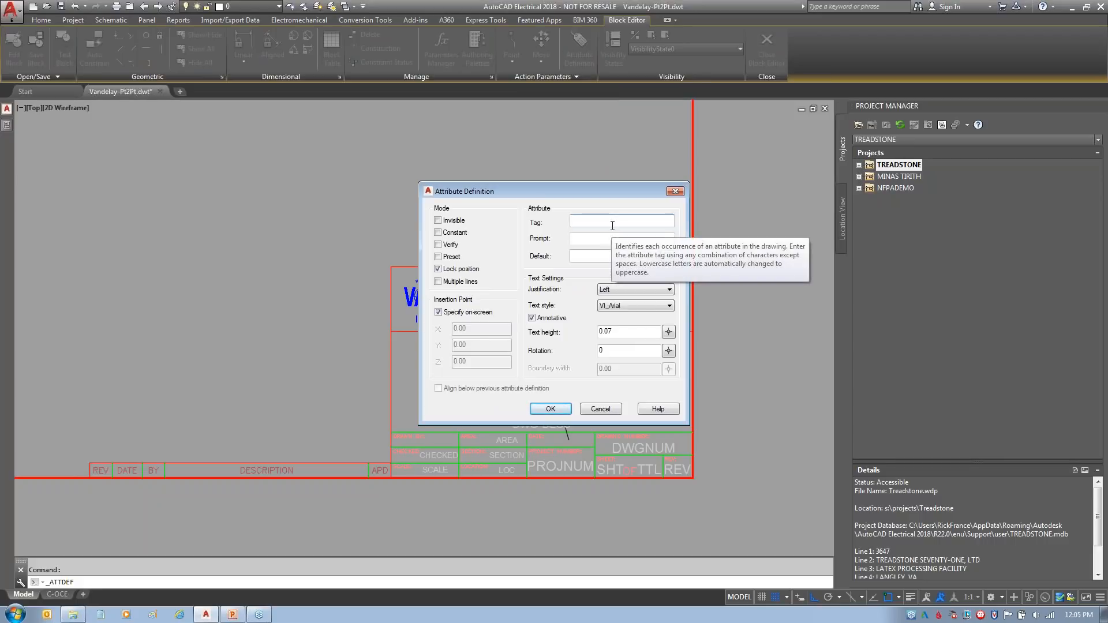
pyautogui.write('CLIENT')
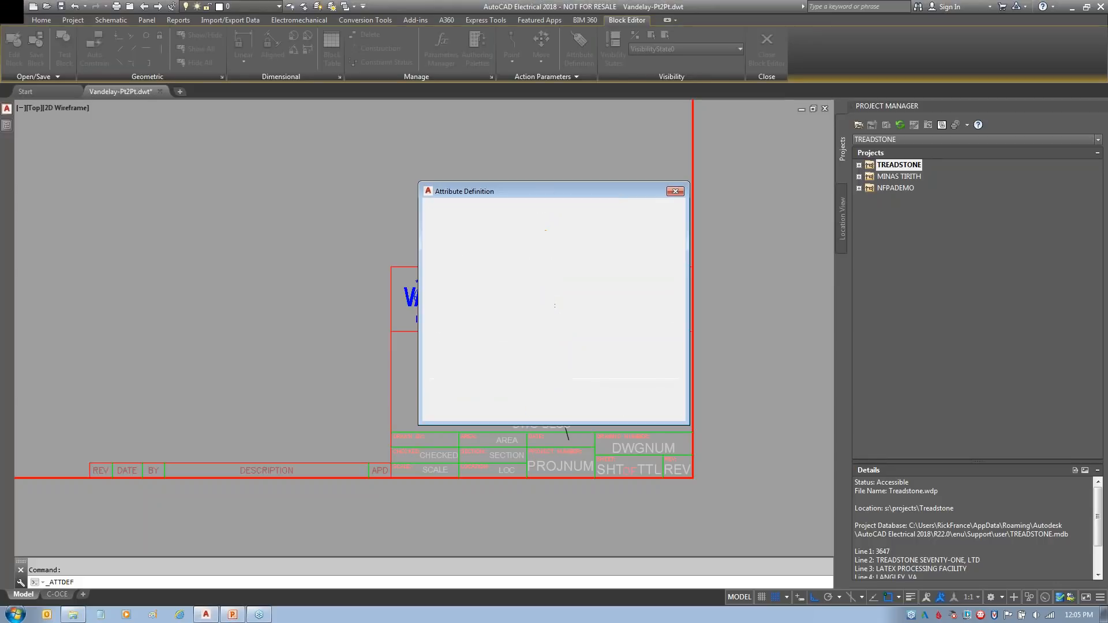
pyautogui.click(600, 239)
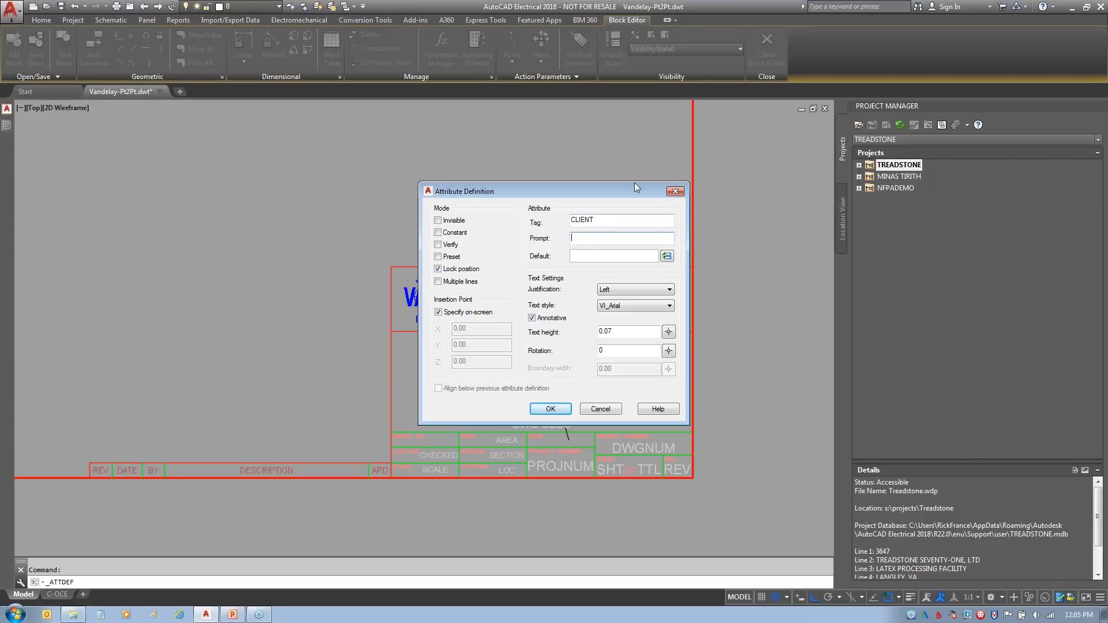
pyautogui.write('Client')
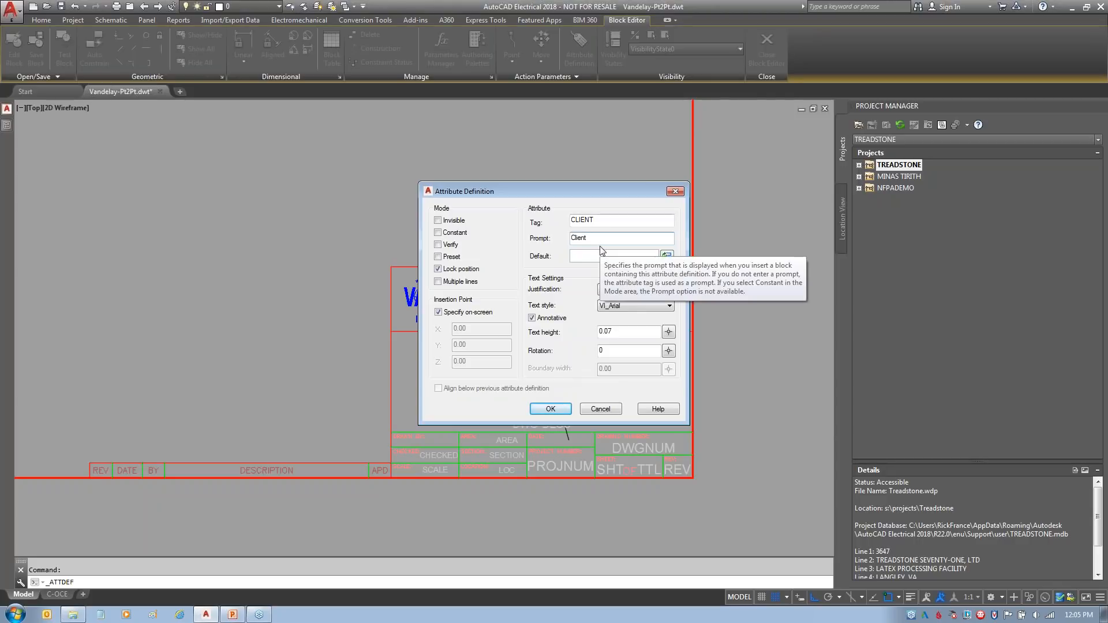
pyautogui.click(438, 258)
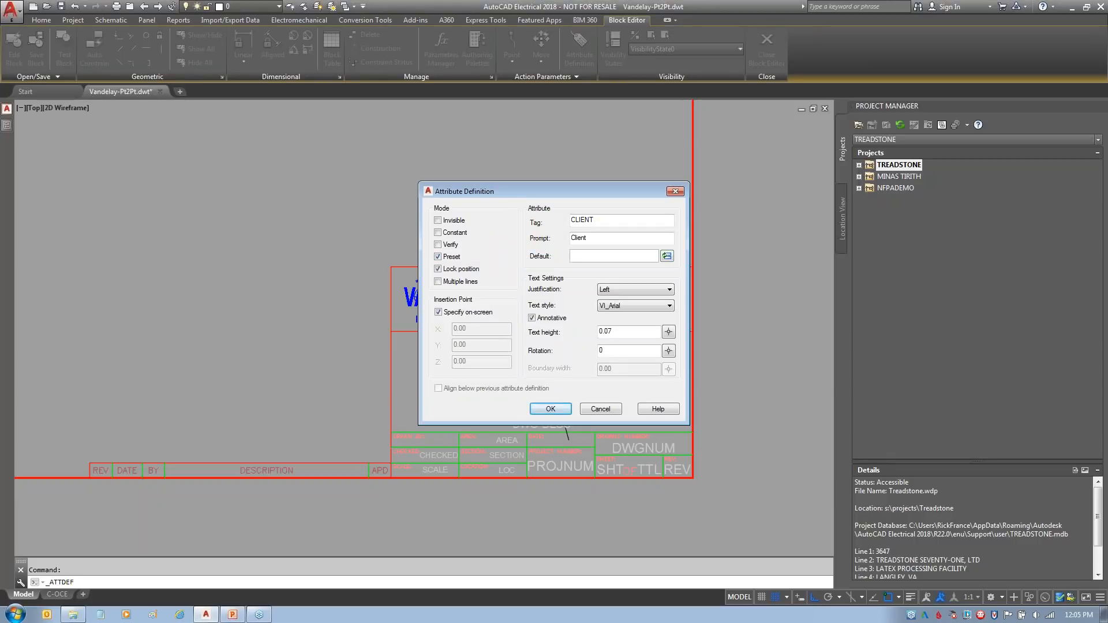
# - Turn off Annotative for the CLIENT attribute and adjust its justification and text height
pyautogui.click(615, 290)
pyautogui.click(613, 331)
pyautogui.click(531, 318)
pyautogui.click(636, 334)
pyautogui.press('Tab')
# - Place the CLIENT attribute directly above PROJECT in the title block, with grid snap turned off
pyautogui.click(550, 409)
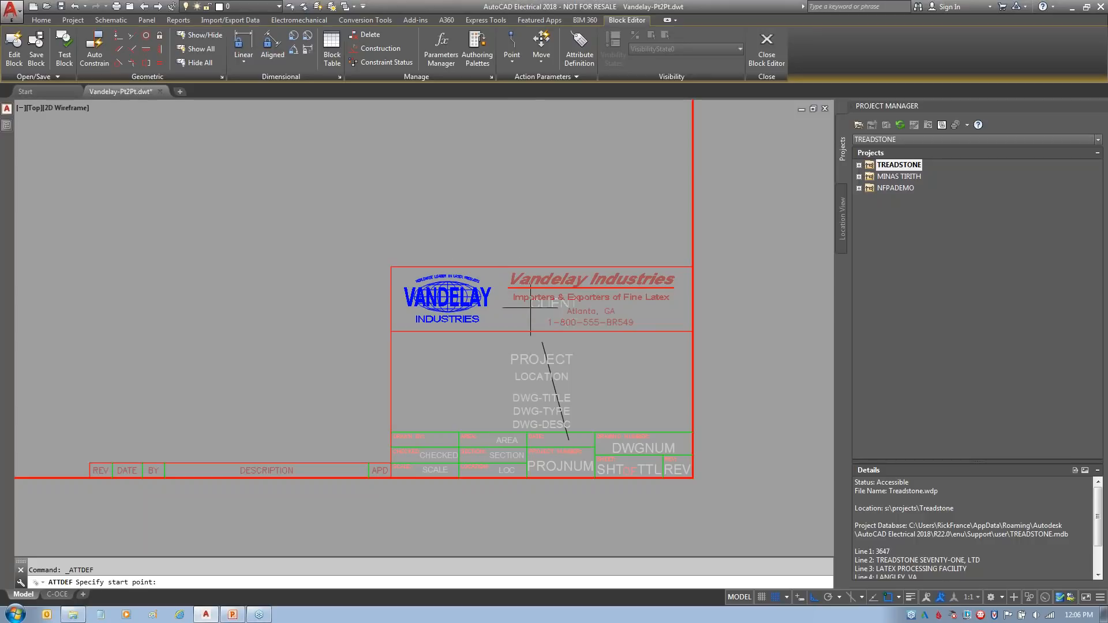
pyautogui.press('F9')
pyautogui.click(542, 341)
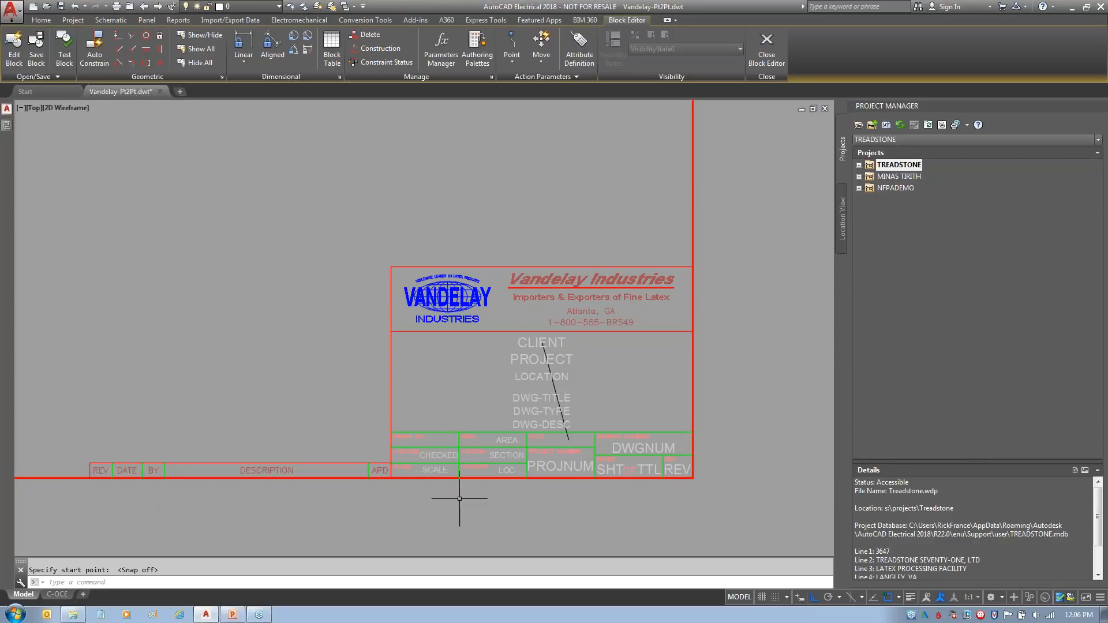
# - Copy the CHECKED attribute straight up into the empty title block cell above it
pyautogui.write('copy')
pyautogui.press('Return')
pyautogui.click(442, 455)
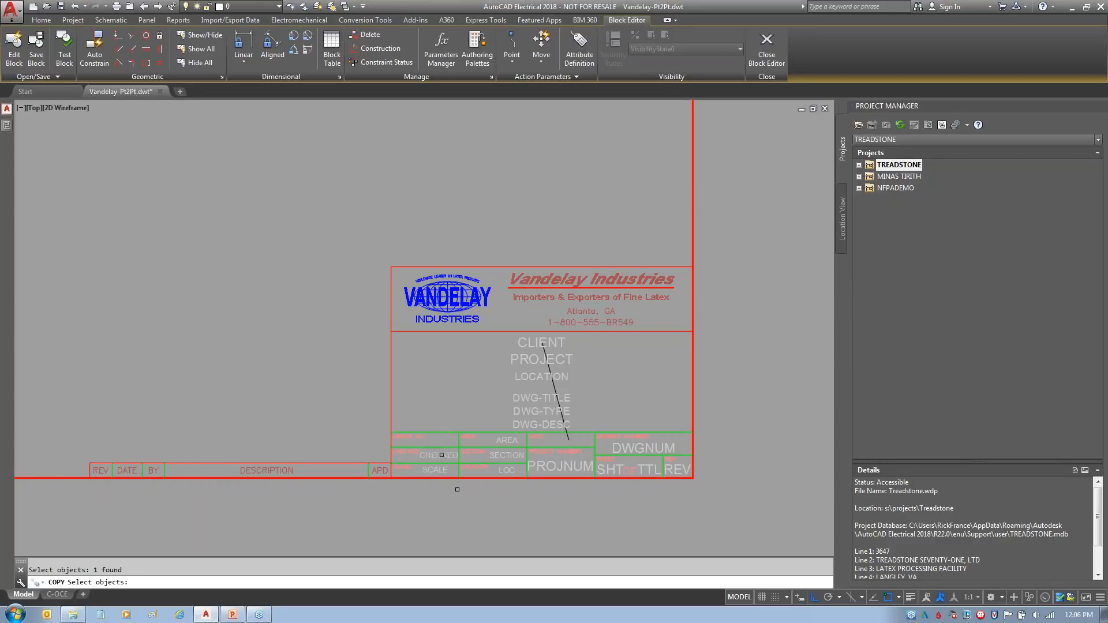
pyautogui.press('Return')
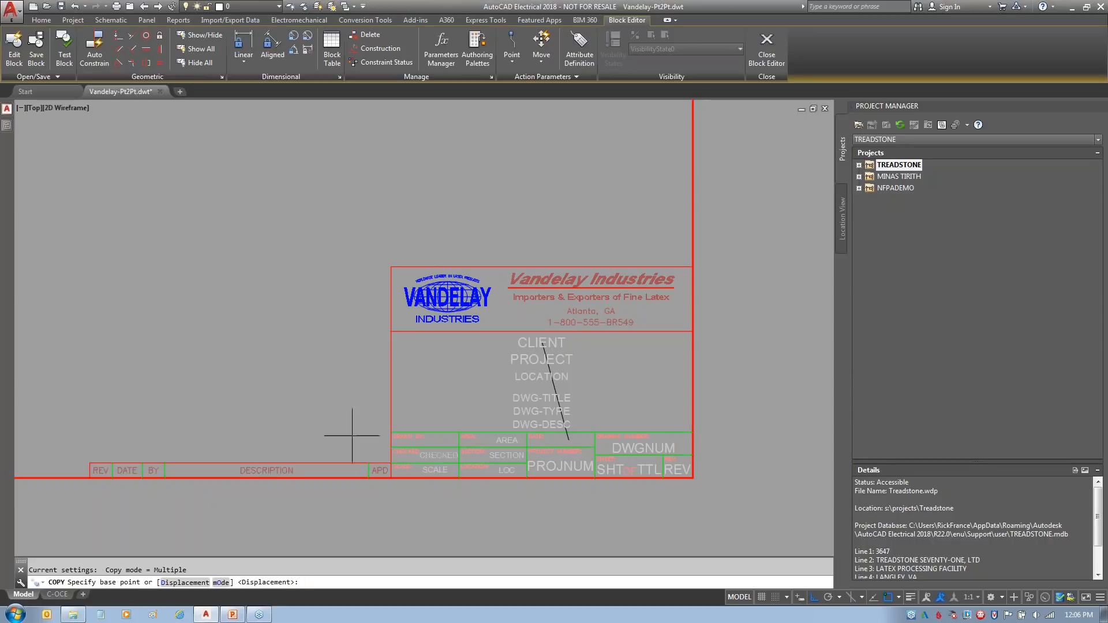
pyautogui.click(391, 448)
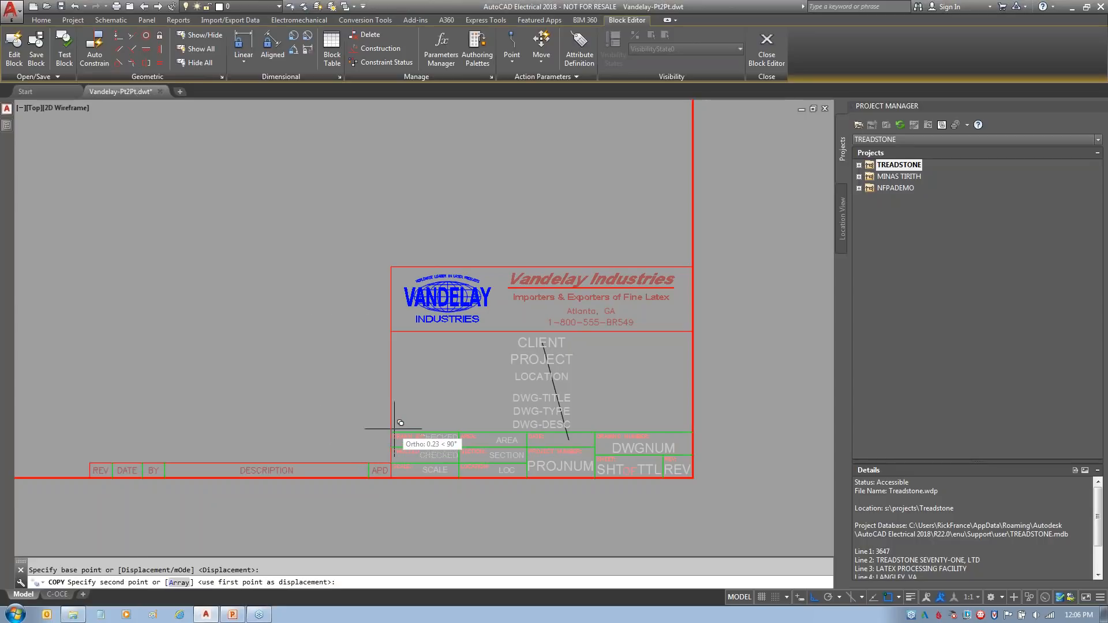
pyautogui.click(391, 433)
pyautogui.press('Return')
# - Change the copied CHECKED attribute's tag to DRAWN and its prompt to Drawn By
pyautogui.doubleClick(439, 441)
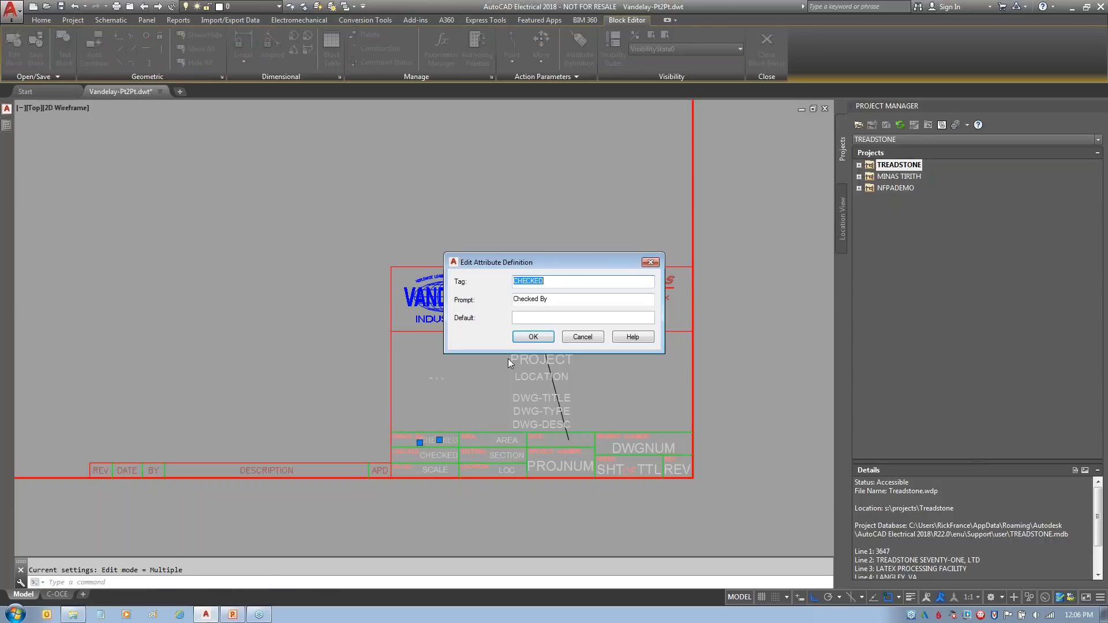
pyautogui.write('DRAWN')
pyautogui.doubleClick(526, 299)
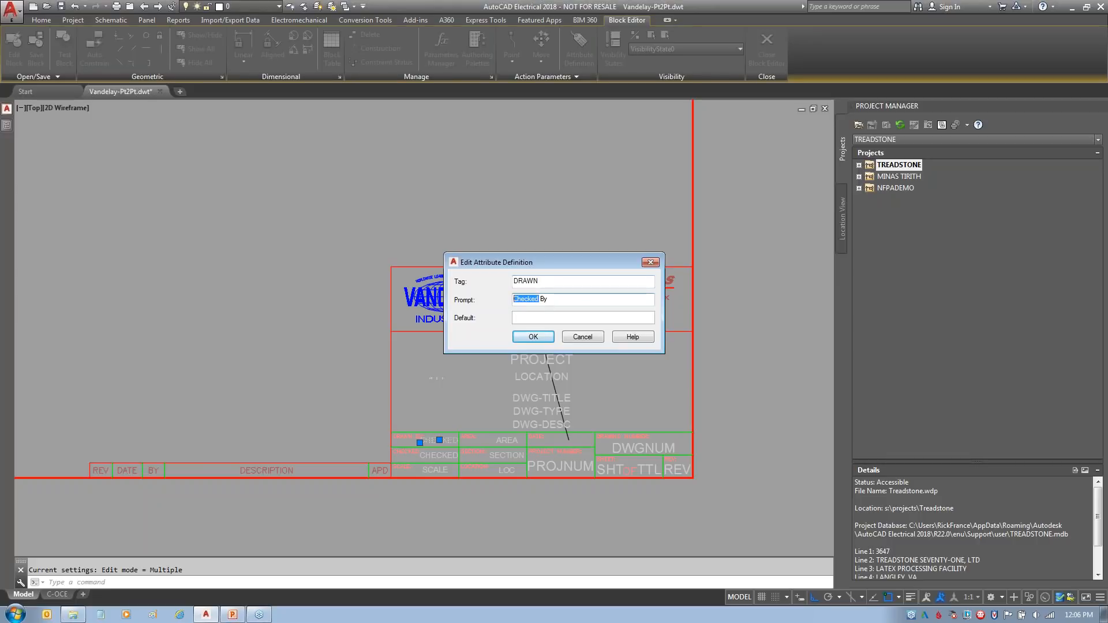
pyautogui.write('Drawn')
pyautogui.press('Return')
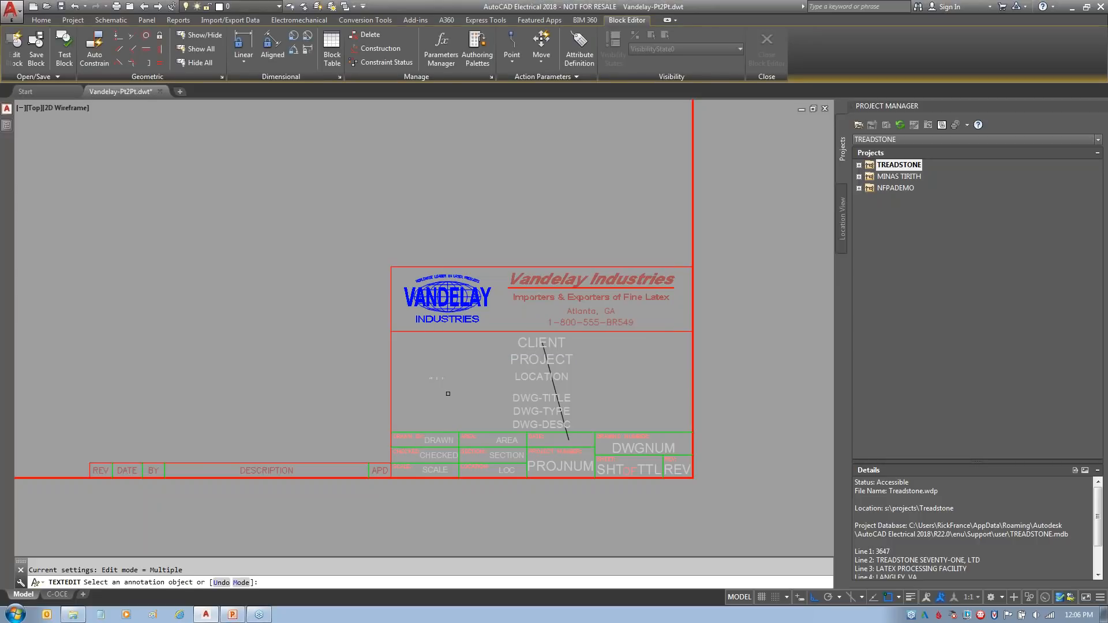
pyautogui.scroll(4, 445, 456)
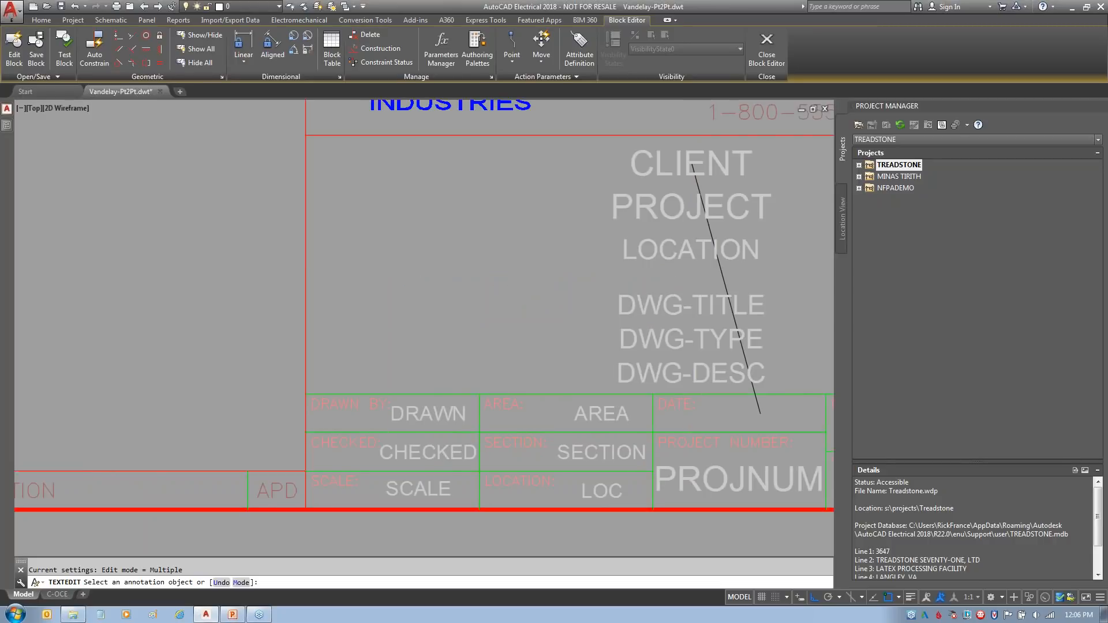
pyautogui.moveTo(368, 413); pyautogui.dragTo(258, 387, button='middle')
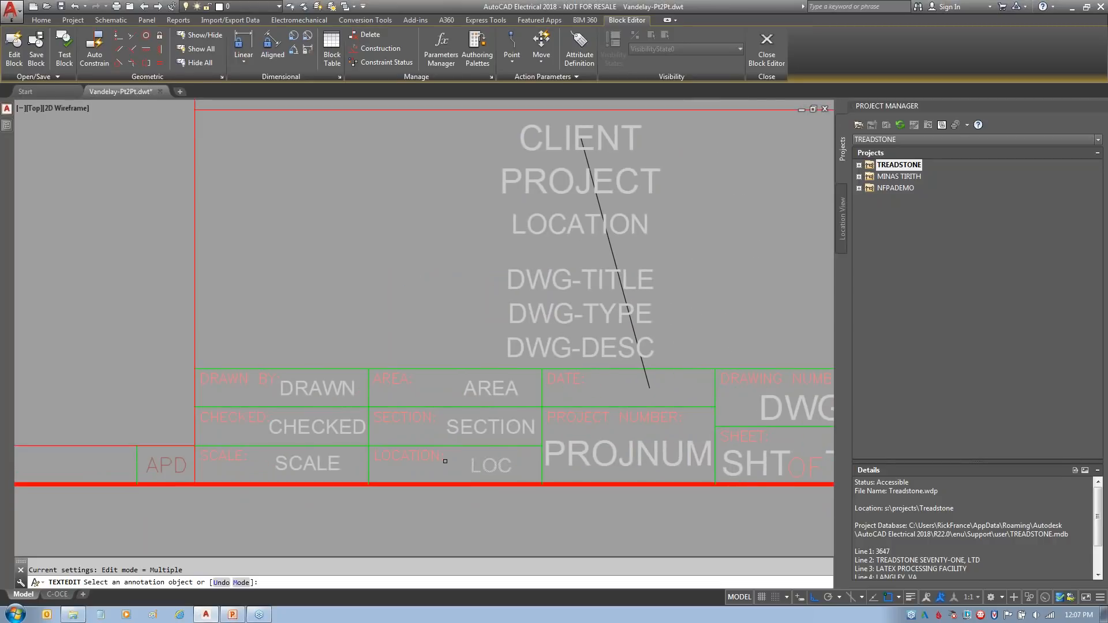
pyautogui.press('Escape')
pyautogui.scroll(-2, 453, 480)
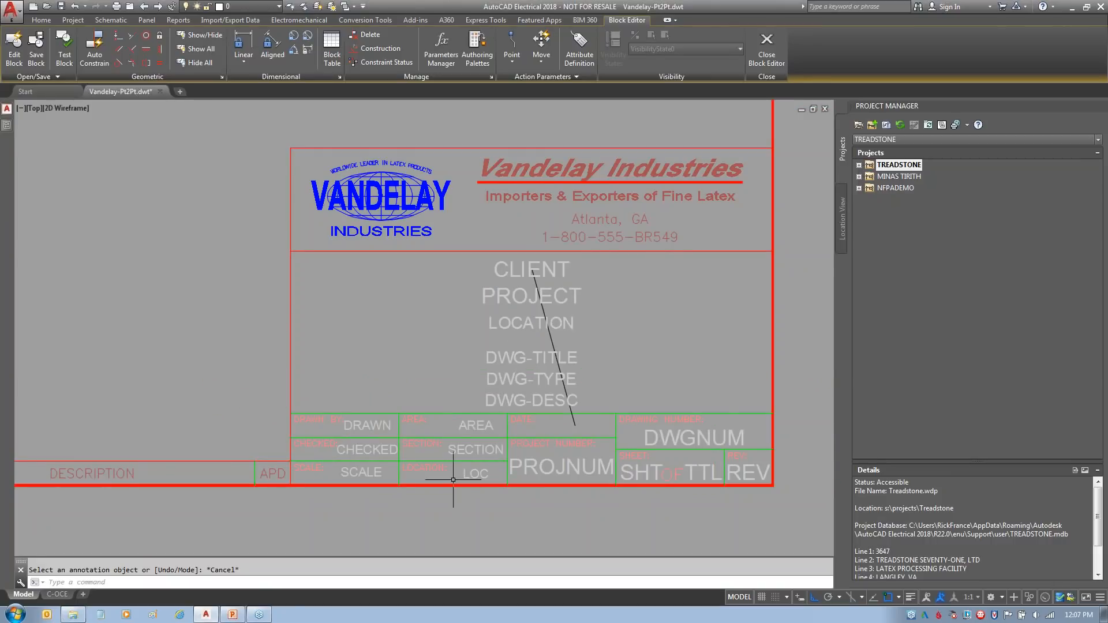
# - Examine the title block's SCALE and DATE cells and the vertical text fields along the sheet's left border
pyautogui.moveTo(732, 414)
pyautogui.moveTo(500, 407)
pyautogui.mouseDown()
pyautogui.moveTo(496, 446)
pyautogui.moveTo(636, 441)
pyautogui.moveTo(549, 395)
pyautogui.mouseUp()
pyautogui.moveTo(285, 455)
pyautogui.mouseDown()
pyautogui.moveTo(279, 499)
pyautogui.moveTo(419, 485)
pyautogui.moveTo(396, 457)
pyautogui.moveTo(282, 452)
pyautogui.moveTo(102, 110)
pyautogui.moveTo(88, 168)
pyautogui.moveTo(109, 159)
pyautogui.mouseUp()
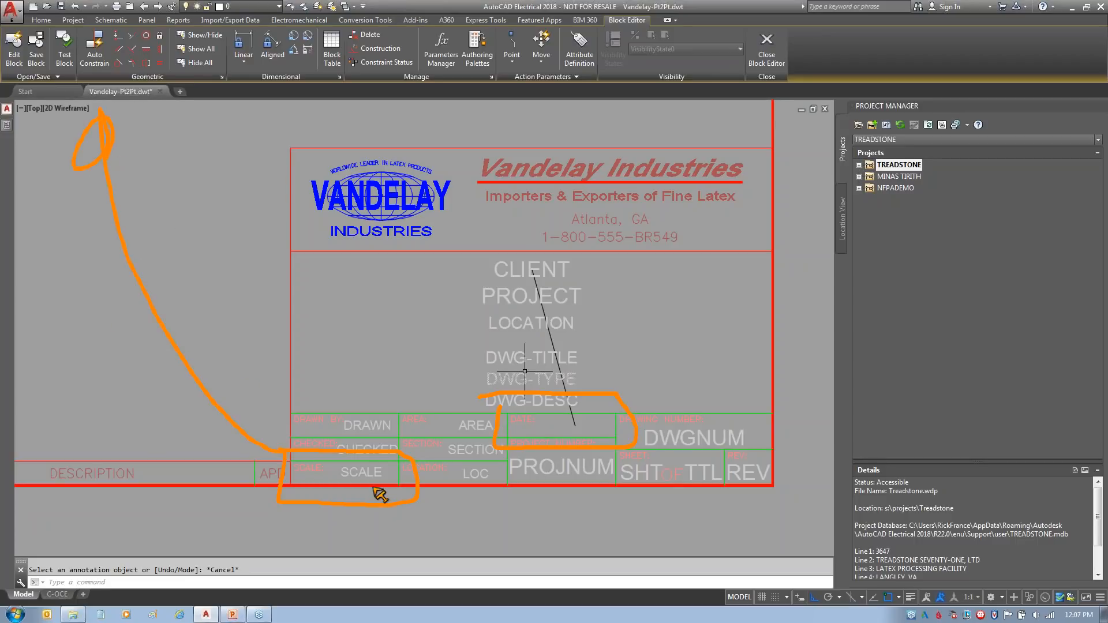
pyautogui.press('Escape')
pyautogui.scroll(-5, 371, 482)
pyautogui.scroll(6, 260, 462)
pyautogui.scroll(5, 292, 453)
pyautogui.moveTo(346, 410); pyautogui.dragTo(225, 427, button='middle')
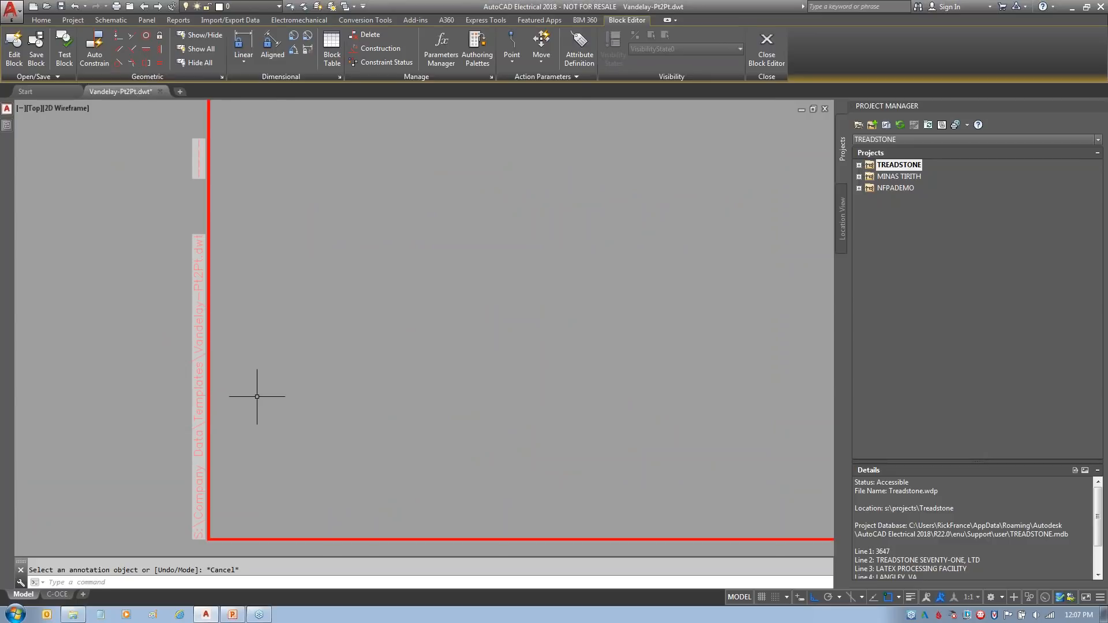
pyautogui.moveTo(150, 239)
pyautogui.mouseDown()
pyautogui.moveTo(258, 241)
pyautogui.moveTo(202, 553)
pyautogui.moveTo(123, 332)
pyautogui.moveTo(159, 231)
pyautogui.mouseUp()
pyautogui.moveTo(254, 374); pyautogui.dragTo(547, 359)
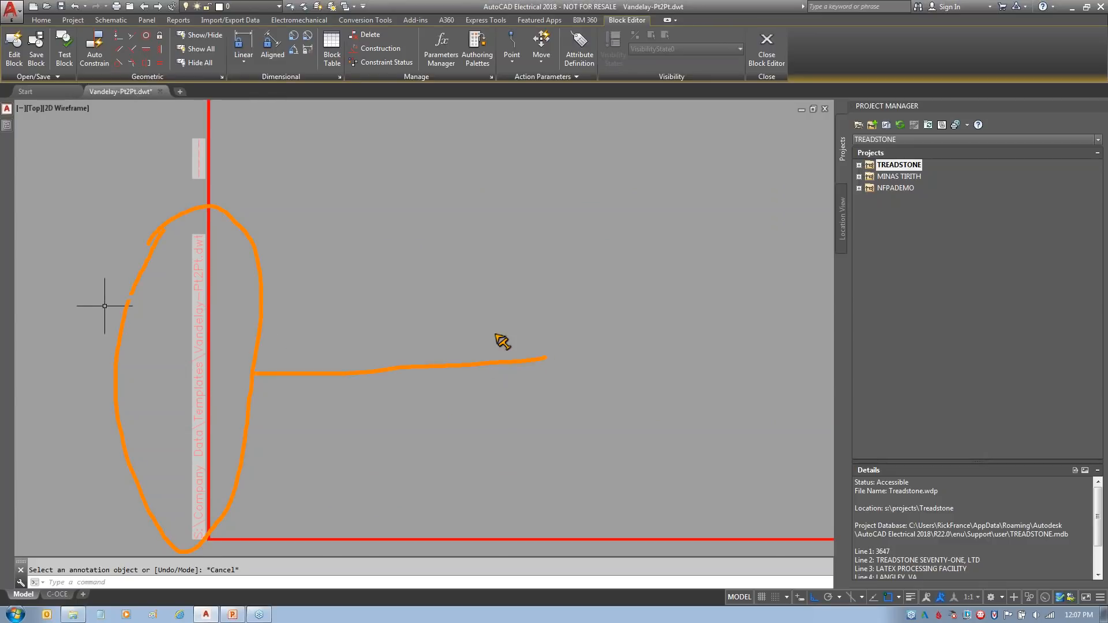
pyautogui.moveTo(168, 144)
pyautogui.mouseDown()
pyautogui.moveTo(193, 206)
pyautogui.moveTo(170, 126)
pyautogui.mouseUp()
pyautogui.moveTo(265, 159); pyautogui.dragTo(317, 178)
pyautogui.moveTo(571, 224); pyautogui.dragTo(571, 222)
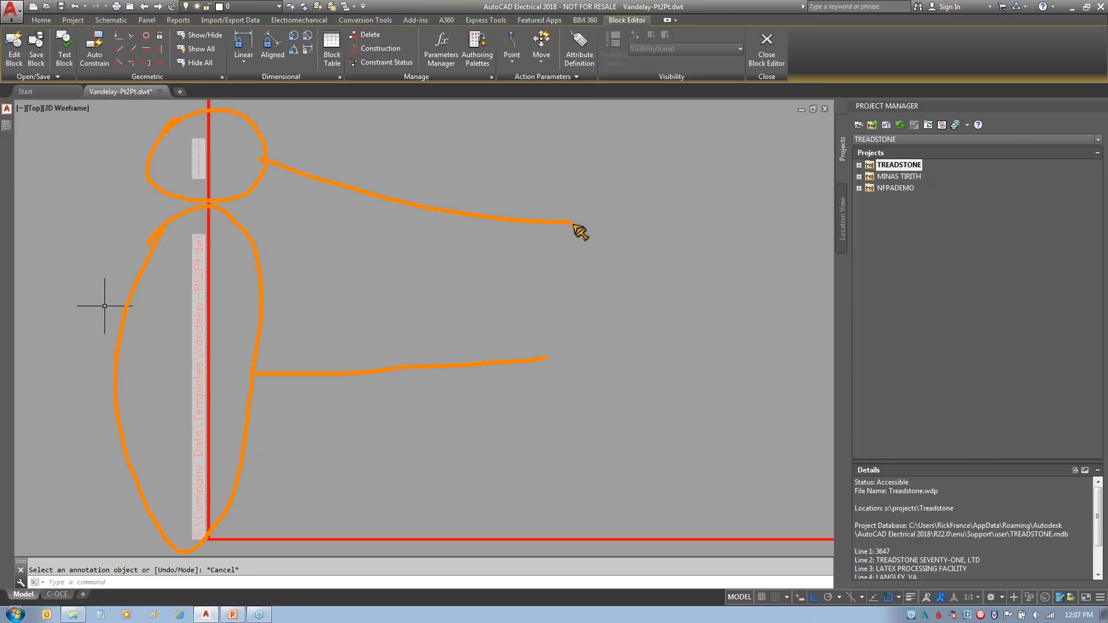
pyautogui.scroll(-4, 571, 230)
pyautogui.scroll(-2, 571, 229)
pyautogui.moveTo(518, 266); pyautogui.dragTo(95, 318, button='middle')
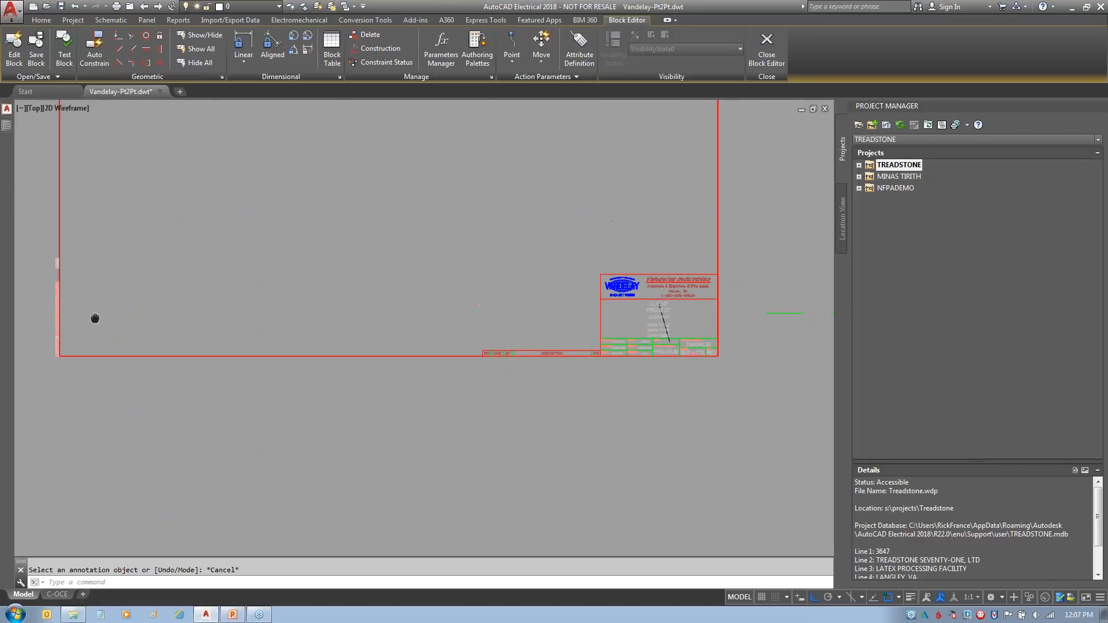
pyautogui.scroll(2, 780, 332)
pyautogui.scroll(-2, 280, 339)
pyautogui.moveTo(239, 343); pyautogui.dragTo(576, 353, button='middle')
pyautogui.scroll(5, 173, 316)
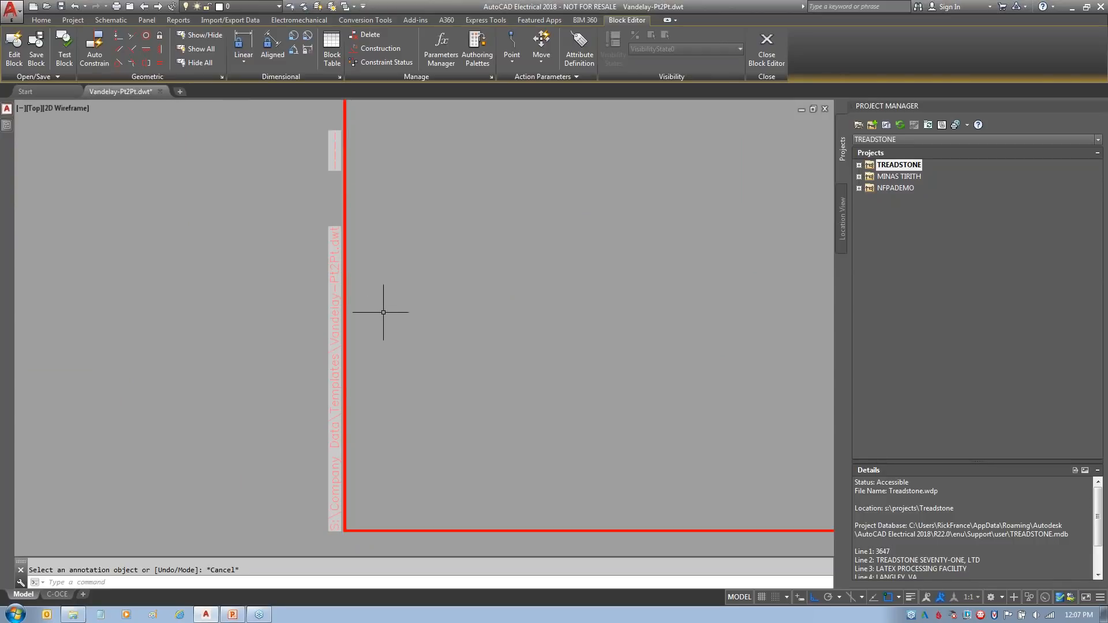
# - Start a new attribute definition with tag DATE and prompt Date for the title block
pyautogui.scroll(-4, 530, 360)
pyautogui.moveTo(610, 353); pyautogui.dragTo(196, 391, button='middle')
pyautogui.moveTo(545, 375); pyautogui.dragTo(188, 348, button='middle')
pyautogui.moveTo(188, 348); pyautogui.dragTo(25, 324)
pyautogui.scroll(-2, 277, 357)
pyautogui.scroll(4, 346, 345)
pyautogui.scroll(2, 616, 390)
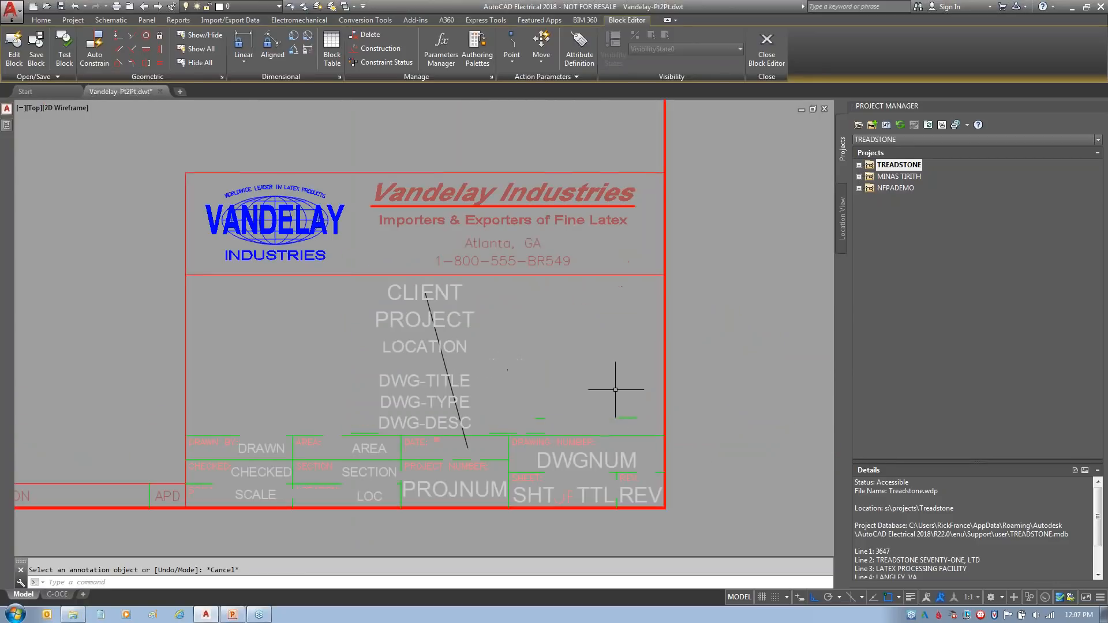
pyautogui.moveTo(605, 386); pyautogui.dragTo(616, 365, button='middle')
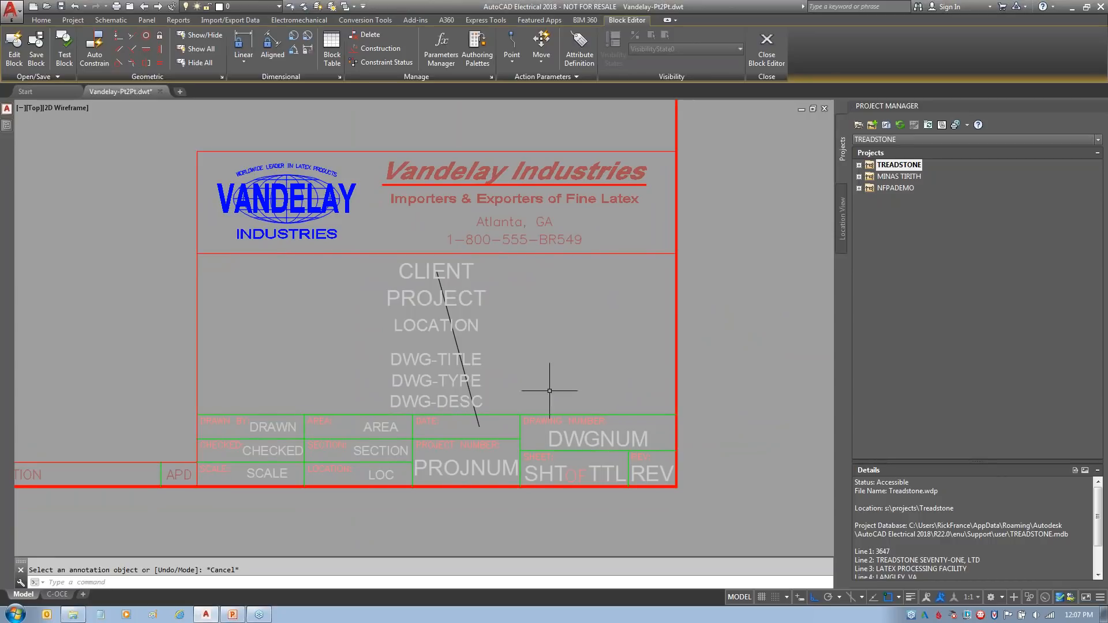
pyautogui.moveTo(540, 399); pyautogui.dragTo(583, 383, button='middle')
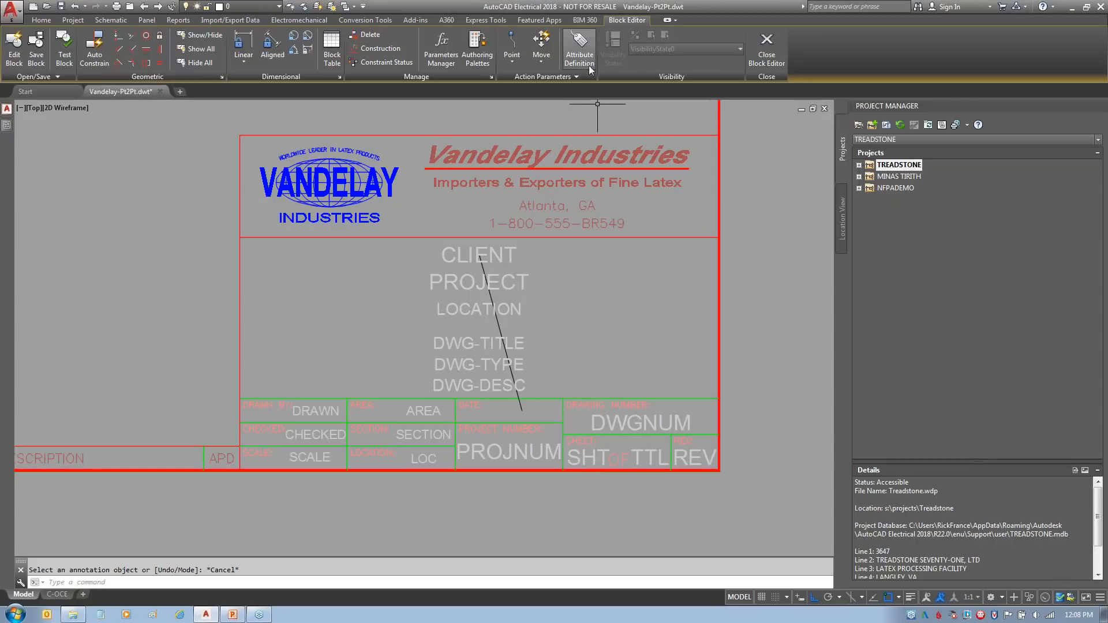
pyautogui.click(579, 49)
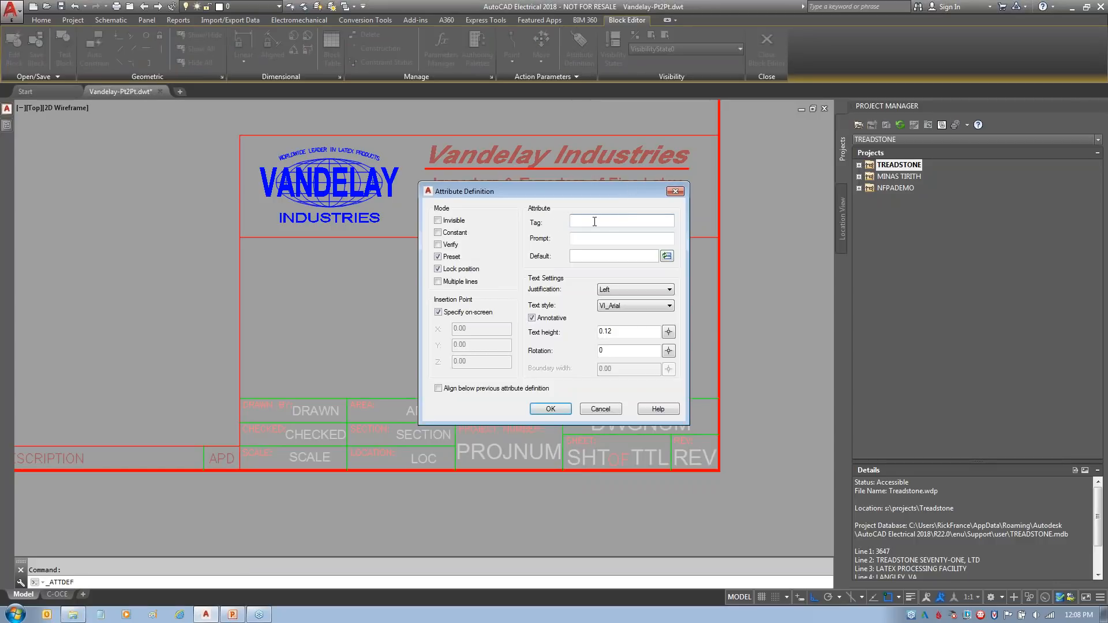
pyautogui.press('Tab')
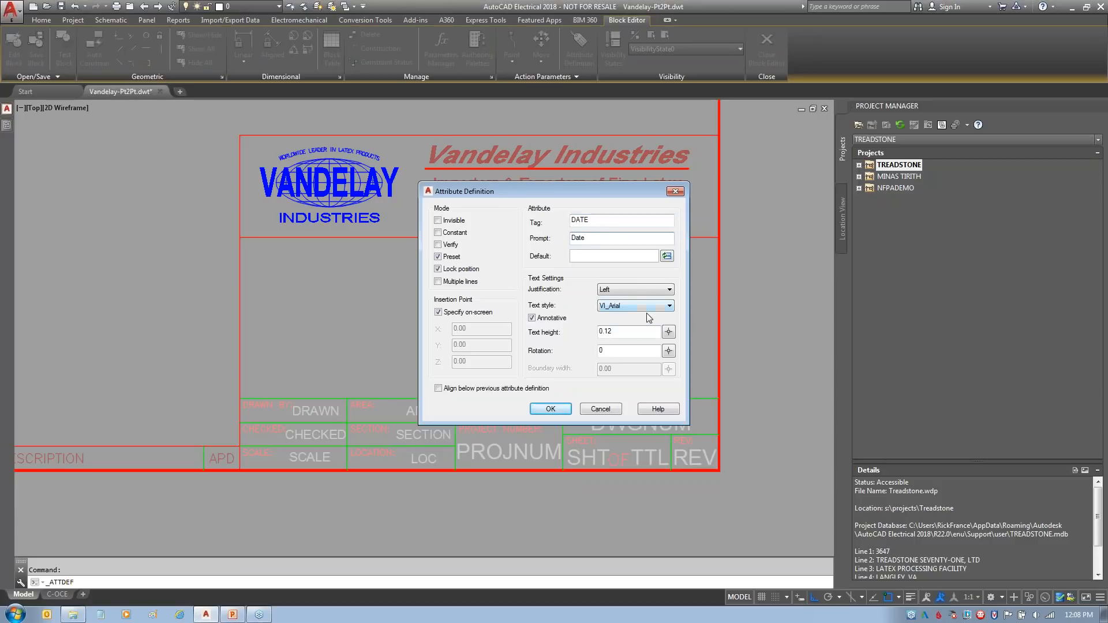
# - Set the DATE attribute's justification to Middle, turn off Annotative, and edit its text height
pyautogui.click(628, 289)
pyautogui.click(622, 331)
pyautogui.click(536, 319)
pyautogui.click(623, 331)
pyautogui.press('BackSpace')
pyautogui.press('BackSpace')
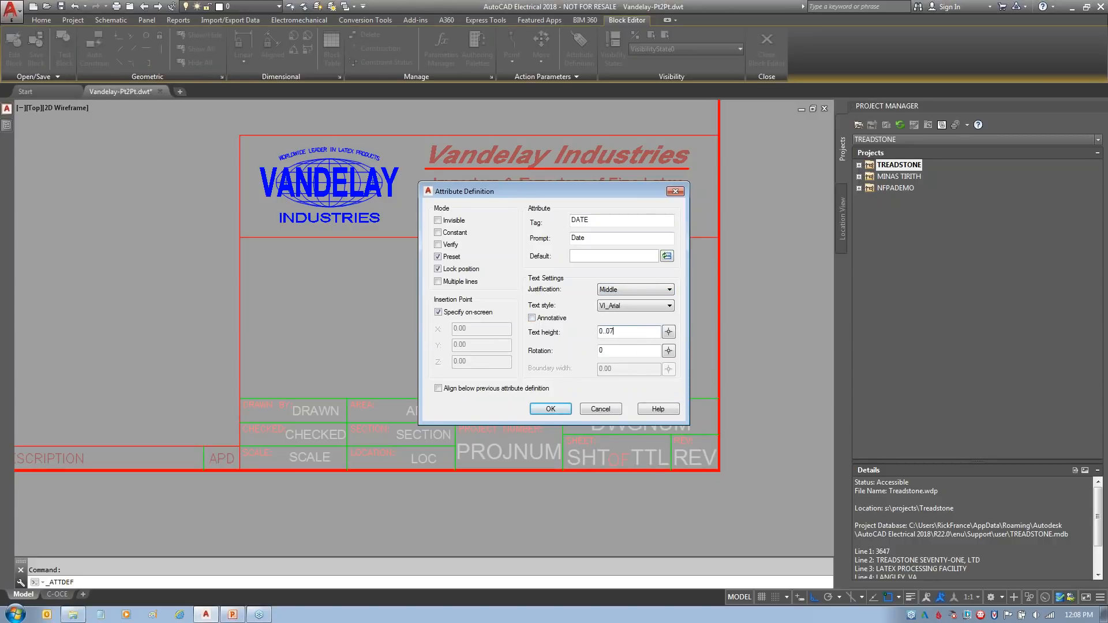
pyautogui.click(602, 351)
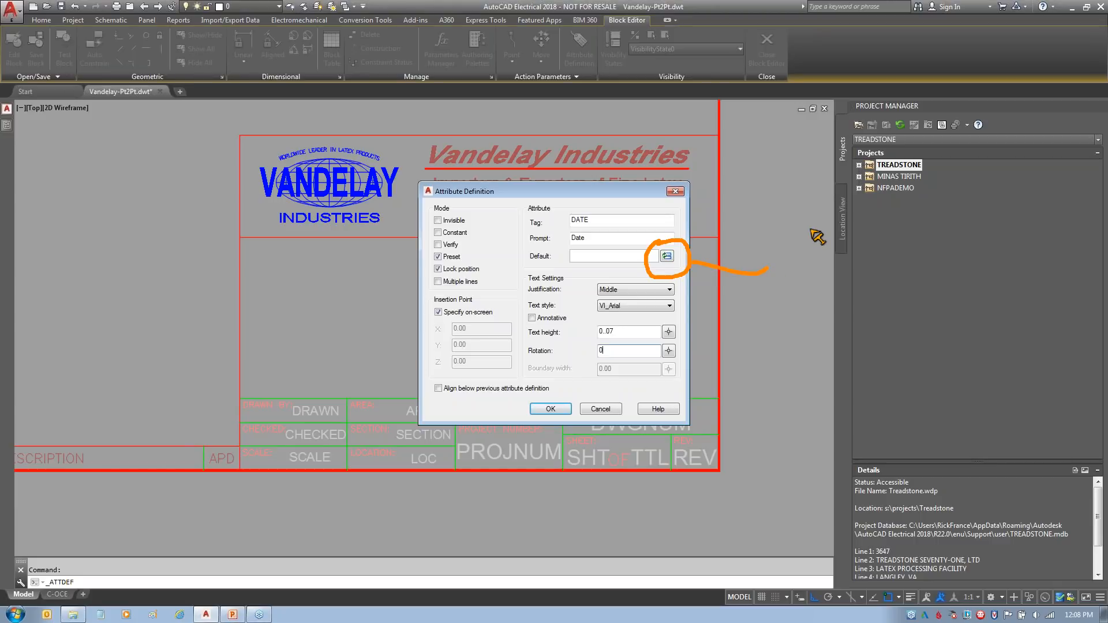
# - Open the field options for the DATE attribute's default value and choose the Date & Time category
pyautogui.click(667, 256)
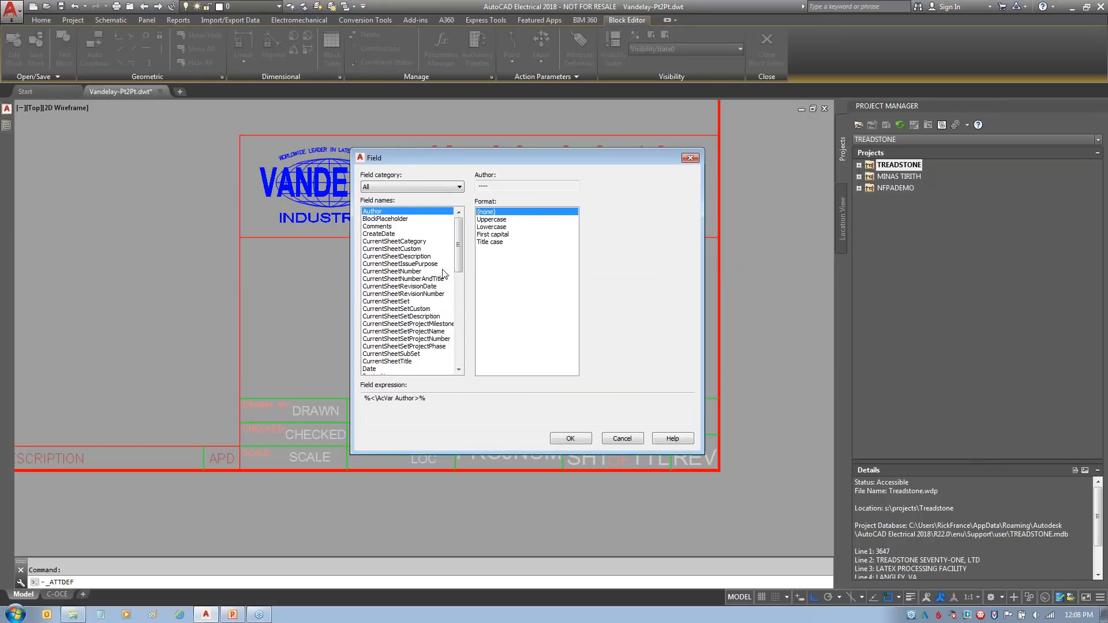
pyautogui.click(409, 187)
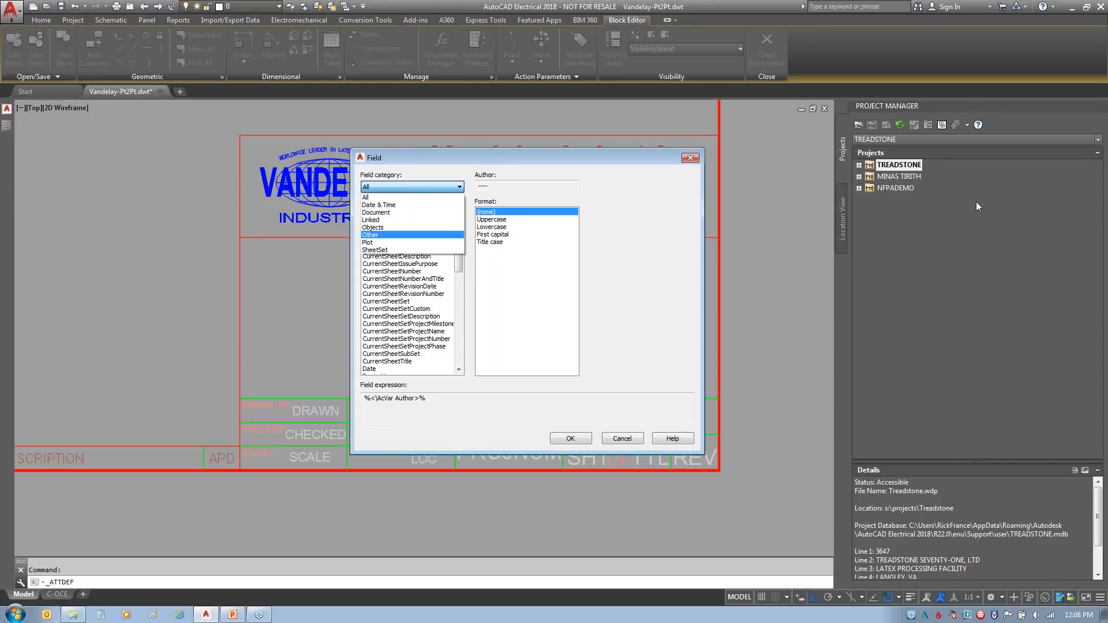
pyautogui.click(396, 205)
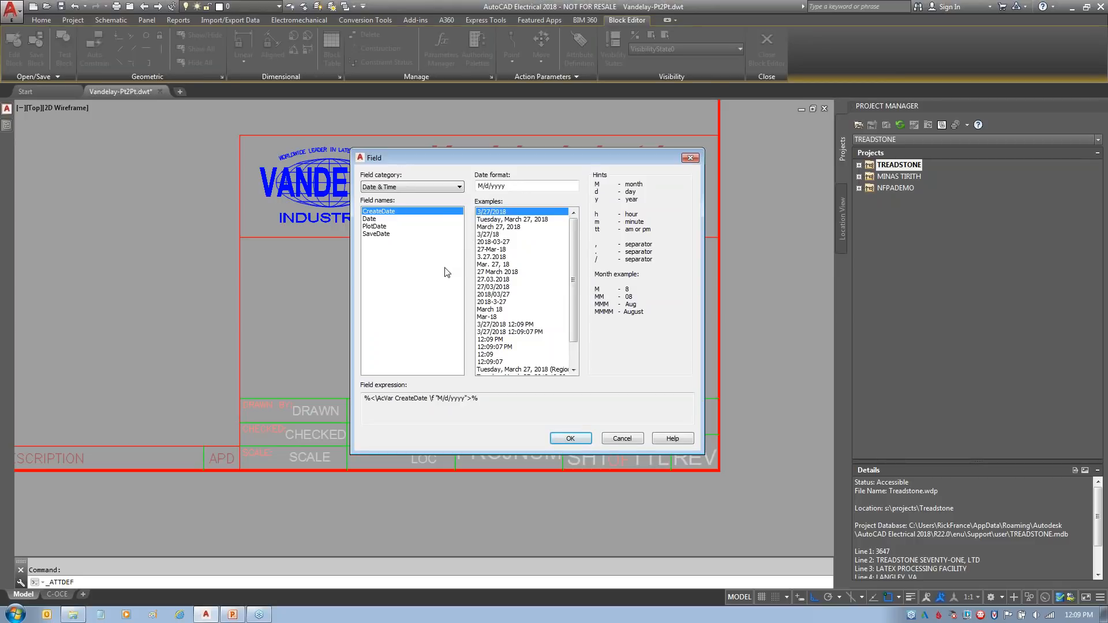
pyautogui.click(373, 220)
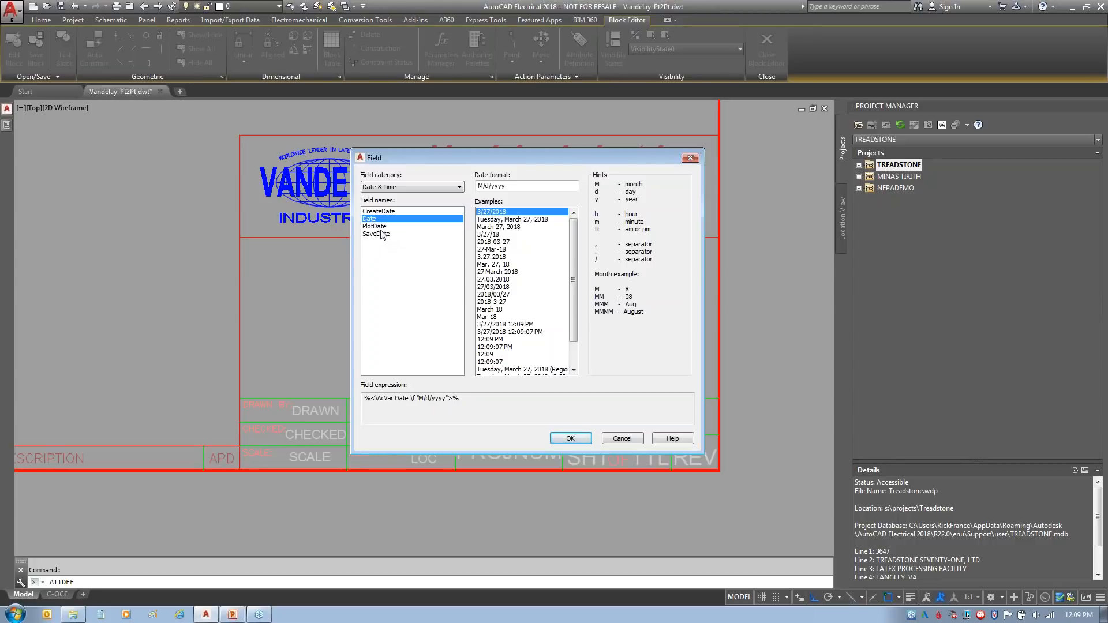
pyautogui.click(381, 234)
pyautogui.click(381, 227)
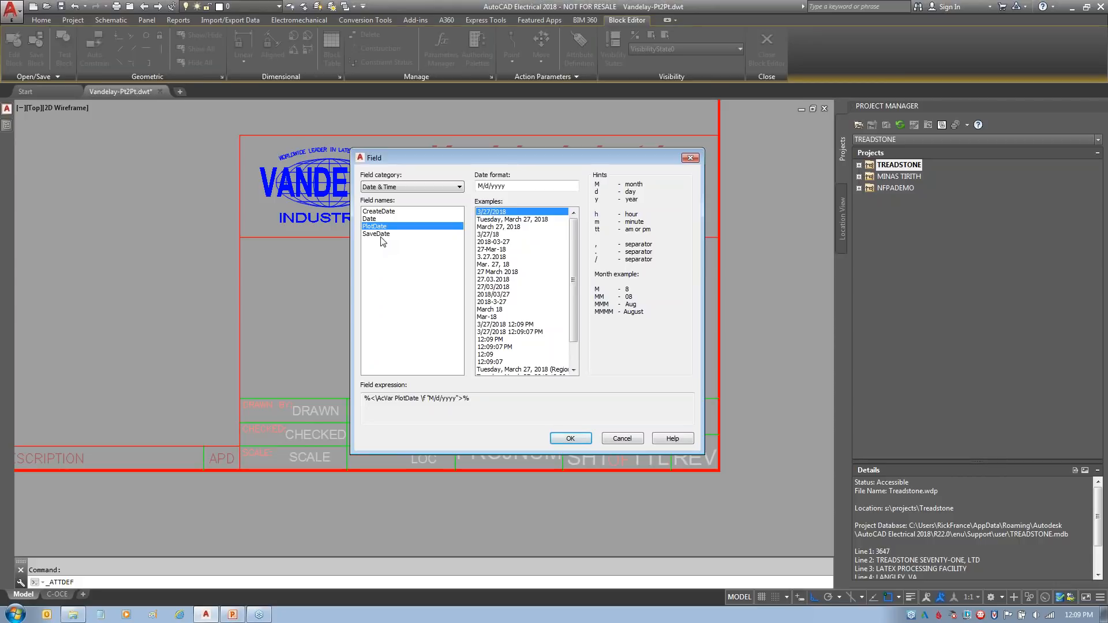
pyautogui.click(380, 236)
pyautogui.moveTo(362, 228)
pyautogui.mouseDown()
pyautogui.moveTo(46, 206)
pyautogui.moveTo(83, 230)
pyautogui.mouseUp()
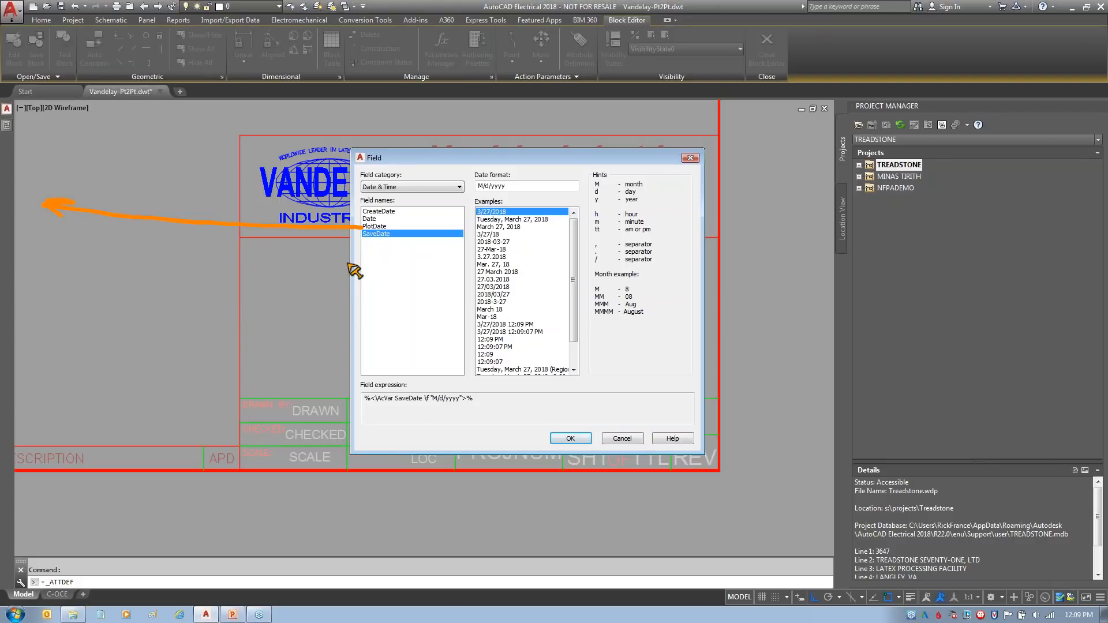
pyautogui.press('Escape')
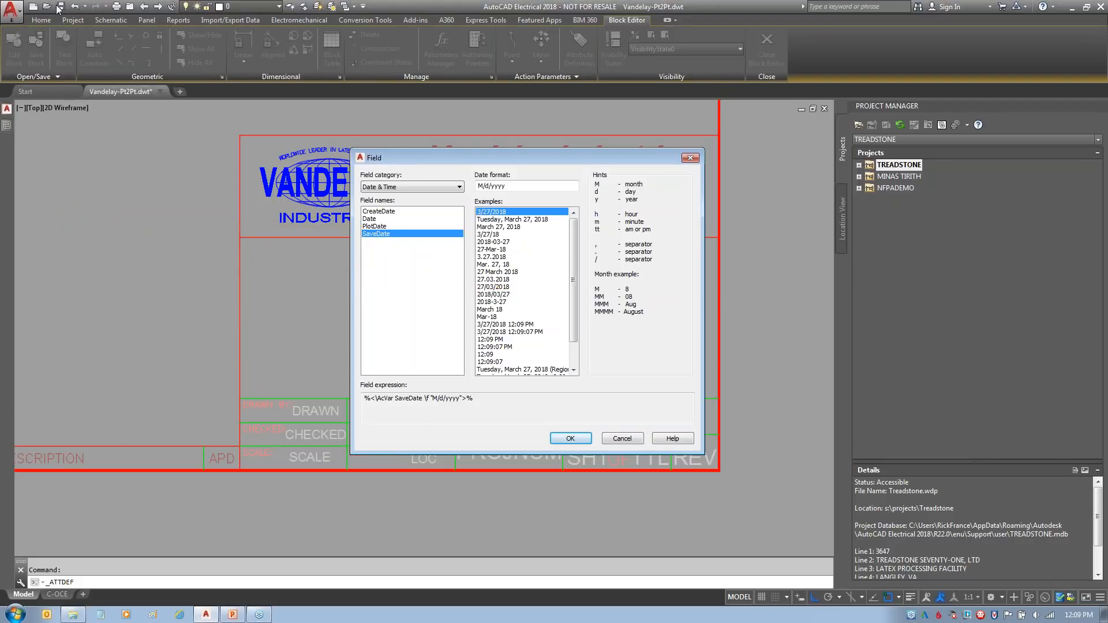
# - Use the CreateDate field in M/d/yyyy format as the DATE attribute's default and correct its text height to 0.07
pyautogui.click(386, 212)
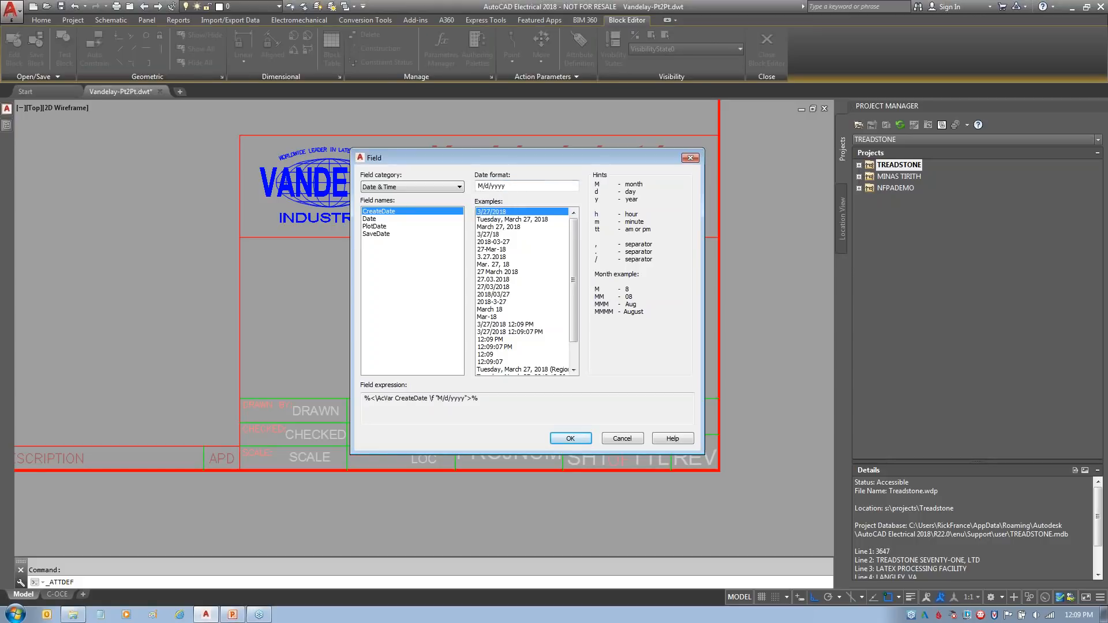
pyautogui.click(575, 438)
pyautogui.click(551, 409)
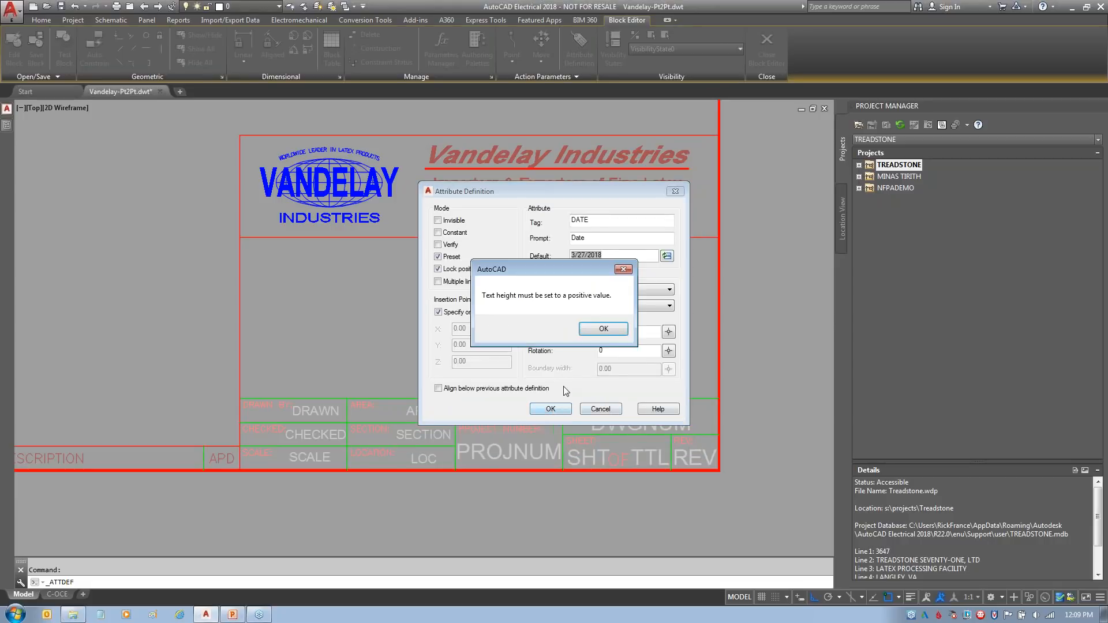
pyautogui.click(603, 329)
pyautogui.click(609, 335)
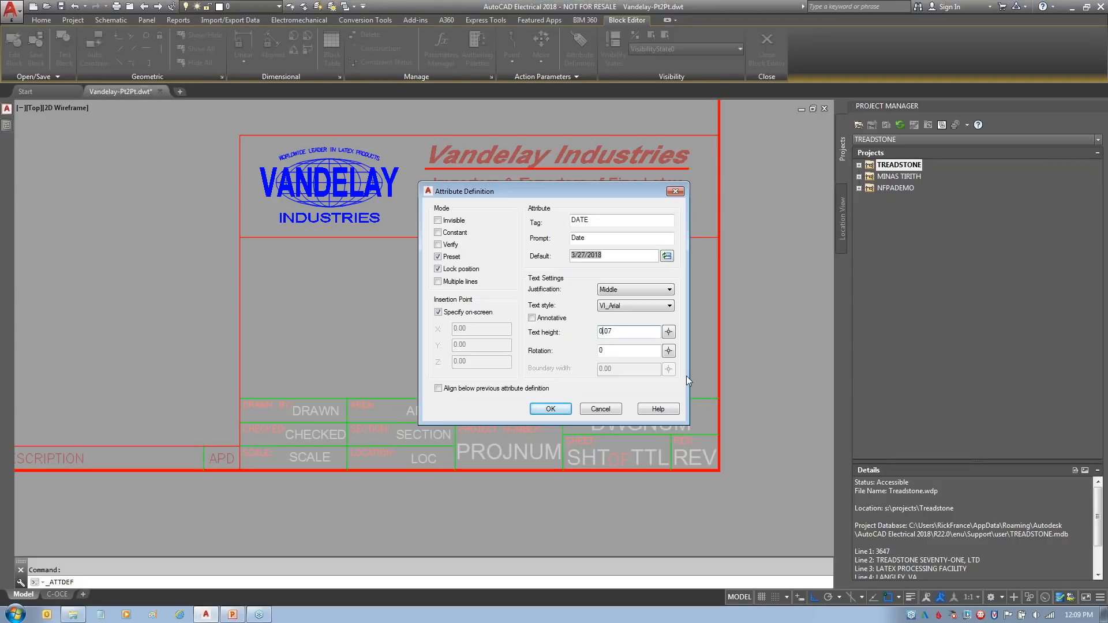
# - Place the DATE attribute at the diagonal line's lower end in the empty date cell, and erase that line
pyautogui.click(550, 408)
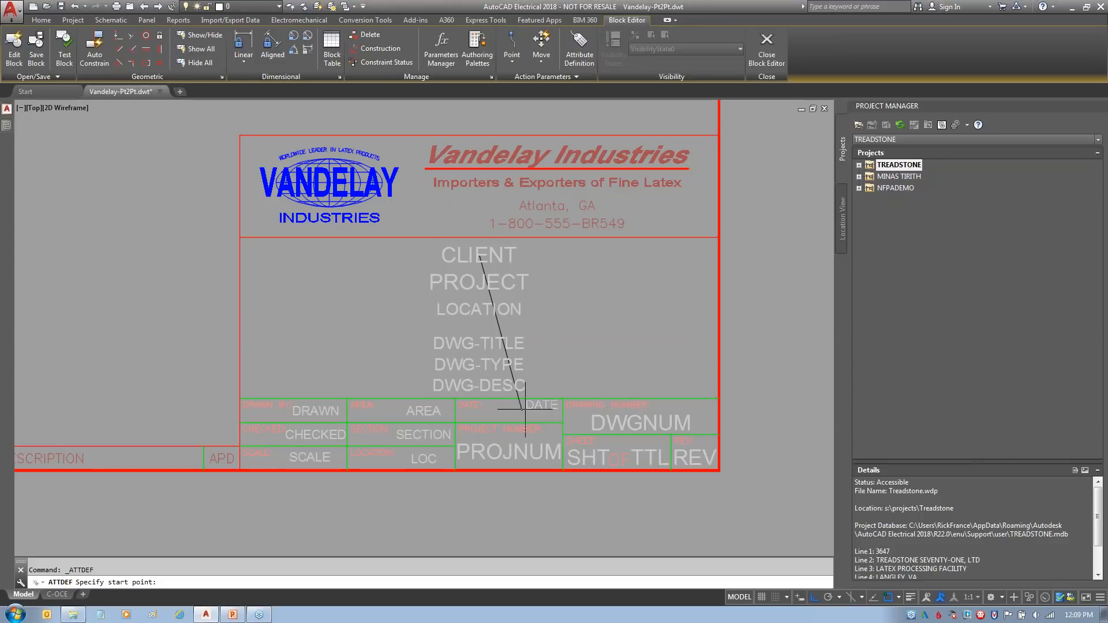
pyautogui.click(526, 408)
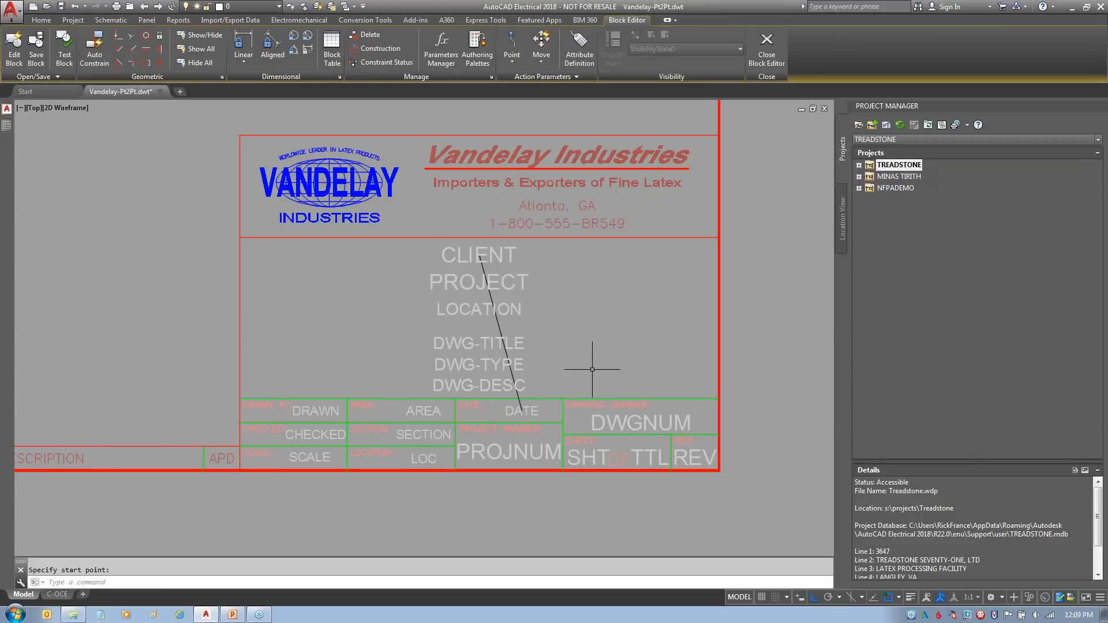
pyautogui.click(500, 323)
pyautogui.press('Delete')
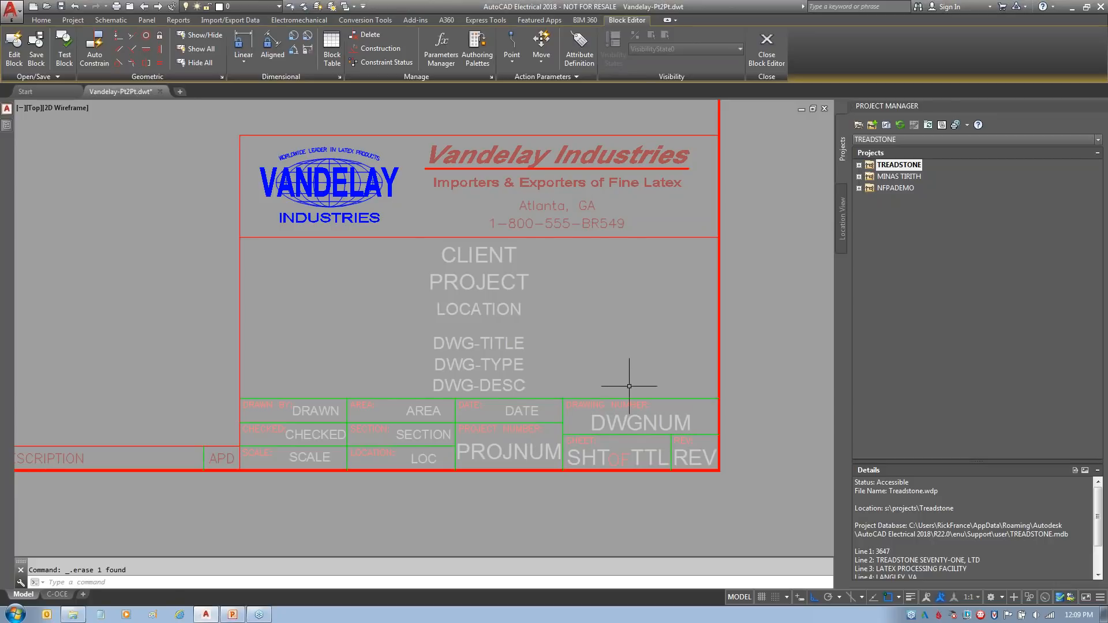
# - Close the Block Editor, saving the changes to the title block, and zoom in on it in the C-OCE layout
pyautogui.scroll(-2, 629, 386)
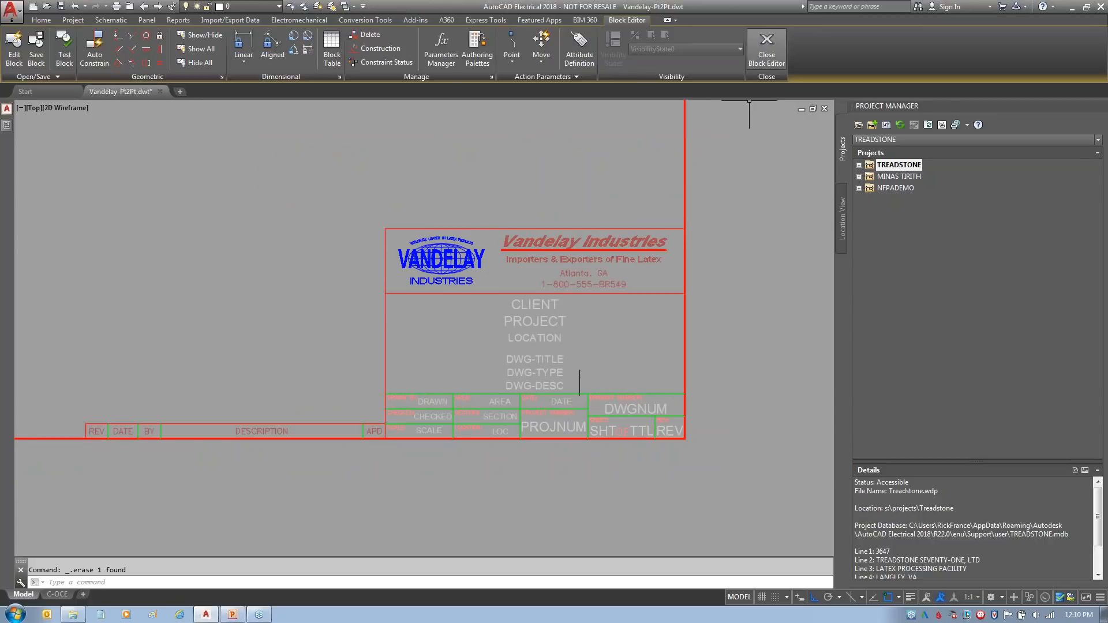
pyautogui.click(769, 51)
pyautogui.click(471, 284)
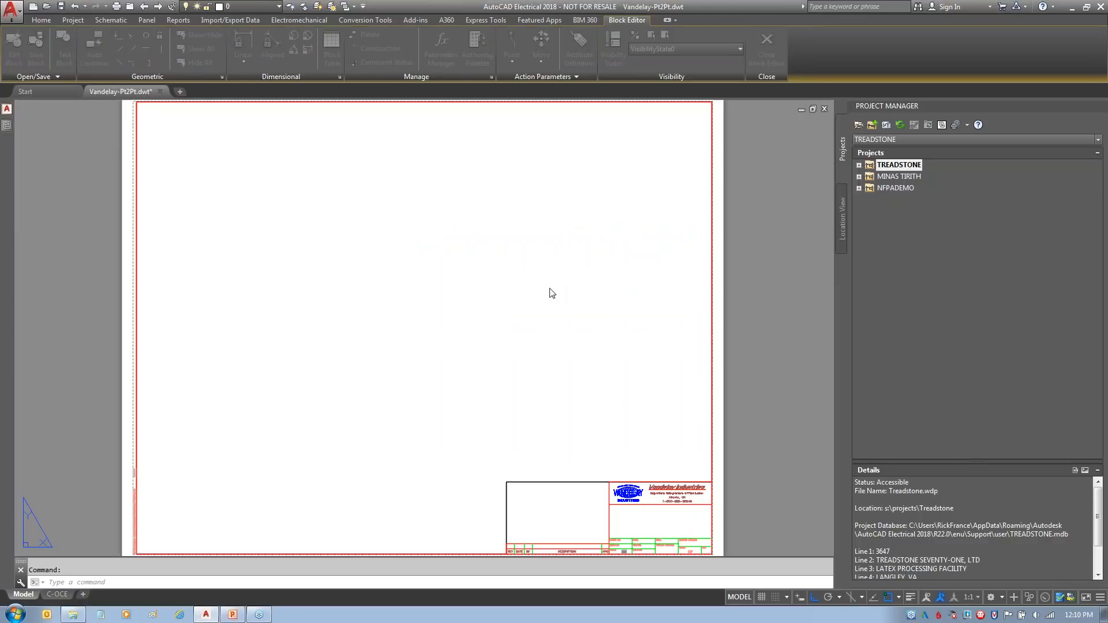
pyautogui.scroll(4, 696, 537)
pyautogui.moveTo(697, 534); pyautogui.dragTo(716, 446, button='middle')
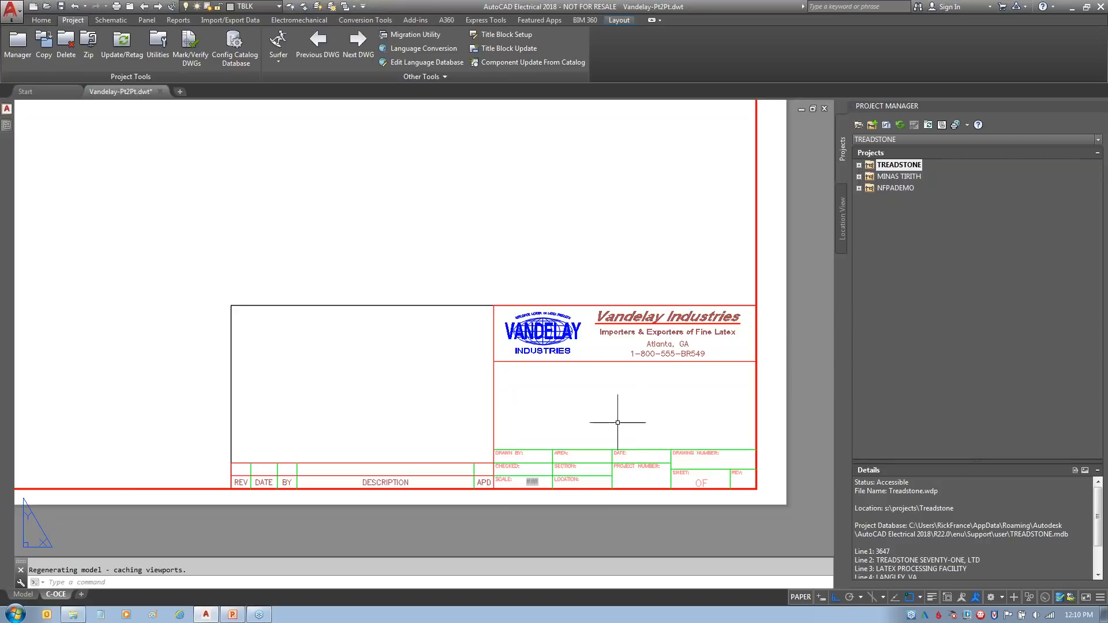
# - Erase the old title block from the C-OCE layout and reinsert the updated Tblk-C block at 0,0,0 with scale 1
pyautogui.click(592, 425)
pyautogui.press('Delete')
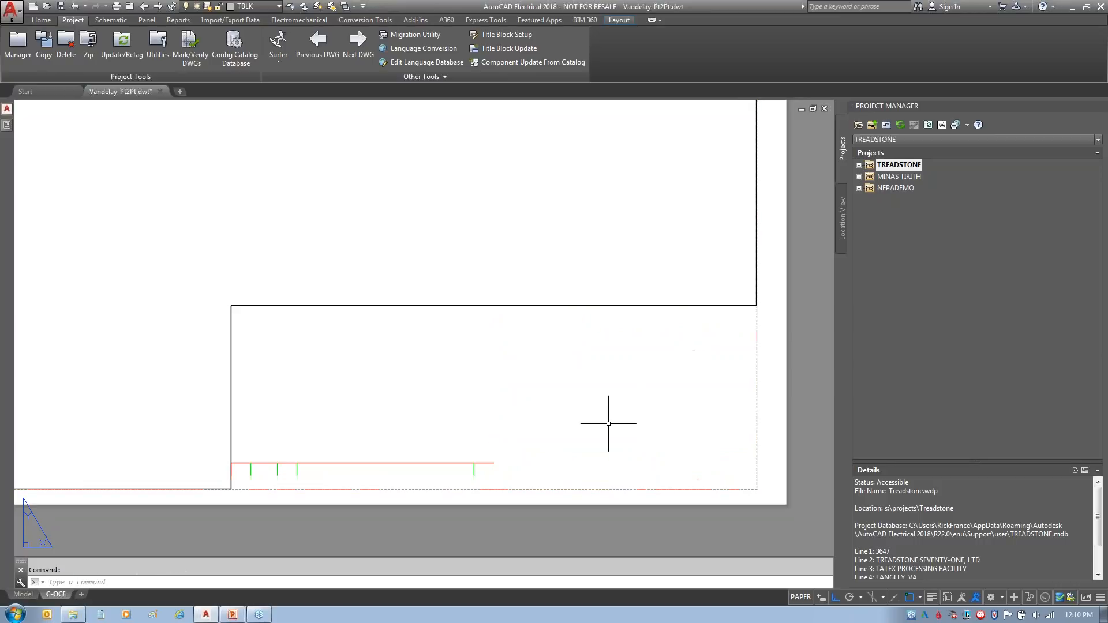
pyautogui.write('i')
pyautogui.press('Return')
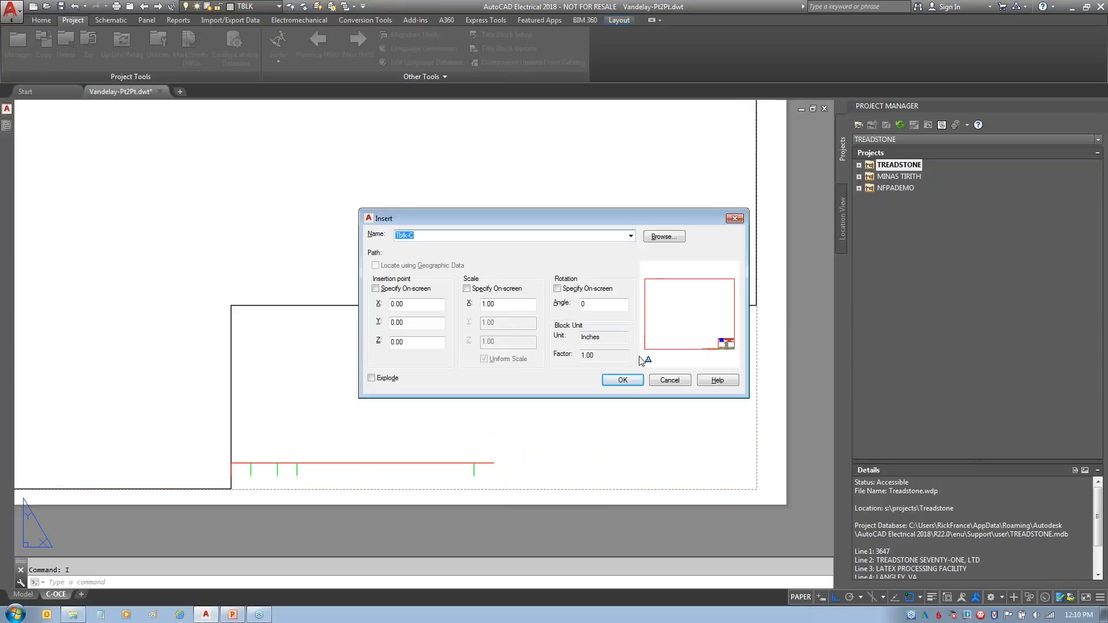
pyautogui.click(630, 380)
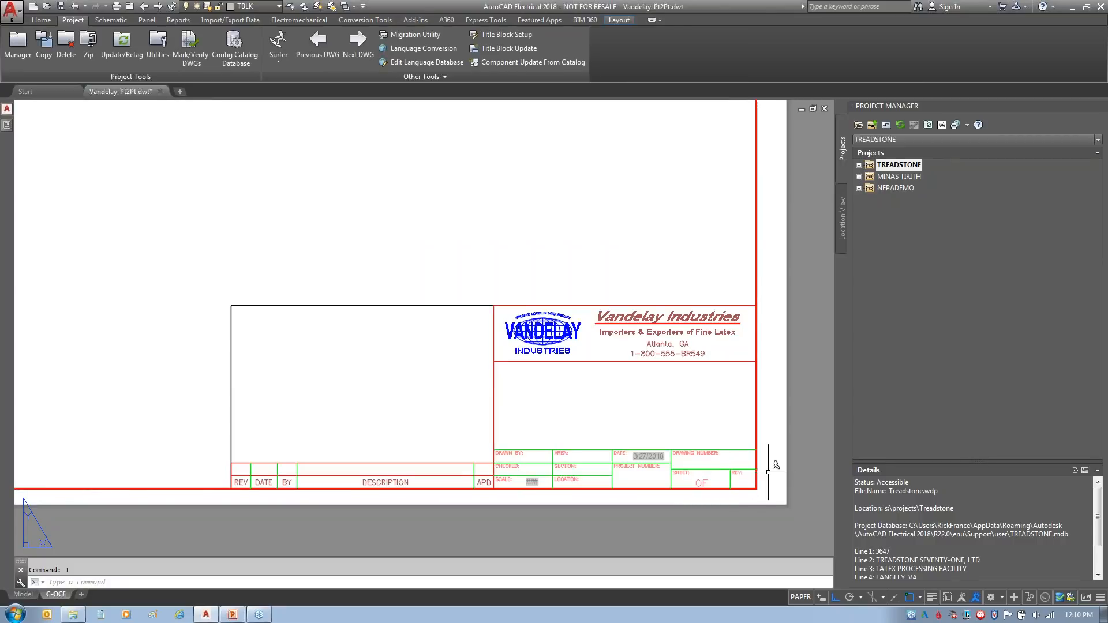
pyautogui.scroll(2, 650, 531)
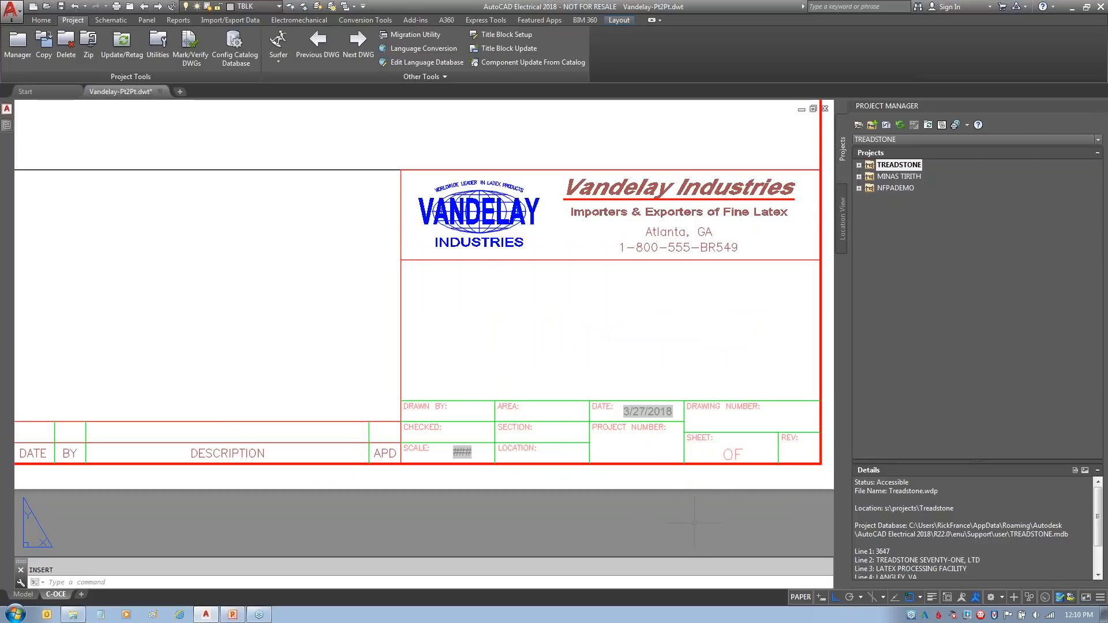
pyautogui.moveTo(426, 429)
pyautogui.mouseDown()
pyautogui.moveTo(457, 429)
pyautogui.moveTo(454, 493)
pyautogui.moveTo(464, 418)
pyautogui.mouseUp()
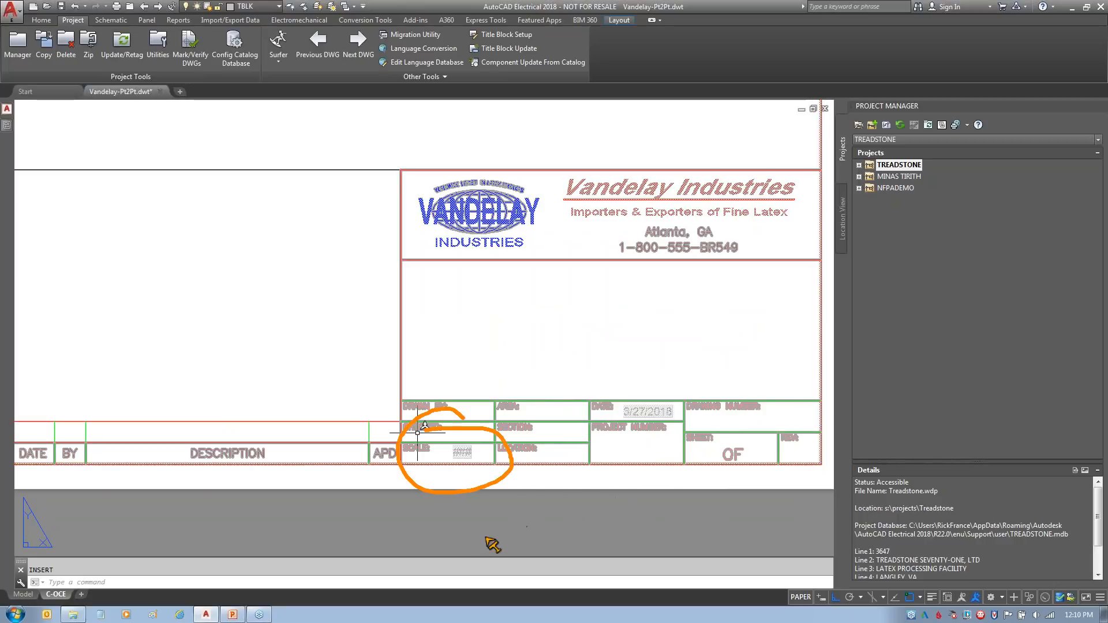
pyautogui.moveTo(381, 391)
pyautogui.mouseDown()
pyautogui.moveTo(242, 268)
pyautogui.moveTo(153, 215)
pyautogui.moveTo(151, 147)
pyautogui.mouseUp()
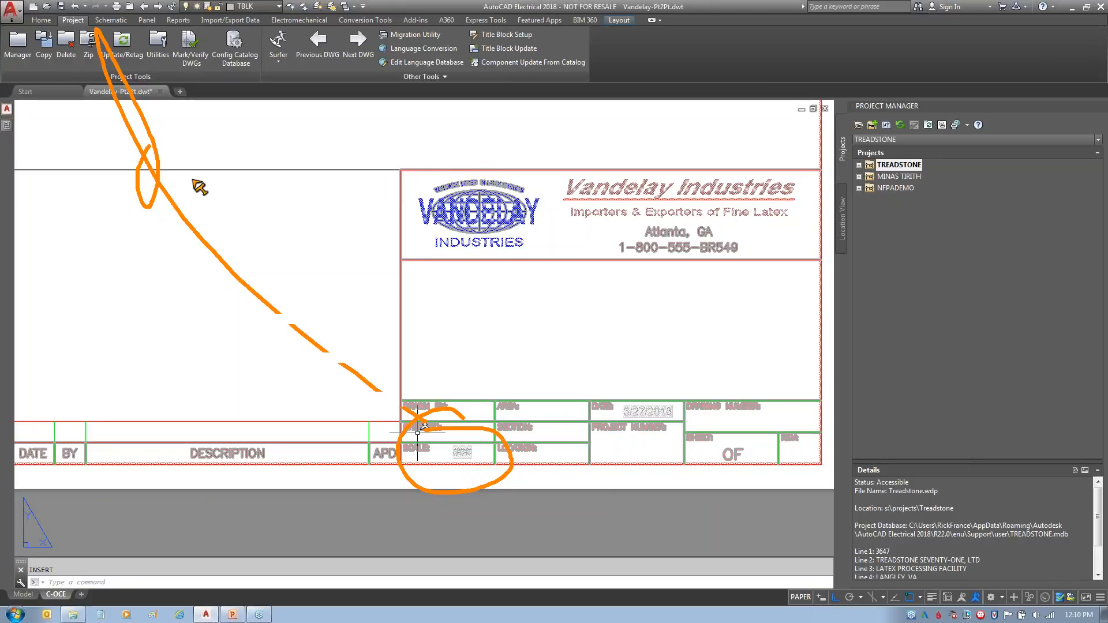
pyautogui.press('Escape')
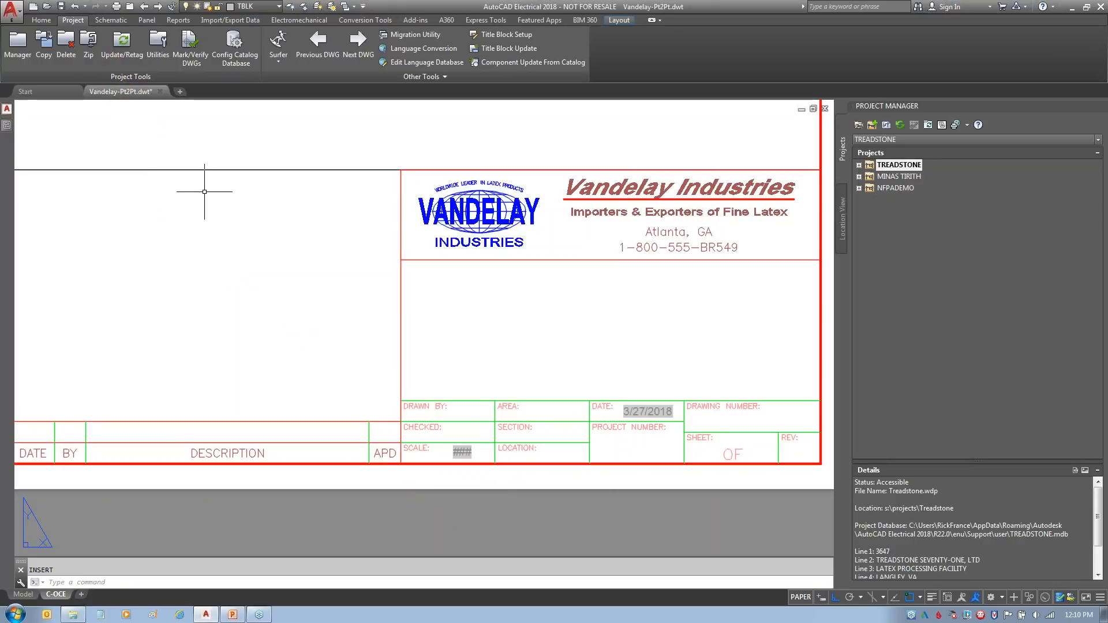
# - Open the field behind the title block's SCALE attribute value and choose the Object field from the Objects category
pyautogui.doubleClick(468, 455)
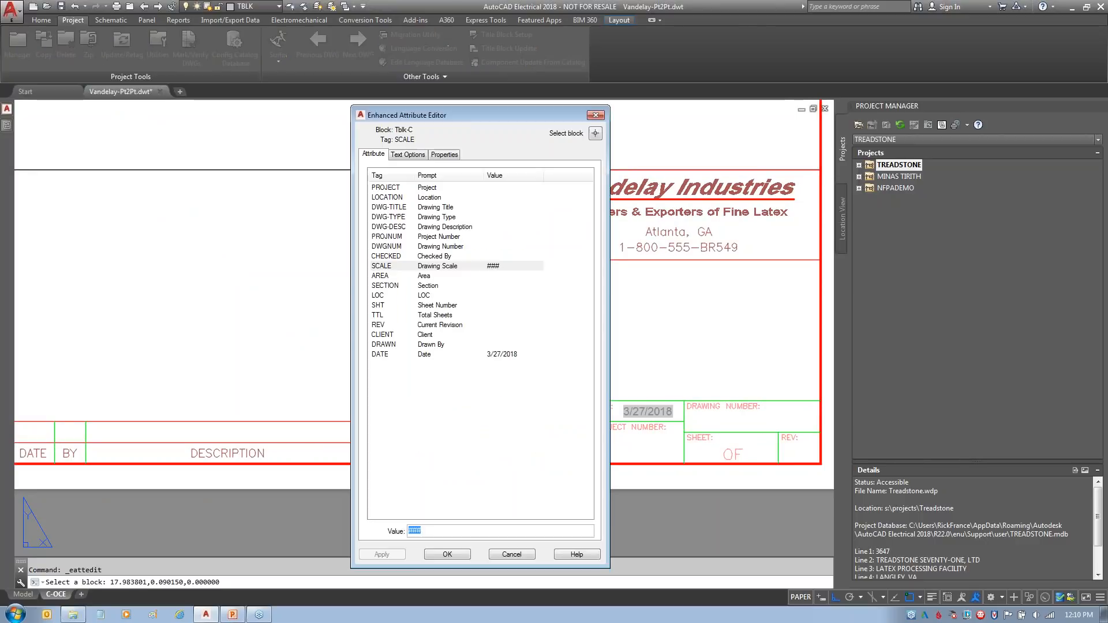
pyautogui.doubleClick(415, 531)
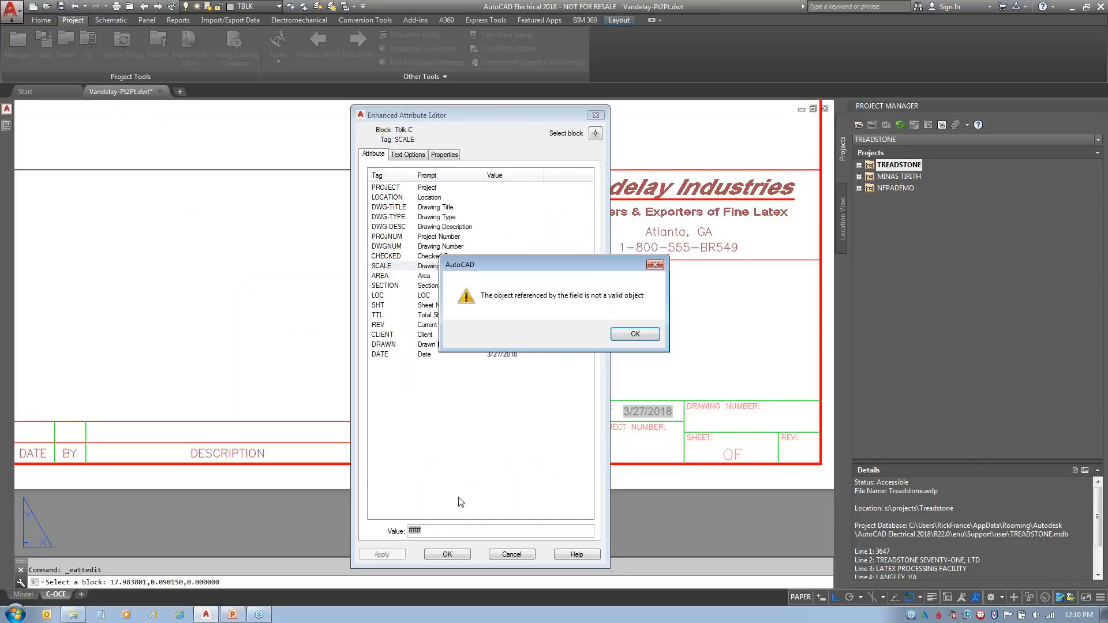
pyautogui.click(634, 335)
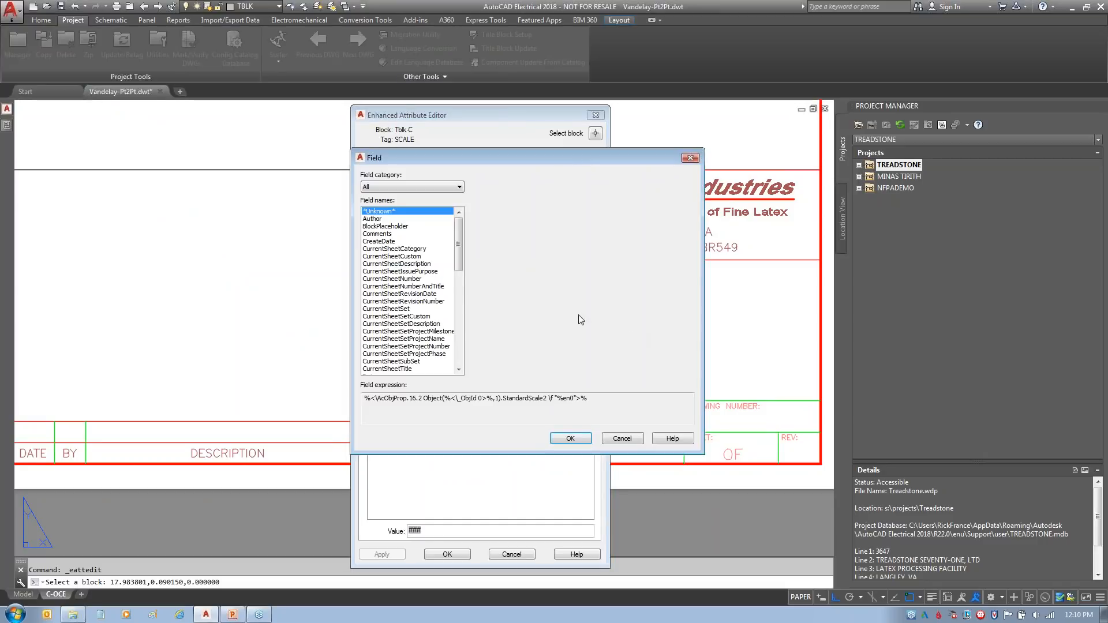
pyautogui.click(401, 186)
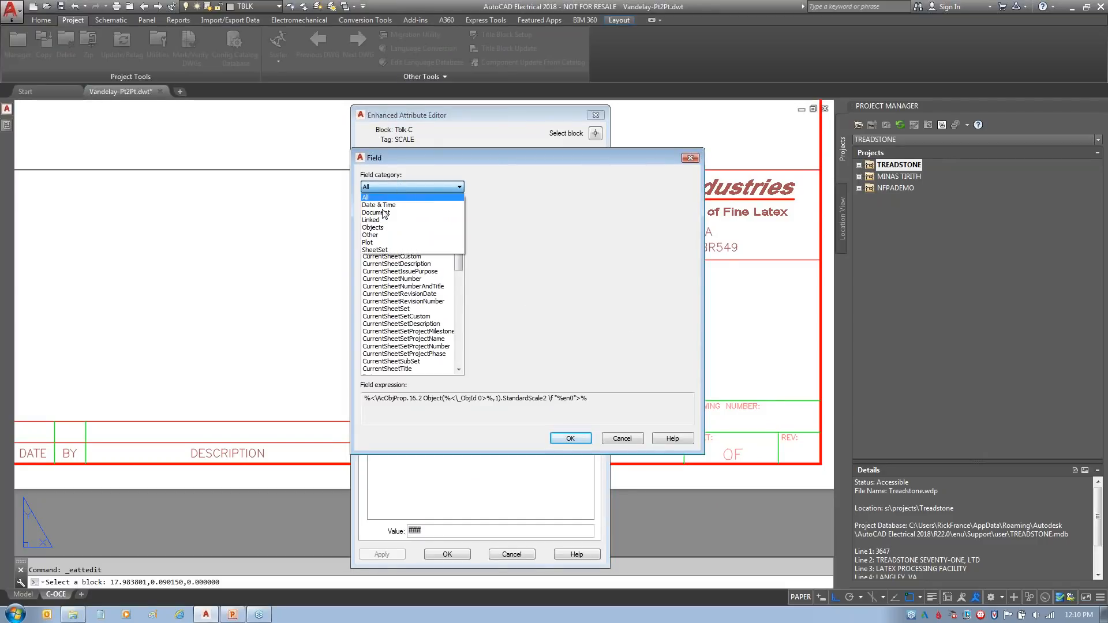
pyautogui.click(384, 226)
pyautogui.click(375, 234)
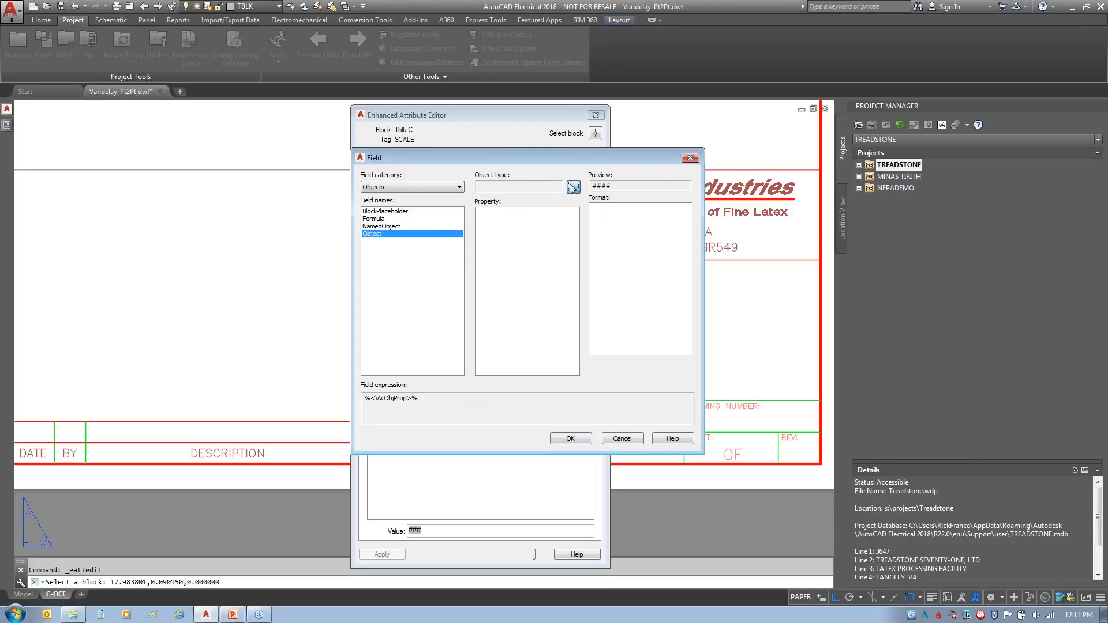
# - Link the SCALE field to the layout viewport's Standard scale property and accept the attribute change
pyautogui.click(574, 186)
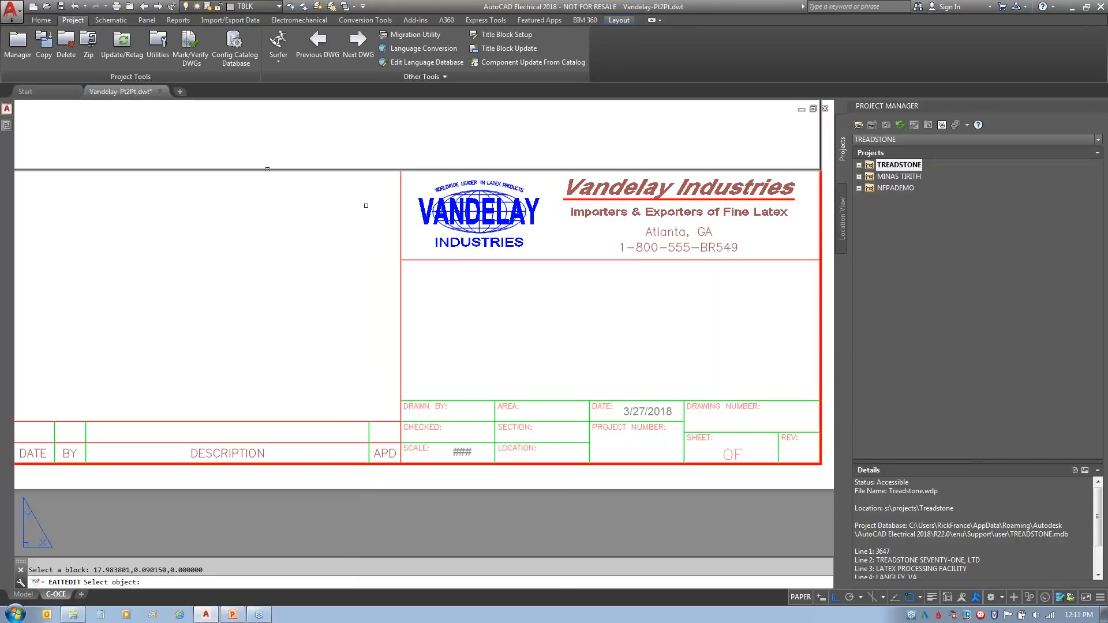
pyautogui.click(366, 171)
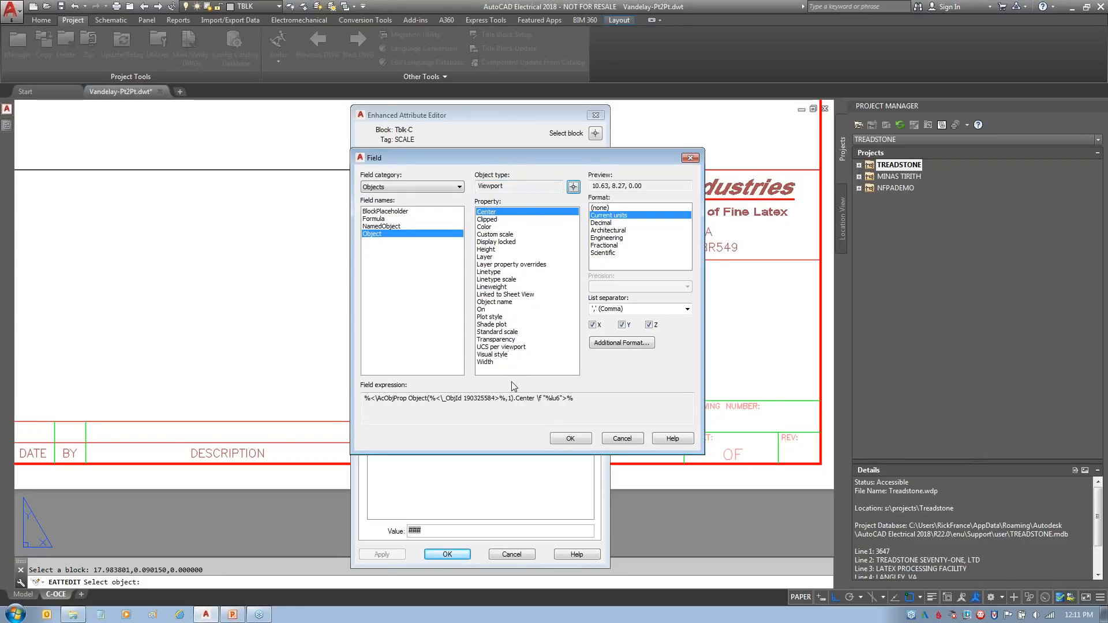
pyautogui.click(490, 333)
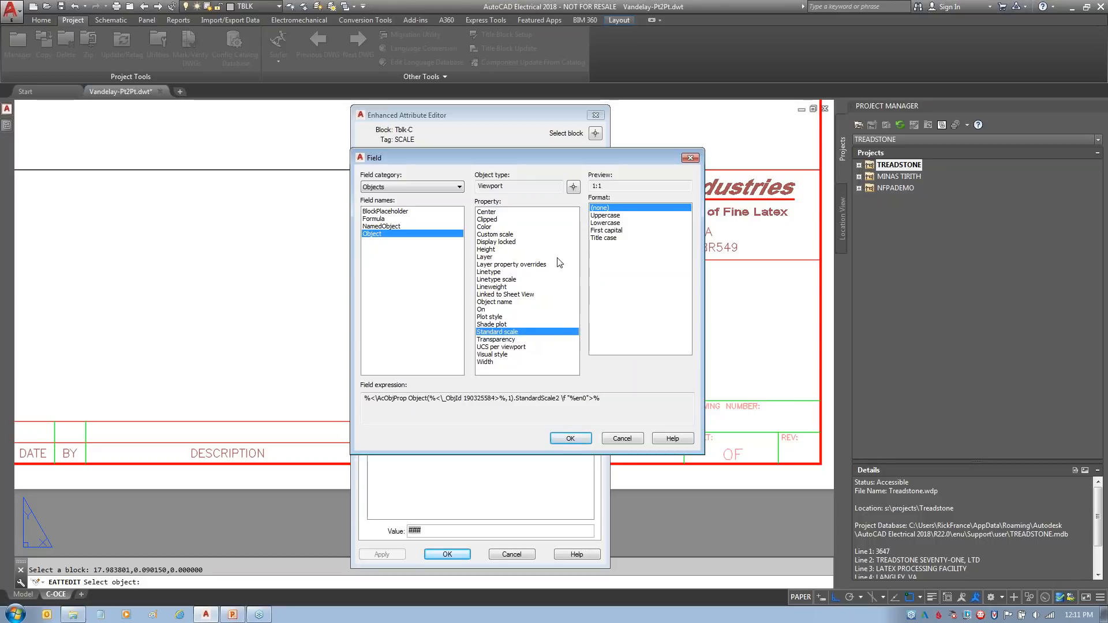
pyautogui.click(570, 439)
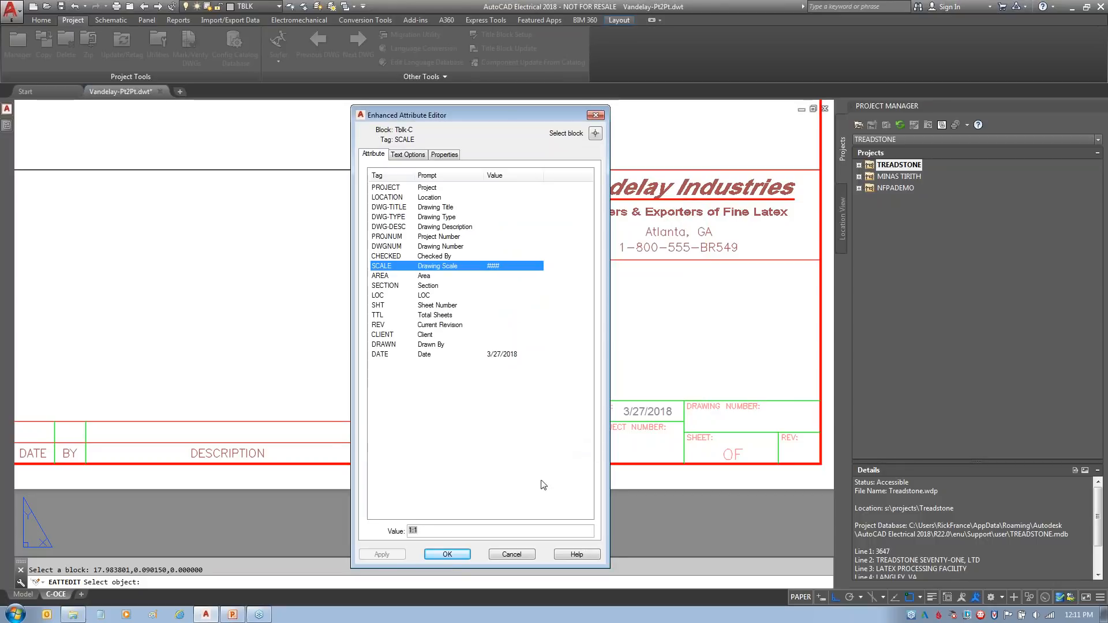
pyautogui.click(449, 555)
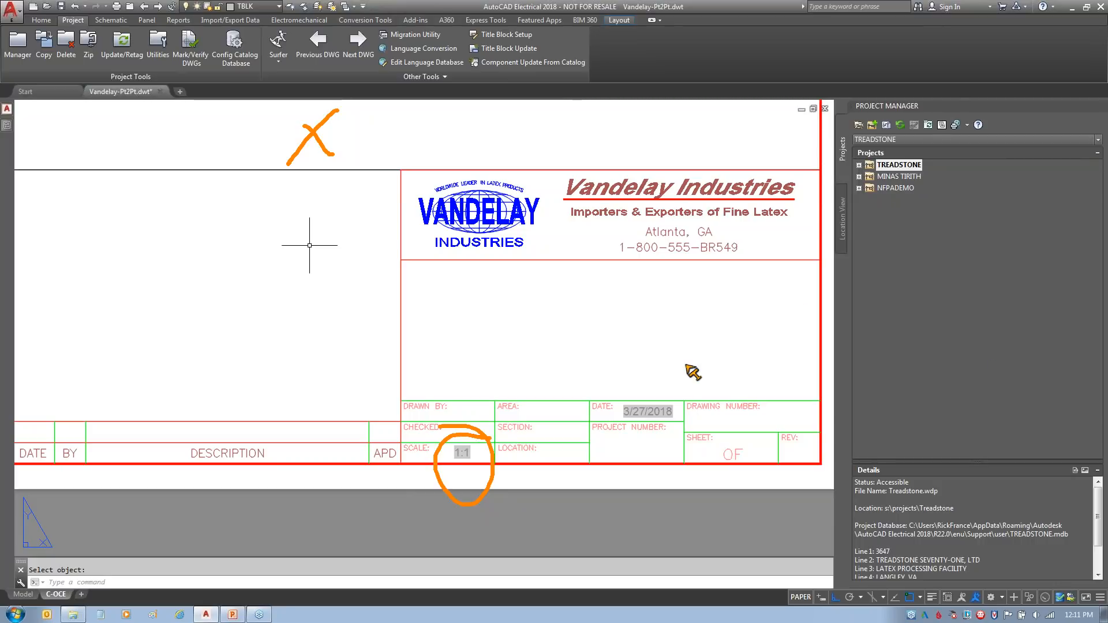
pyautogui.middleClick(537, 512)
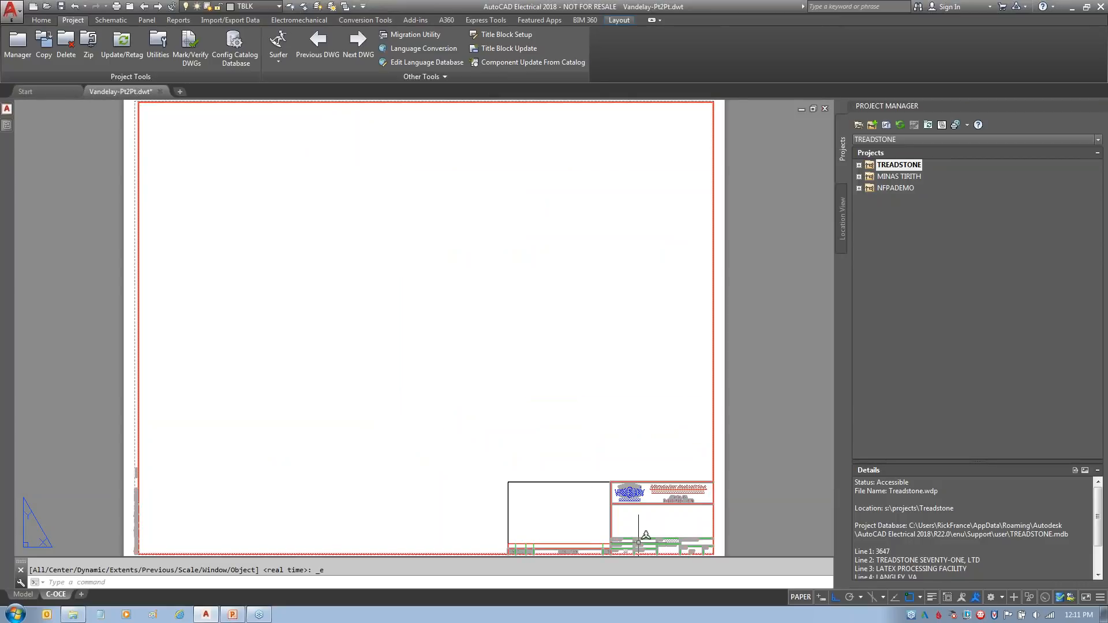
pyautogui.scroll(6, 660, 530)
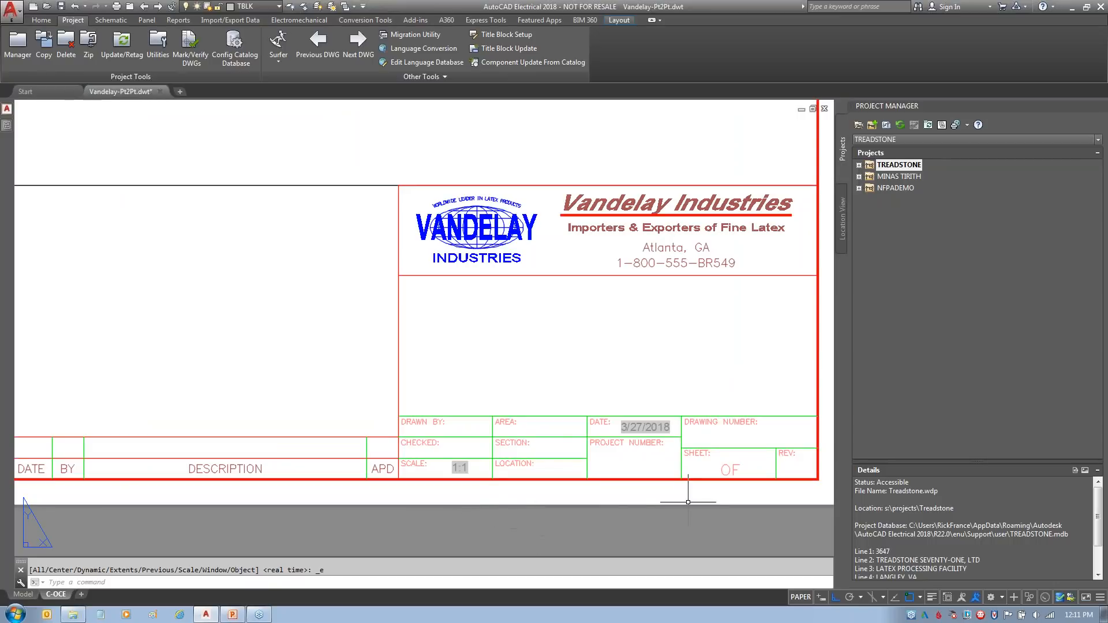
pyautogui.middleClick(585, 145)
pyautogui.middleClick(585, 145)
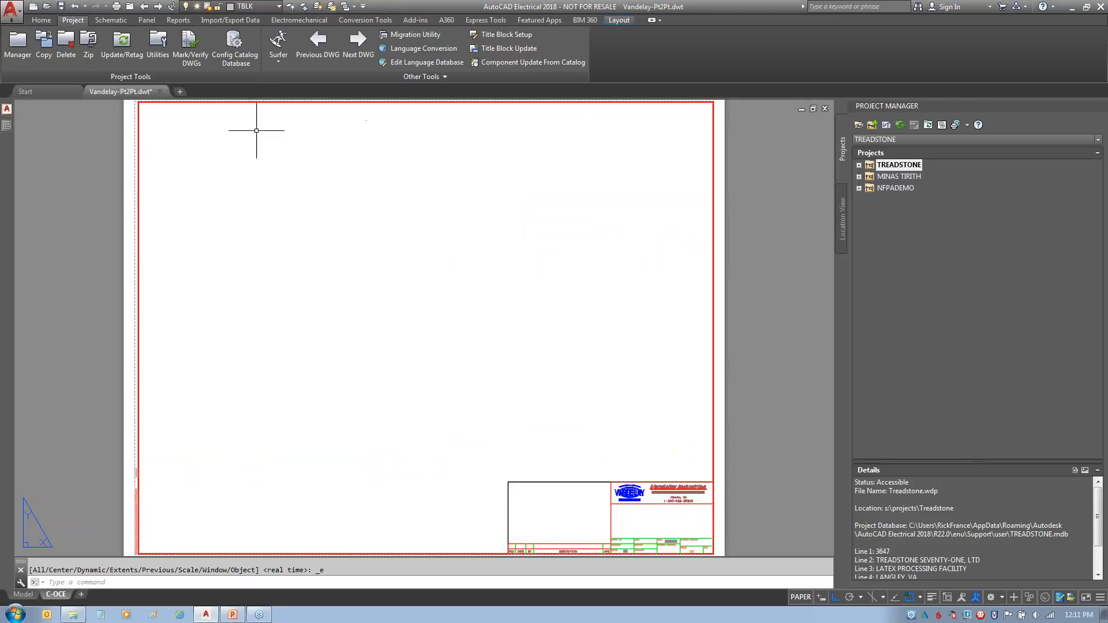
# - Review the template's layers in the Layer Properties Manager, including LINK, LOC, LOCBOX, POS and SYMS, and close it
pyautogui.click(41, 22)
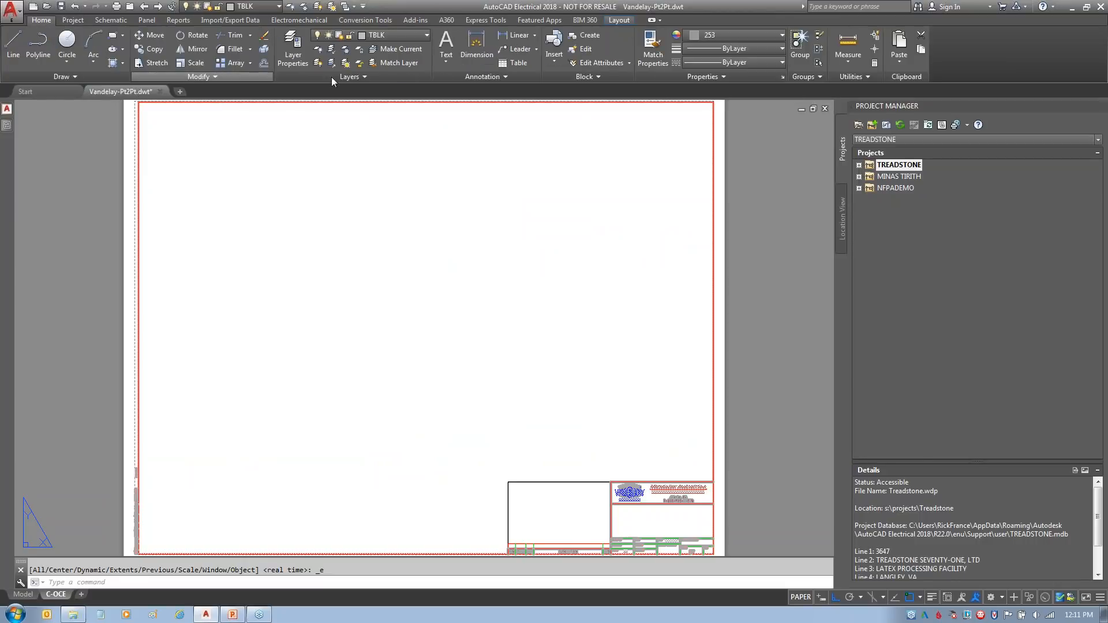
pyautogui.click(294, 42)
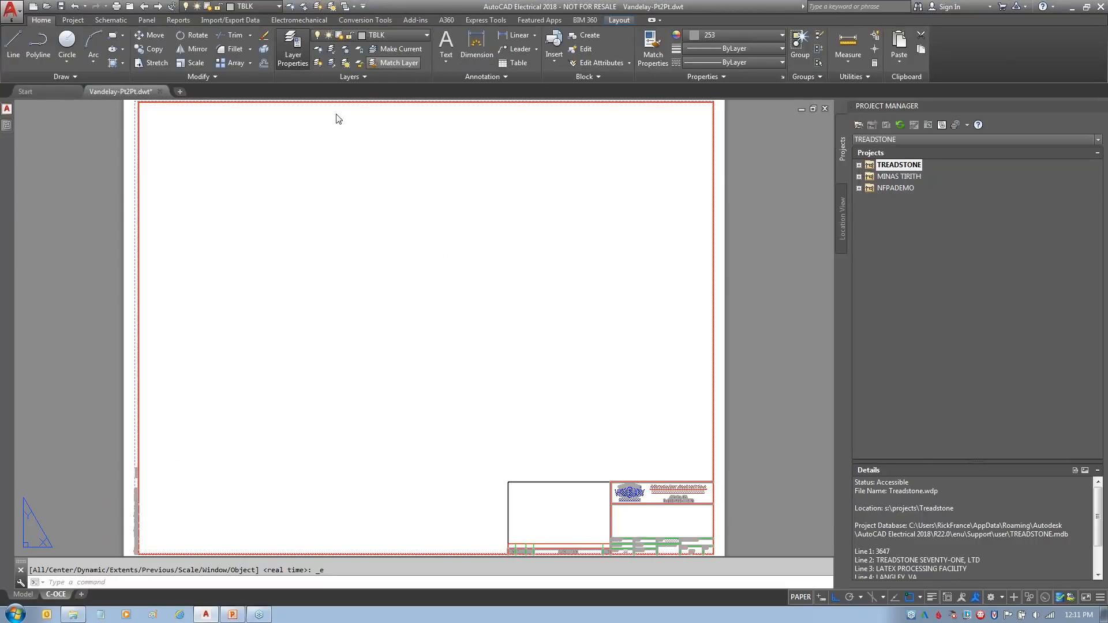
pyautogui.click(359, 255)
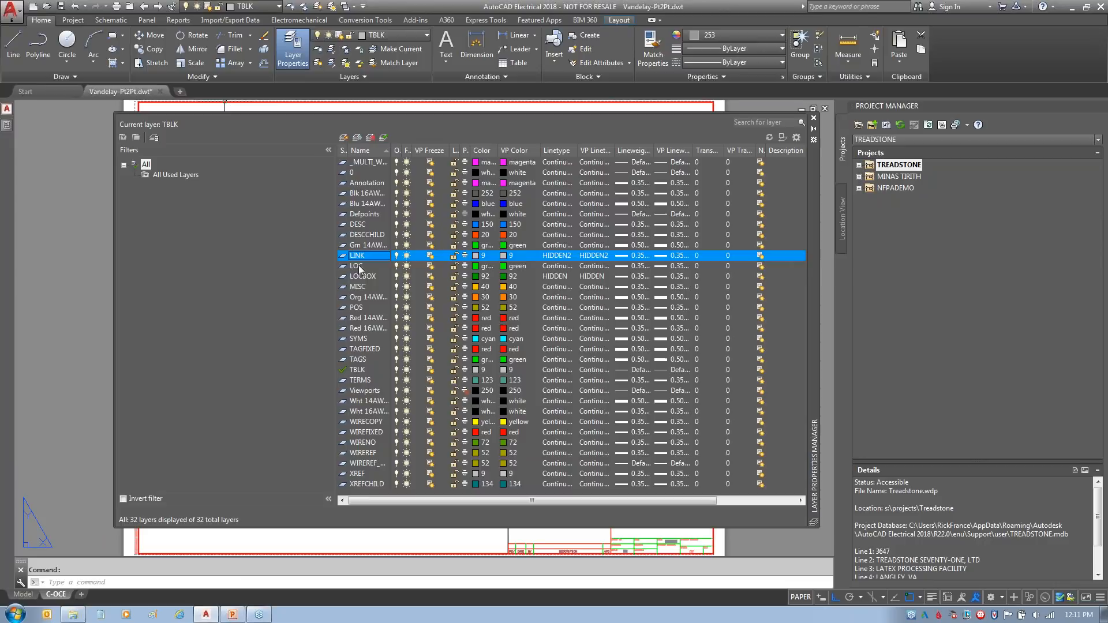
pyautogui.click(358, 266)
pyautogui.click(359, 276)
pyautogui.click(359, 307)
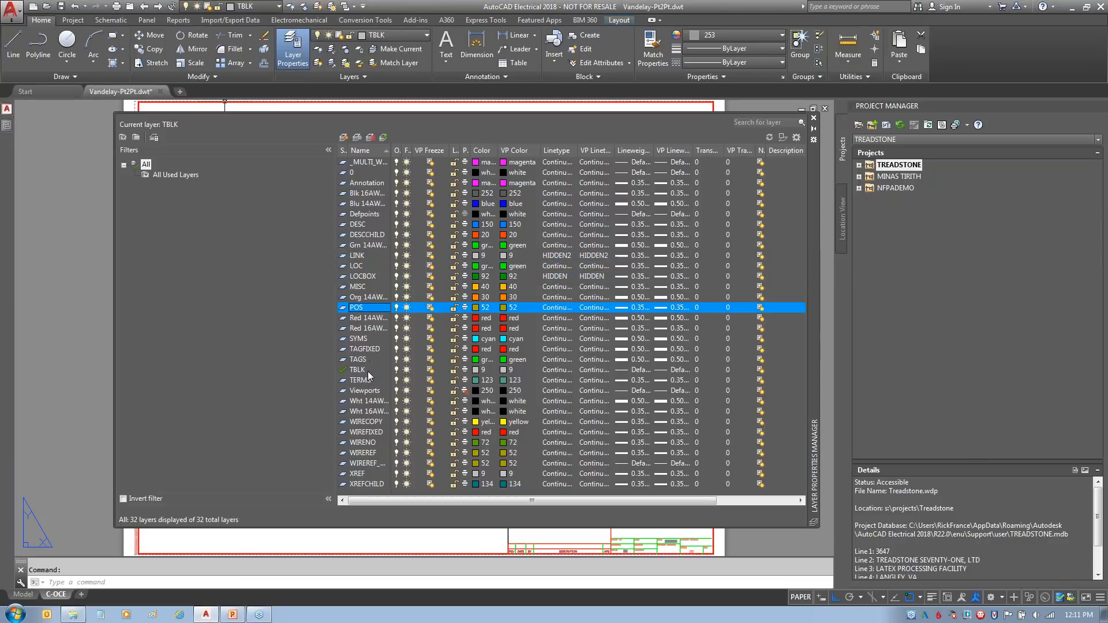
pyautogui.click(369, 341)
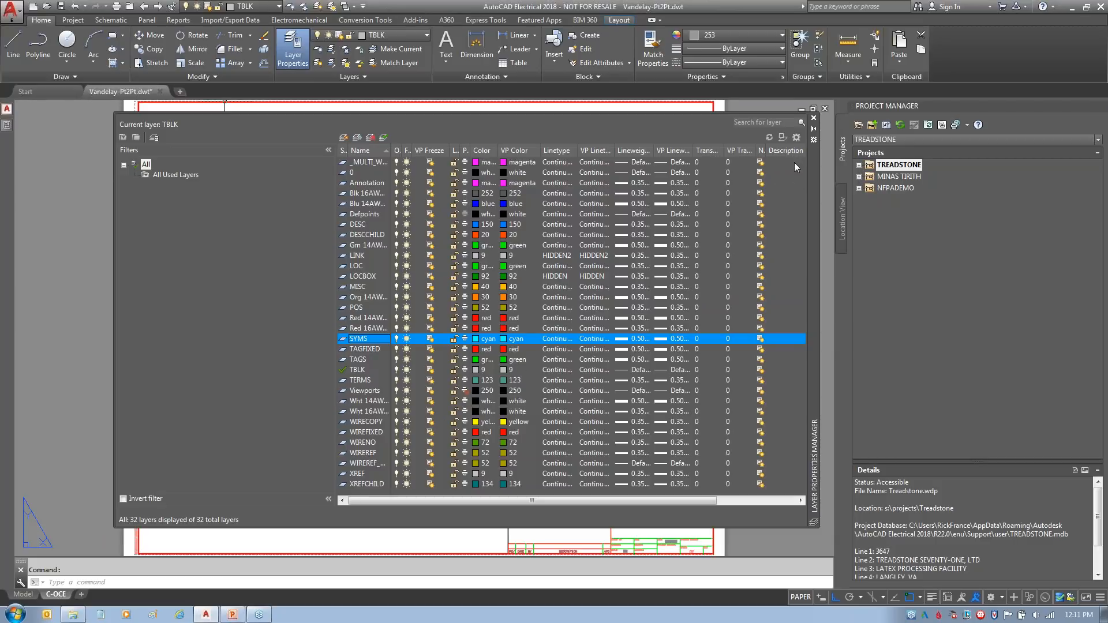
pyautogui.click(814, 118)
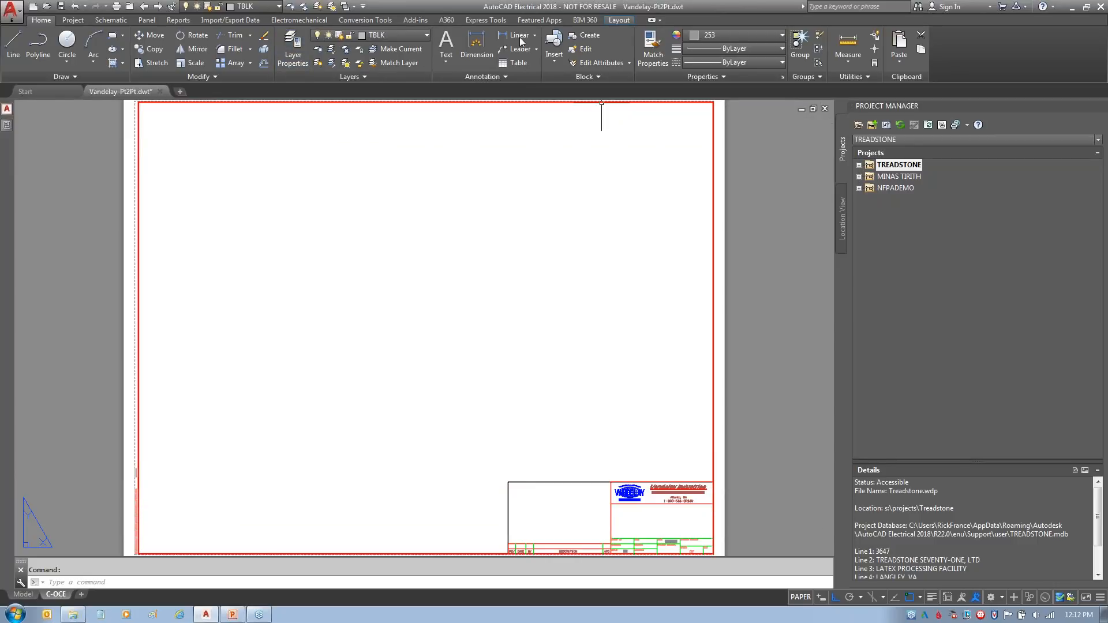
# - Review the template's wire types in Create/Edit Wire Type, declining the WD_M block insertion, and close the list
pyautogui.click(110, 21)
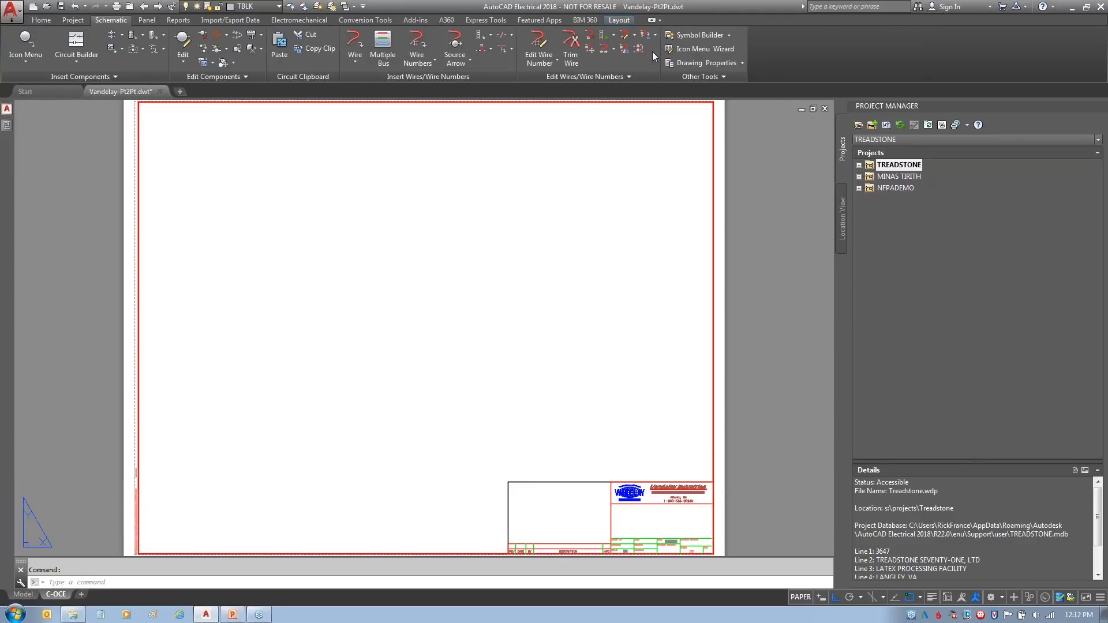
pyautogui.click(625, 35)
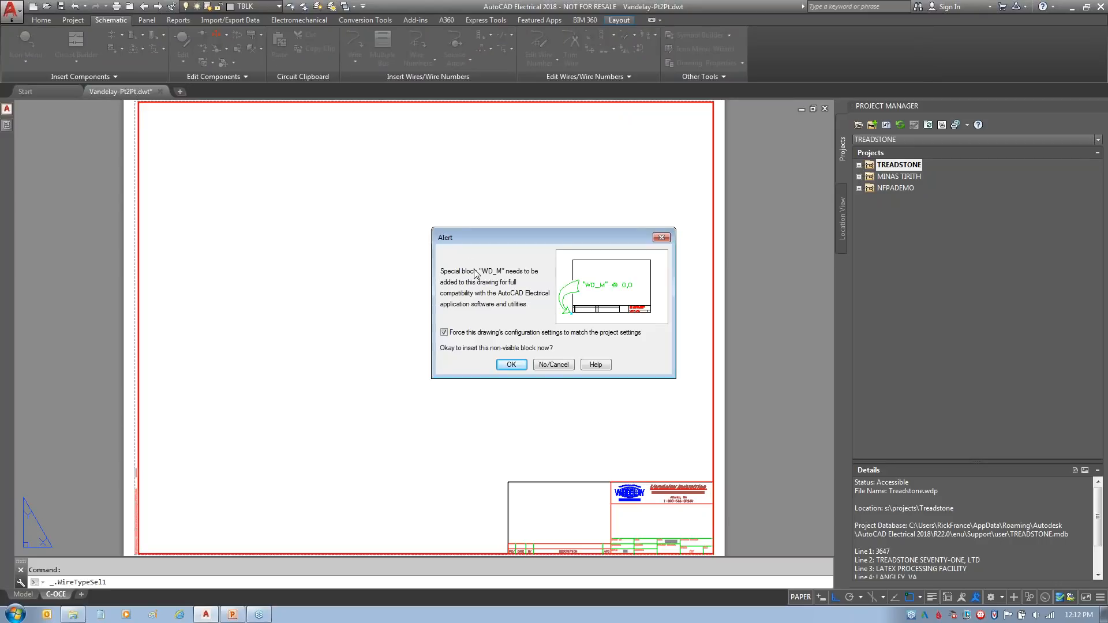
pyautogui.click(556, 367)
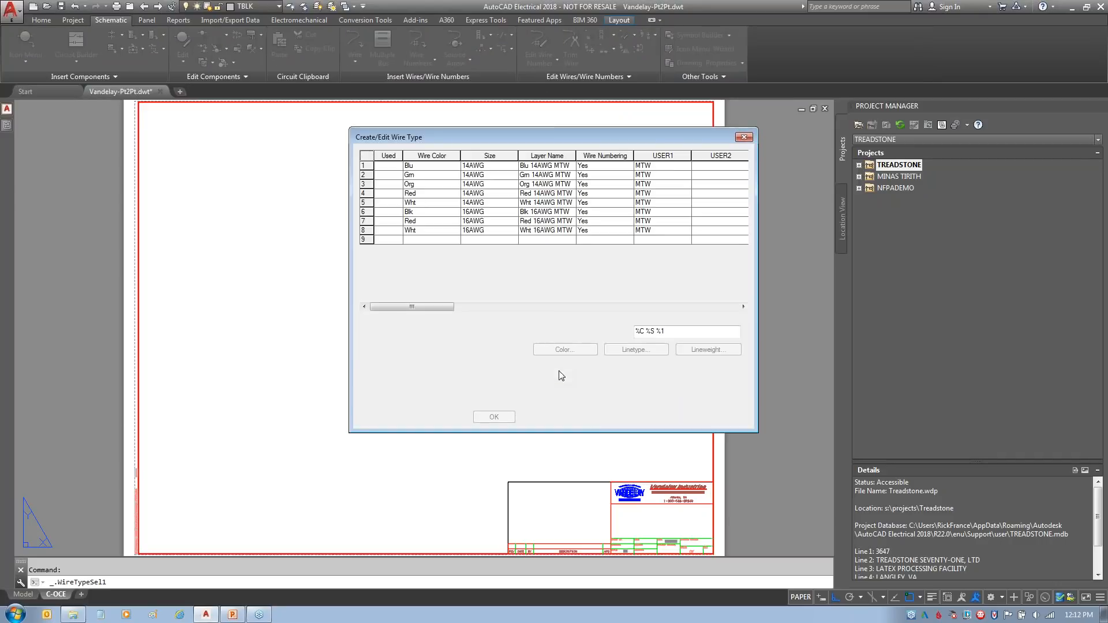
pyautogui.click(548, 418)
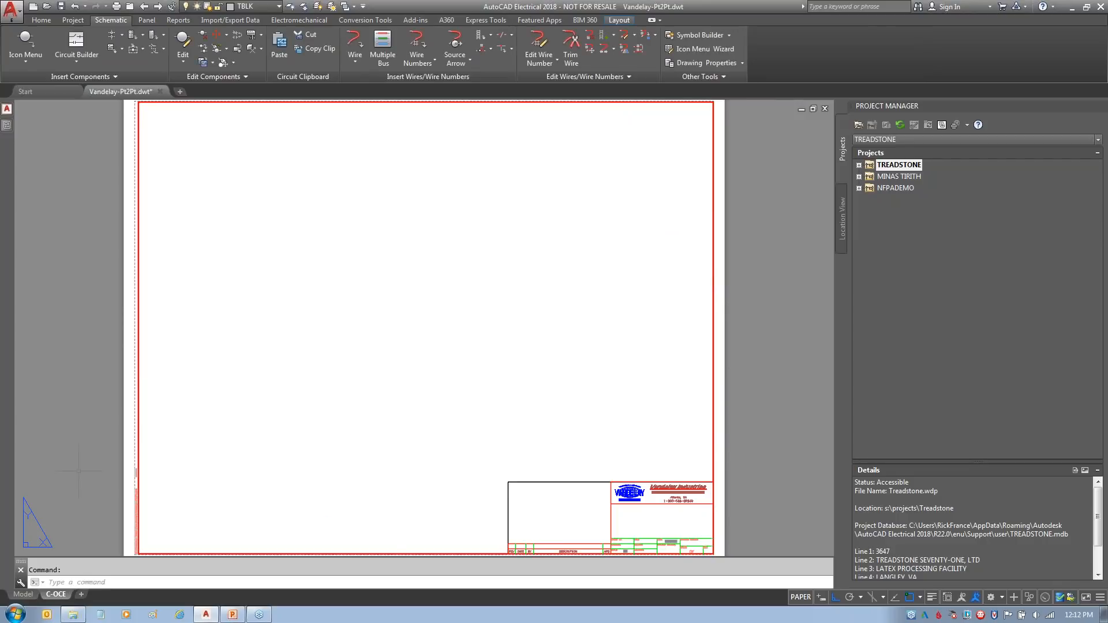
# - In model space, insert the non-visible WD_M block with the project's configuration settings by starting a schematic component insertion, and cancel the component selection
pyautogui.click(23, 594)
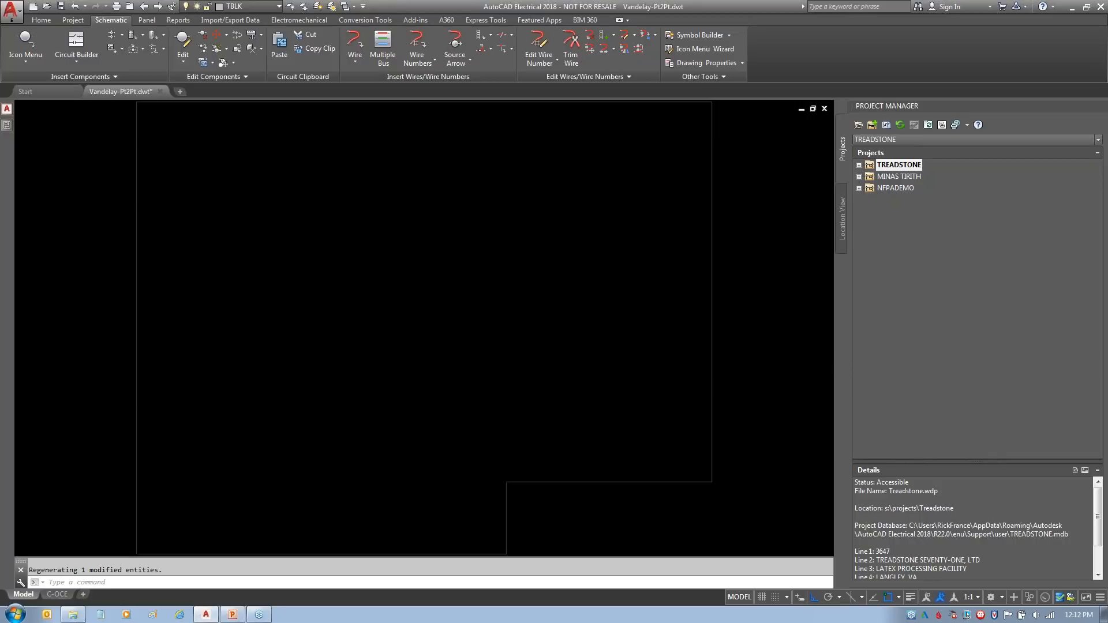
pyautogui.click(25, 47)
pyautogui.moveTo(446, 221)
pyautogui.mouseDown()
pyautogui.moveTo(438, 217)
pyautogui.moveTo(498, 224)
pyautogui.mouseUp()
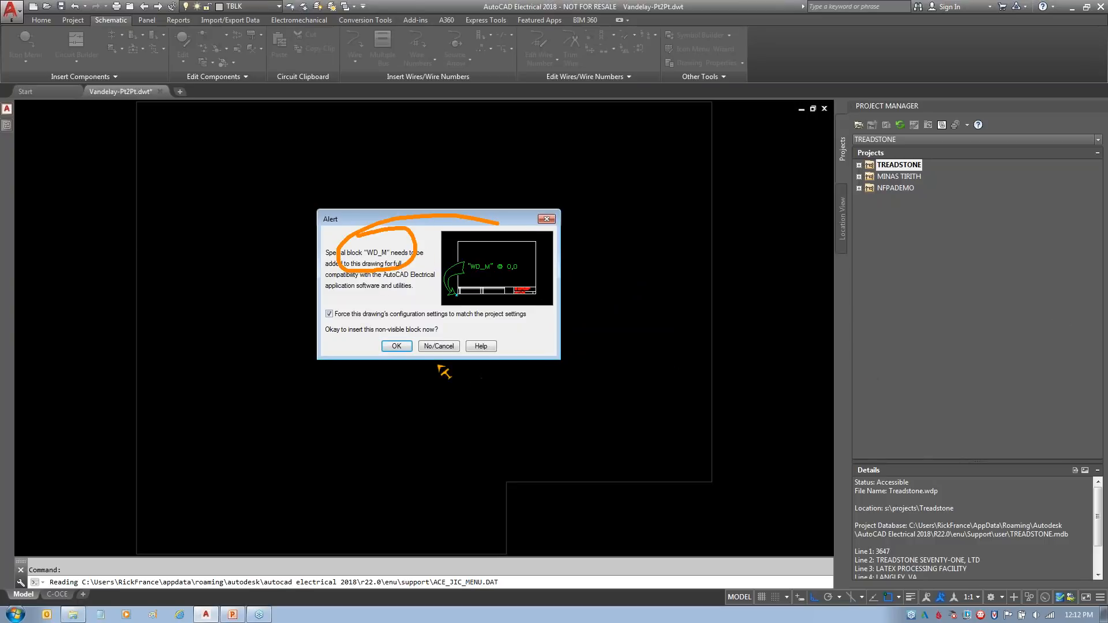
pyautogui.click(403, 348)
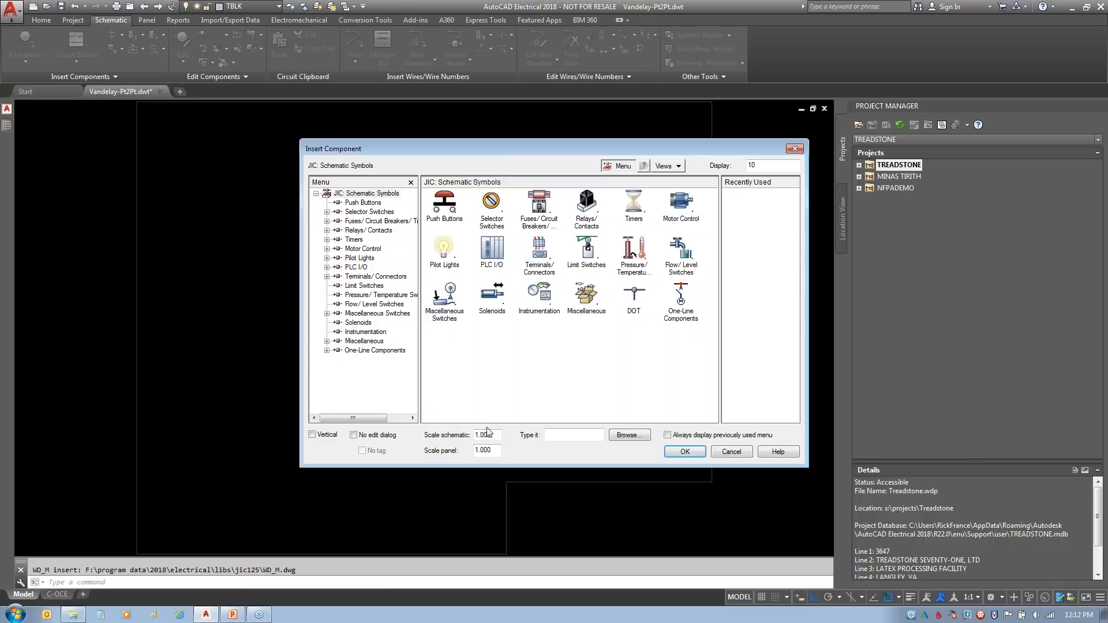
pyautogui.click(739, 453)
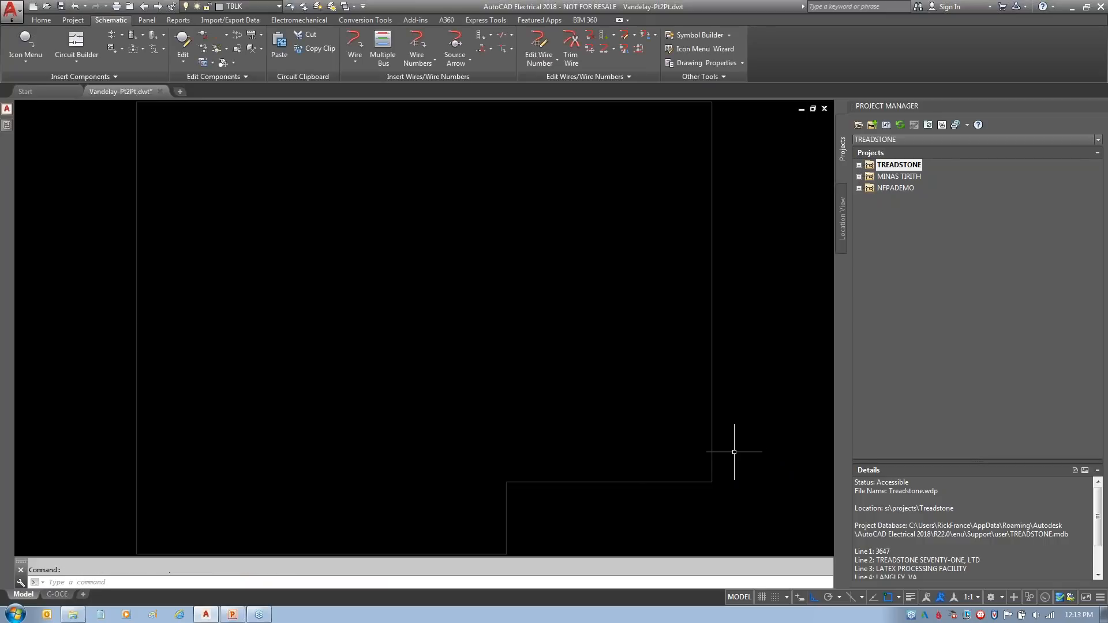
# - Insert the non-visible WD_PNLM block into model space by starting a panel footprint insertion, and cancel the footprint selection
pyautogui.click(147, 22)
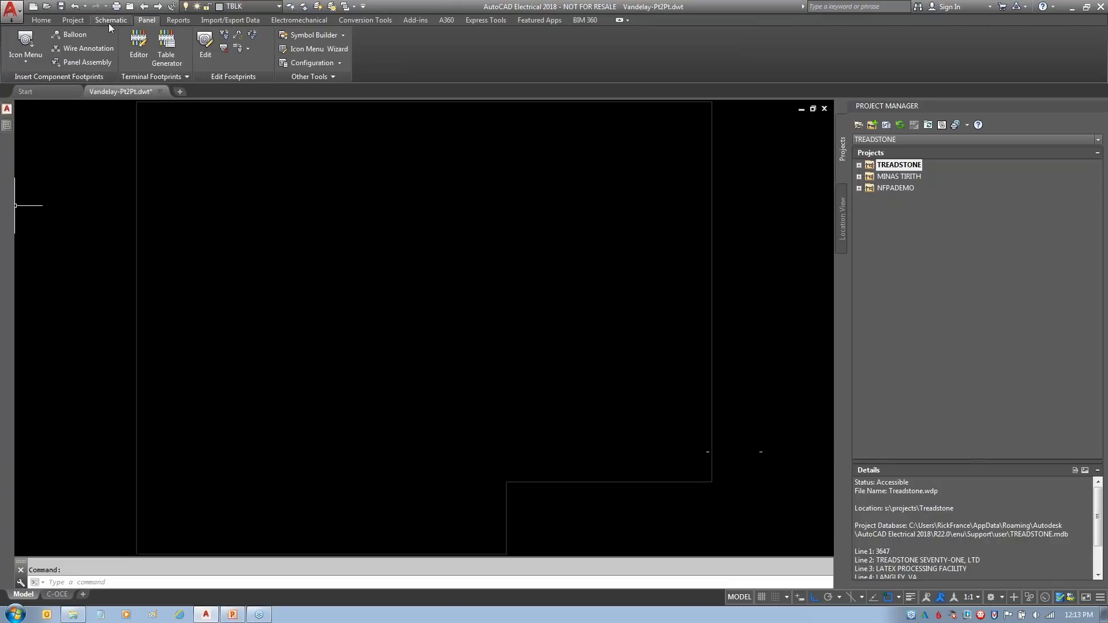
pyautogui.click(26, 42)
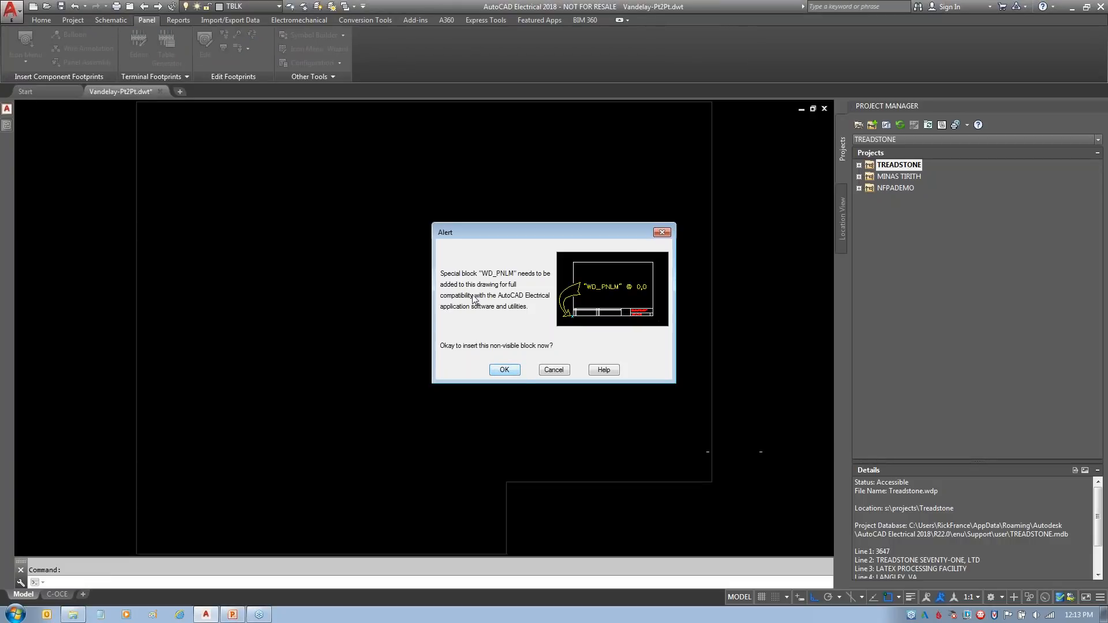
pyautogui.click(510, 370)
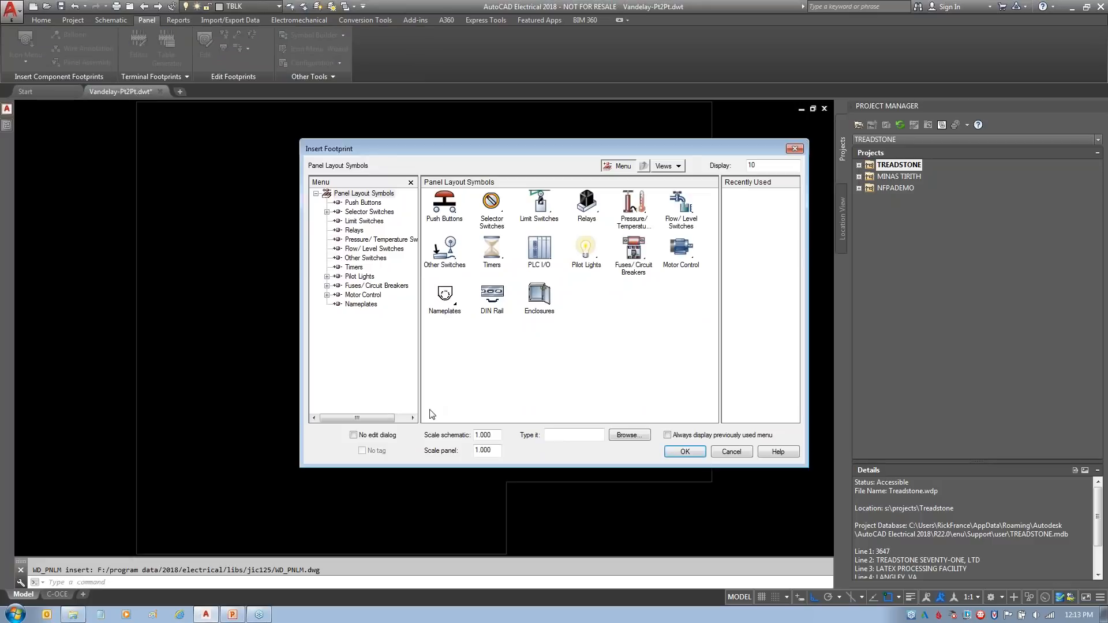
pyautogui.click(731, 452)
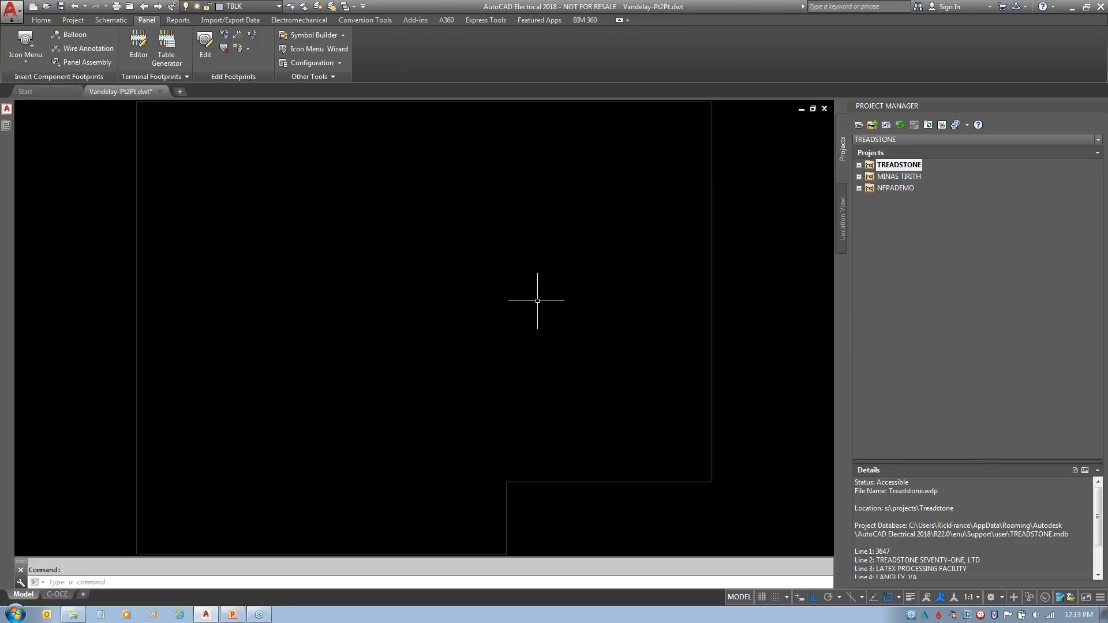
# - Review the template's wire types again in Create/Edit Wire Type and close the list without changes
pyautogui.click(110, 21)
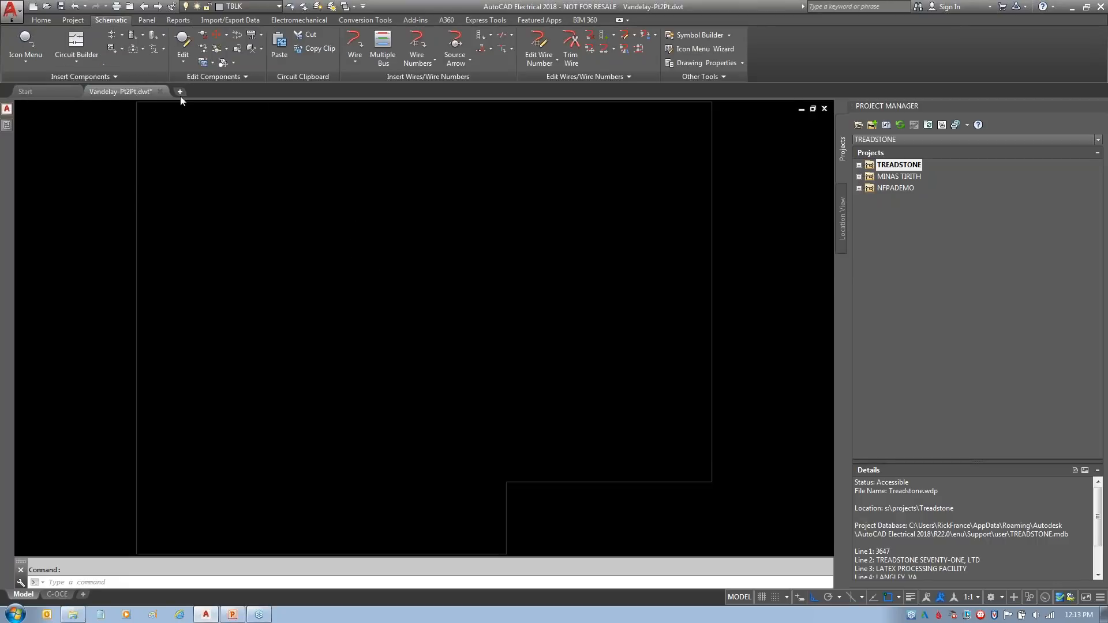
pyautogui.click(626, 34)
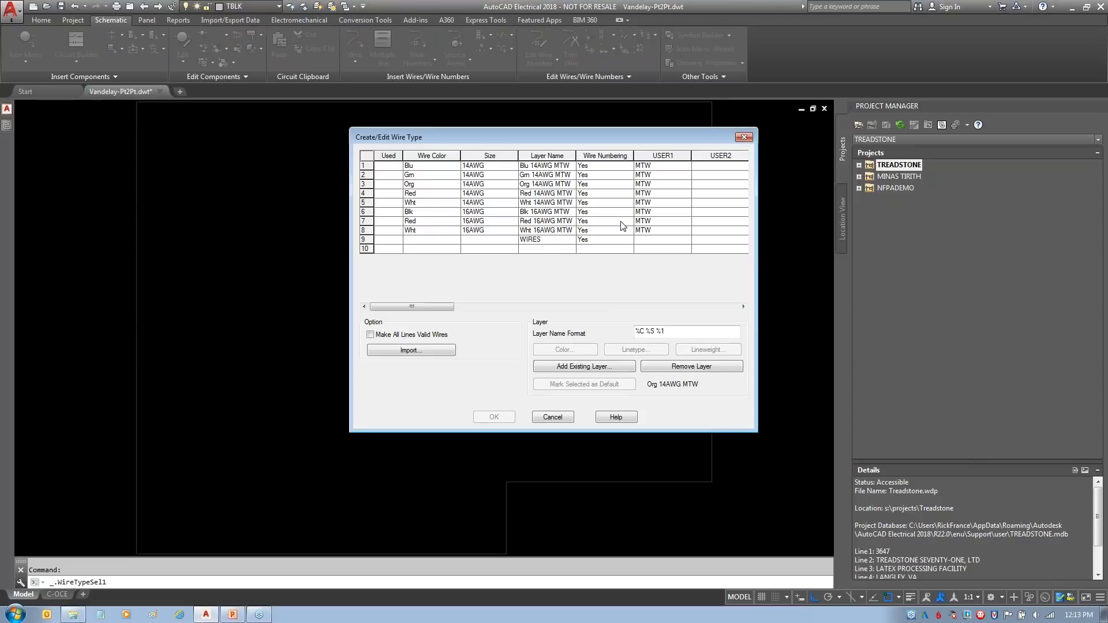
pyautogui.click(553, 416)
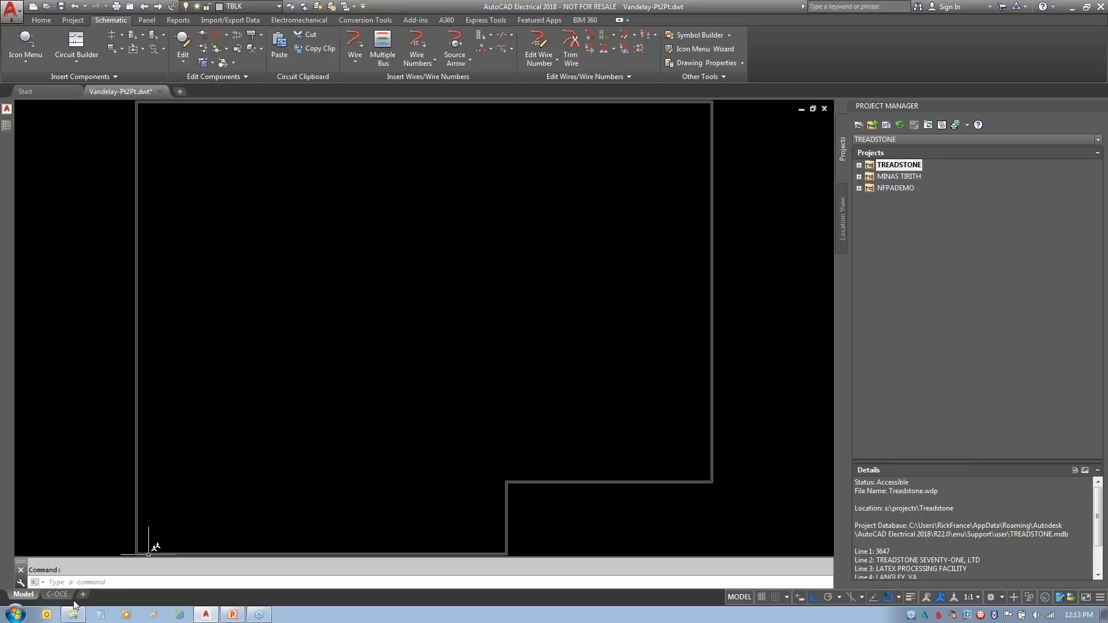
# - Return to the C-OCE layout and close the Vandelay-Pt2Pt template, saving its changes
pyautogui.click(58, 595)
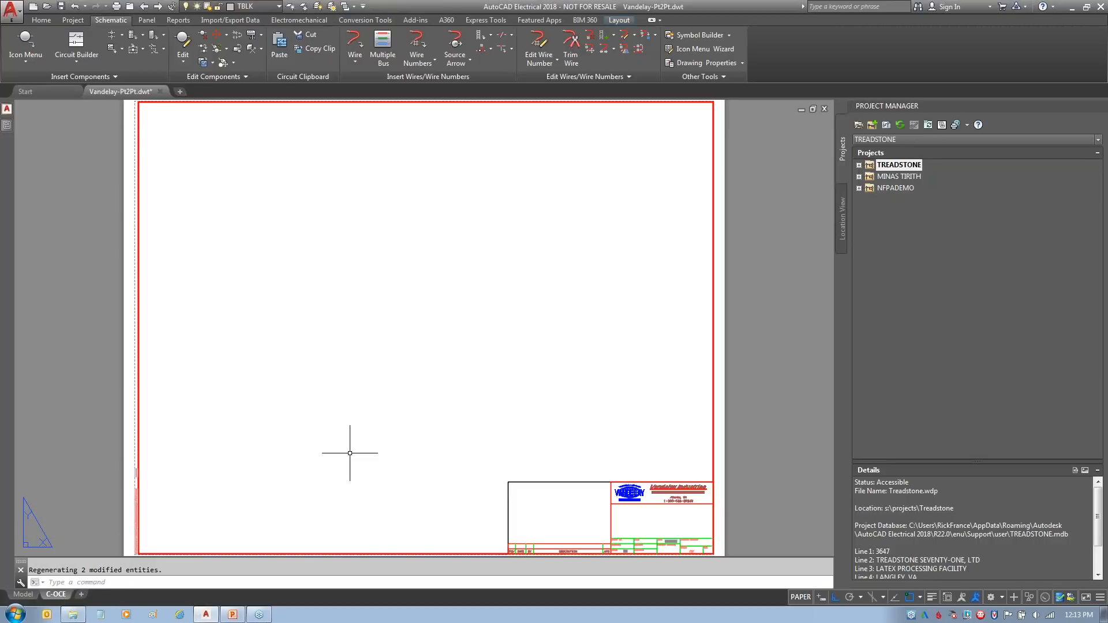
pyautogui.click(160, 92)
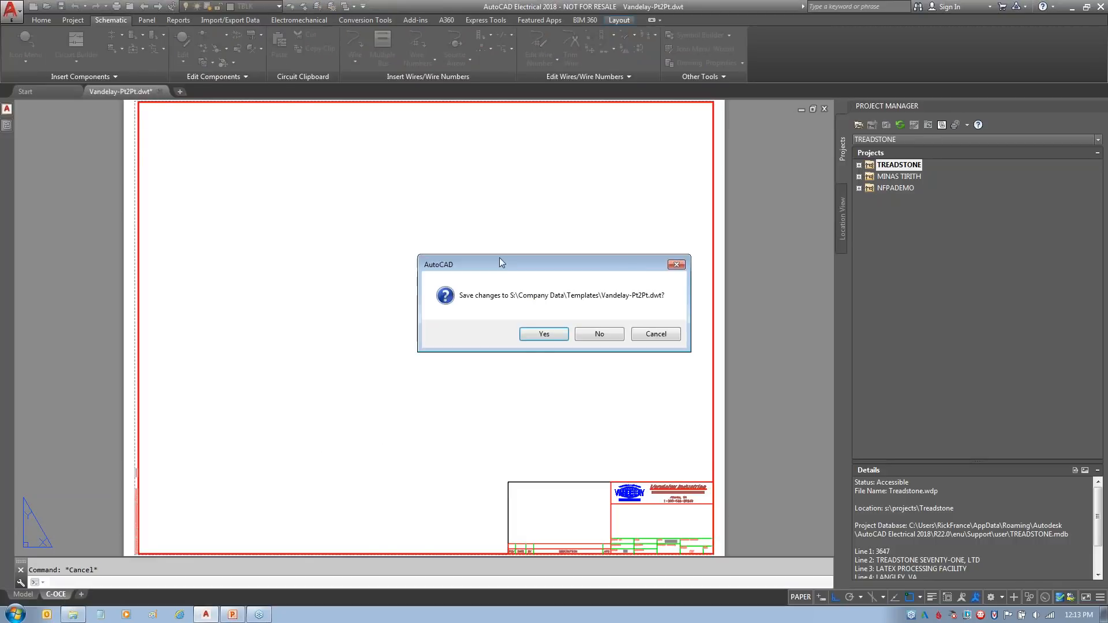
pyautogui.click(544, 335)
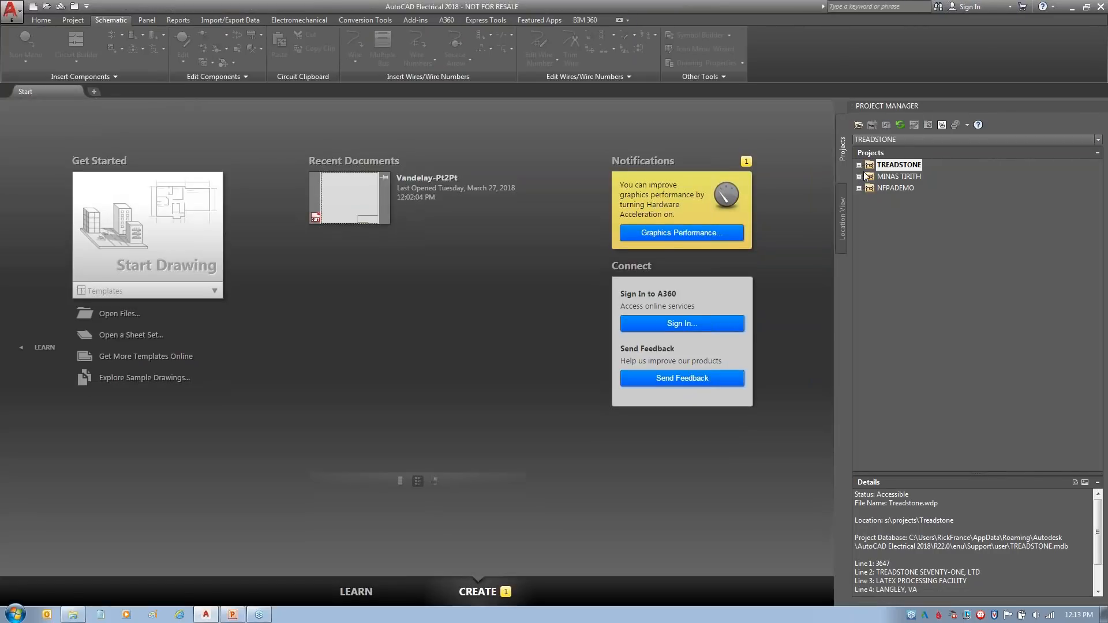
# - Open the ALARM SYSTEM drawing from the TREADSTONE project's POINT TO POINT folder and examine its full sheet and title block
pyautogui.click(859, 166)
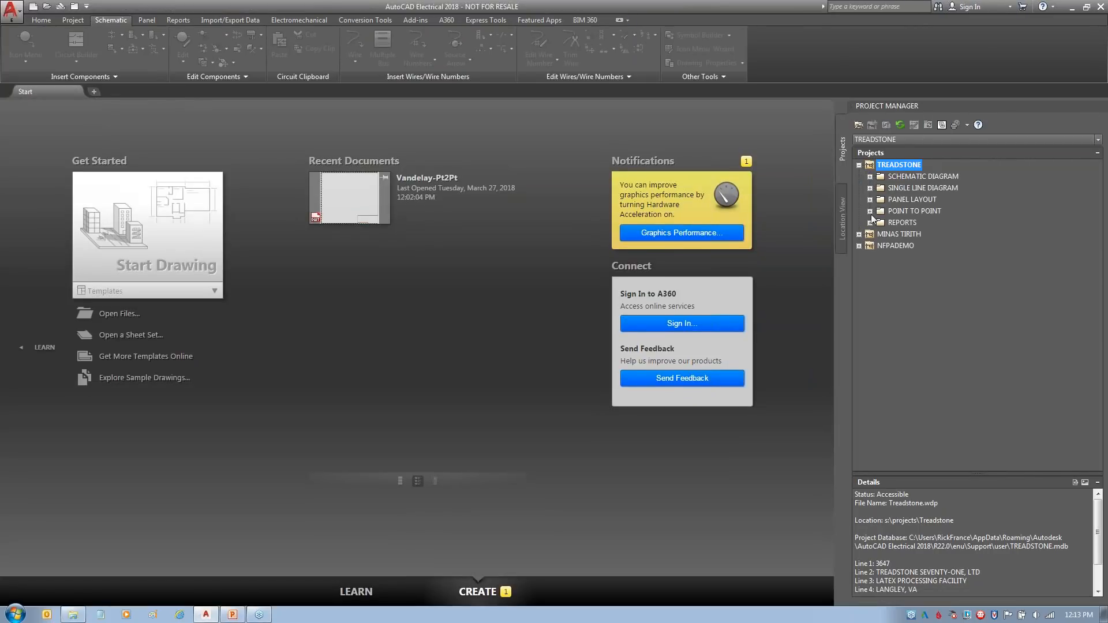
pyautogui.click(870, 211)
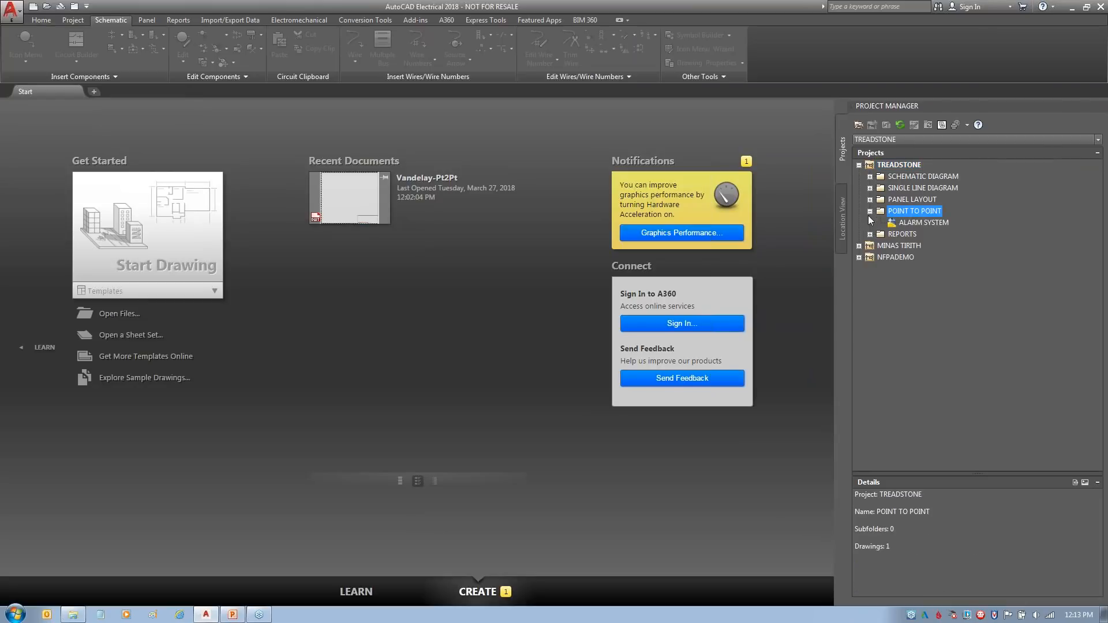
pyautogui.click(913, 223)
pyautogui.doubleClick(916, 223)
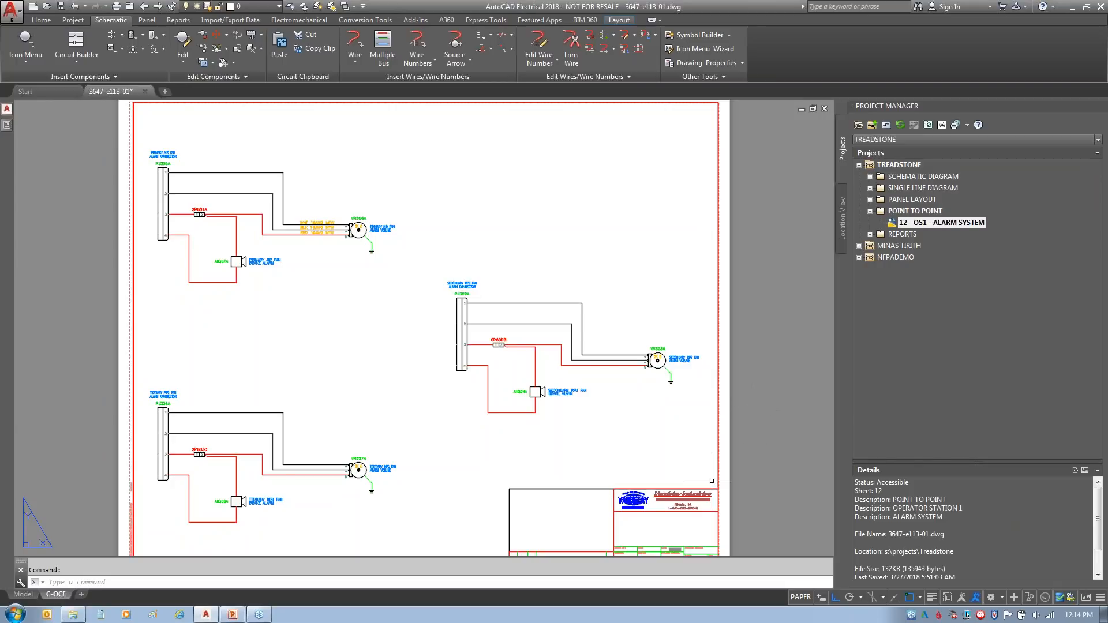
pyautogui.middleClick(770, 444)
pyautogui.middleClick(770, 443)
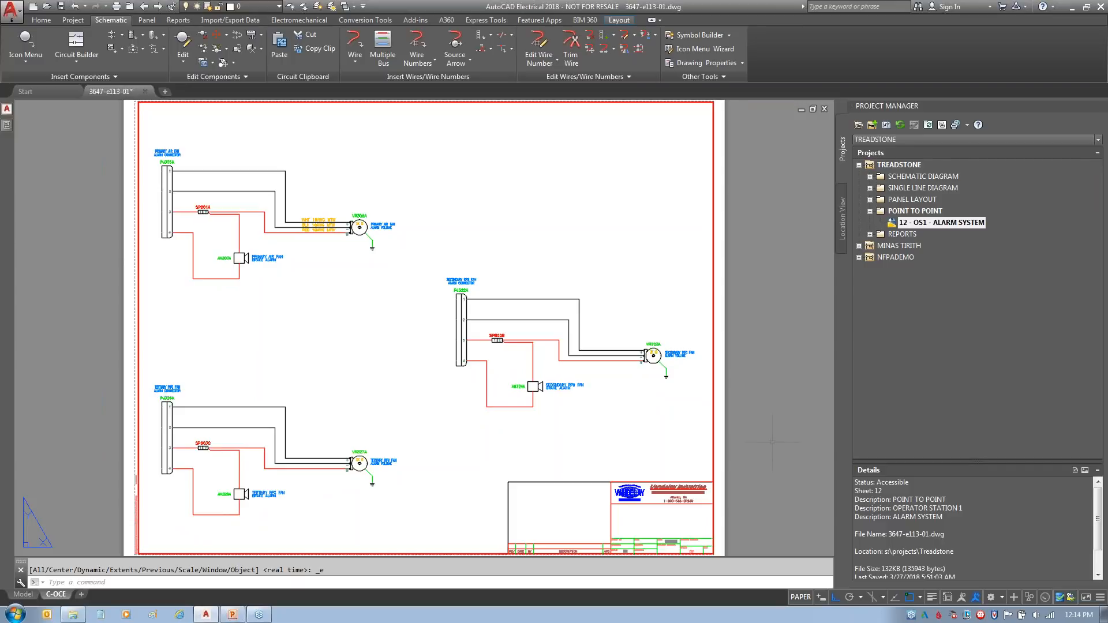
pyautogui.click(628, 484)
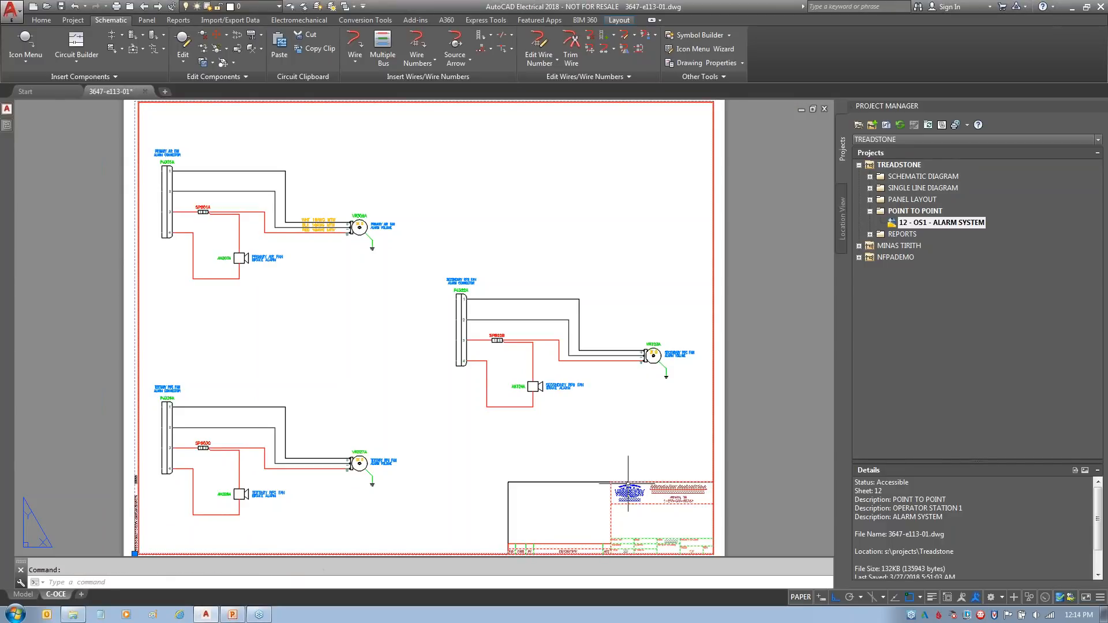
pyautogui.press('Escape')
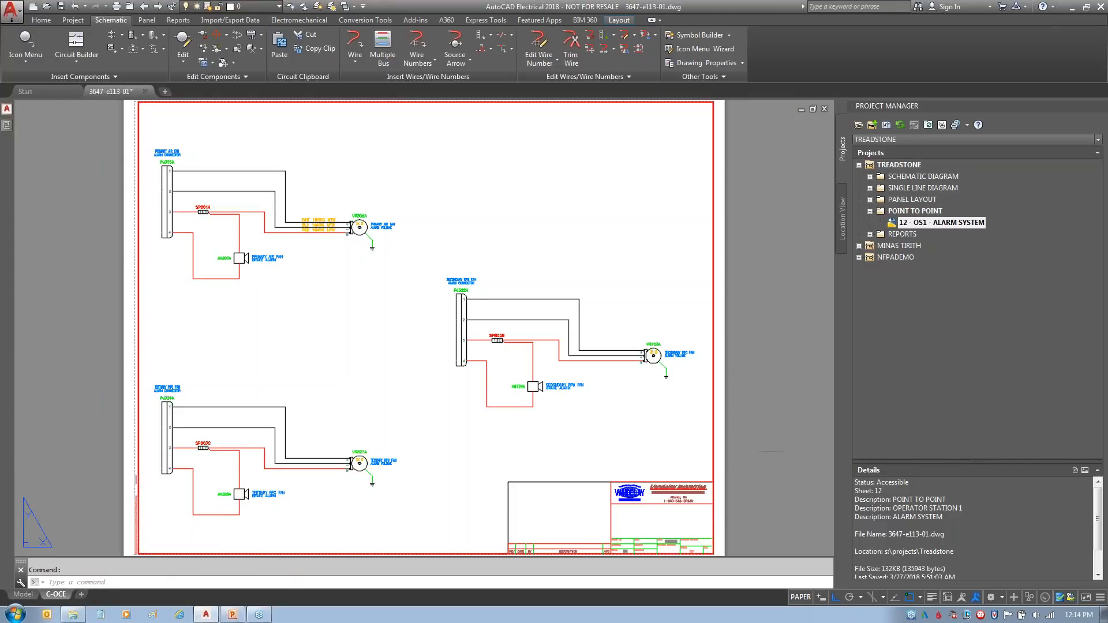
pyautogui.press('Escape')
# - Open TREADSTONE's single line drawing 10 to examine its title block, and open schematic drawing 1, 3 PHASE MOTOR CONTROL & POWER SUPPLIES
pyautogui.click(870, 199)
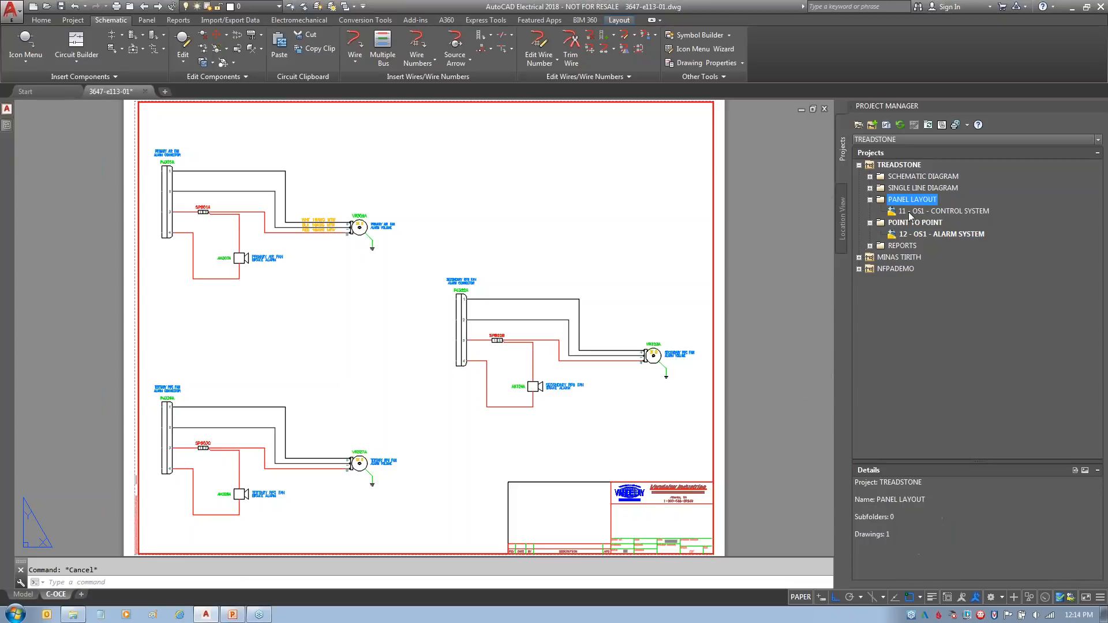
pyautogui.click(870, 188)
pyautogui.doubleClick(917, 199)
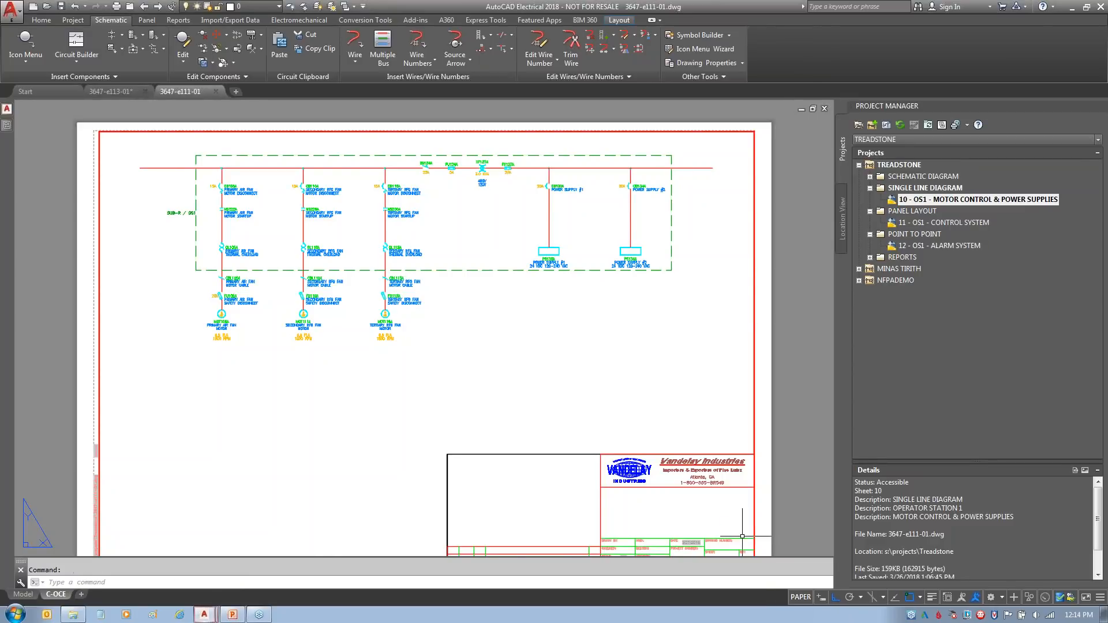
pyautogui.scroll(3, 733, 524)
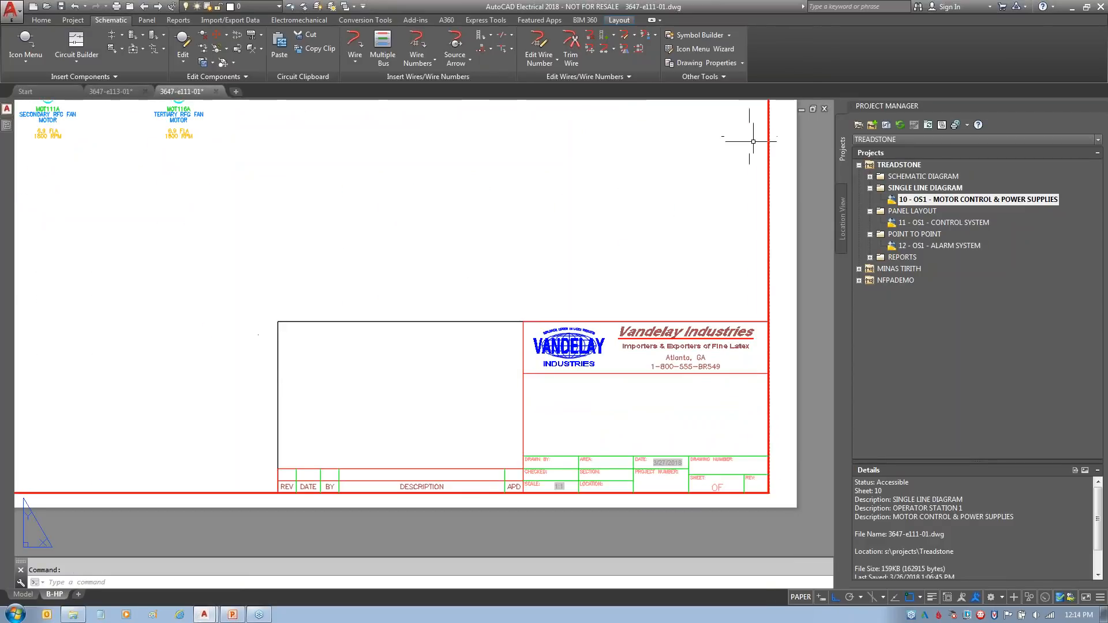
pyautogui.click(870, 176)
pyautogui.doubleClick(918, 188)
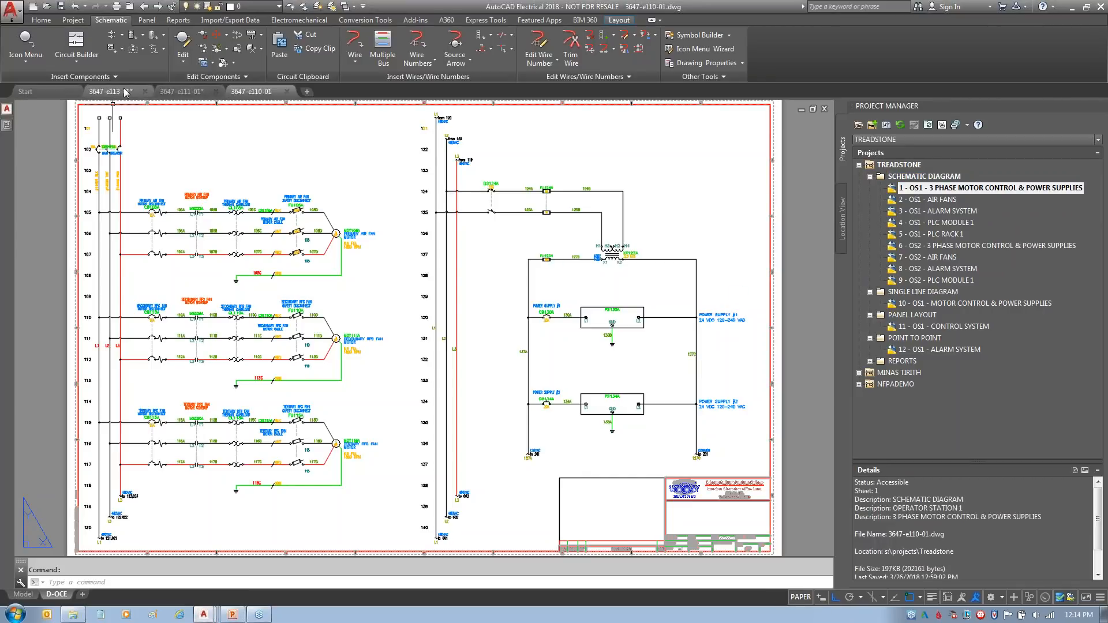
# - Close the drawings 3647-e113-01 and 3647-e111-01 without saving changes
pyautogui.click(145, 92)
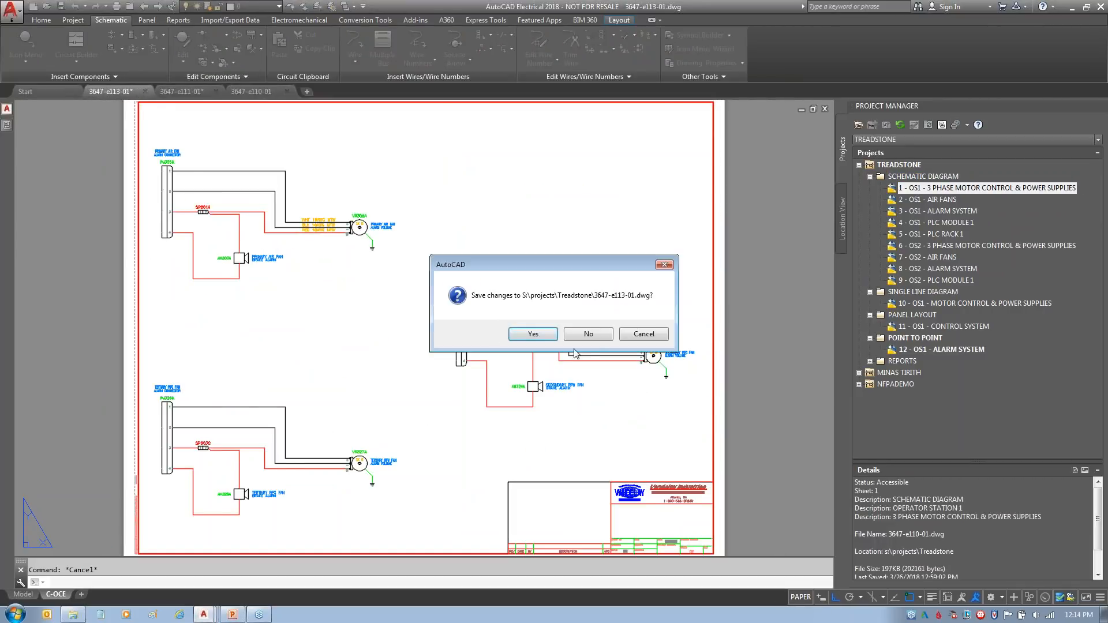
pyautogui.click(589, 335)
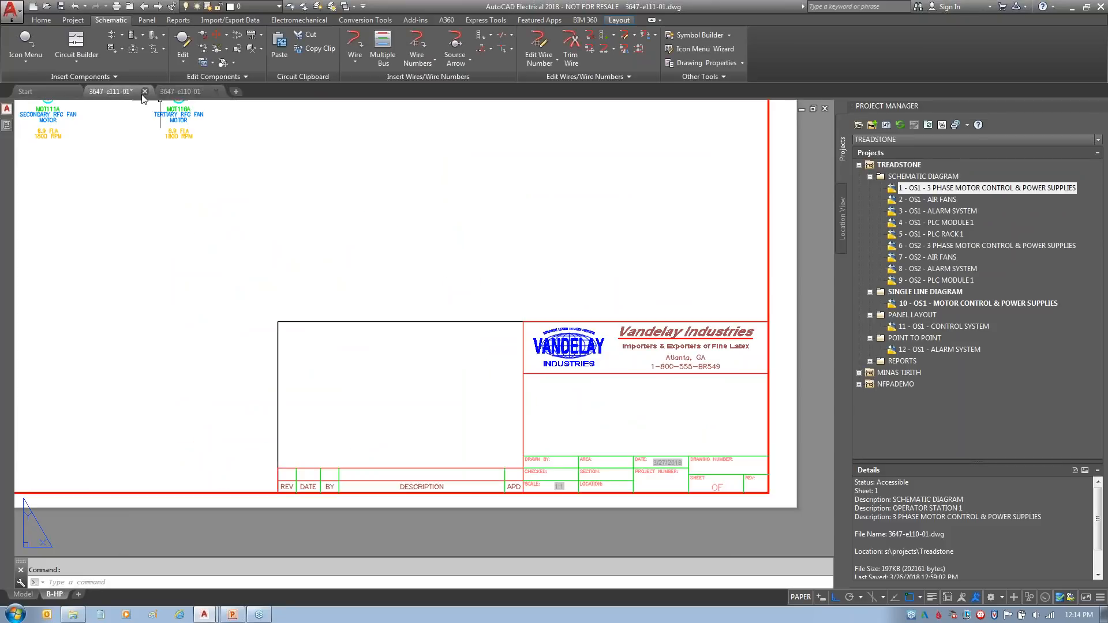
pyautogui.click(145, 91)
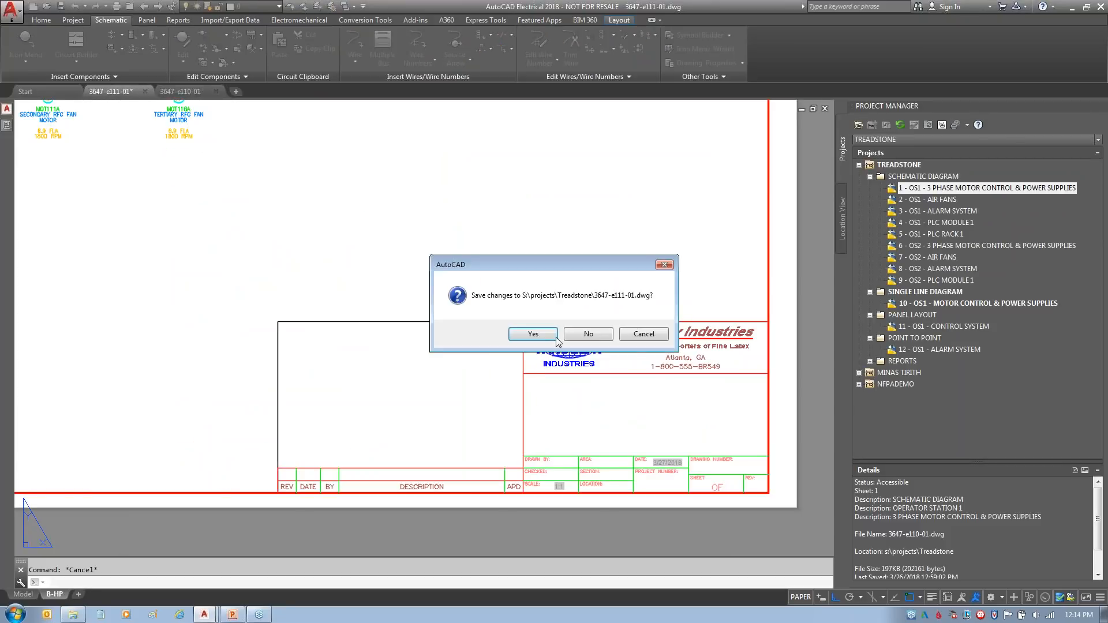
pyautogui.click(590, 334)
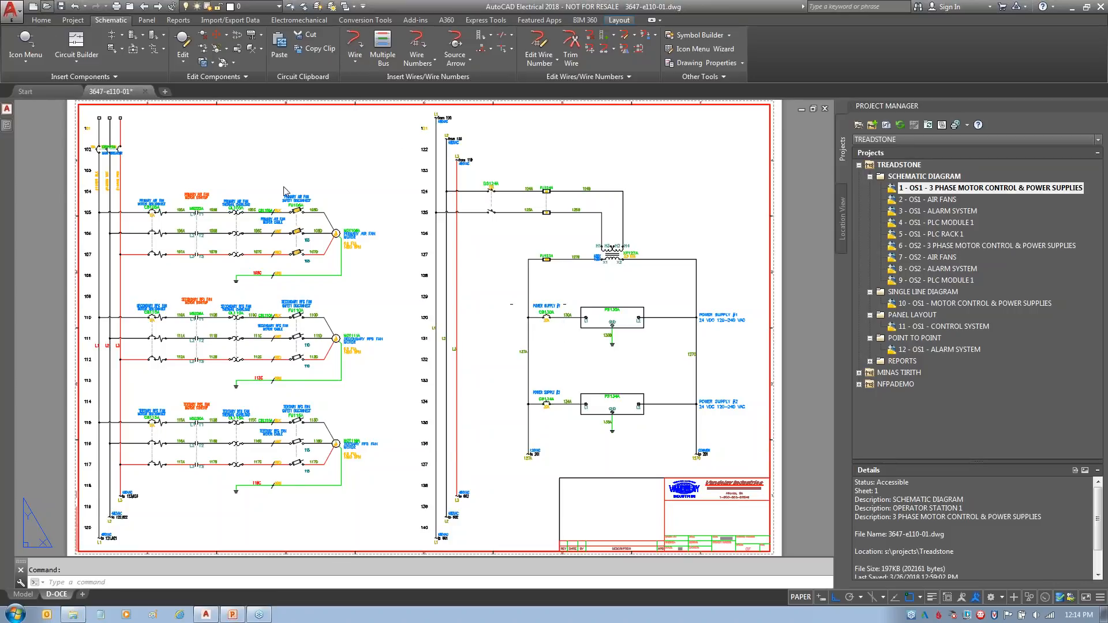
# - Reopen the Vandelay-Pt2Pt.dwt template and check the Tblk-C attribute order in the Enhanced Attribute Editor, cancelling without changes
pyautogui.click(488, 246)
pyautogui.click(702, 416)
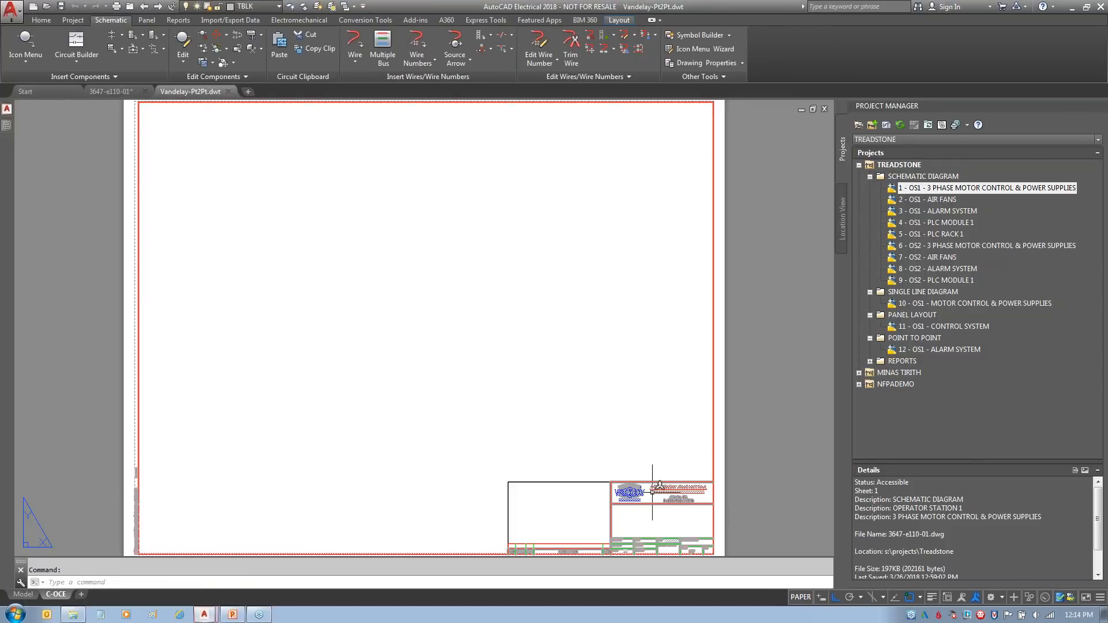
pyautogui.doubleClick(652, 490)
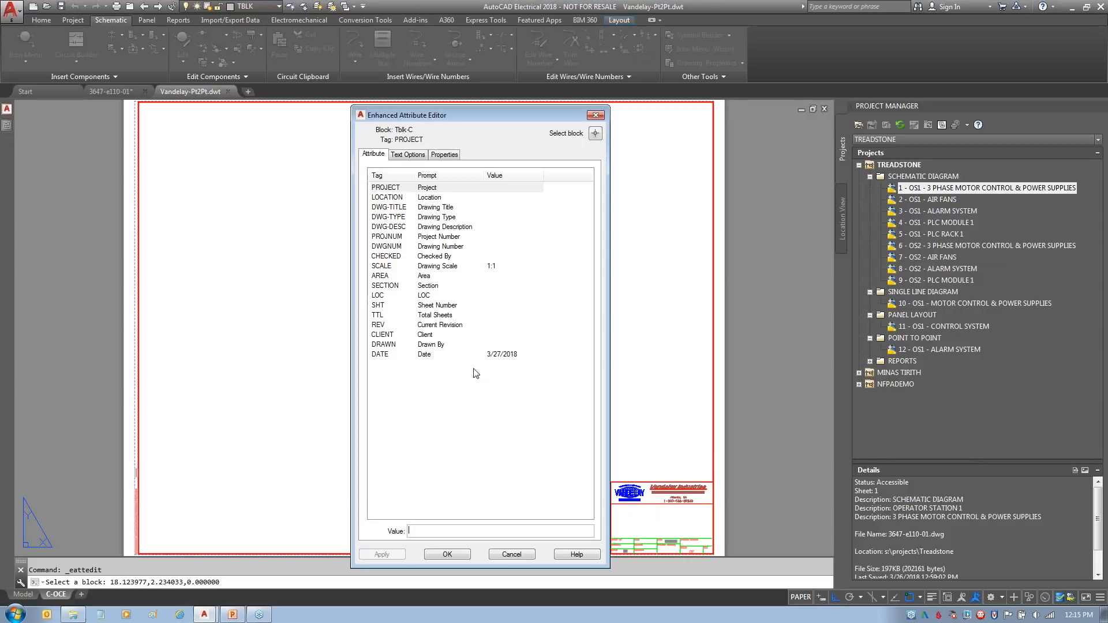
pyautogui.click(516, 556)
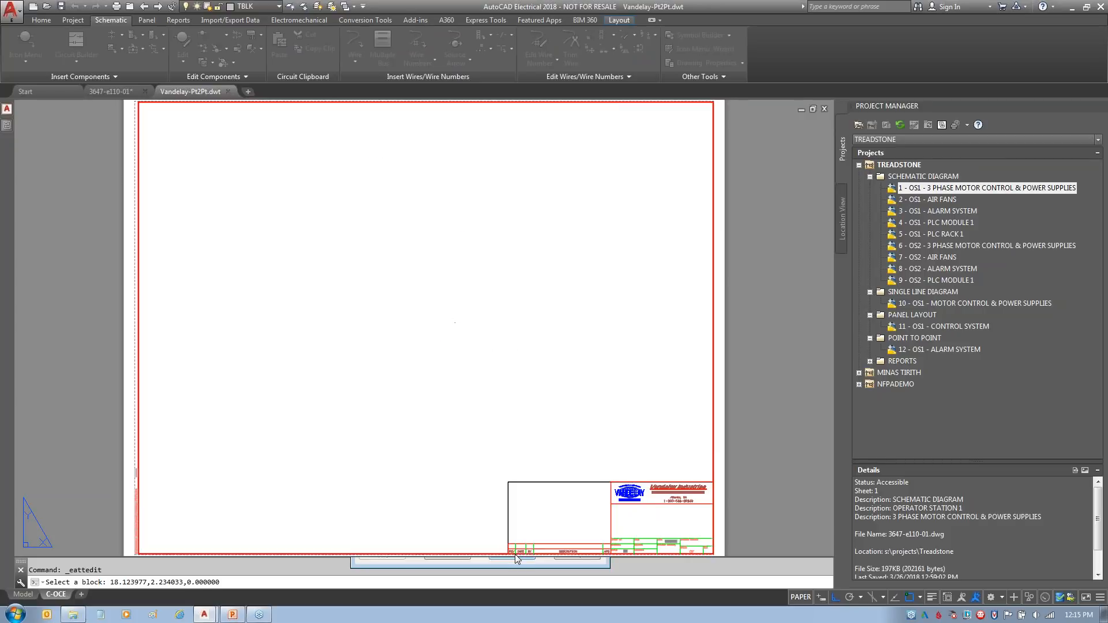
# - With the BATTMAN command, move the CLIENT attribute to the top of the Tblk-C block's attribute list
pyautogui.write('BATTMAN')
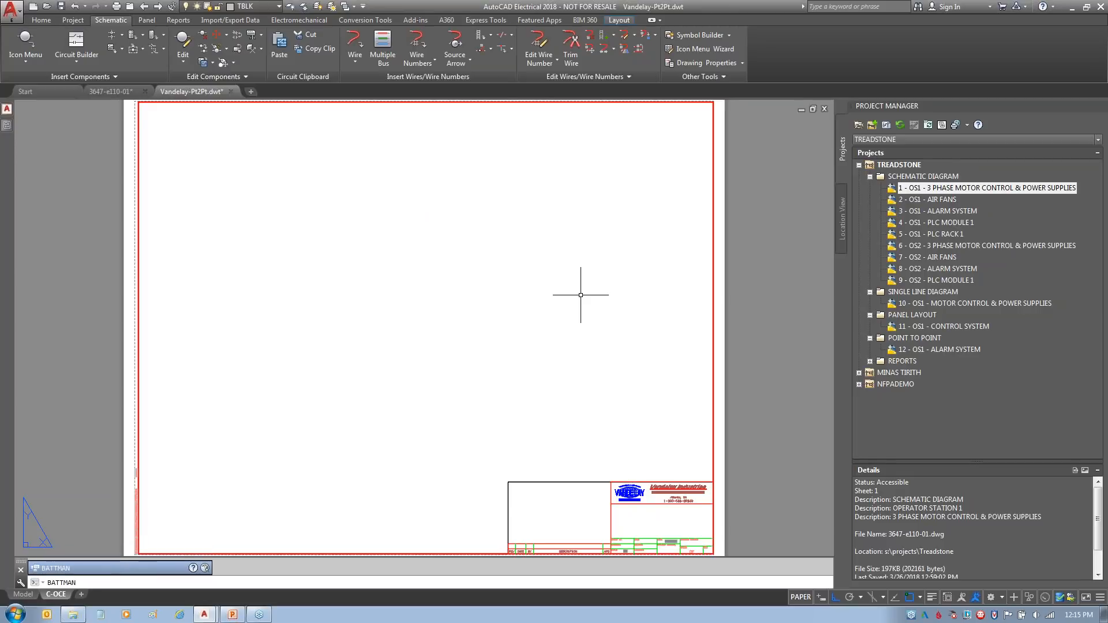
pyautogui.press('Return')
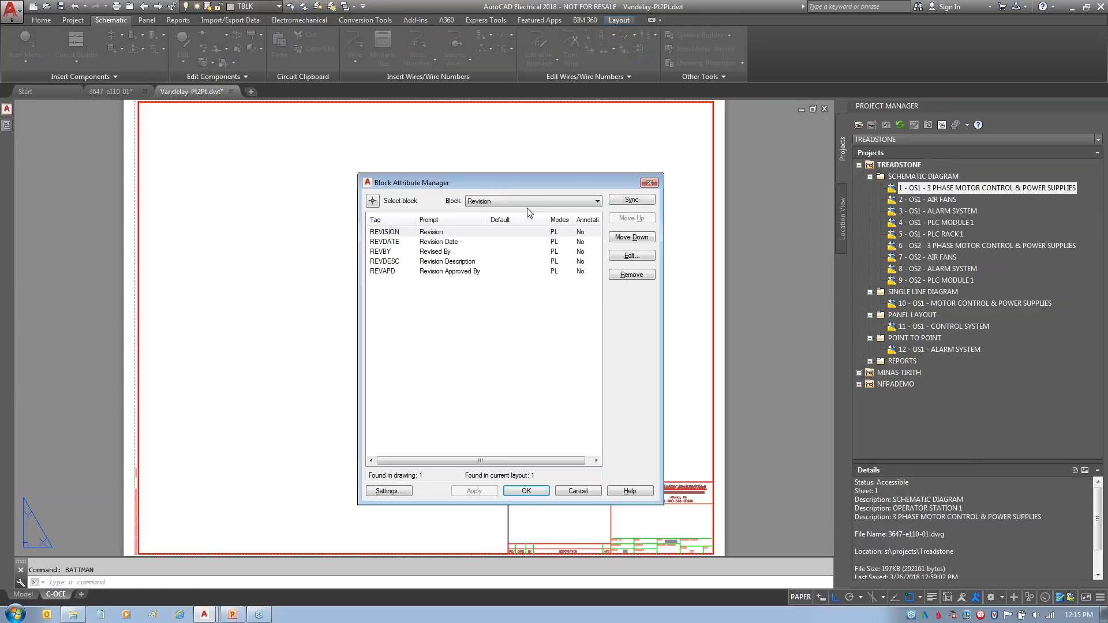
pyautogui.click(531, 200)
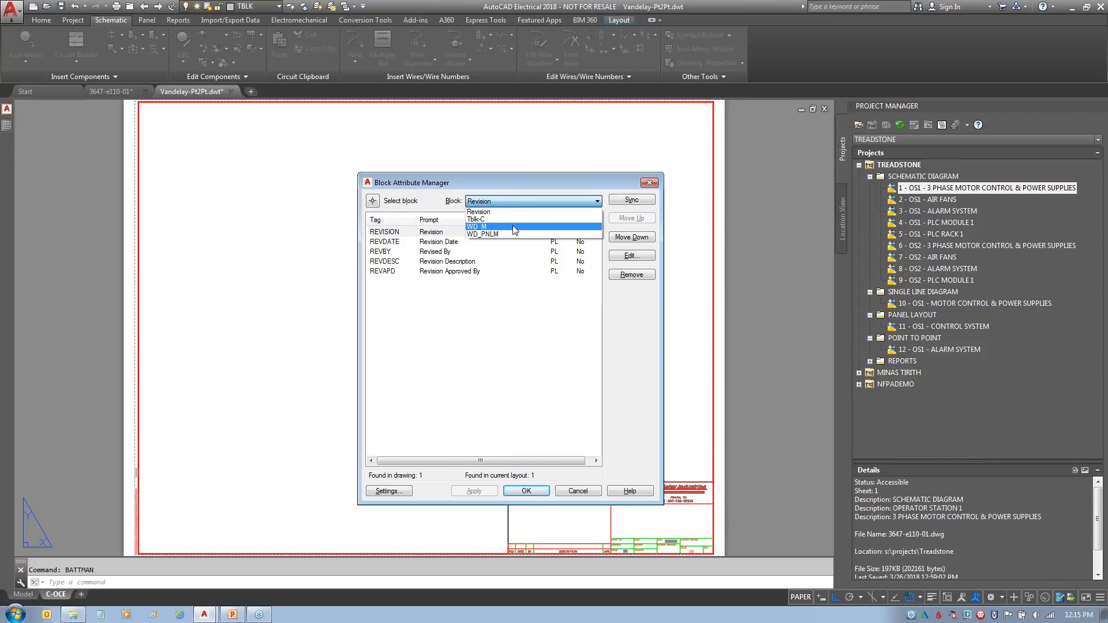
pyautogui.click(511, 219)
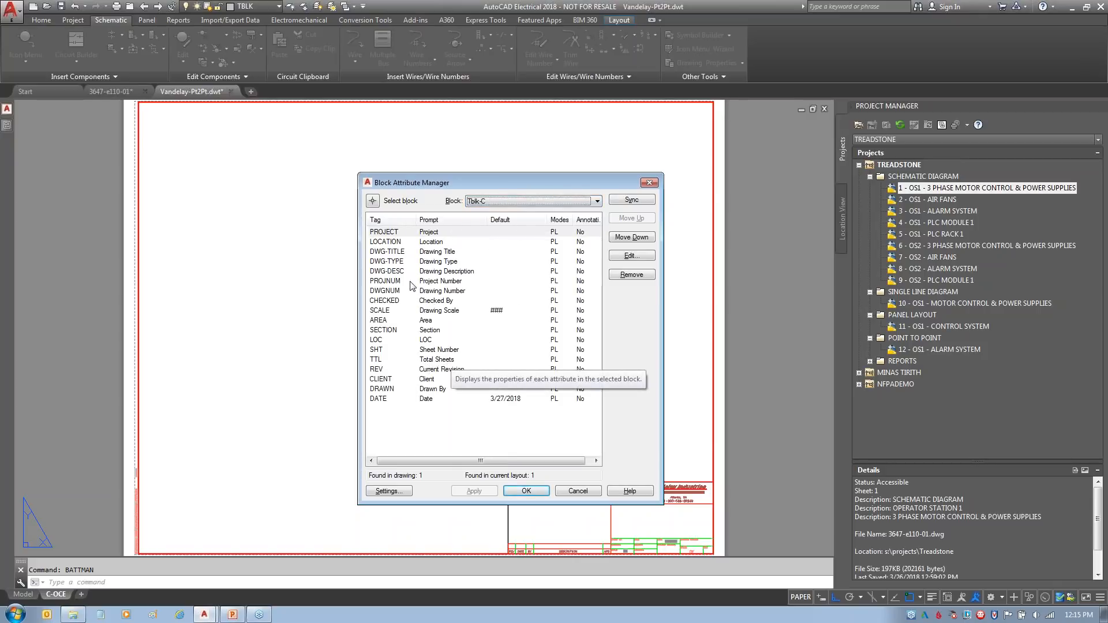
pyautogui.click(383, 380)
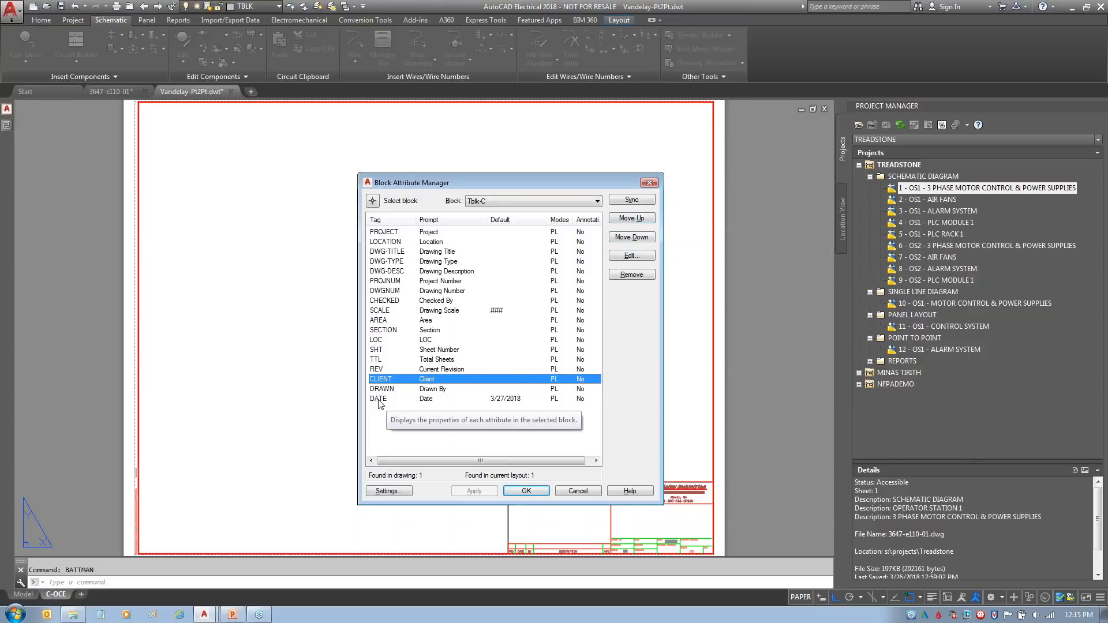
pyautogui.click(632, 222)
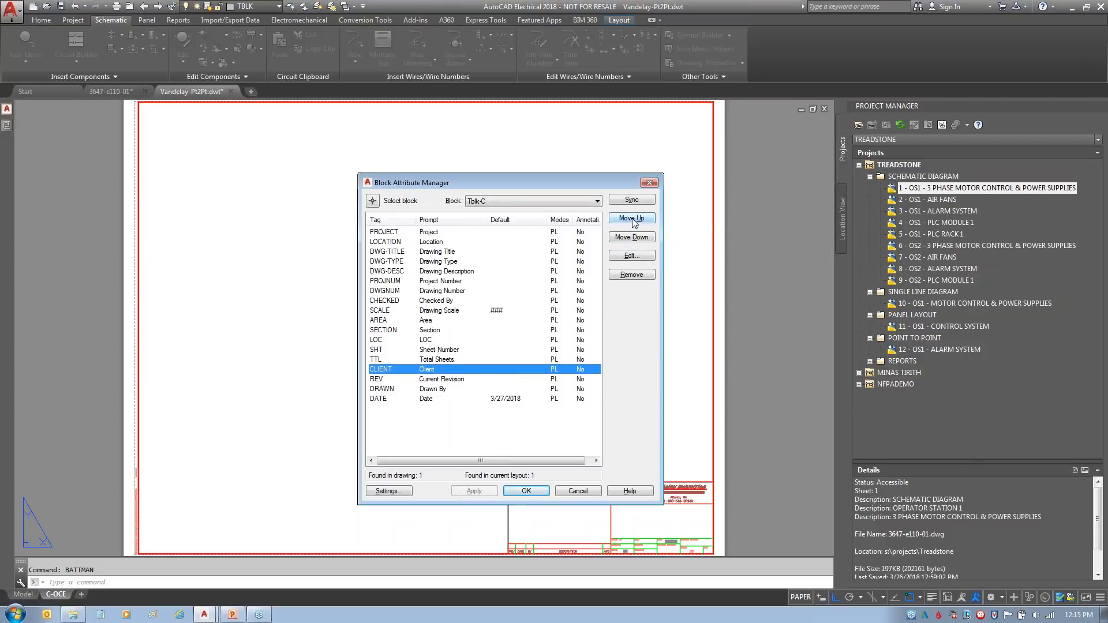
pyautogui.click(633, 220)
pyautogui.click(633, 219)
pyautogui.click(633, 220)
pyautogui.click(633, 219)
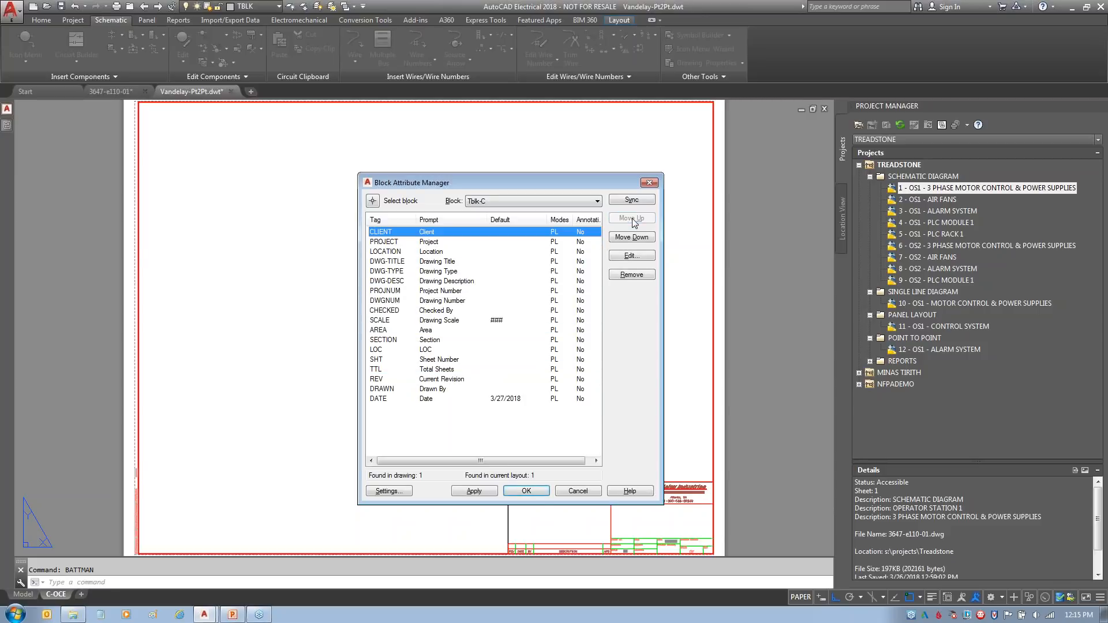
# - Move the DRAWN attribute up in the Tblk-C block's attribute list, directly above CHECKED
pyautogui.click(379, 390)
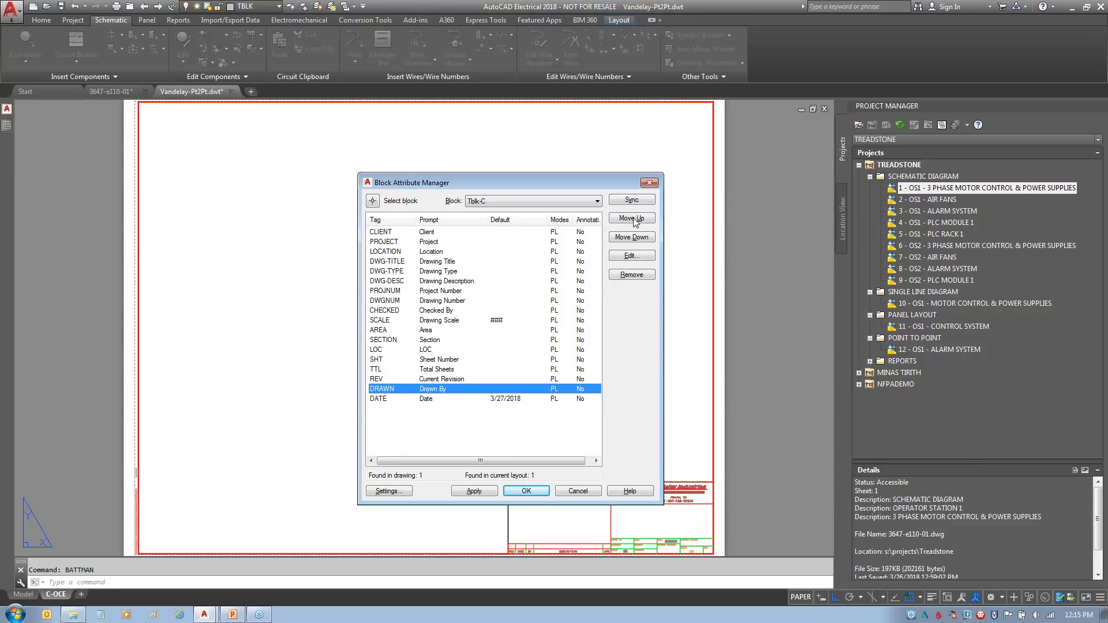
pyautogui.click(634, 219)
pyautogui.click(633, 220)
pyautogui.click(633, 220)
pyautogui.click(633, 219)
pyautogui.click(633, 219)
pyautogui.click(633, 219)
pyautogui.click(633, 220)
pyautogui.click(634, 219)
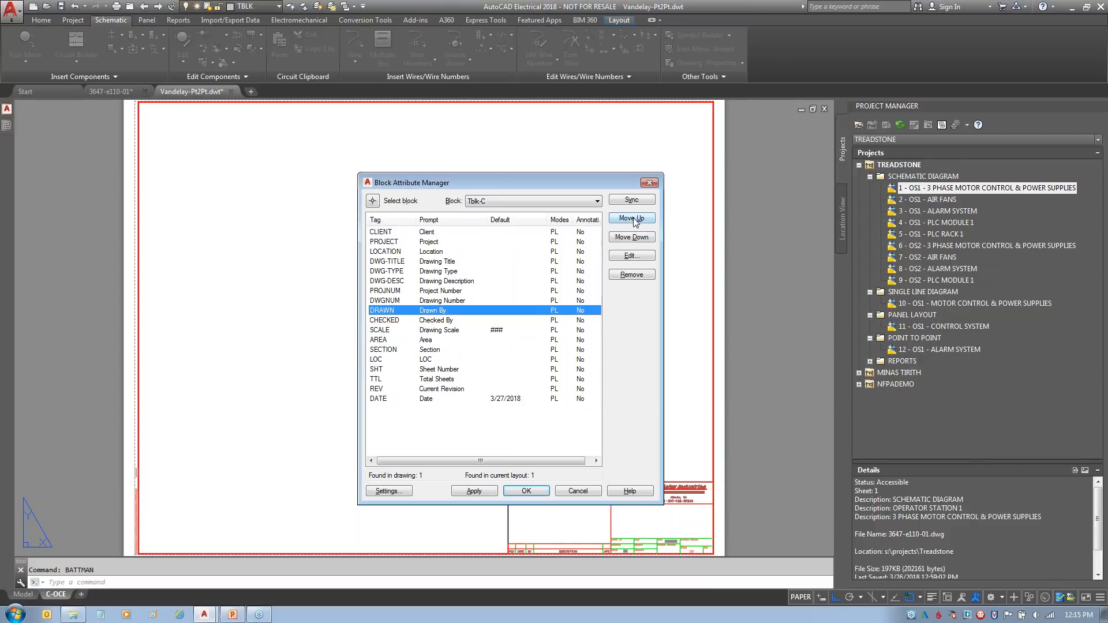
# - Move the SCALE attribute to the end of the Tblk-C attribute list, and close the Vandelay-Pt2Pt.dwt template
pyautogui.click(382, 330)
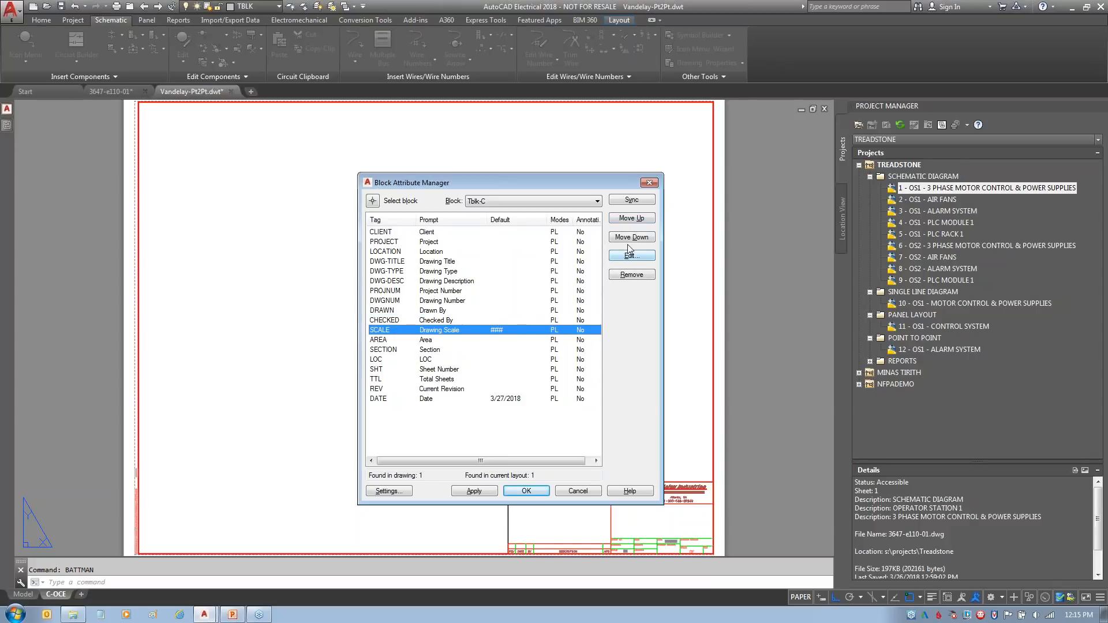
pyautogui.click(632, 237)
pyautogui.click(633, 238)
pyautogui.click(633, 237)
pyautogui.click(632, 237)
pyautogui.click(632, 237)
pyautogui.click(632, 238)
pyautogui.click(632, 238)
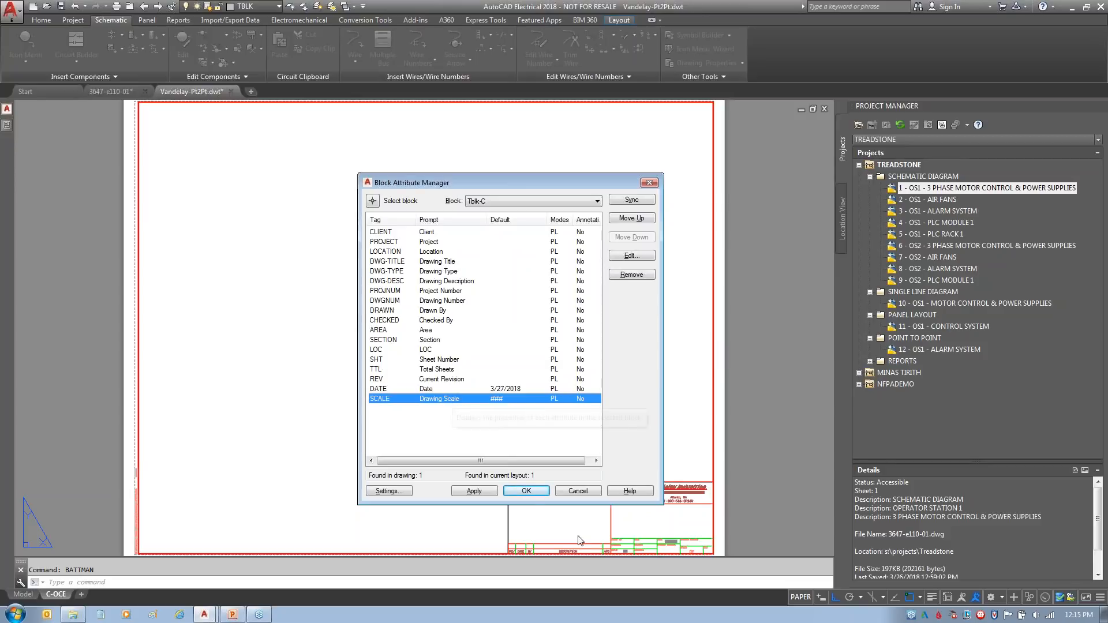
pyautogui.click(530, 490)
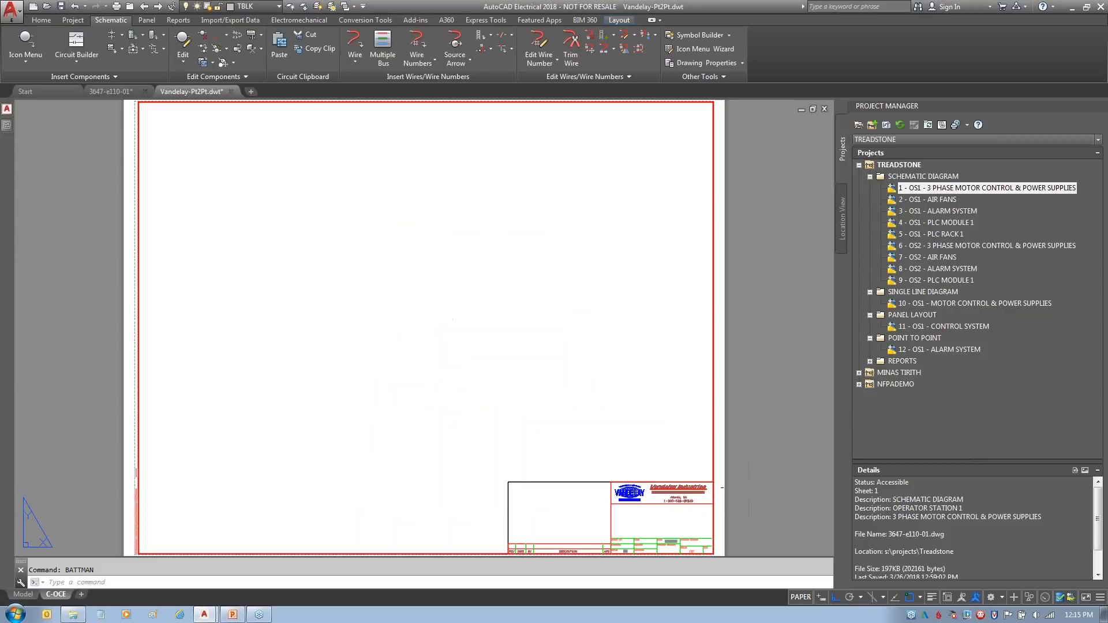
pyautogui.click(232, 92)
pyautogui.click(555, 334)
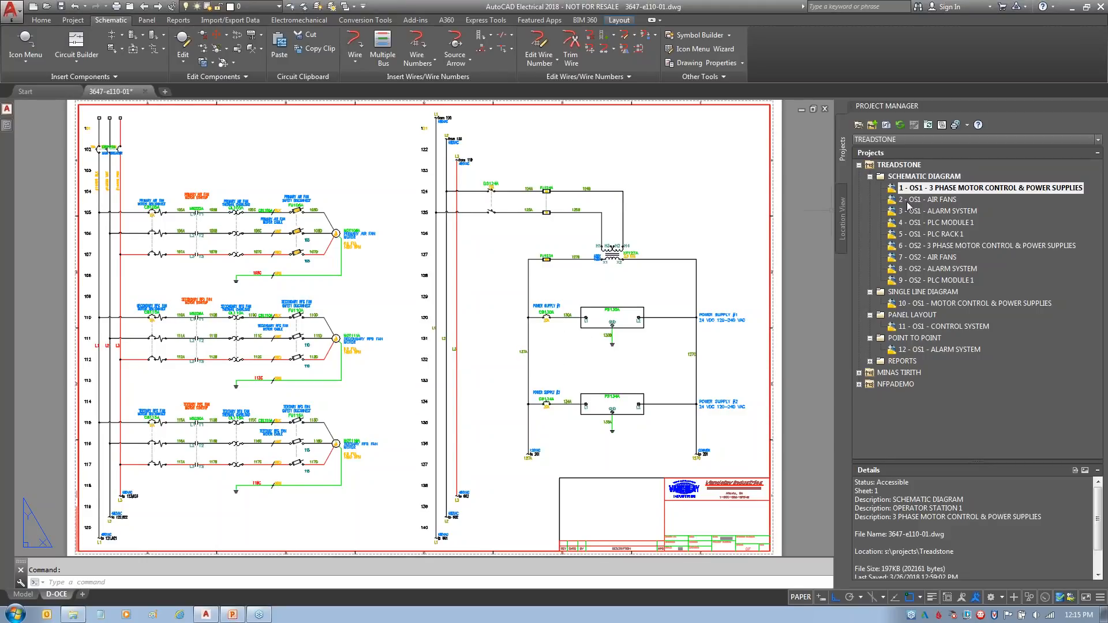
# - Review the drawing properties of schematic drawing 1, 3 PHASE MOTOR CONTROL & POWER SUPPLIES, and cancel without changes
pyautogui.rightClick(939, 192)
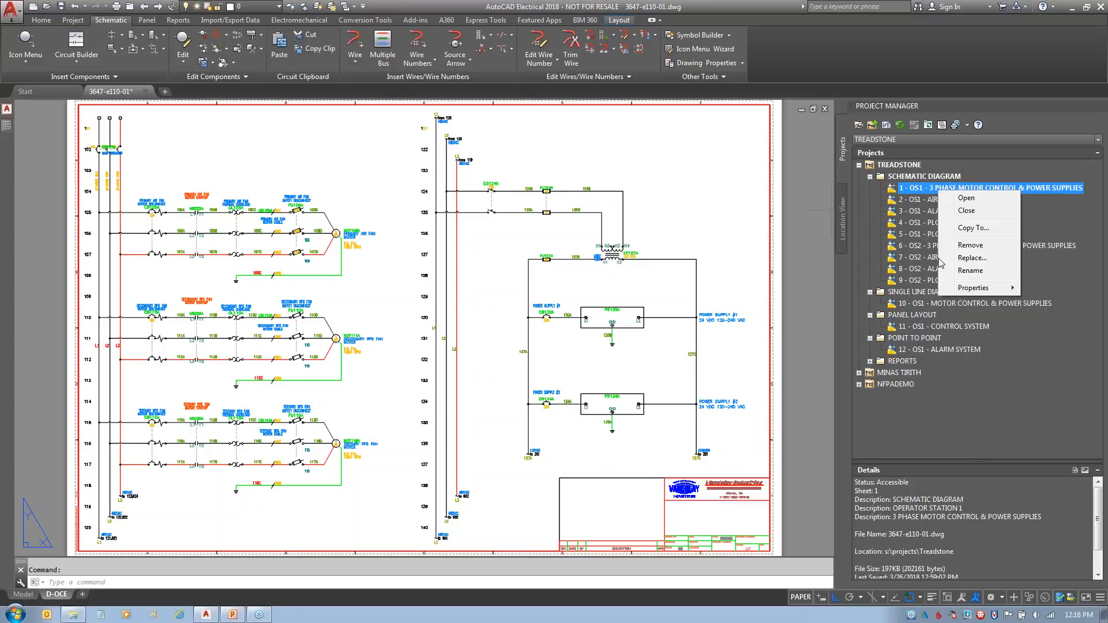
pyautogui.moveTo(975, 291)
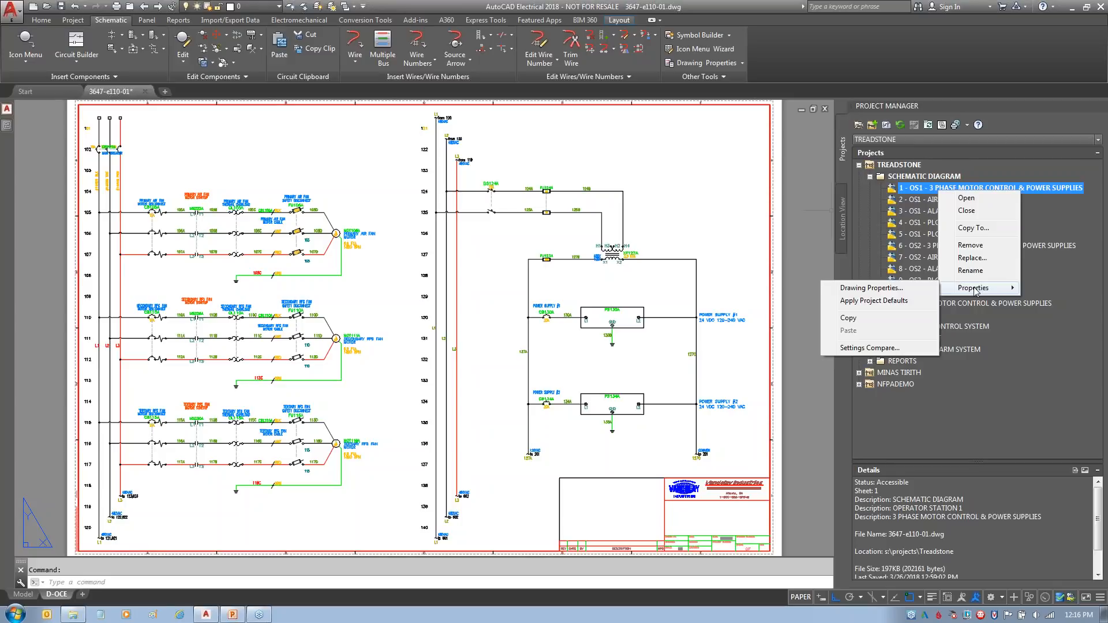
pyautogui.click(878, 288)
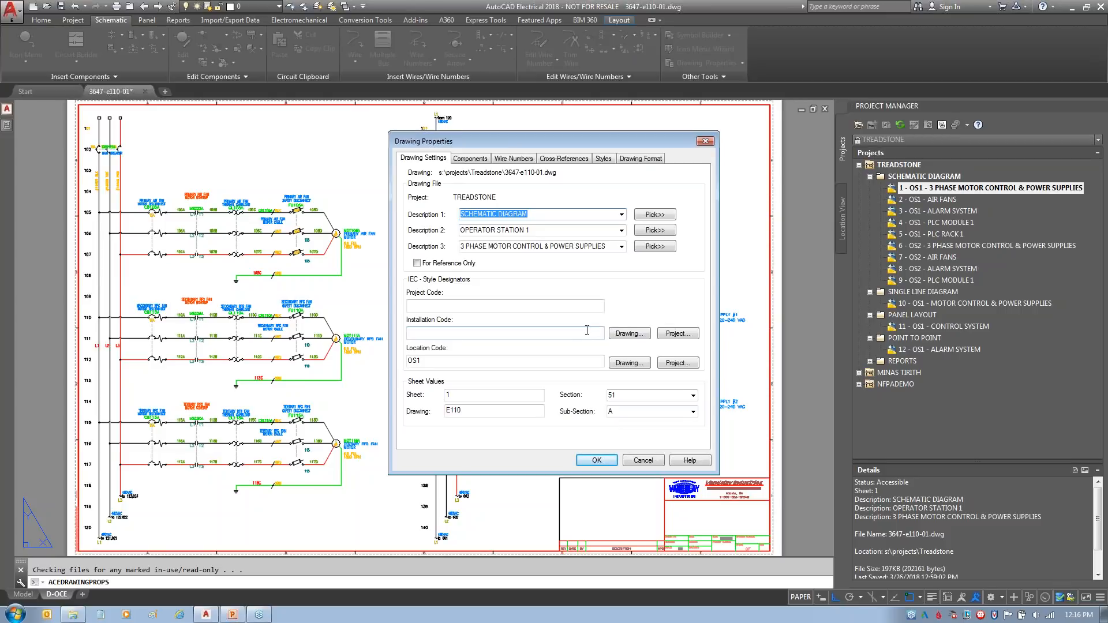
pyautogui.click(641, 462)
# - Examine the line labels and values in the TREADSTONE project description, and cancel without changes
pyautogui.click(904, 166)
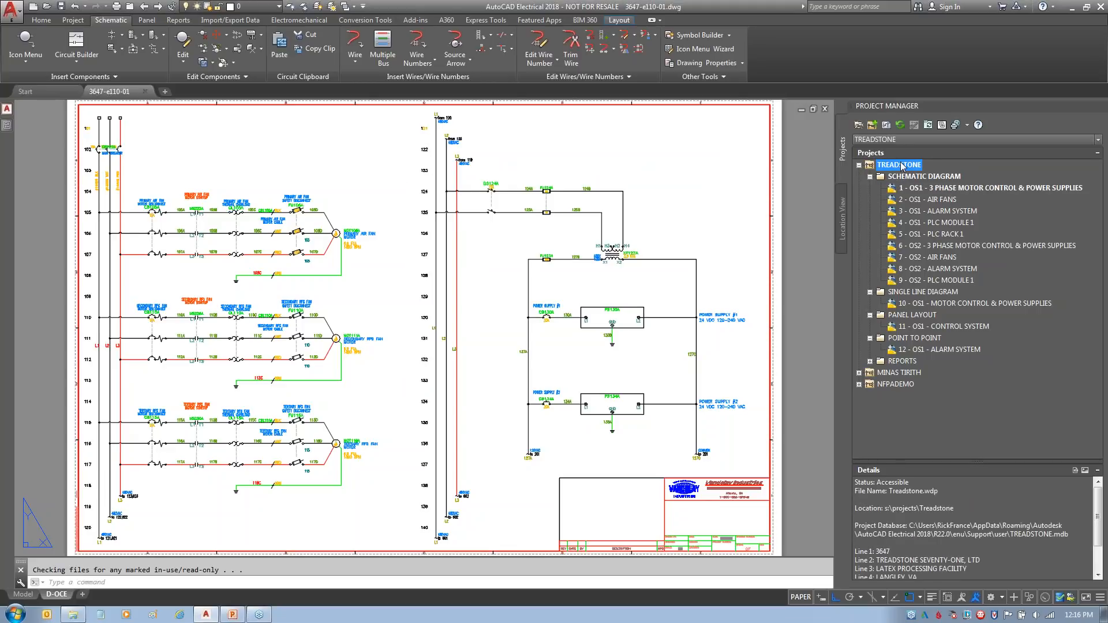
pyautogui.rightClick(904, 166)
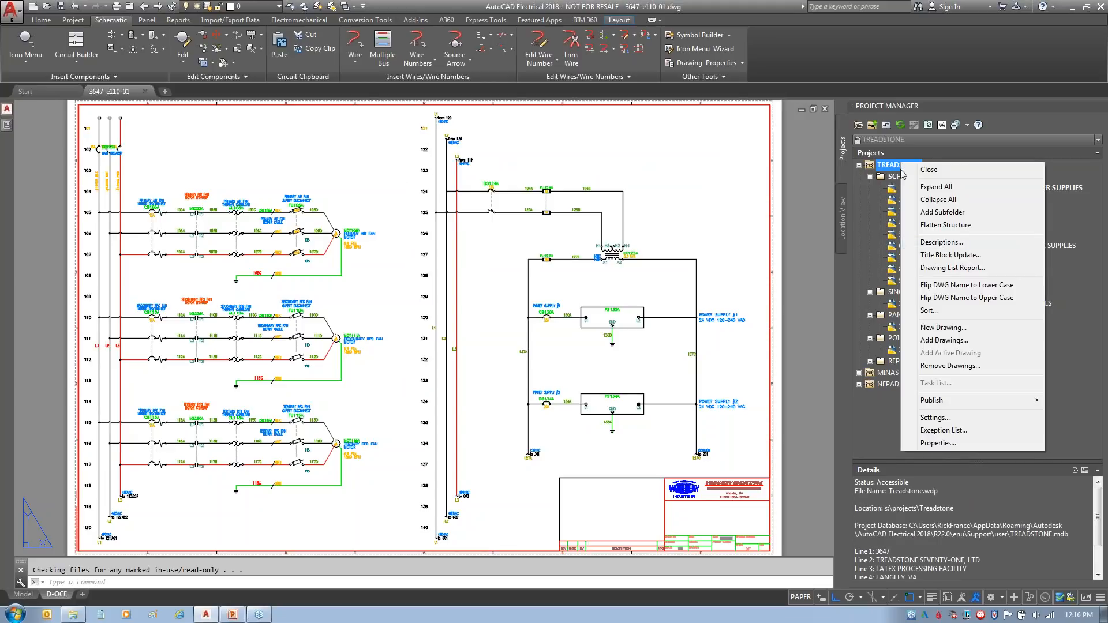
pyautogui.click(942, 243)
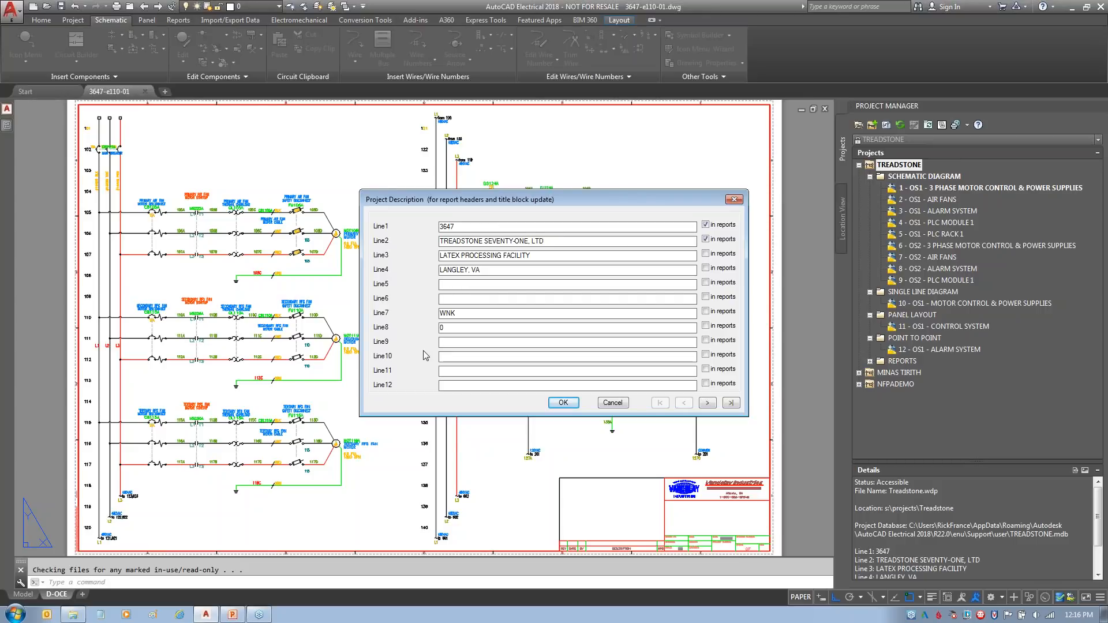
pyautogui.moveTo(354, 200)
pyautogui.mouseDown()
pyautogui.moveTo(425, 301)
pyautogui.moveTo(346, 418)
pyautogui.moveTo(338, 203)
pyautogui.mouseUp()
pyautogui.moveTo(415, 214); pyautogui.dragTo(668, 85)
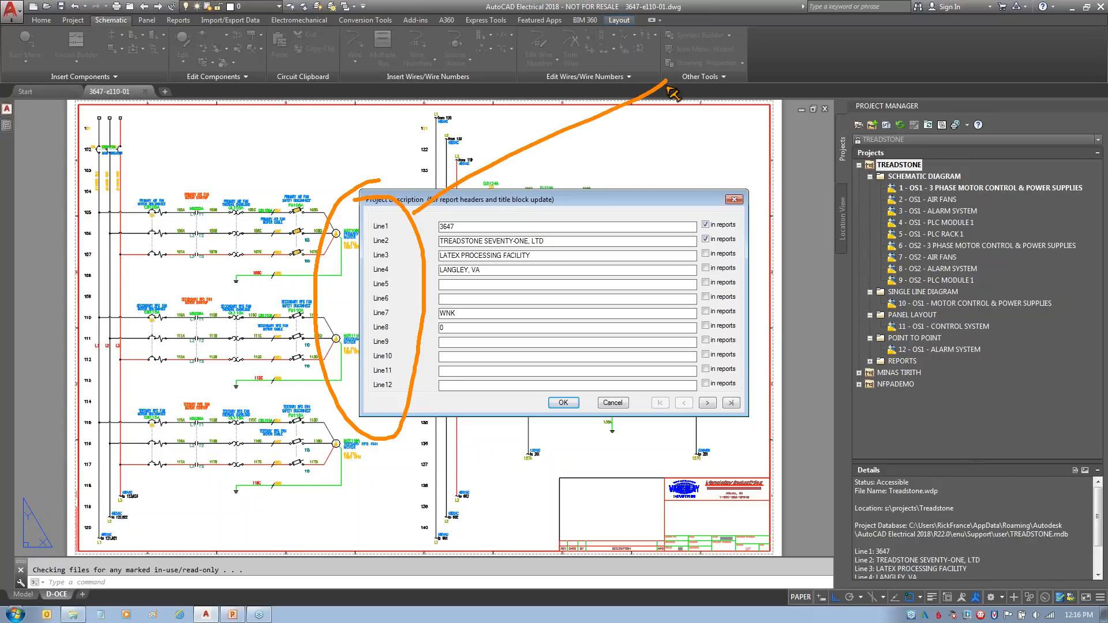
pyautogui.moveTo(398, 233)
pyautogui.mouseDown()
pyautogui.moveTo(432, 230)
pyautogui.moveTo(440, 243)
pyautogui.mouseUp()
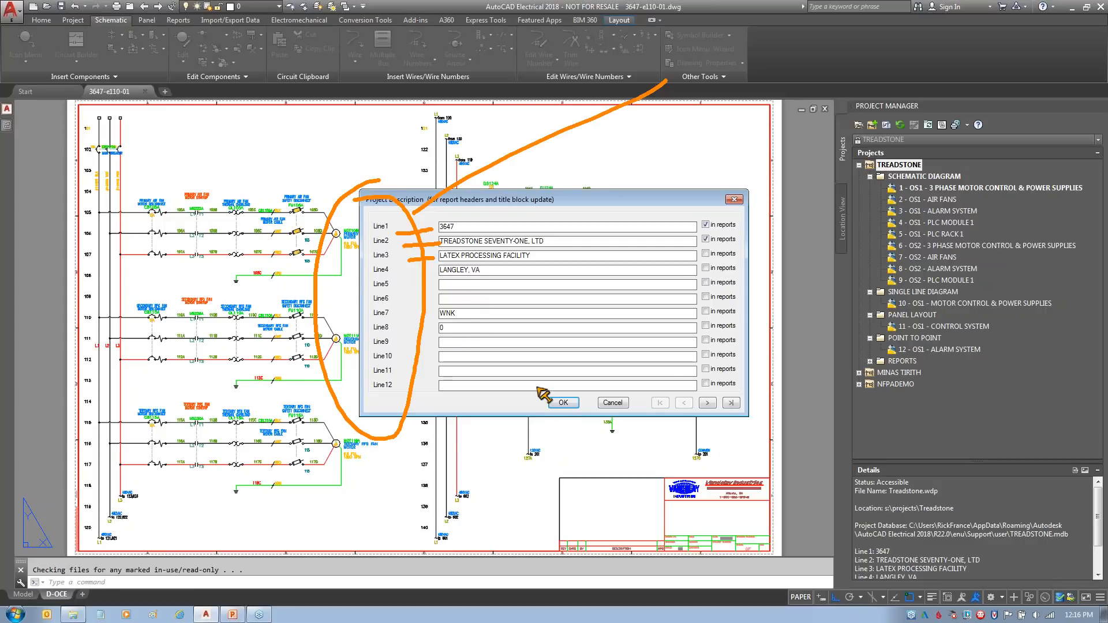
pyautogui.press('Escape')
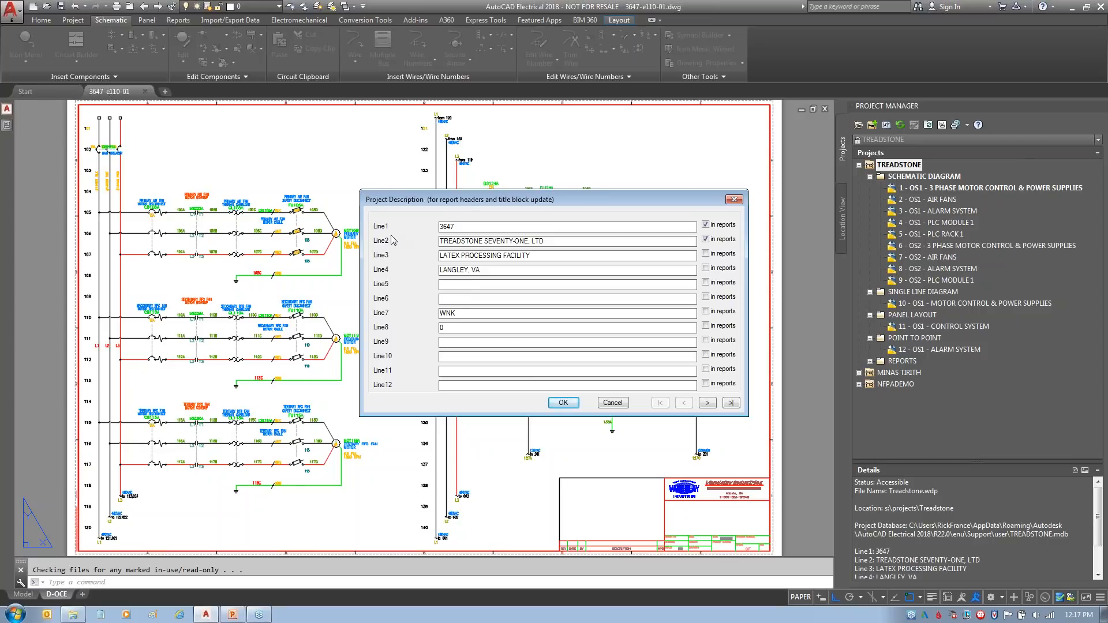
pyautogui.moveTo(488, 200); pyautogui.dragTo(384, 159)
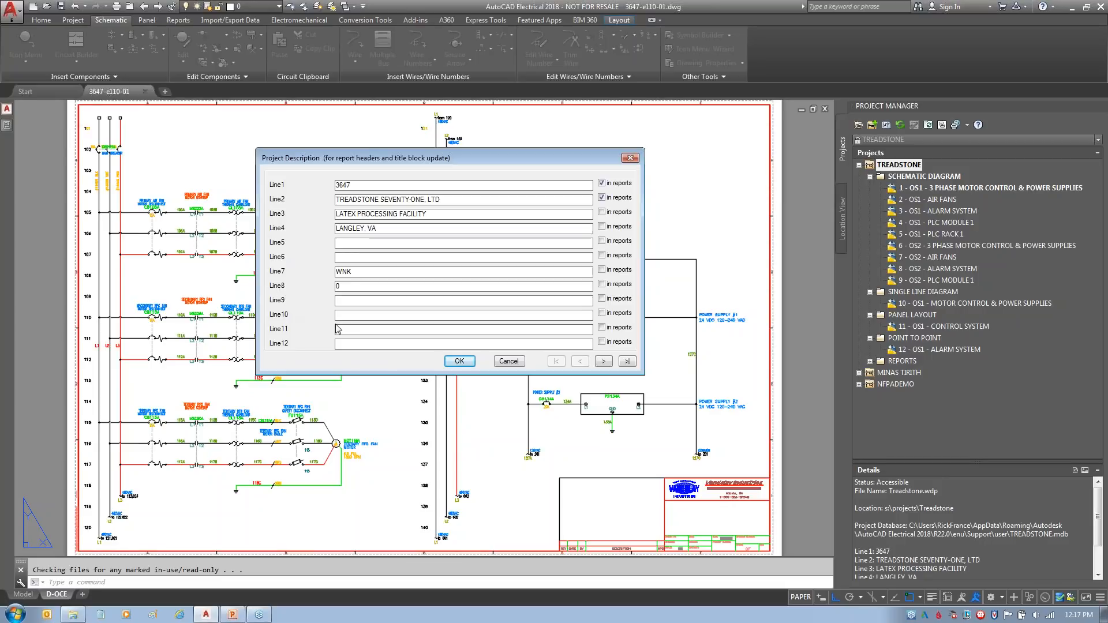
pyautogui.click(509, 361)
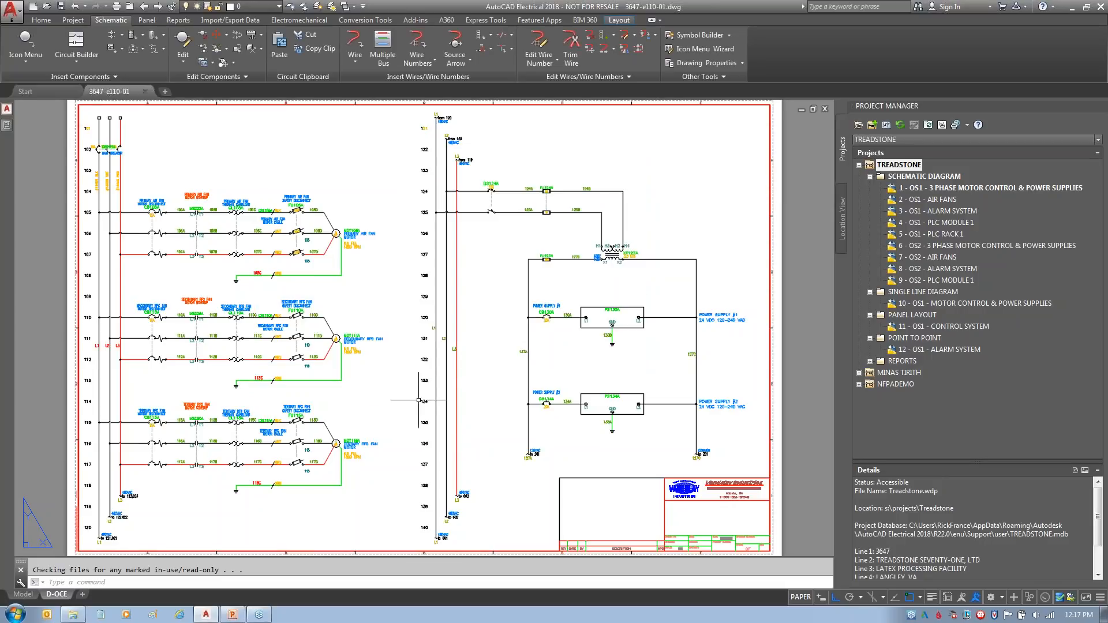
# - Switch to Windows Explorer and open default_wdtitle.wdl from the Company Data Support folder
pyautogui.click(74, 615)
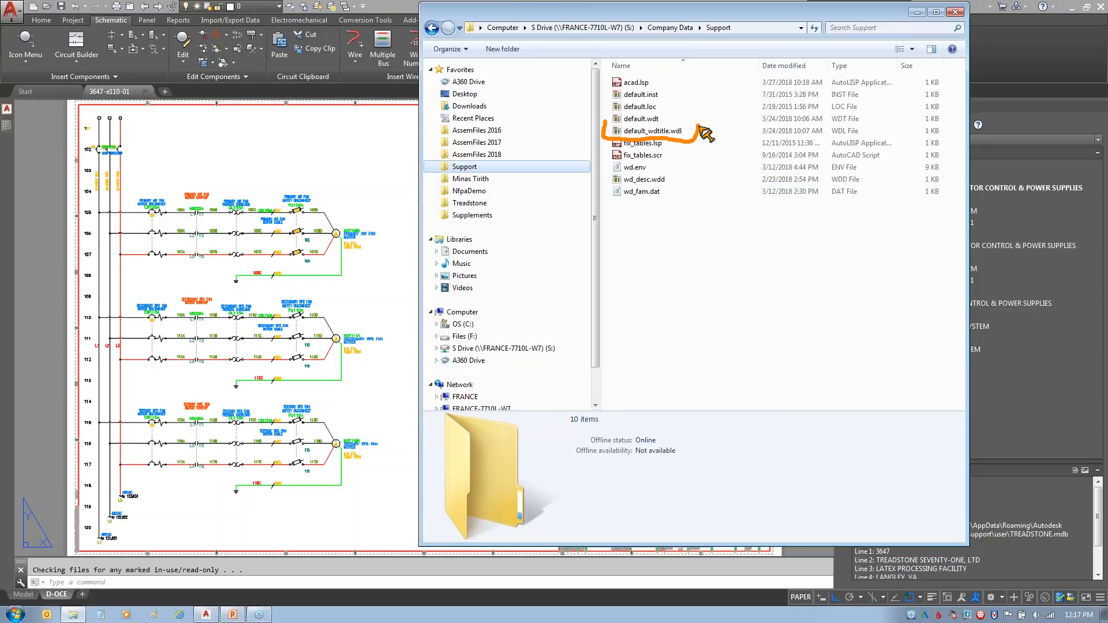
pyautogui.moveTo(669, 138)
pyautogui.mouseDown()
pyautogui.moveTo(673, 166)
pyautogui.moveTo(757, 198)
pyautogui.mouseUp()
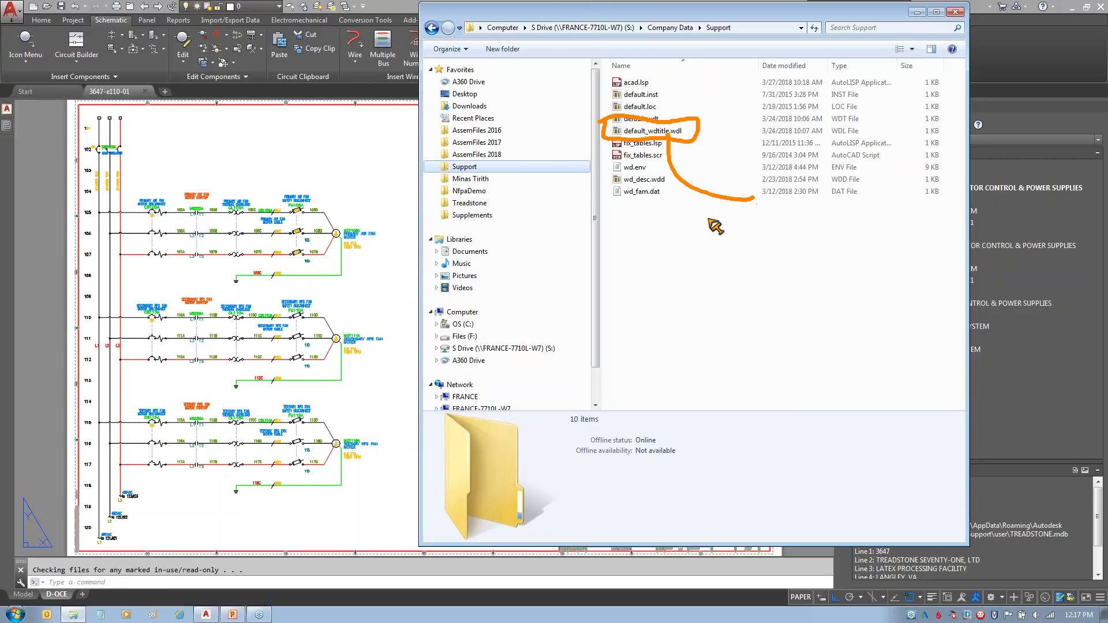
pyautogui.press('Escape')
pyautogui.doubleClick(652, 131)
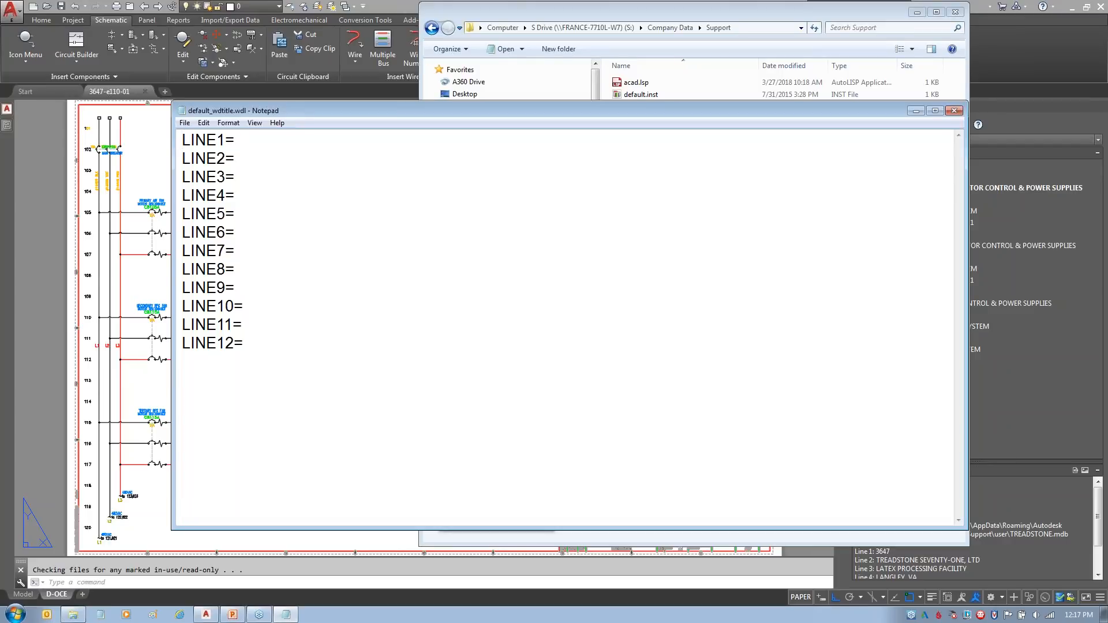
# - Label LINE1 as Proj Num, LINE2 as Client, LINE3 as Project and LINE4 as Location in default_wdtitle.wdl
pyautogui.click(298, 144)
pyautogui.write('Proj Numn')
pyautogui.press('BackSpace')
pyautogui.write('Client')
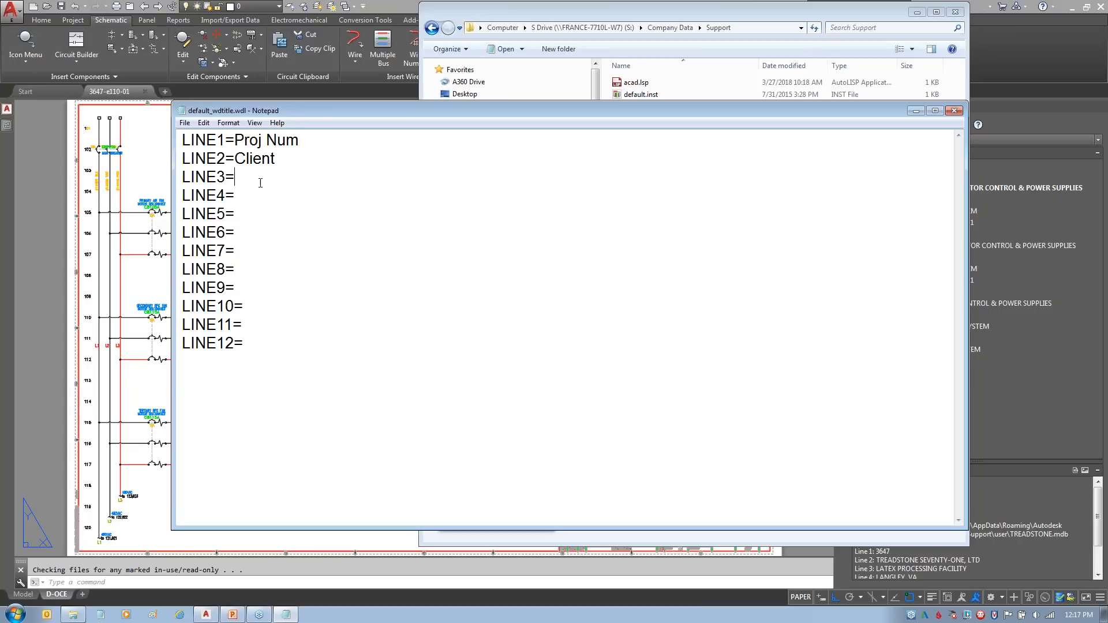
pyautogui.write('Project')
pyautogui.write('Location')
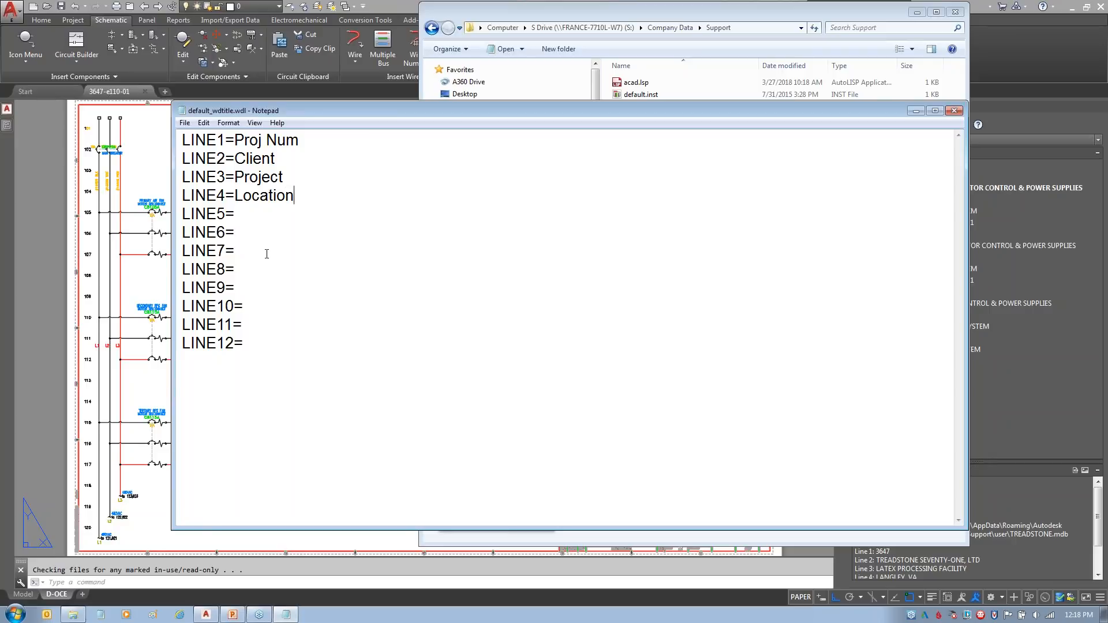
# - Label LINE7 as Checked By and LINE8 as Current Rev, and save default_wdtitle.wdl
pyautogui.write('Checked By')
pyautogui.click(275, 275)
pyautogui.write('Current Rev')
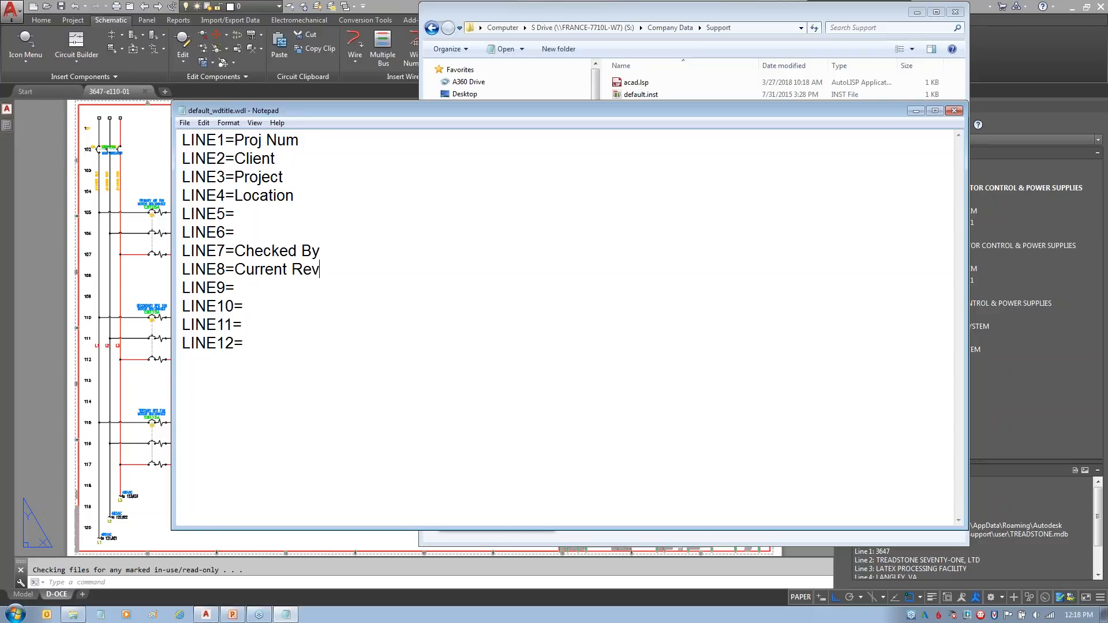
pyautogui.click(185, 123)
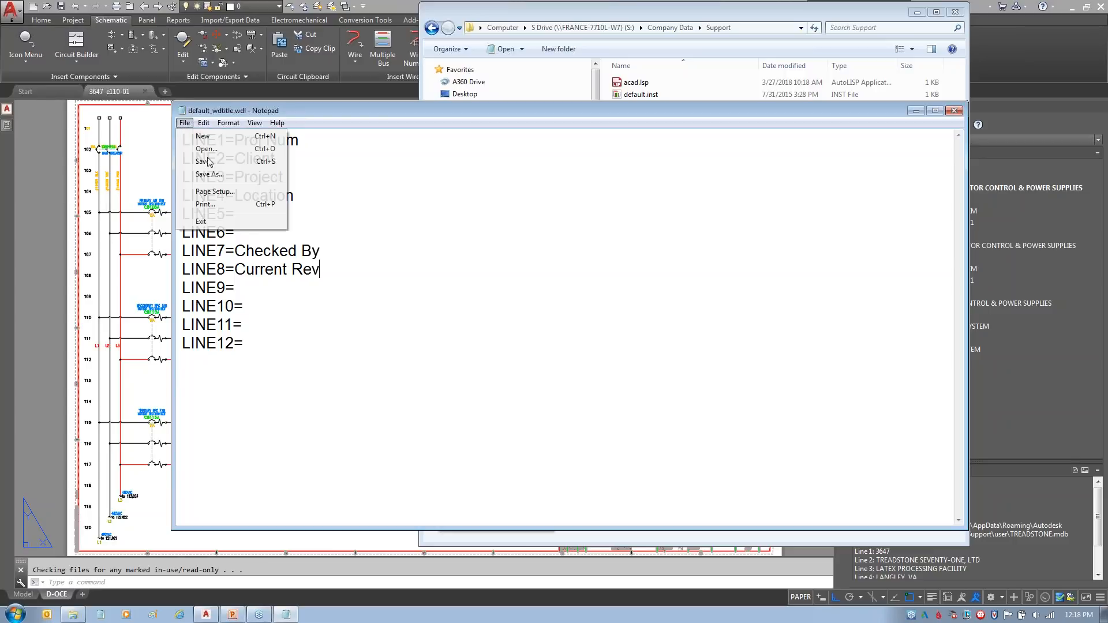
pyautogui.click(203, 161)
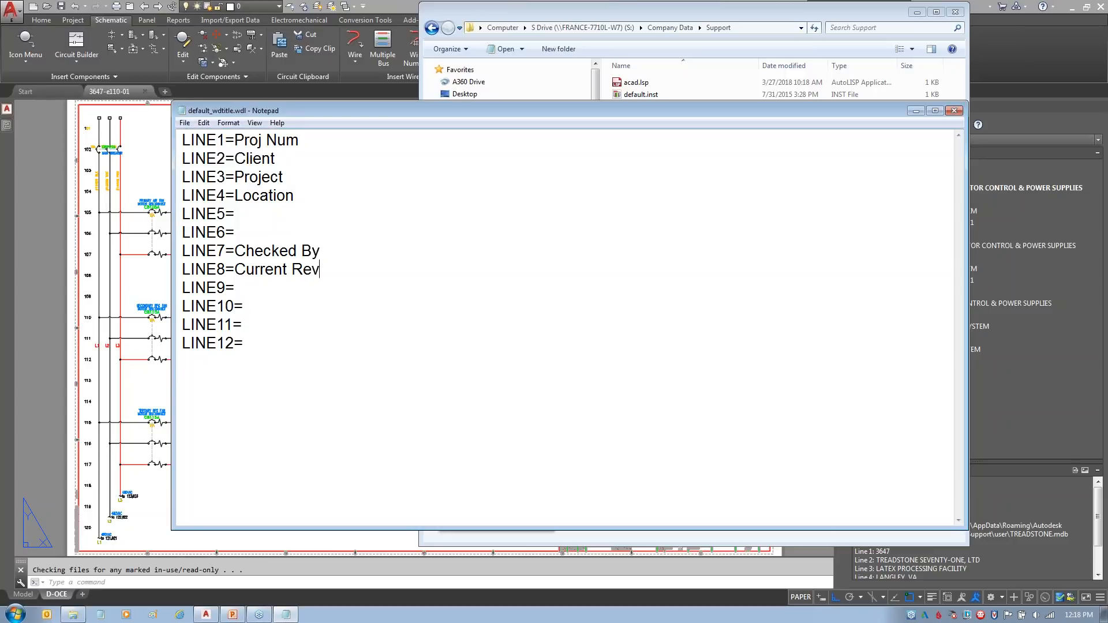
pyautogui.moveTo(967, 257); pyautogui.dragTo(624, 258)
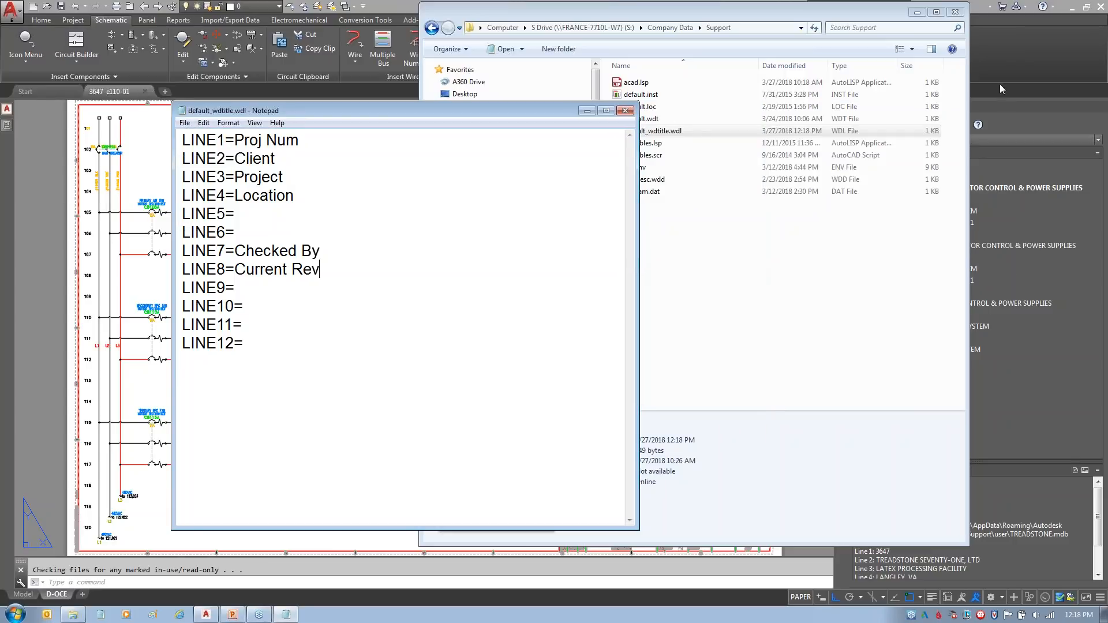
# - Switch back to AutoCAD Electrical and check the labels in the TREADSTONE project description, cancelling without changes
pyautogui.click(1000, 46)
pyautogui.rightClick(899, 167)
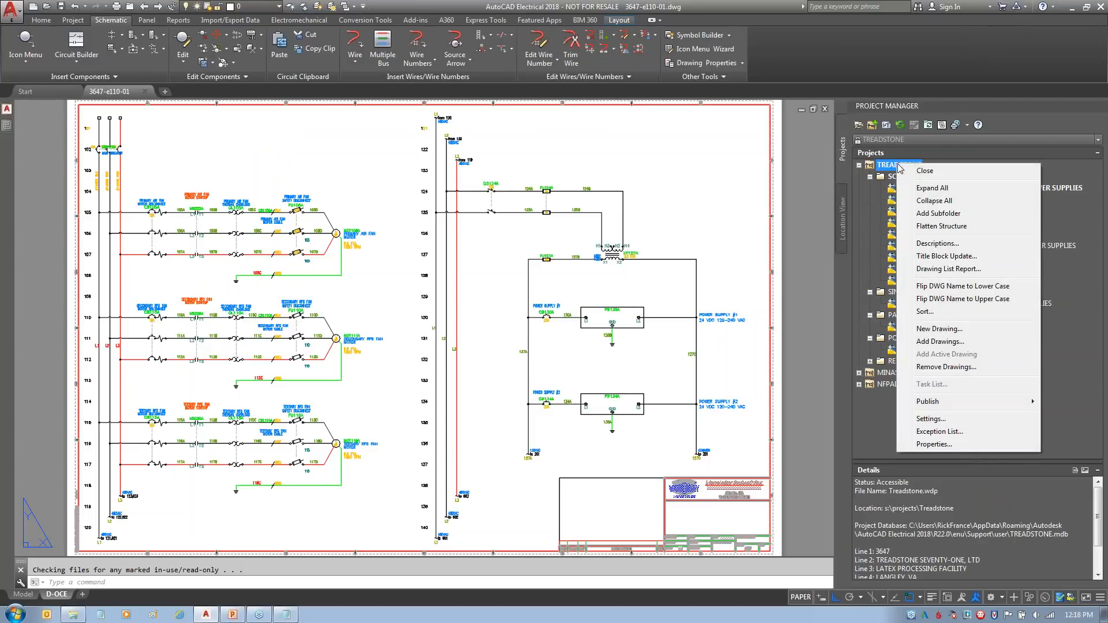
pyautogui.click(941, 243)
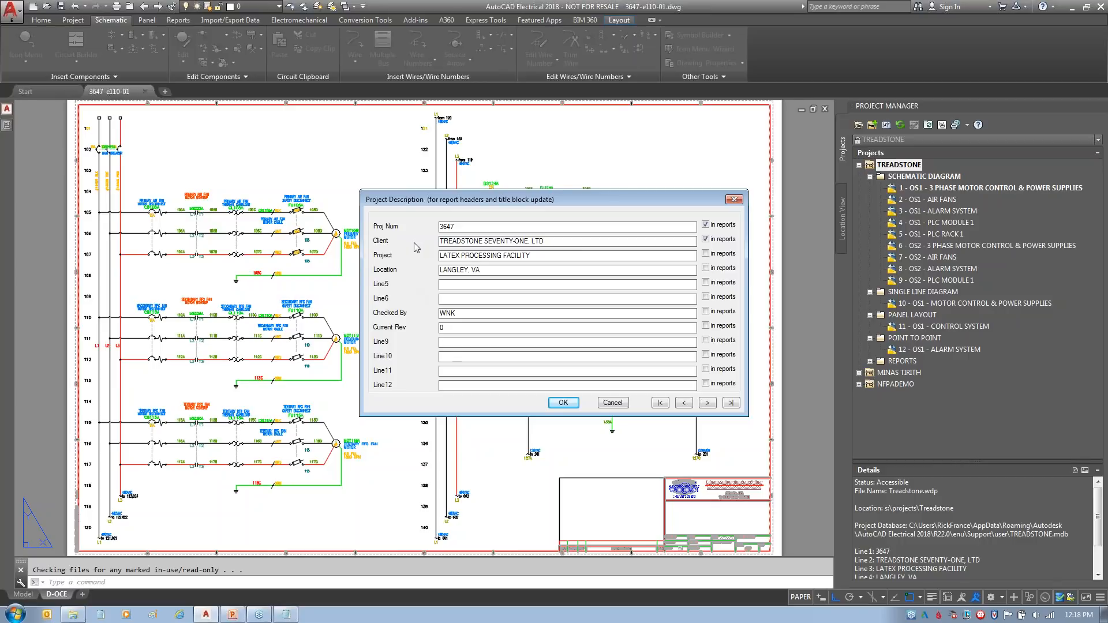
pyautogui.moveTo(406, 228)
pyautogui.mouseDown()
pyautogui.moveTo(426, 227)
pyautogui.moveTo(428, 256)
pyautogui.mouseUp()
pyautogui.moveTo(416, 313); pyautogui.dragTo(433, 312)
pyautogui.moveTo(407, 275); pyautogui.dragTo(436, 270)
pyautogui.moveTo(416, 325); pyautogui.dragTo(437, 325)
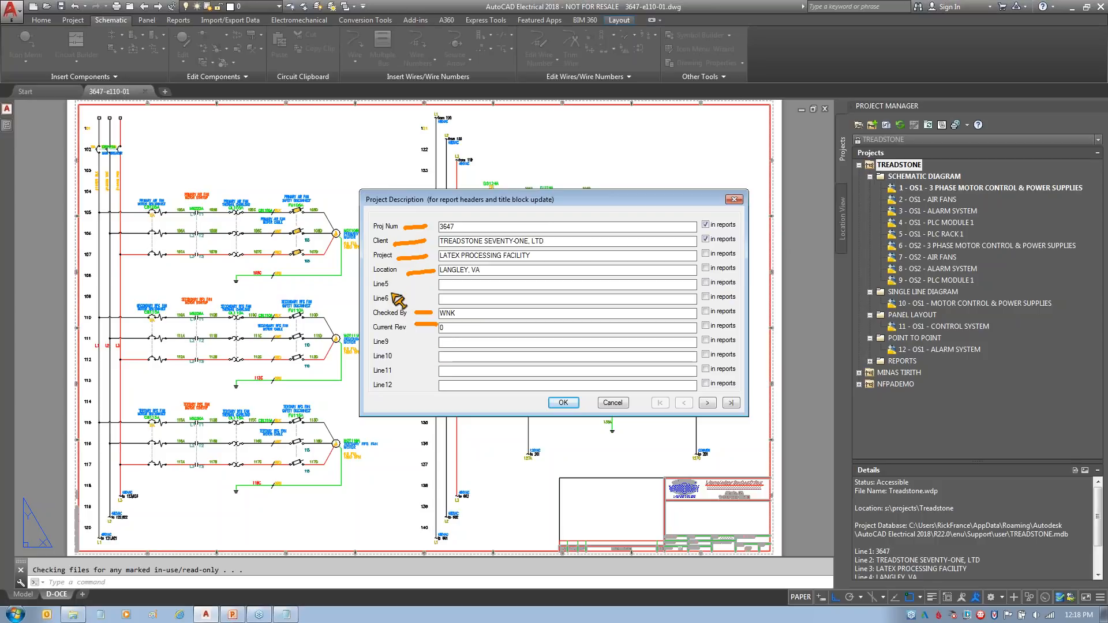
pyautogui.moveTo(388, 282); pyautogui.dragTo(386, 299)
pyautogui.moveTo(397, 336); pyautogui.dragTo(386, 391)
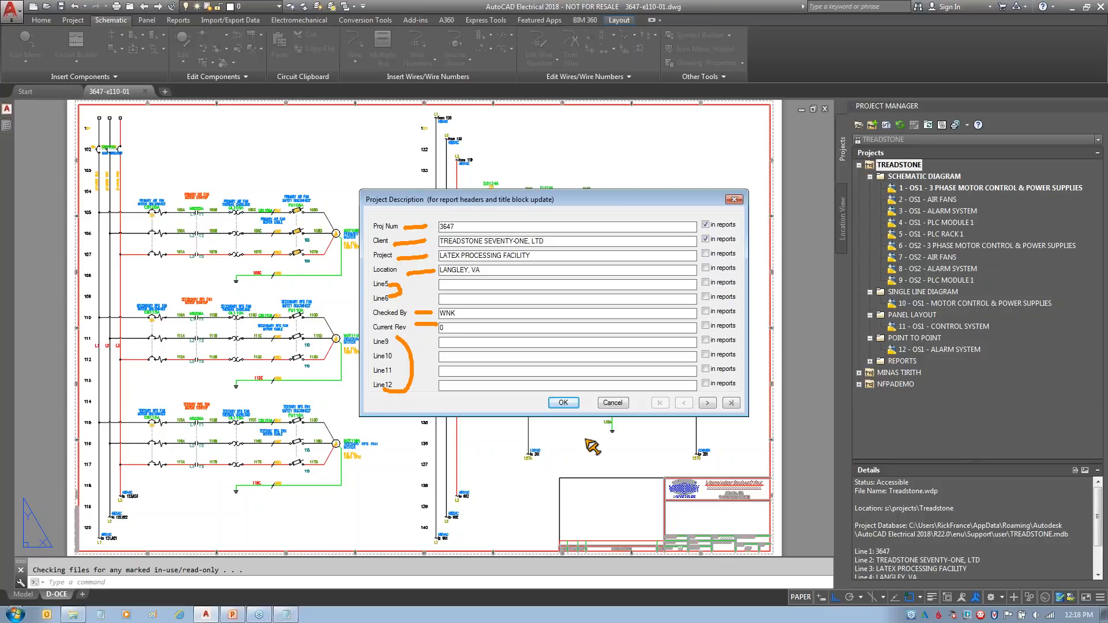
pyautogui.press('Escape')
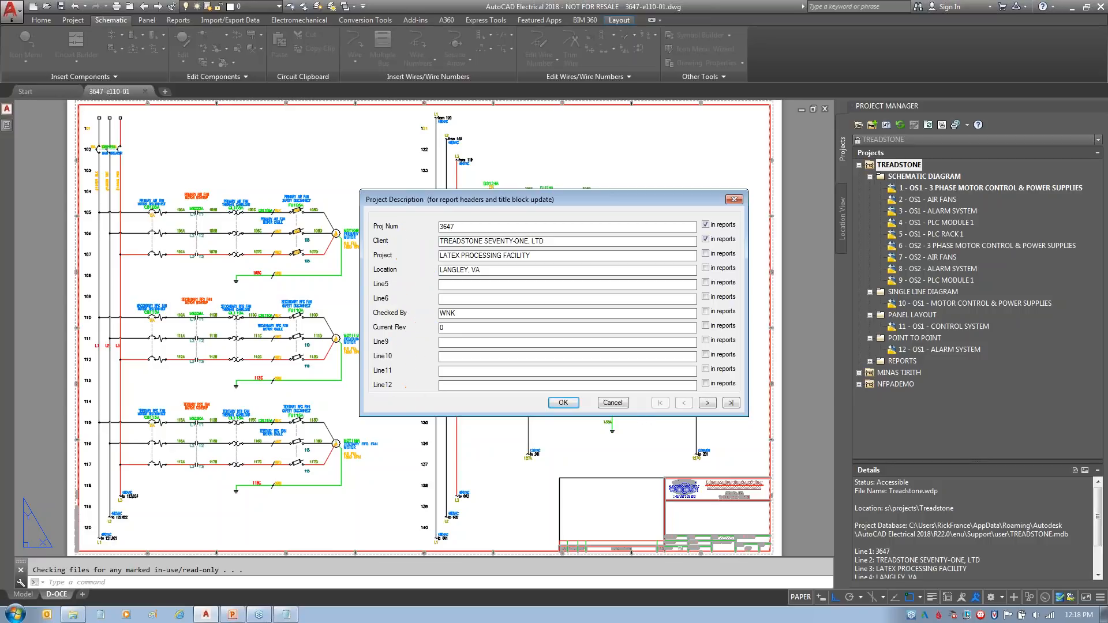
pyautogui.click(614, 405)
# - Switch to Notepad, give LINE5, LINE6 and LINE9 to LINE12 blank-space labels in default_wdtitle.wdl, and save and close the file
pyautogui.click(258, 614)
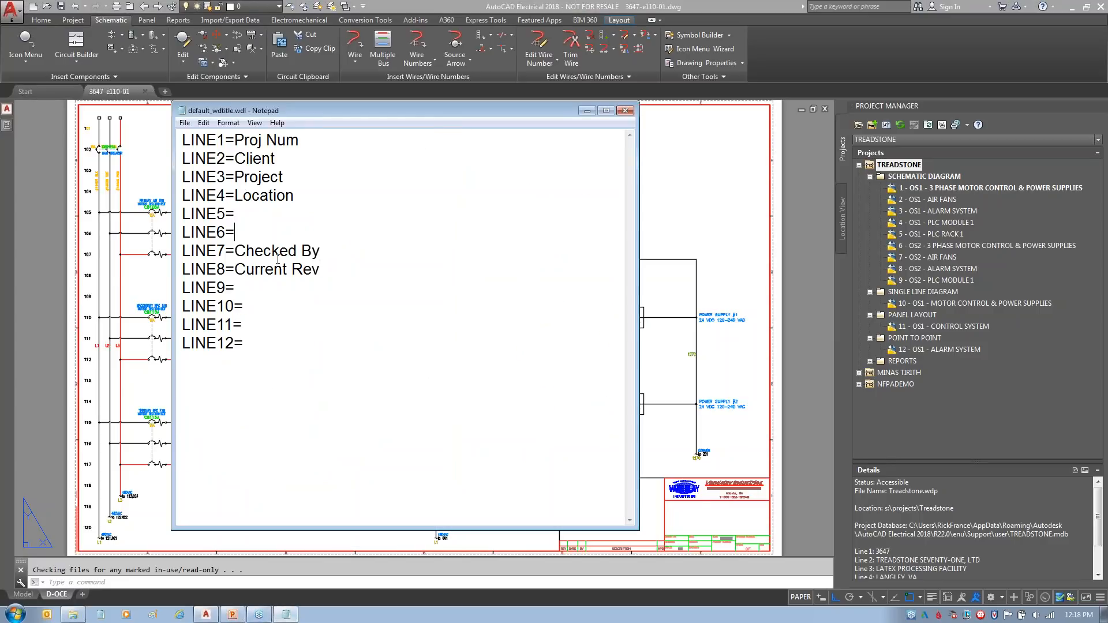
pyautogui.click(260, 289)
pyautogui.click(260, 309)
pyautogui.click(264, 327)
pyautogui.click(265, 342)
pyautogui.moveTo(179, 217); pyautogui.dragTo(233, 215)
pyautogui.moveTo(191, 231); pyautogui.dragTo(237, 235)
pyautogui.moveTo(181, 284); pyautogui.dragTo(252, 297)
pyautogui.moveTo(187, 312)
pyautogui.mouseDown()
pyautogui.moveTo(242, 309)
pyautogui.moveTo(264, 348)
pyautogui.mouseUp()
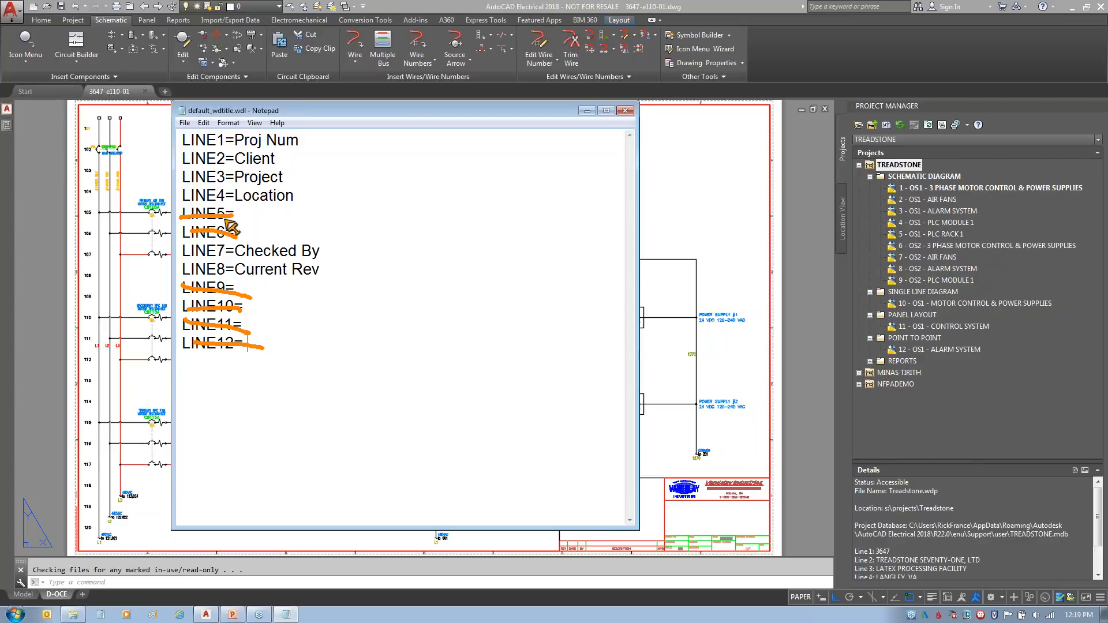
pyautogui.press('Escape')
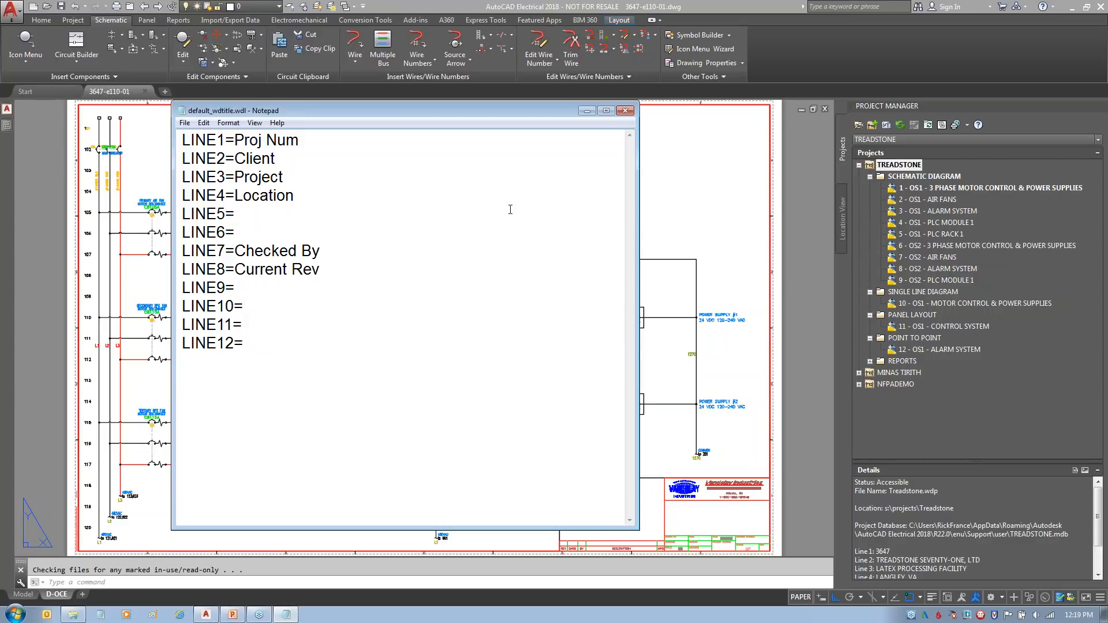
pyautogui.click(625, 111)
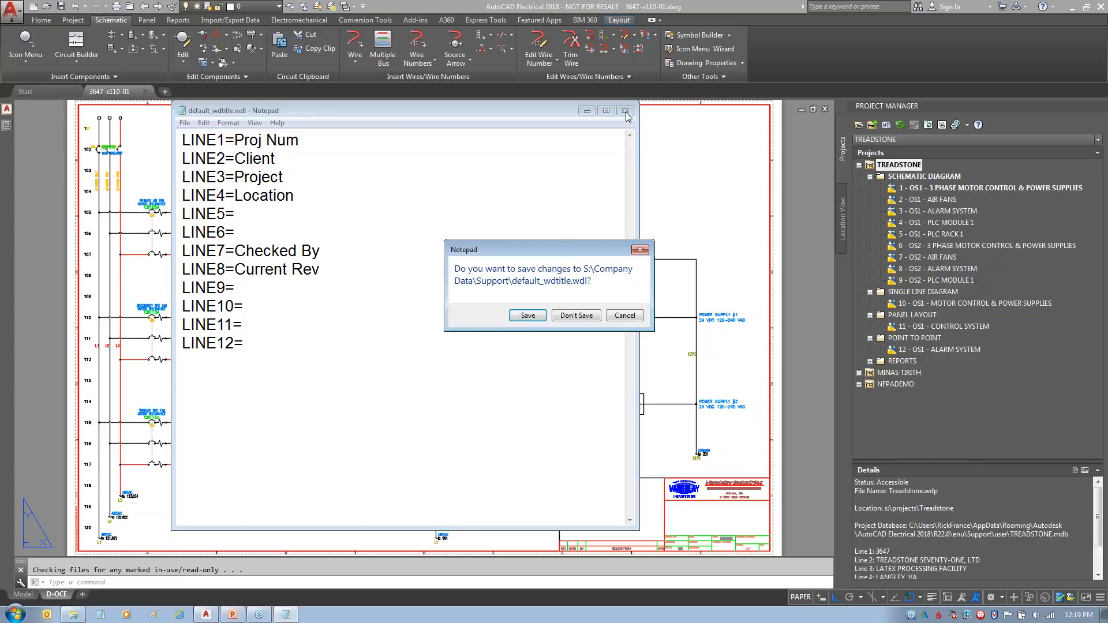
pyautogui.click(527, 316)
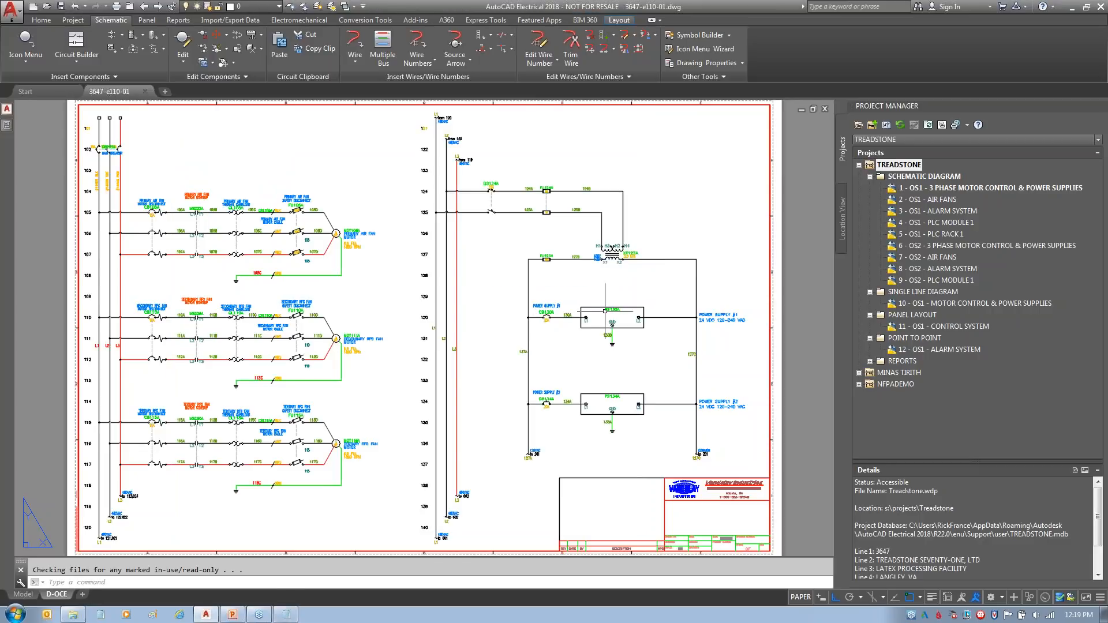
# - Open the TREADSTONE project descriptions, check the labels of the unused lines, and accept the dialog
pyautogui.rightClick(892, 165)
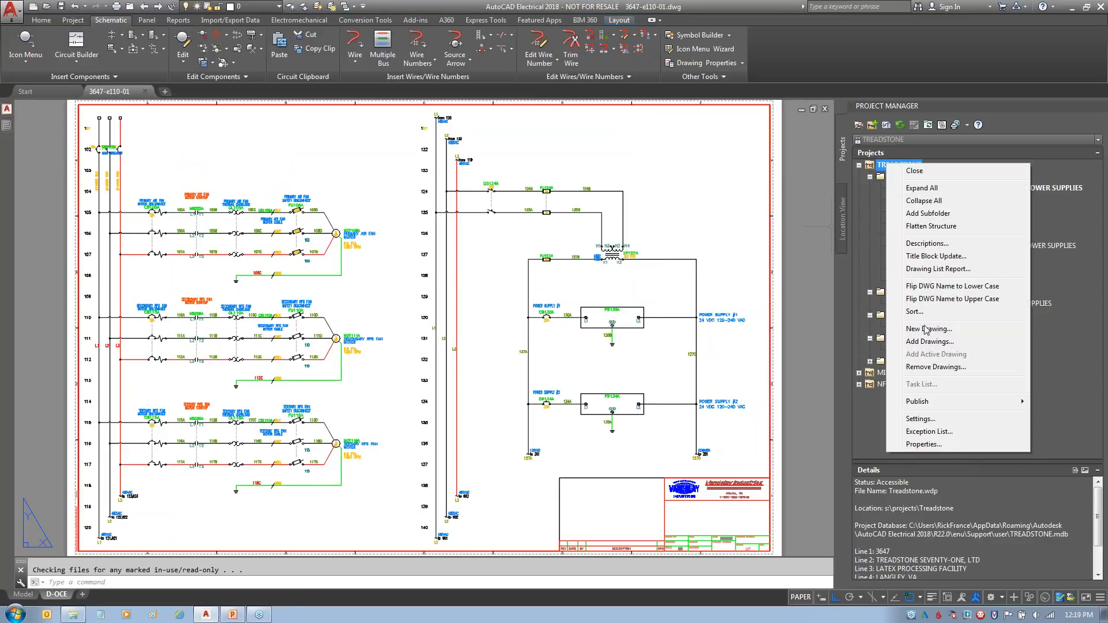
pyautogui.click(924, 244)
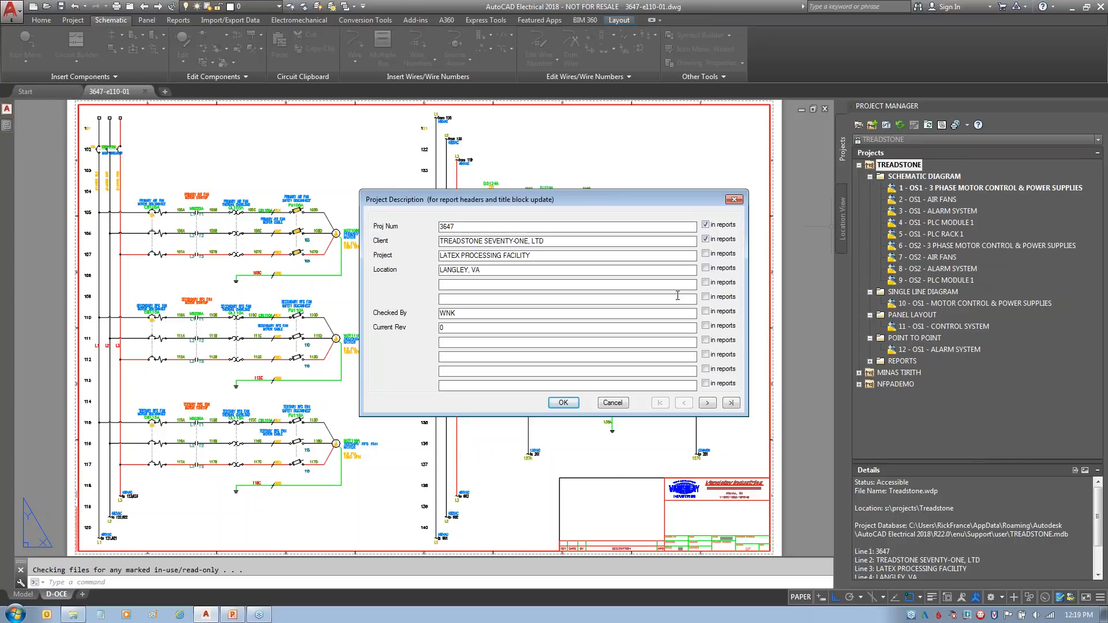
pyautogui.click(561, 403)
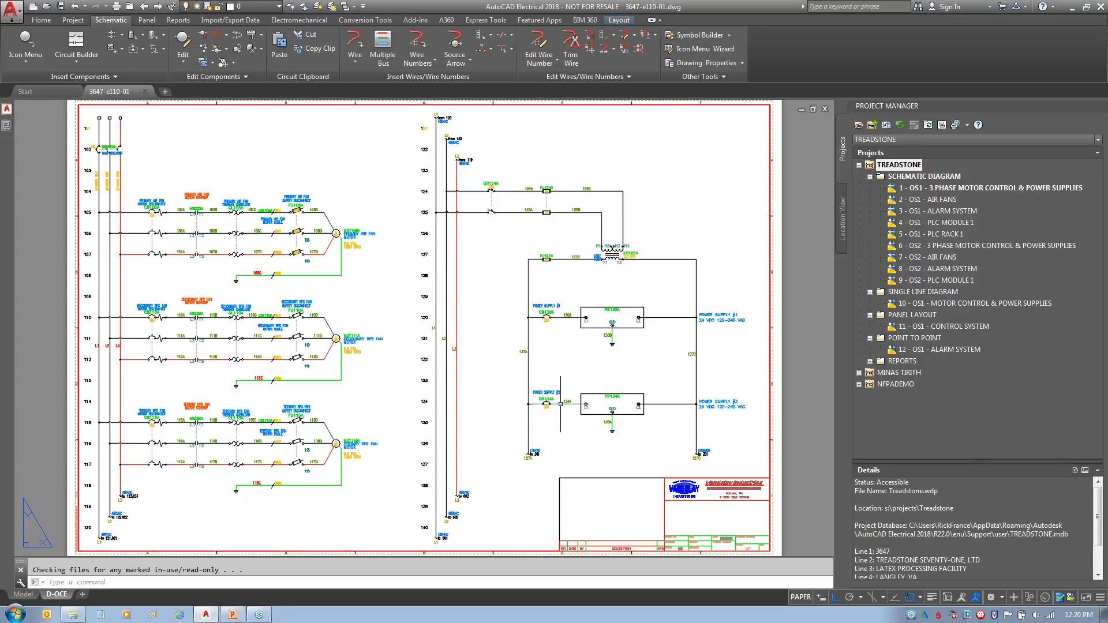
# - Switch to PowerPoint and present the AutoCAD Electrical title block methodology sequence slide full screen
pyautogui.click(233, 615)
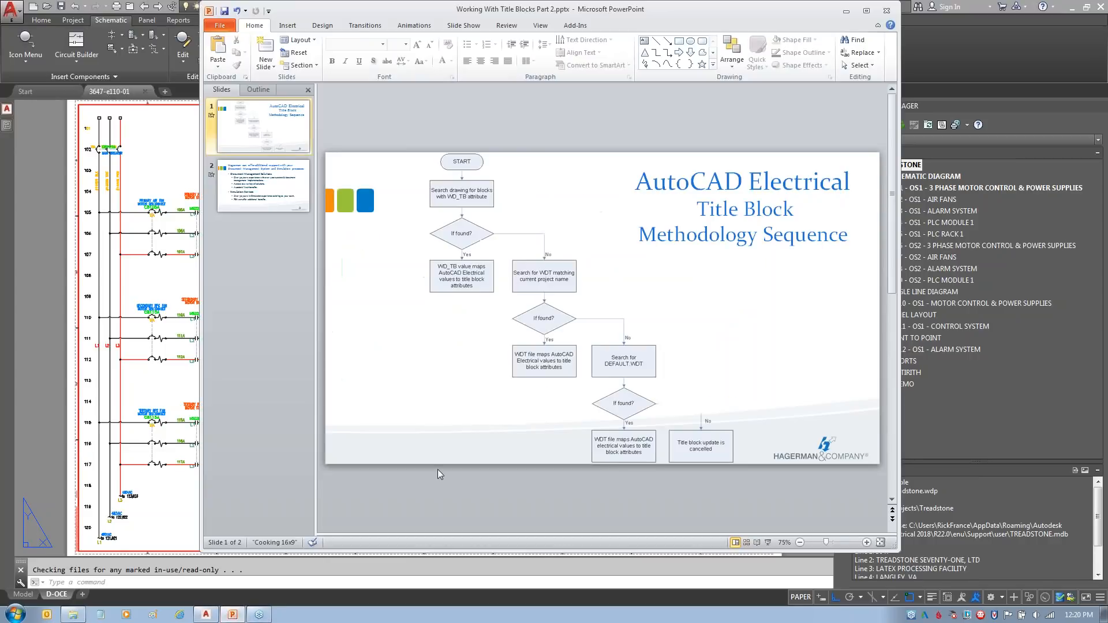
pyautogui.press('F5')
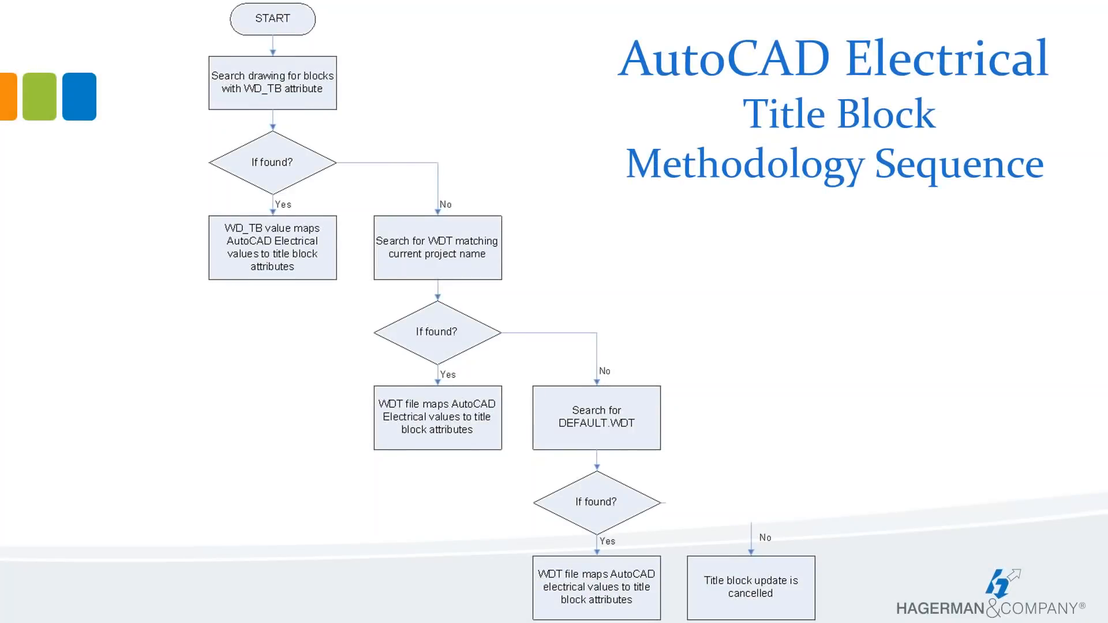
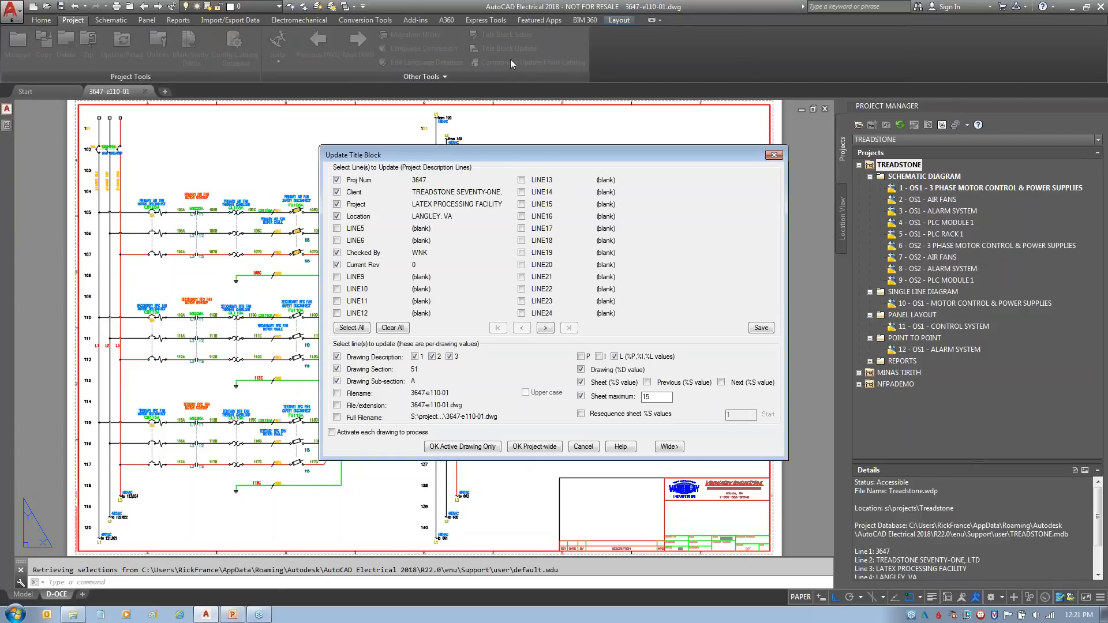
# - Try to update the title block of the active drawing only with the selected project and drawing lines
pyautogui.click(459, 448)
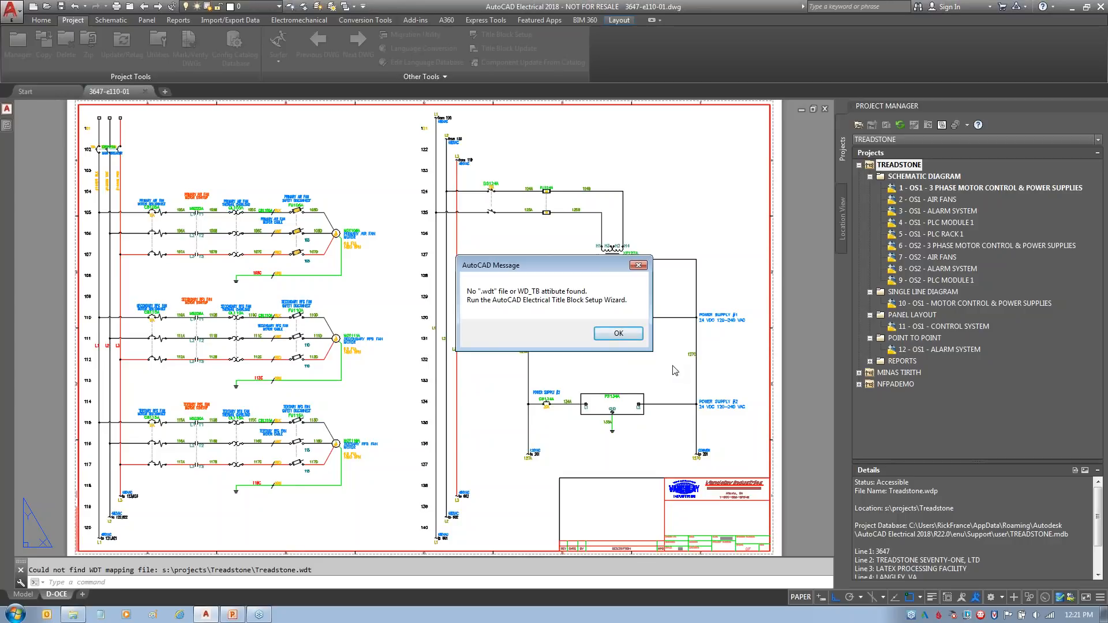
pyautogui.click(614, 331)
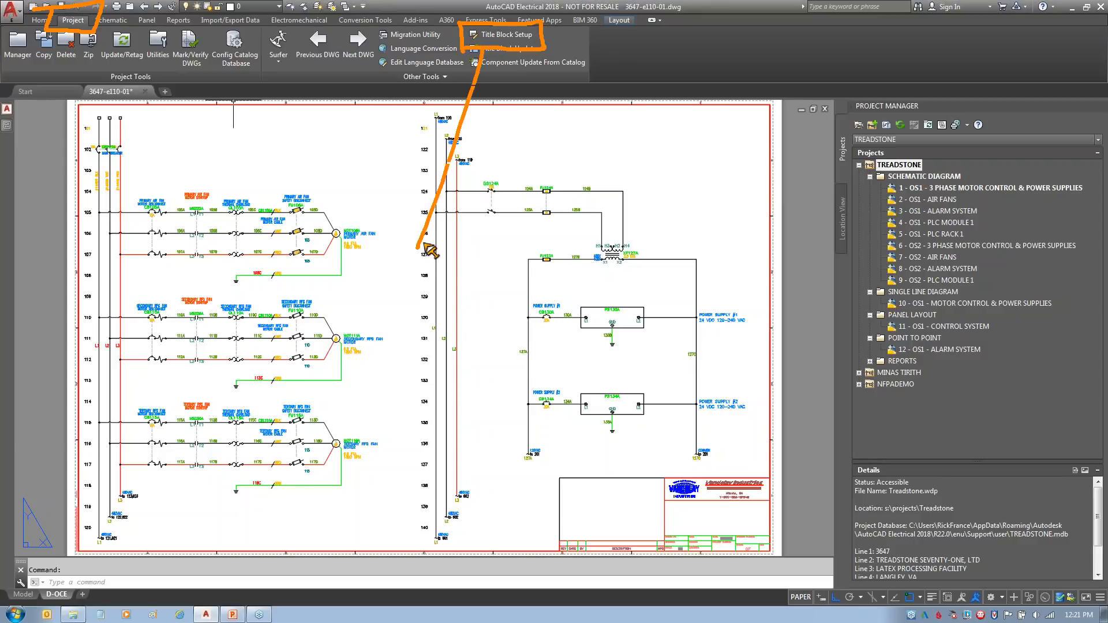
# - Open Title Block Setup, review the WDT file and WD_TB attribute methods, and cancel without setting one up
pyautogui.click(502, 35)
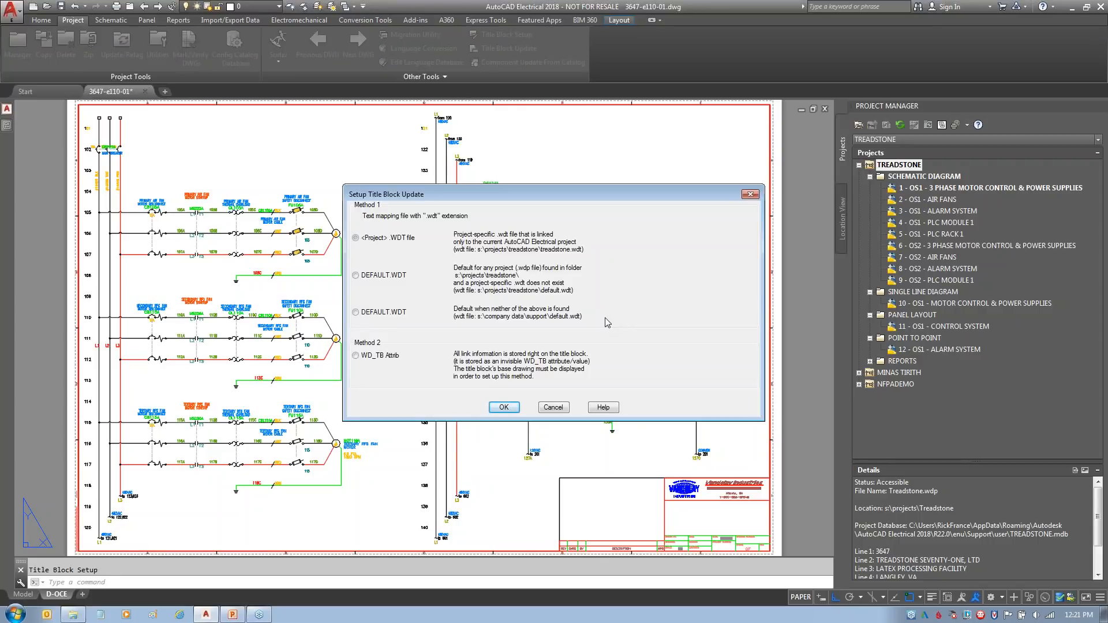
pyautogui.click(379, 240)
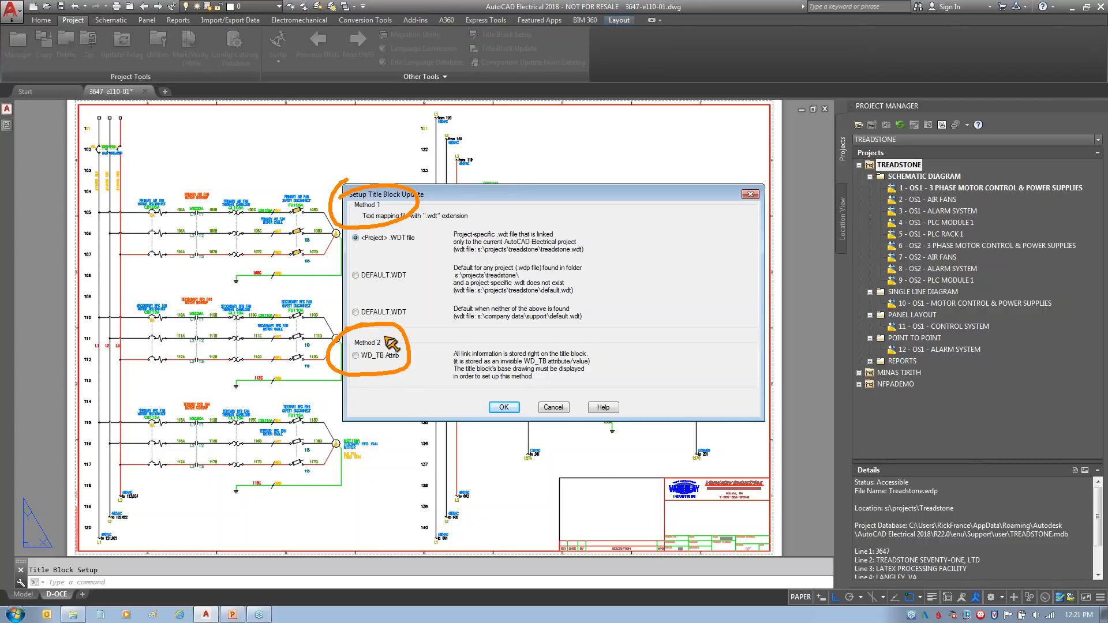
pyautogui.press('Escape')
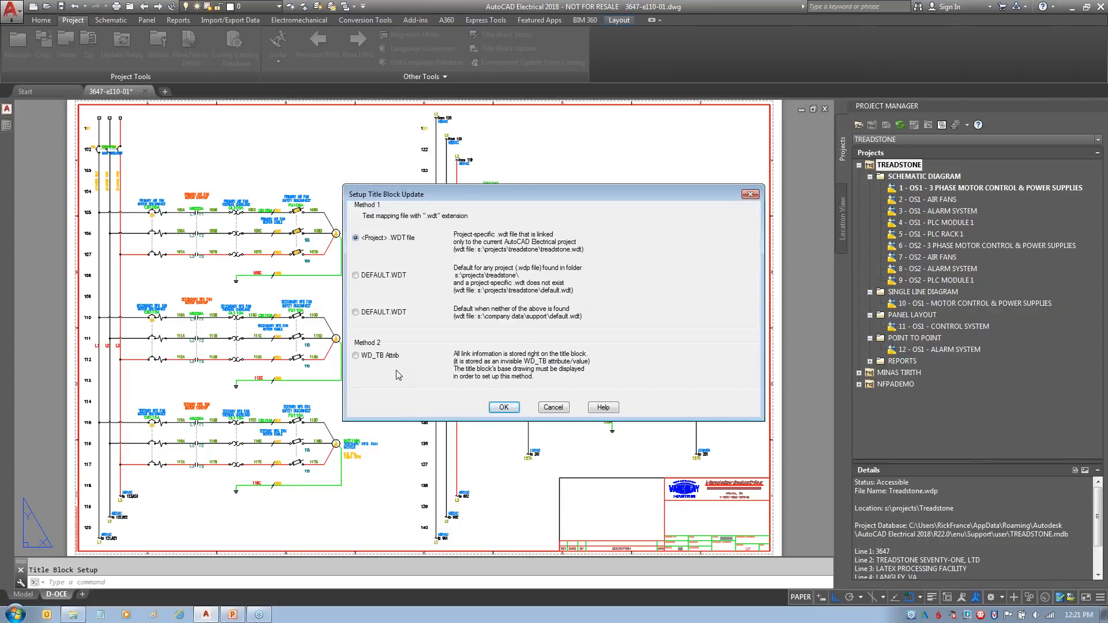
pyautogui.moveTo(345, 328)
pyautogui.mouseDown()
pyautogui.moveTo(340, 393)
pyautogui.moveTo(606, 387)
pyautogui.moveTo(603, 350)
pyautogui.moveTo(346, 332)
pyautogui.mouseUp()
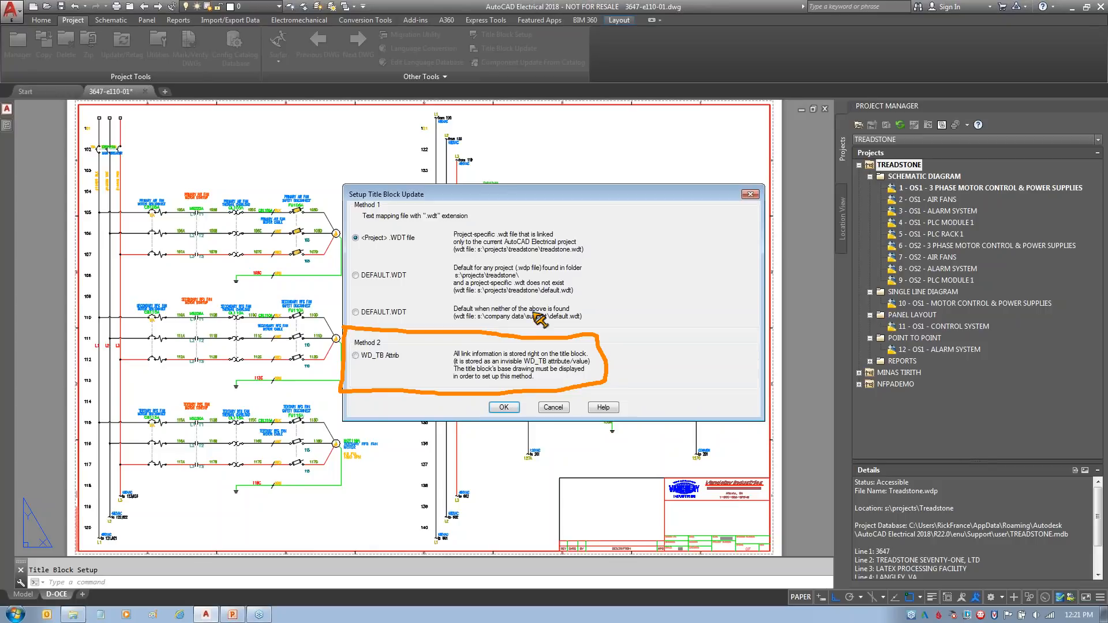
pyautogui.moveTo(347, 331)
pyautogui.mouseDown()
pyautogui.moveTo(416, 363)
pyautogui.moveTo(460, 368)
pyautogui.mouseUp()
pyautogui.moveTo(346, 391)
pyautogui.mouseDown()
pyautogui.moveTo(353, 398)
pyautogui.moveTo(609, 341)
pyautogui.mouseUp()
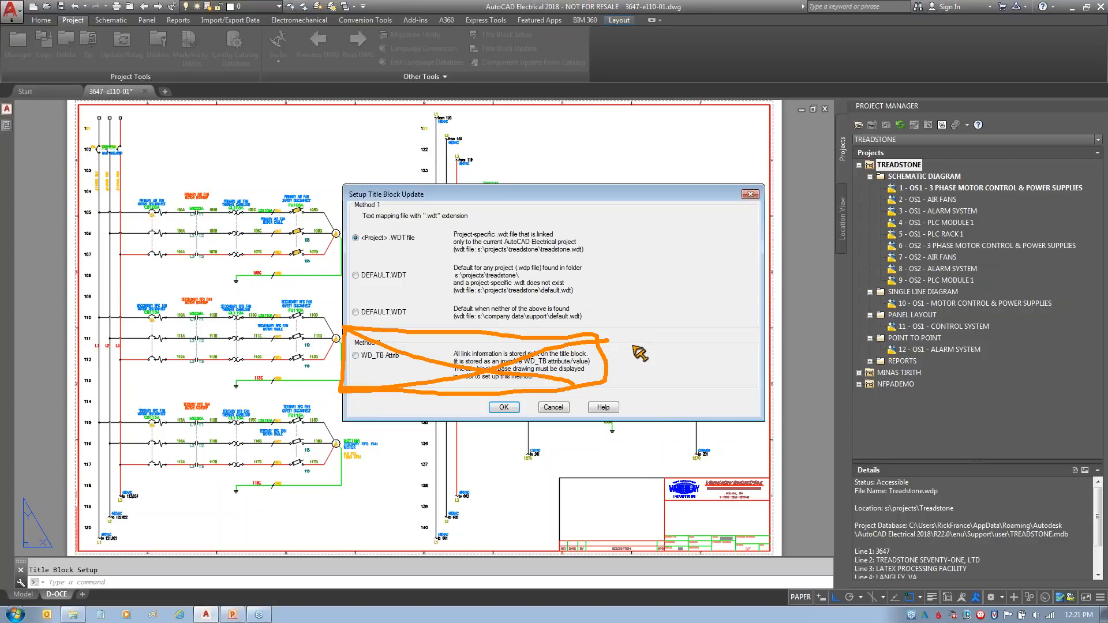
pyautogui.press('Escape')
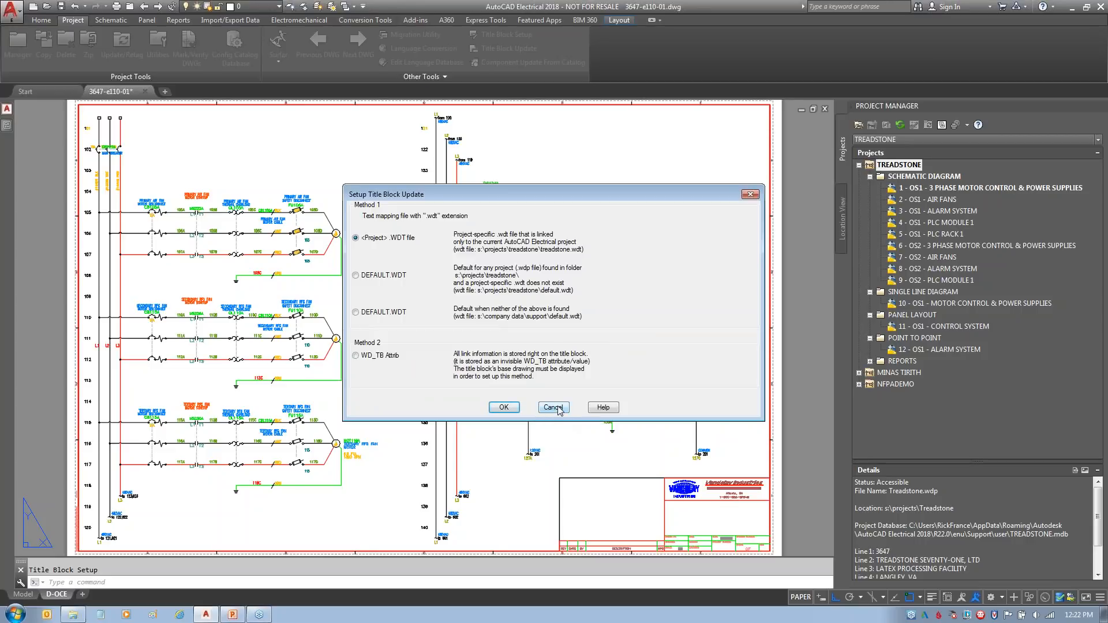
pyautogui.click(555, 408)
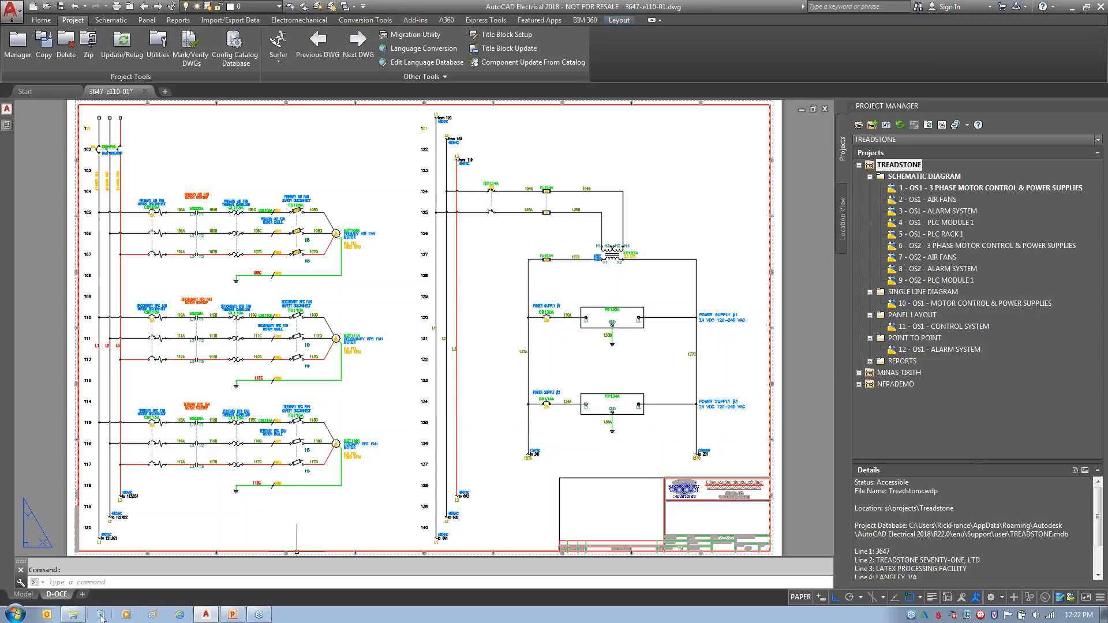
# - Switch to Windows Explorer, examine the WDT and WDL files in the S drive's Projects\NfpaDemo folder, and minimize the window
pyautogui.click(72, 615)
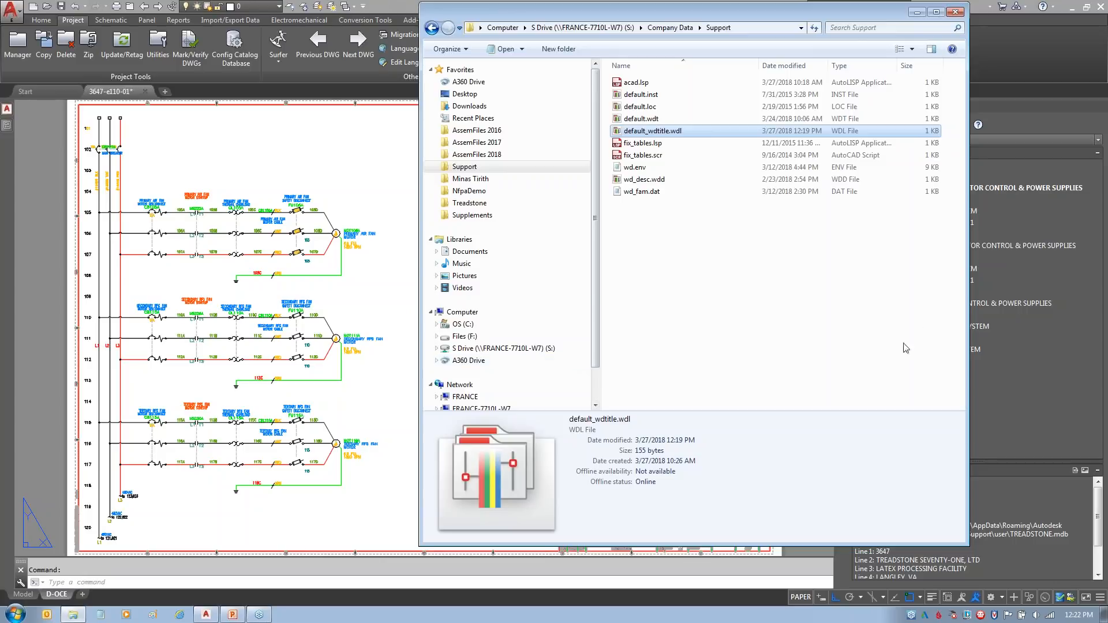
pyautogui.click(502, 349)
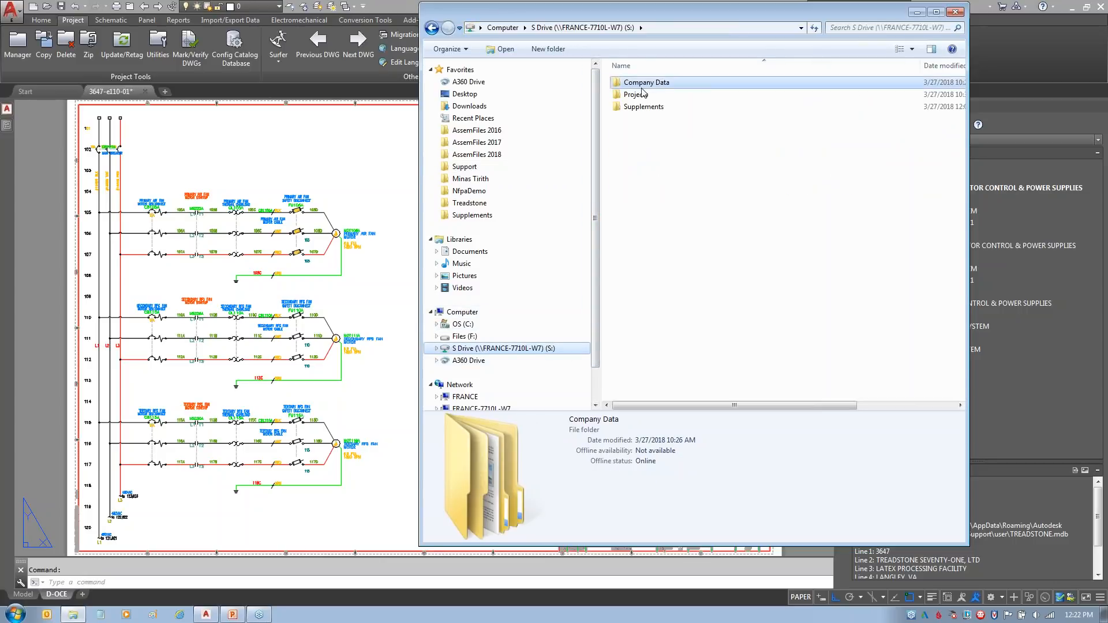
pyautogui.doubleClick(635, 95)
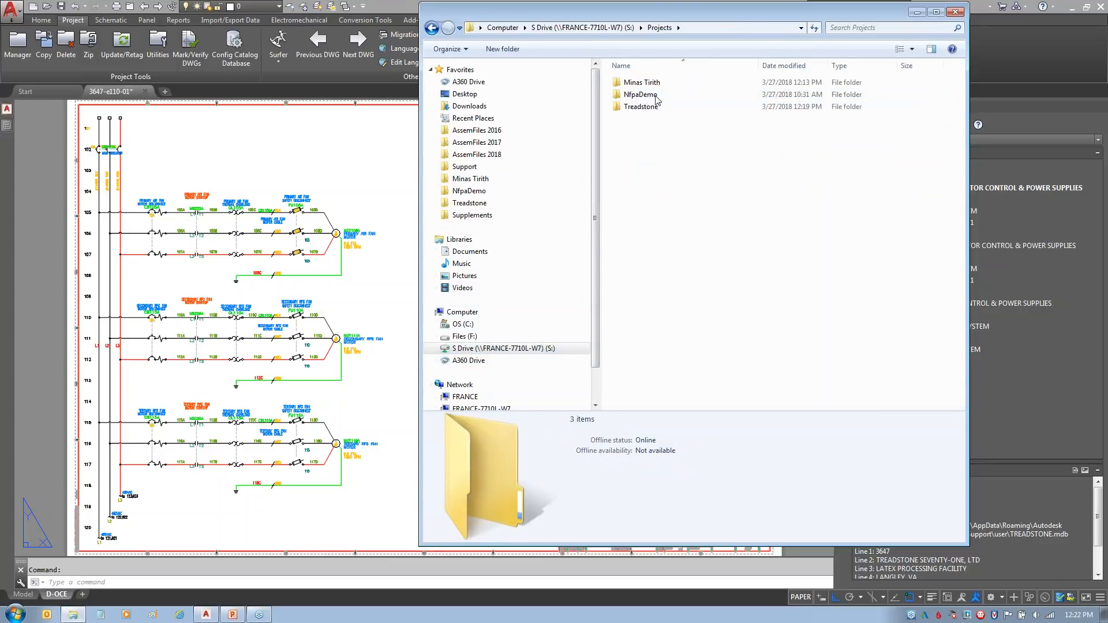
pyautogui.moveTo(611, 88)
pyautogui.mouseDown()
pyautogui.moveTo(671, 91)
pyautogui.moveTo(601, 84)
pyautogui.moveTo(860, 241)
pyautogui.mouseUp()
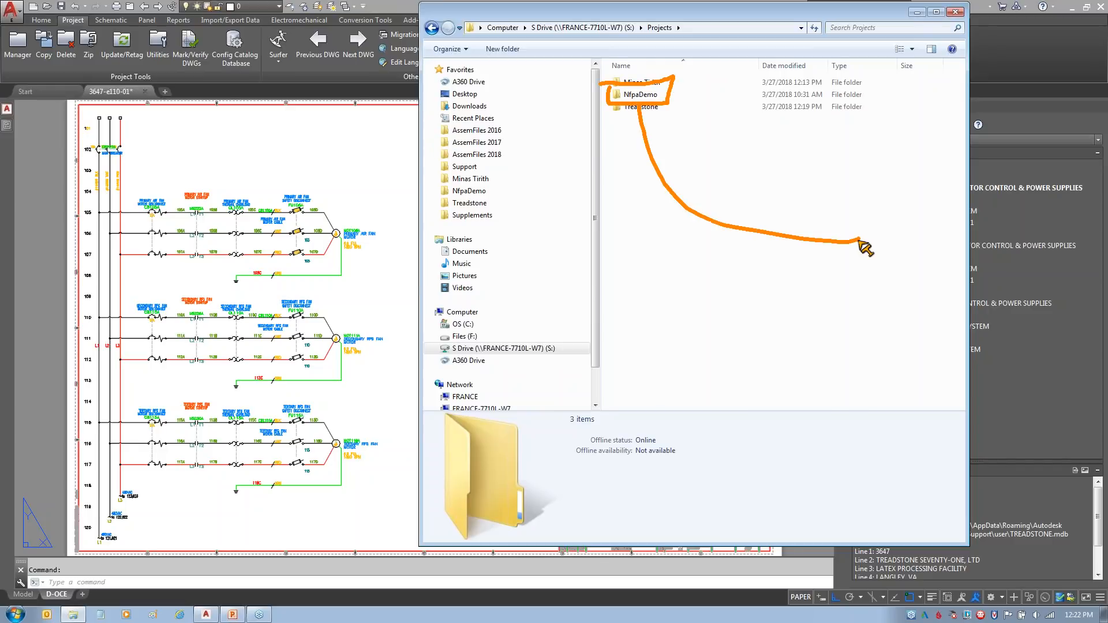
pyautogui.press('Escape')
pyautogui.doubleClick(641, 94)
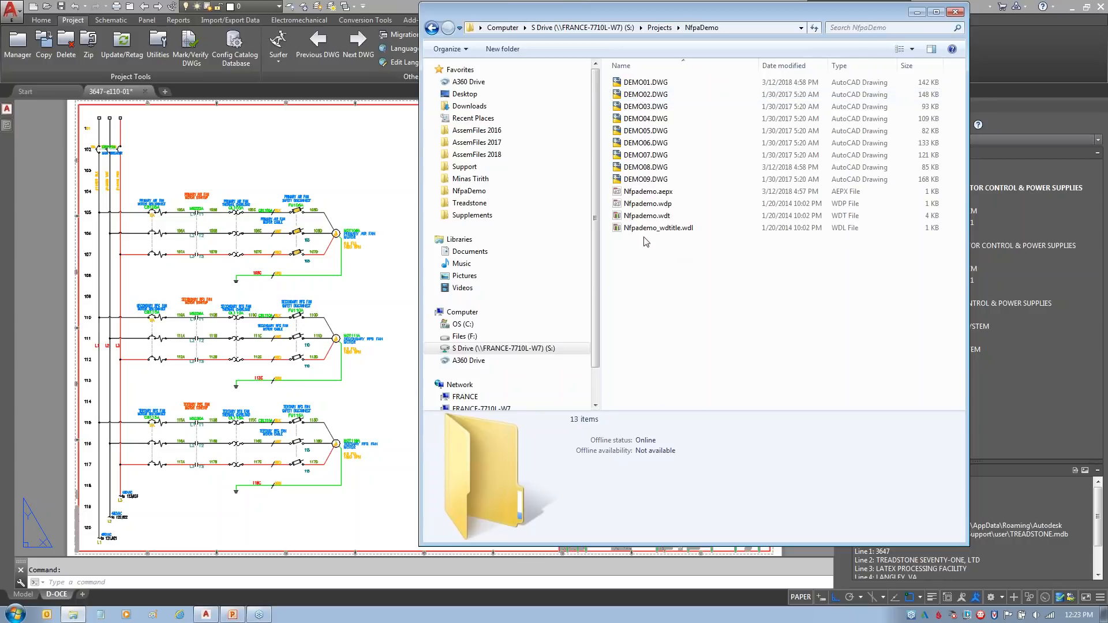
pyautogui.moveTo(678, 213)
pyautogui.mouseDown()
pyautogui.moveTo(708, 200)
pyautogui.moveTo(703, 228)
pyautogui.moveTo(717, 157)
pyautogui.mouseUp()
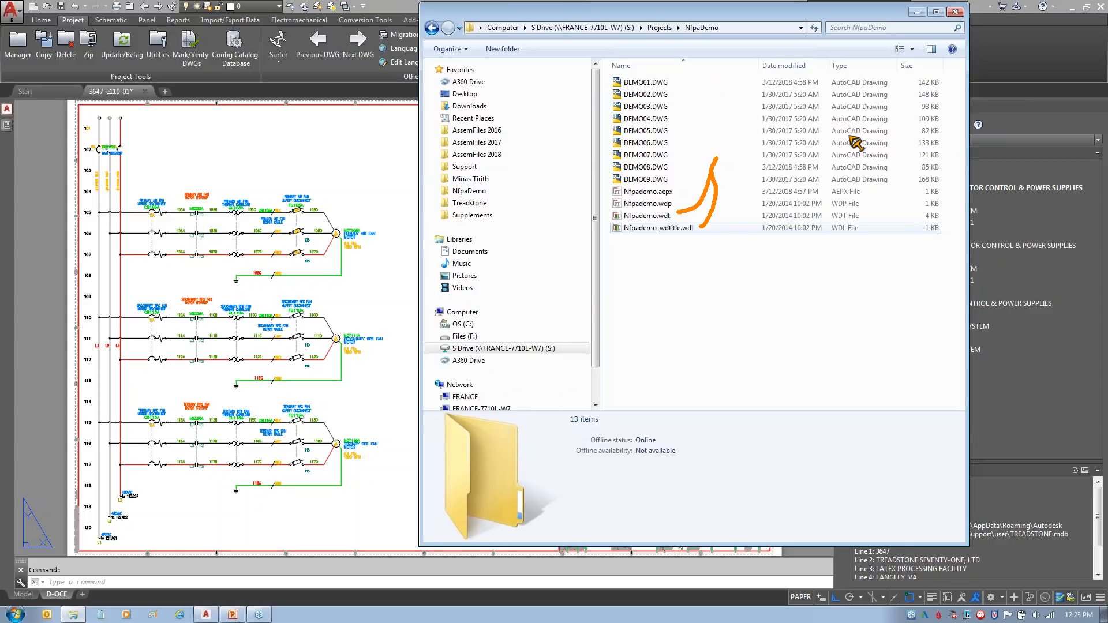
pyautogui.press('Escape')
pyautogui.click(912, 12)
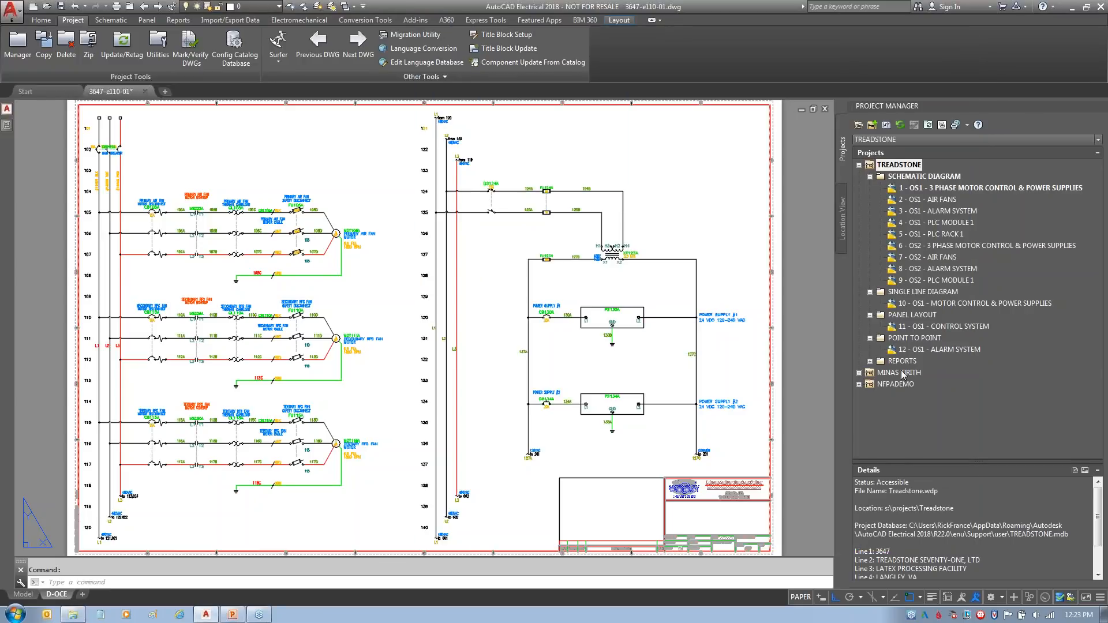
# - Make NFPADEMO the active project and open drawing 1 from its SCHEMATIC folder
pyautogui.click(895, 384)
pyautogui.rightClick(892, 384)
pyautogui.click(920, 391)
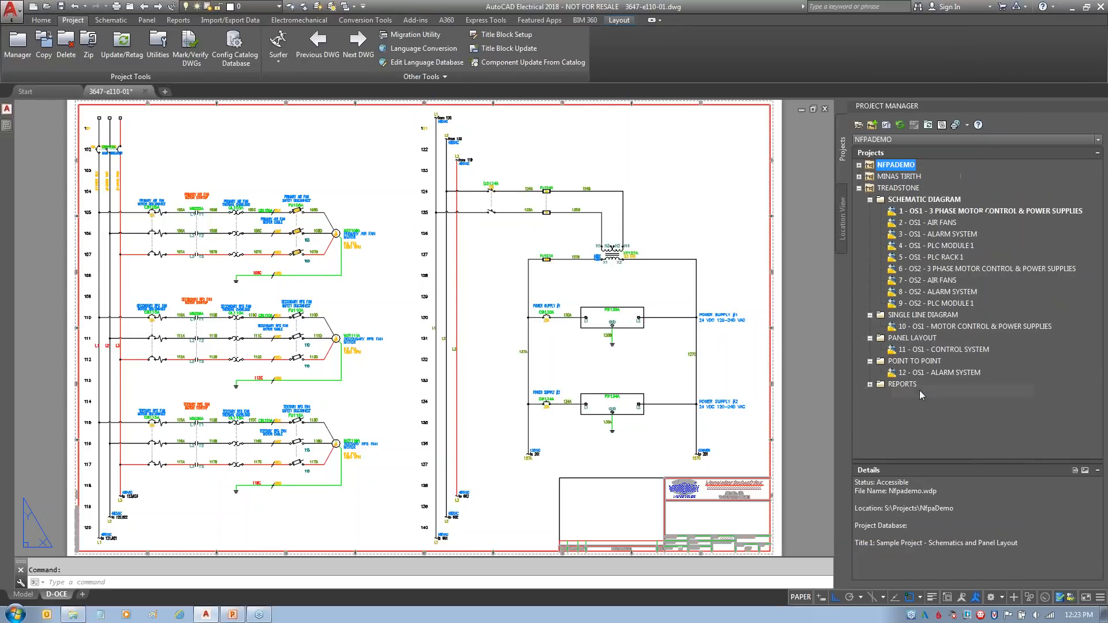
pyautogui.click(870, 176)
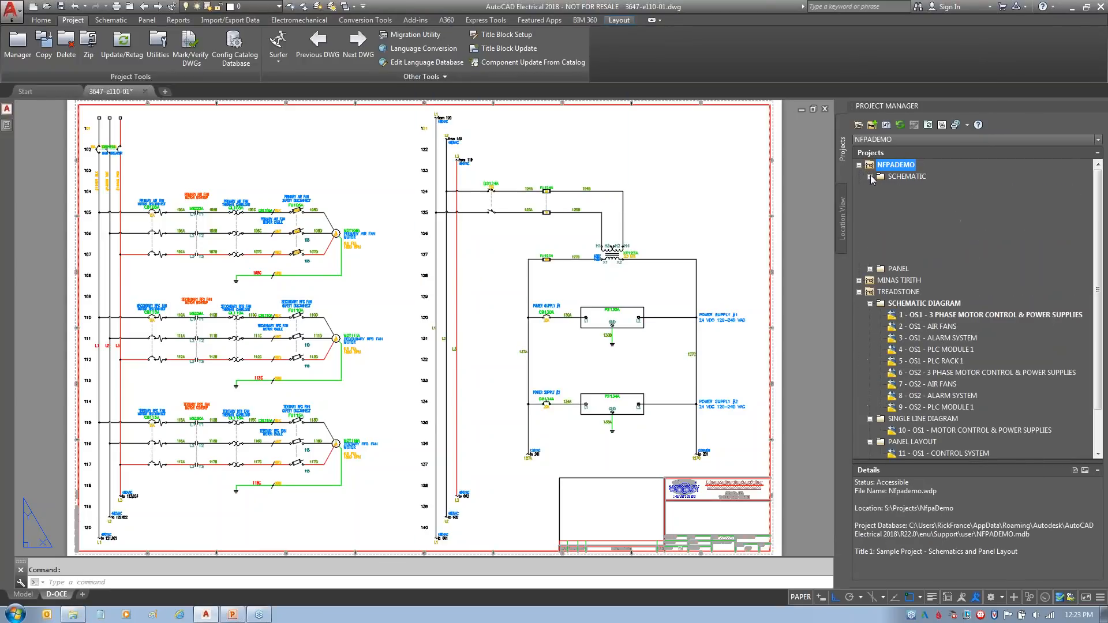
pyautogui.doubleClick(900, 190)
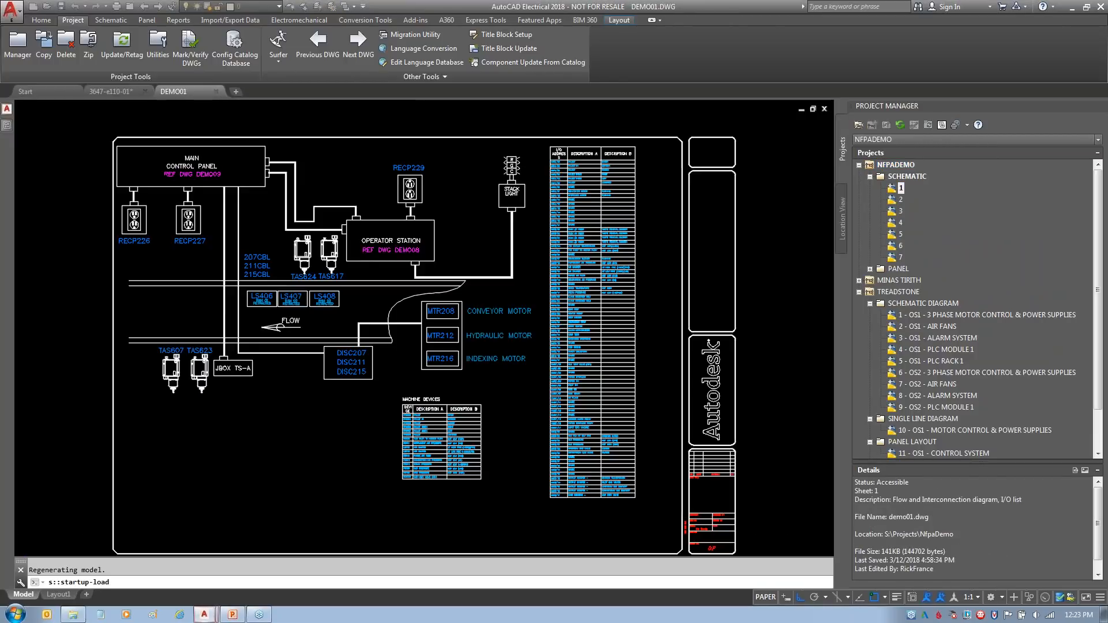
# - Open the attributes of the acade_title title block in DEMO01 and examine the WD_TB mapping value
pyautogui.doubleClick(711, 465)
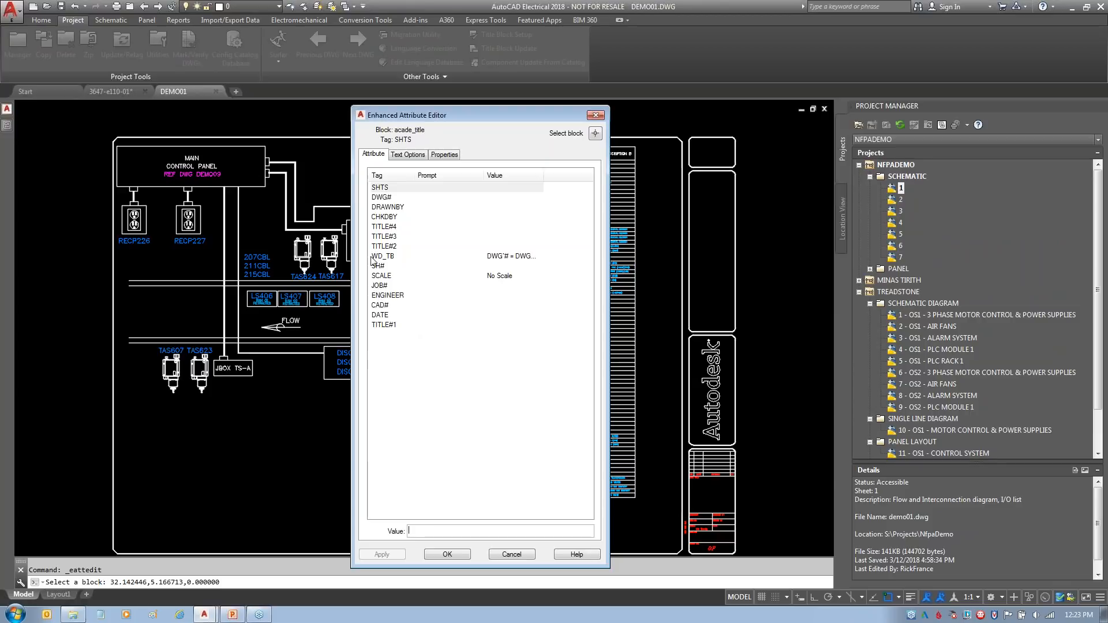
pyautogui.moveTo(407, 241)
pyautogui.mouseDown()
pyautogui.moveTo(361, 267)
pyautogui.moveTo(407, 241)
pyautogui.mouseUp()
pyautogui.moveTo(362, 269)
pyautogui.mouseDown()
pyautogui.moveTo(292, 316)
pyautogui.moveTo(275, 342)
pyautogui.mouseUp()
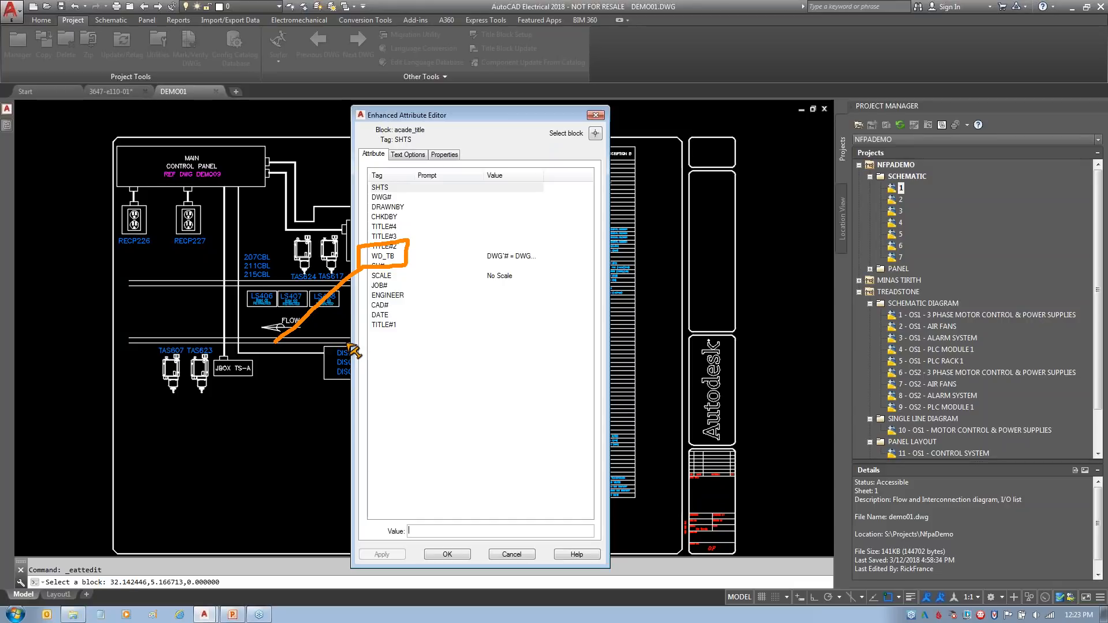
pyautogui.press('Escape')
pyautogui.click(497, 256)
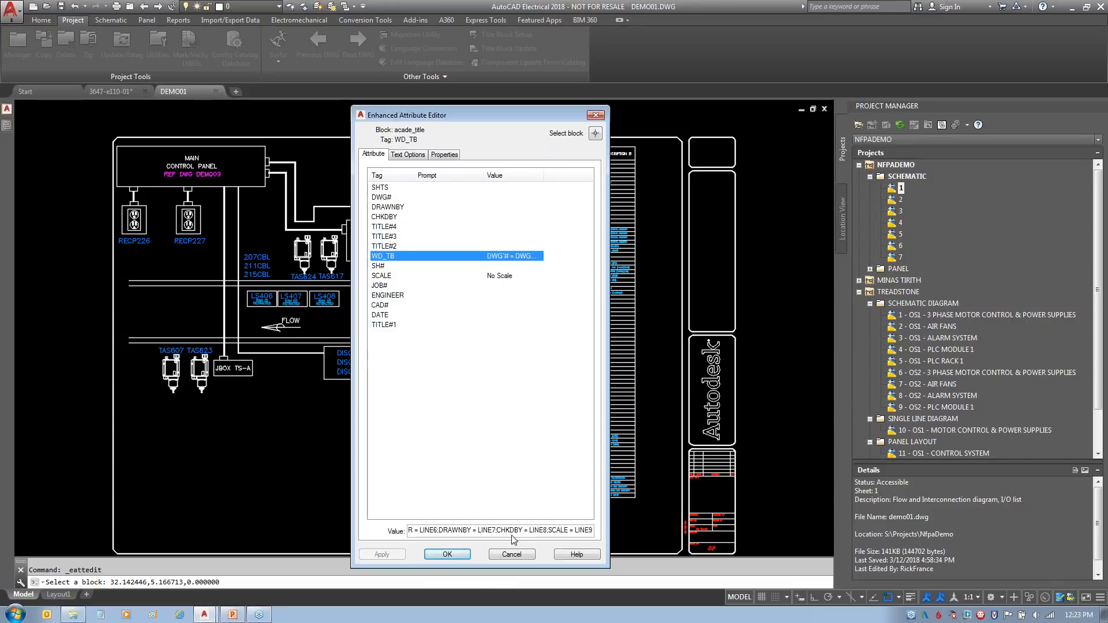
pyautogui.click(509, 532)
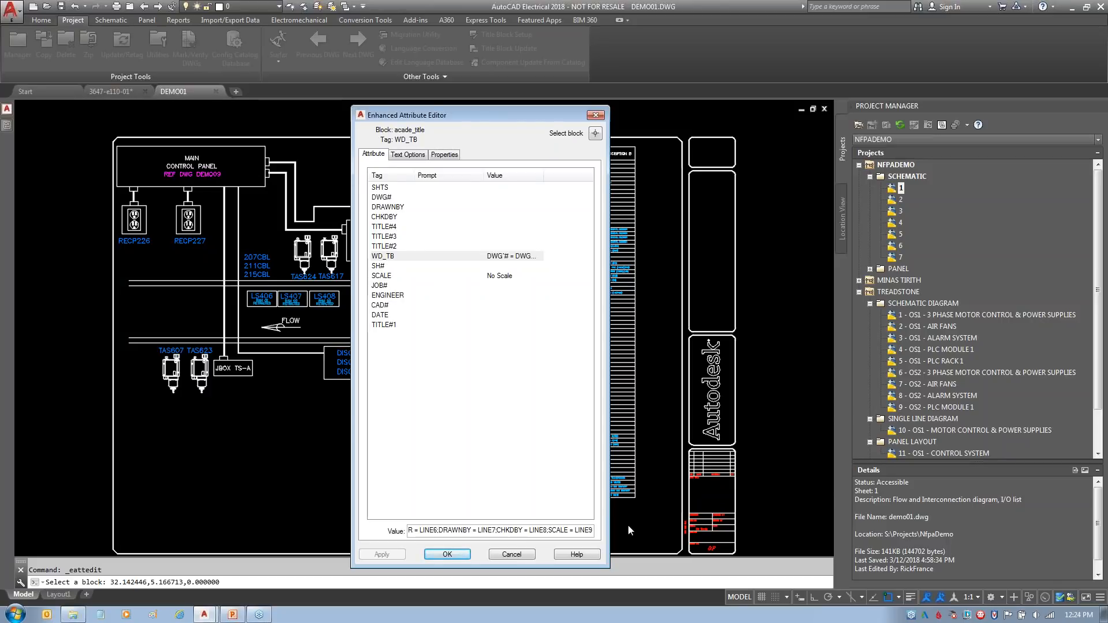
# - Try extending the WD_TB attribute value with a long run of 1s to test its length
pyautogui.write('1111111111111111111111111111111111')
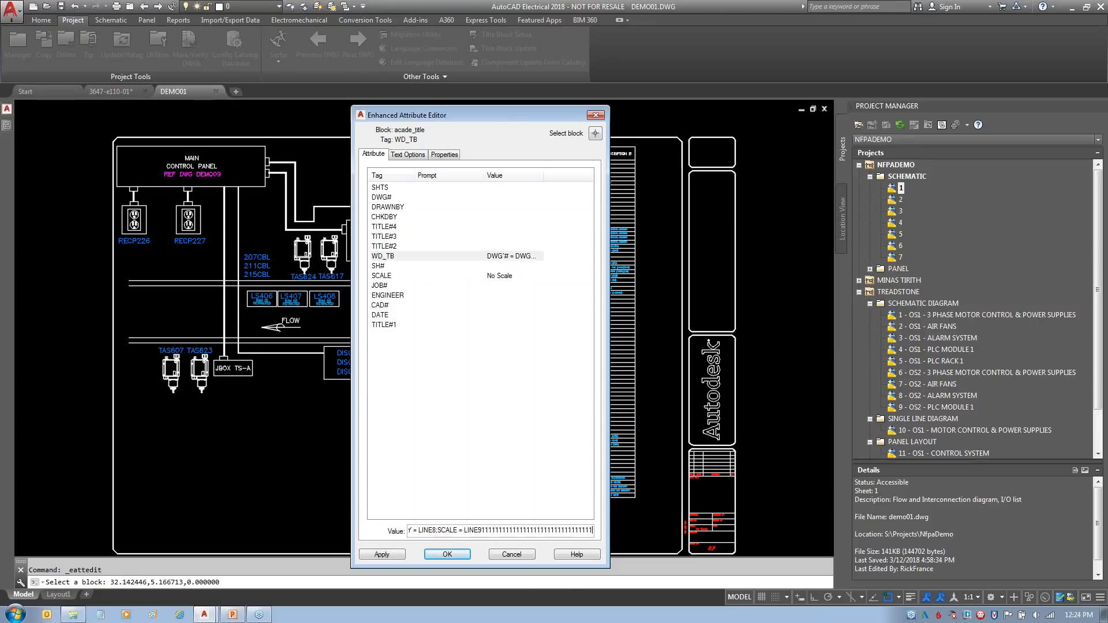
pyautogui.moveTo(479, 536)
pyautogui.mouseDown()
pyautogui.moveTo(603, 546)
pyautogui.moveTo(578, 522)
pyautogui.moveTo(502, 516)
pyautogui.moveTo(479, 543)
pyautogui.moveTo(593, 337)
pyautogui.mouseUp()
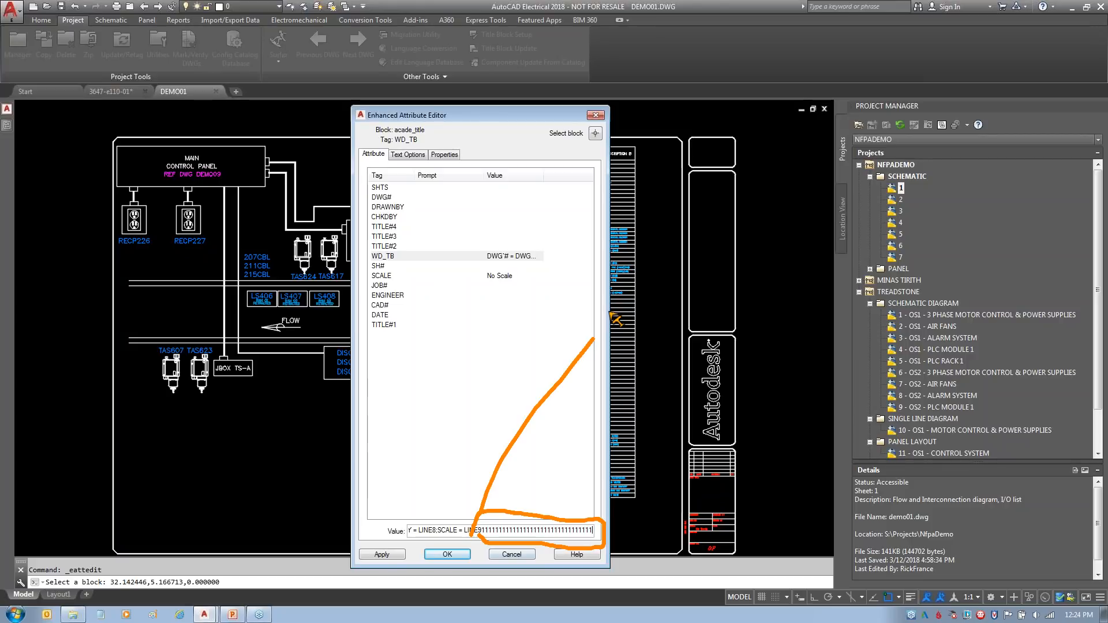
pyautogui.press('Escape')
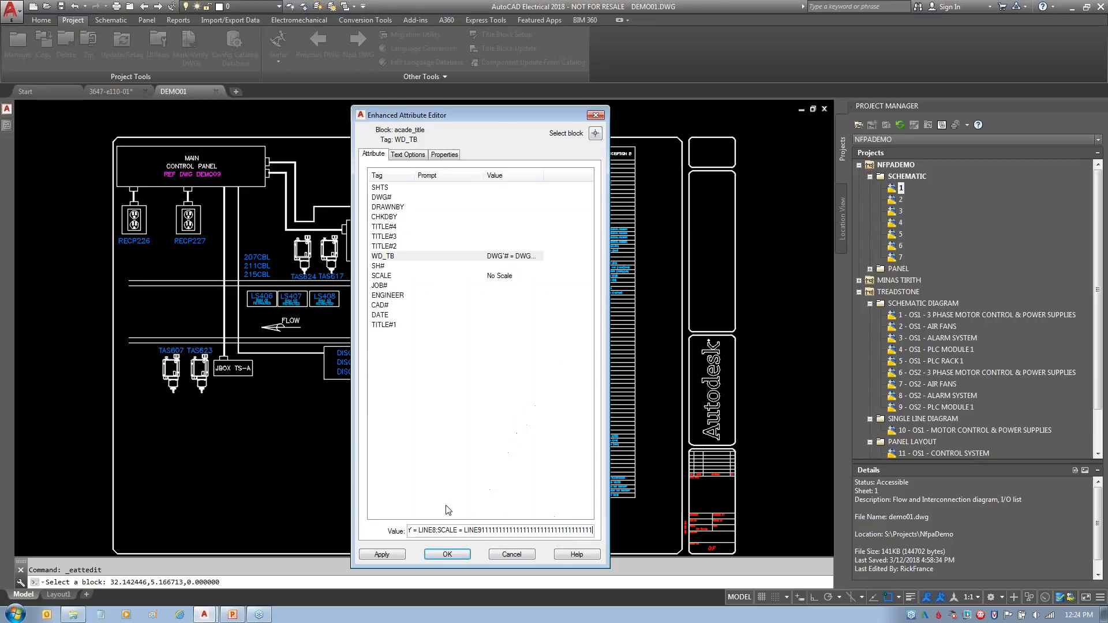
# - Switch to PowerPoint, review the Title Block Methodology Sequence slide, then return to AutoCAD Electrical and cancel the title block attribute edit
pyautogui.click(237, 615)
pyautogui.press('F5')
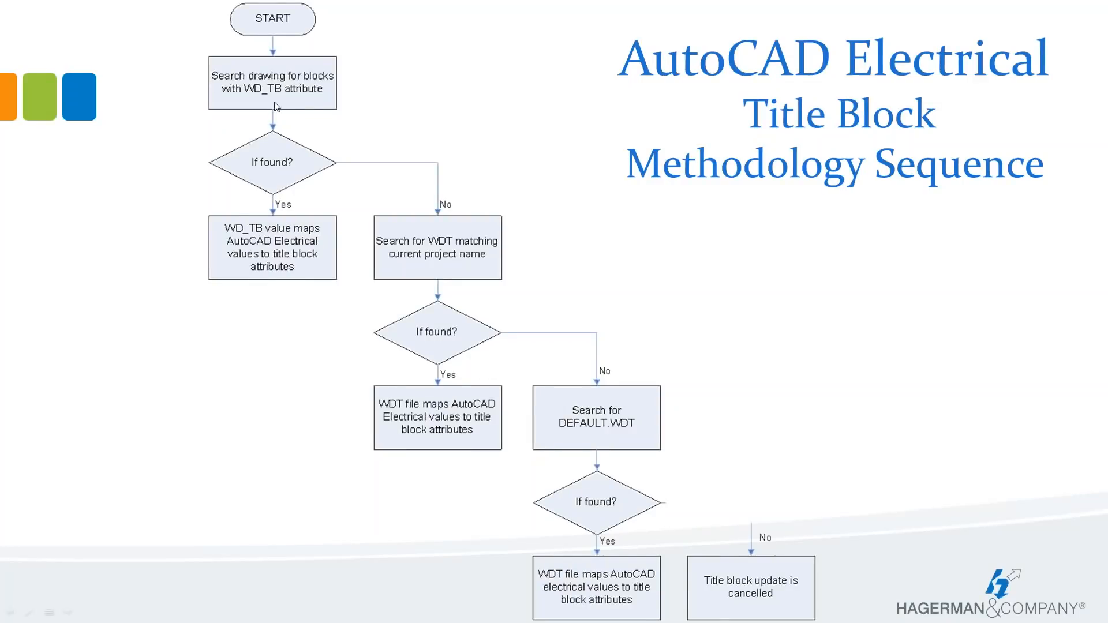
pyautogui.moveTo(199, 6)
pyautogui.mouseDown()
pyautogui.moveTo(314, 316)
pyautogui.moveTo(174, 210)
pyautogui.moveTo(203, 20)
pyautogui.mouseUp()
pyautogui.moveTo(247, 316); pyautogui.dragTo(114, 452)
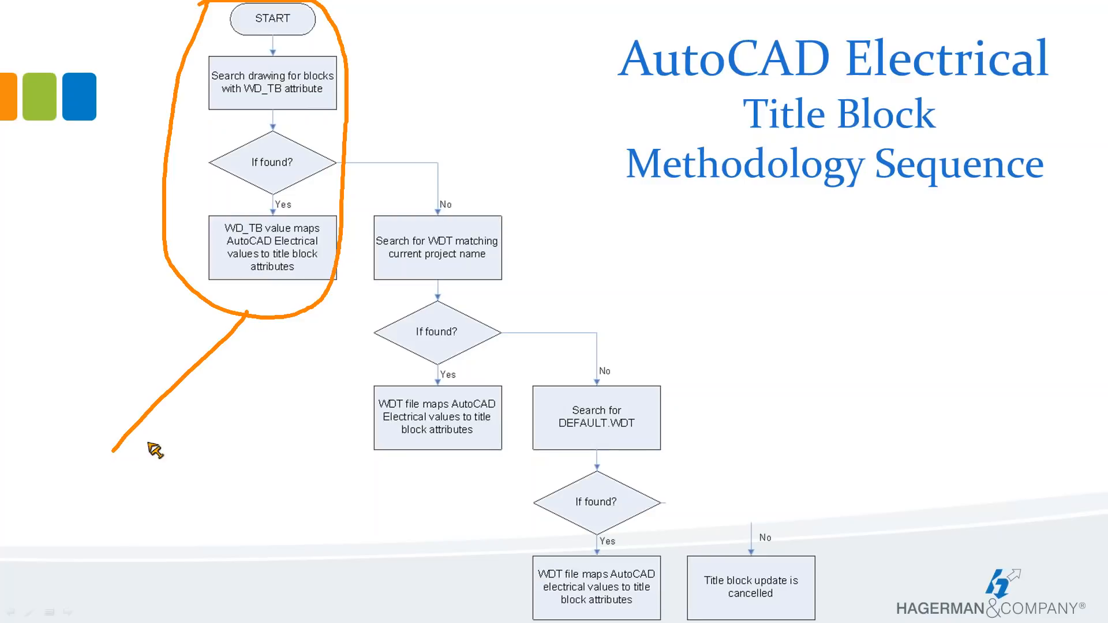
pyautogui.press('e')
pyautogui.press('Escape')
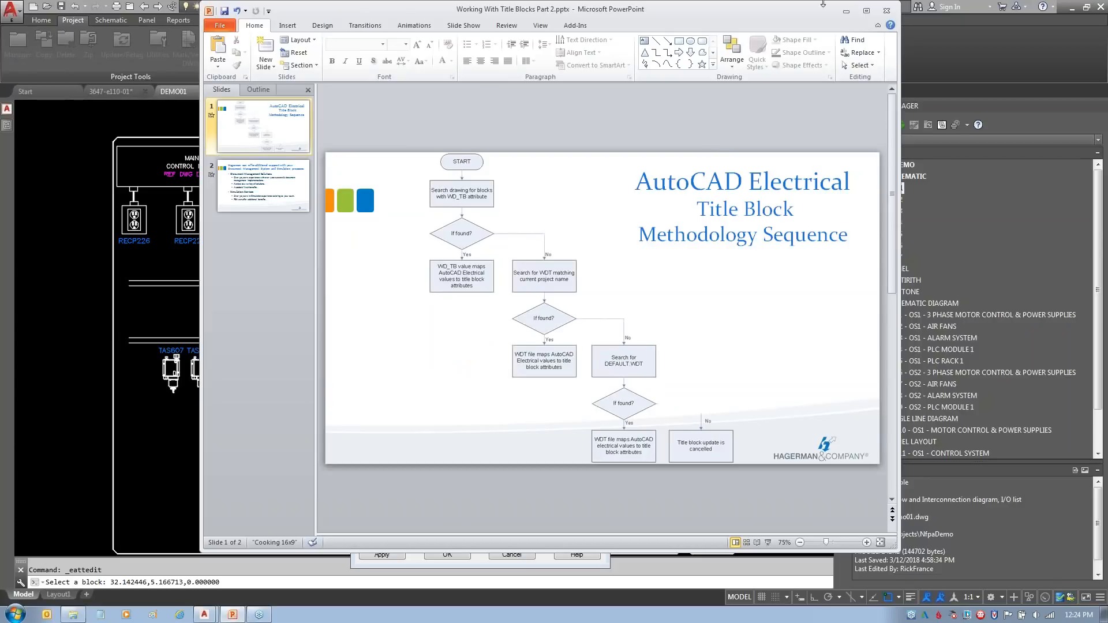
pyautogui.click(846, 11)
pyautogui.click(510, 555)
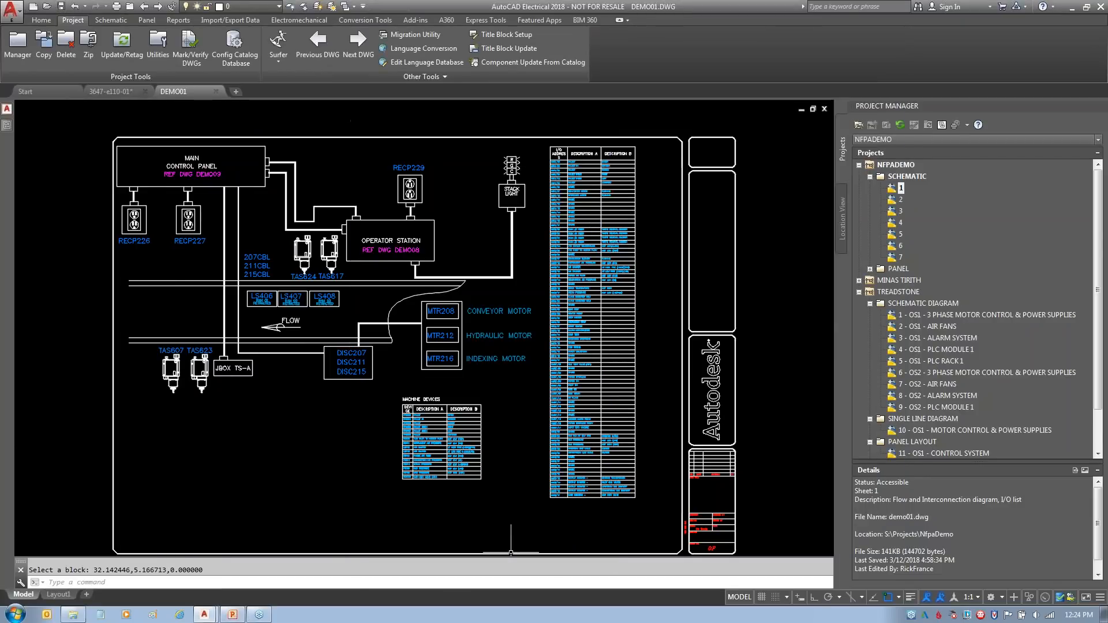
# - Make TREADSTONE the active project and close the DEMO01 drawing
pyautogui.click(859, 166)
pyautogui.rightClick(887, 169)
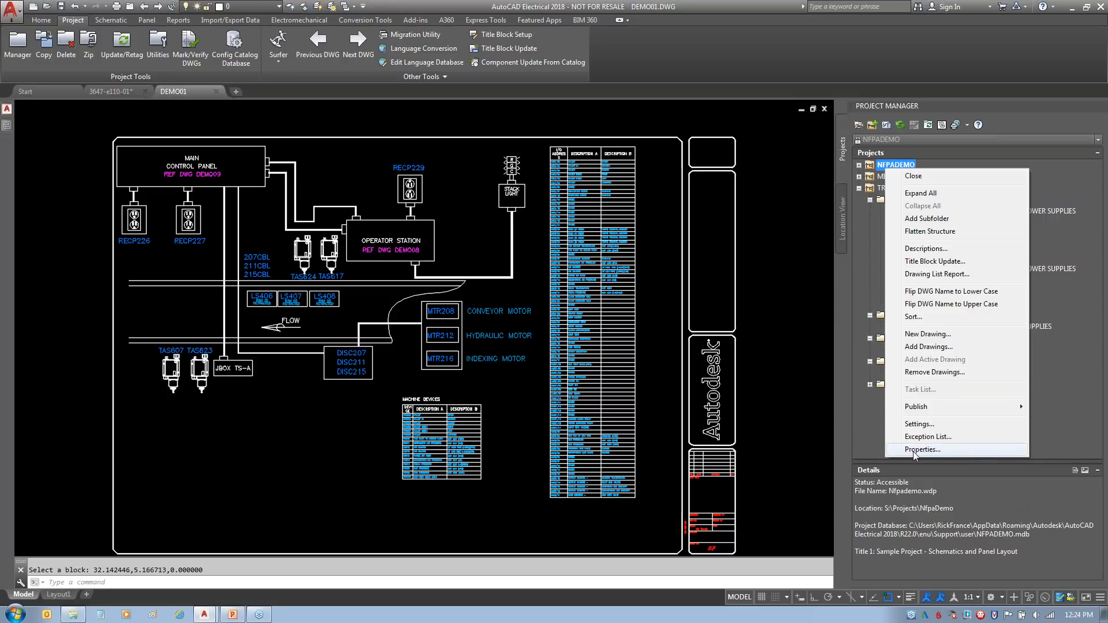
pyautogui.click(877, 184)
pyautogui.click(889, 189)
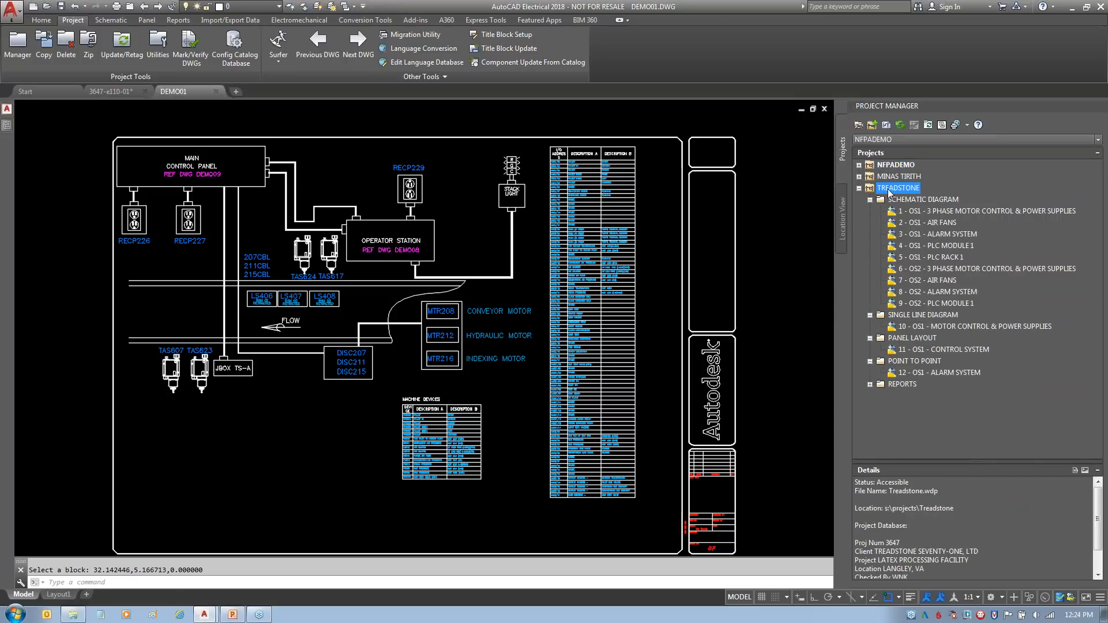
pyautogui.rightClick(889, 192)
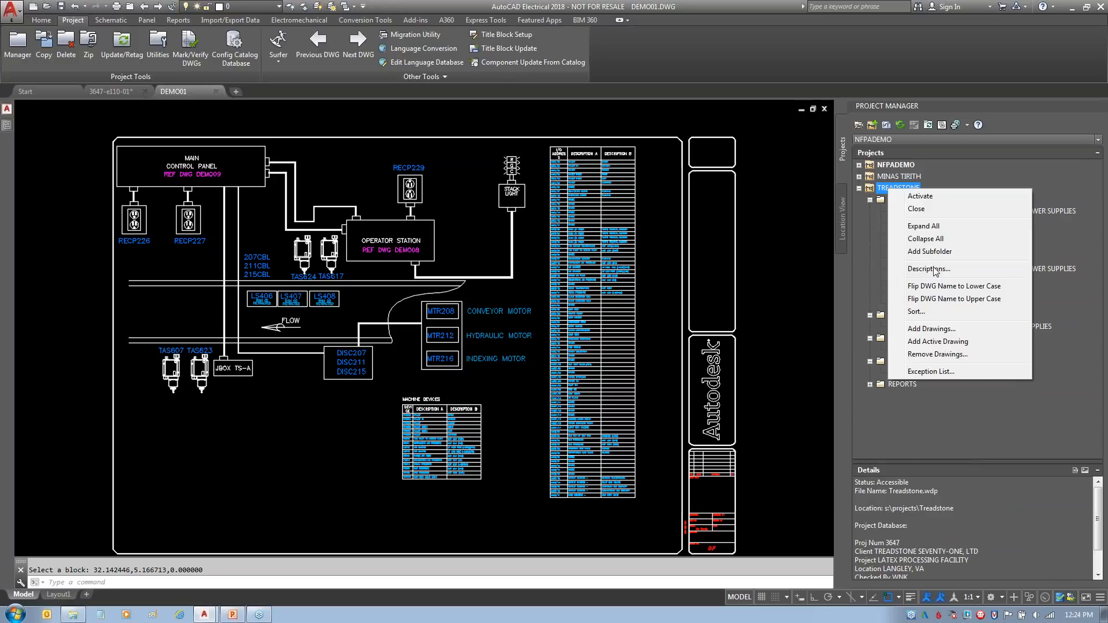
pyautogui.click(918, 196)
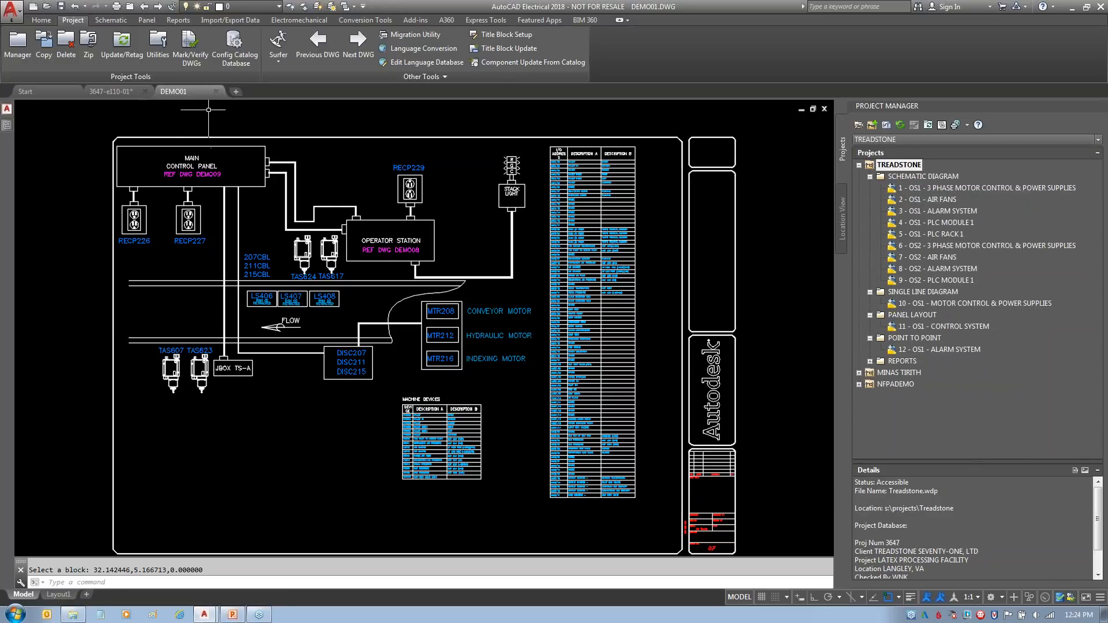
pyautogui.click(216, 91)
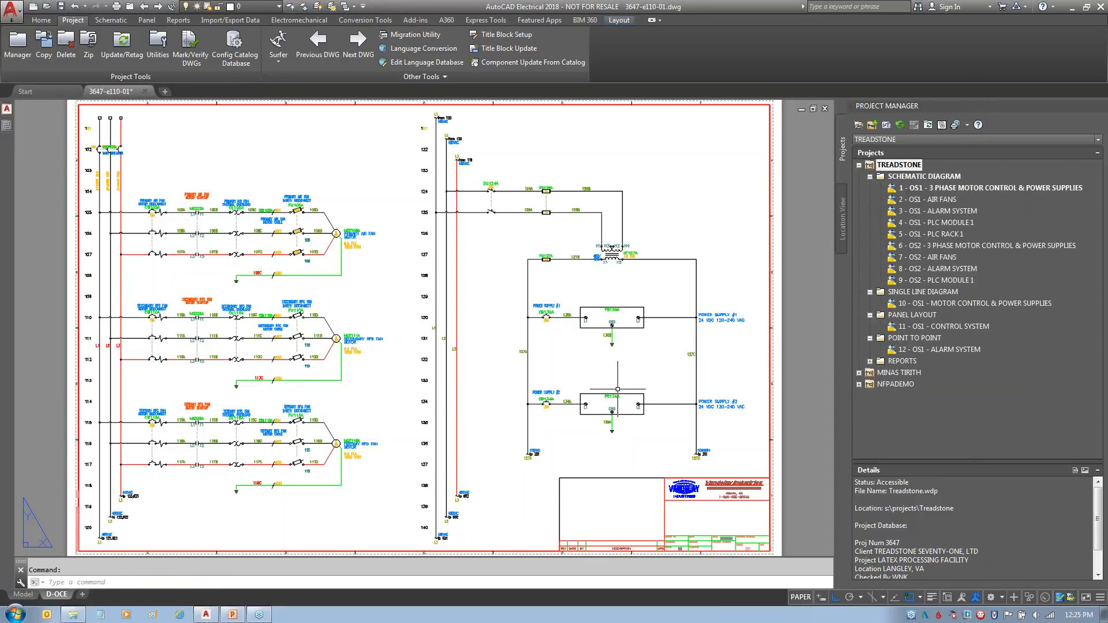
# - Open Title Block Setup for drawing 3647-e110-01 and compare the WDT file method with the WD_TB attribute method
pyautogui.click(502, 34)
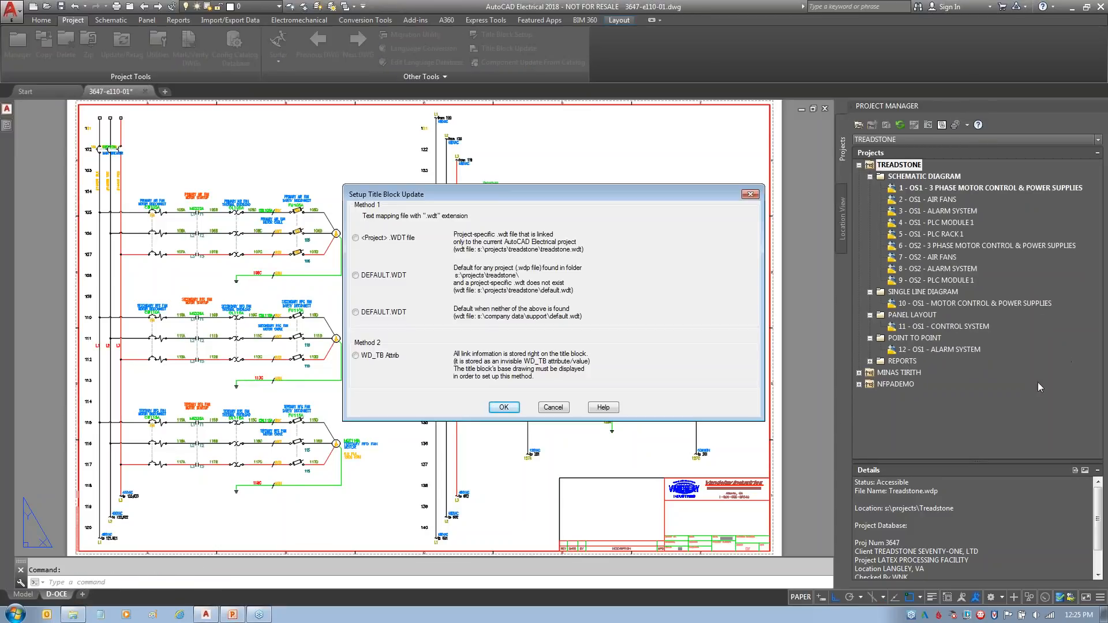
pyautogui.moveTo(352, 335); pyautogui.dragTo(429, 377)
pyautogui.moveTo(420, 338); pyautogui.dragTo(335, 382)
pyautogui.moveTo(357, 192); pyautogui.dragTo(355, 173)
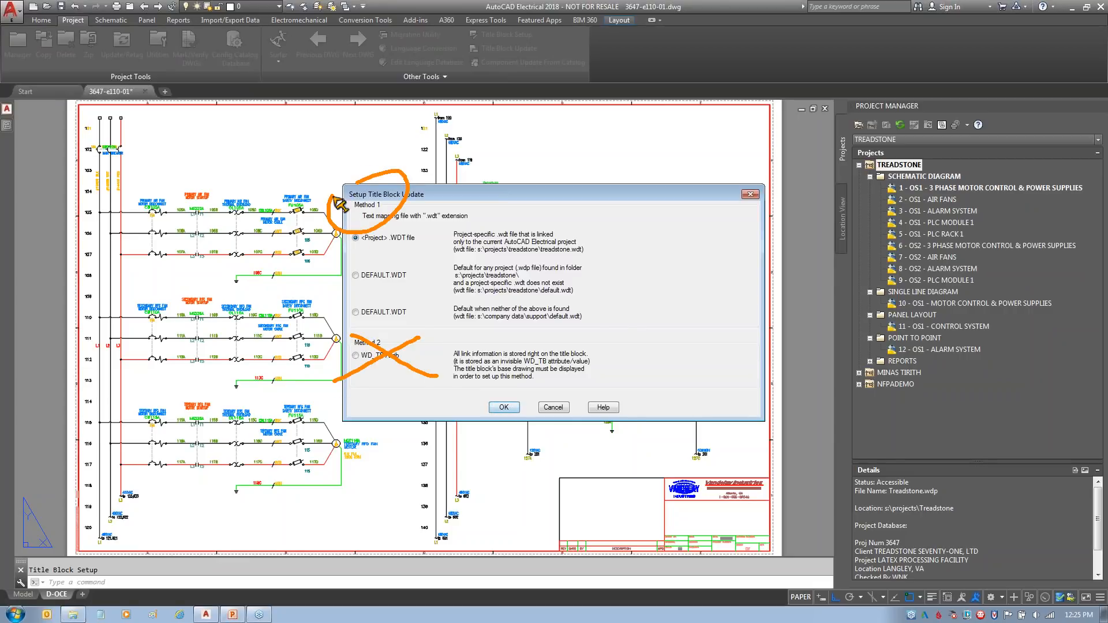
pyautogui.press('Escape')
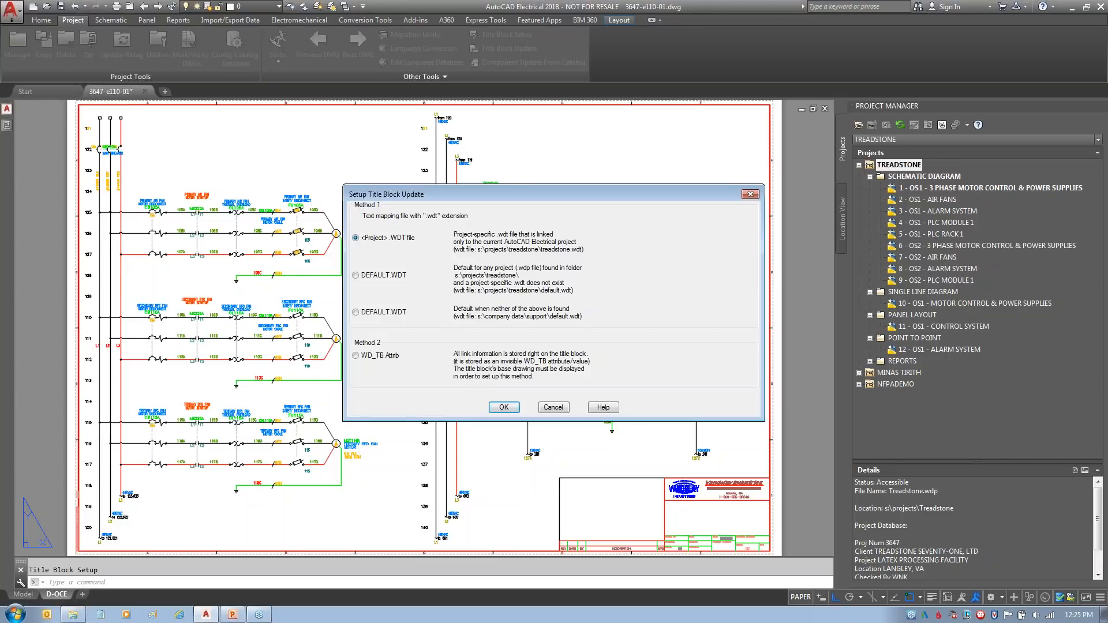
# - Examine the file locations of the project-specific WDT option and the project folder's DEFAULT.WDT option
pyautogui.moveTo(417, 236)
pyautogui.mouseDown()
pyautogui.moveTo(412, 276)
pyautogui.moveTo(451, 252)
pyautogui.mouseUp()
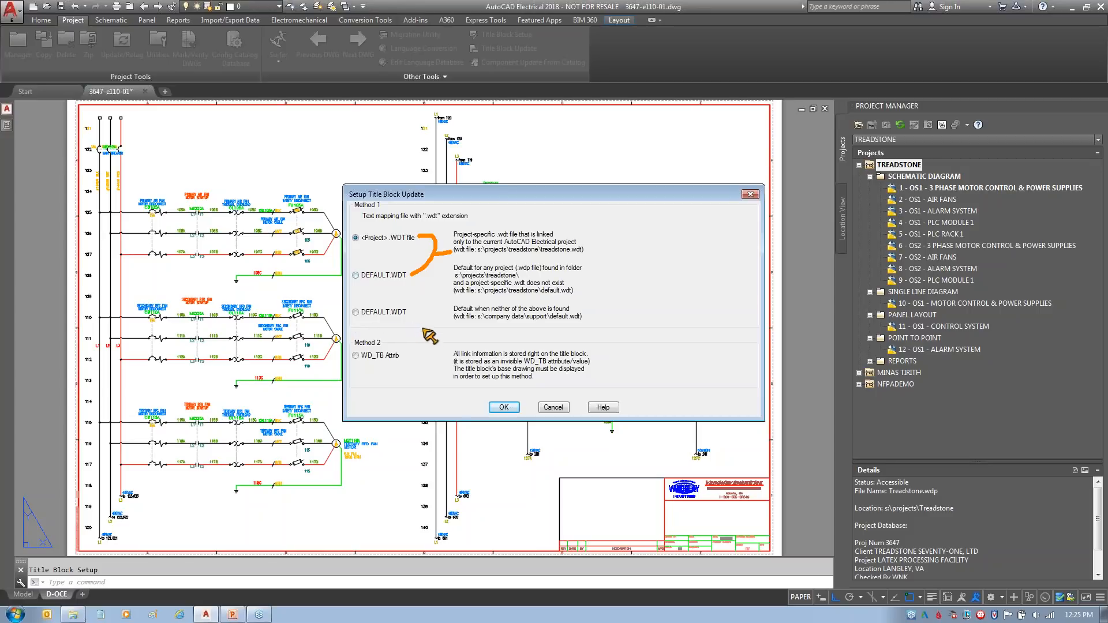
pyautogui.moveTo(352, 325)
pyautogui.mouseDown()
pyautogui.moveTo(424, 315)
pyautogui.moveTo(349, 293)
pyautogui.moveTo(336, 312)
pyautogui.moveTo(359, 327)
pyautogui.mouseUp()
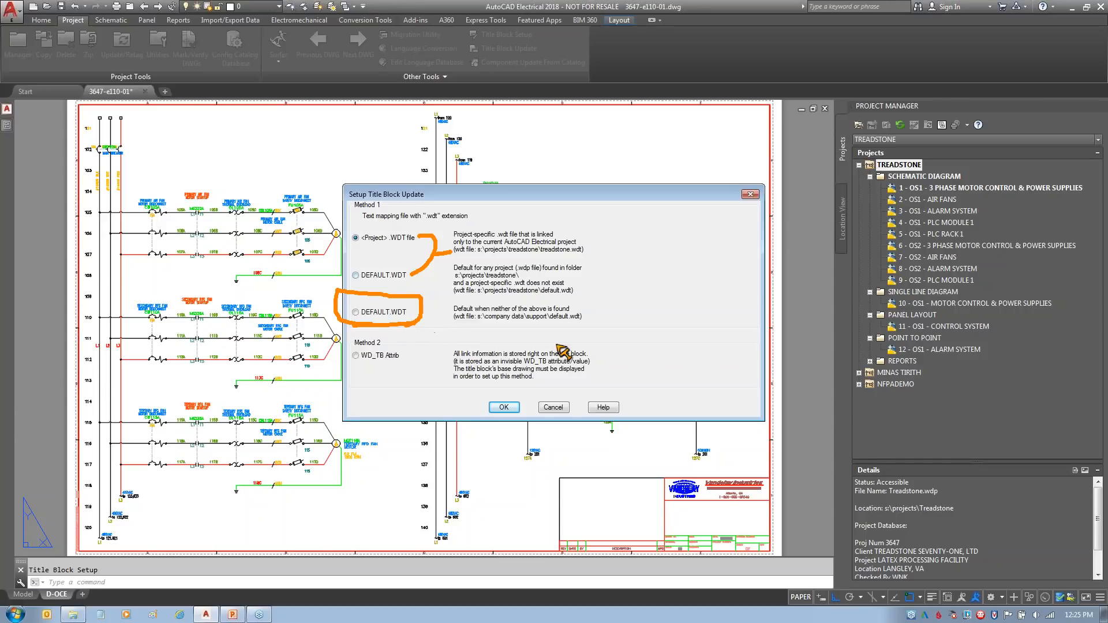
pyautogui.moveTo(451, 252); pyautogui.dragTo(516, 191)
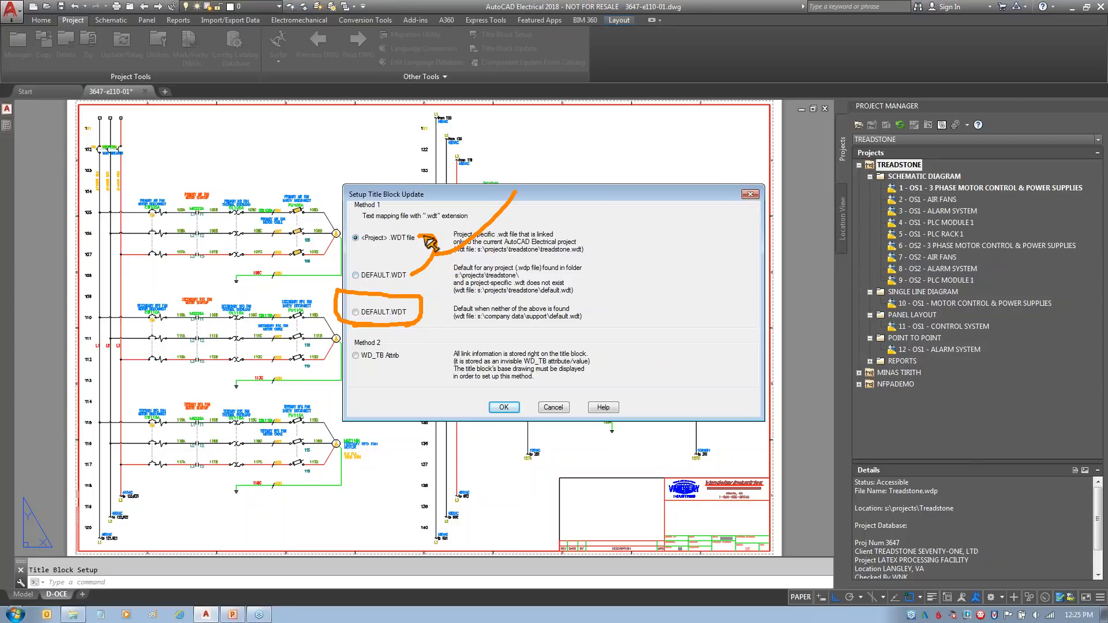
pyautogui.moveTo(573, 293); pyautogui.dragTo(539, 297)
pyautogui.moveTo(540, 257); pyautogui.dragTo(582, 253)
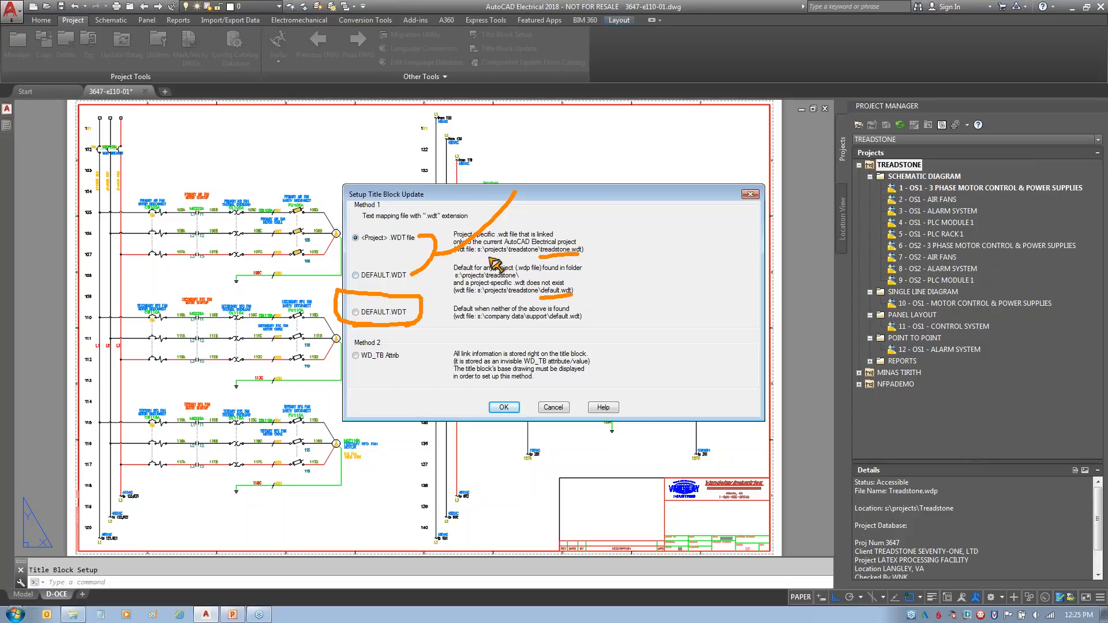
pyautogui.moveTo(478, 254); pyautogui.dragTo(540, 254)
pyautogui.moveTo(481, 299); pyautogui.dragTo(540, 299)
pyautogui.moveTo(349, 276); pyautogui.dragTo(433, 267)
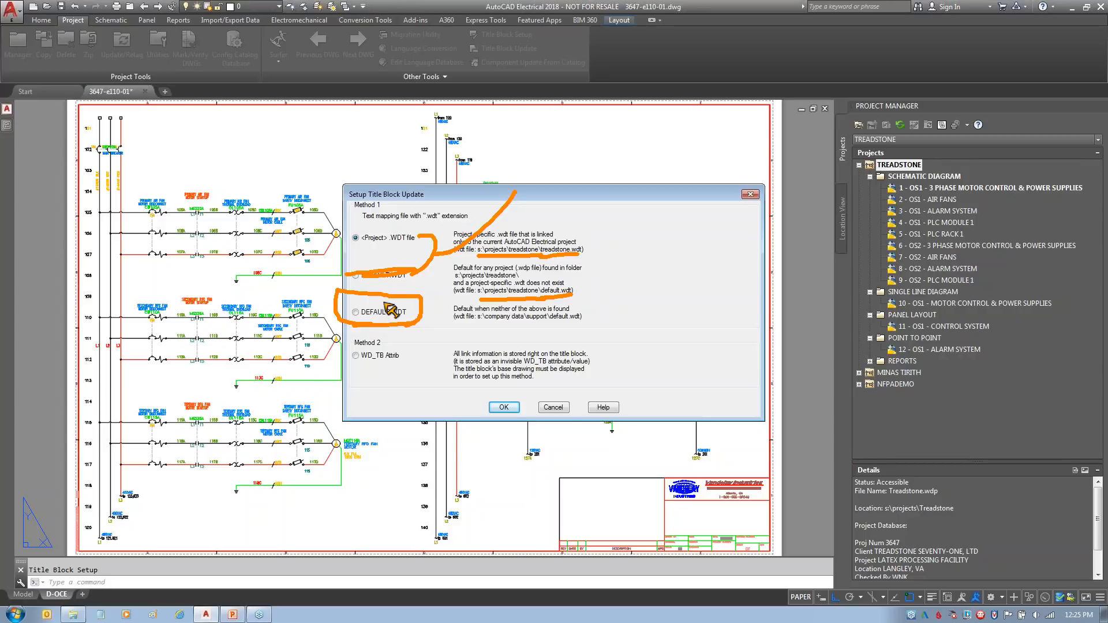
pyautogui.moveTo(386, 294); pyautogui.dragTo(386, 274)
pyautogui.moveTo(350, 238); pyautogui.dragTo(306, 225)
pyautogui.moveTo(346, 325); pyautogui.dragTo(263, 263)
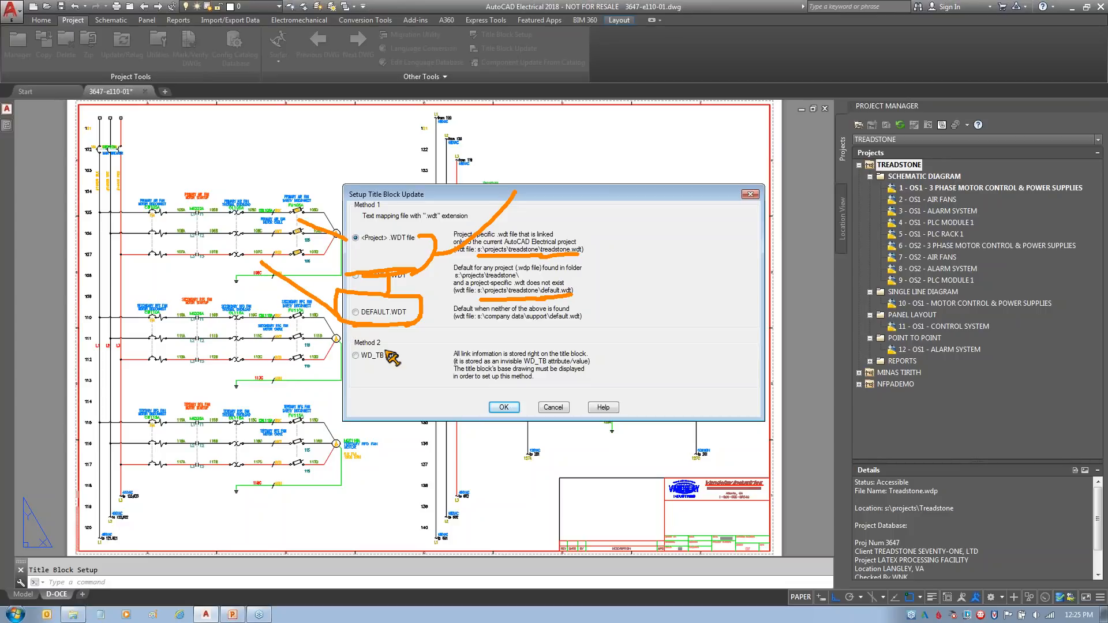
pyautogui.press('Escape')
# - Examine the DEFAULT.WDT option stored in s:\company data\support
pyautogui.moveTo(355, 324)
pyautogui.mouseDown()
pyautogui.moveTo(422, 324)
pyautogui.moveTo(416, 303)
pyautogui.moveTo(339, 320)
pyautogui.moveTo(346, 326)
pyautogui.mouseUp()
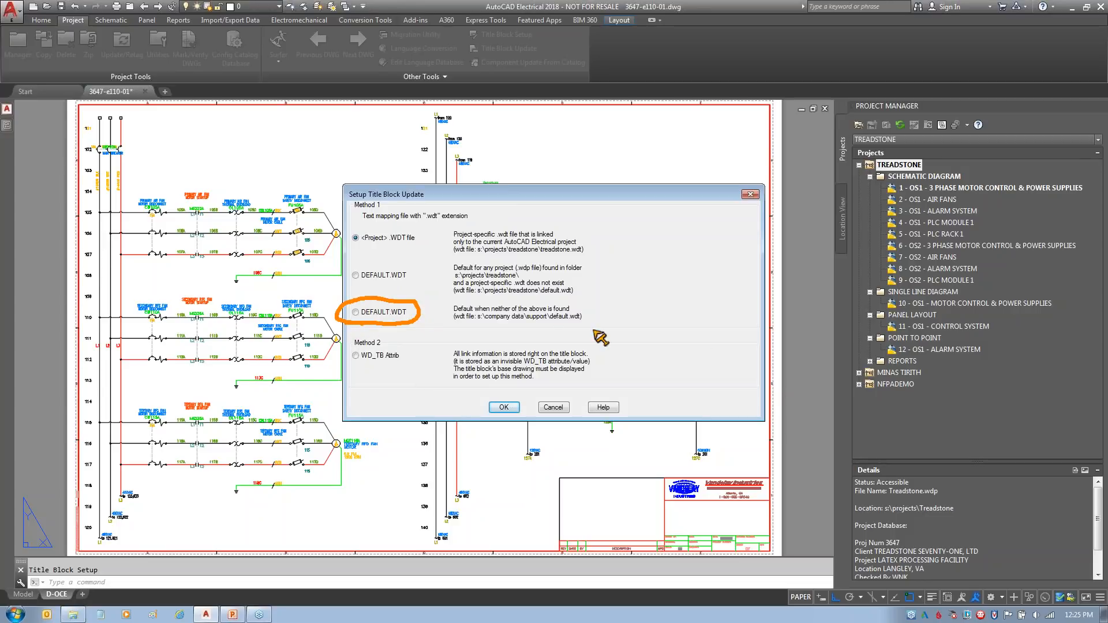
pyautogui.moveTo(477, 325)
pyautogui.mouseDown()
pyautogui.moveTo(595, 323)
pyautogui.moveTo(594, 301)
pyautogui.mouseUp()
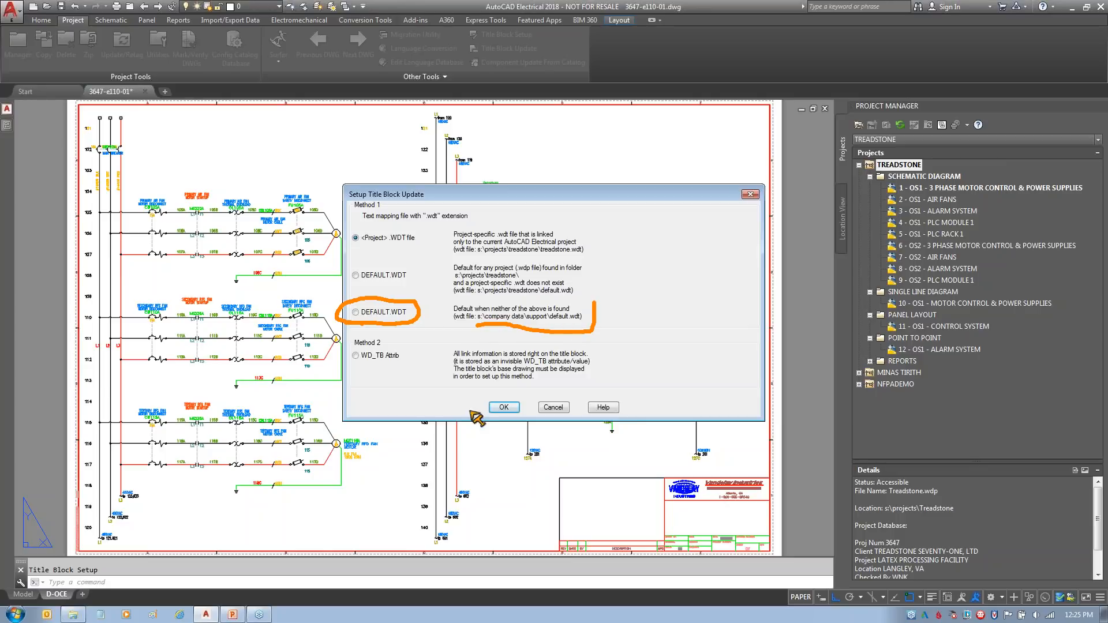
pyautogui.press('Escape')
# - Switch to Windows Explorer, open default.wdt from the S drive's Company Data\Support folder, examine its contents in Notepad, and close it
pyautogui.click(68, 619)
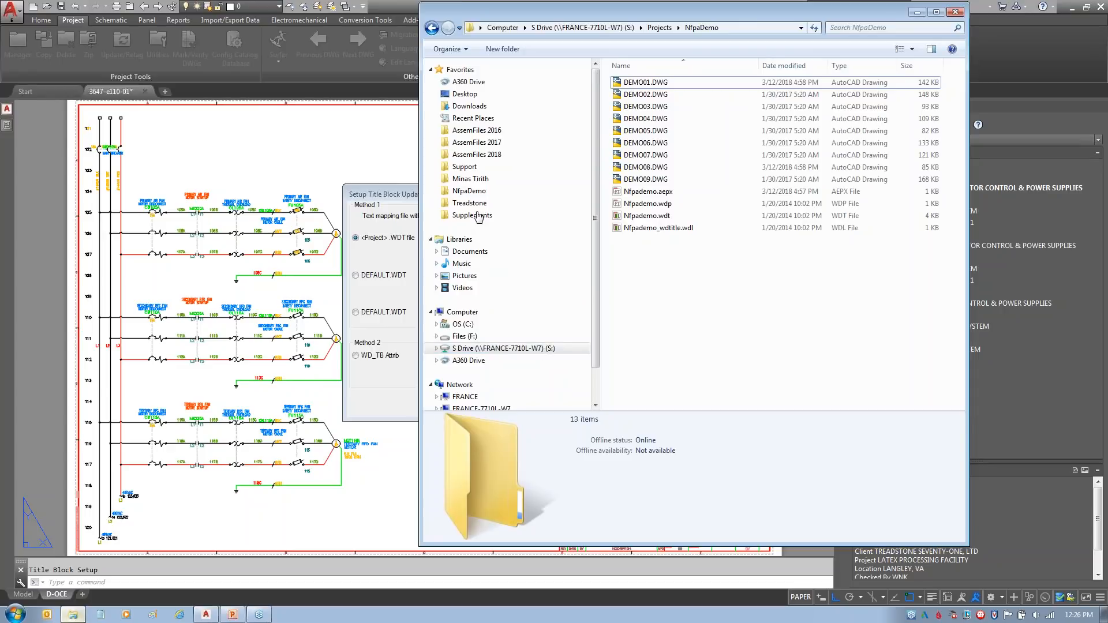
pyautogui.click(468, 166)
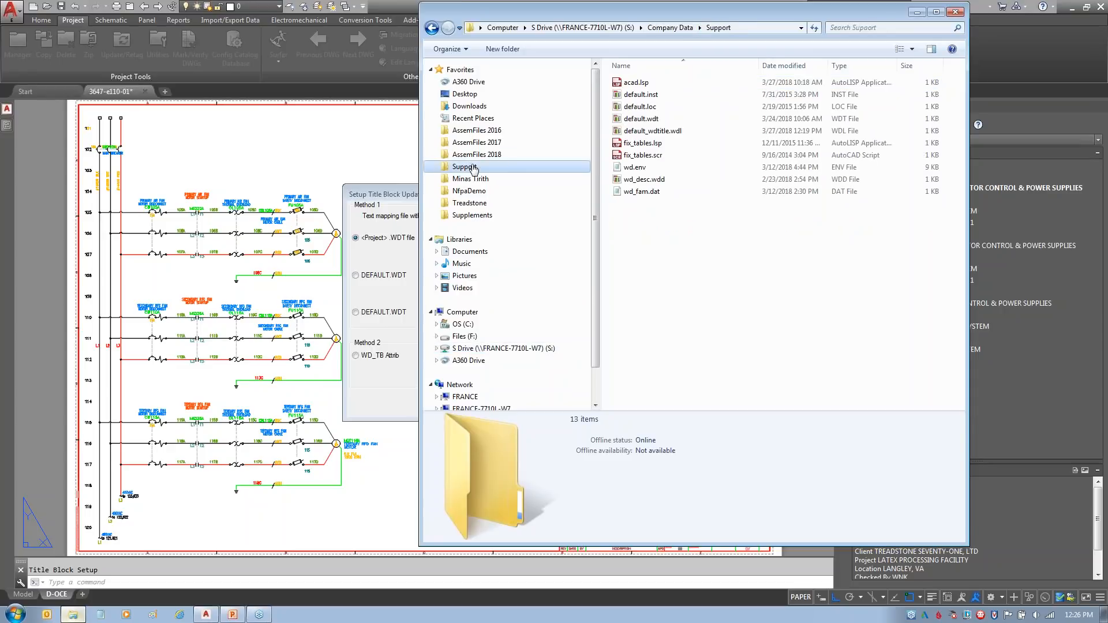
pyautogui.click(615, 119)
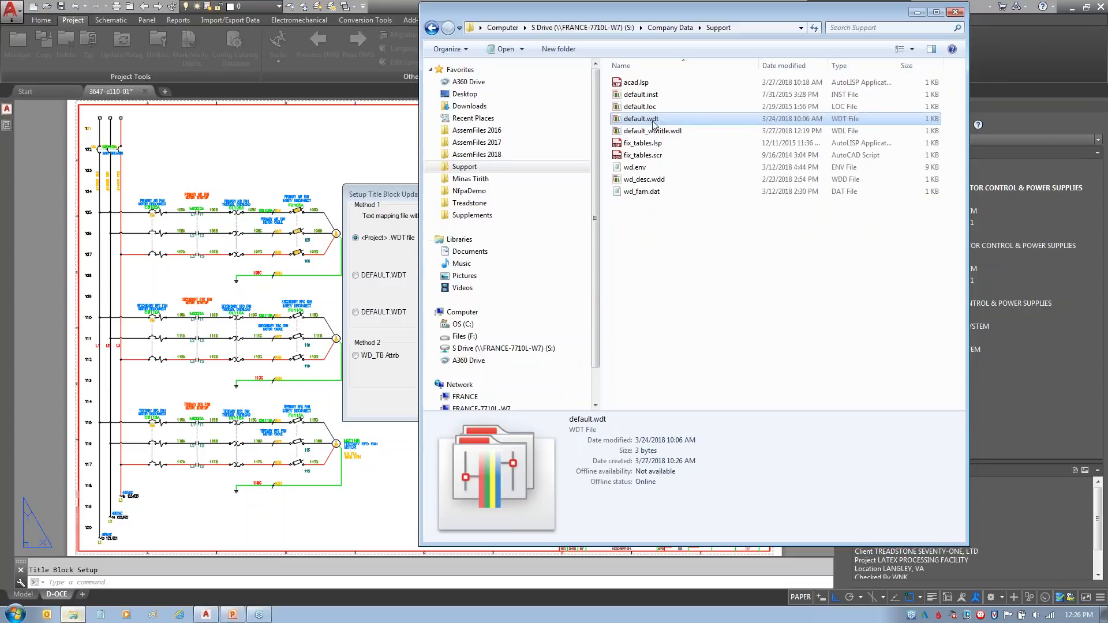
pyautogui.doubleClick(654, 119)
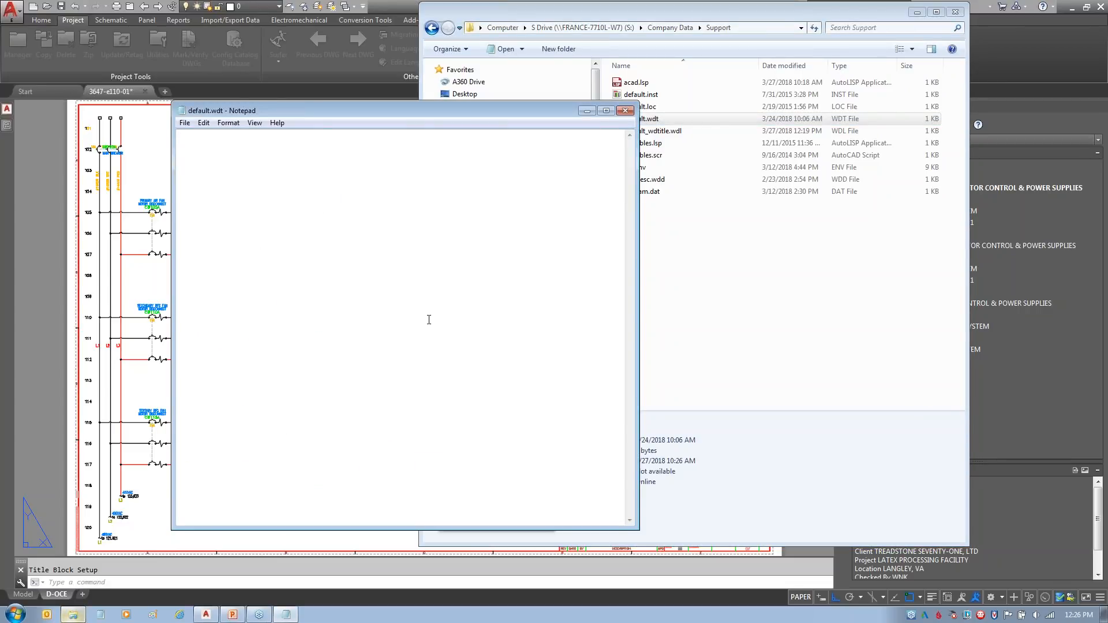
pyautogui.click(625, 112)
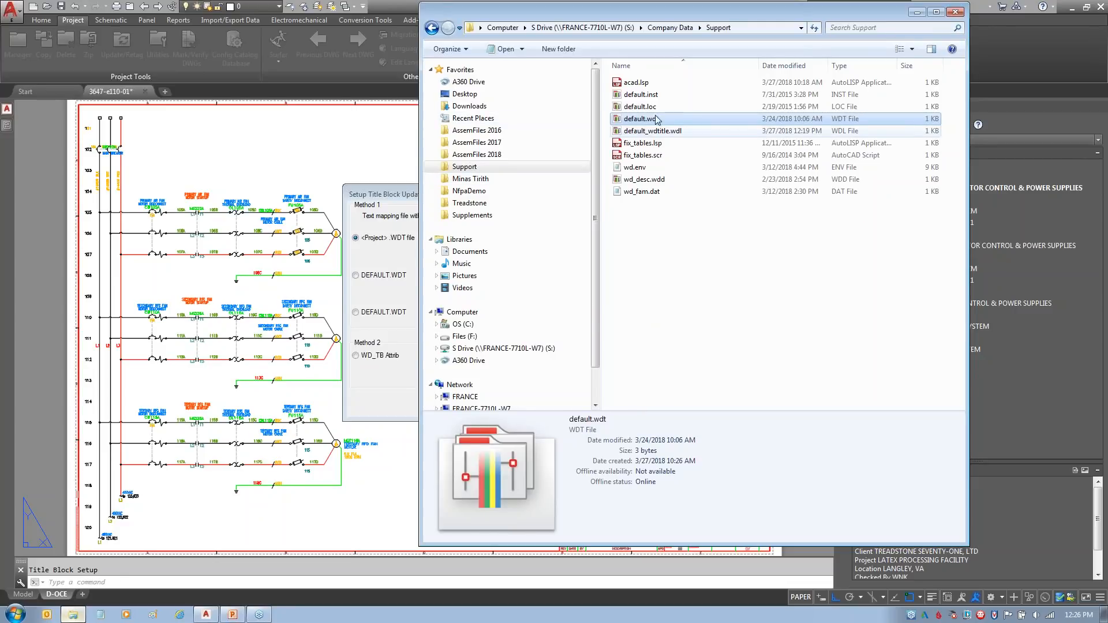
# - Return to AutoCAD Electrical, choose the DEFAULT.WDT option stored in s:\company data\support, and overwrite the existing mapping file
pyautogui.click(389, 385)
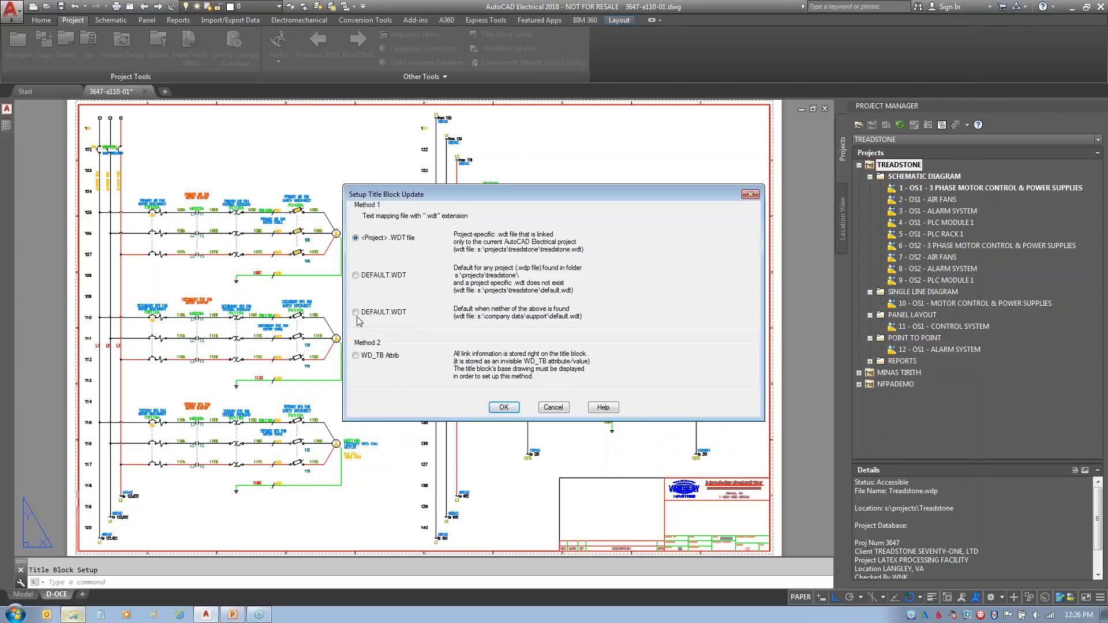
pyautogui.click(510, 411)
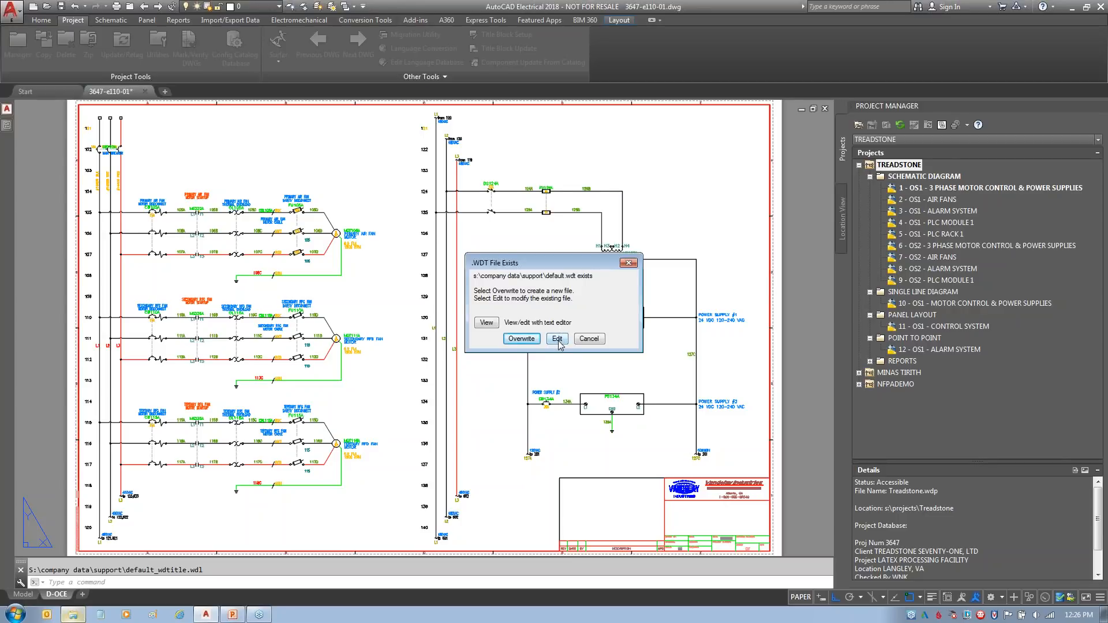
pyautogui.click(522, 339)
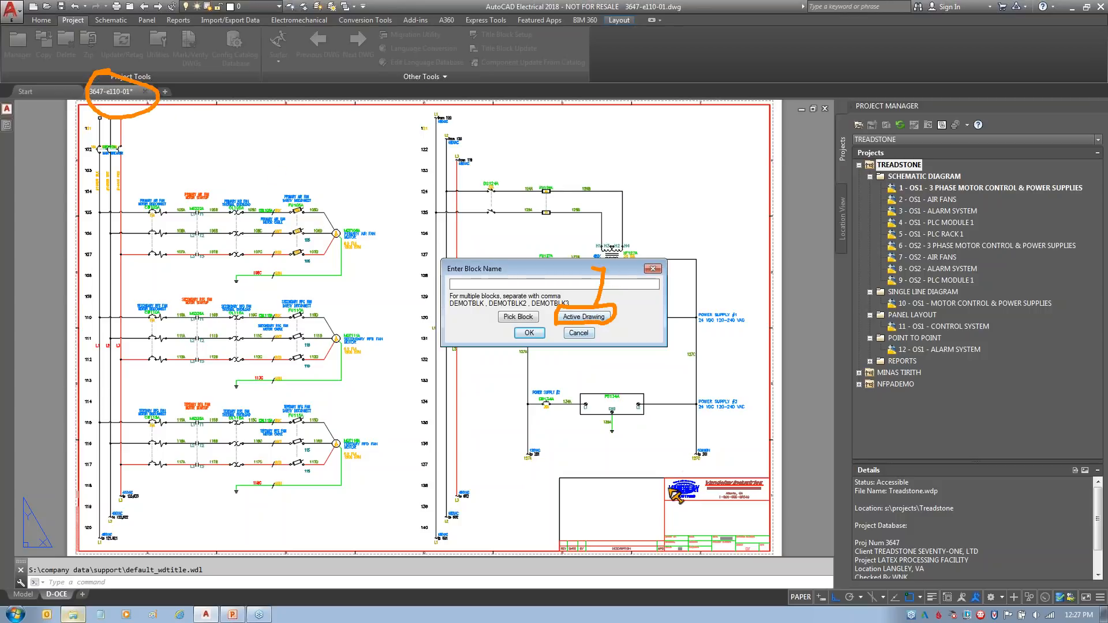
# - Pick the title block in the drawing to supply block name Tblk-D, add Tblk-B after a comma, and accept both names
pyautogui.click(519, 316)
pyautogui.click(681, 548)
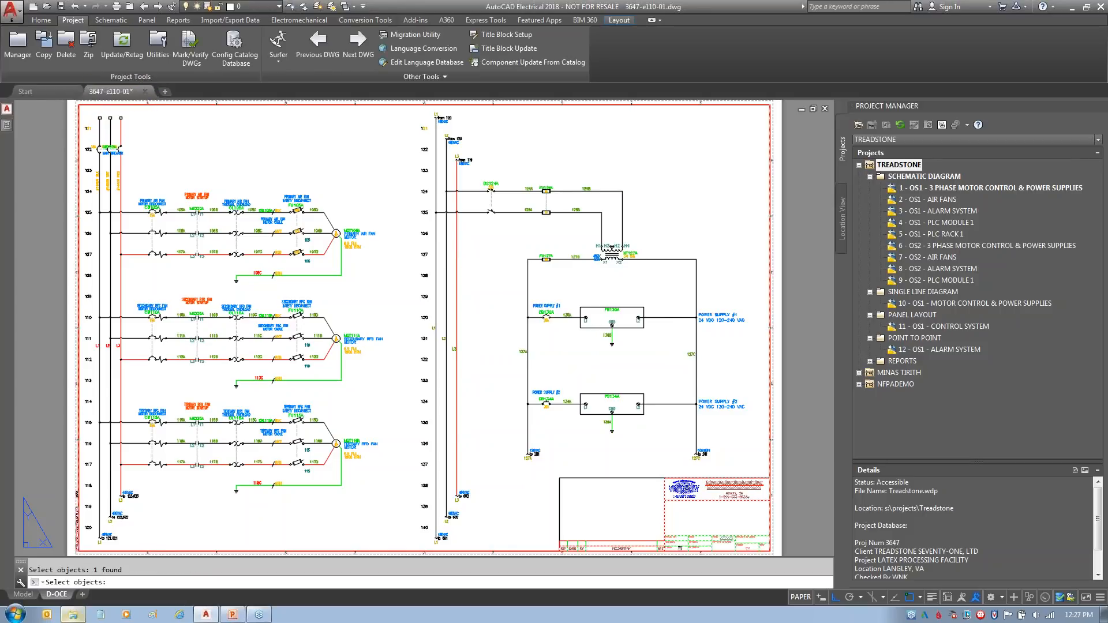
pyautogui.press('Return')
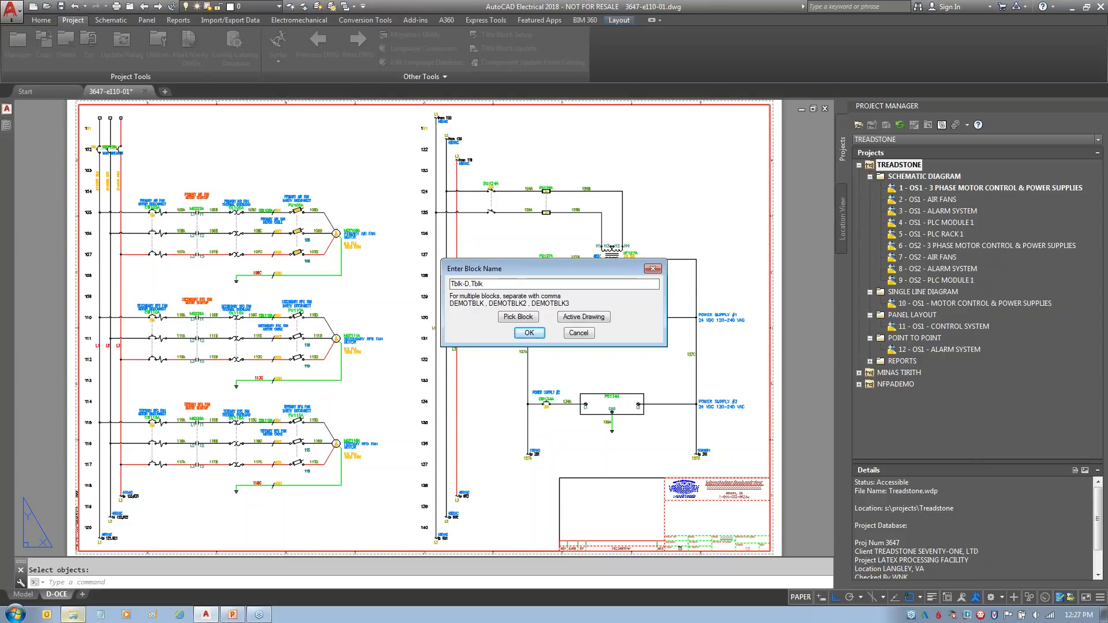
pyautogui.write('-B')
pyautogui.click(529, 333)
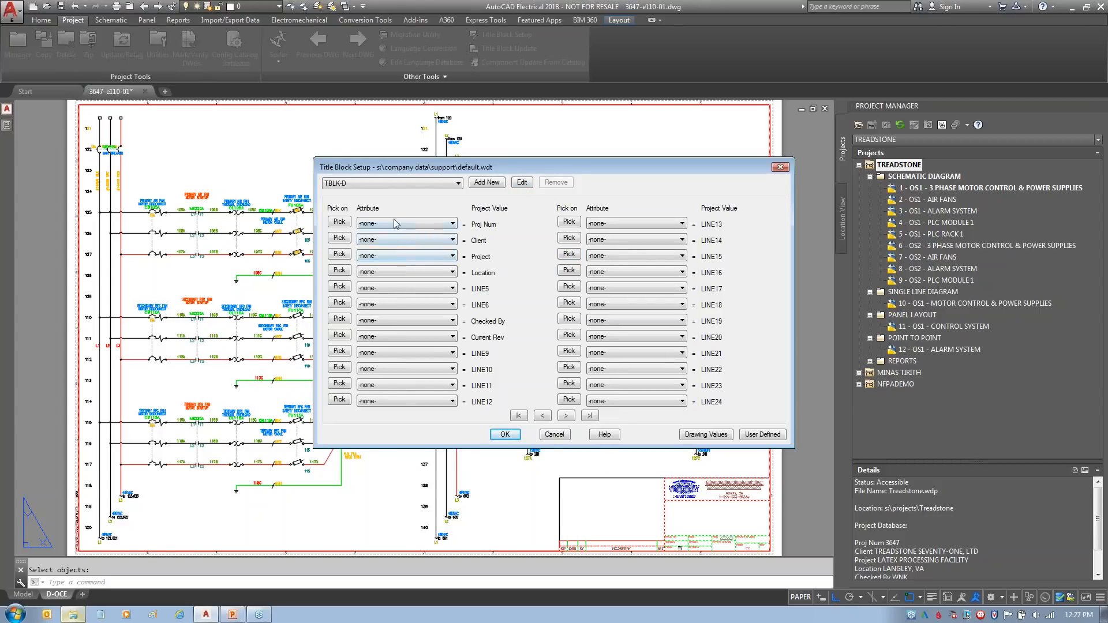
pyautogui.moveTo(391, 215); pyautogui.dragTo(363, 187)
pyautogui.moveTo(503, 222)
pyautogui.mouseDown()
pyautogui.moveTo(518, 231)
pyautogui.moveTo(503, 269)
pyautogui.mouseUp()
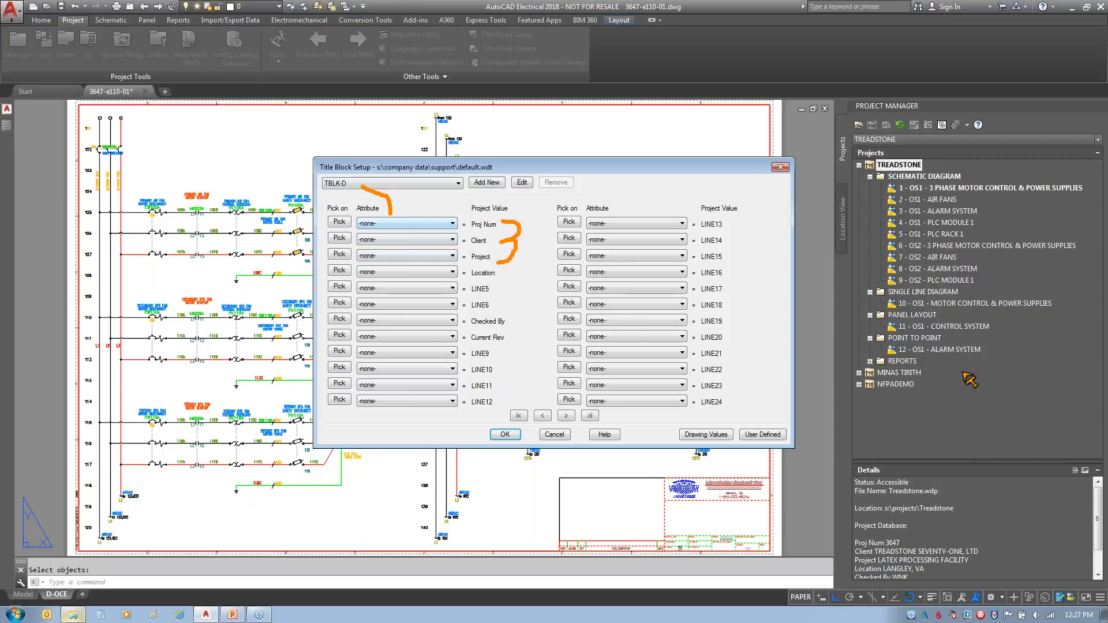
pyautogui.moveTo(456, 200)
pyautogui.mouseDown()
pyautogui.moveTo(470, 231)
pyautogui.moveTo(490, 184)
pyautogui.mouseUp()
pyautogui.moveTo(694, 423)
pyautogui.mouseDown()
pyautogui.moveTo(700, 458)
pyautogui.moveTo(669, 427)
pyautogui.mouseUp()
pyautogui.press('Escape')
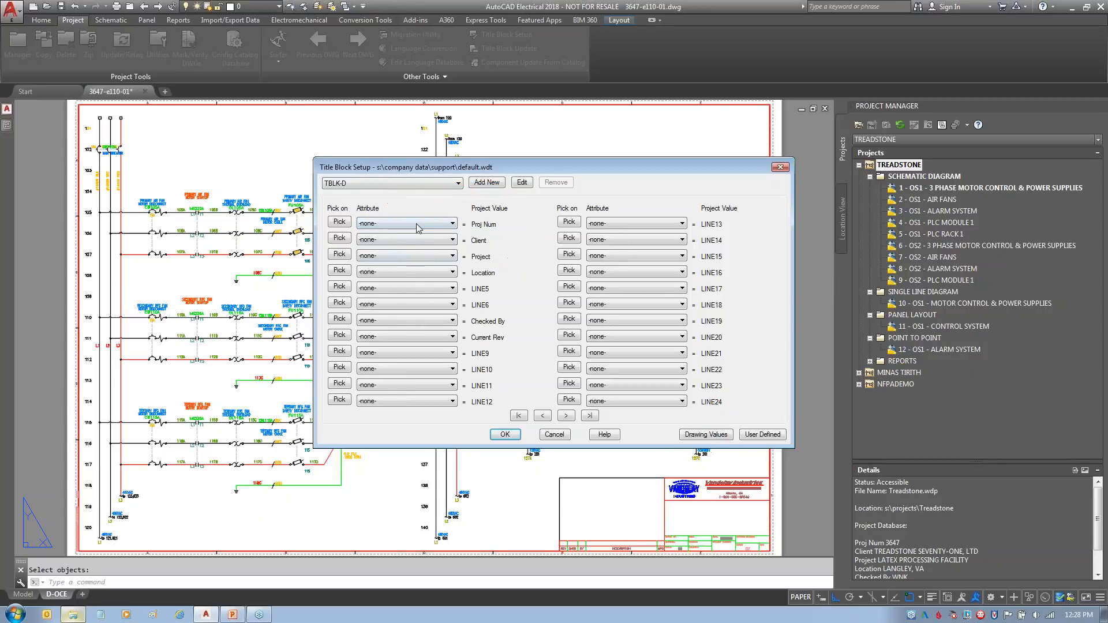
# - For TBLK-D, map attributes PROJNUM, CLIENT, PROJECT and LOCATION to the Proj Num, Client, Project and Location project values
pyautogui.click(417, 224)
pyautogui.click(431, 233)
pyautogui.click(431, 239)
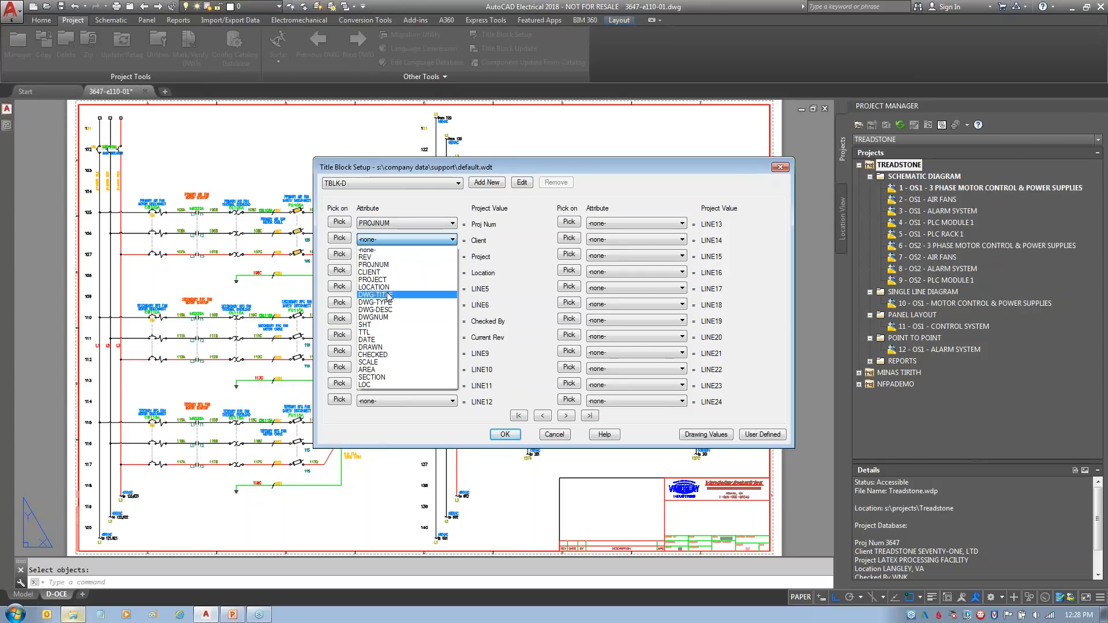
pyautogui.click(386, 272)
pyautogui.click(418, 256)
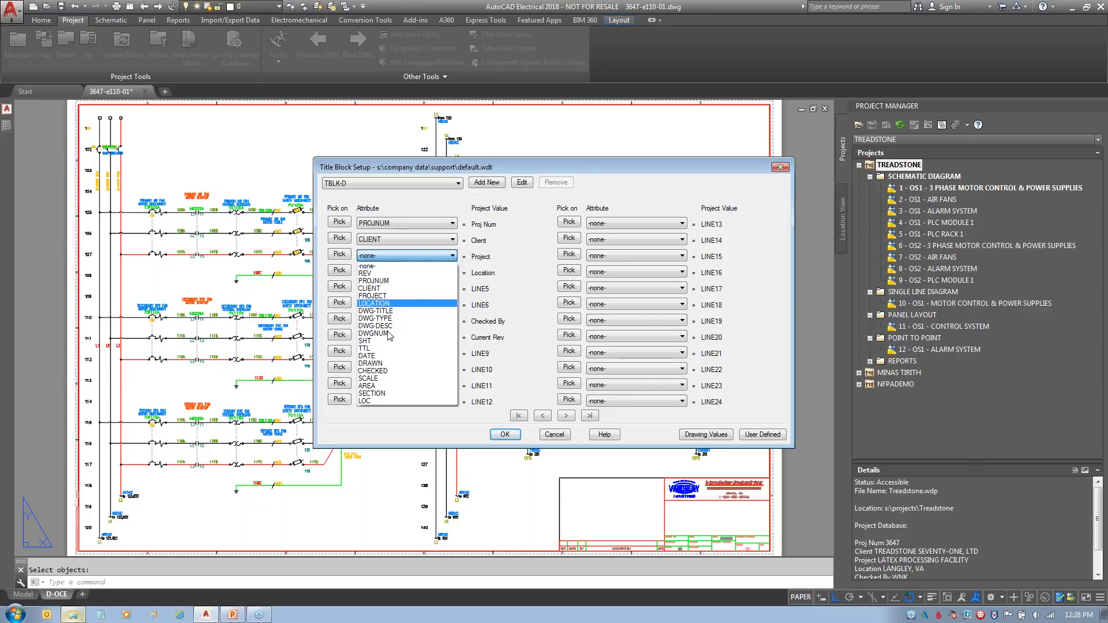
pyautogui.click(380, 296)
pyautogui.click(427, 272)
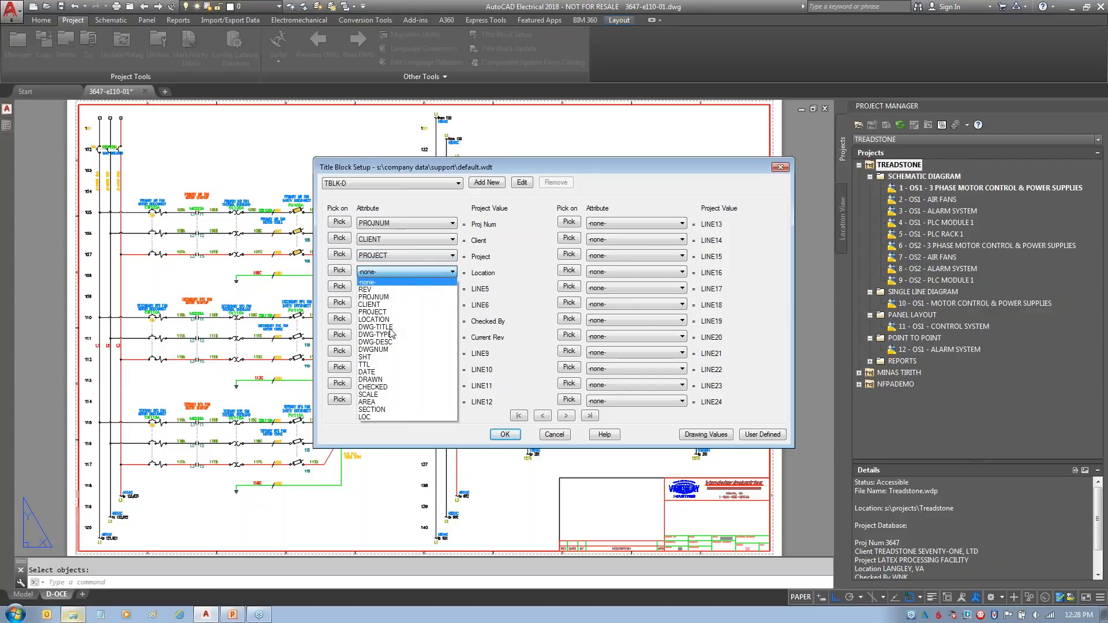
pyautogui.click(374, 319)
pyautogui.press('Tab')
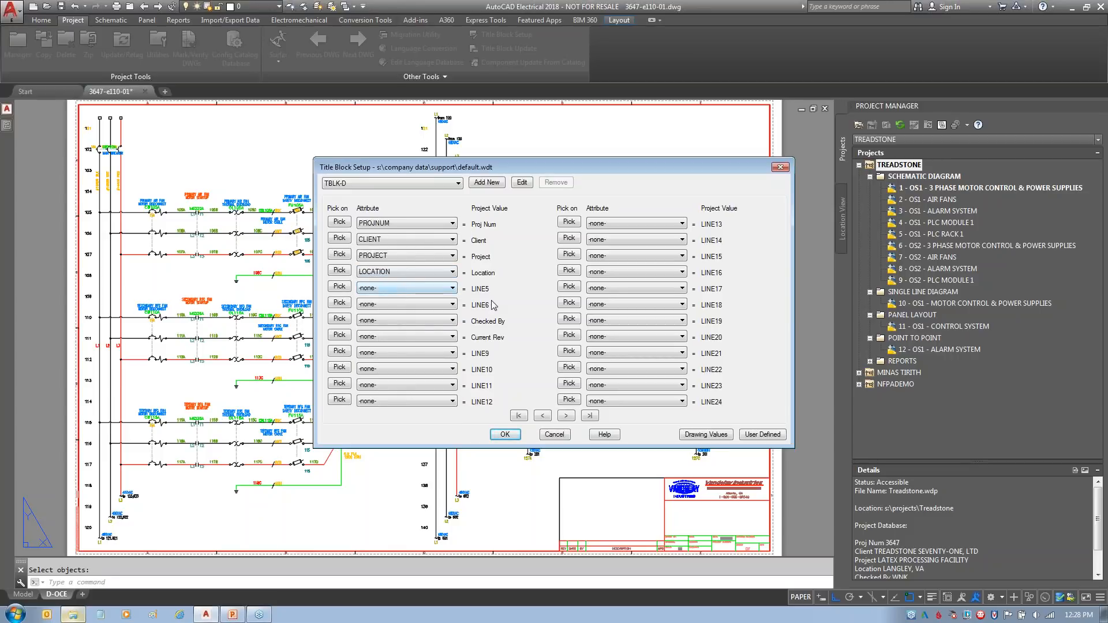
# - Map the CHECKED attribute to the Checked By project value and the REV attribute to Current Rev
pyautogui.click(424, 321)
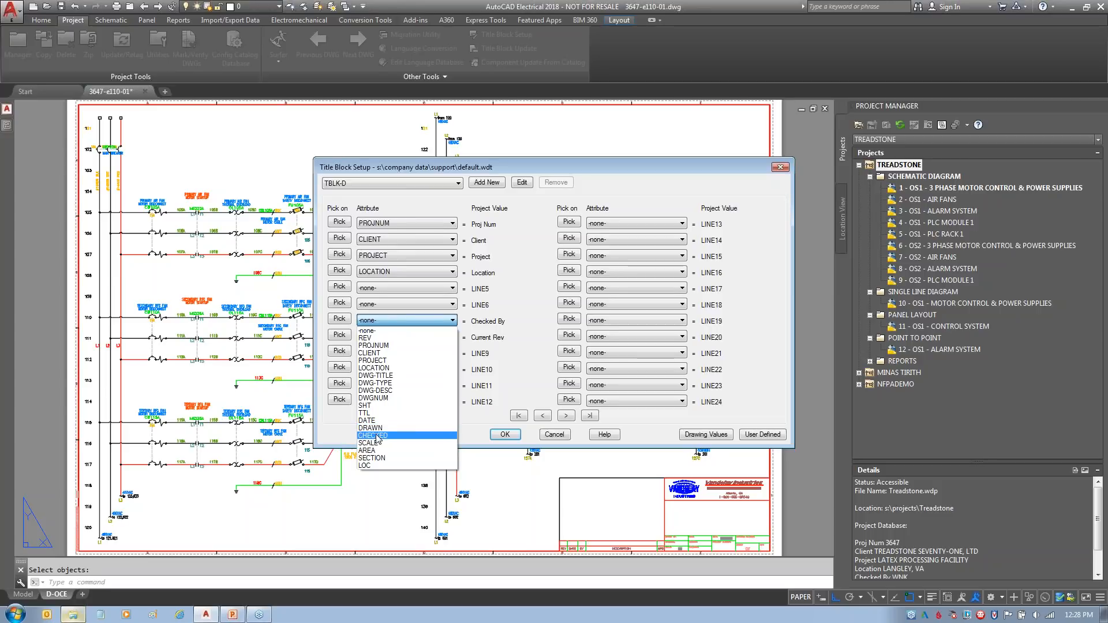
pyautogui.click(378, 436)
pyautogui.click(407, 336)
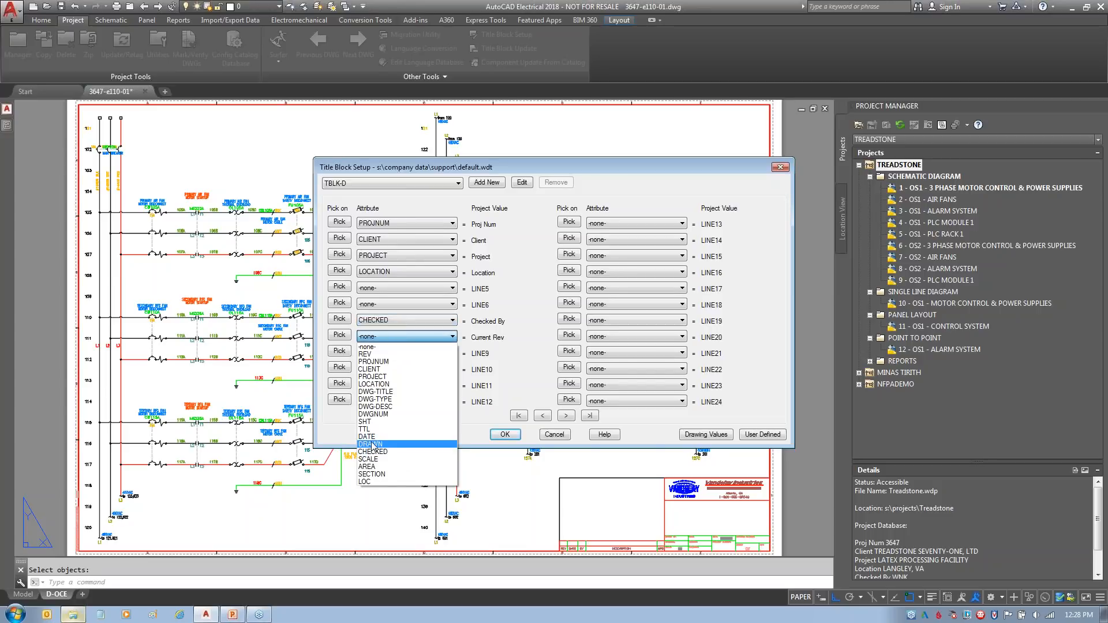
pyautogui.click(368, 354)
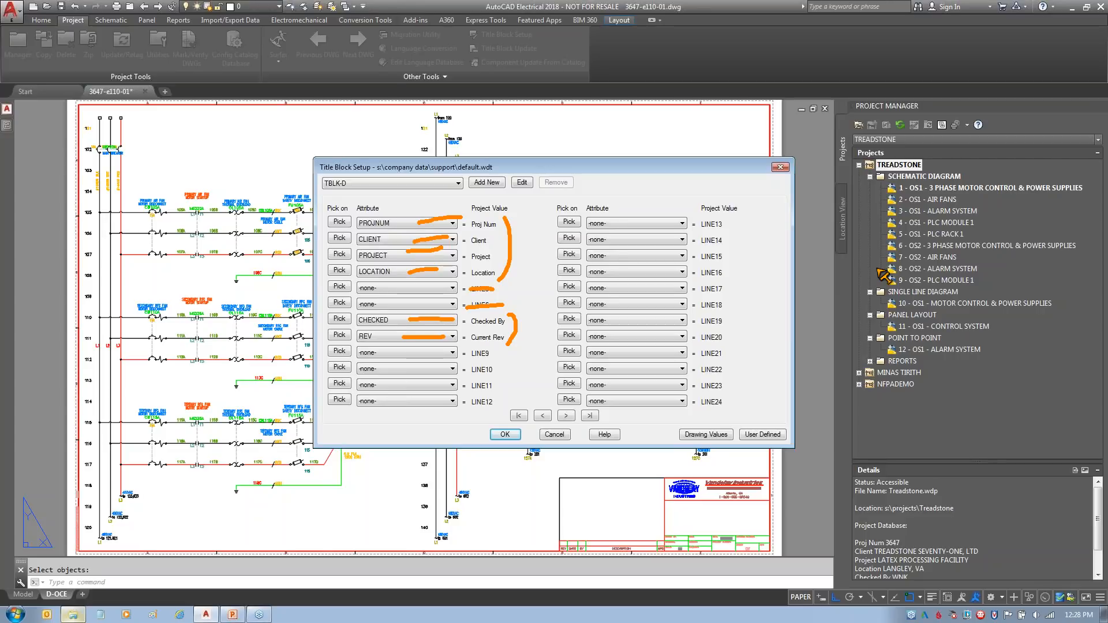
# - Open the drawing value assignments and map the DWGNUM attribute to Drawing (%D value)
pyautogui.click(706, 435)
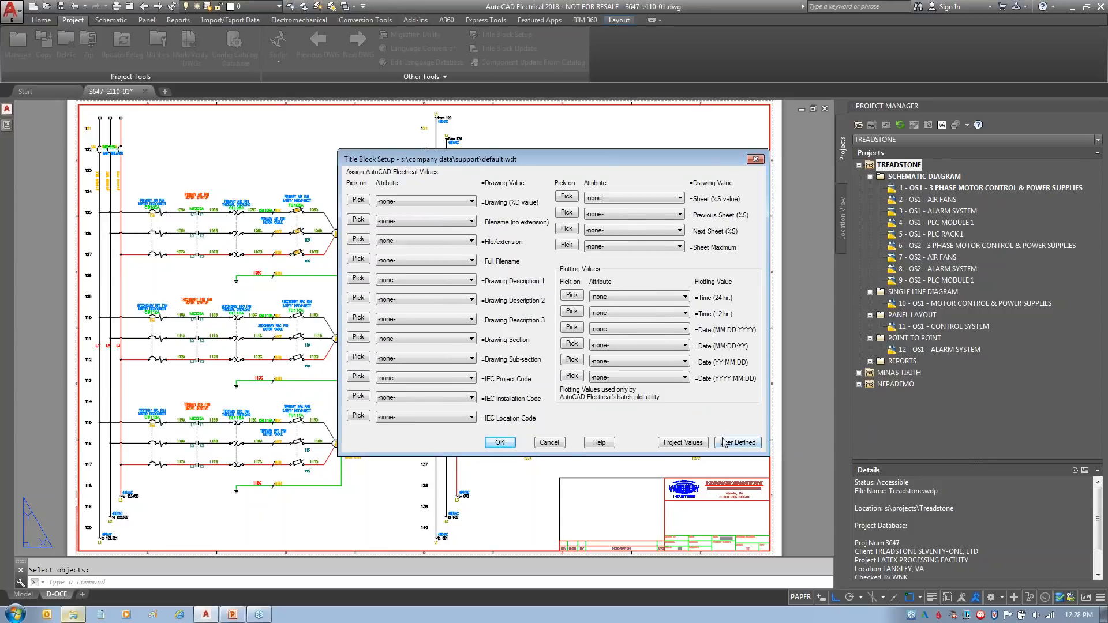
pyautogui.click(460, 202)
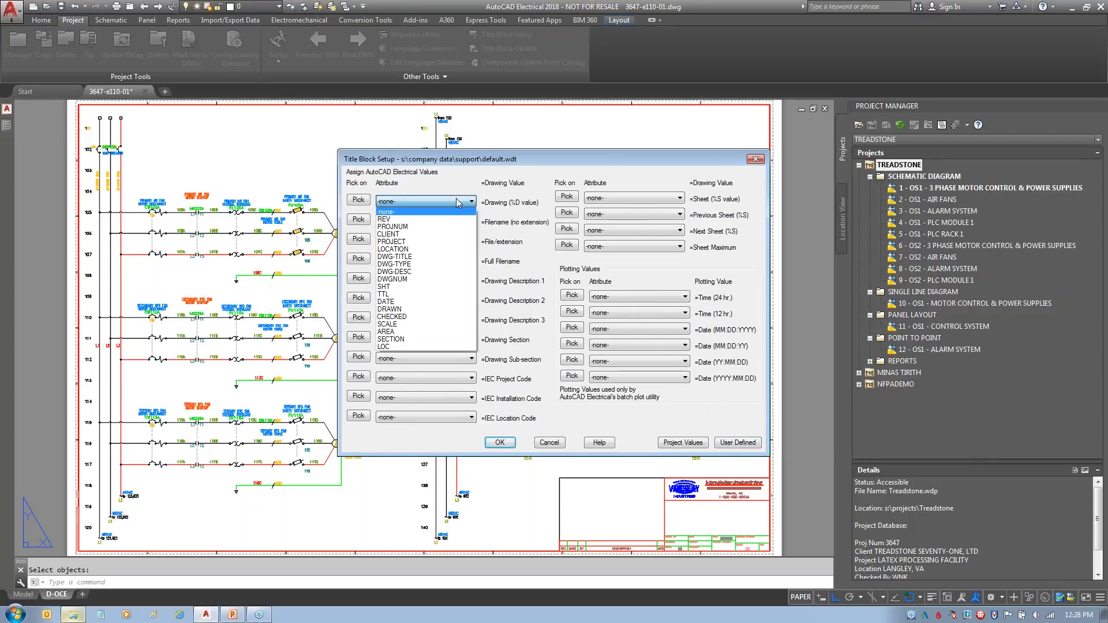
pyautogui.click(405, 279)
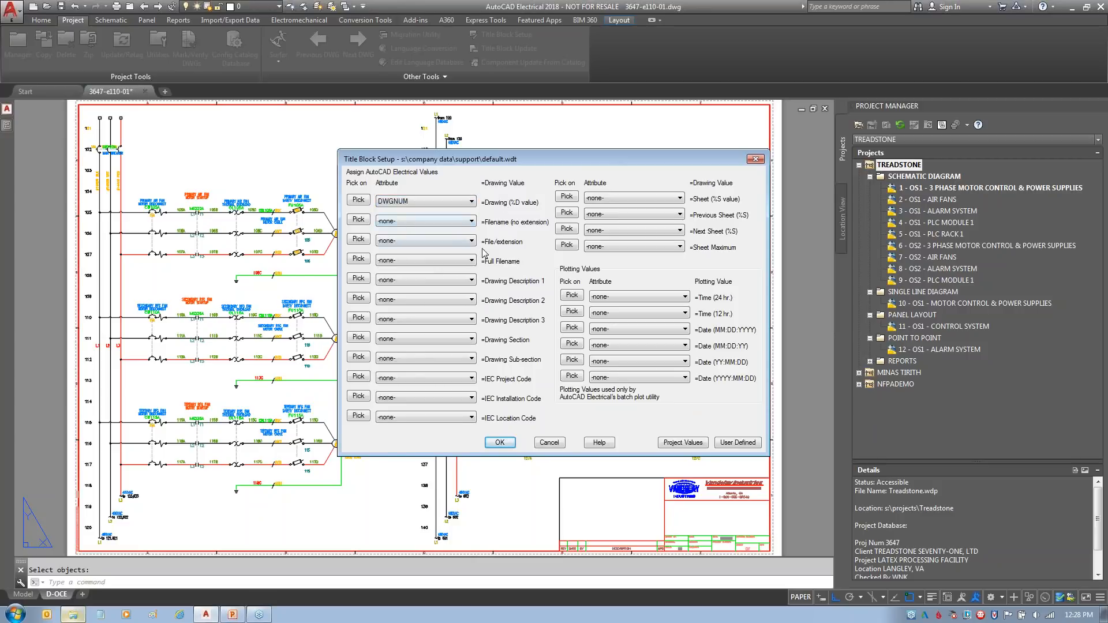
pyautogui.moveTo(484, 218); pyautogui.dragTo(482, 265)
pyautogui.moveTo(563, 258)
pyautogui.mouseDown()
pyautogui.moveTo(606, 369)
pyautogui.moveTo(595, 284)
pyautogui.mouseUp()
pyautogui.moveTo(51, 418)
pyautogui.mouseDown()
pyautogui.moveTo(109, 523)
pyautogui.moveTo(41, 427)
pyautogui.mouseUp()
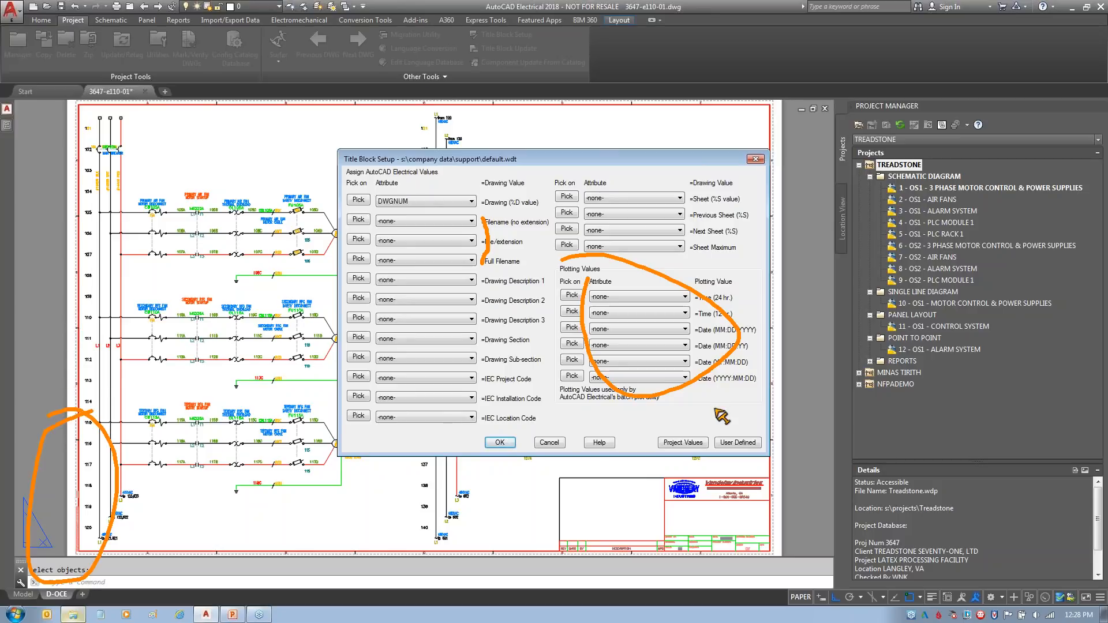
pyautogui.moveTo(345, 261); pyautogui.dragTo(78, 453)
pyautogui.press('Escape')
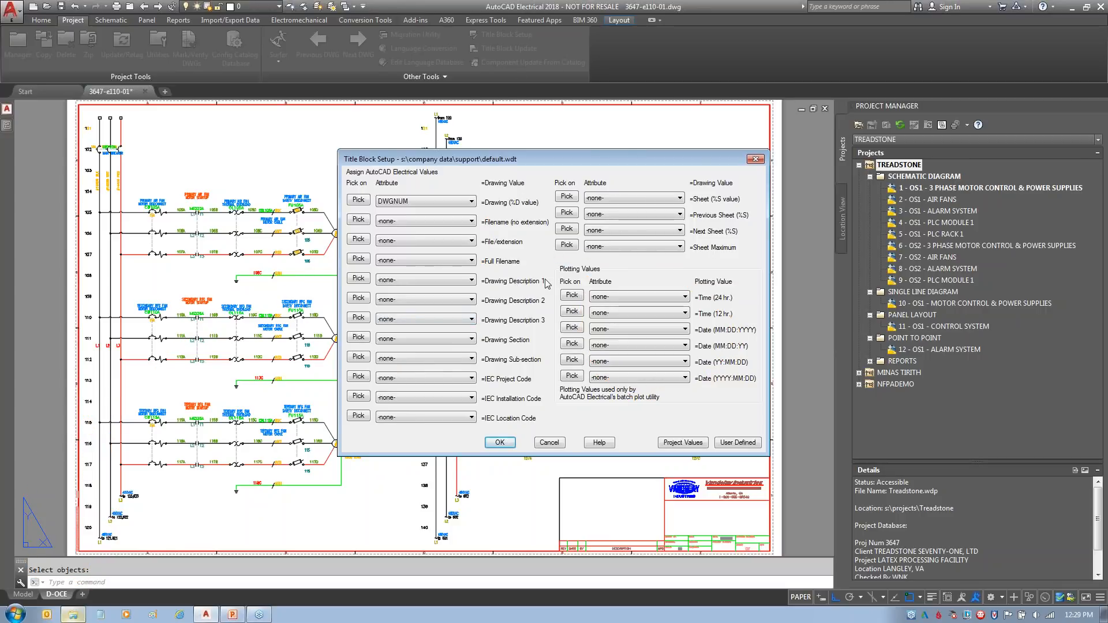
# - Map attributes DWG-TITLE, DWG-TYPE and DWG-DESC to Drawing Description 1, 2 and 3 respectively
pyautogui.click(457, 281)
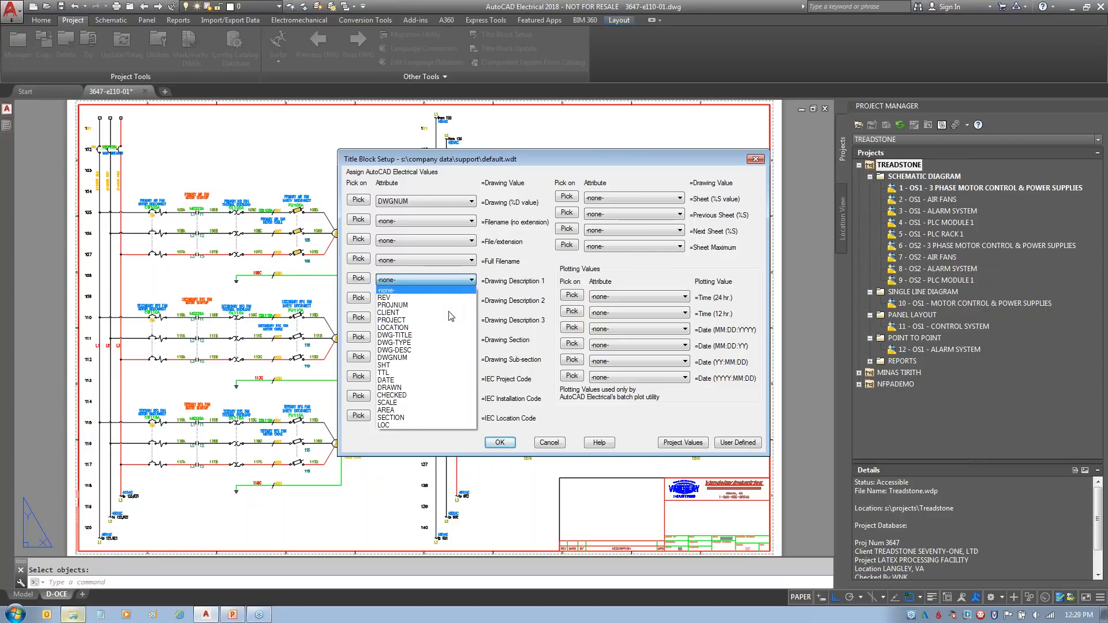
pyautogui.click(448, 335)
pyautogui.click(457, 299)
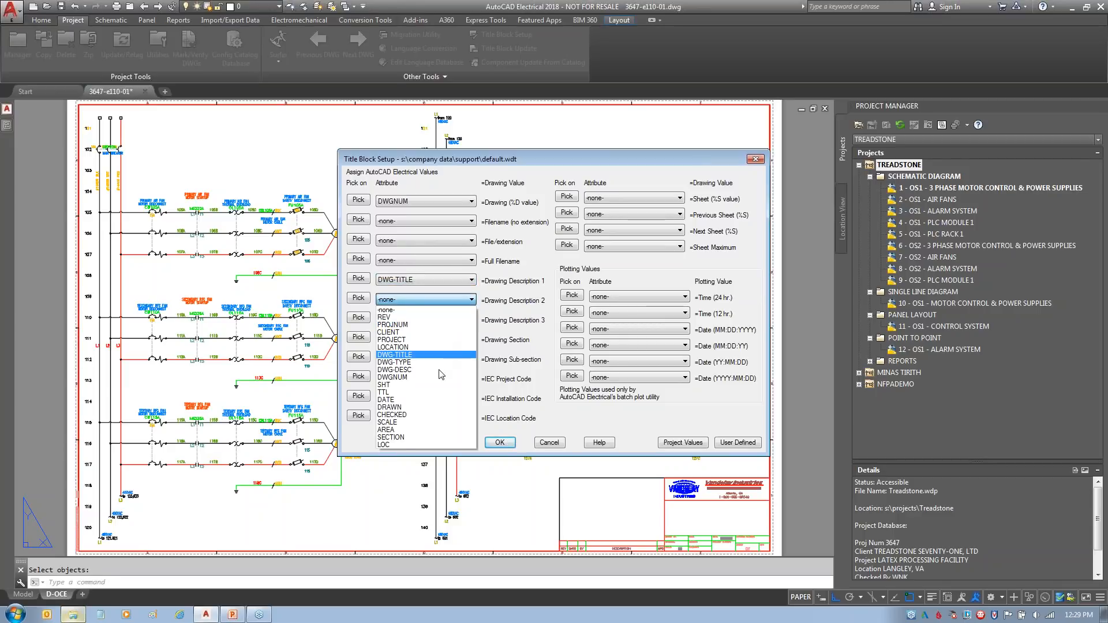
pyautogui.click(437, 363)
pyautogui.click(444, 319)
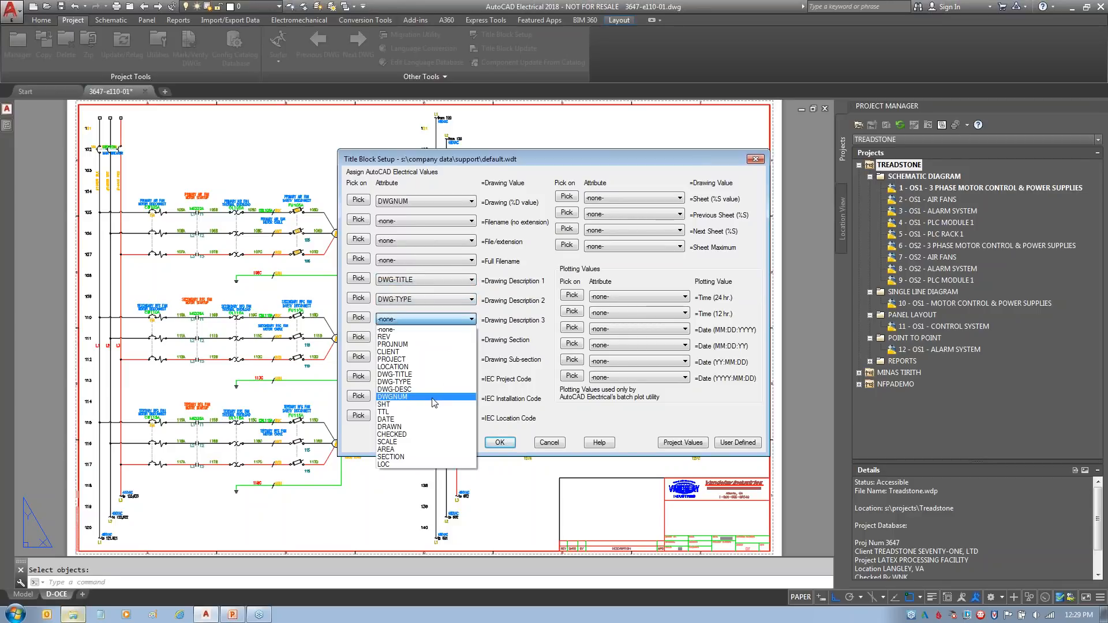
pyautogui.click(425, 389)
# - Map the AREA attribute to Drawing Section and the SECTION attribute to Drawing Sub-section
pyautogui.click(447, 341)
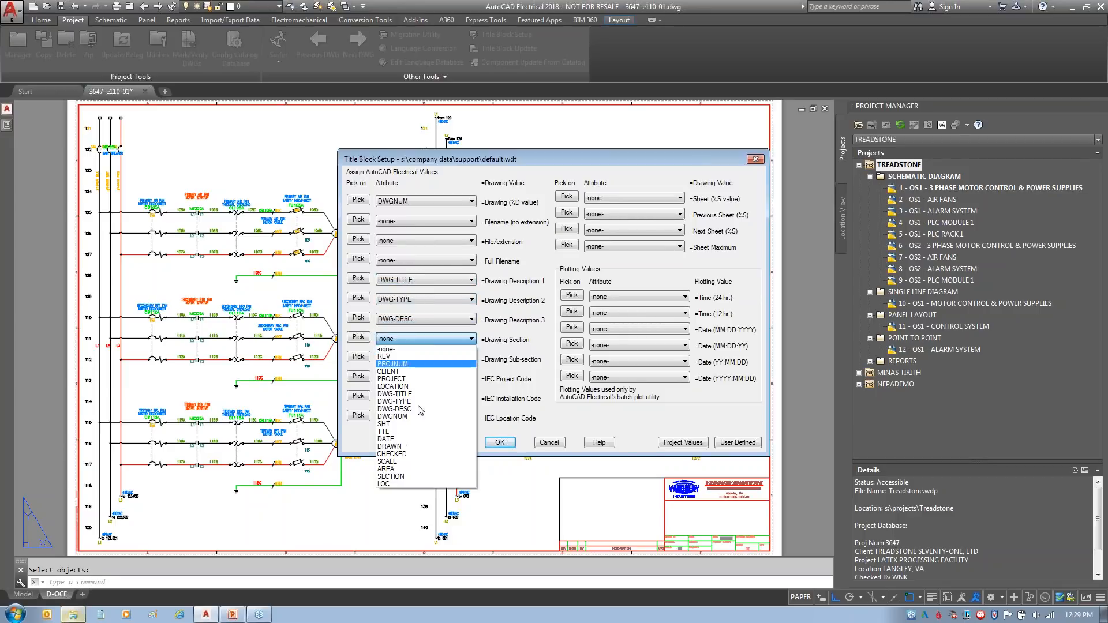
pyautogui.click(390, 469)
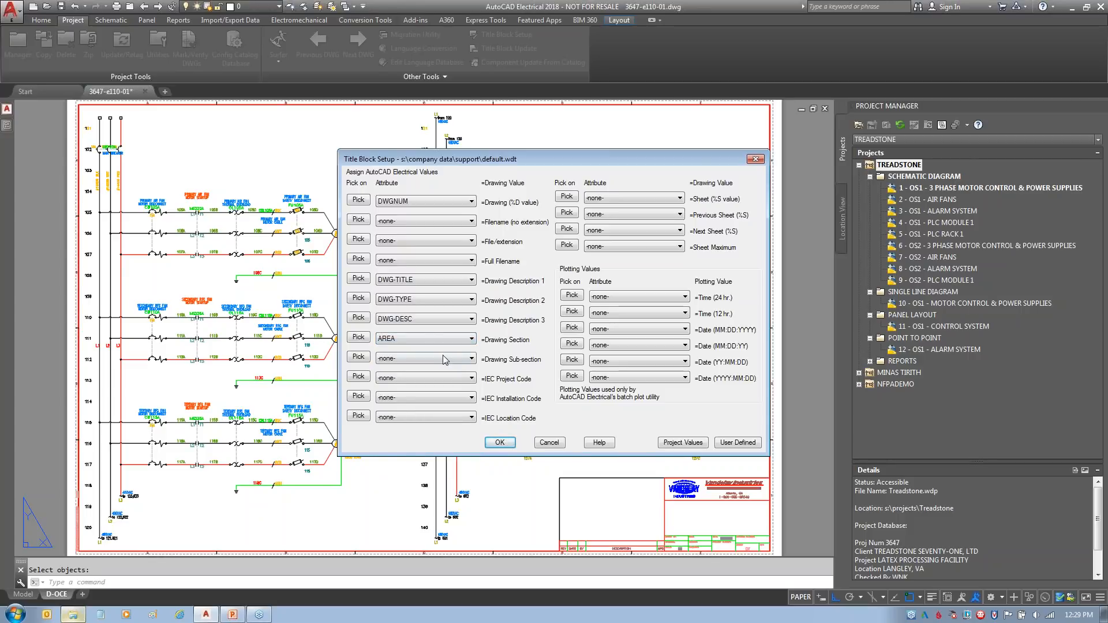
pyautogui.click(442, 356)
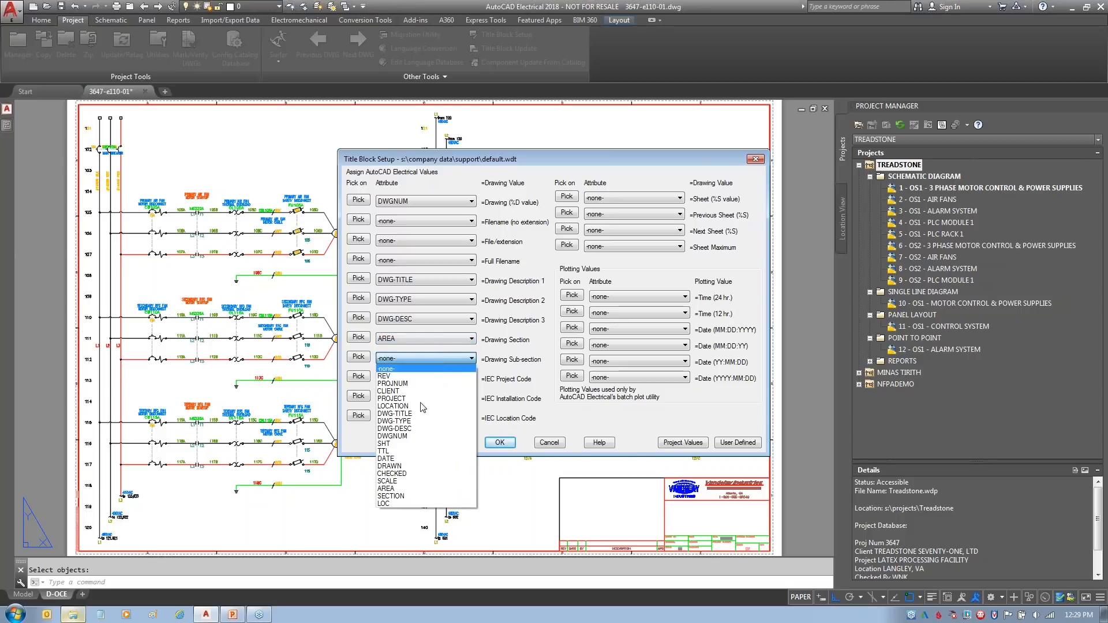
pyautogui.click(398, 497)
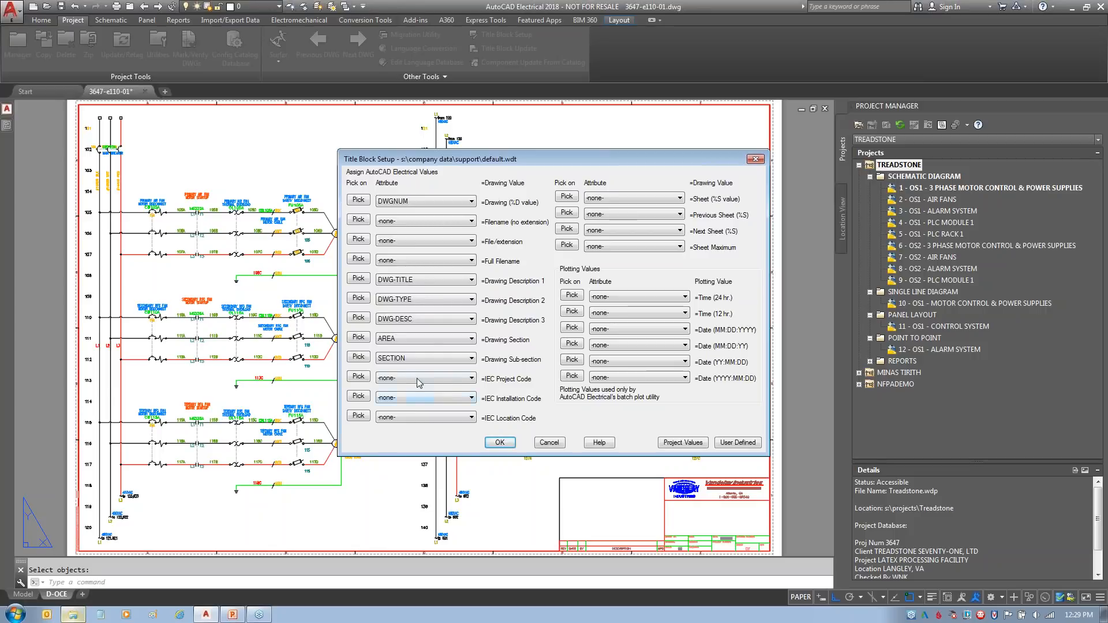
pyautogui.moveTo(414, 357); pyautogui.dragTo(547, 343)
pyautogui.moveTo(477, 337); pyautogui.dragTo(413, 367)
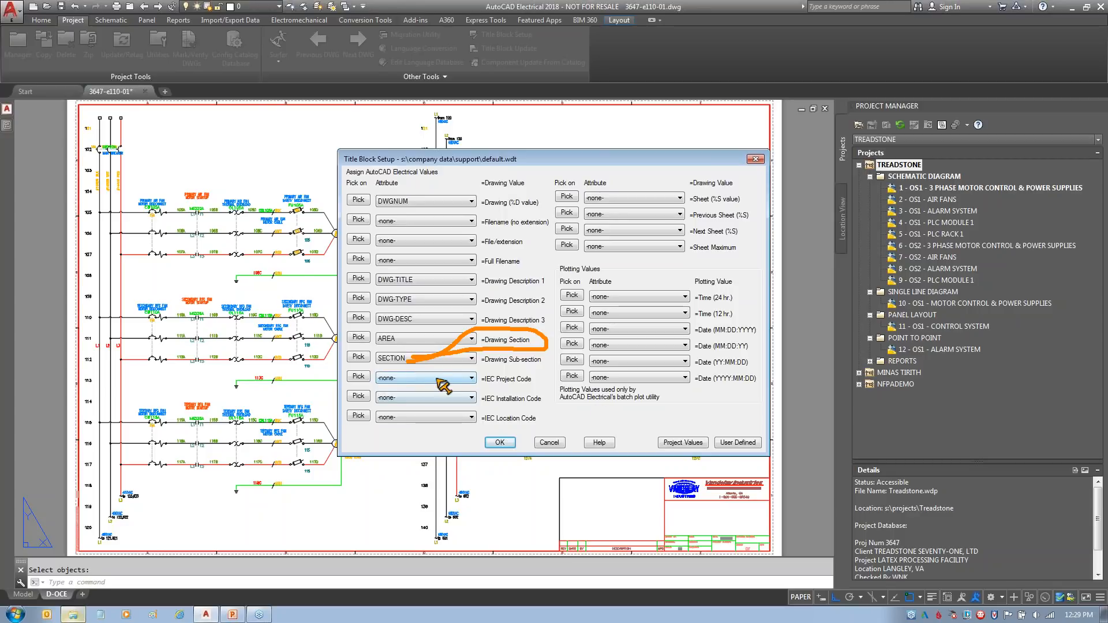
pyautogui.press('Escape')
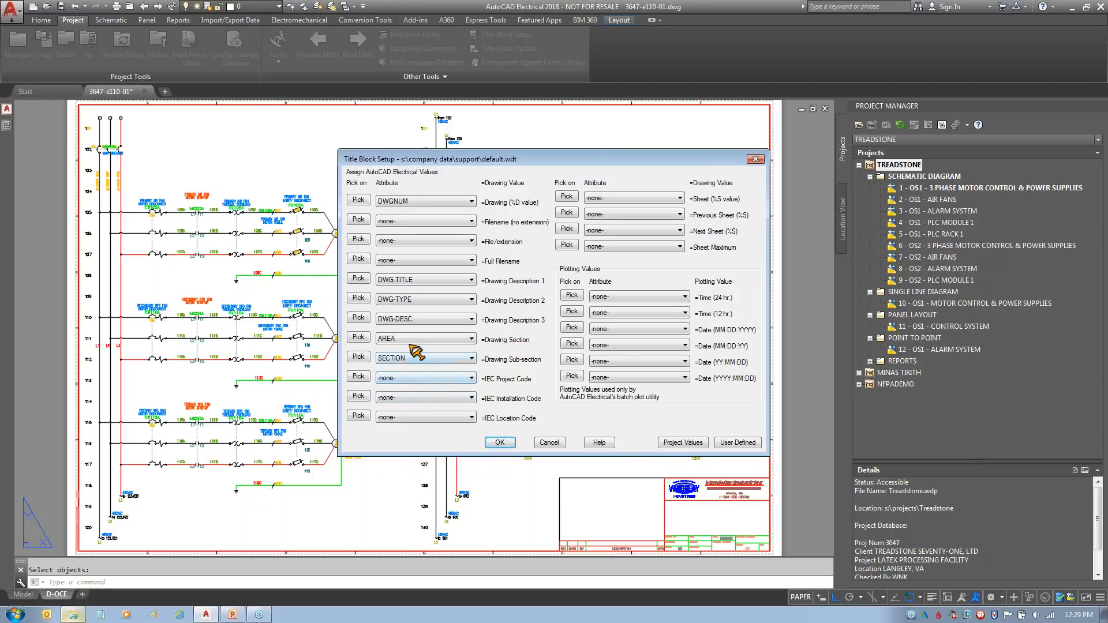
pyautogui.moveTo(407, 339)
pyautogui.mouseDown()
pyautogui.moveTo(439, 330)
pyautogui.moveTo(434, 356)
pyautogui.mouseUp()
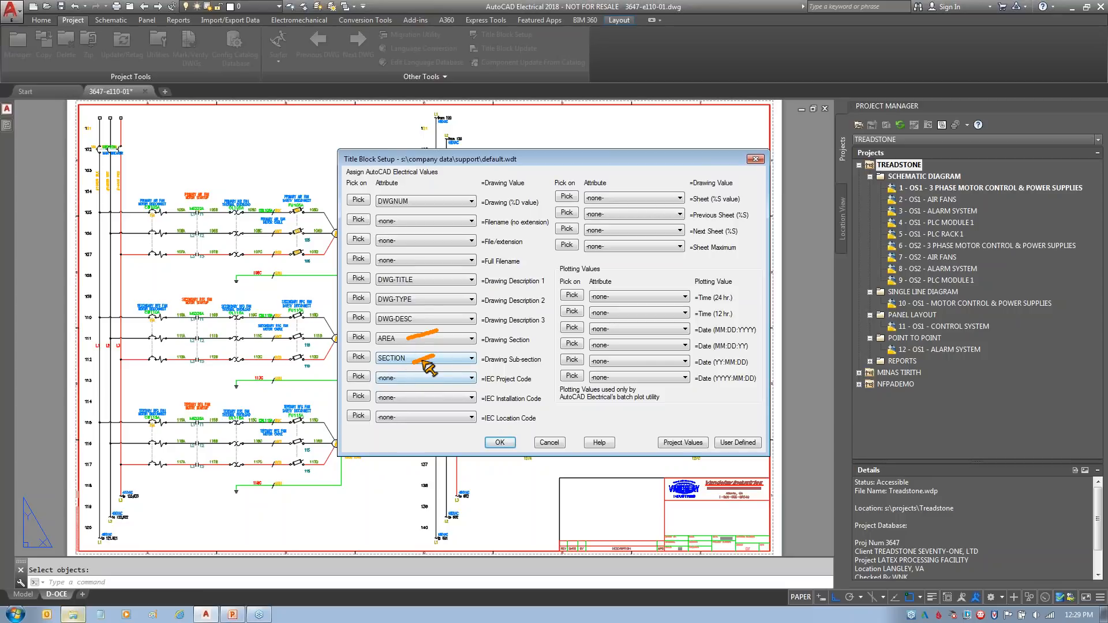
pyautogui.moveTo(442, 362); pyautogui.dragTo(466, 358)
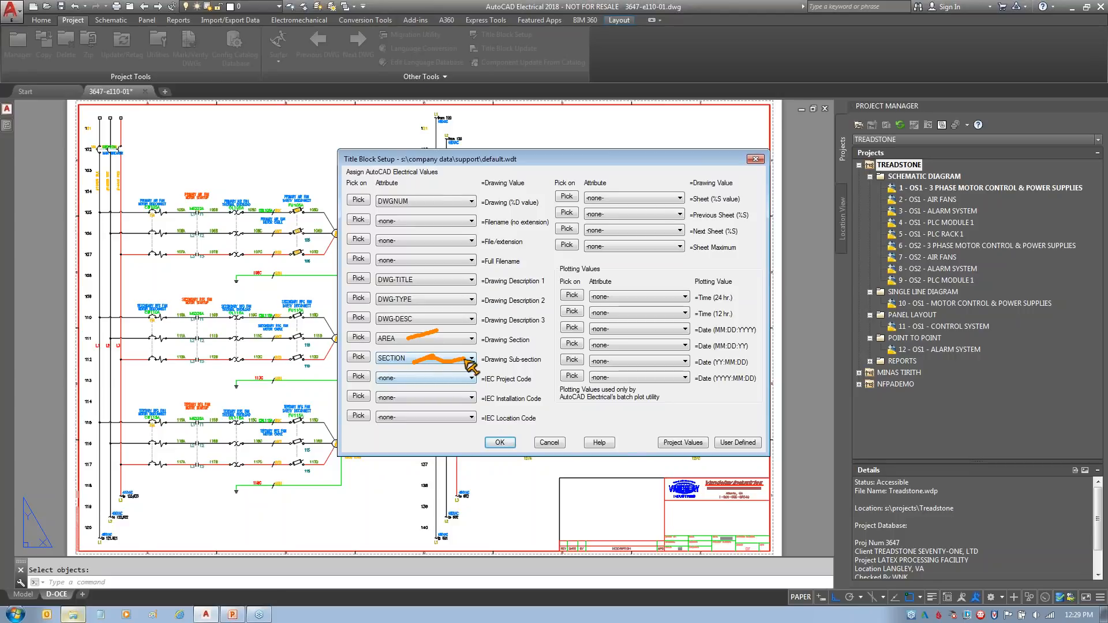
pyautogui.press('Escape')
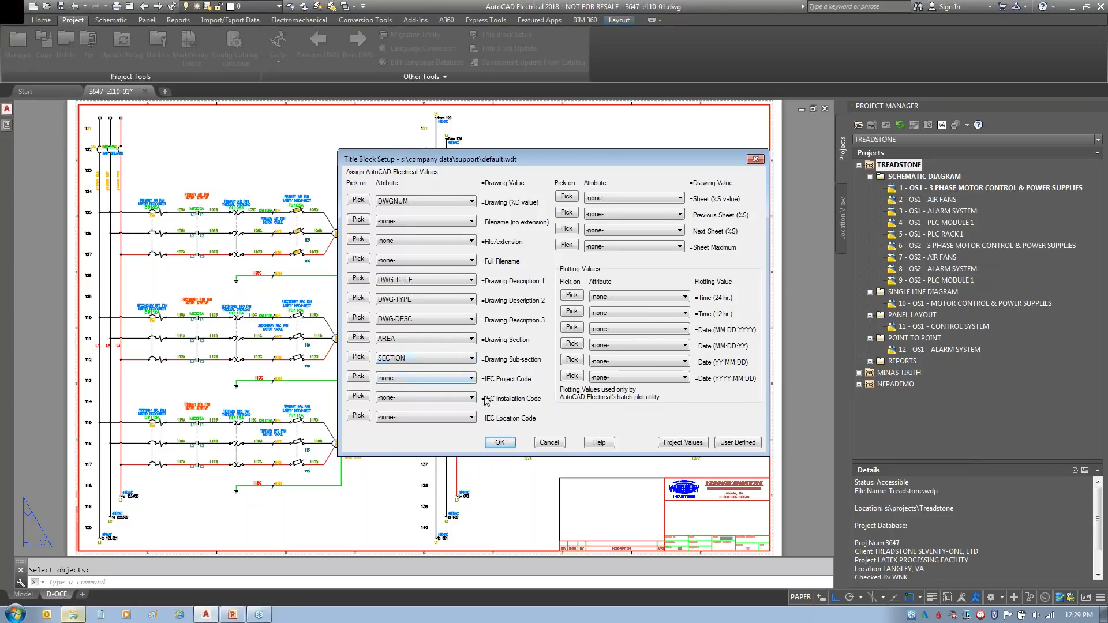
# - Map the LOC attribute to IEC Location Code and the SHT attribute to Sheet (%S value)
pyautogui.click(454, 416)
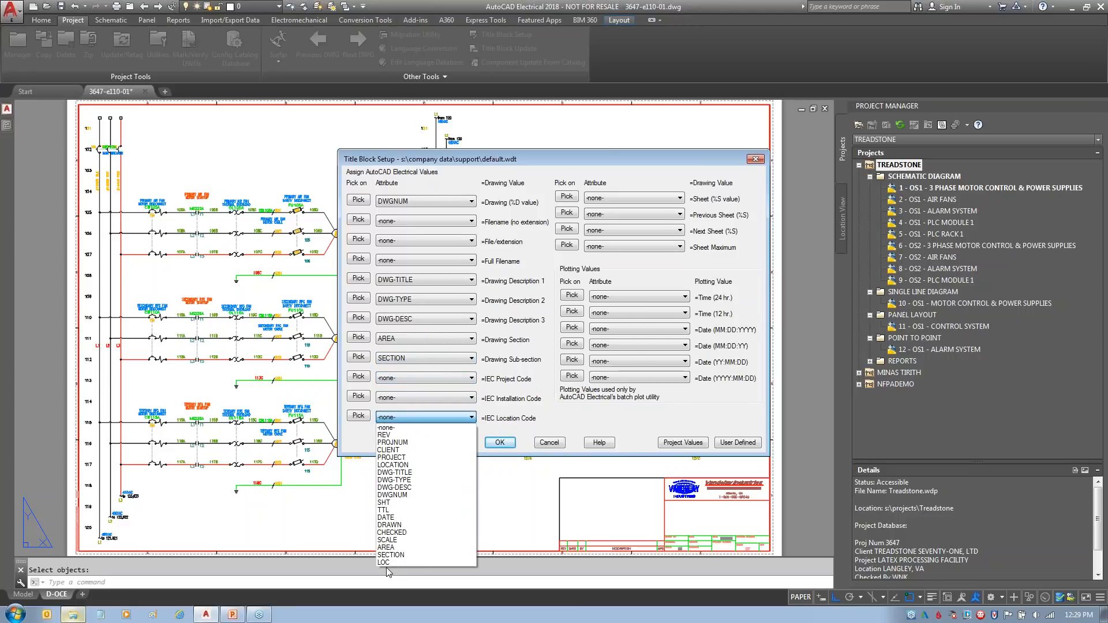
pyautogui.click(383, 562)
pyautogui.click(648, 196)
pyautogui.click(601, 284)
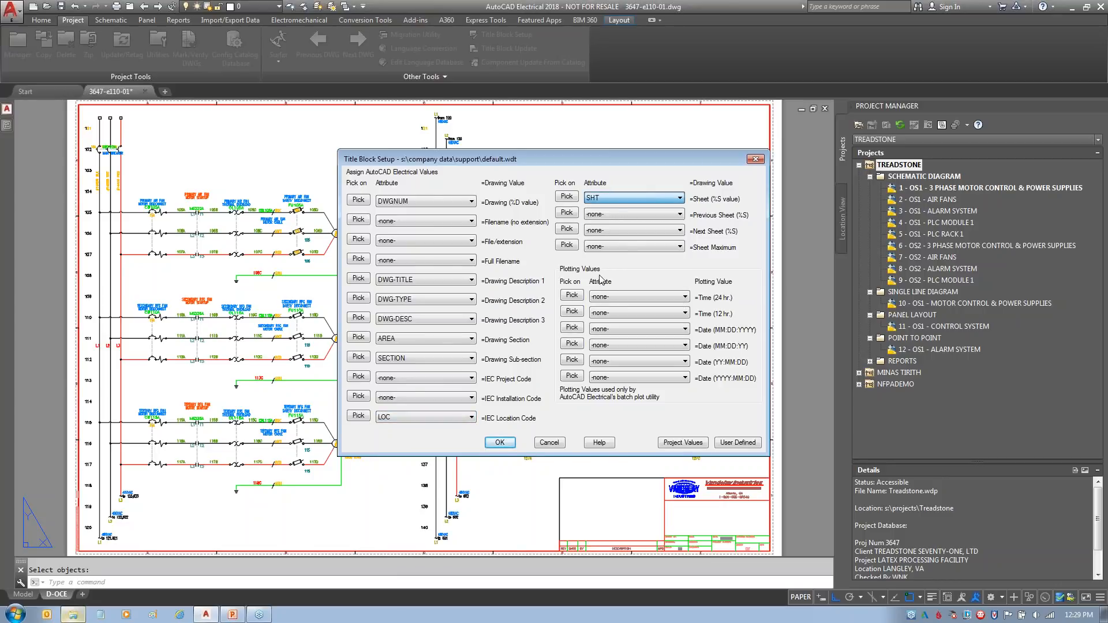
# - Assign the TTL attribute to the Sheet Maximum value in the title block setup
pyautogui.click(632, 247)
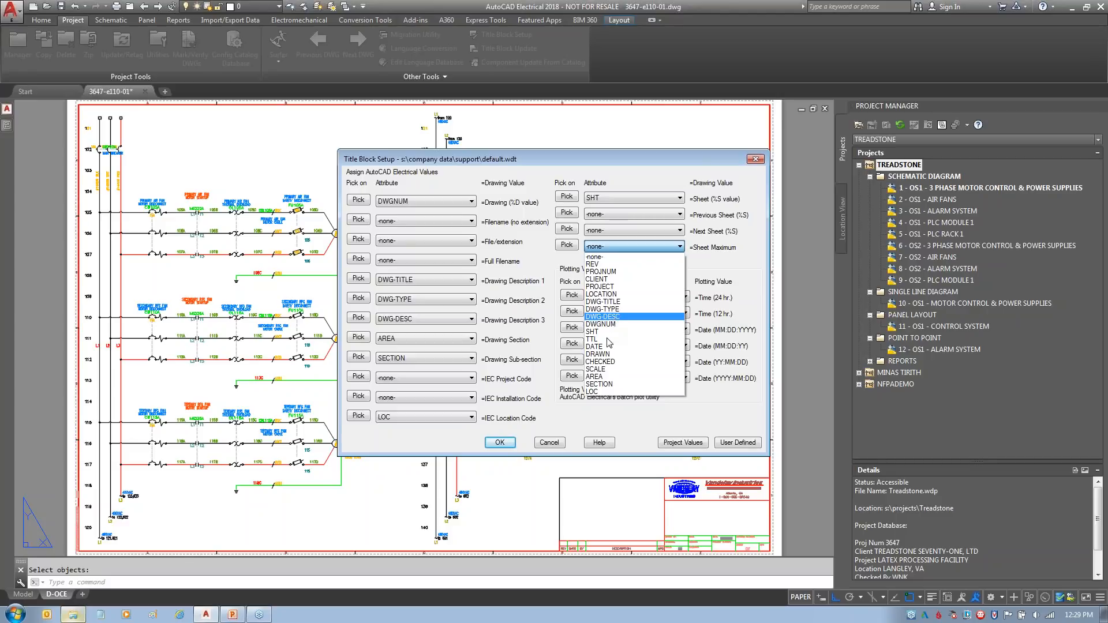
pyautogui.click(609, 339)
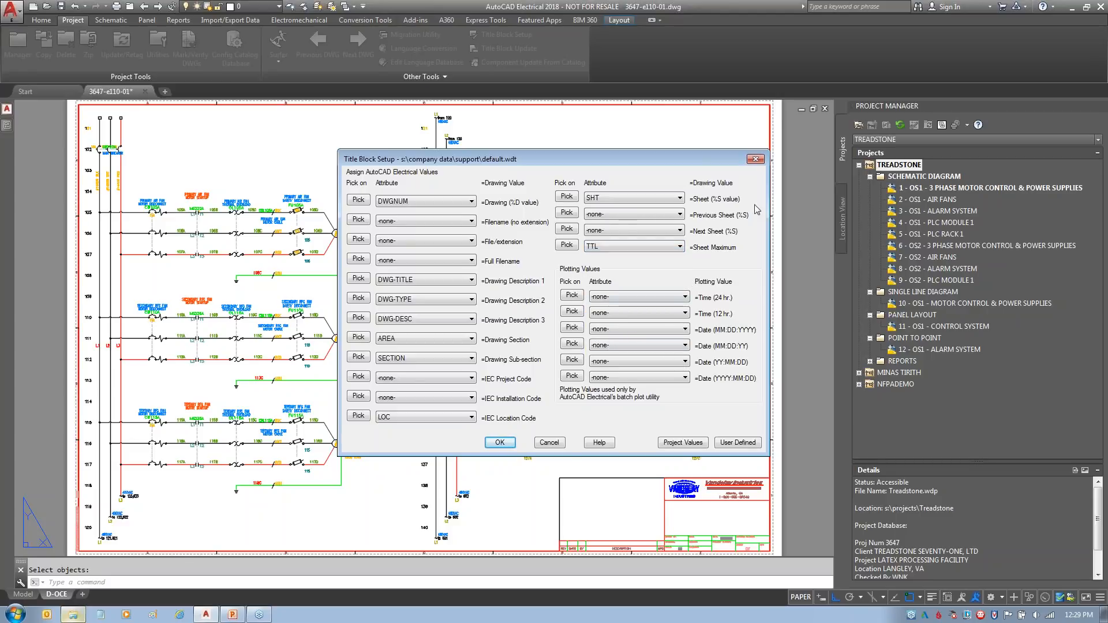
pyautogui.moveTo(752, 210); pyautogui.dragTo(762, 246)
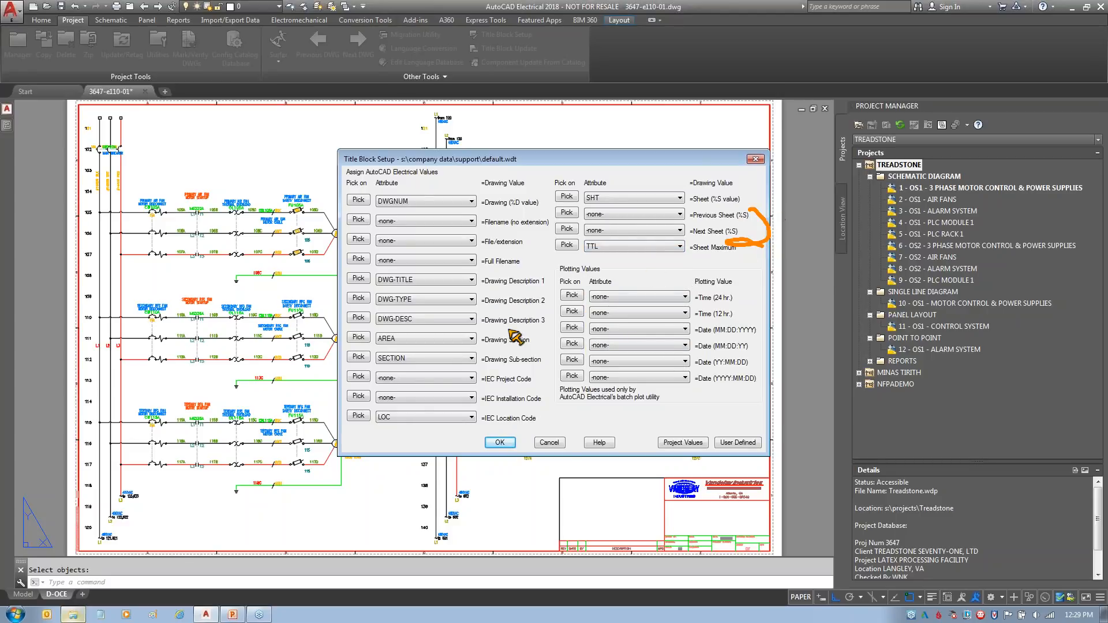
pyautogui.press('Escape')
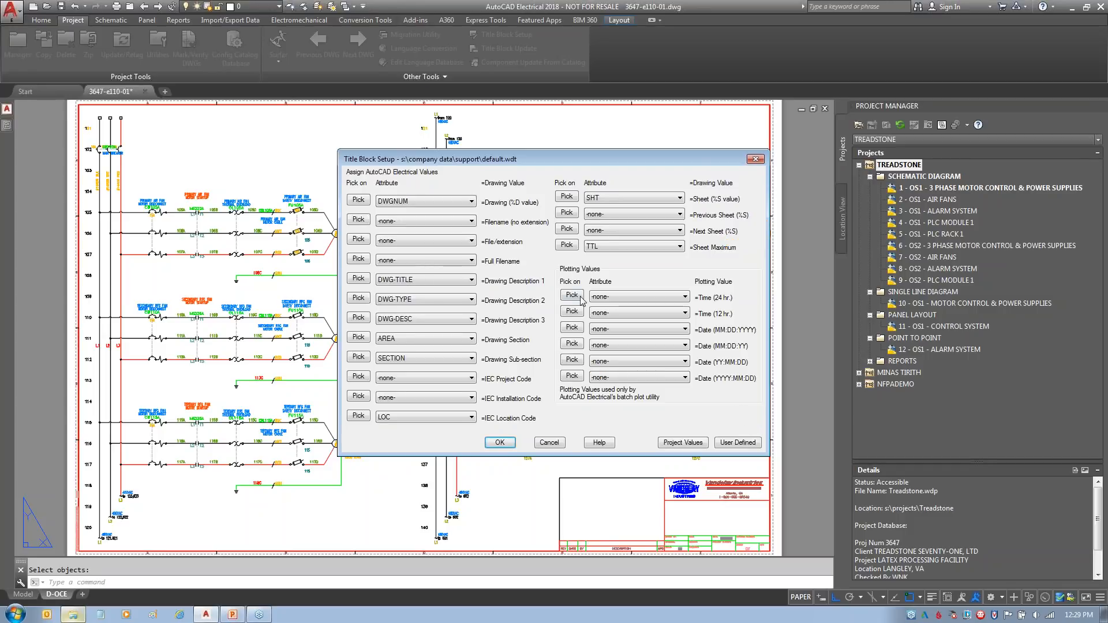
pyautogui.moveTo(673, 527)
pyautogui.mouseDown()
pyautogui.moveTo(811, 544)
pyautogui.moveTo(710, 513)
pyautogui.mouseUp()
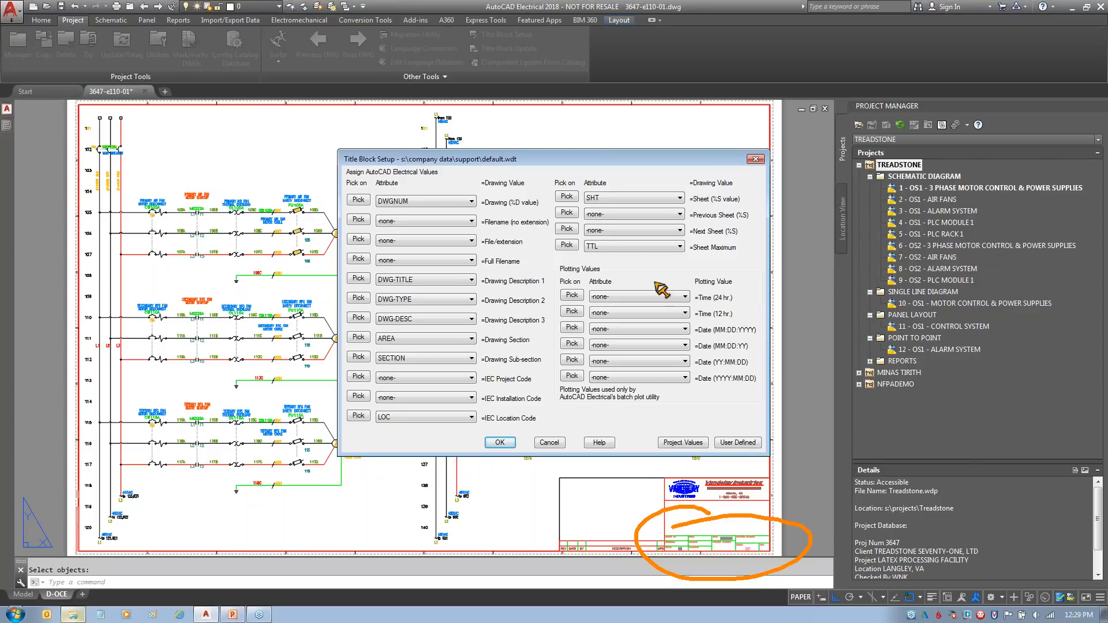
pyautogui.press('Escape')
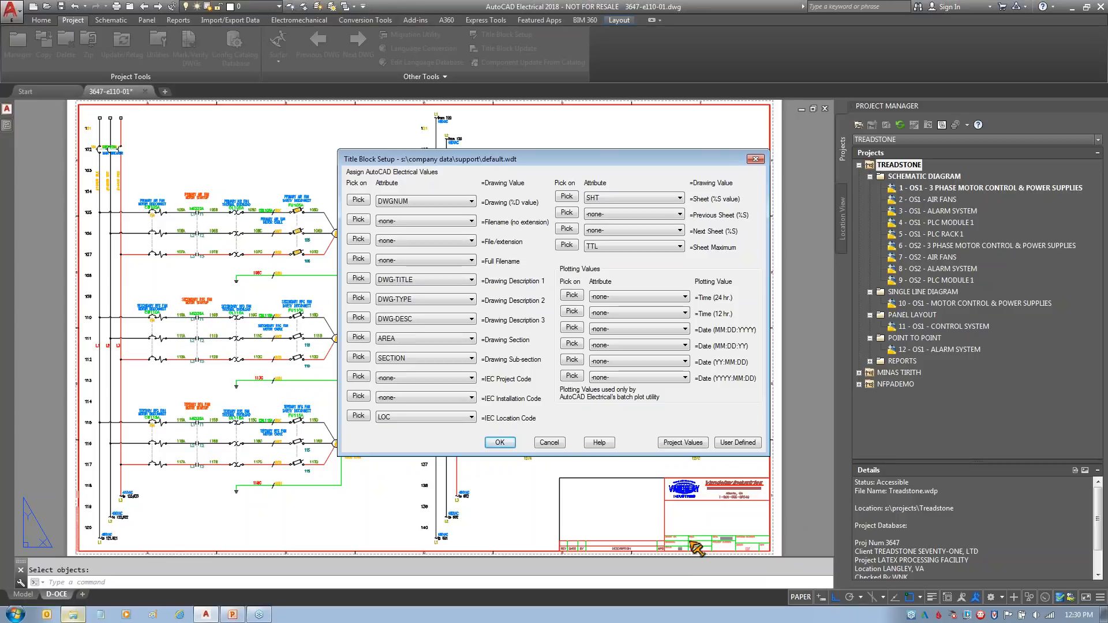
pyautogui.moveTo(660, 534); pyautogui.dragTo(599, 502)
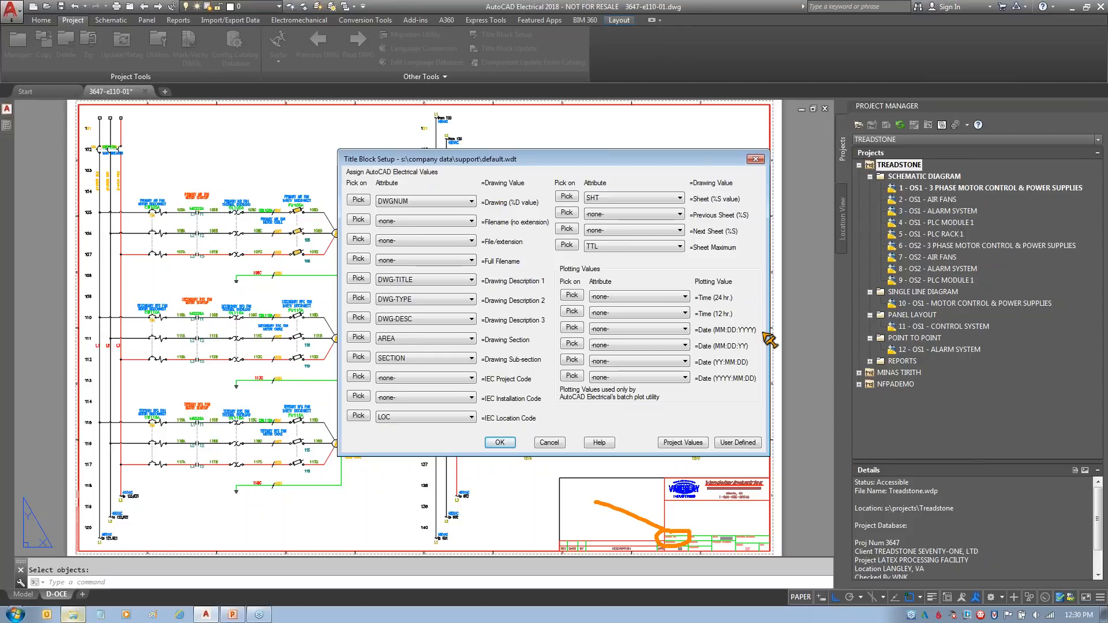
pyautogui.moveTo(717, 429)
pyautogui.mouseDown()
pyautogui.moveTo(763, 433)
pyautogui.moveTo(764, 447)
pyautogui.moveTo(745, 419)
pyautogui.moveTo(597, 340)
pyautogui.mouseUp()
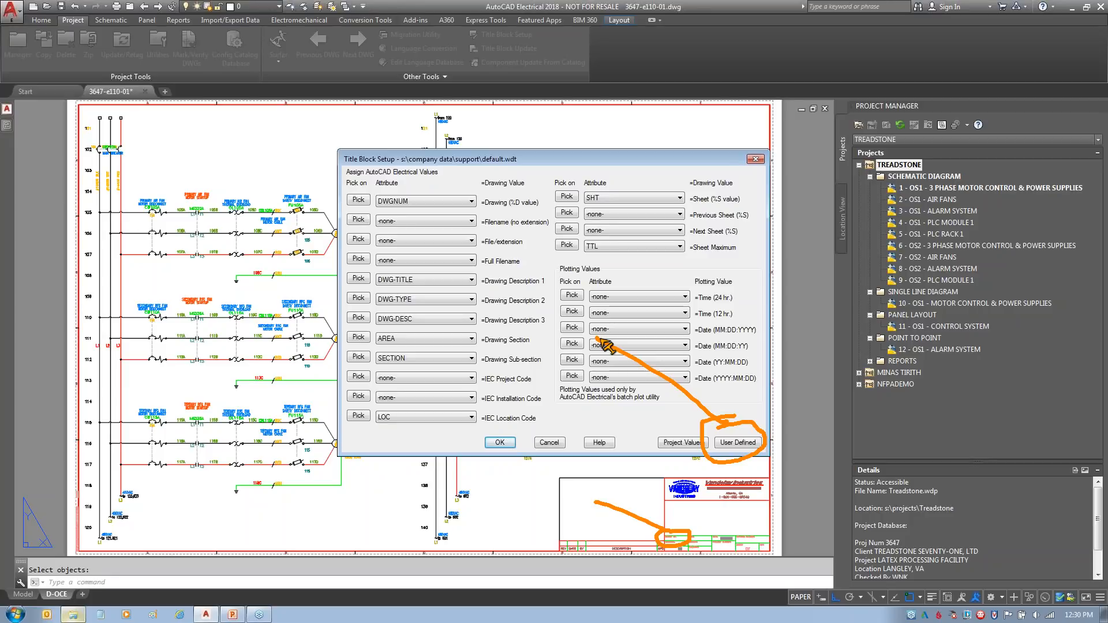
pyautogui.press('Escape')
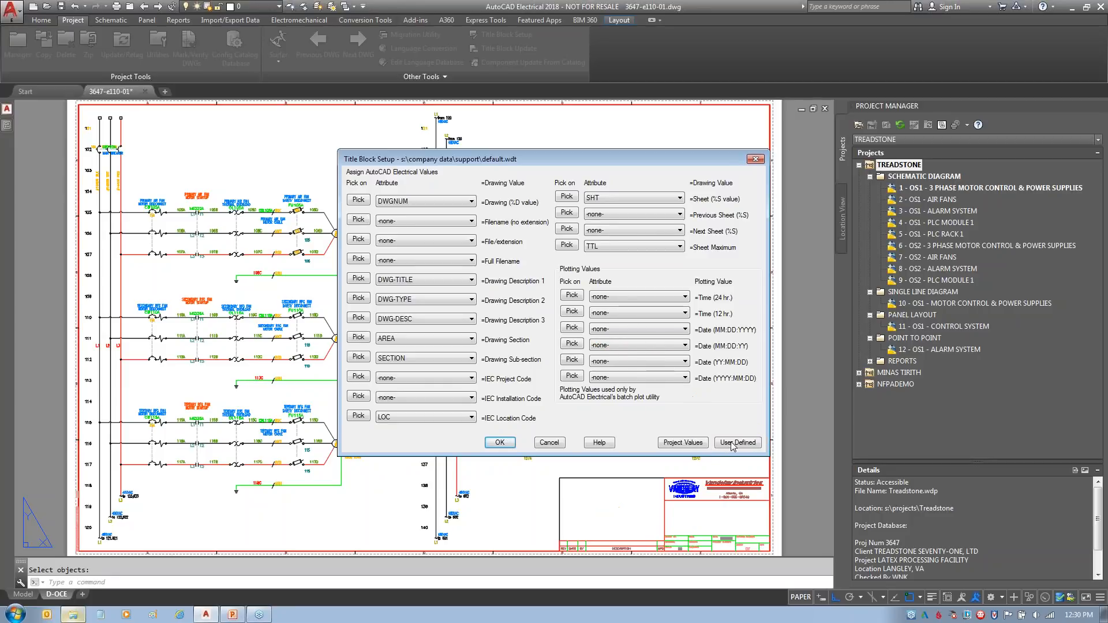
# - In the user-defined title block assignments, select the DRAWN attribute and enter the AutoLISP expression (dwg_by) for it
pyautogui.click(738, 443)
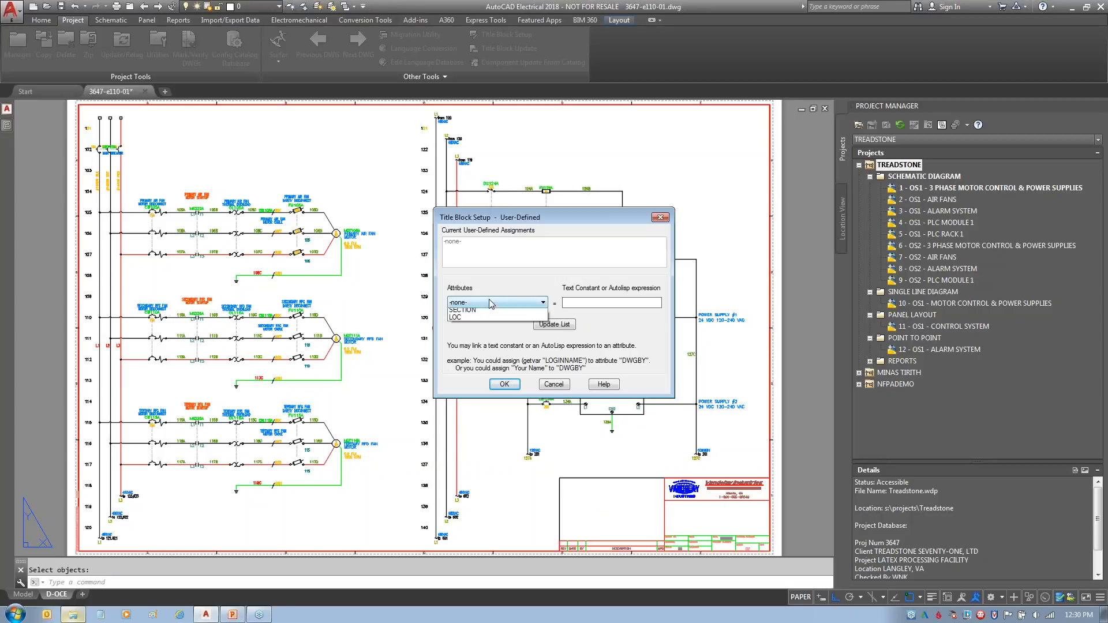
pyautogui.click(489, 301)
pyautogui.click(462, 410)
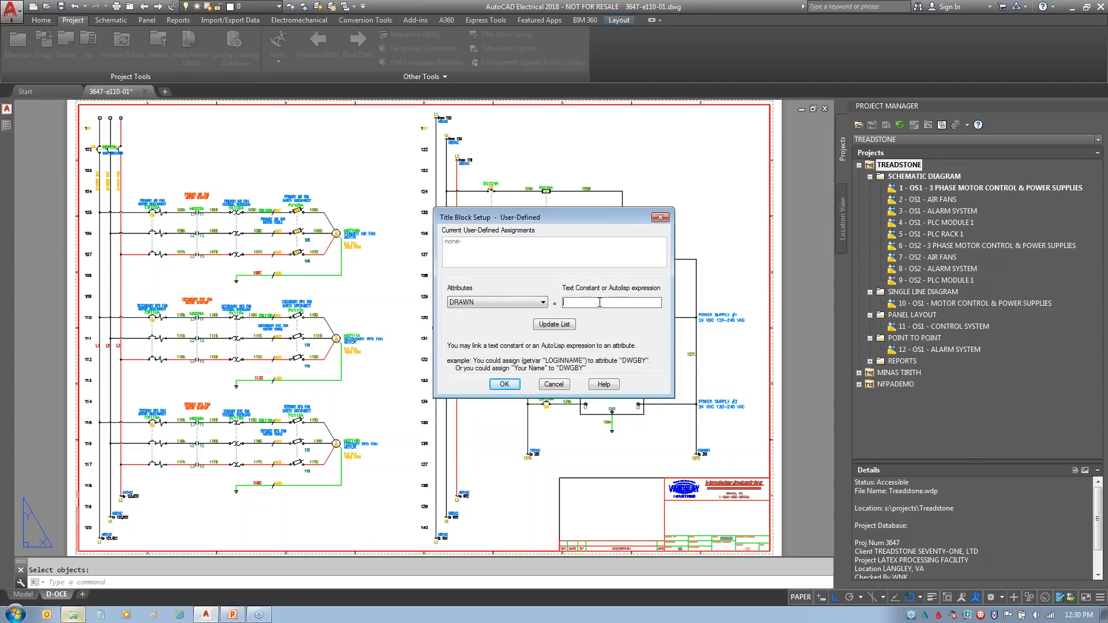
pyautogui.write('WNK')
pyautogui.press('BackSpace')
pyautogui.moveTo(589, 365)
pyautogui.mouseDown()
pyautogui.moveTo(566, 351)
pyautogui.moveTo(543, 359)
pyautogui.moveTo(585, 354)
pyautogui.mouseUp()
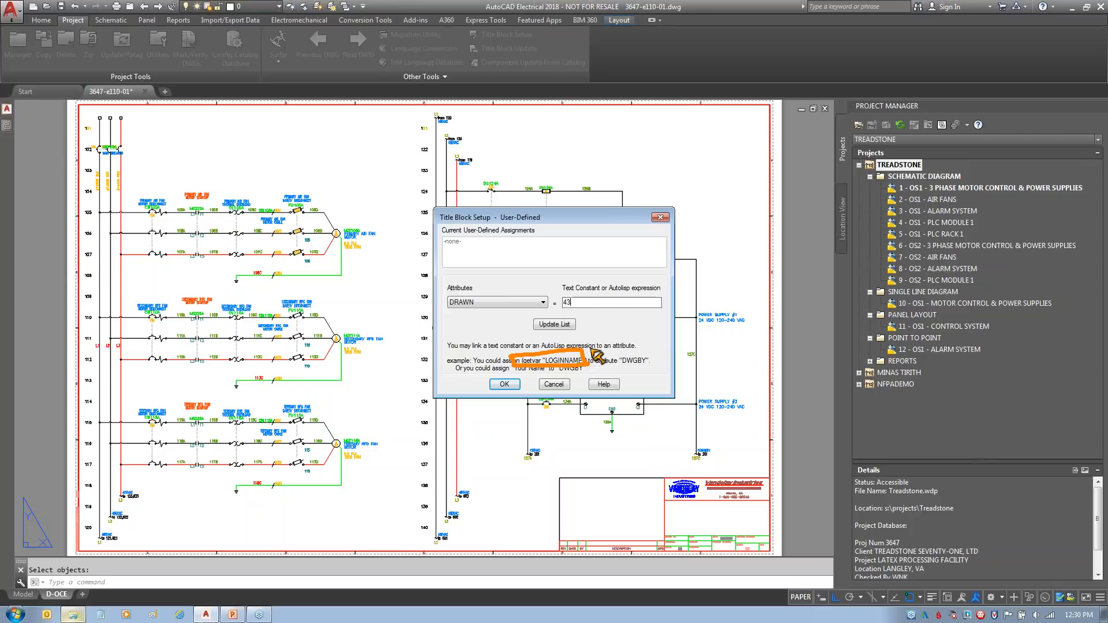
pyautogui.press('Escape')
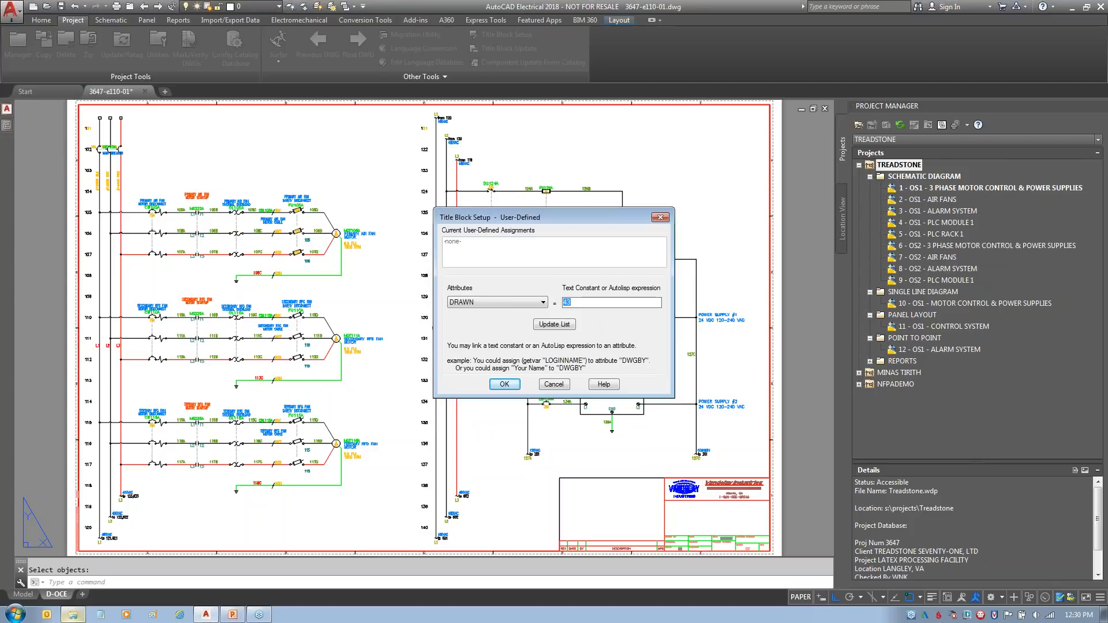
pyautogui.write('(get')
# - Open acad.lsp from the Support folder, examine how its dwg_by function maps login names to initials, and close the file
pyautogui.click(73, 617)
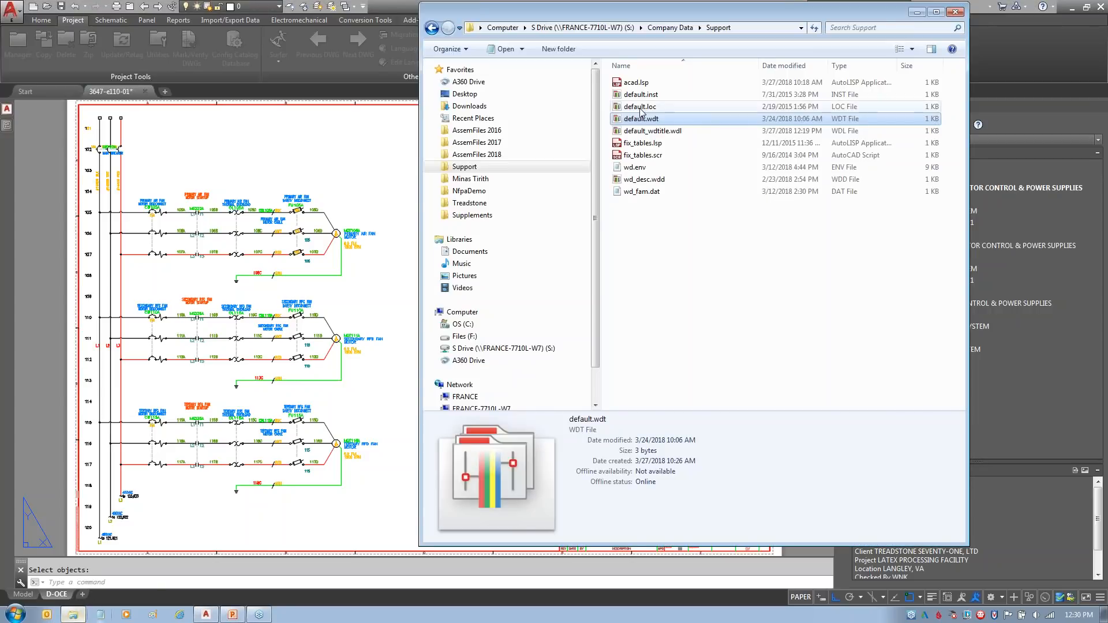
pyautogui.click(635, 84)
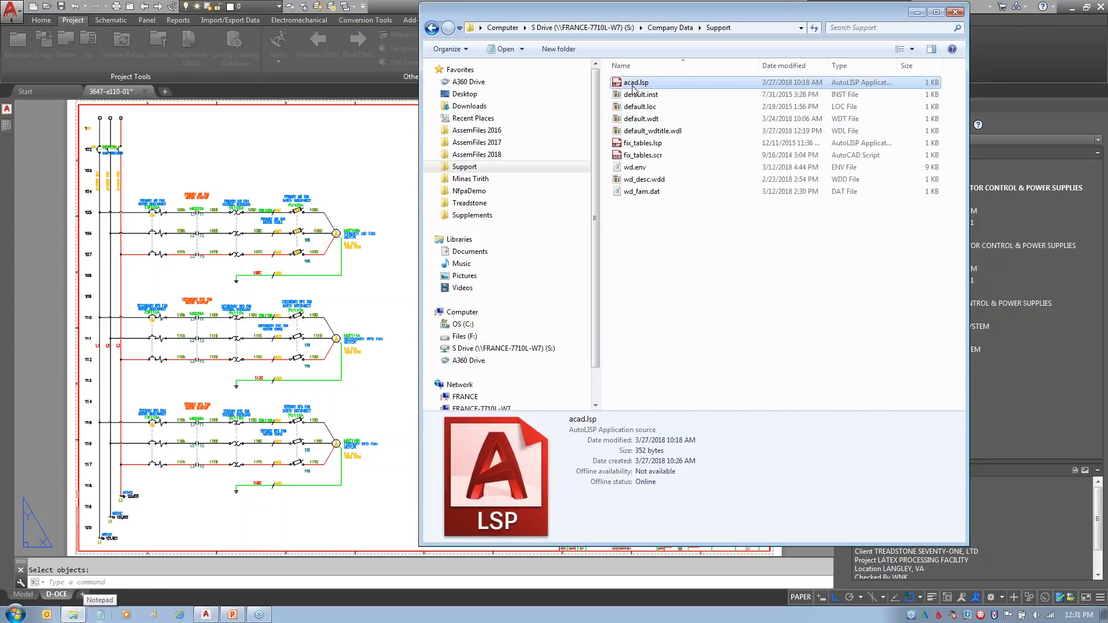
pyautogui.doubleClick(634, 85)
pyautogui.moveTo(638, 308); pyautogui.dragTo(981, 305)
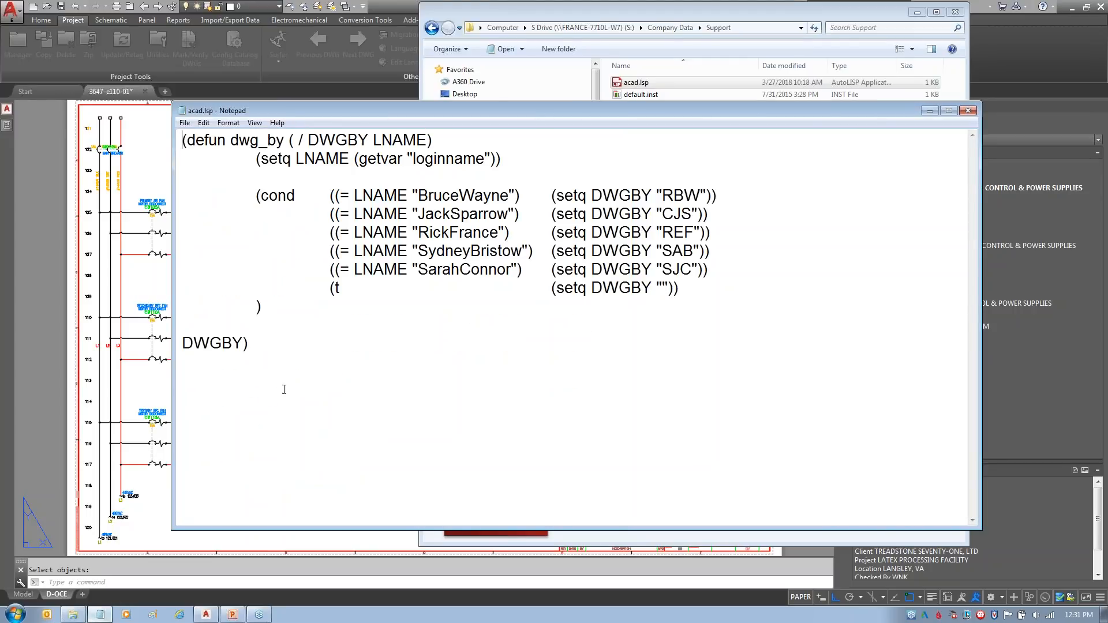
pyautogui.moveTo(225, 125)
pyautogui.mouseDown()
pyautogui.moveTo(222, 156)
pyautogui.moveTo(287, 126)
pyautogui.moveTo(222, 126)
pyautogui.mouseUp()
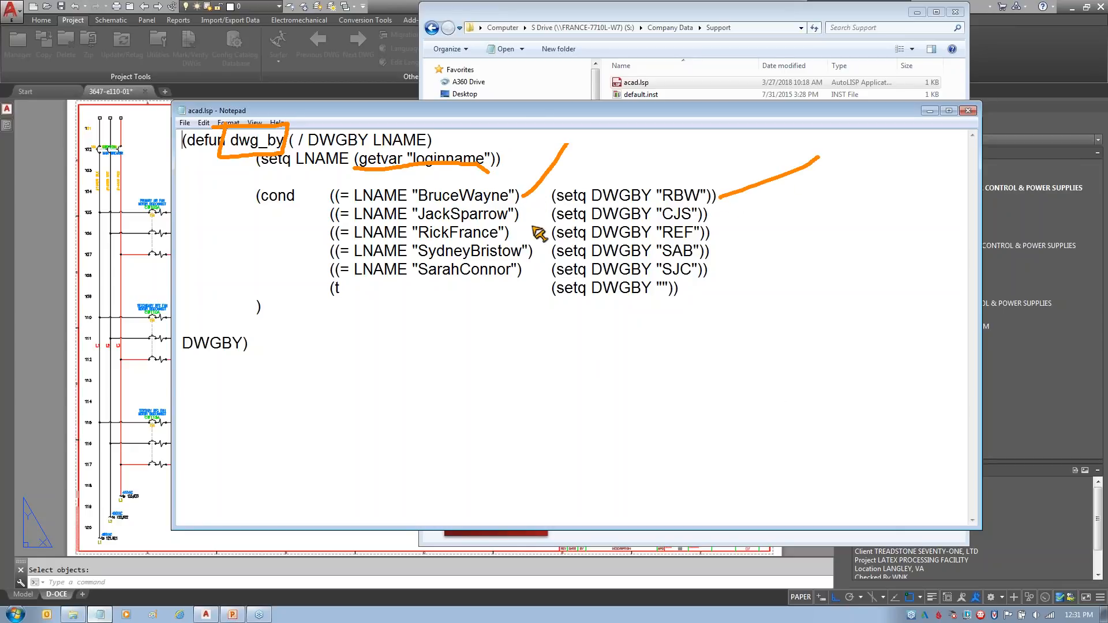
pyautogui.moveTo(528, 216); pyautogui.dragTo(553, 202)
pyautogui.moveTo(708, 216); pyautogui.dragTo(828, 192)
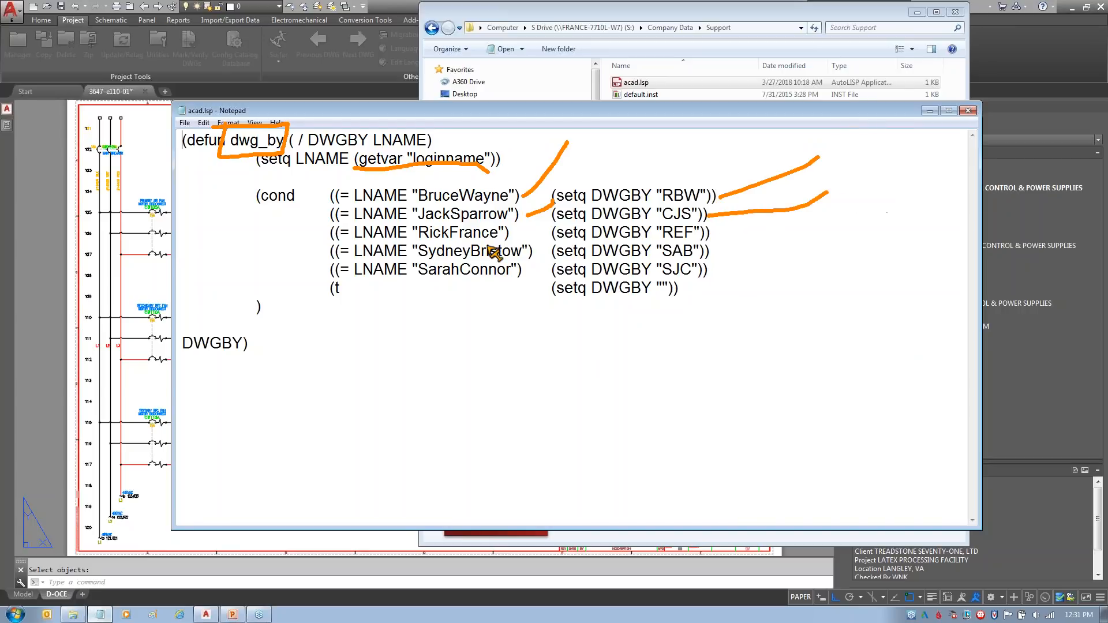
pyautogui.moveTo(508, 231); pyautogui.dragTo(539, 225)
pyautogui.moveTo(711, 233); pyautogui.dragTo(790, 234)
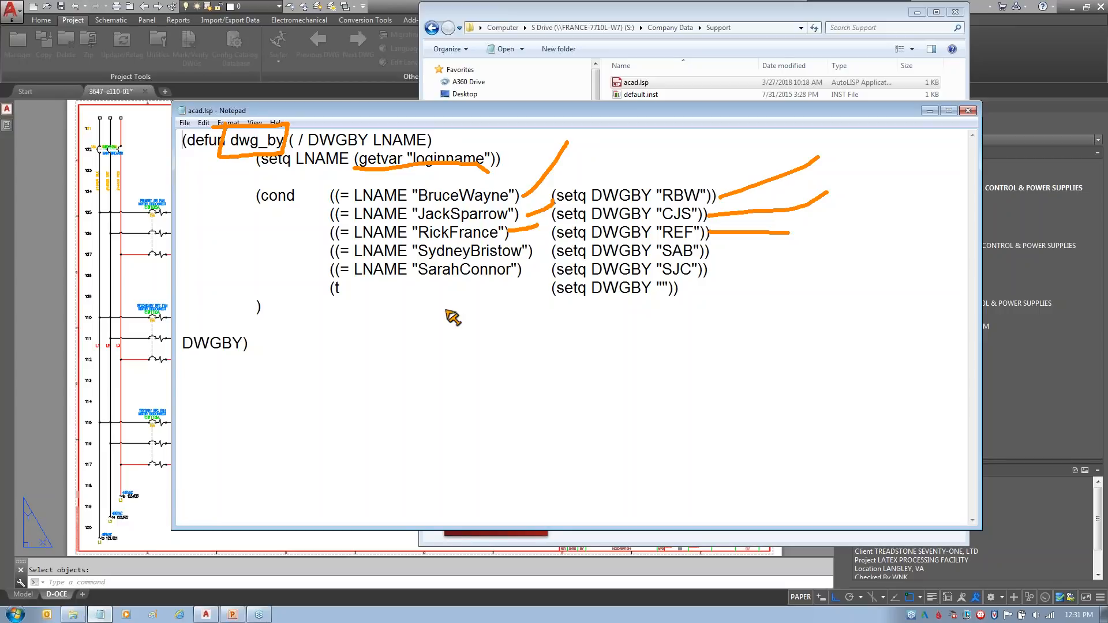
pyautogui.press('Escape')
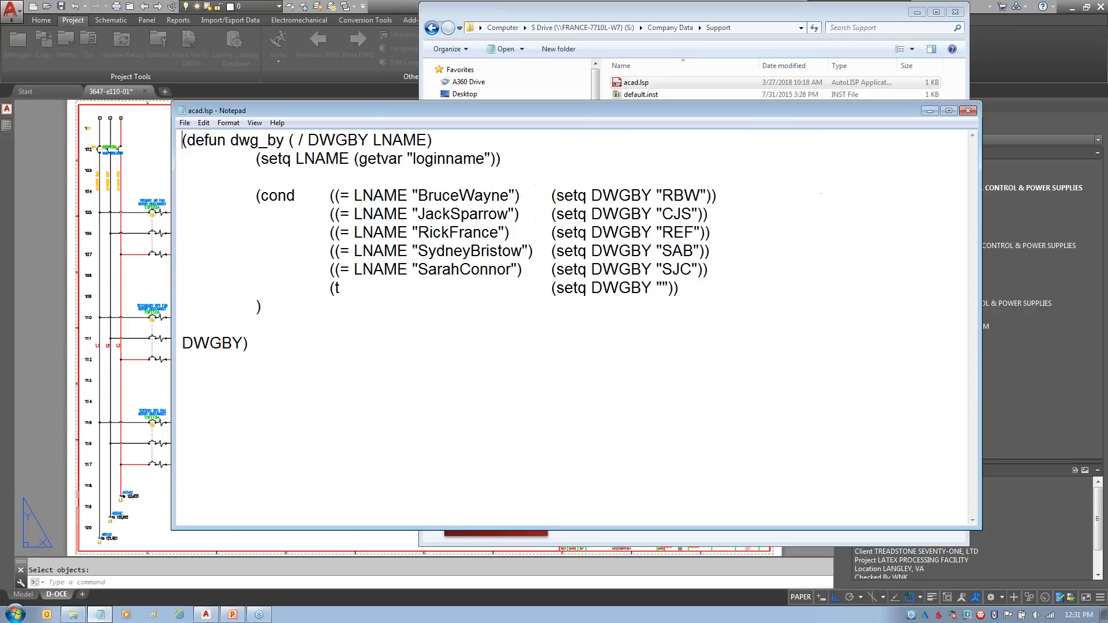
pyautogui.click(969, 110)
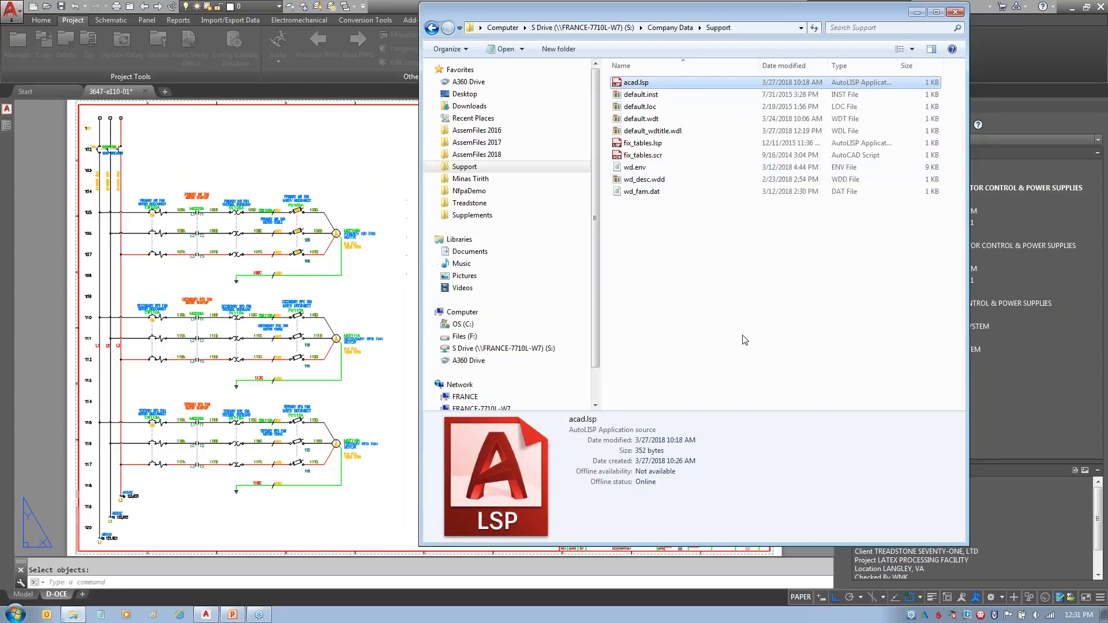
# - Return to AutoCAD Electrical, add the DRAWN assignment with (dwg_by) to the user-defined list, and save the title block setup
pyautogui.click(391, 306)
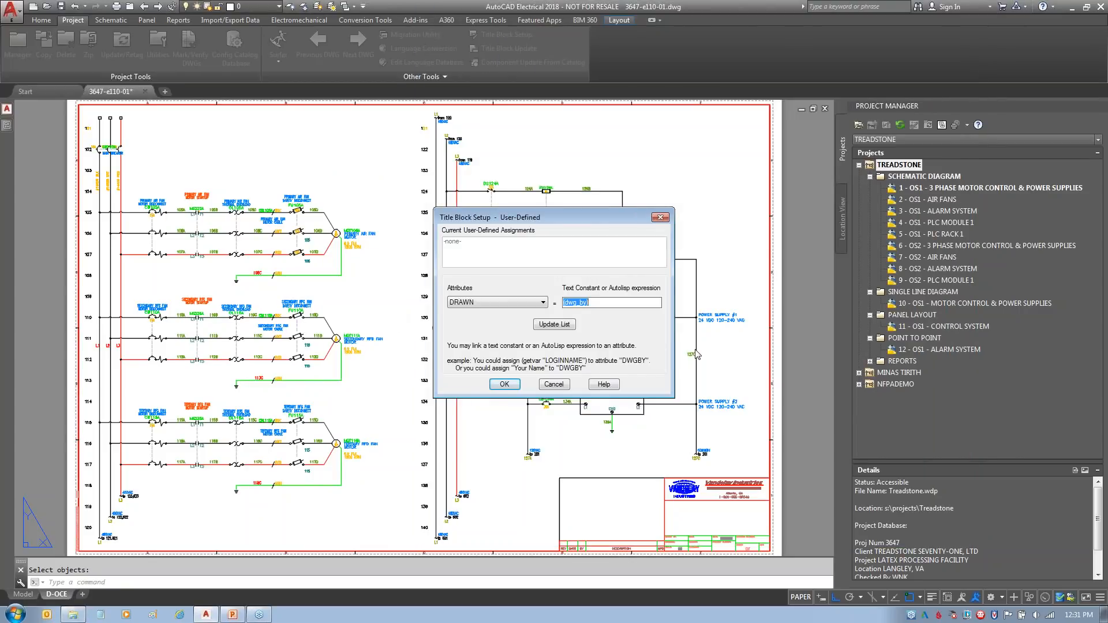
pyautogui.click(553, 325)
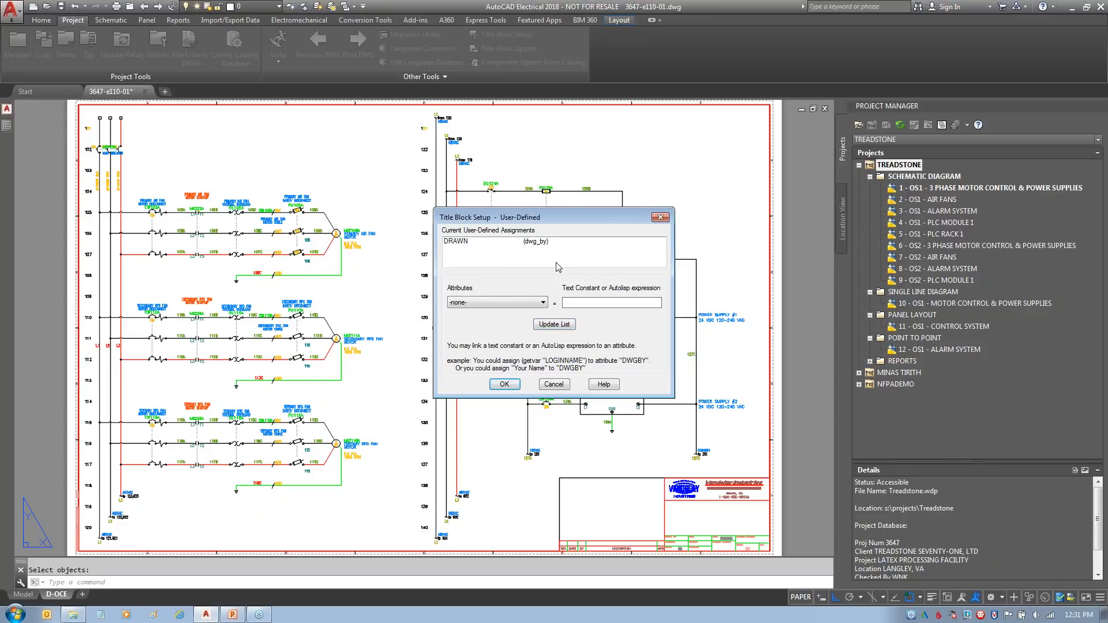
pyautogui.click(504, 385)
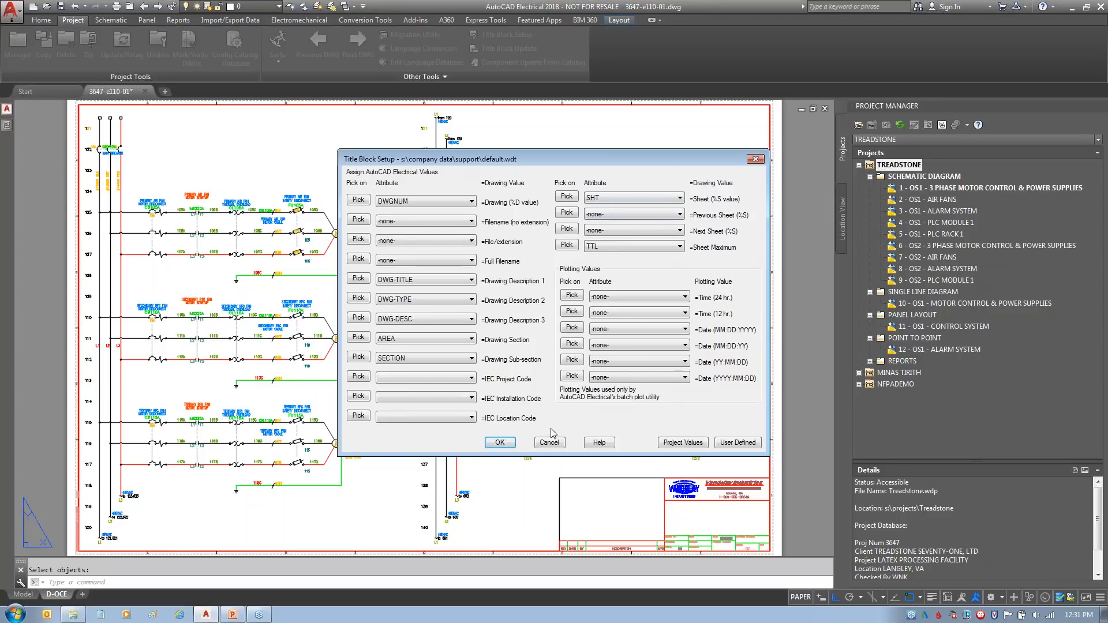
pyautogui.click(500, 444)
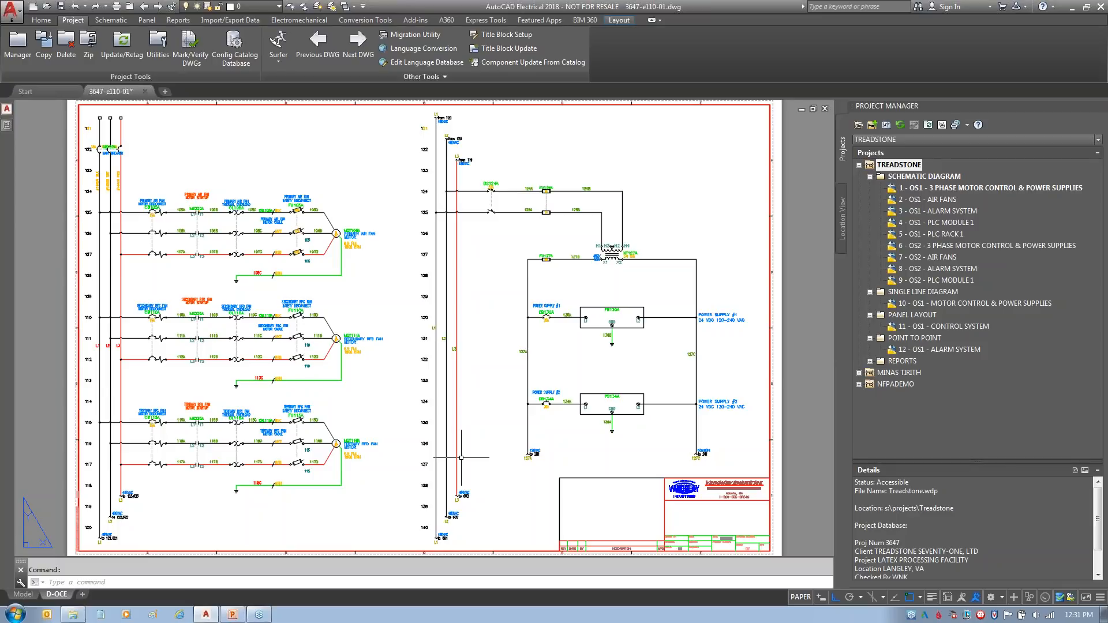
# - Open the panel layout drawing 11 - OS1 - CONTROL SYSTEM and examine the title block on its D-OCE layout
pyautogui.doubleClick(924, 327)
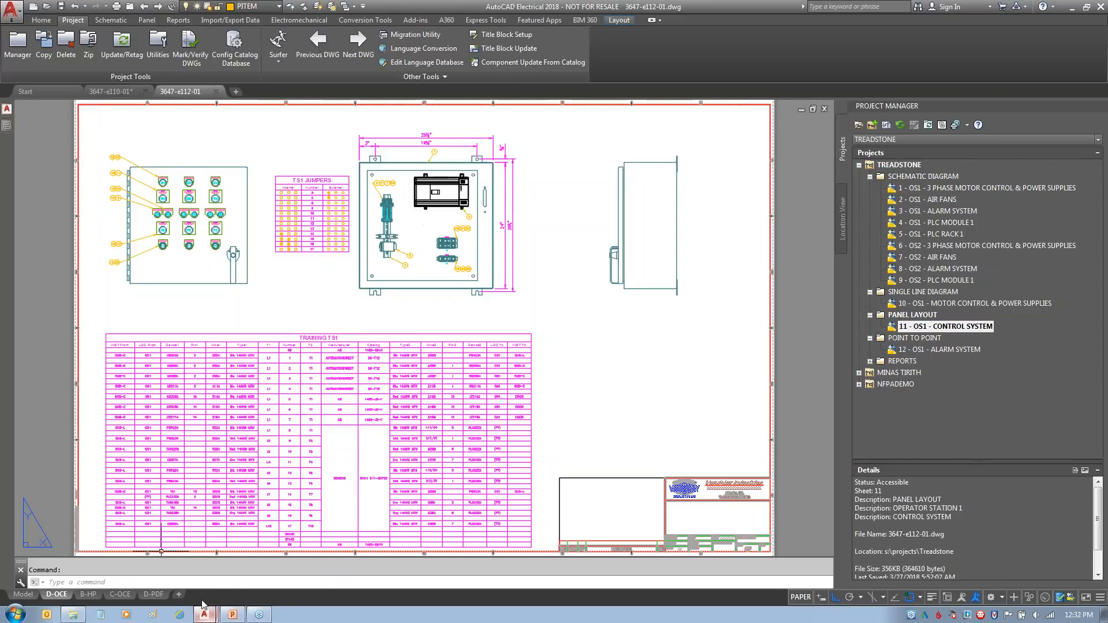
pyautogui.scroll(4, 745, 490)
pyautogui.moveTo(683, 450); pyautogui.dragTo(628, 199, button='middle')
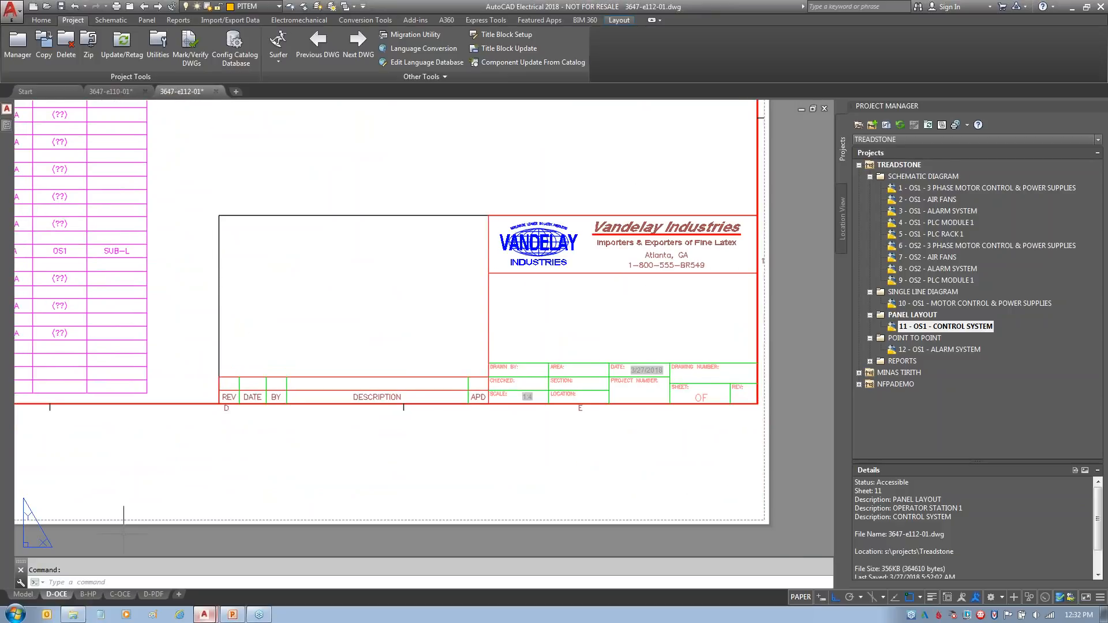
# - Examine the title blocks on the B-HP, C-OCE and D-PDF layouts of the control system drawing
pyautogui.click(88, 594)
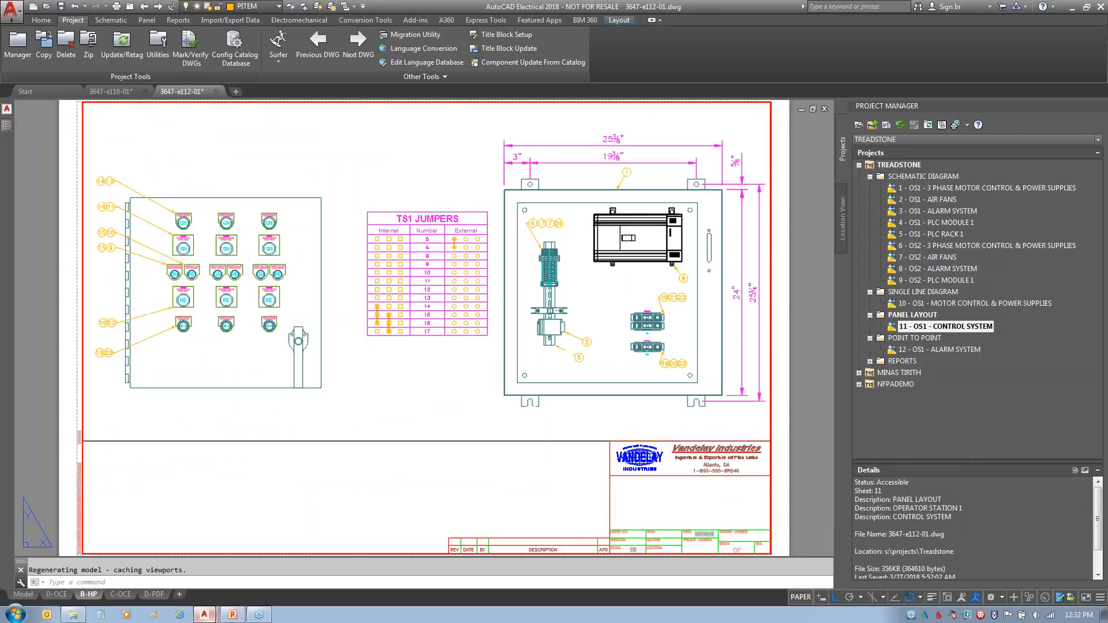
pyautogui.scroll(1, 710, 493)
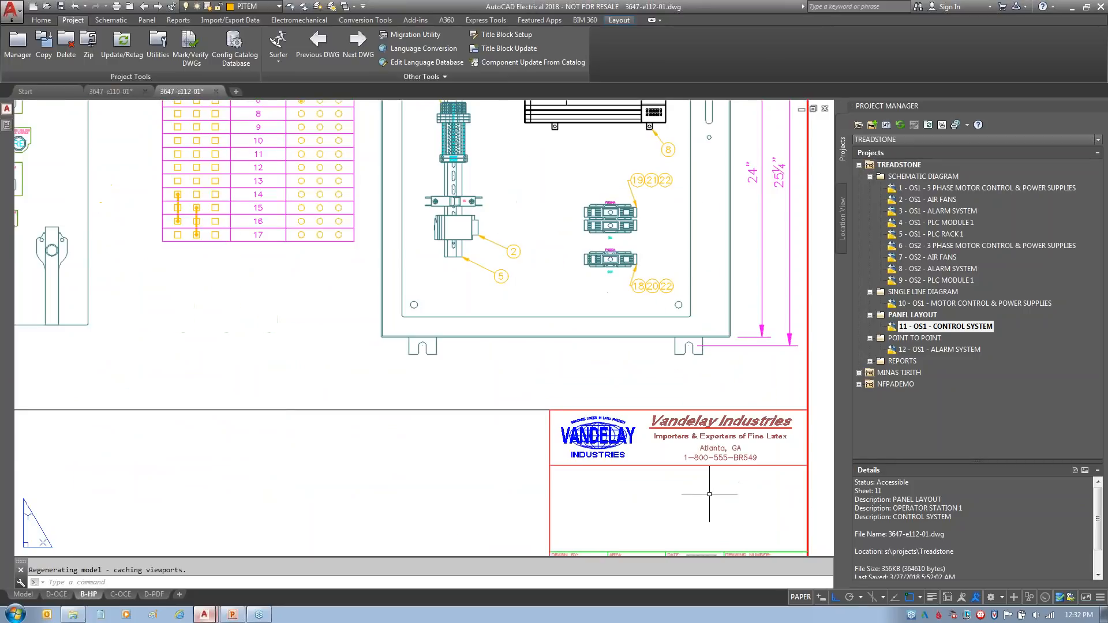
pyautogui.scroll(1, 703, 479)
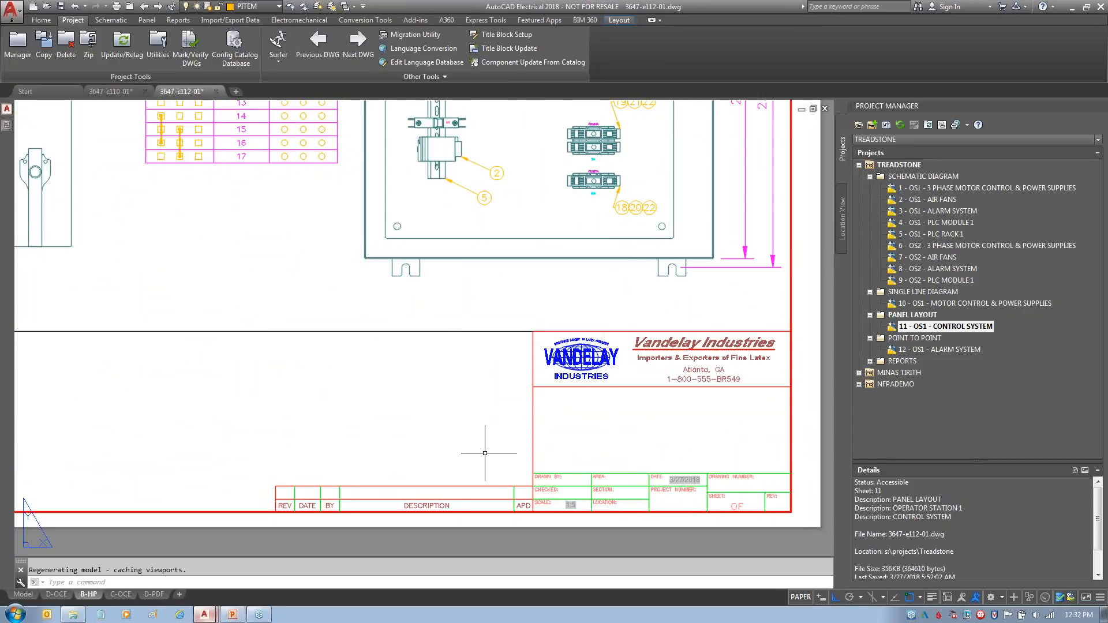
pyautogui.click(121, 595)
pyautogui.scroll(4, 594, 543)
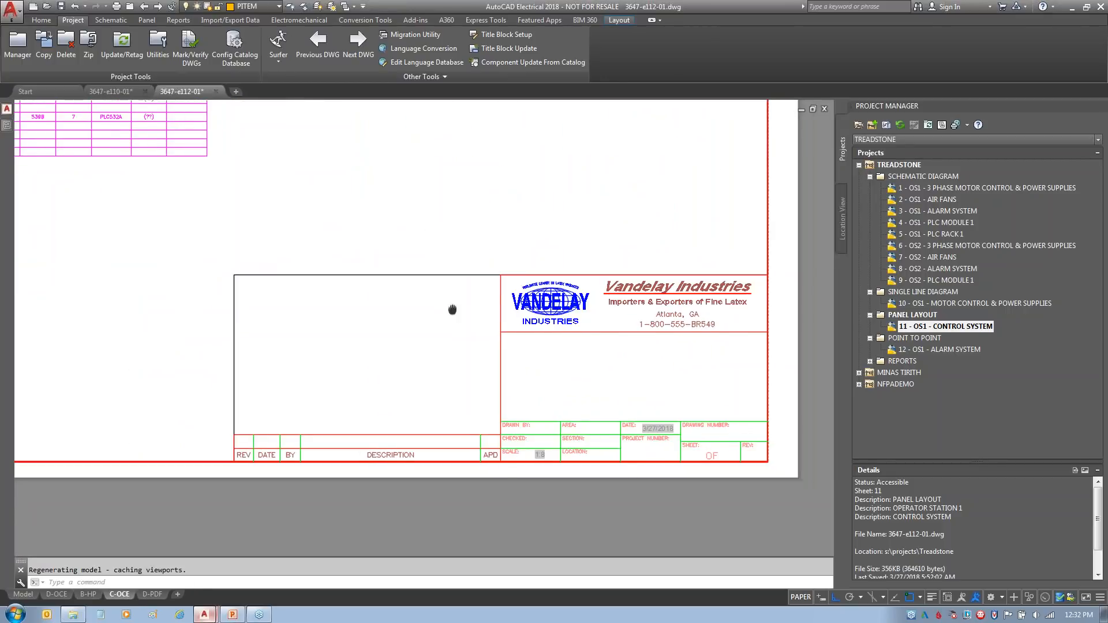
pyautogui.scroll(-2, 453, 346)
pyautogui.click(153, 594)
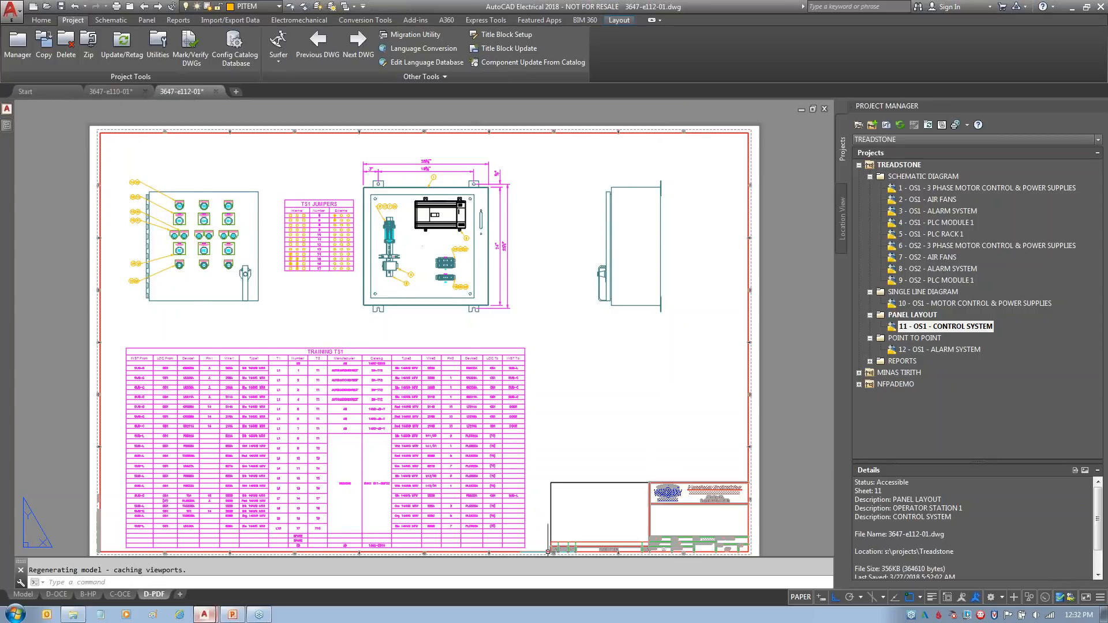
pyautogui.click(89, 595)
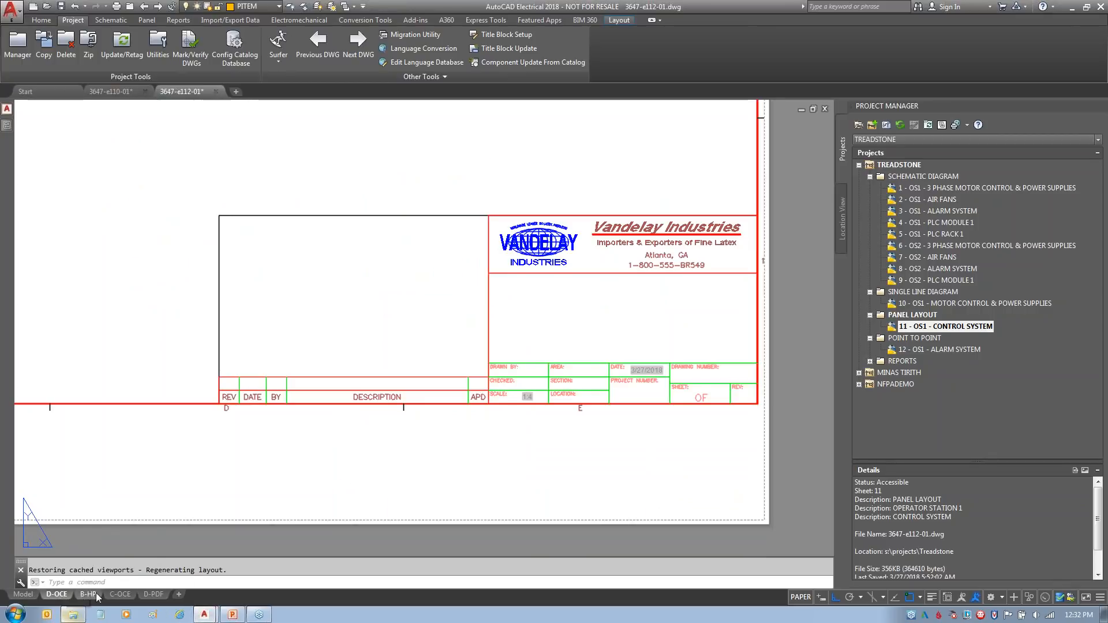
pyautogui.click(122, 595)
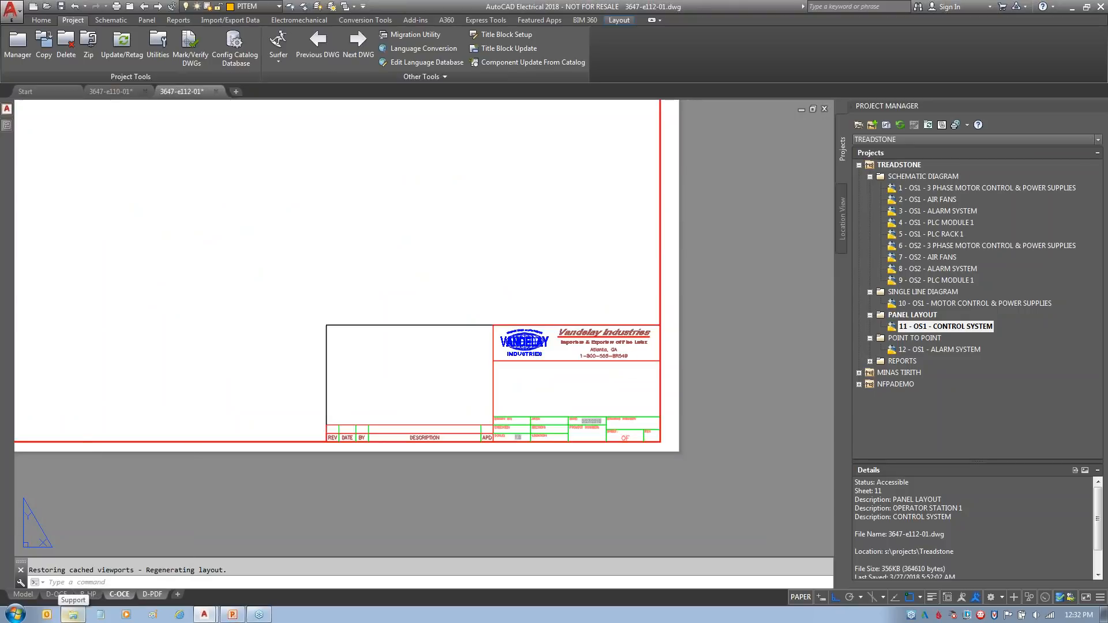
pyautogui.click(156, 599)
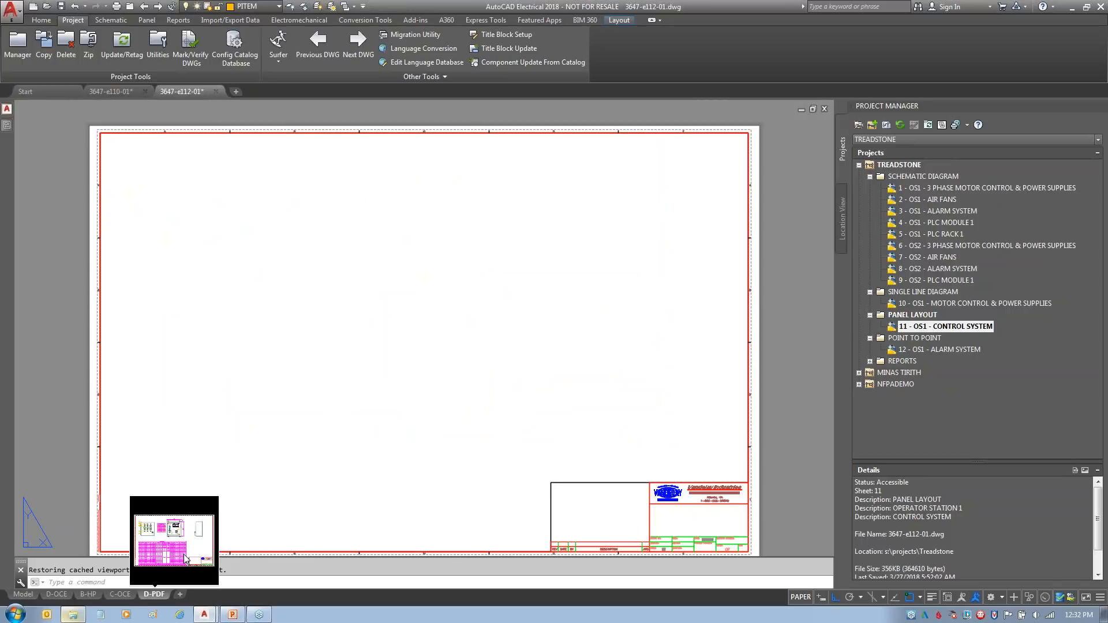
# - Examine the attribute tags of the title block on the C-OCE layout of the control system drawing, especially the project and drawing number tags
pyautogui.click(215, 92)
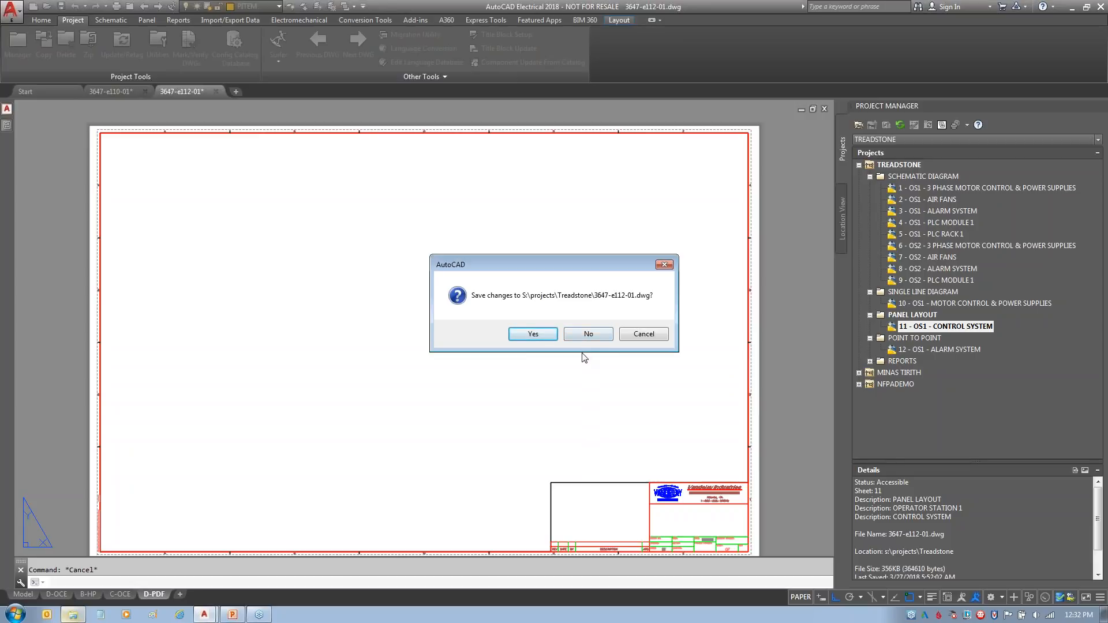
pyautogui.click(625, 335)
pyautogui.click(120, 594)
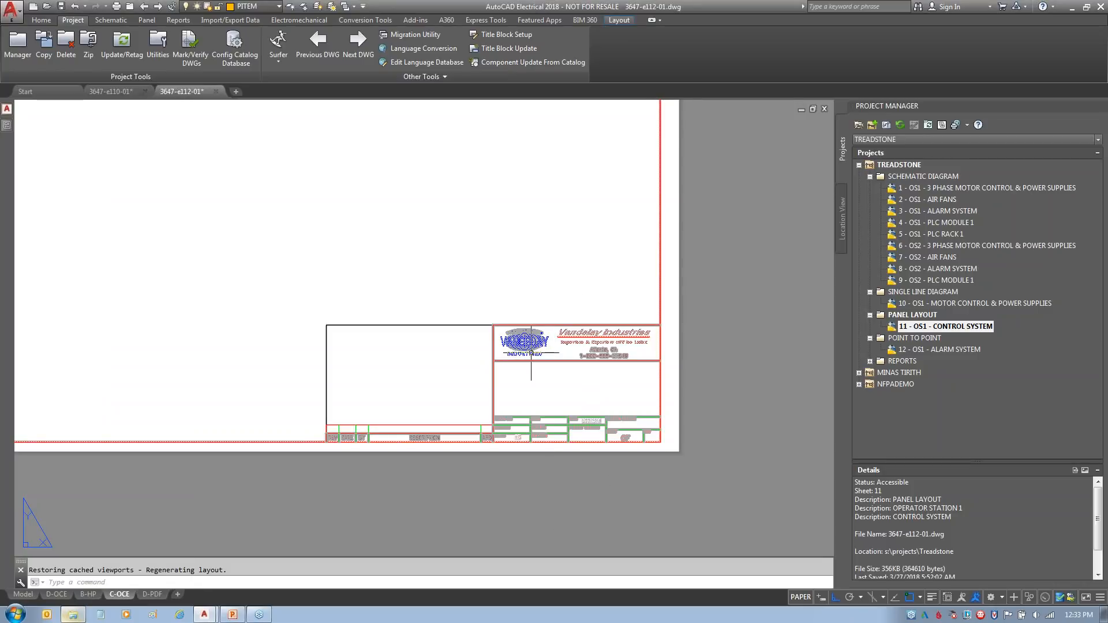
pyautogui.doubleClick(526, 346)
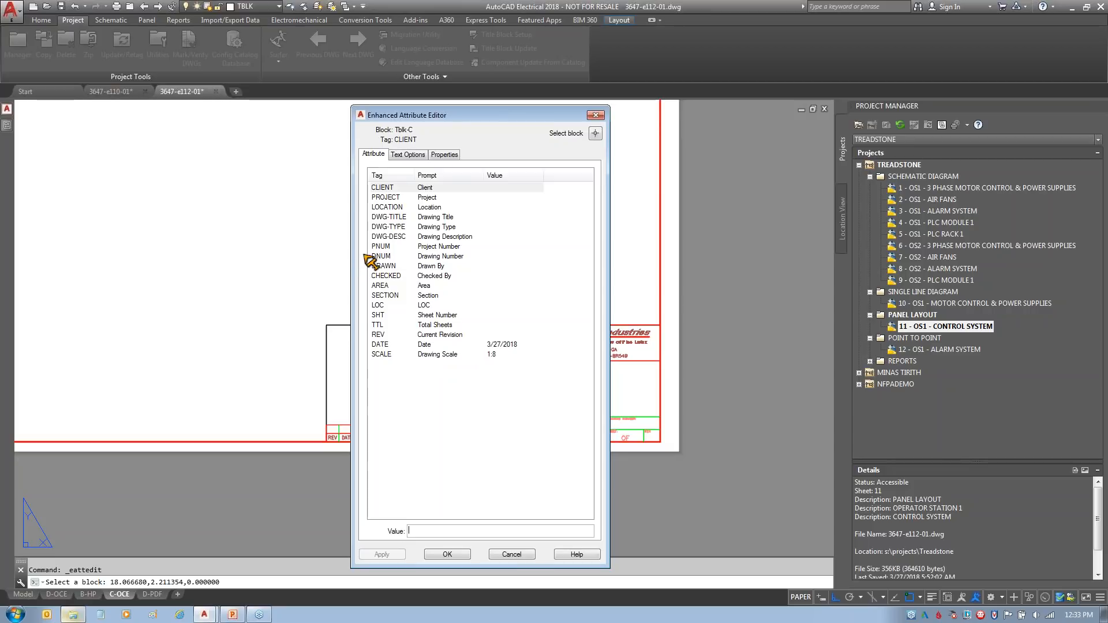
pyautogui.moveTo(264, 251); pyautogui.dragTo(367, 252)
pyautogui.moveTo(262, 225); pyautogui.dragTo(366, 245)
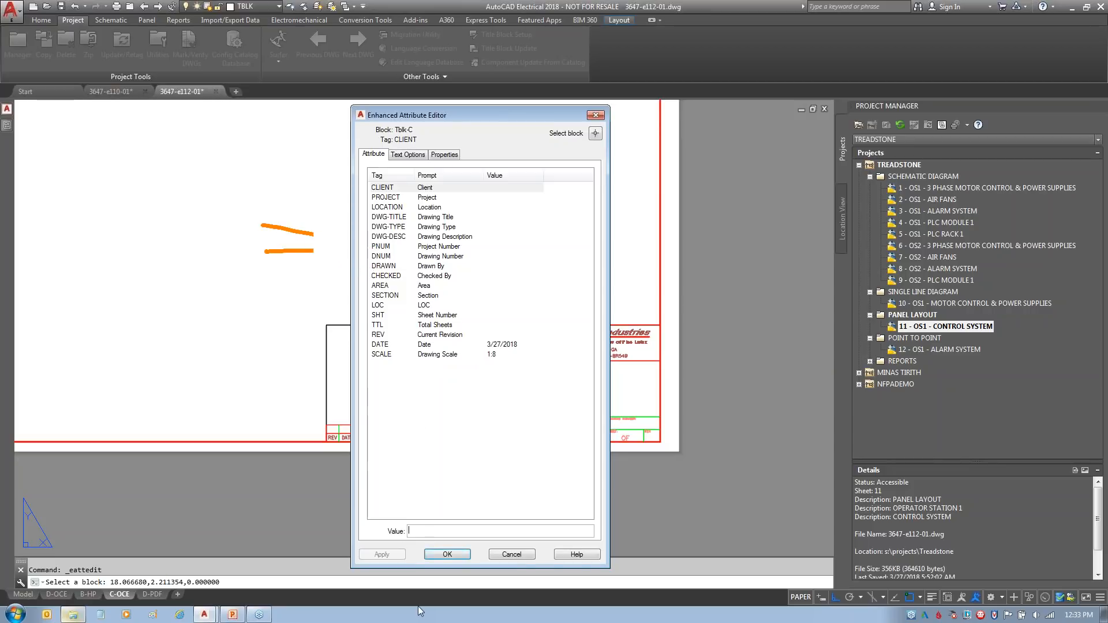
pyautogui.click(512, 555)
# - Examine the attribute tags of the title block on the B-HP layout
pyautogui.click(88, 595)
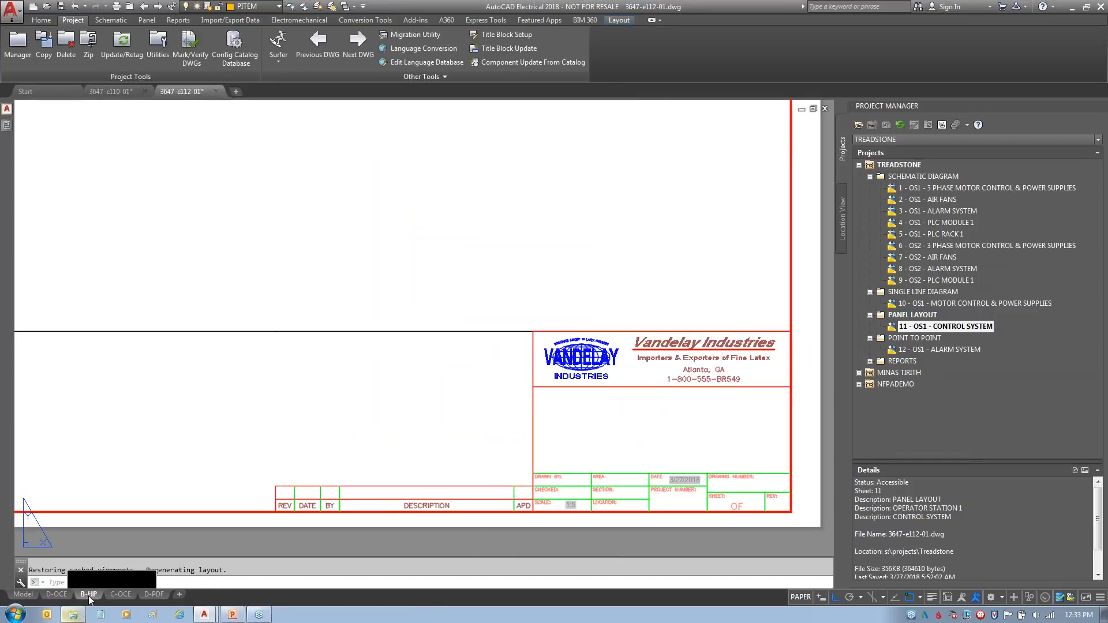
pyautogui.doubleClick(577, 364)
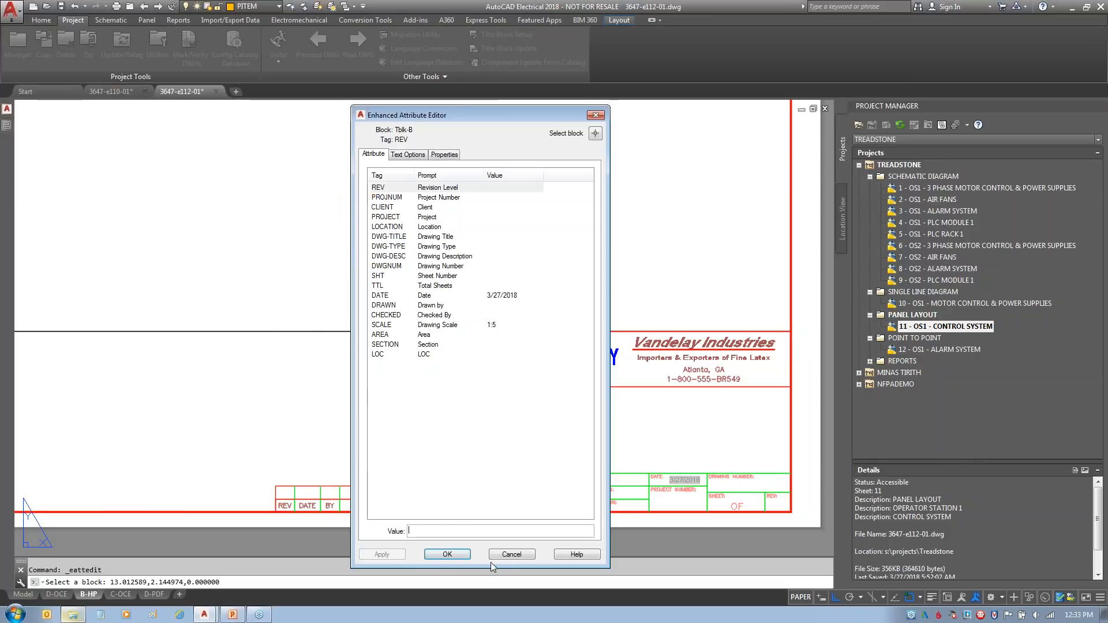
pyautogui.click(510, 554)
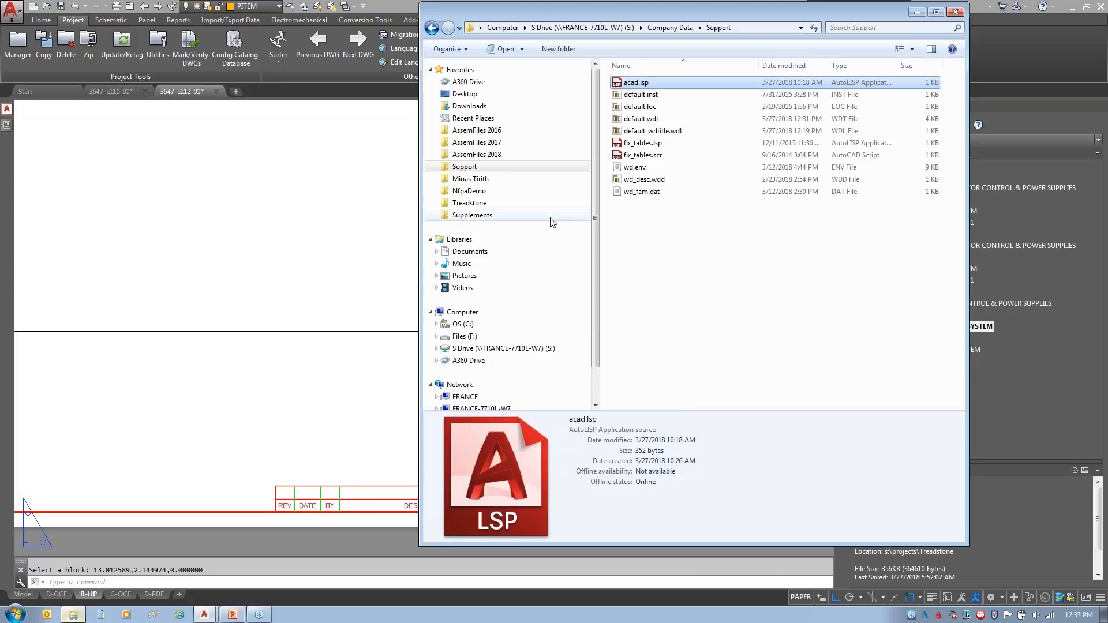
# - Open default.wdt from the Support folder and add TBLK-B after TBLK-D on its BLOCK line, separated by a comma
pyautogui.click(72, 616)
pyautogui.click(656, 120)
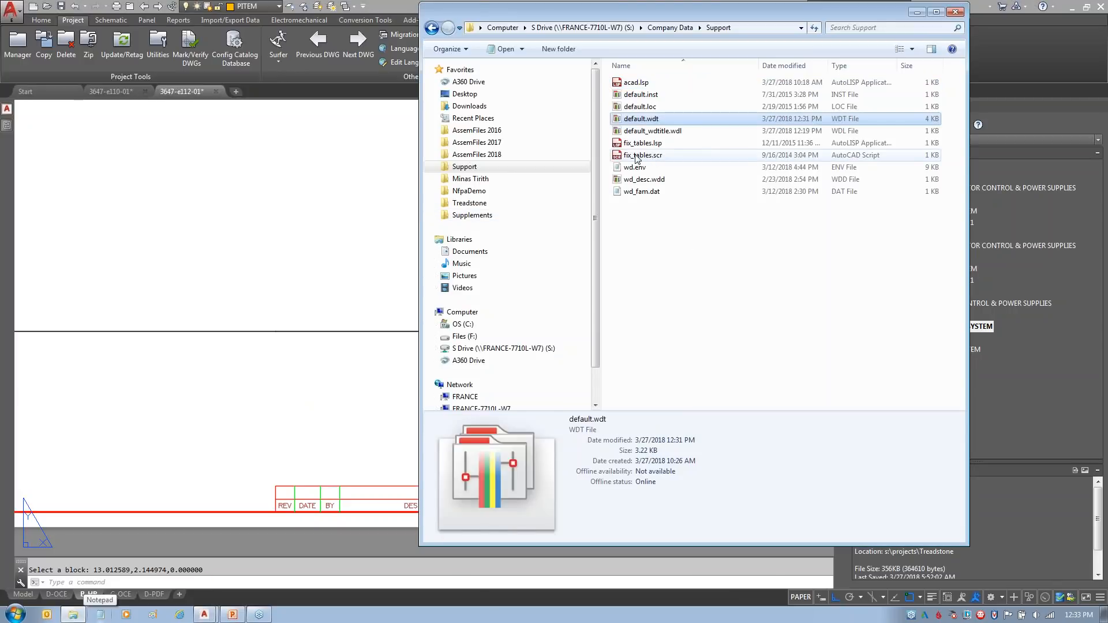
pyautogui.moveTo(612, 117)
pyautogui.mouseDown()
pyautogui.moveTo(602, 137)
pyautogui.moveTo(664, 135)
pyautogui.moveTo(668, 109)
pyautogui.mouseUp()
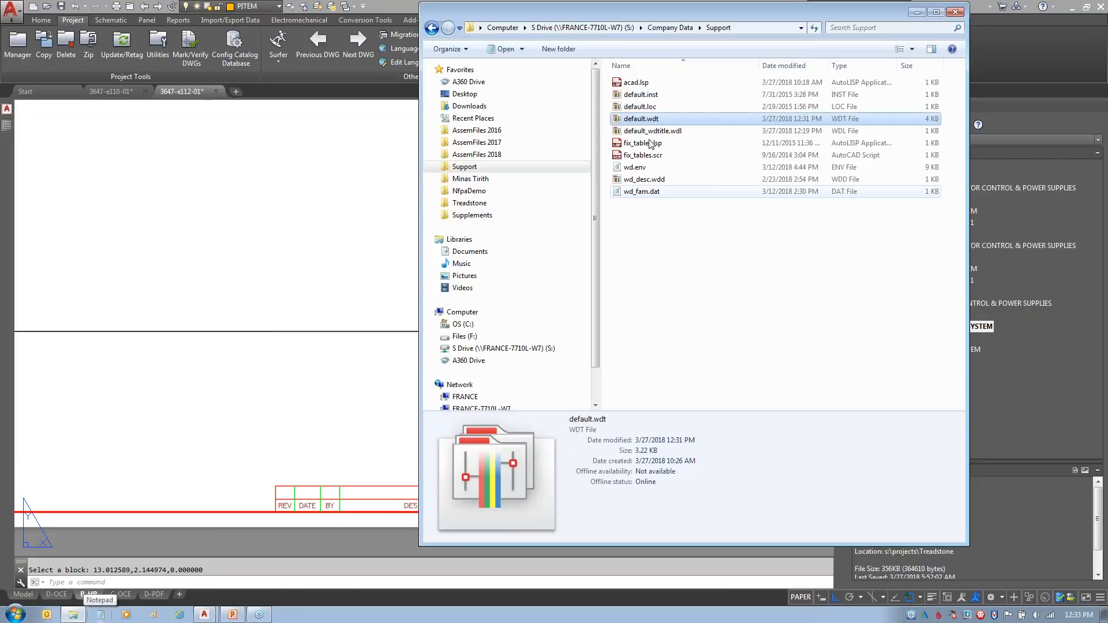
pyautogui.doubleClick(647, 121)
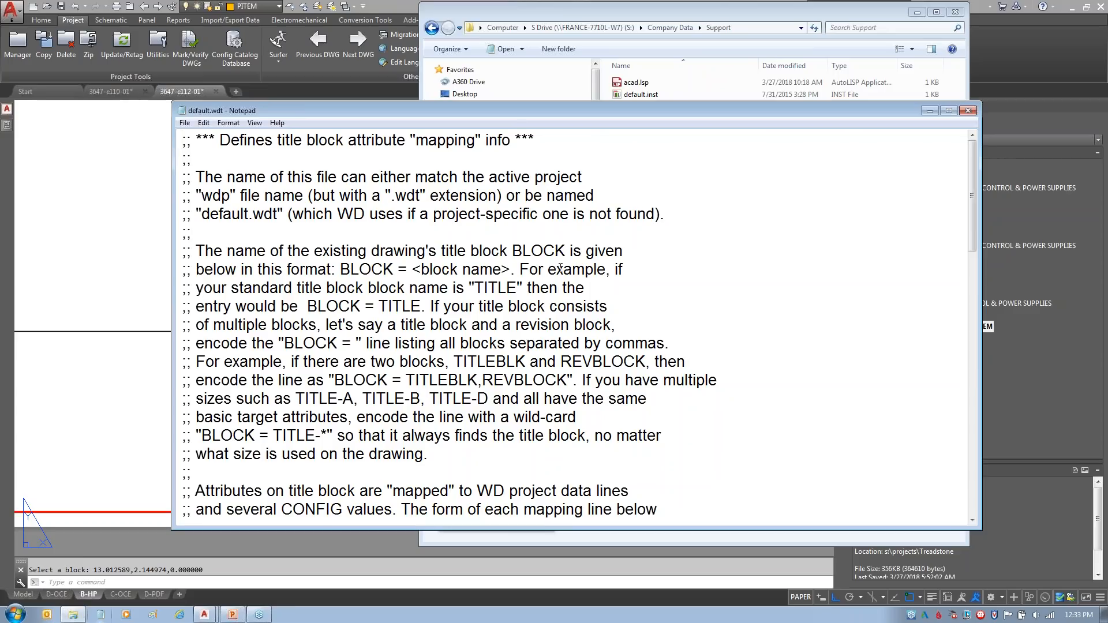
pyautogui.scroll(-7, 519, 323)
pyautogui.scroll(-9, 519, 323)
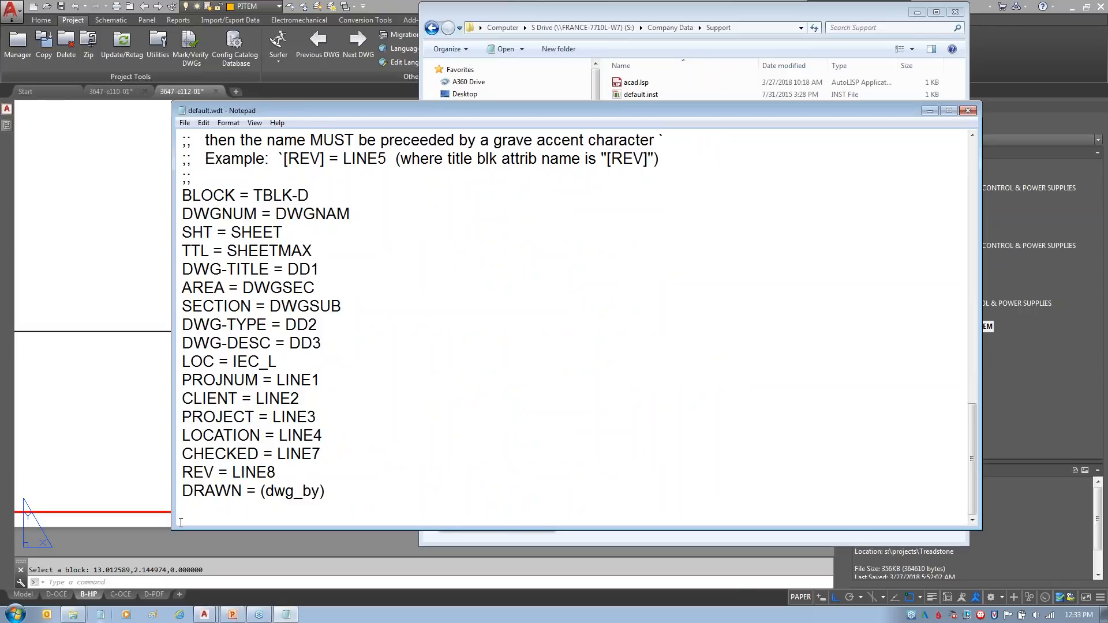
pyautogui.write('TBLK-B')
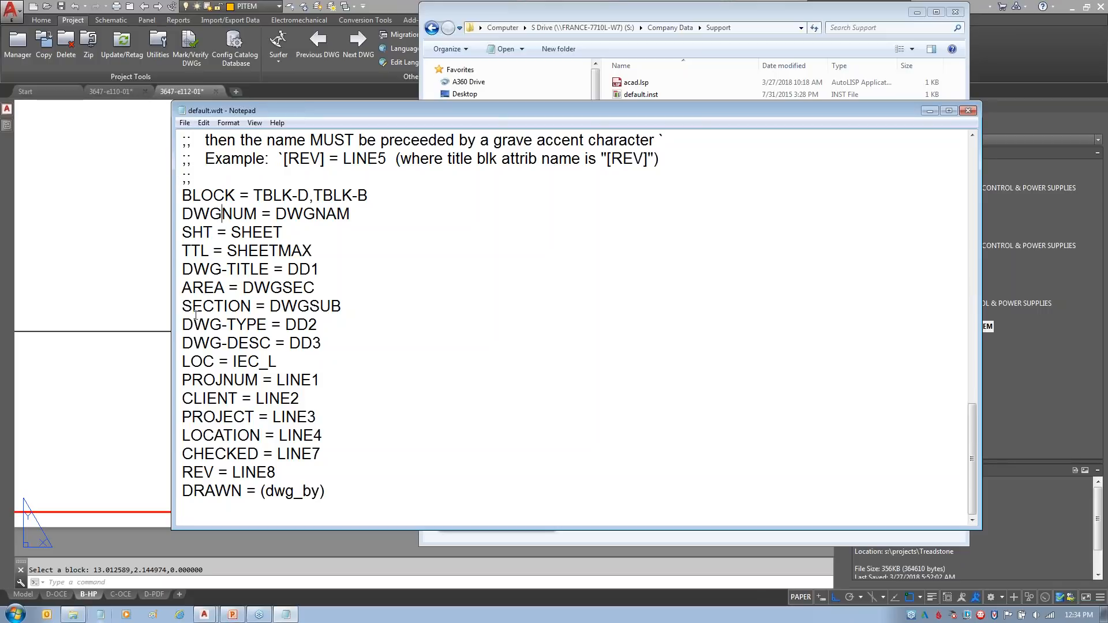
# - Duplicate the whole attribute mapping section, from the BLOCK line to the DRAWN line, below the original with a blank line between
pyautogui.moveTo(181, 197); pyautogui.dragTo(330, 487)
pyautogui.hotkey('ctrl', 'c')
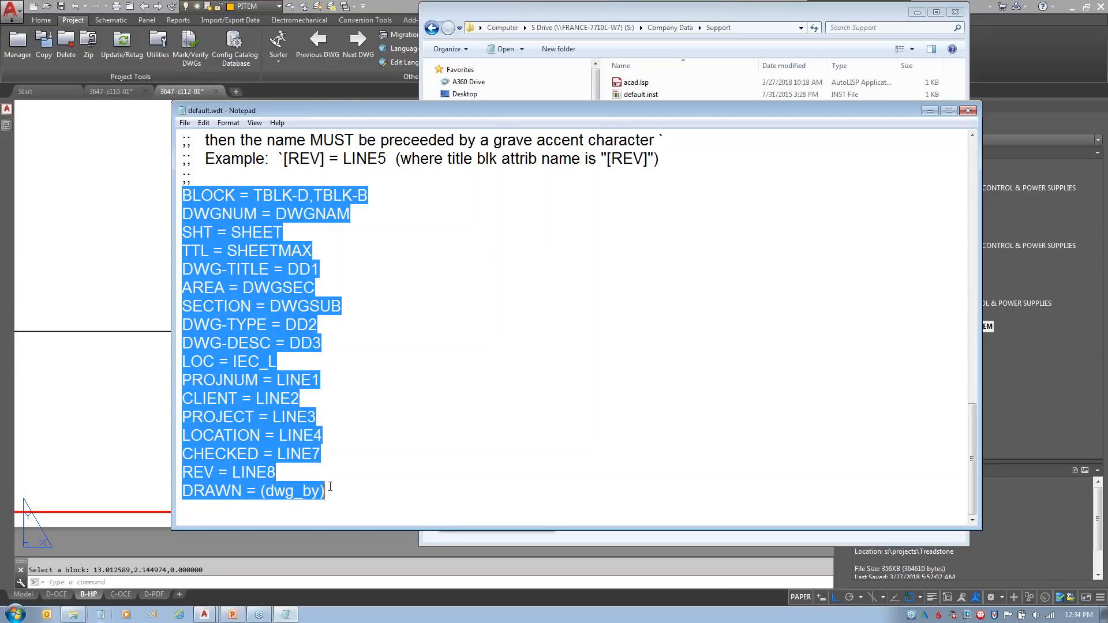
pyautogui.click(342, 489)
pyautogui.press('Return')
pyautogui.press('Return')
pyautogui.hotkey('ctrl', 'v')
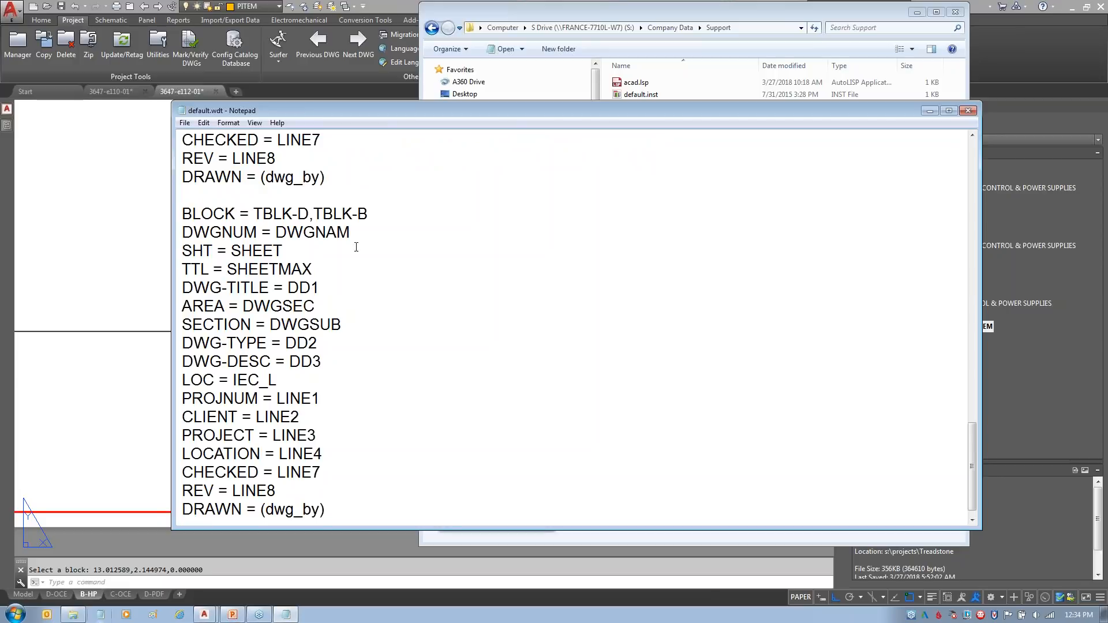
# - Set the BLOCK line of the copied mapping section to TBLK-C only
pyautogui.click(390, 208)
pyautogui.press('BackSpace')
pyautogui.press('BackSpace')
pyautogui.press('BackSpace')
pyautogui.press('BackSpace')
pyautogui.press('BackSpace')
pyautogui.press('BackSpace')
pyautogui.press('BackSpace')
pyautogui.press('BackSpace')
pyautogui.write('C')
# - In the TBLK-C section, rename the attribute DWGNUM to DNUM and PROJNUM to PNUM
pyautogui.press('BackSpace')
pyautogui.press('BackSpace')
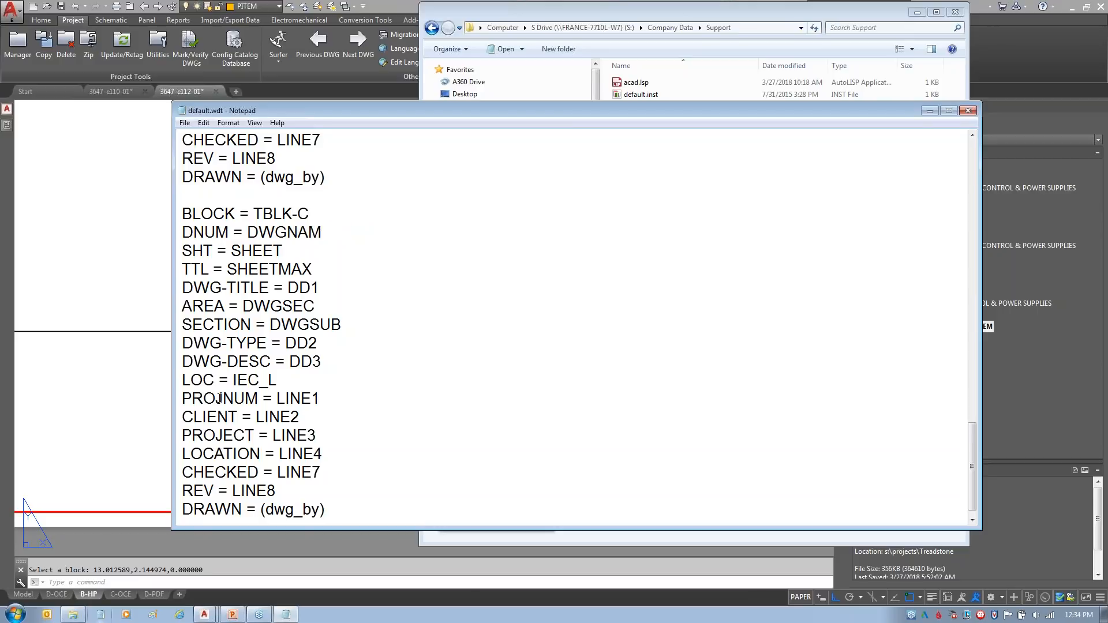
pyautogui.press('BackSpace')
pyautogui.press('BackSpace')
pyautogui.press('BackSpace')
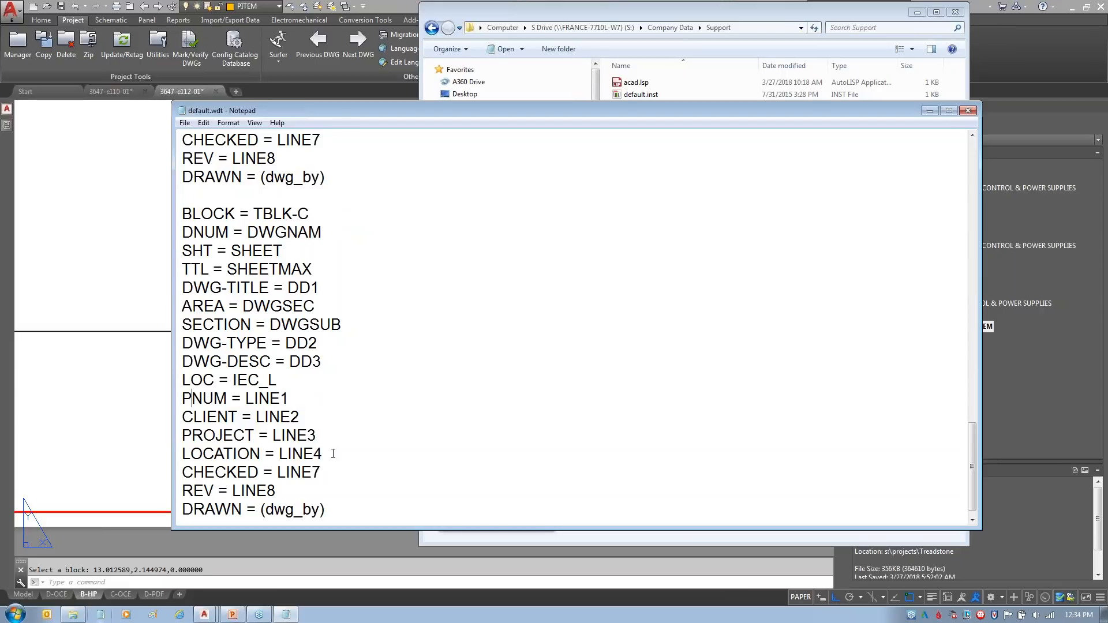
pyautogui.moveTo(332, 235); pyautogui.dragTo(495, 221)
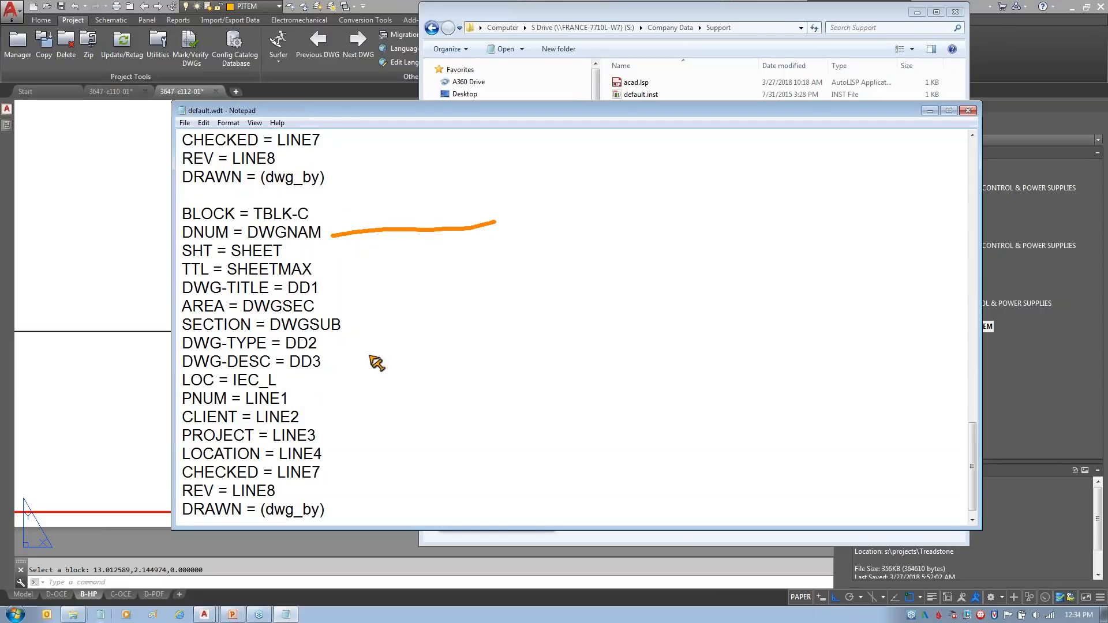
pyautogui.moveTo(439, 376); pyautogui.dragTo(449, 373)
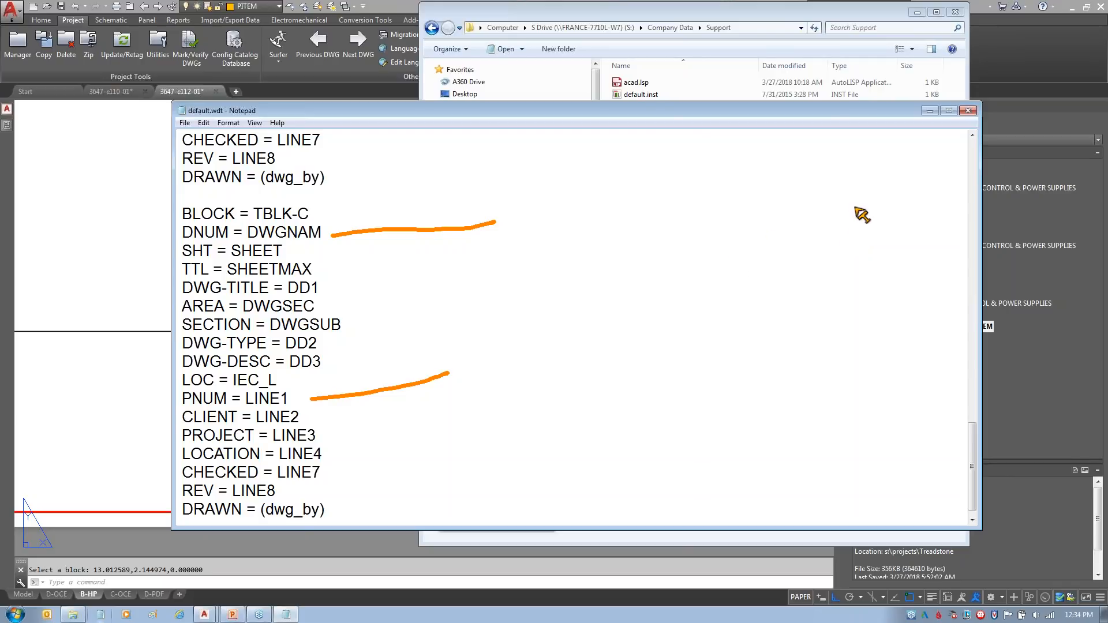
pyautogui.press('Escape')
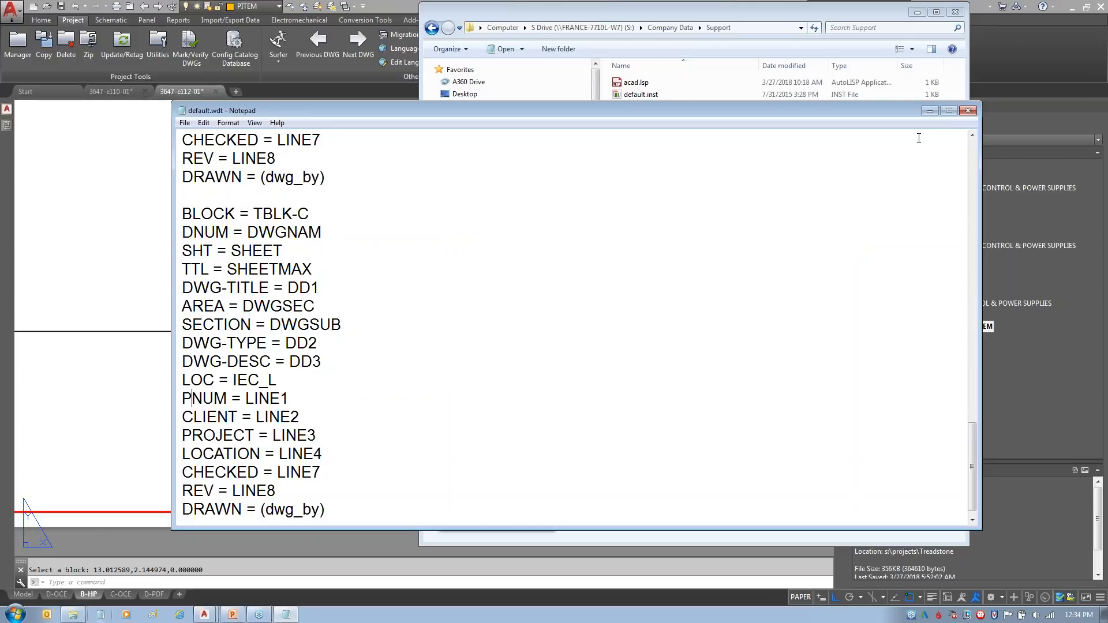
# - Save the changes to default.wdt, close the file, and return to AutoCAD Electrical
pyautogui.click(968, 111)
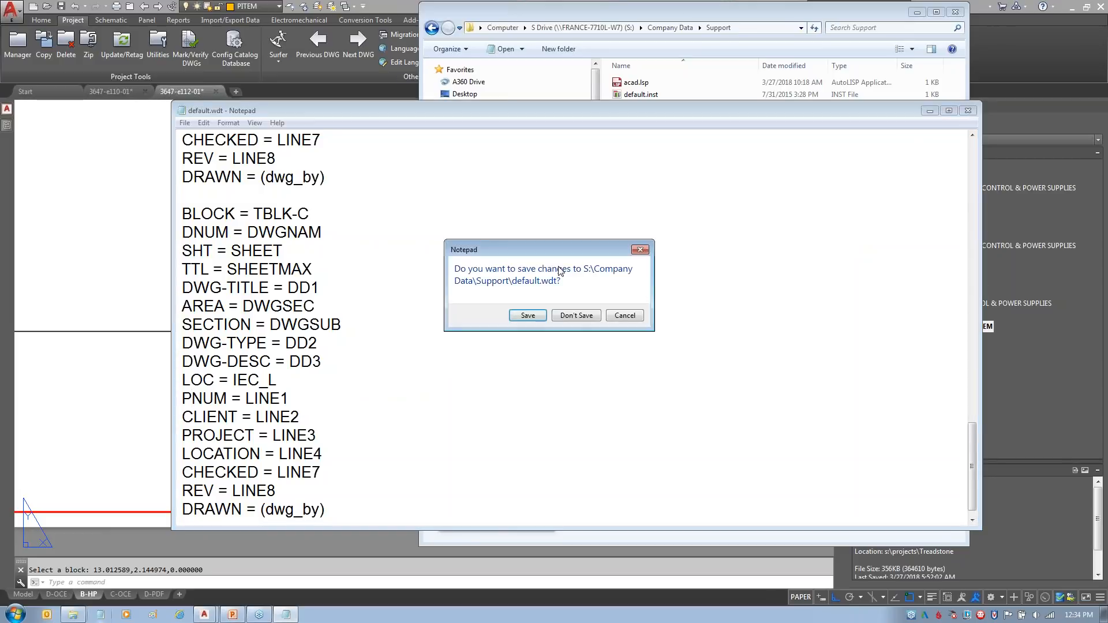
pyautogui.click(529, 315)
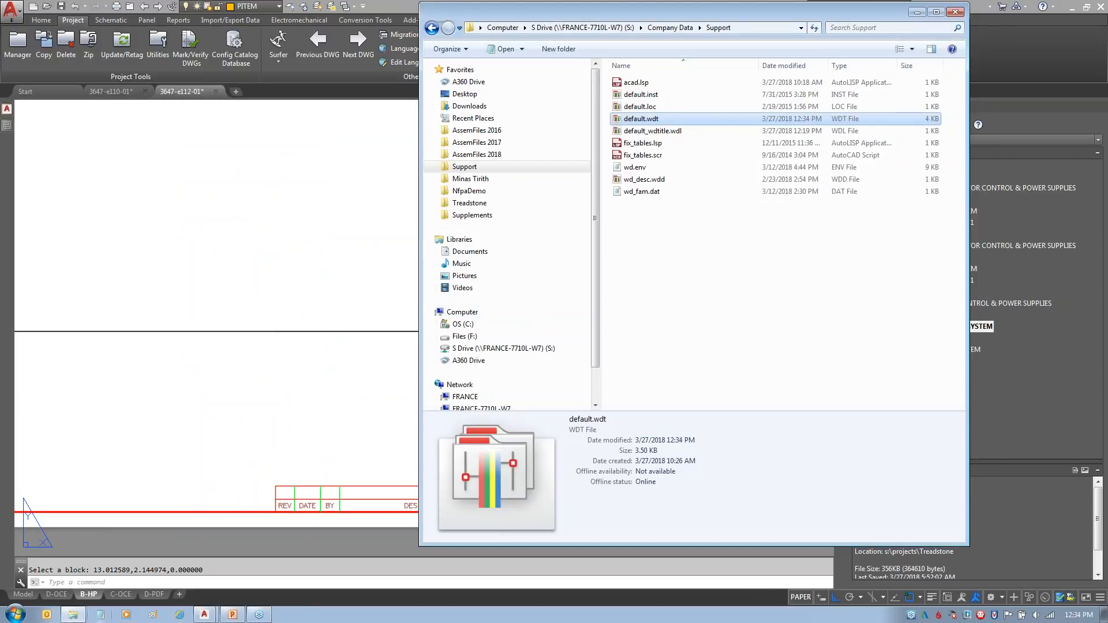
pyautogui.click(279, 240)
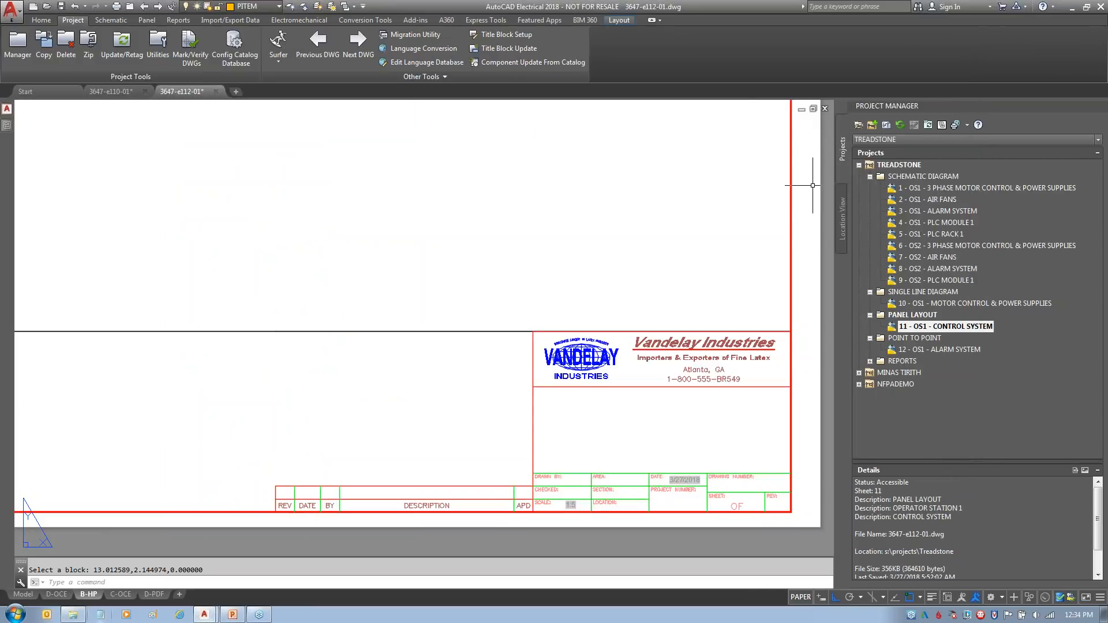
# - Run Title Block Update project-wide on all drawings of the TREADSTONE project with the preselected lines
pyautogui.click(511, 50)
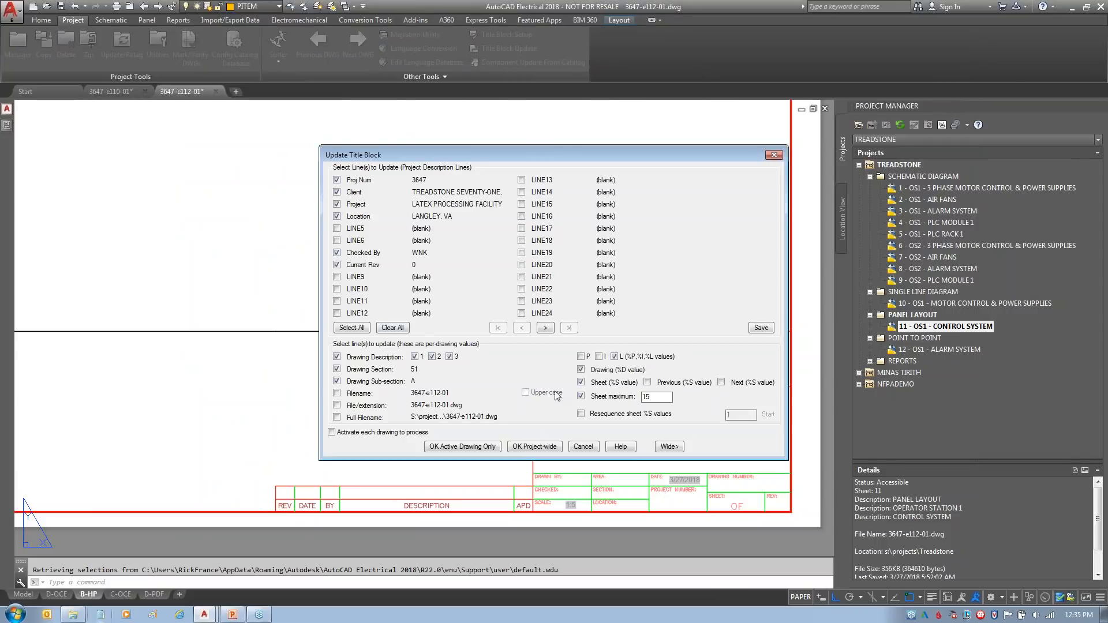
pyautogui.click(552, 446)
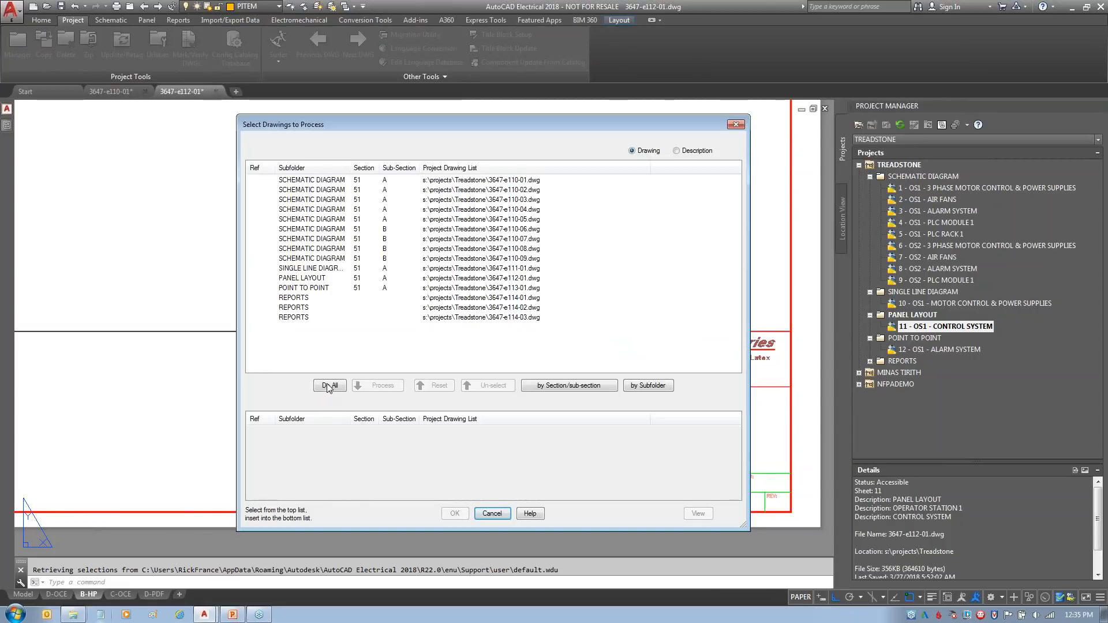
pyautogui.click(329, 387)
pyautogui.click(454, 514)
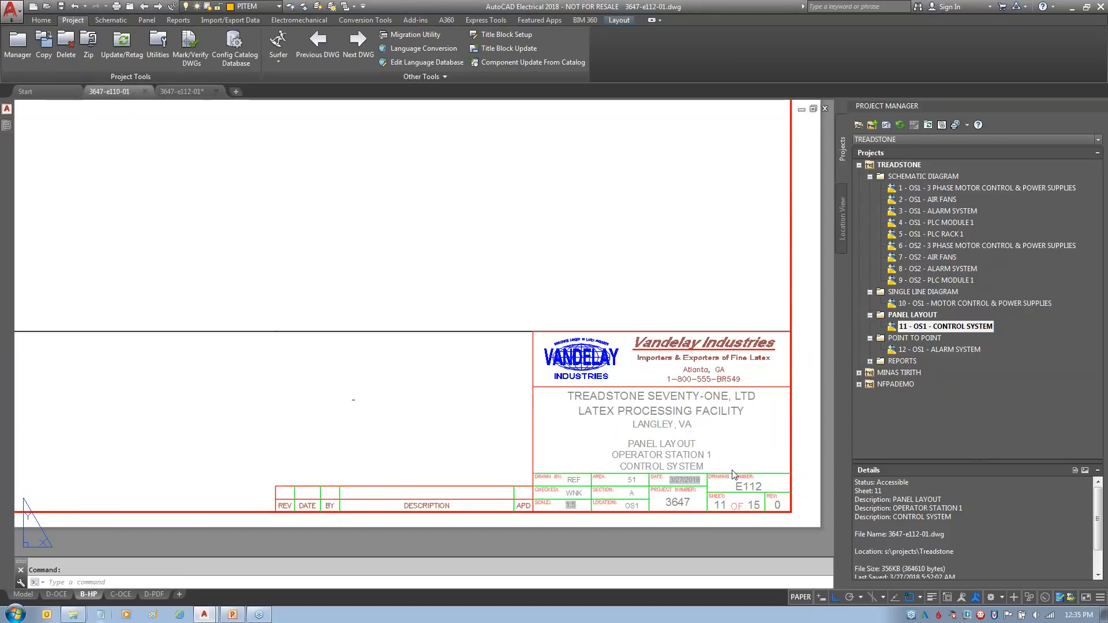
# - Examine the title blocks of drawing 3647-e110-01 and of single line diagram 10 - OS1 - MOTOR CONTROL & POWER SUPPLIES
pyautogui.click(109, 91)
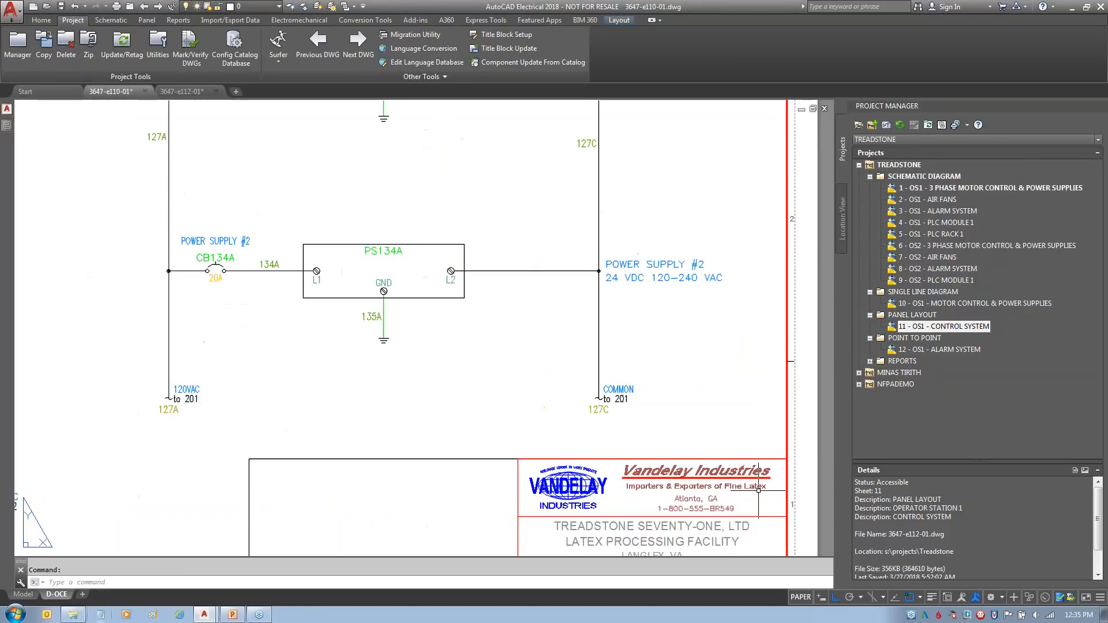
pyautogui.scroll(2, 676, 334)
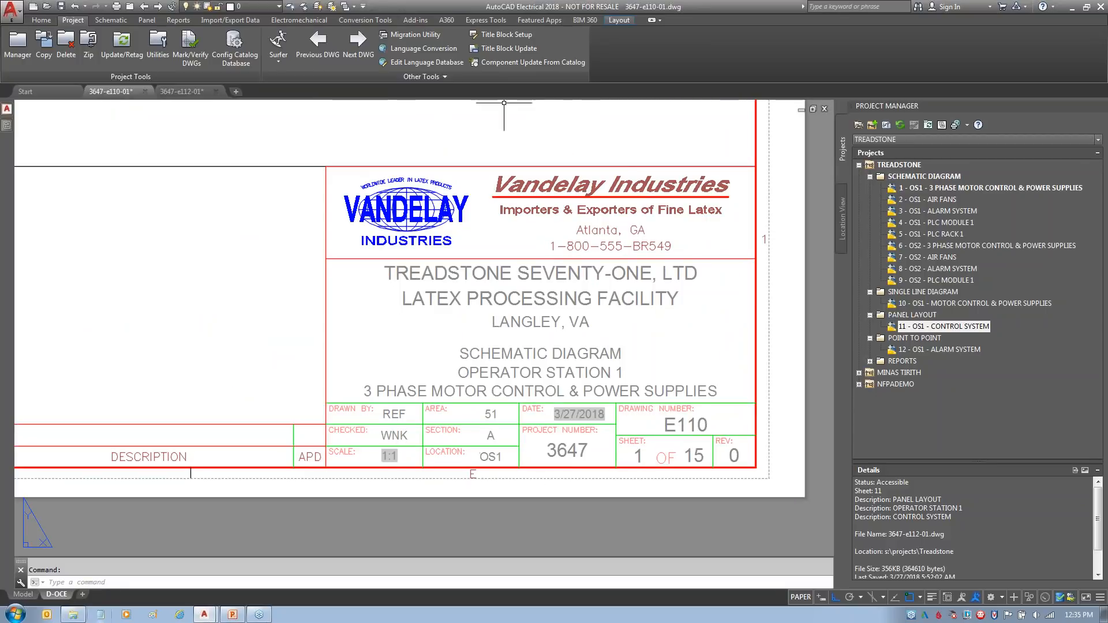
pyautogui.doubleClick(937, 303)
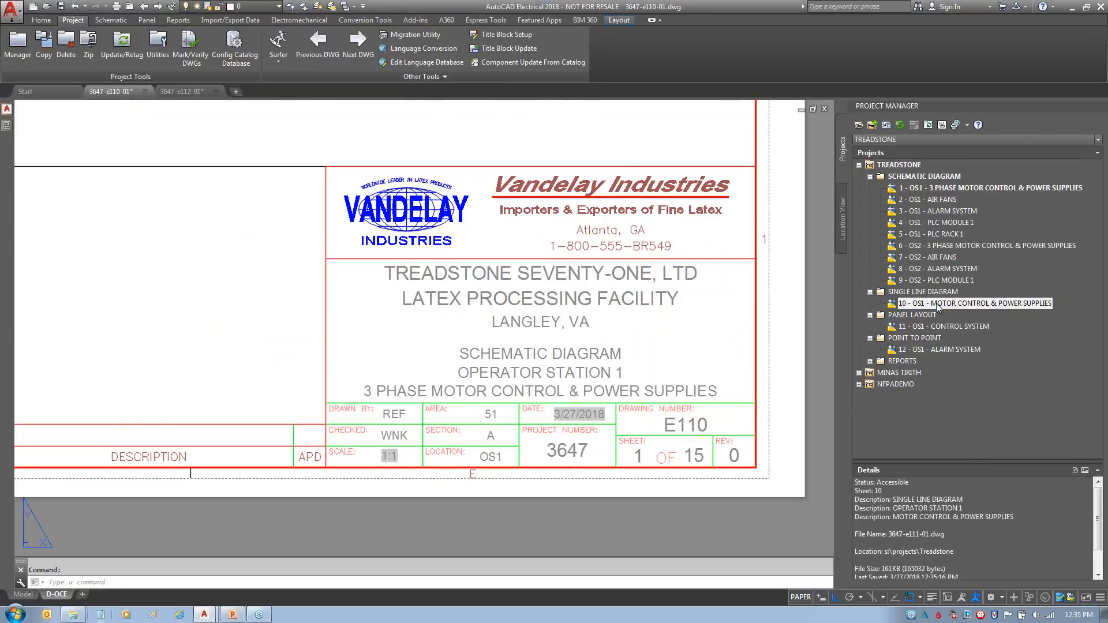
pyautogui.scroll(3, 763, 533)
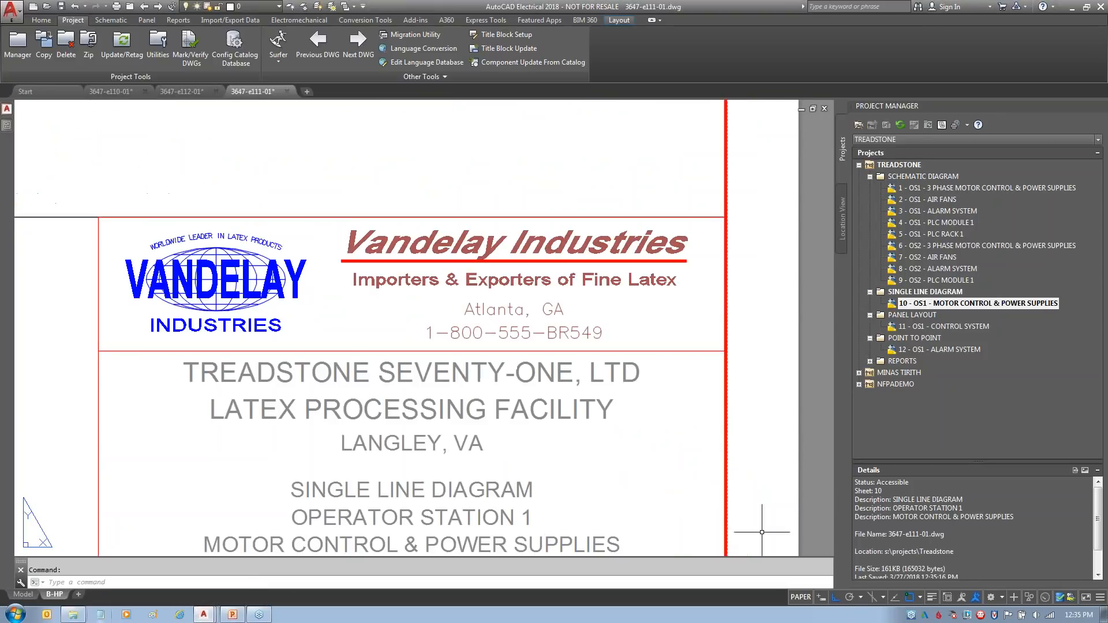
pyautogui.moveTo(589, 444); pyautogui.dragTo(648, 260, button='middle')
pyautogui.moveTo(819, 333); pyautogui.dragTo(797, 389, button='middle')
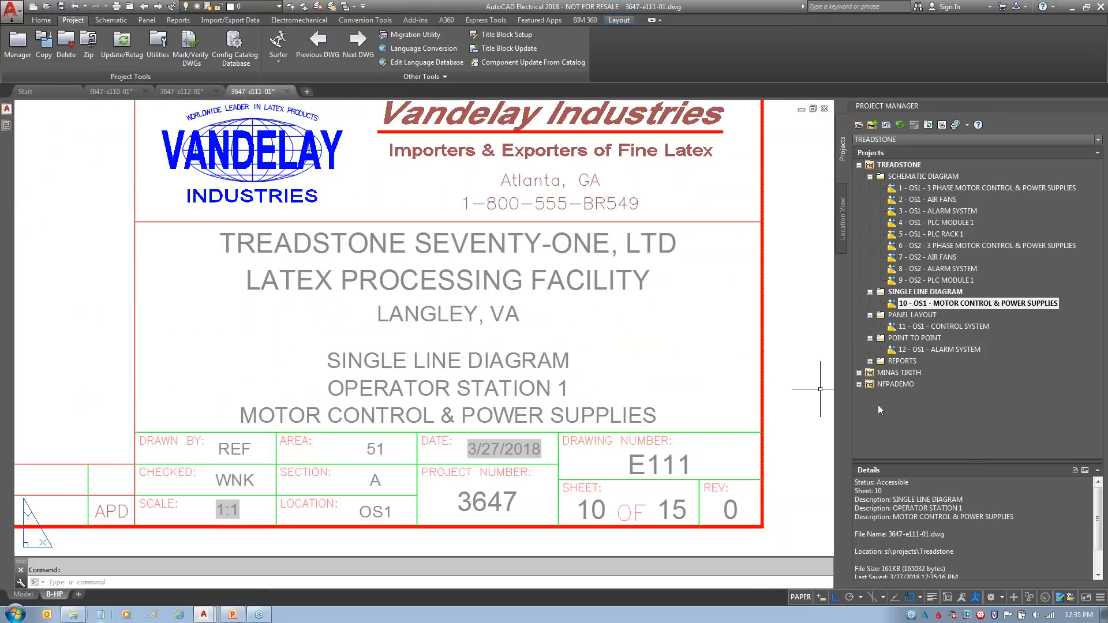
# - Open drawing 12 - OS1 - ALARM SYSTEM and examine its title block, including the PNUM and DNUM attributes in the Enhanced Attribute Editor
pyautogui.doubleClick(938, 349)
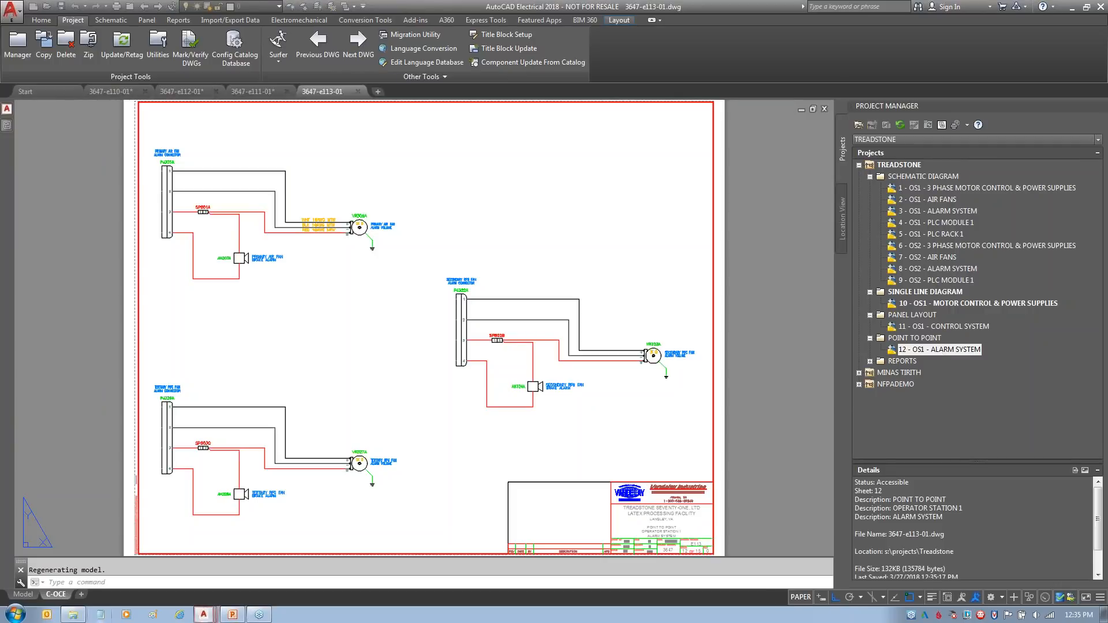
pyautogui.scroll(5, 684, 545)
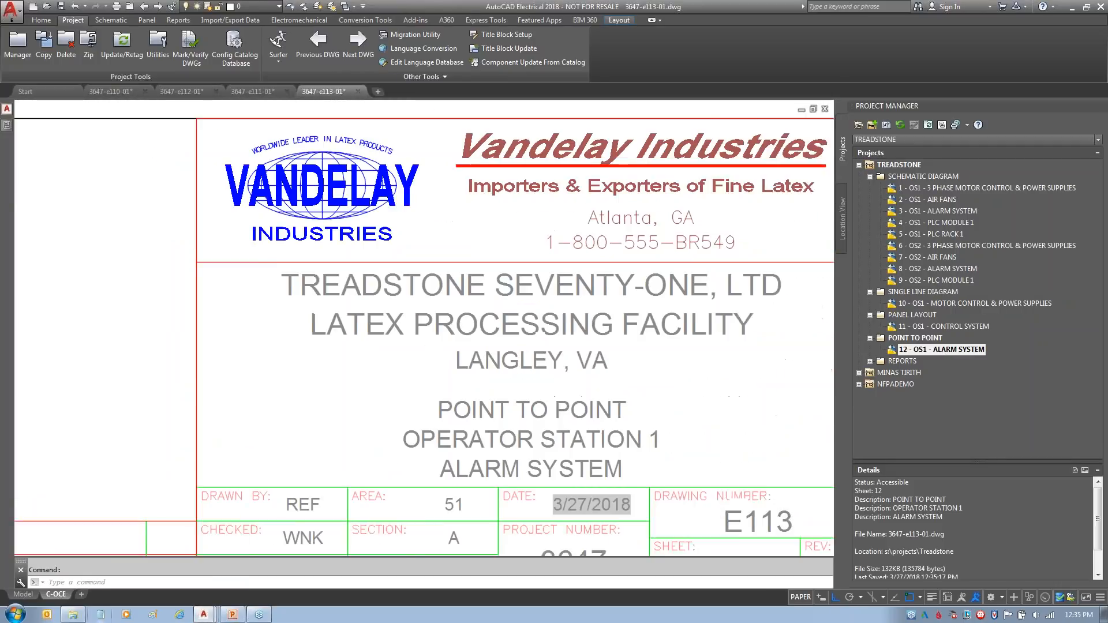
pyautogui.scroll(-2, 276, 289)
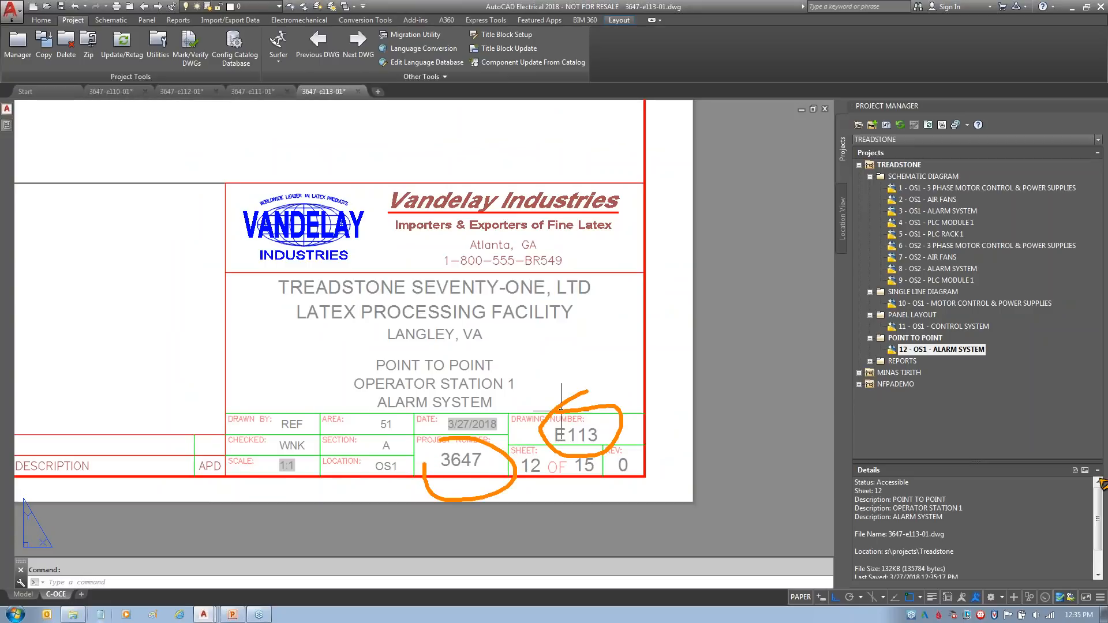
pyautogui.doubleClick(558, 434)
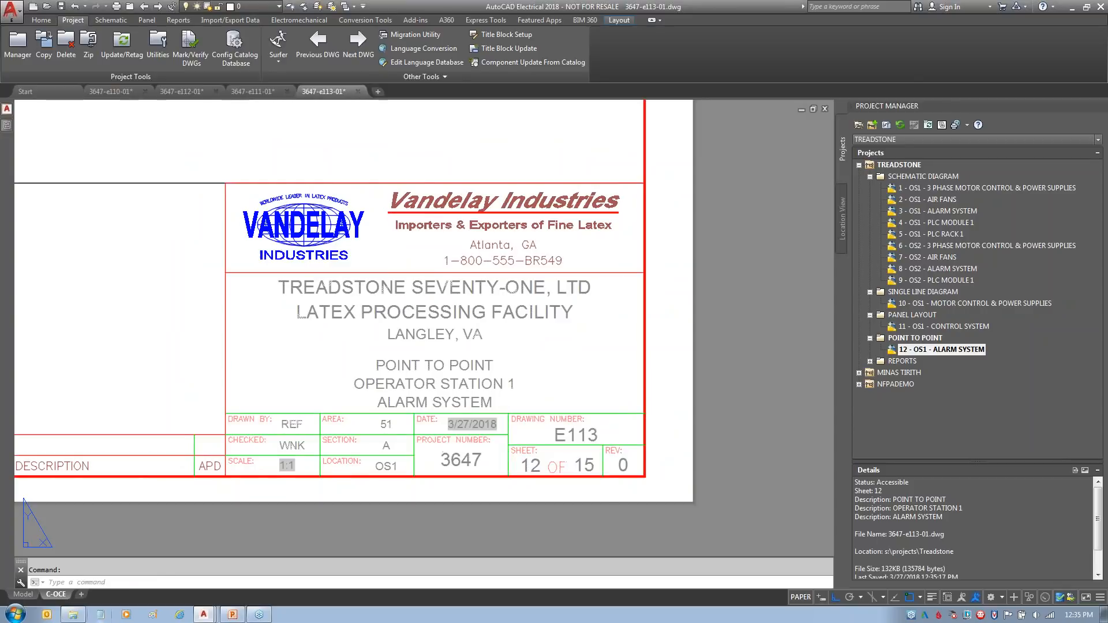
pyautogui.click(377, 249)
pyautogui.click(377, 258)
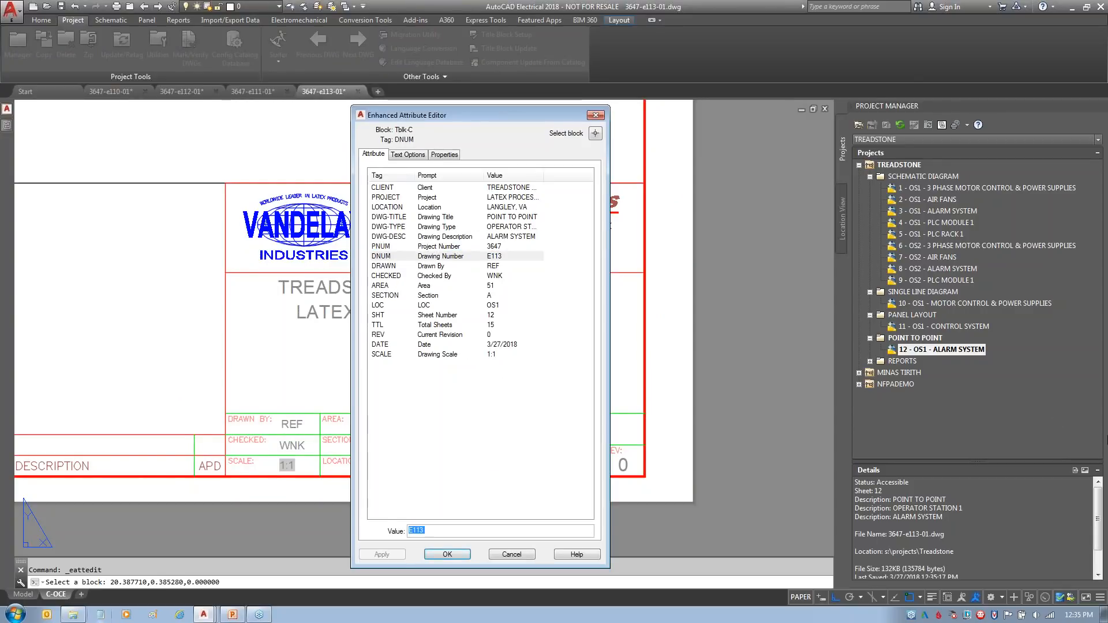
# - Close the attribute editor and drawings 3647-e113-01 and 3647-e111-01, discarding the changes to 3647-e113-01
pyautogui.click(447, 555)
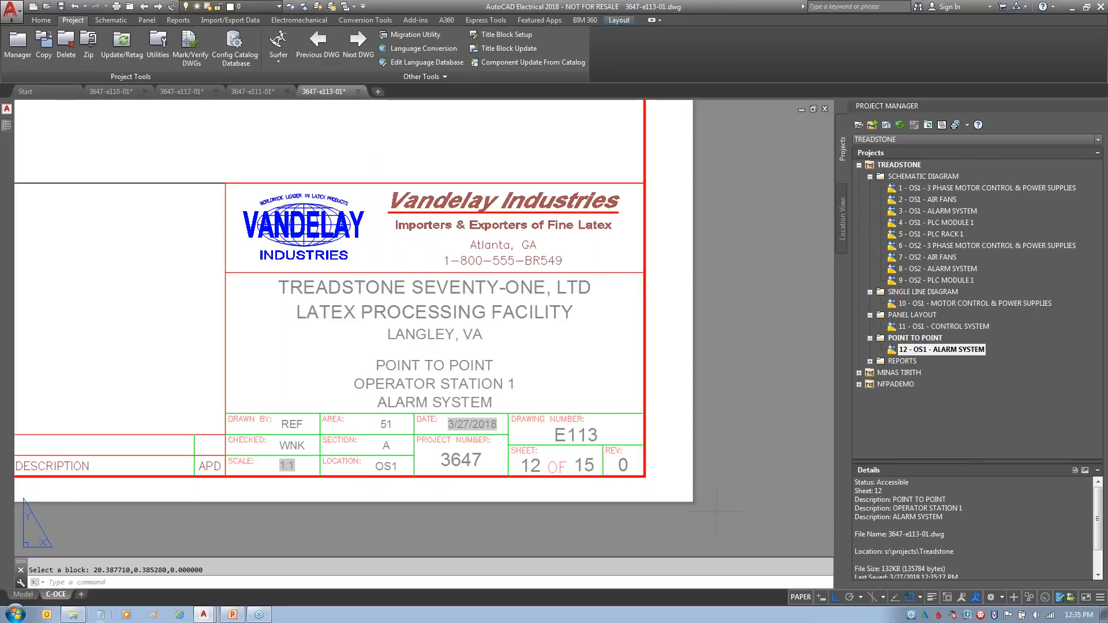
pyautogui.click(358, 91)
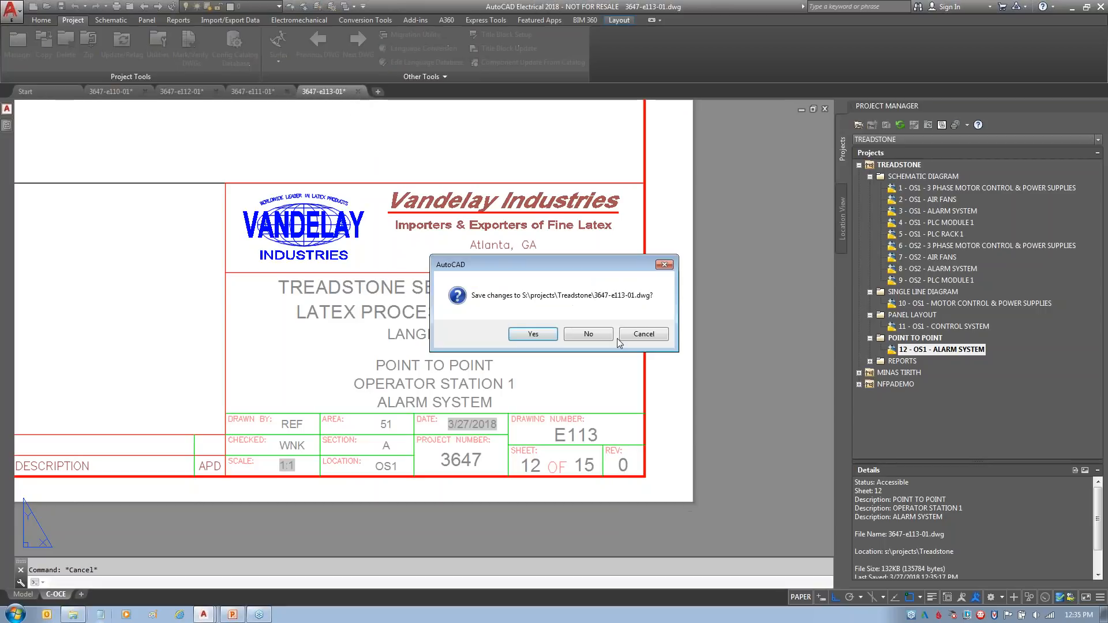
pyautogui.click(587, 335)
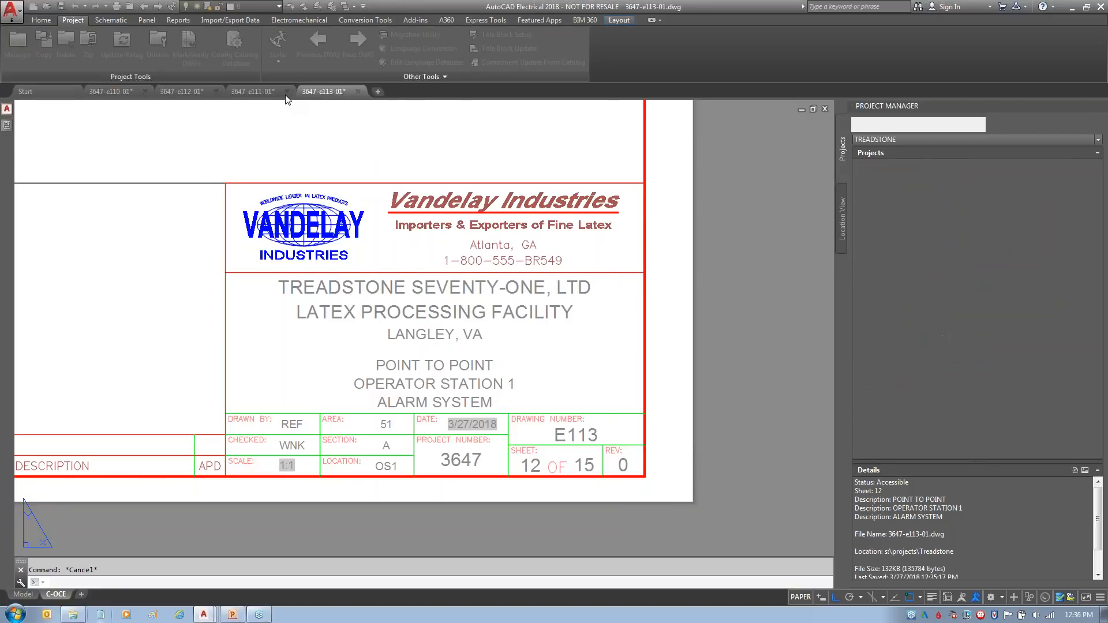
pyautogui.click(287, 91)
pyautogui.click(509, 334)
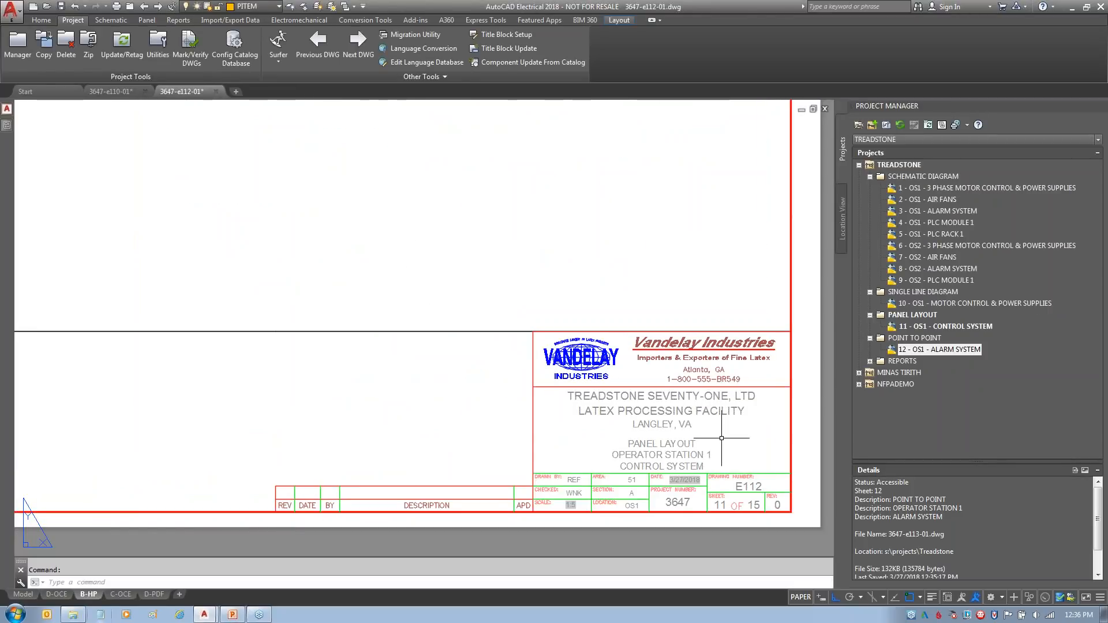
# - Examine the title blocks on the B-HP, D-OCE, C-OCE and D-PDF layouts of drawing 3647-e112-01
pyautogui.moveTo(702, 439); pyautogui.dragTo(584, 379, button='middle')
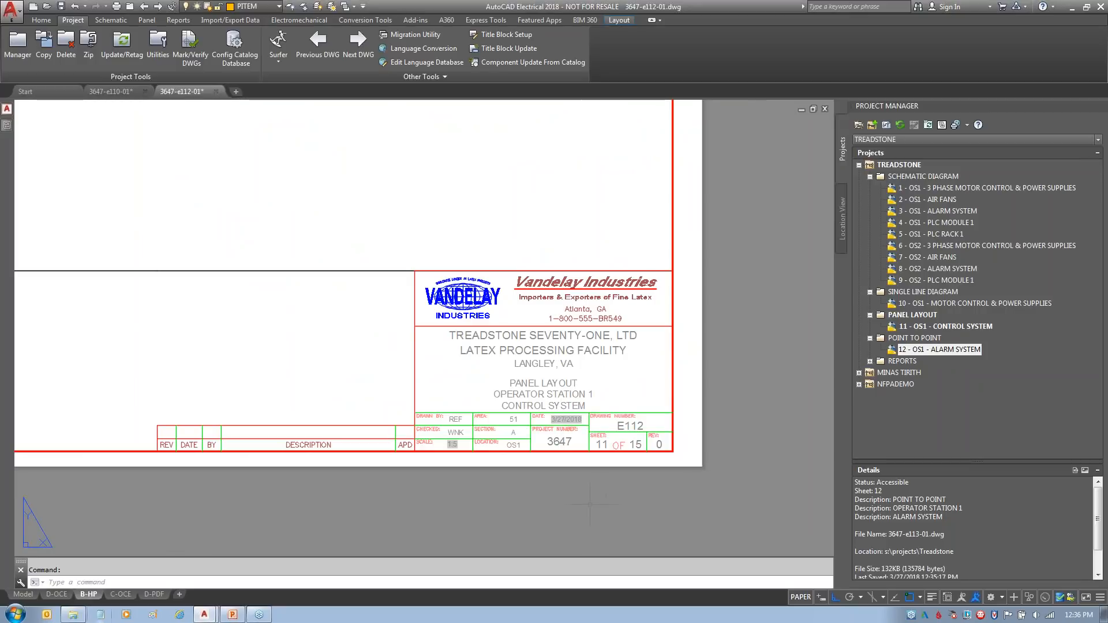
pyautogui.click(57, 594)
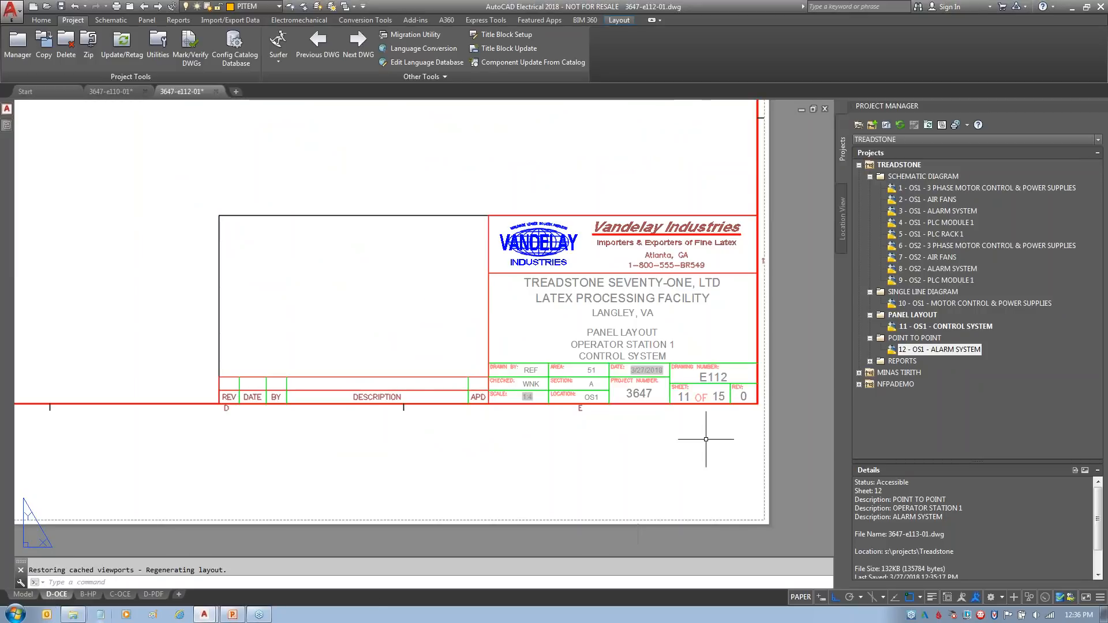
pyautogui.moveTo(466, 487); pyautogui.dragTo(457, 488, button='middle')
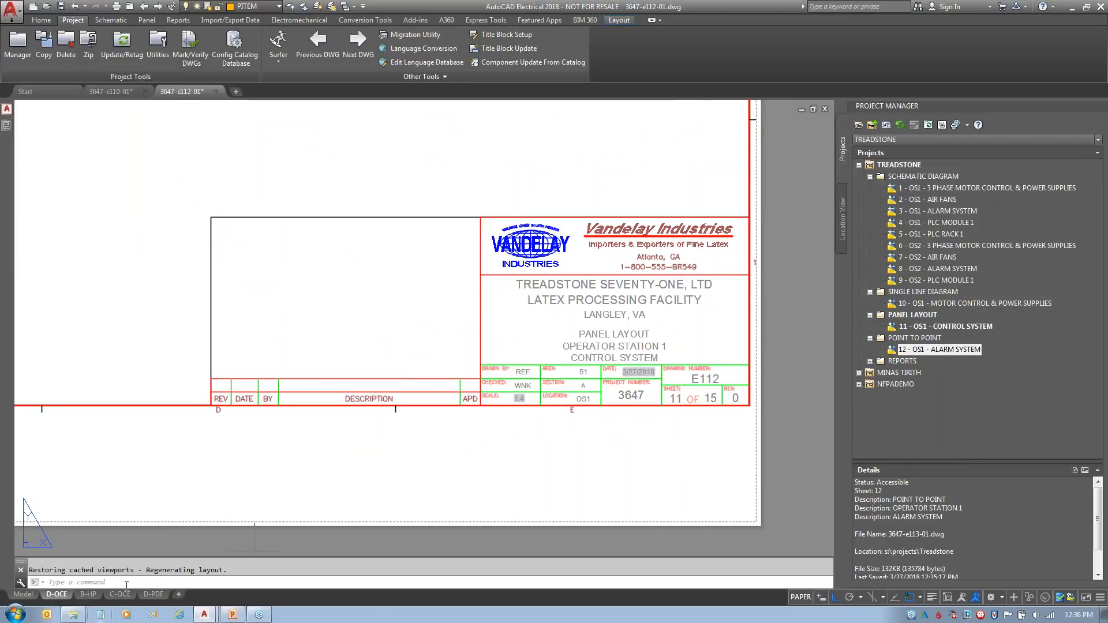
pyautogui.click(120, 594)
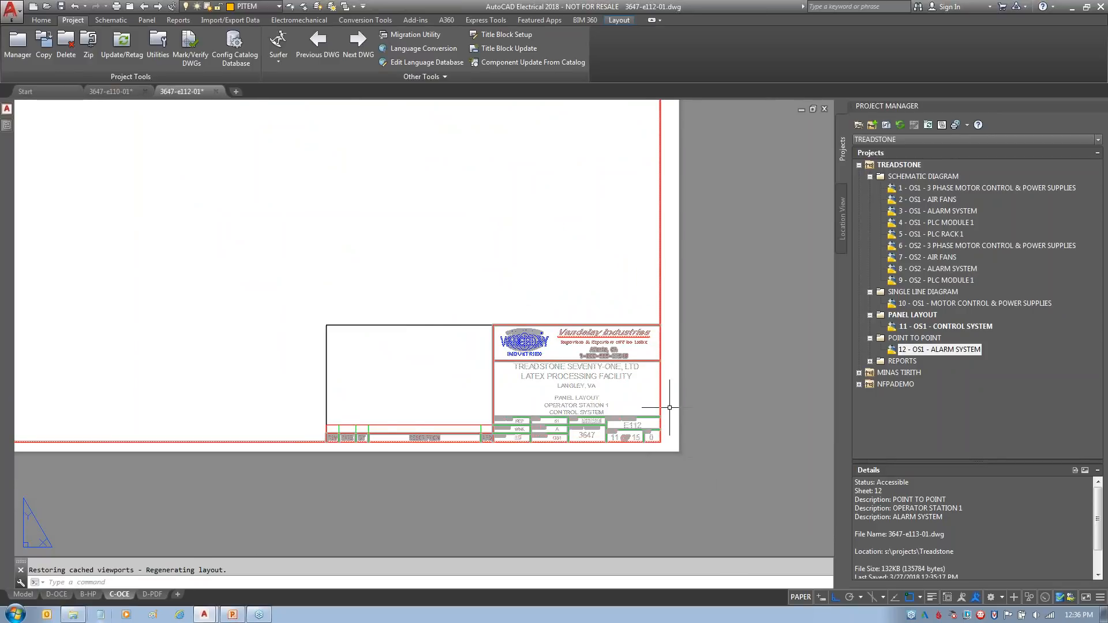
pyautogui.scroll(4, 670, 405)
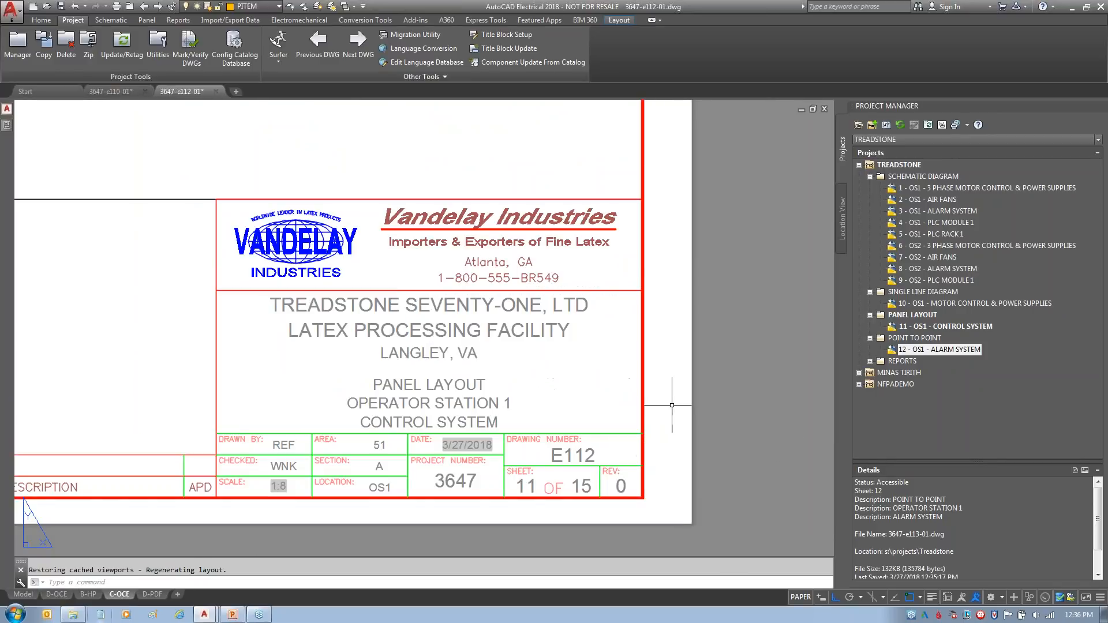
pyautogui.click(154, 594)
pyautogui.scroll(4, 699, 546)
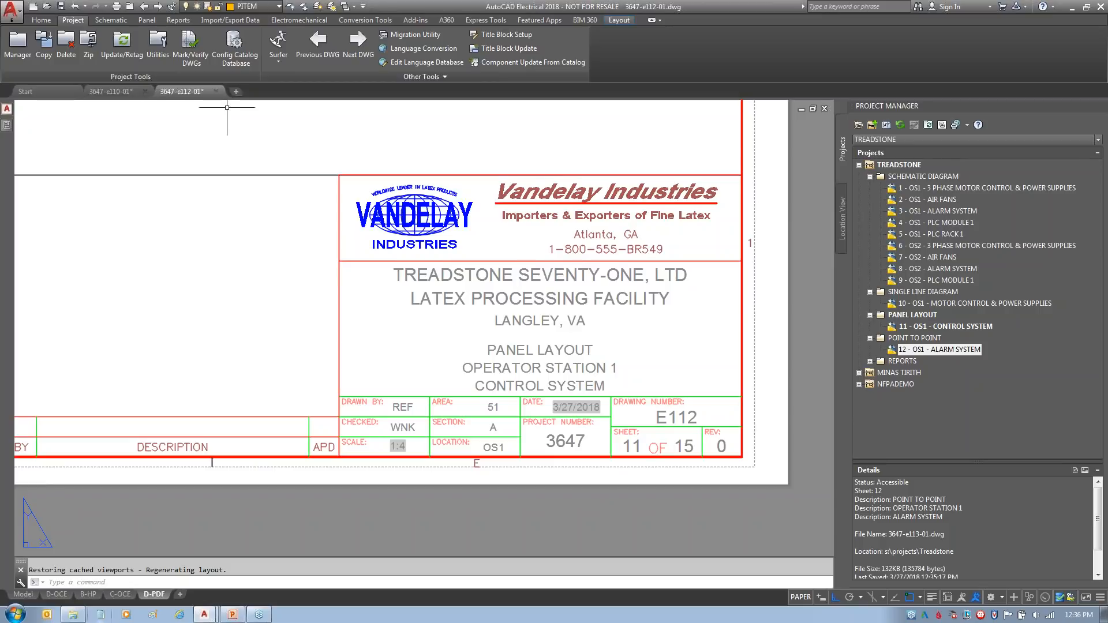
# - Close drawings 3647-e112-01 and 3647-e110-01, discarding the changes to 3647-e112-01
pyautogui.click(216, 91)
pyautogui.click(594, 338)
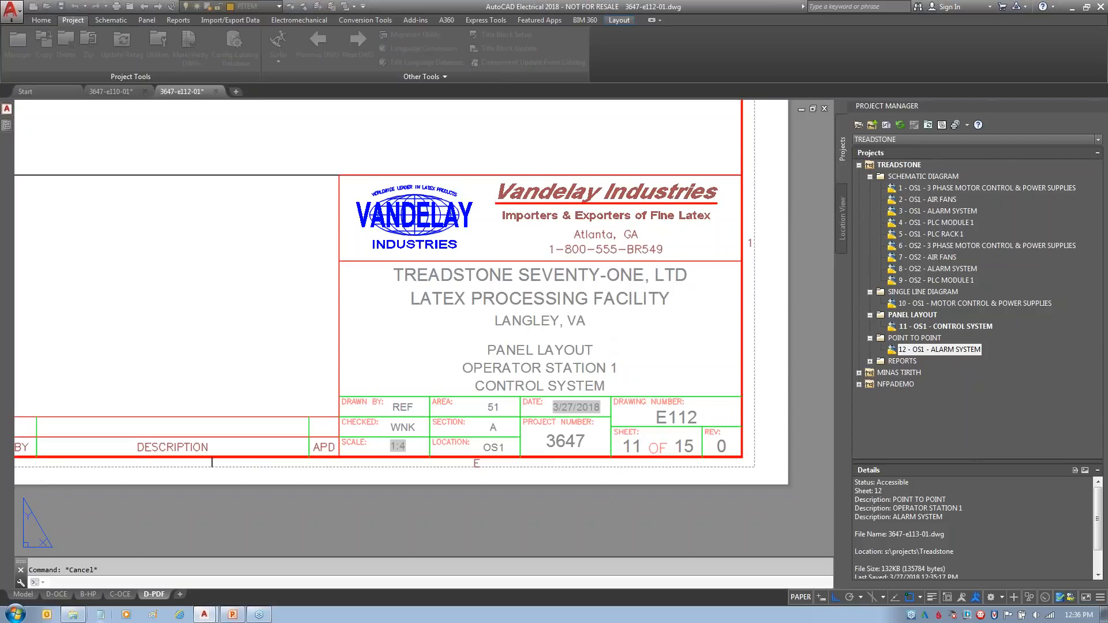
pyautogui.click(145, 91)
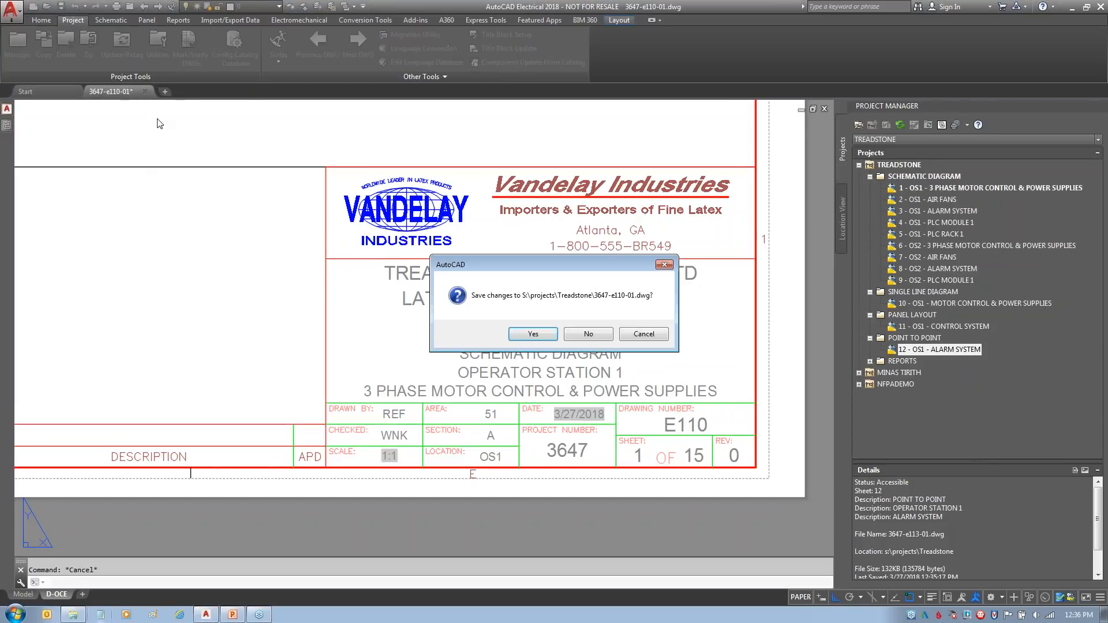
pyautogui.click(541, 334)
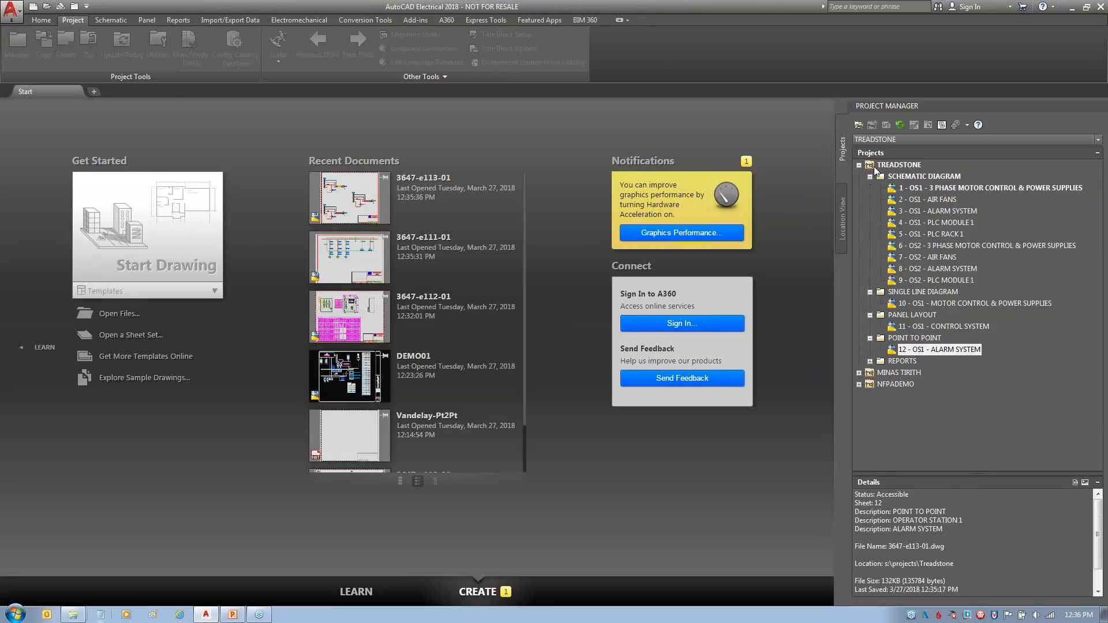
# - Collapse the TREADSTONE project and make MINAS TIRITH the active project
pyautogui.click(859, 165)
pyautogui.click(905, 178)
pyautogui.rightClick(893, 176)
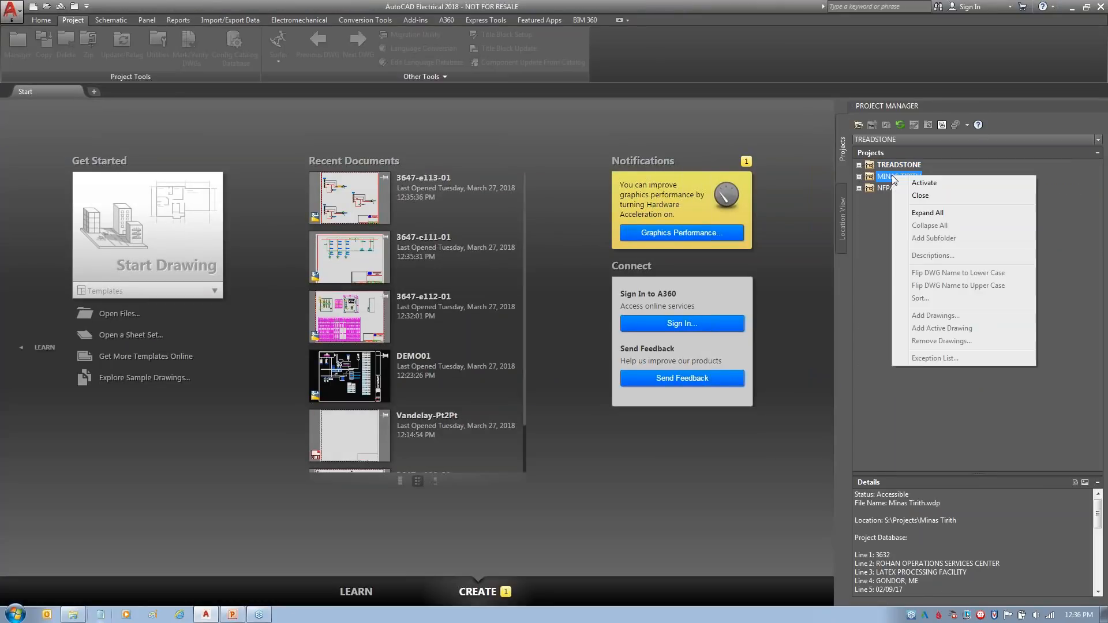
pyautogui.click(924, 183)
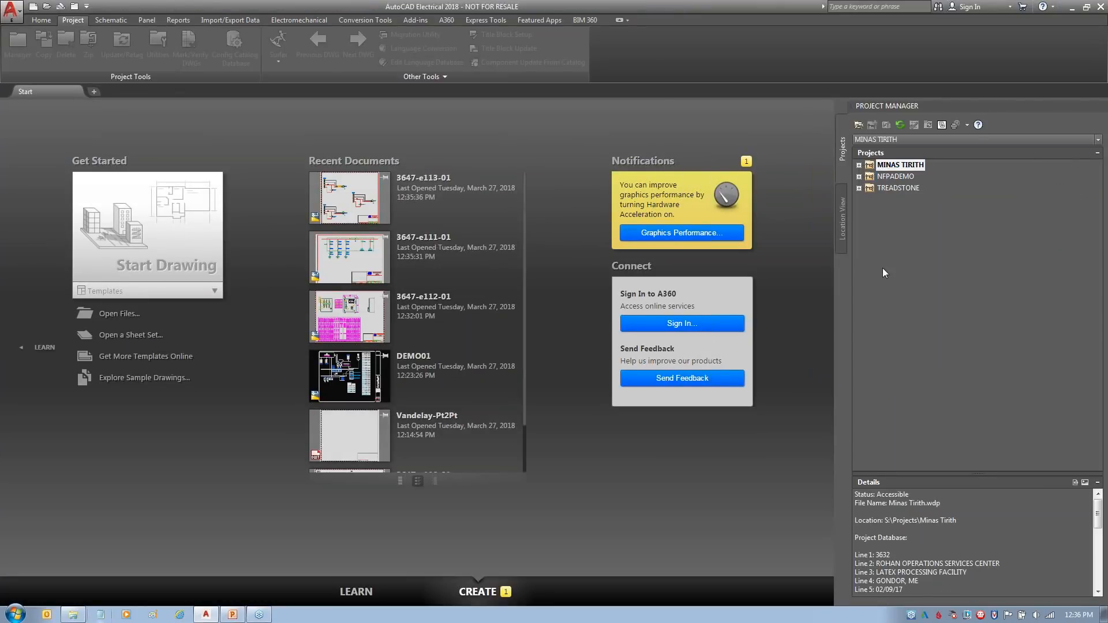
# - Open schematic drawing 1 - OS1 - 3 PHASE MOTOR CONTROL & POWER SUPPLIES of MINAS TIRITH and examine its title block
pyautogui.click(859, 165)
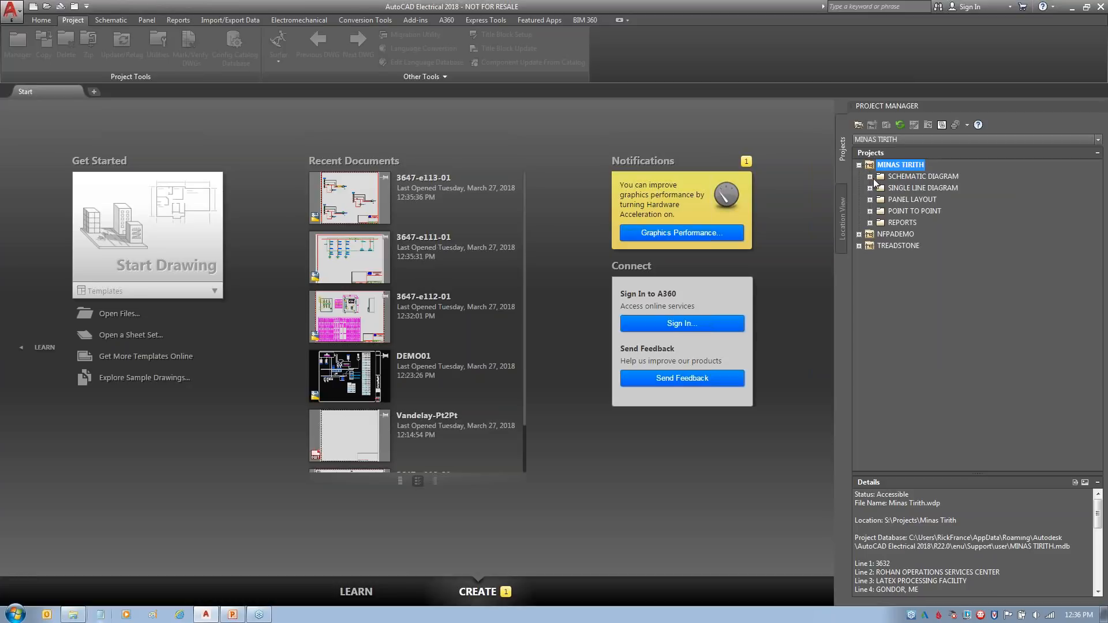
pyautogui.click(870, 176)
pyautogui.click(918, 176)
pyautogui.doubleClick(945, 188)
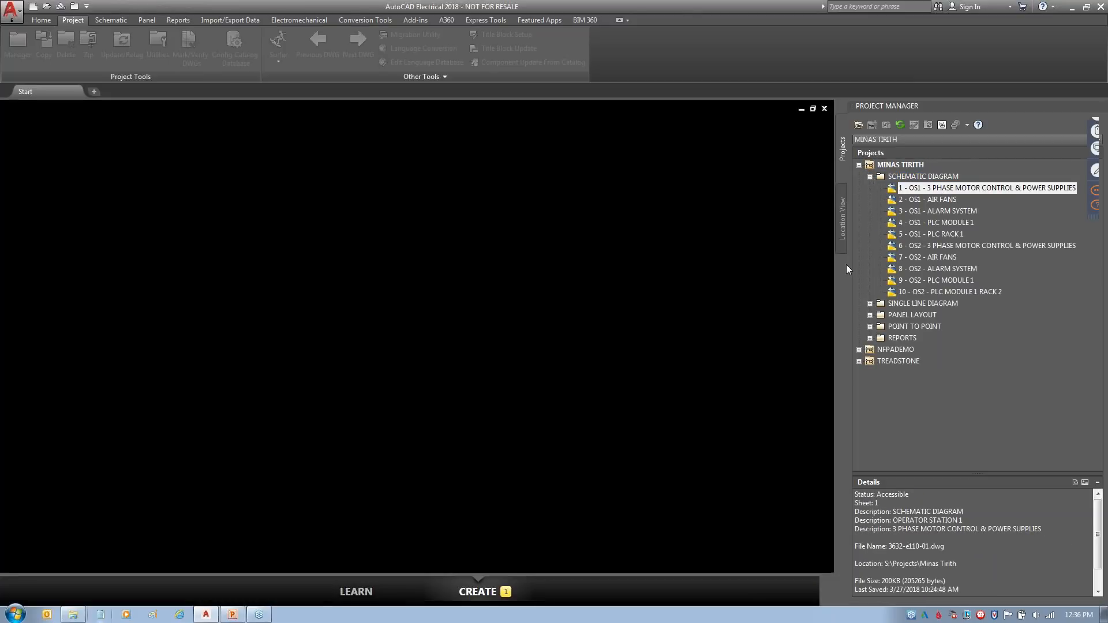
pyautogui.scroll(2, 696, 531)
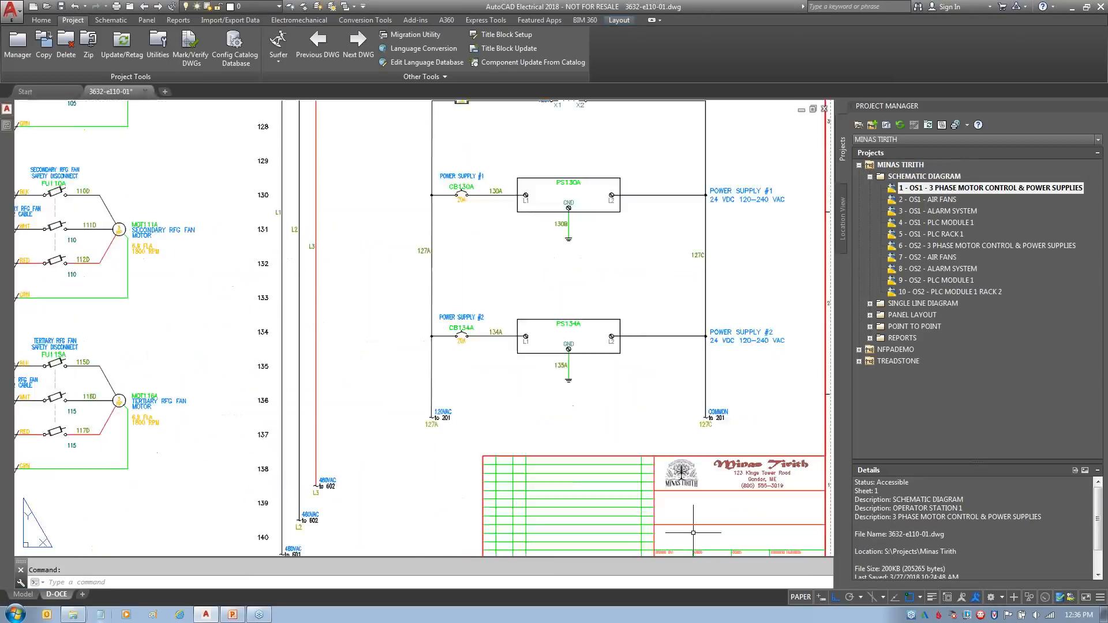
pyautogui.moveTo(638, 416); pyautogui.dragTo(547, 267, button='middle')
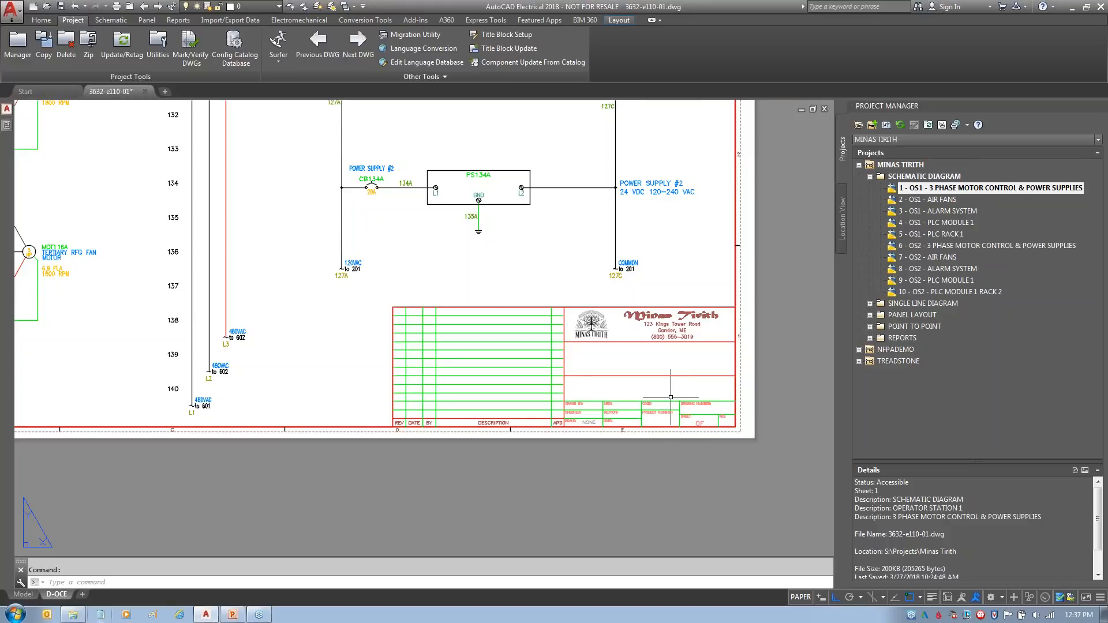
# - Open the drawing MT_TitleBlock.dwg from the Minas Tirith folder under Projects on the S drive
pyautogui.click(48, 6)
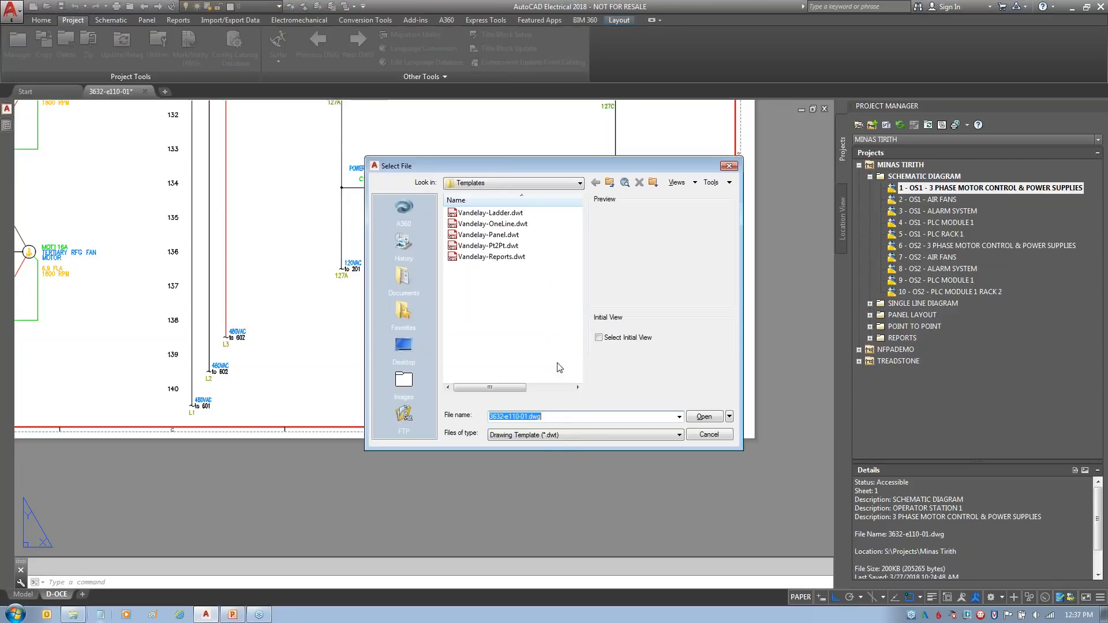
pyautogui.click(558, 436)
pyautogui.click(540, 450)
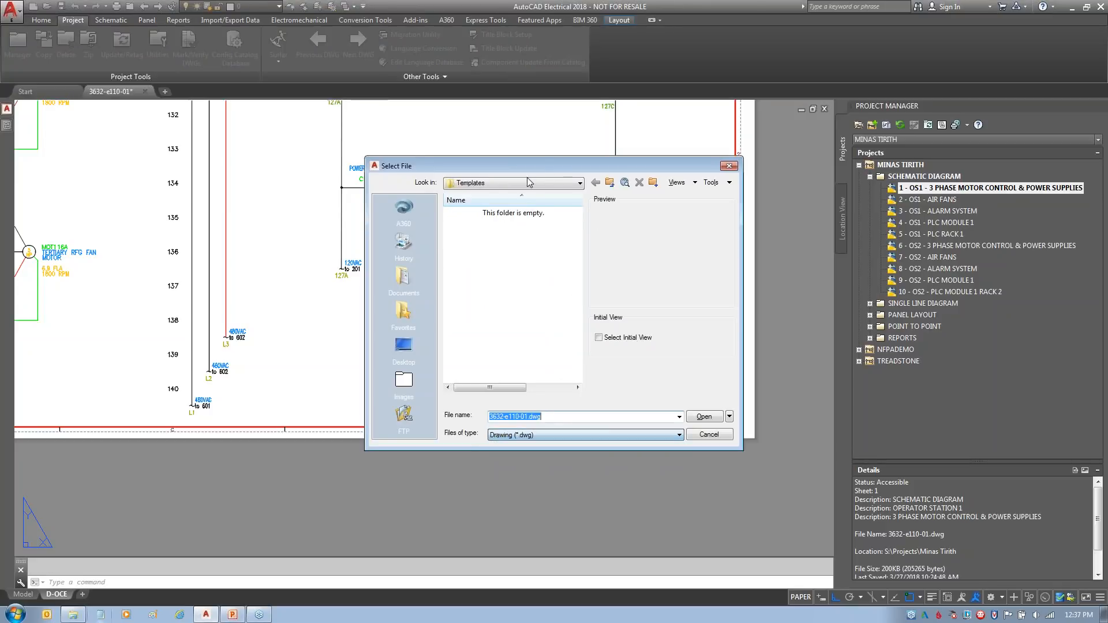
pyautogui.click(541, 185)
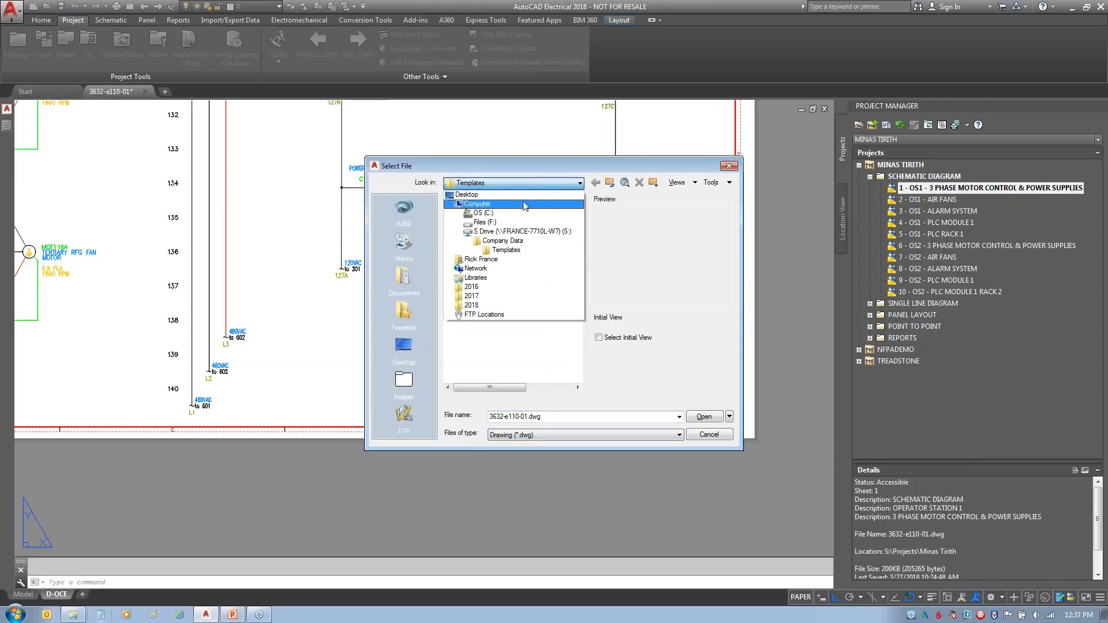
pyautogui.click(525, 232)
pyautogui.doubleClick(476, 223)
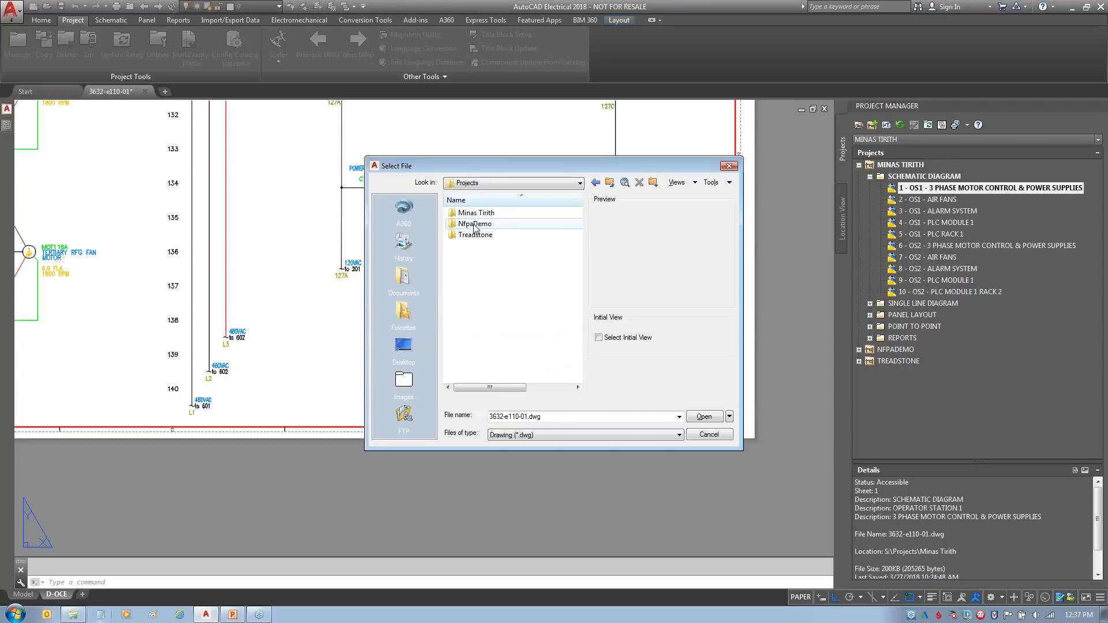
pyautogui.doubleClick(477, 214)
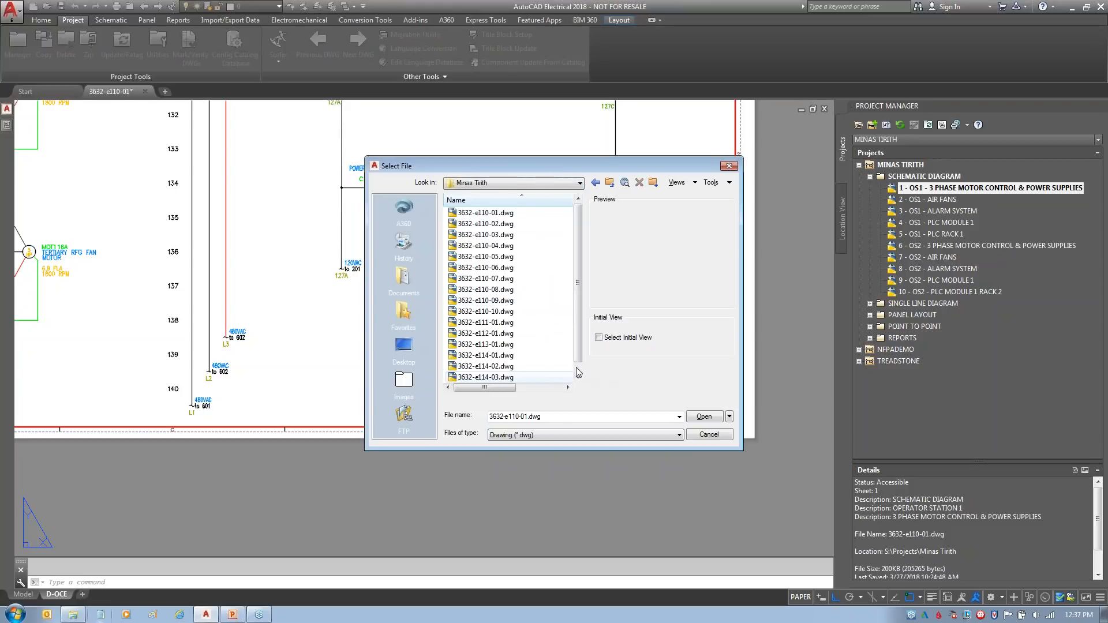
pyautogui.click(493, 379)
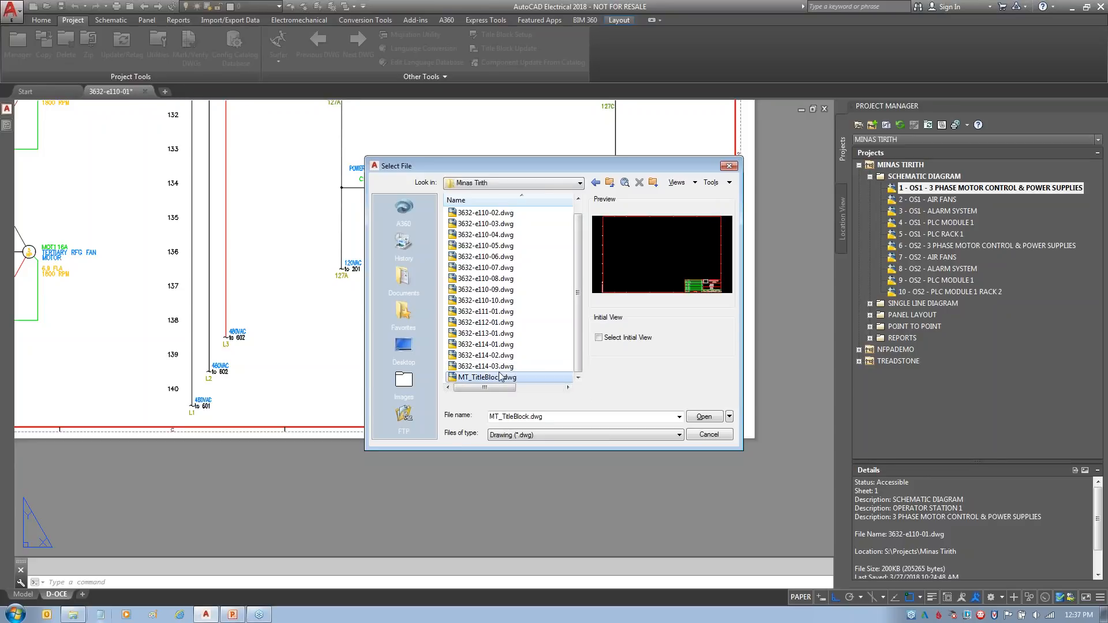
pyautogui.click(704, 416)
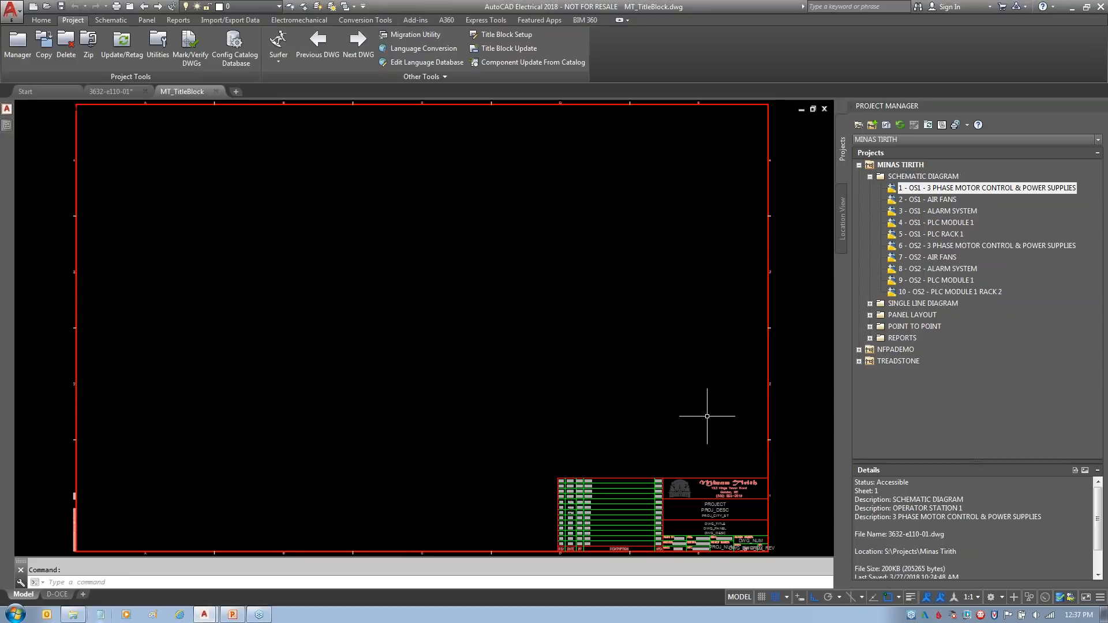
# - Examine the revision table and the title block attributes in MT_TitleBlock.dwg
pyautogui.scroll(6, 687, 476)
pyautogui.moveTo(689, 481); pyautogui.dragTo(556, 237, button='middle')
pyautogui.scroll(-3, 327, 109)
pyautogui.moveTo(453, 436); pyautogui.dragTo(483, 500, button='middle')
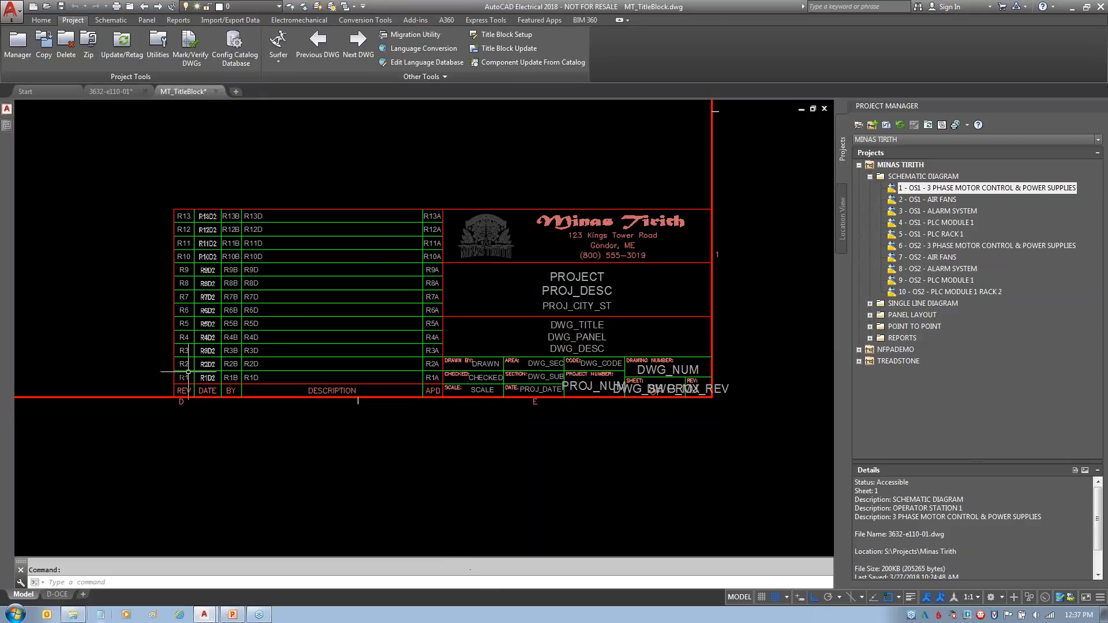
pyautogui.moveTo(404, 440)
pyautogui.mouseDown()
pyautogui.moveTo(446, 338)
pyautogui.moveTo(302, 141)
pyautogui.moveTo(186, 179)
pyautogui.mouseUp()
pyautogui.moveTo(402, 179); pyautogui.dragTo(761, 167)
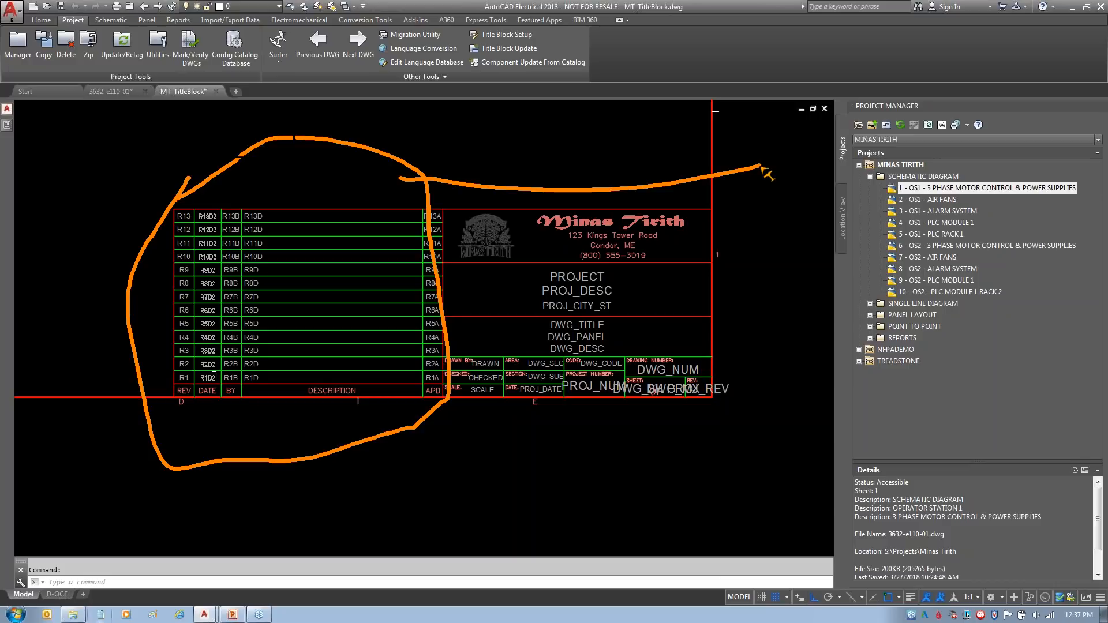
pyautogui.press('Escape')
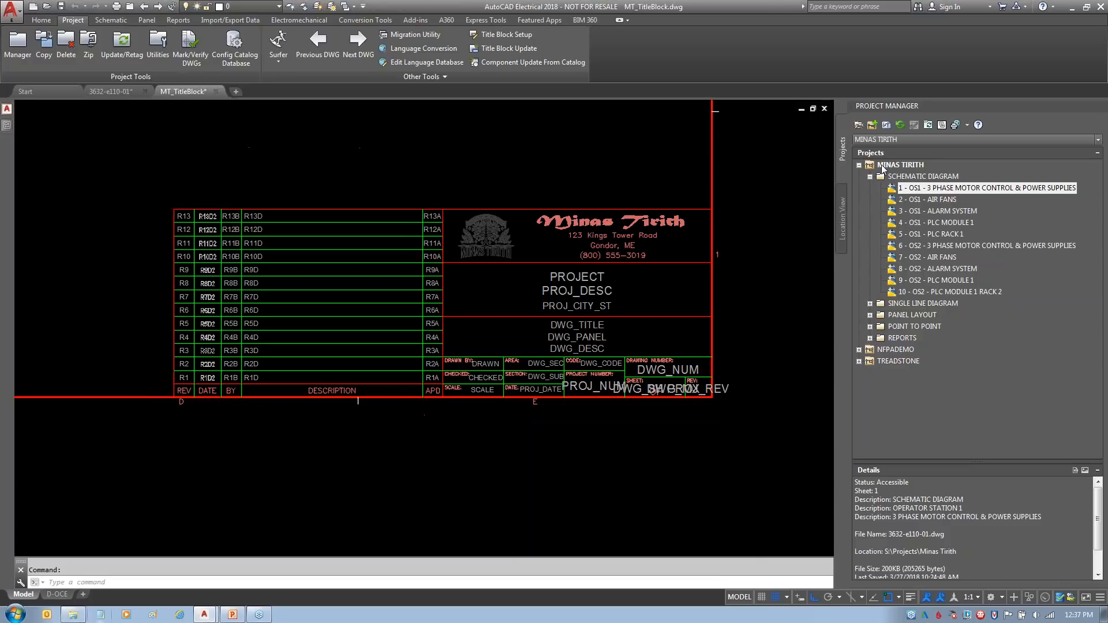
# - Switch to Windows Explorer, locate Minas Tirith_wdtitle.wdl in the Minas Tirith project folder, and return to AutoCAD Electrical
pyautogui.click(73, 614)
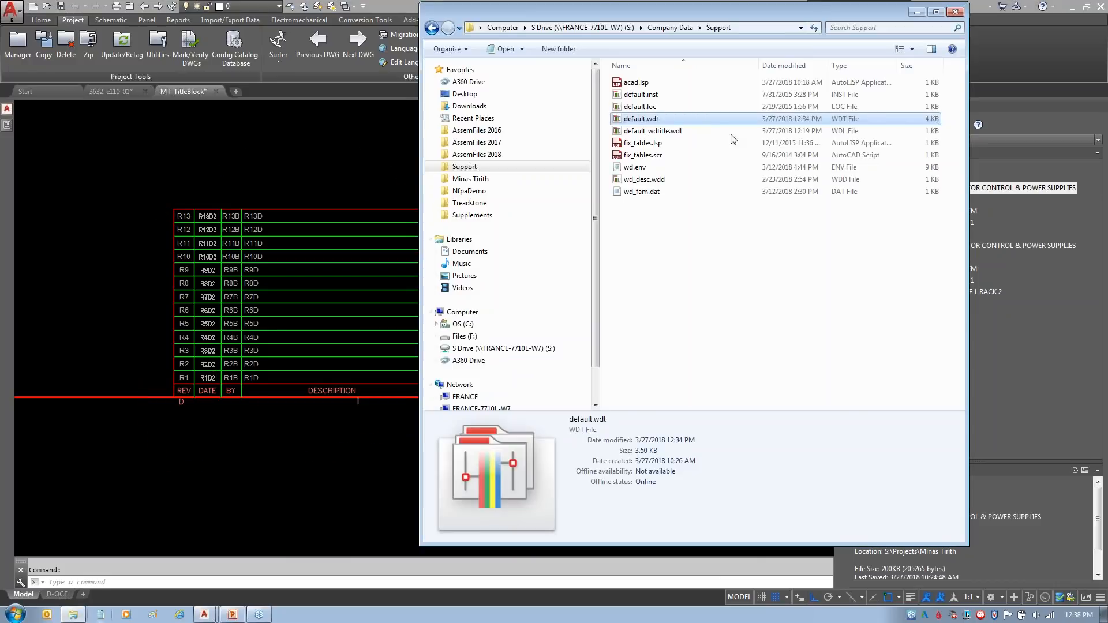
pyautogui.click(1020, 70)
pyautogui.rightClick(897, 166)
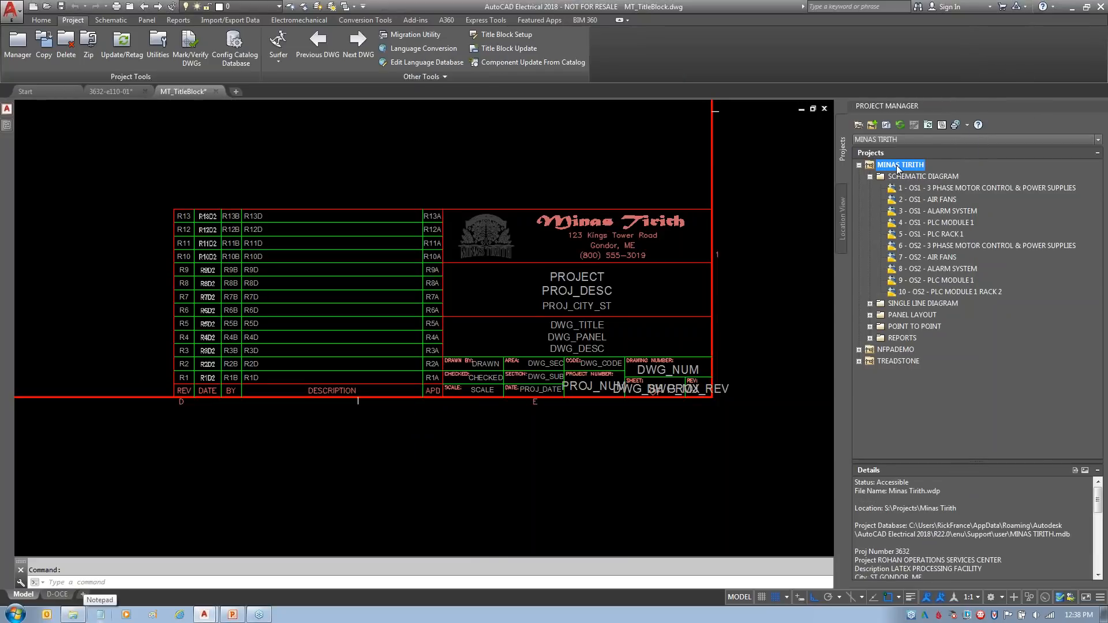
pyautogui.click(72, 615)
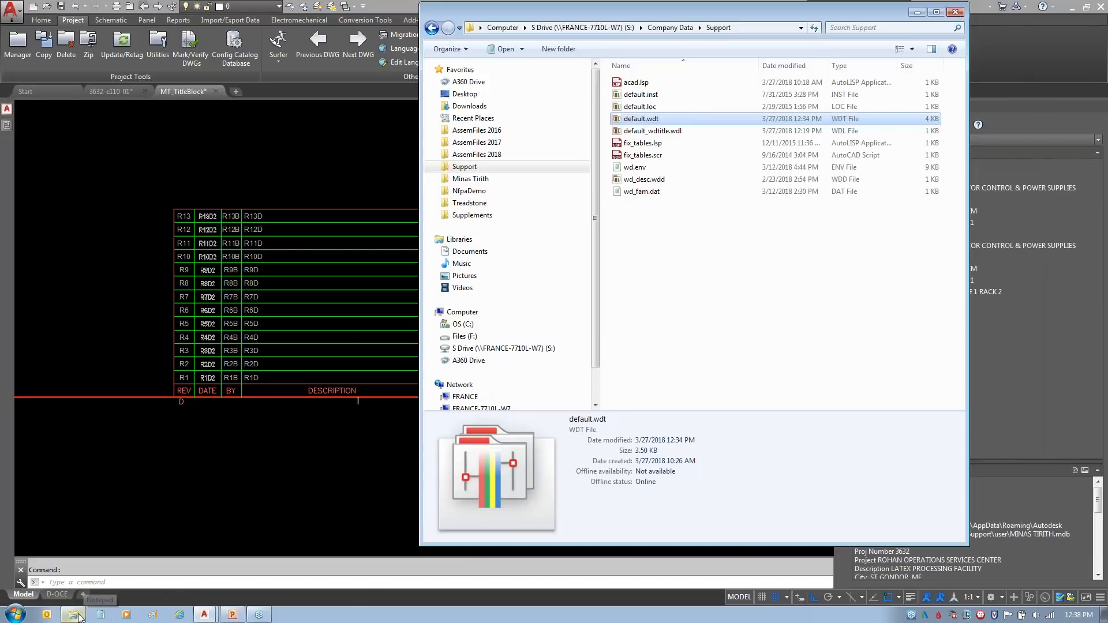
pyautogui.click(475, 182)
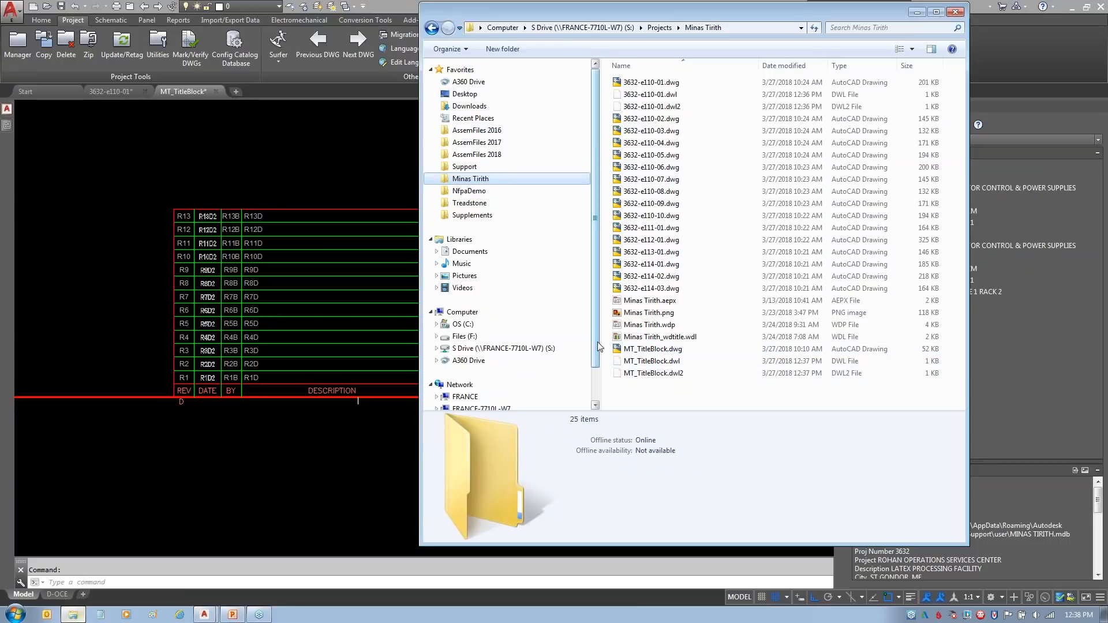
pyautogui.moveTo(709, 327)
pyautogui.mouseDown()
pyautogui.moveTo(605, 336)
pyautogui.moveTo(622, 335)
pyautogui.mouseUp()
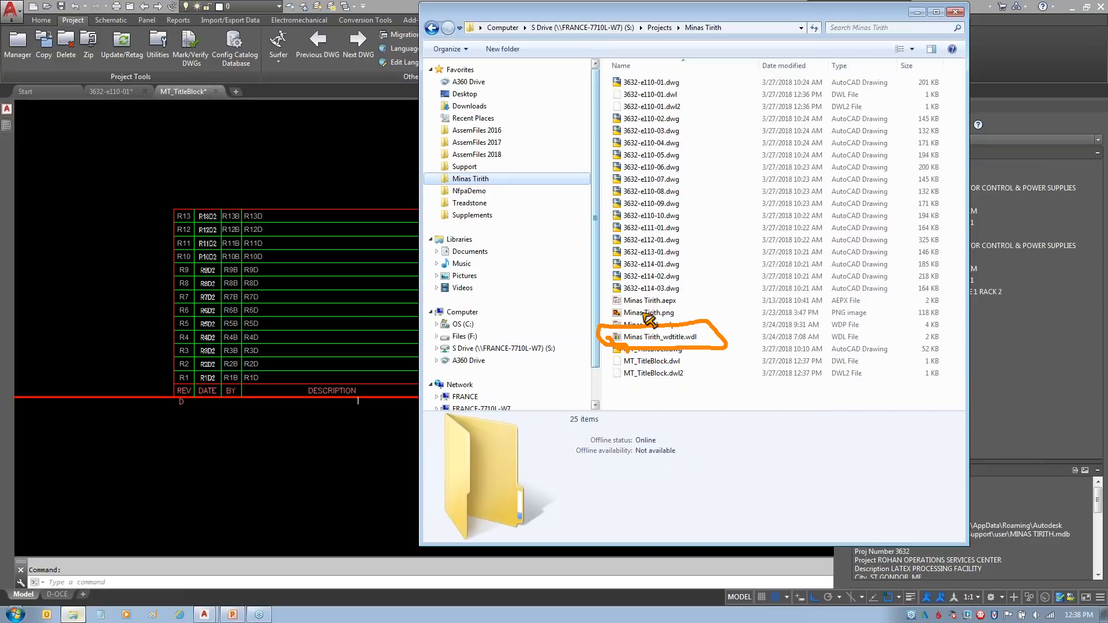
pyautogui.press('Escape')
pyautogui.click(1010, 65)
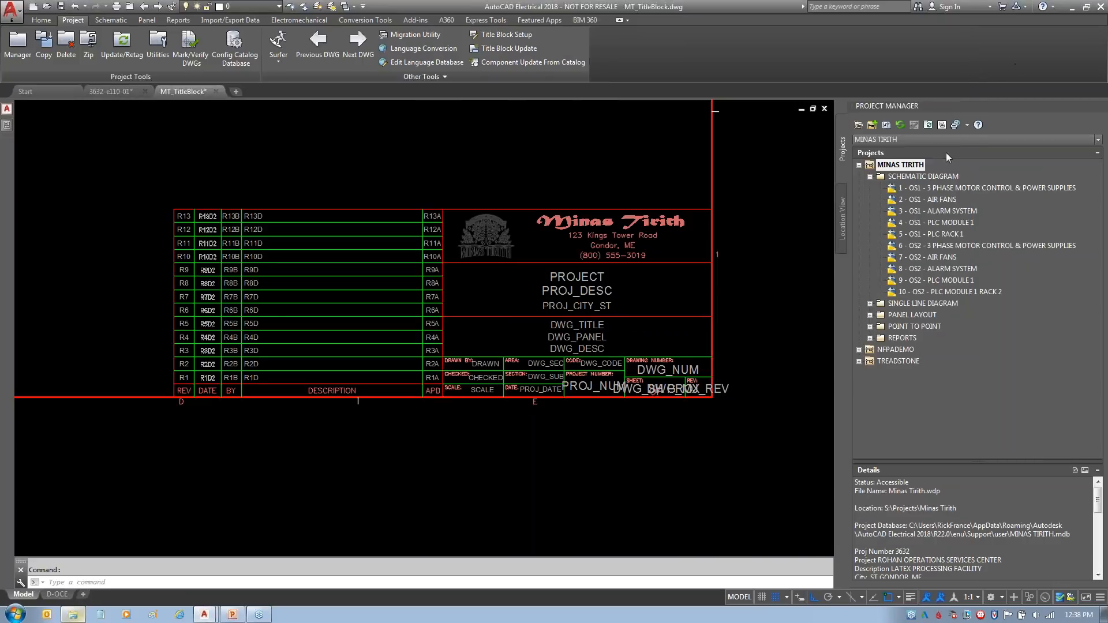
# - Open the MINAS TIRITH project descriptions and examine the general project fields and the Revision 1 fields
pyautogui.rightClick(902, 165)
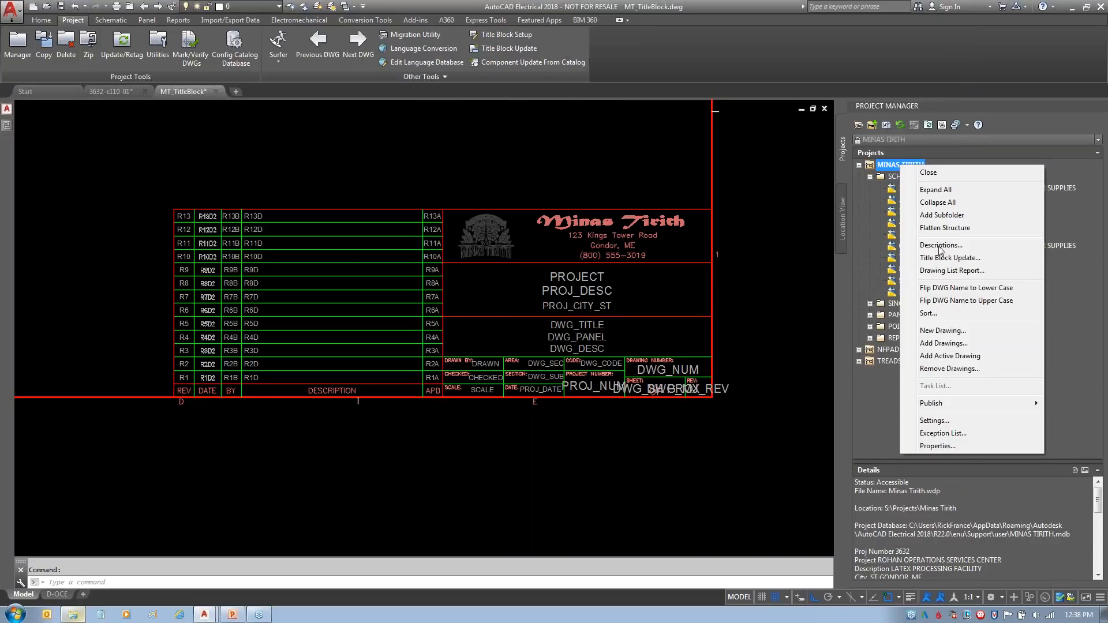
pyautogui.click(940, 246)
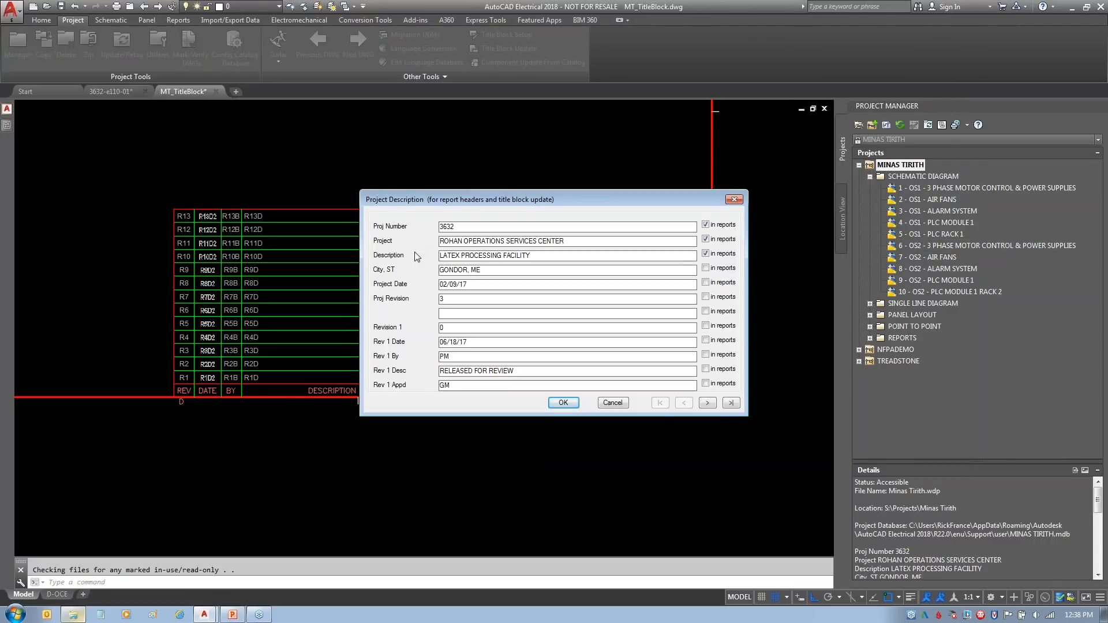
pyautogui.moveTo(416, 221); pyautogui.dragTo(414, 309)
pyautogui.moveTo(444, 255); pyautogui.dragTo(430, 255)
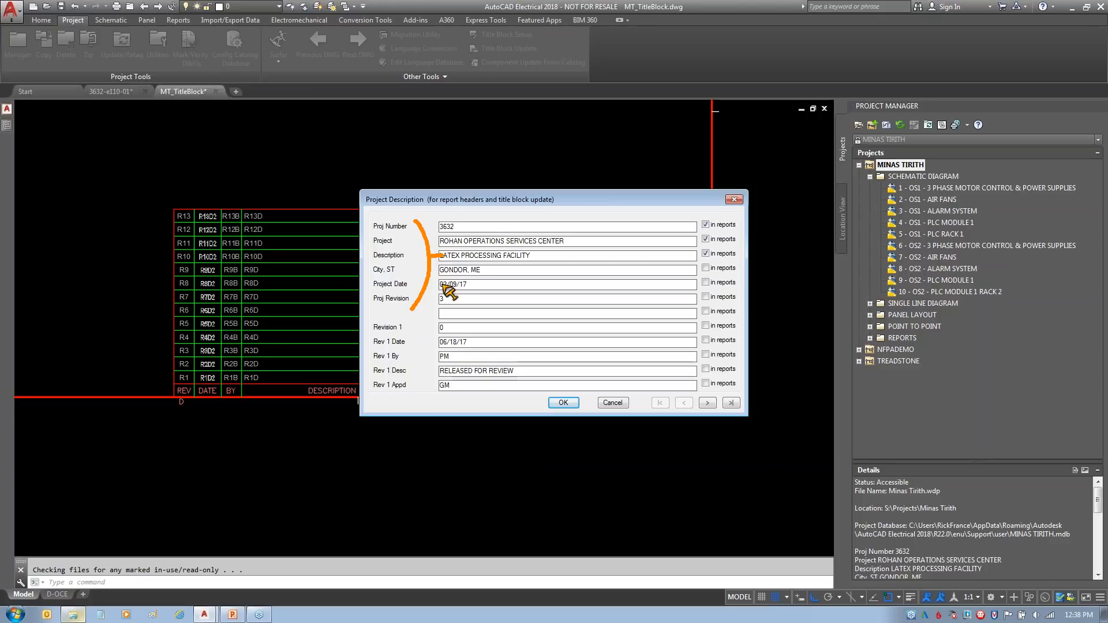
pyautogui.moveTo(413, 320)
pyautogui.mouseDown()
pyautogui.moveTo(417, 365)
pyautogui.moveTo(403, 395)
pyautogui.moveTo(237, 409)
pyautogui.moveTo(189, 381)
pyautogui.mouseUp()
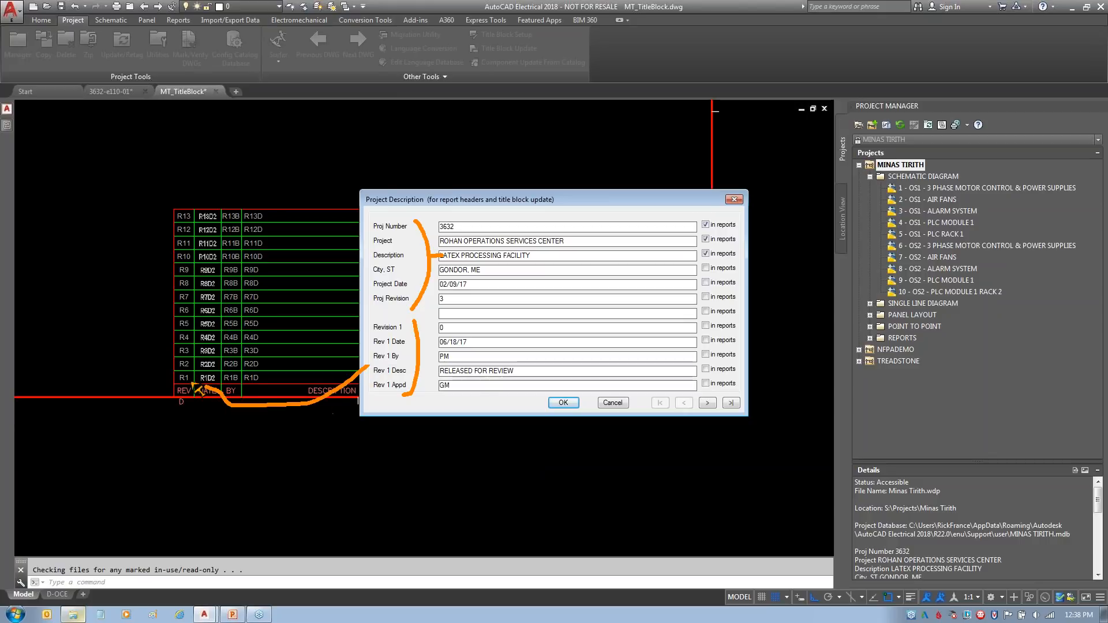
pyautogui.moveTo(728, 388); pyautogui.dragTo(739, 427)
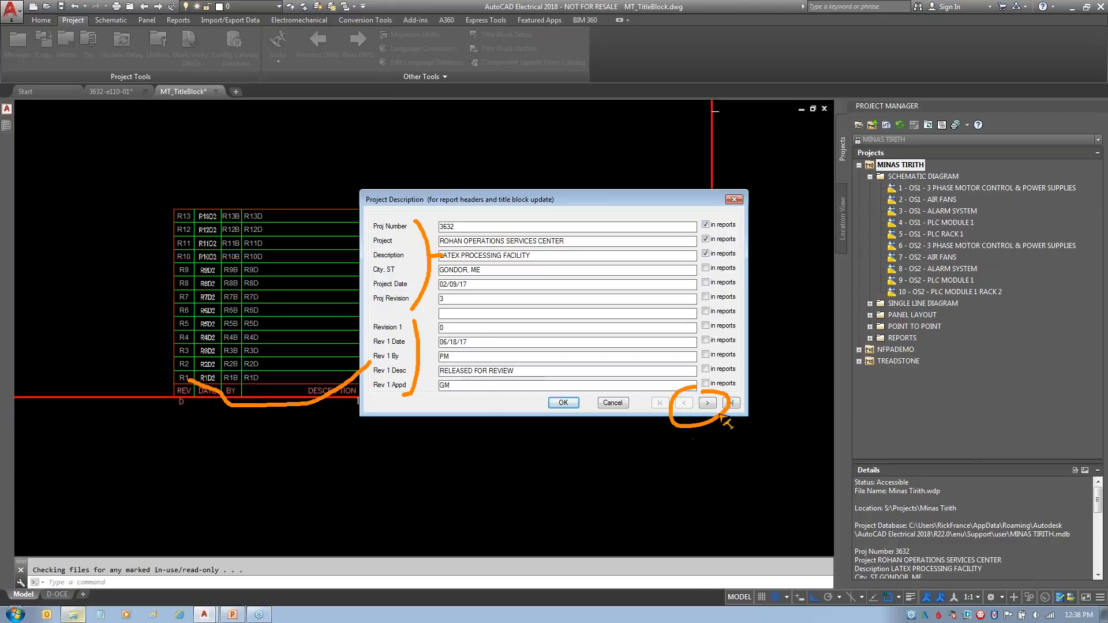
pyautogui.press('Escape')
# - Review the remaining project description lines from Revision 2 through Revision 13 and Line96, then close the descriptions without changes
pyautogui.click(708, 403)
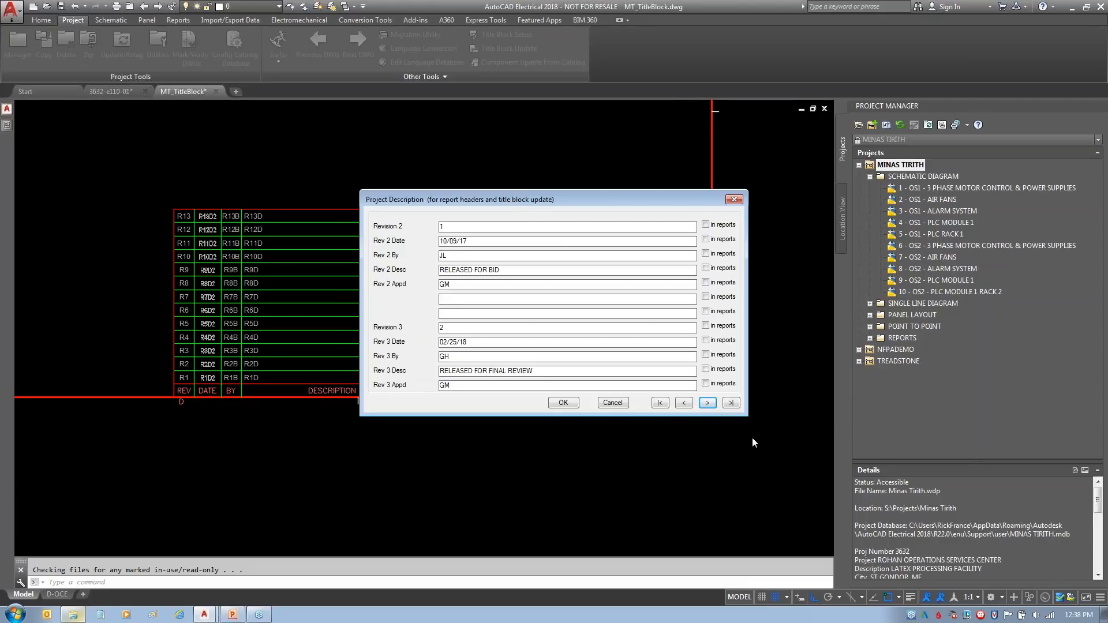
pyautogui.click(706, 404)
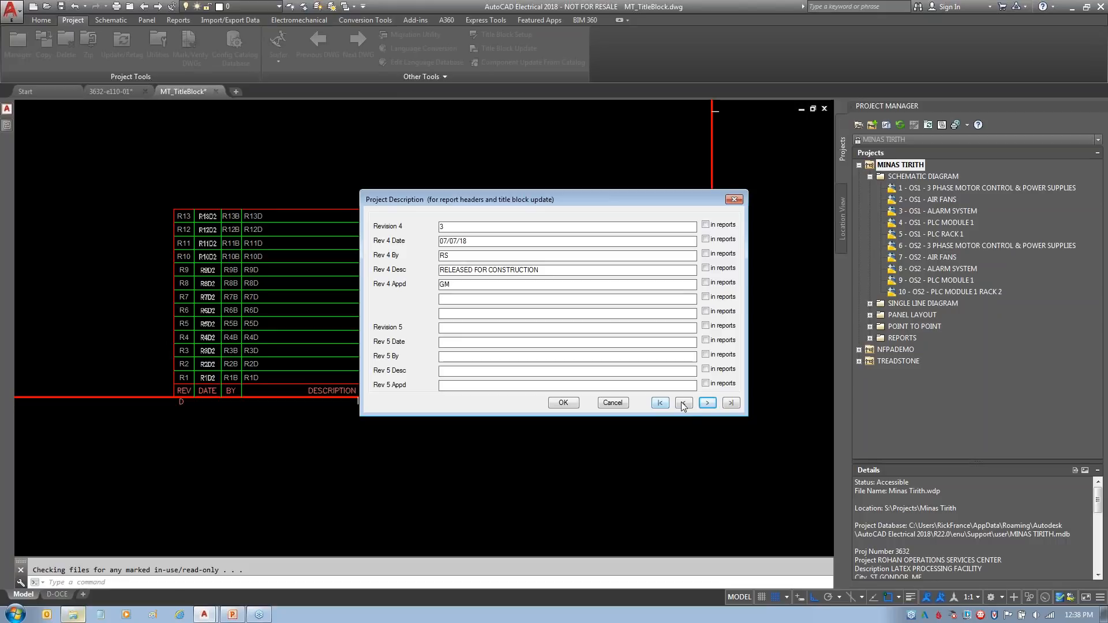
pyautogui.click(707, 403)
pyautogui.click(709, 405)
pyautogui.click(710, 404)
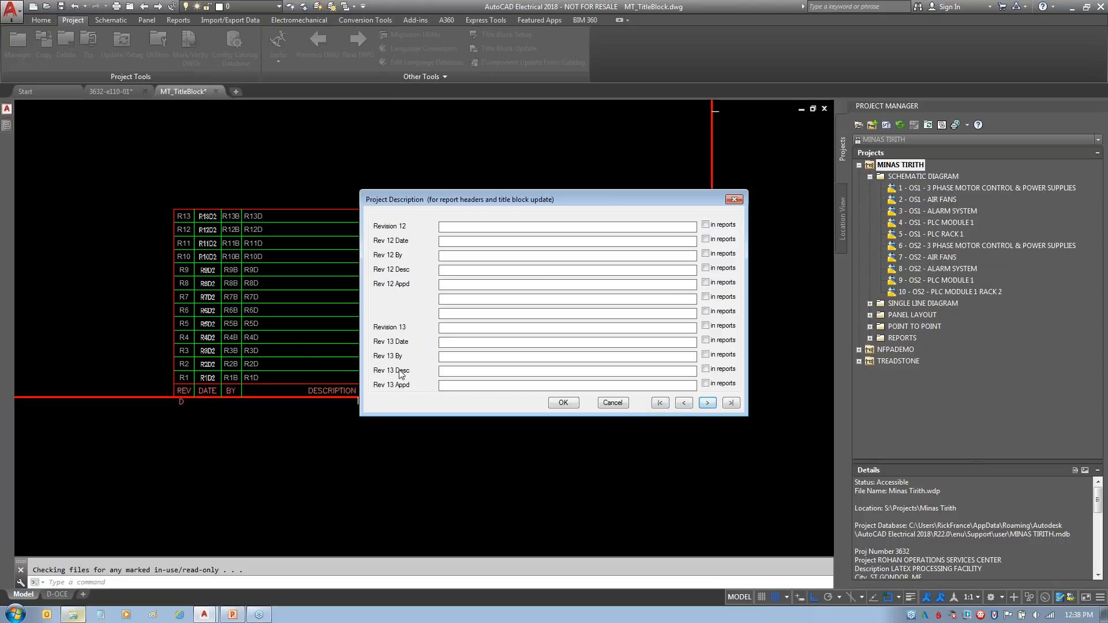
pyautogui.moveTo(404, 336)
pyautogui.mouseDown()
pyautogui.moveTo(341, 323)
pyautogui.moveTo(249, 217)
pyautogui.mouseUp()
pyautogui.click(707, 403)
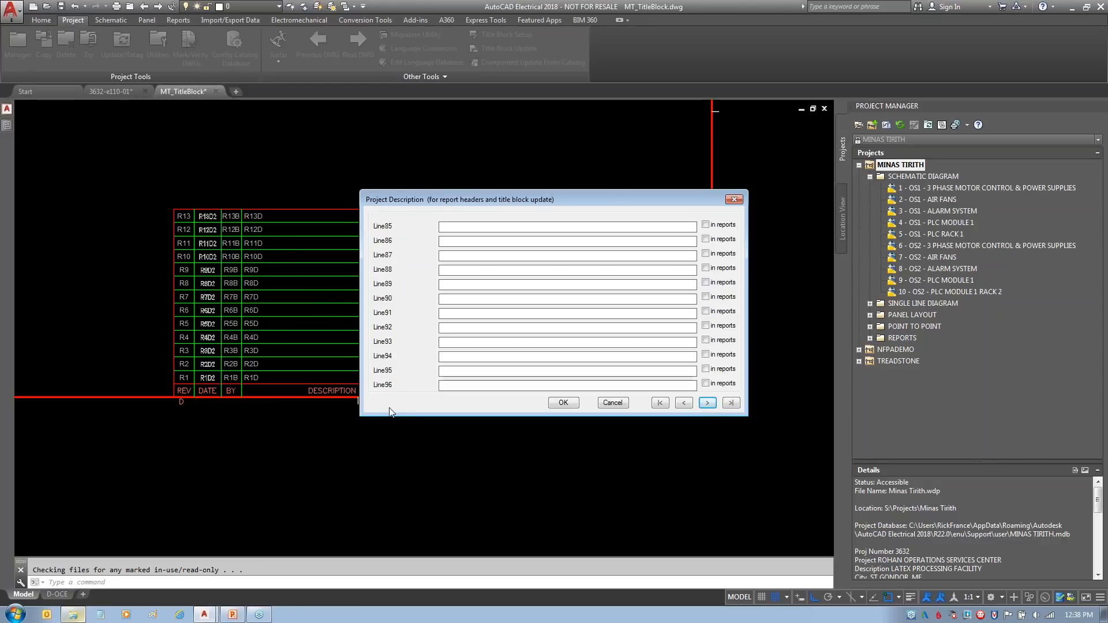
pyautogui.click(685, 402)
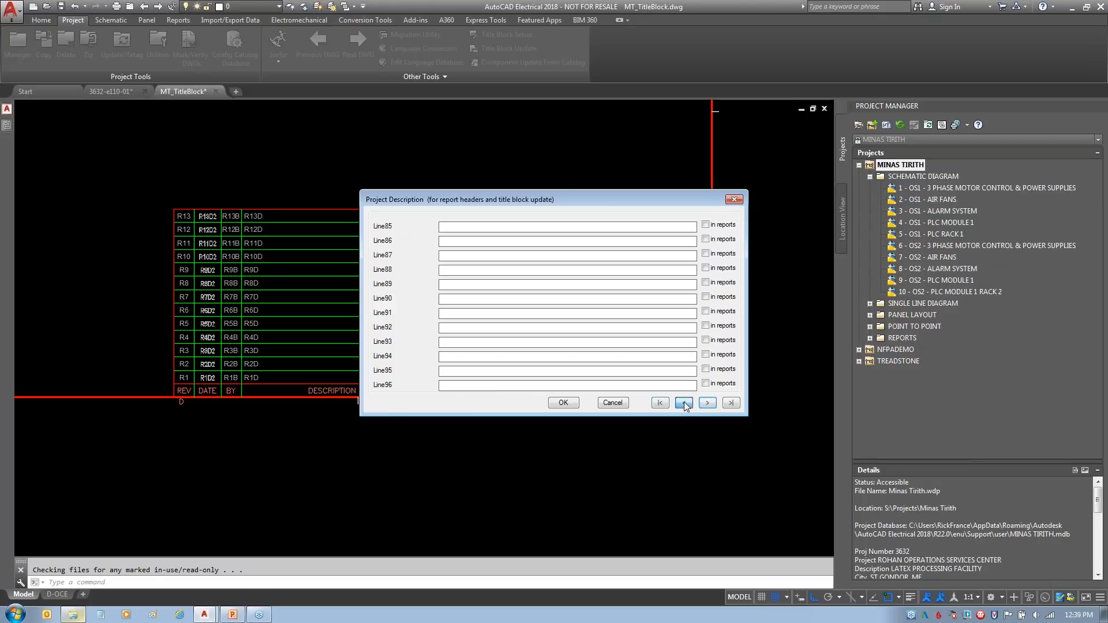
pyautogui.click(707, 403)
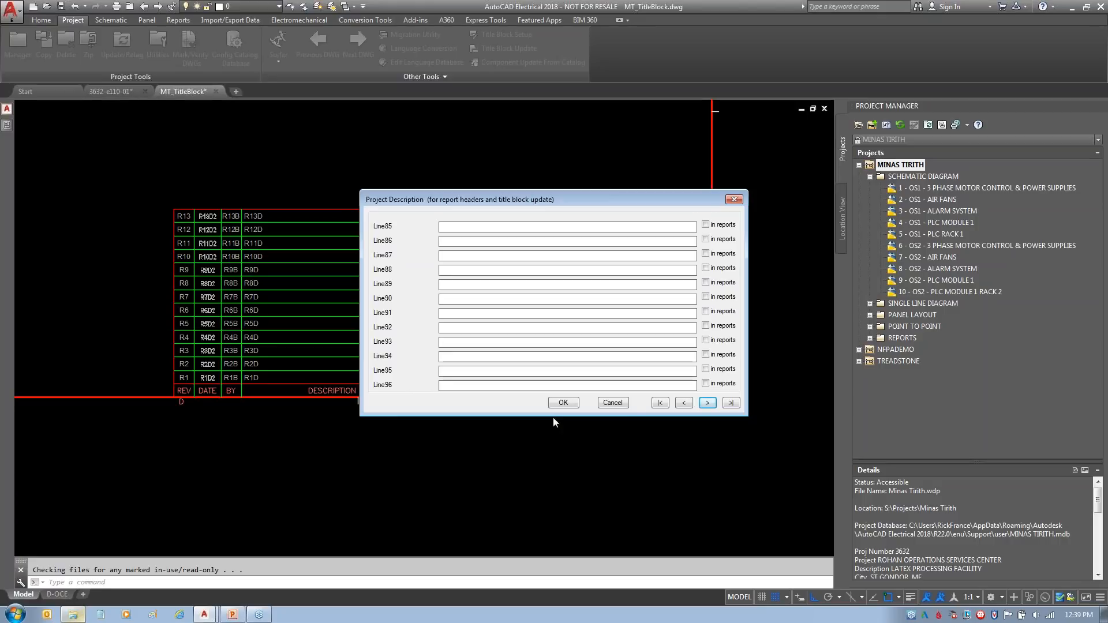
pyautogui.click(685, 403)
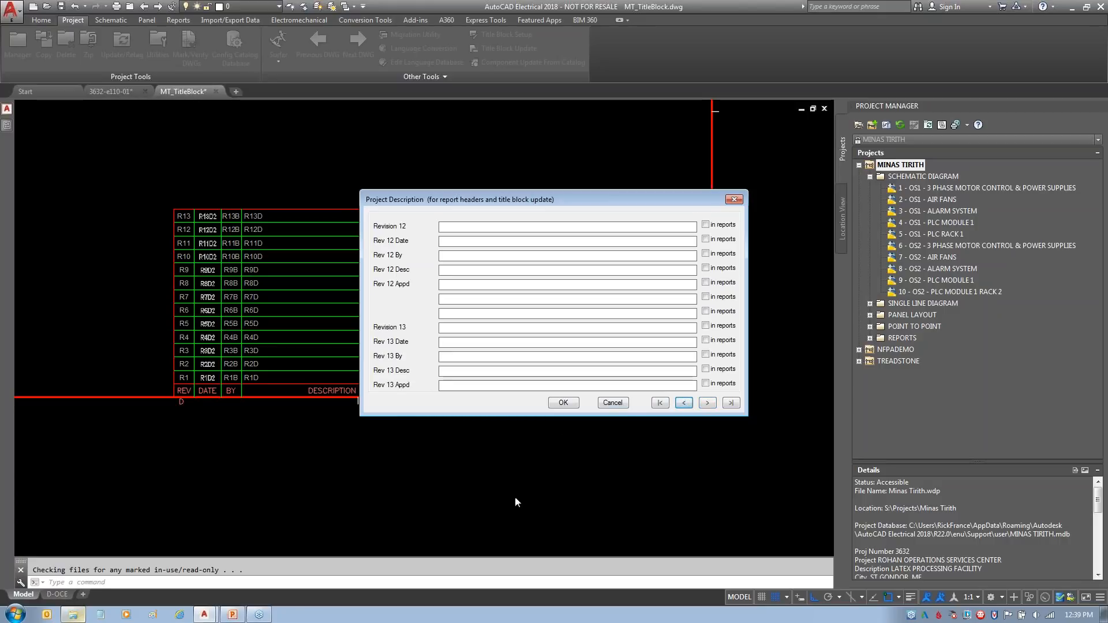
pyautogui.click(622, 404)
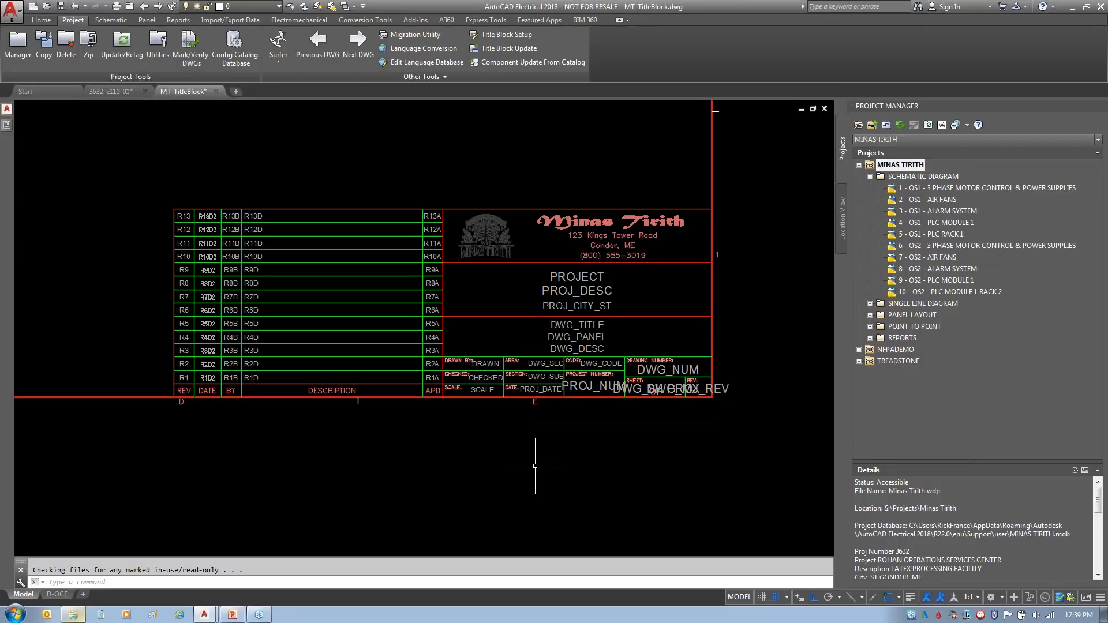
# - Start the title block setup for MINAS TIRITH using the project-specific <Project>.WDT mapping file method
pyautogui.click(504, 36)
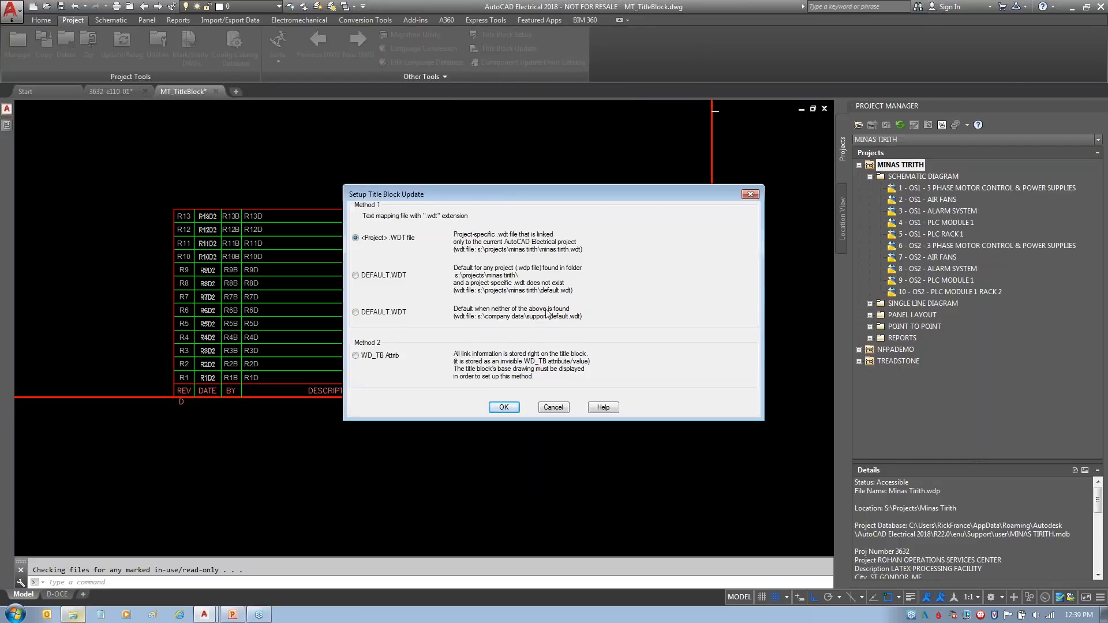
pyautogui.moveTo(344, 252)
pyautogui.mouseDown()
pyautogui.moveTo(435, 228)
pyautogui.moveTo(335, 222)
pyautogui.mouseUp()
pyautogui.moveTo(430, 251)
pyautogui.mouseDown()
pyautogui.moveTo(593, 247)
pyautogui.moveTo(445, 236)
pyautogui.moveTo(436, 254)
pyautogui.mouseUp()
pyautogui.moveTo(353, 283); pyautogui.dragTo(407, 284)
pyautogui.moveTo(536, 300); pyautogui.dragTo(580, 296)
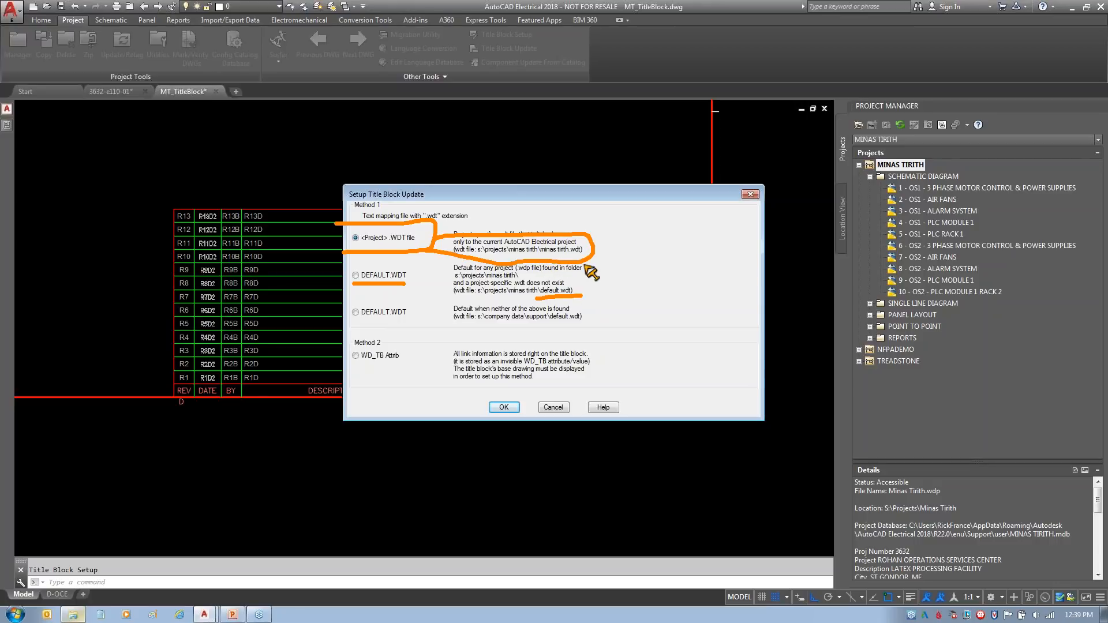
pyautogui.moveTo(560, 268); pyautogui.dragTo(635, 304)
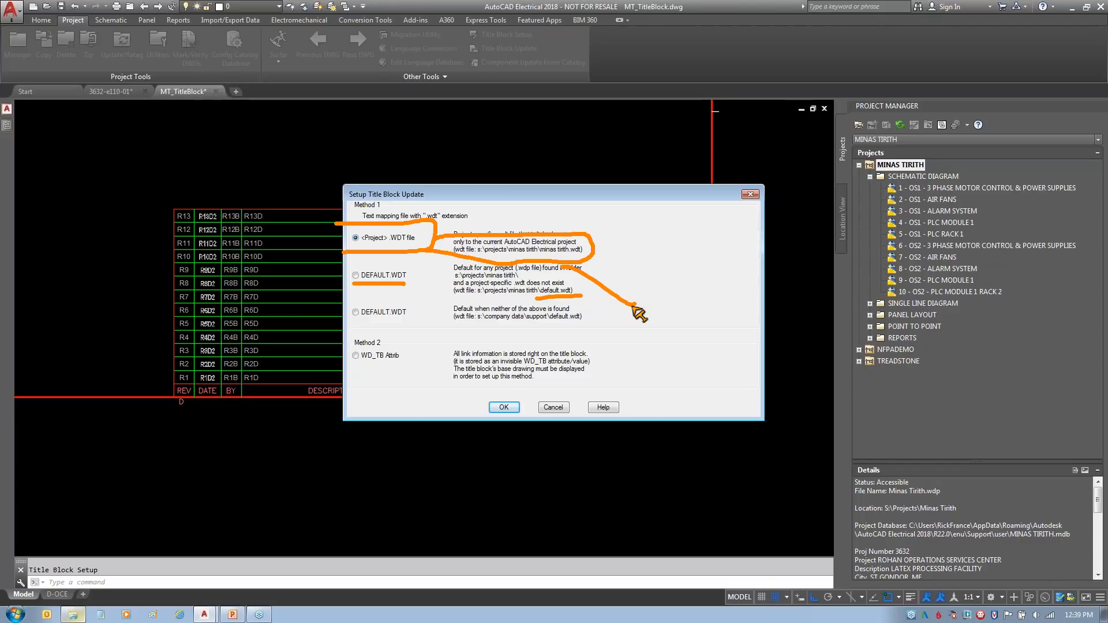
pyautogui.press('Escape')
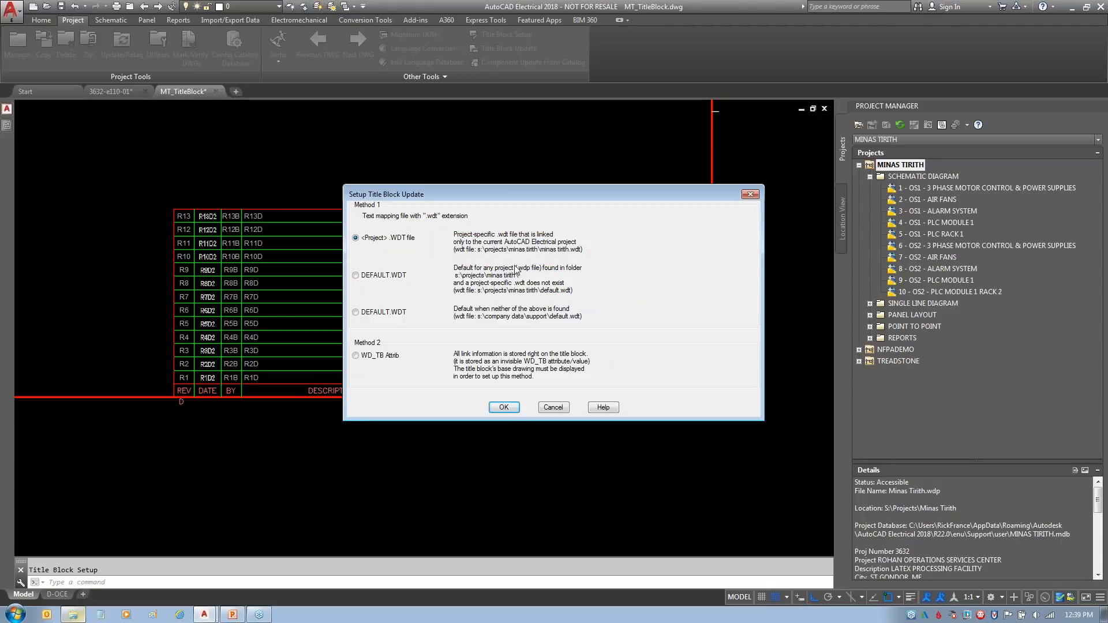
pyautogui.click(507, 412)
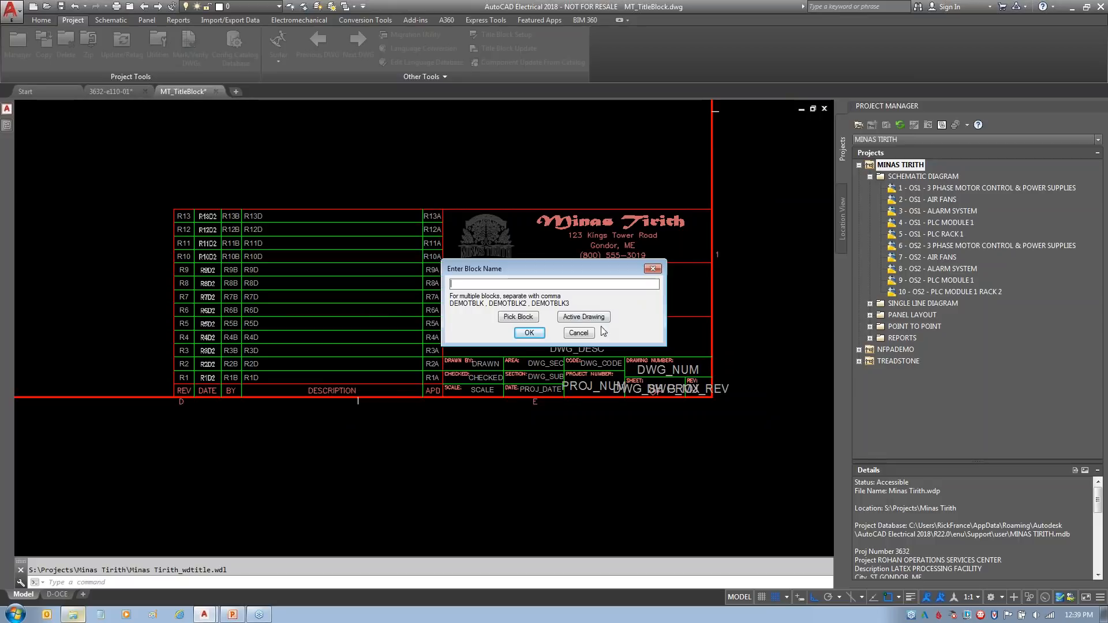
# - Set the title block's block name to MT_TitleBlock from the active drawing and accept it
pyautogui.click(585, 317)
pyautogui.moveTo(452, 265)
pyautogui.mouseDown()
pyautogui.moveTo(481, 259)
pyautogui.moveTo(444, 258)
pyautogui.moveTo(203, 173)
pyautogui.moveTo(155, 119)
pyautogui.moveTo(199, 132)
pyautogui.mouseUp()
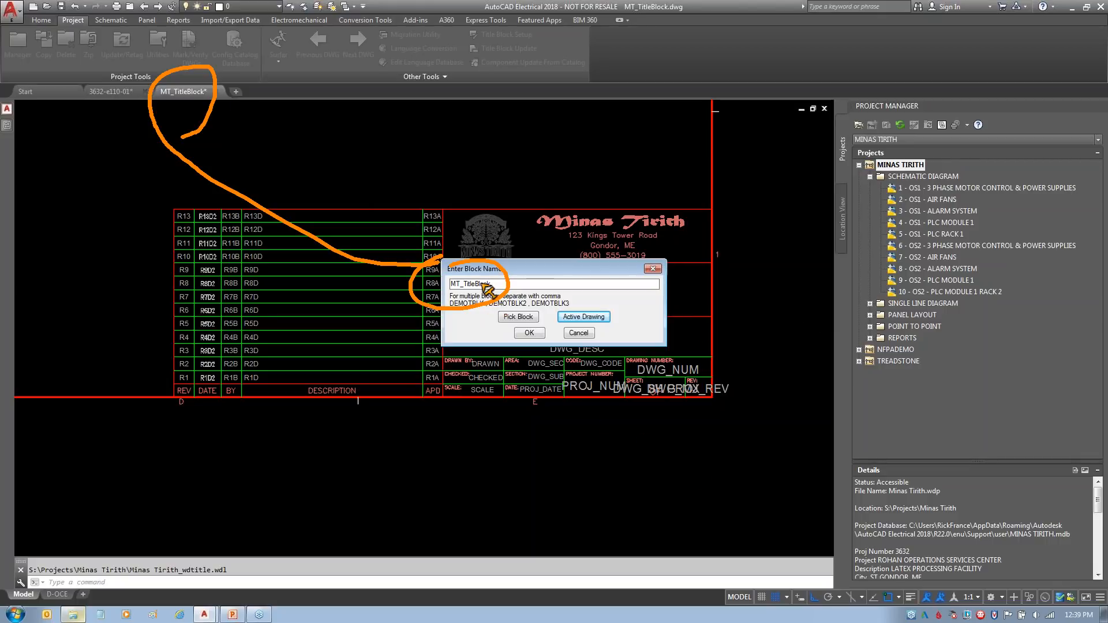
pyautogui.moveTo(548, 256); pyautogui.dragTo(721, 203)
pyautogui.press('Escape')
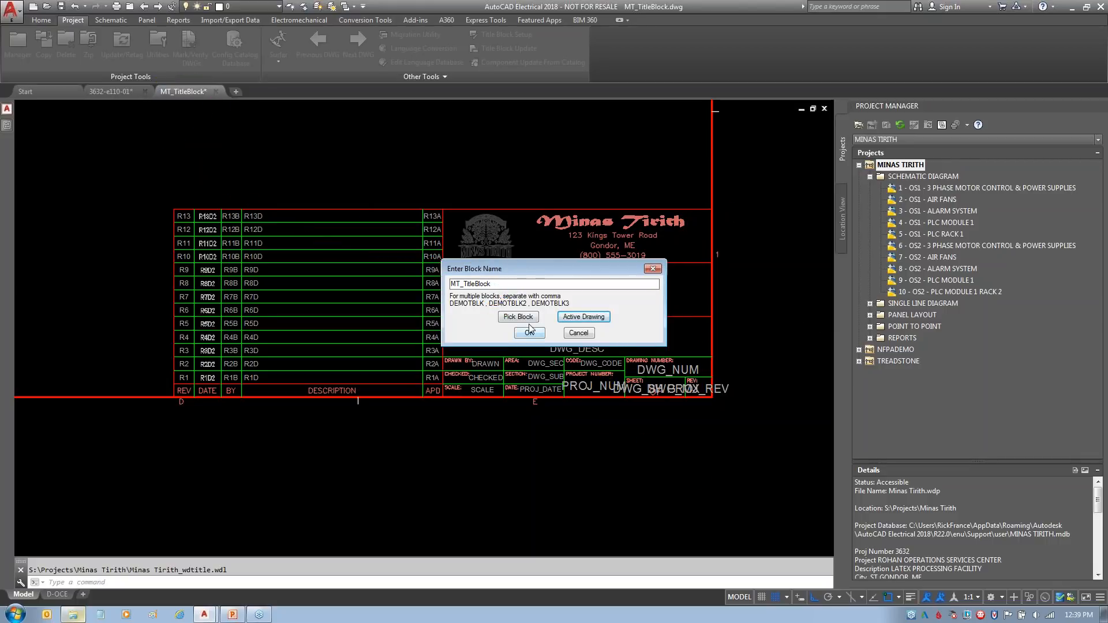
pyautogui.click(530, 333)
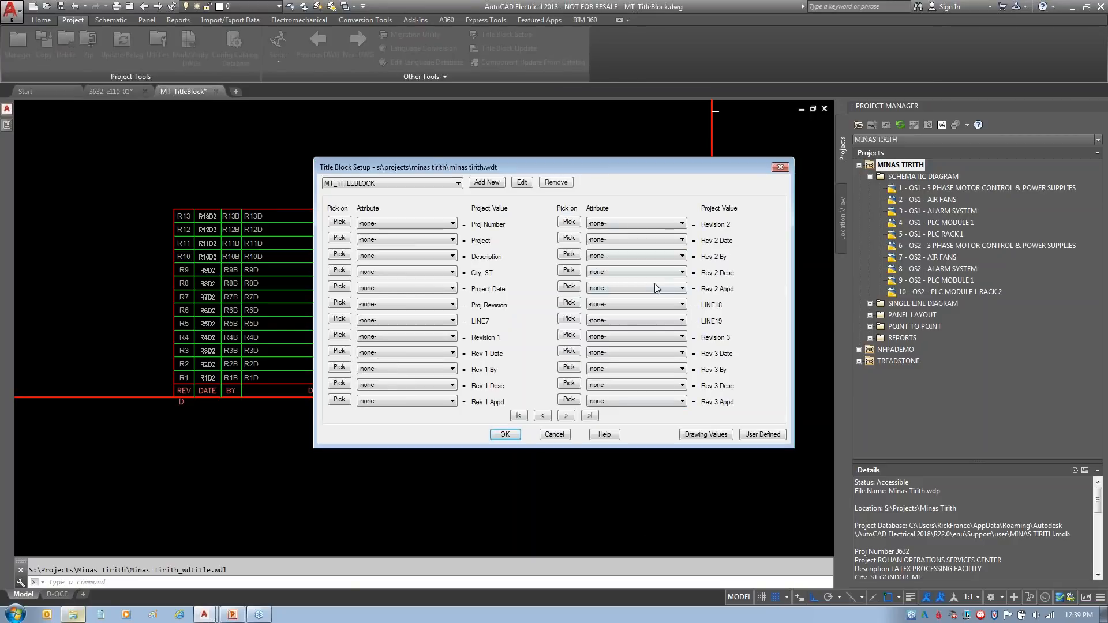
# - Map the attribute PROJ_NUM to the Proj Number value and the attribute PROJECT to the Project value
pyautogui.click(450, 225)
pyautogui.click(409, 265)
pyautogui.click(428, 240)
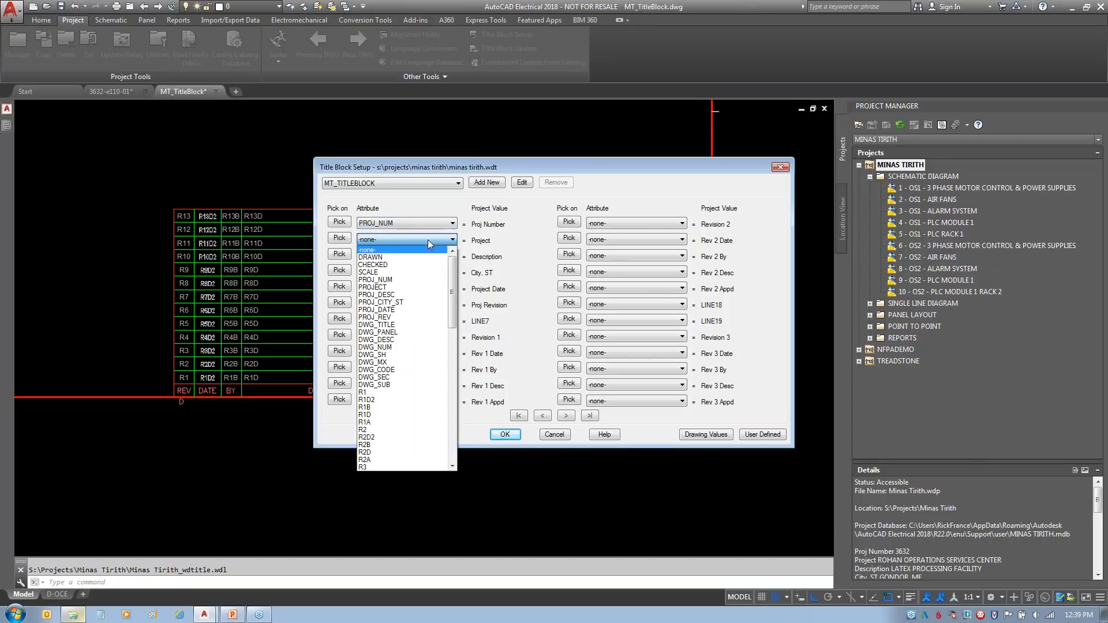
pyautogui.click(400, 287)
pyautogui.press('Tab')
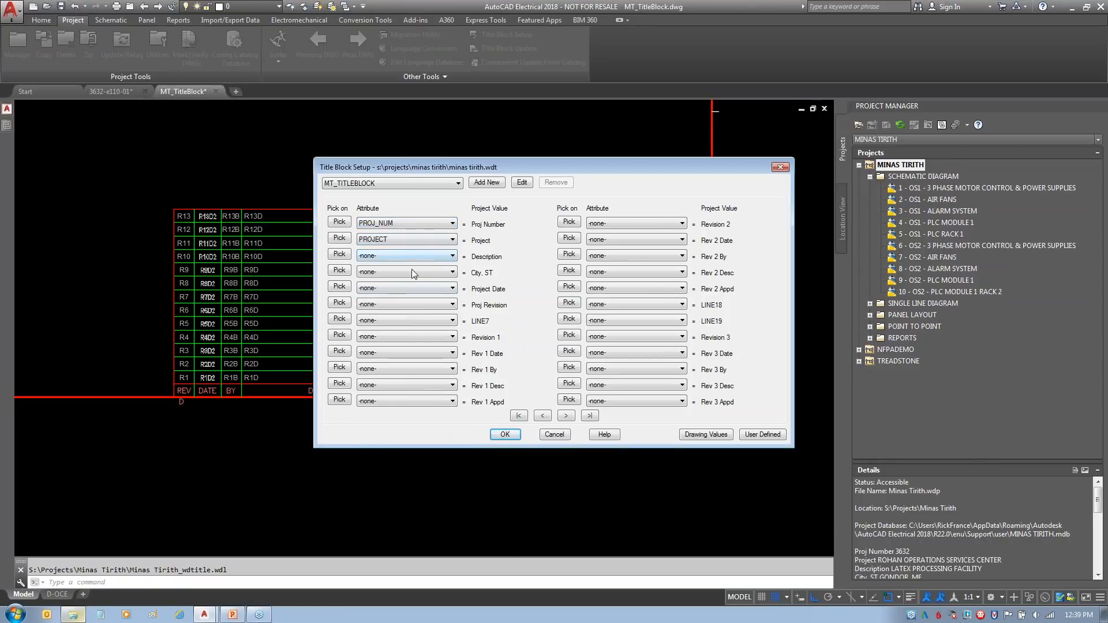
# - Pick PROJ_DESC in the title block drawing for the Description value and PROJ_CITY_ST for the City, ST value
pyautogui.moveTo(321, 263)
pyautogui.mouseDown()
pyautogui.moveTo(379, 239)
pyautogui.moveTo(526, 289)
pyautogui.mouseUp()
pyautogui.press('Escape')
pyautogui.click(342, 254)
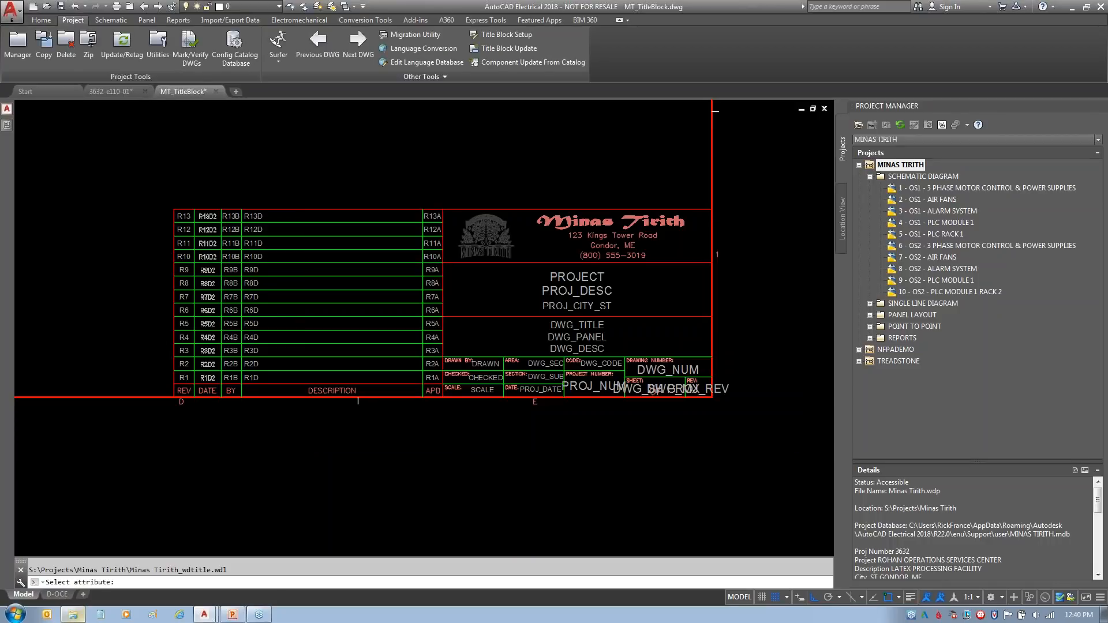
pyautogui.click(577, 290)
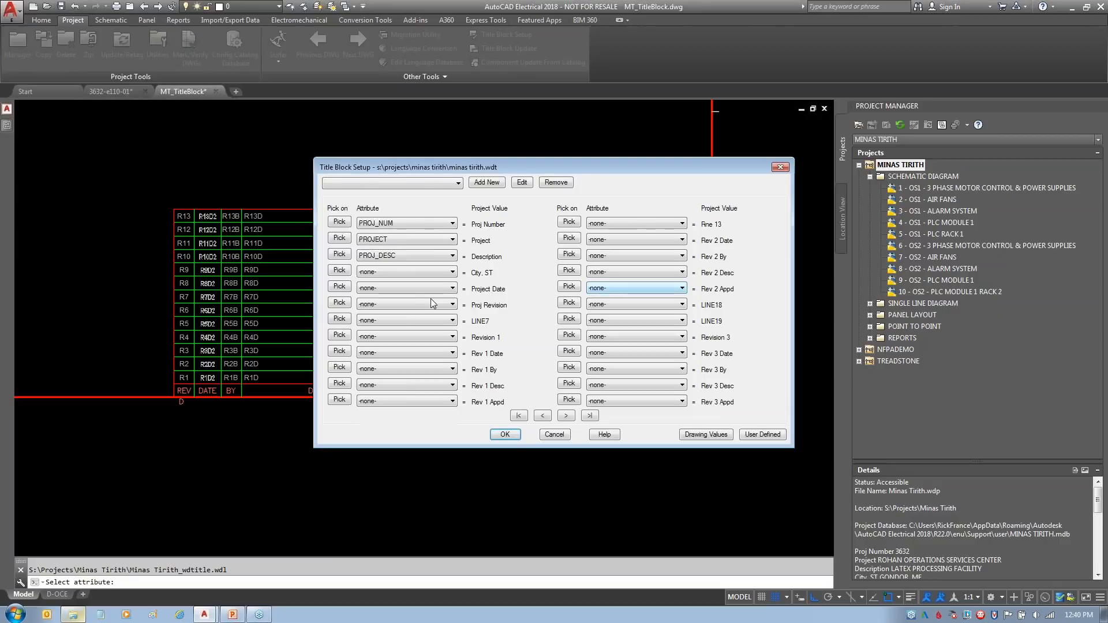
pyautogui.click(341, 271)
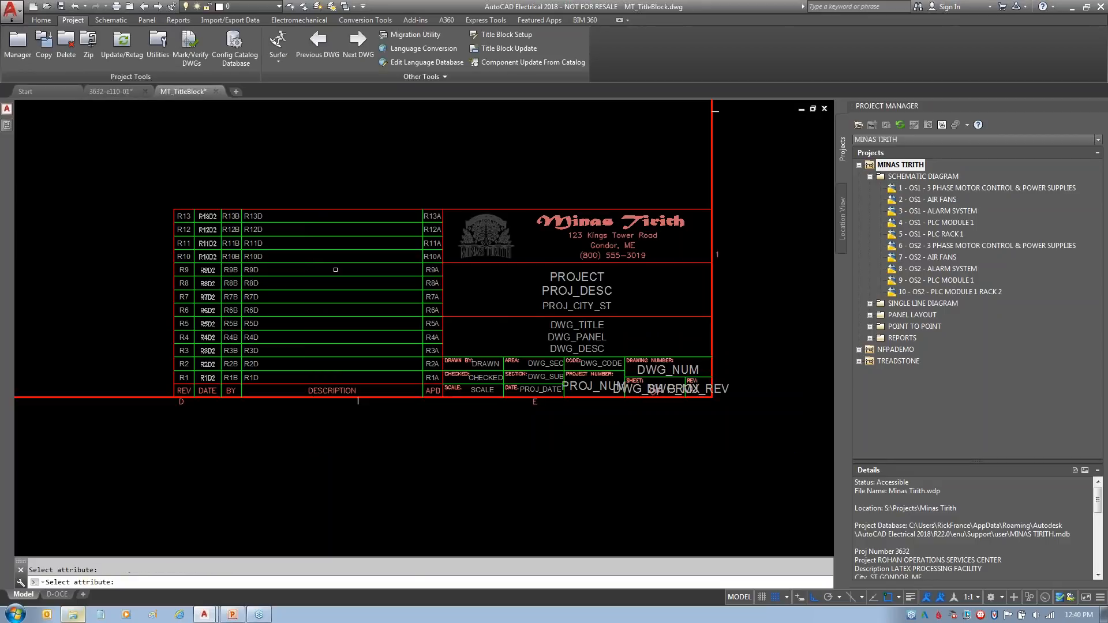
pyautogui.click(586, 305)
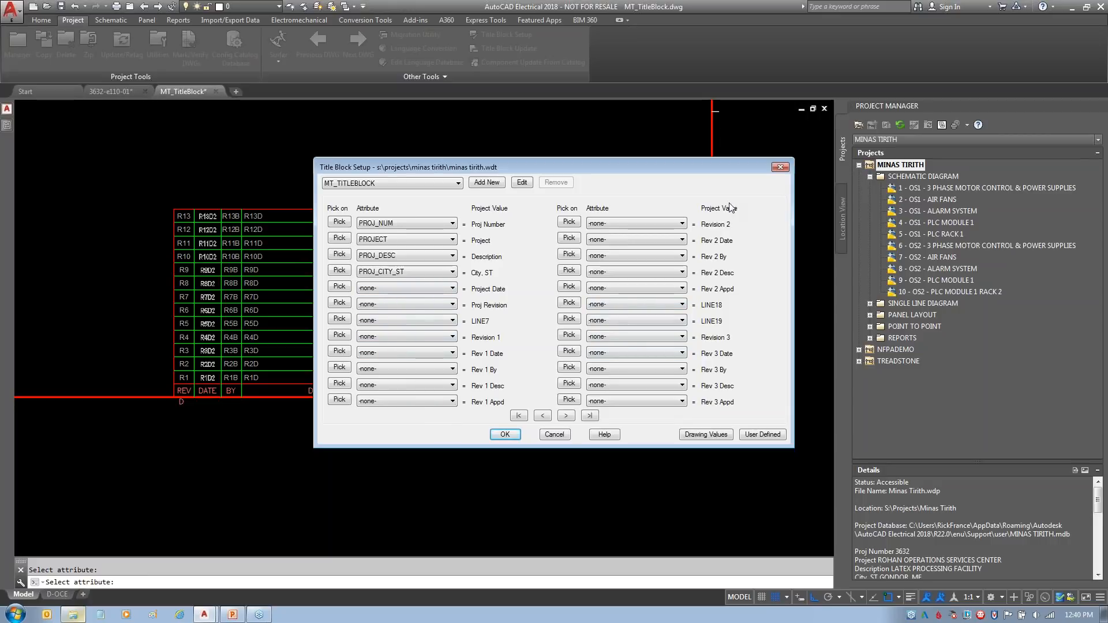
# - Map the Revision 2 number, date, by and description values to R2, R2D2, R2B and R2D picked in the revision table
pyautogui.click(570, 221)
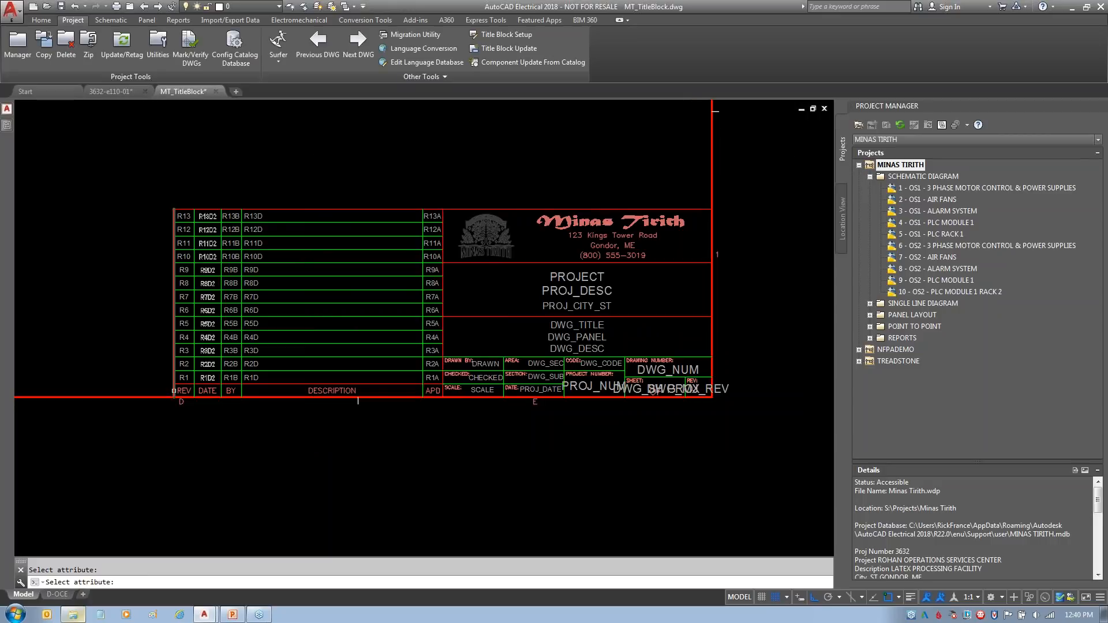
pyautogui.click(183, 364)
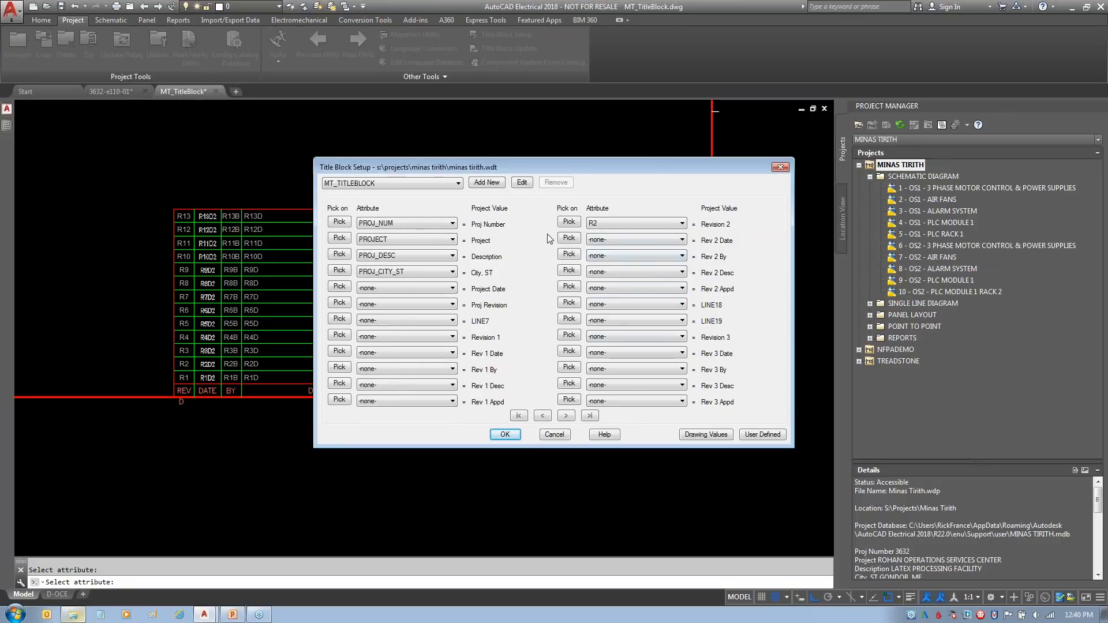
pyautogui.click(569, 238)
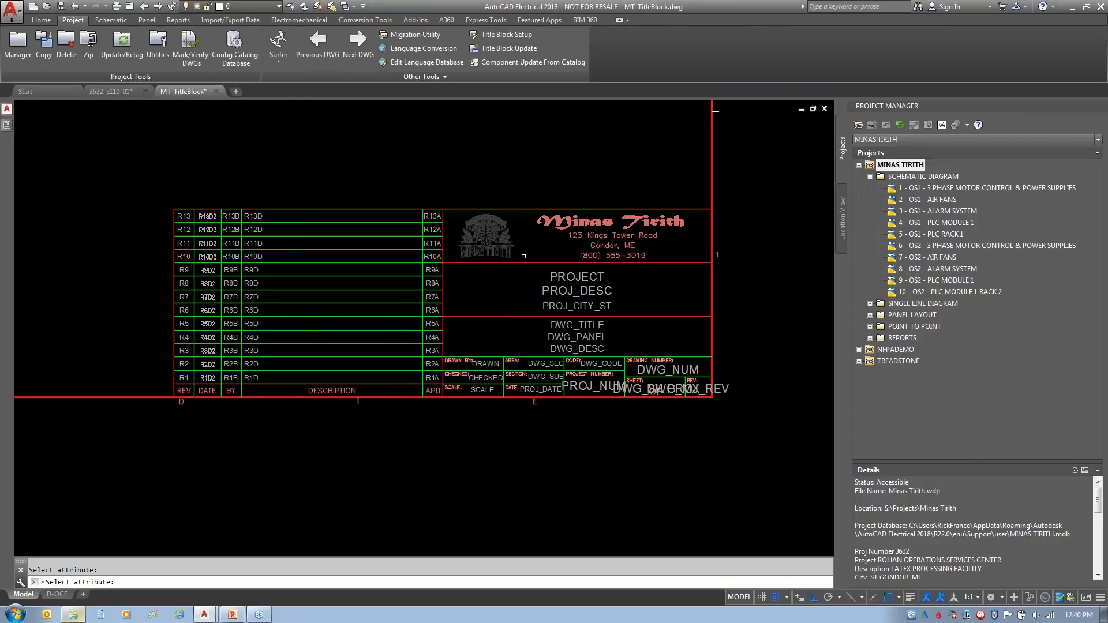
pyautogui.click(208, 364)
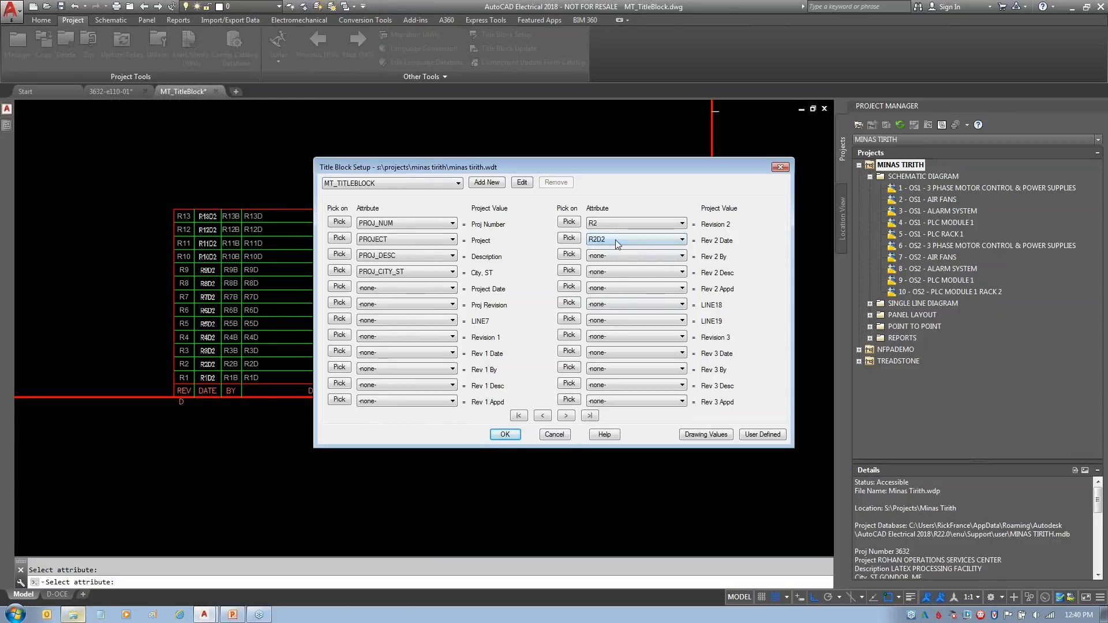
pyautogui.click(569, 254)
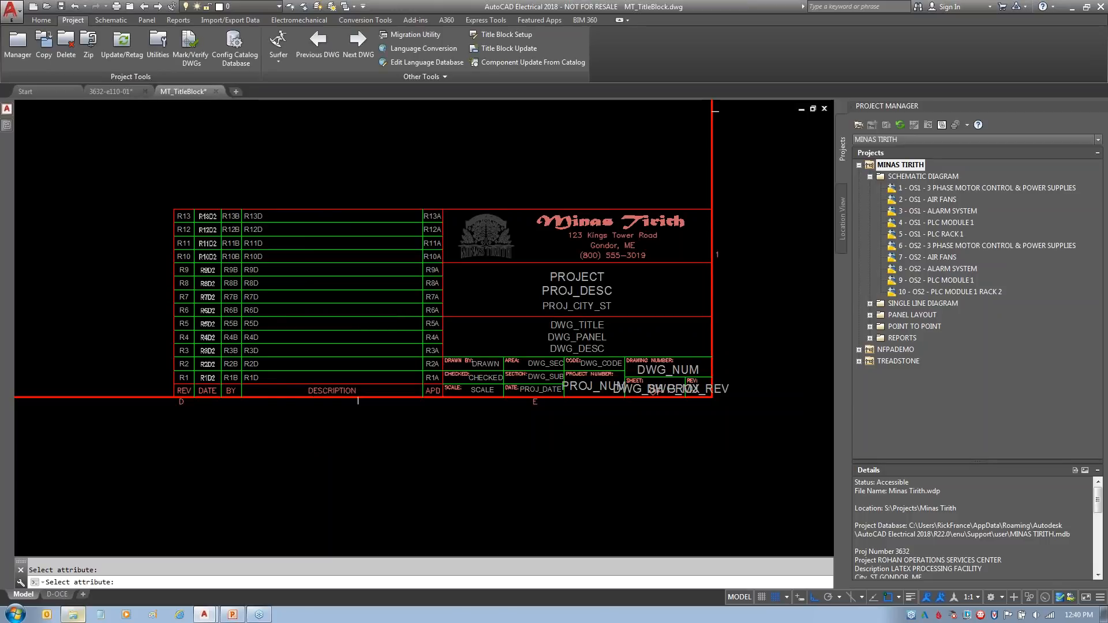
pyautogui.click(231, 364)
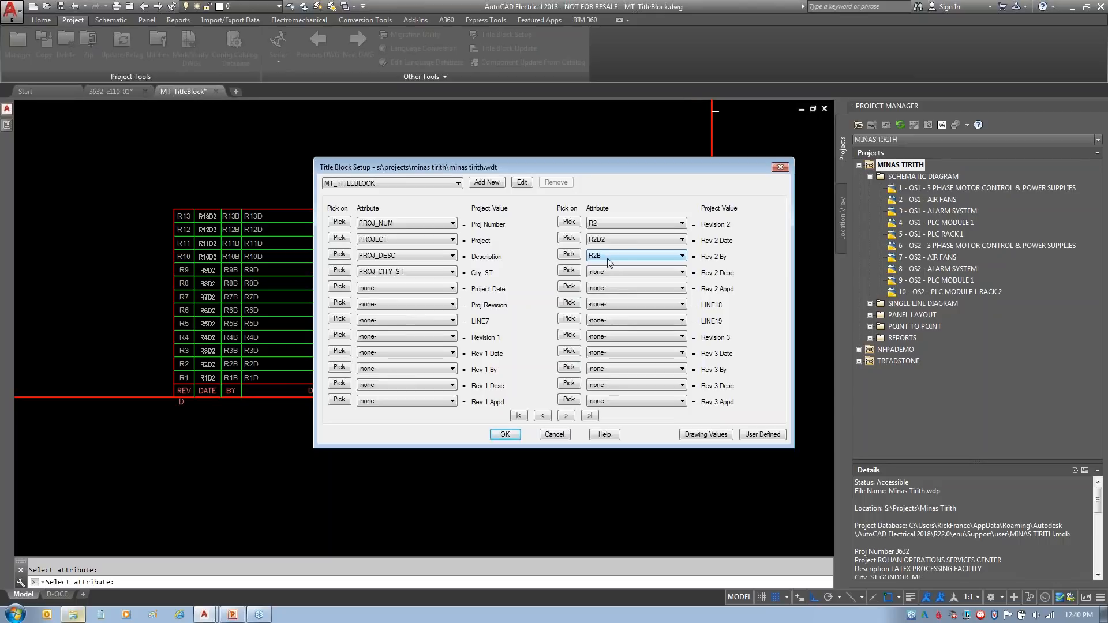
pyautogui.click(568, 272)
pyautogui.click(252, 363)
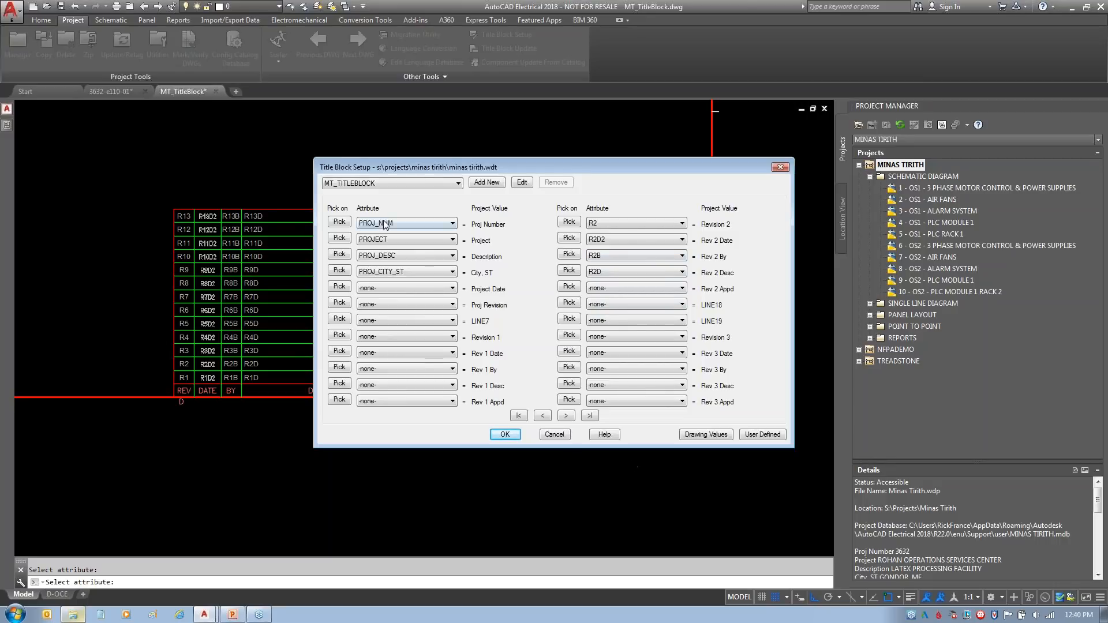
# - Look through the remaining project value mappings up to the page with Revision 12, Revision 13 and LINE96
pyautogui.click(566, 415)
pyautogui.click(565, 415)
pyautogui.click(565, 416)
pyautogui.click(566, 416)
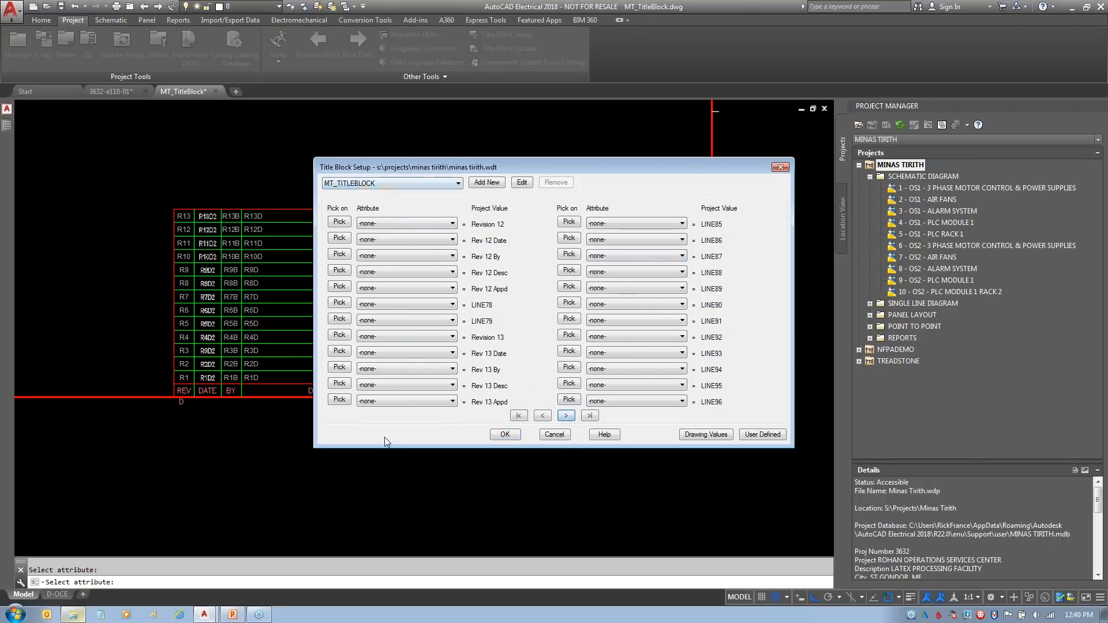
# - Accept the title block setup for MT_TITLEBLOCK and close the MT_TitleBlock drawing without saving it
pyautogui.click(504, 436)
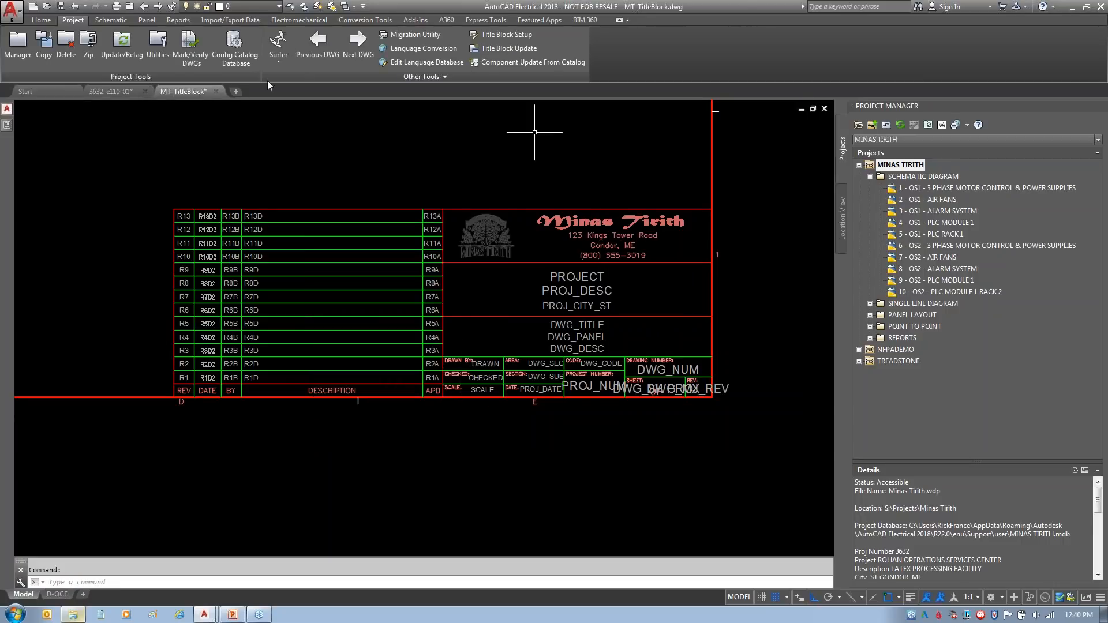
pyautogui.click(217, 91)
pyautogui.click(601, 339)
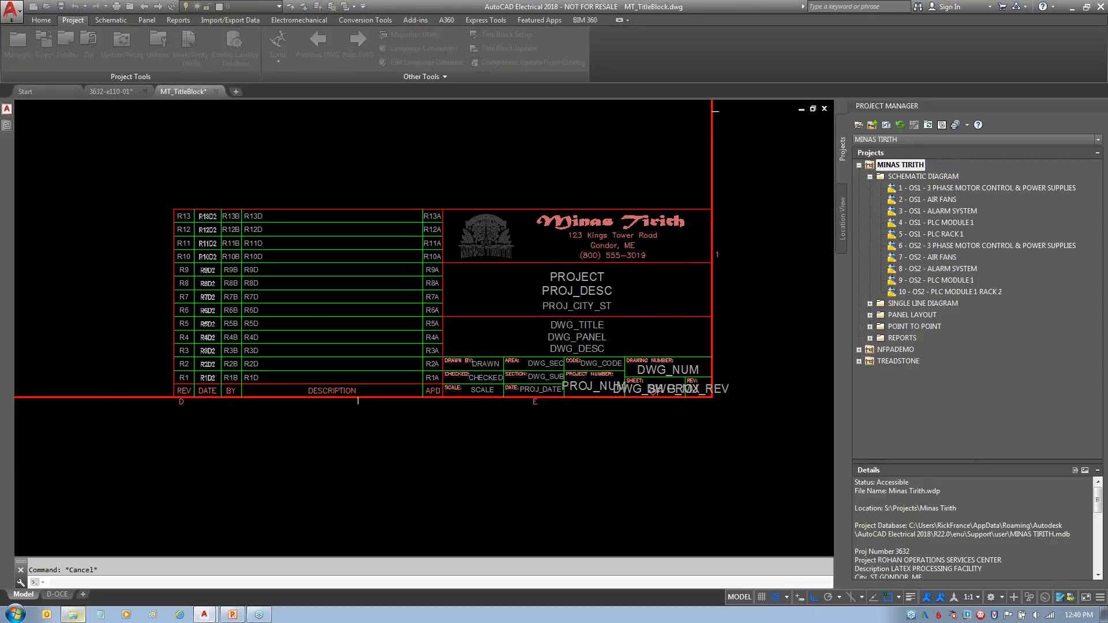
# - Open Minas Tirith.wdt from the Supplements folder in Notepad, read through its attribute mappings and close it
pyautogui.click(74, 614)
pyautogui.click(472, 215)
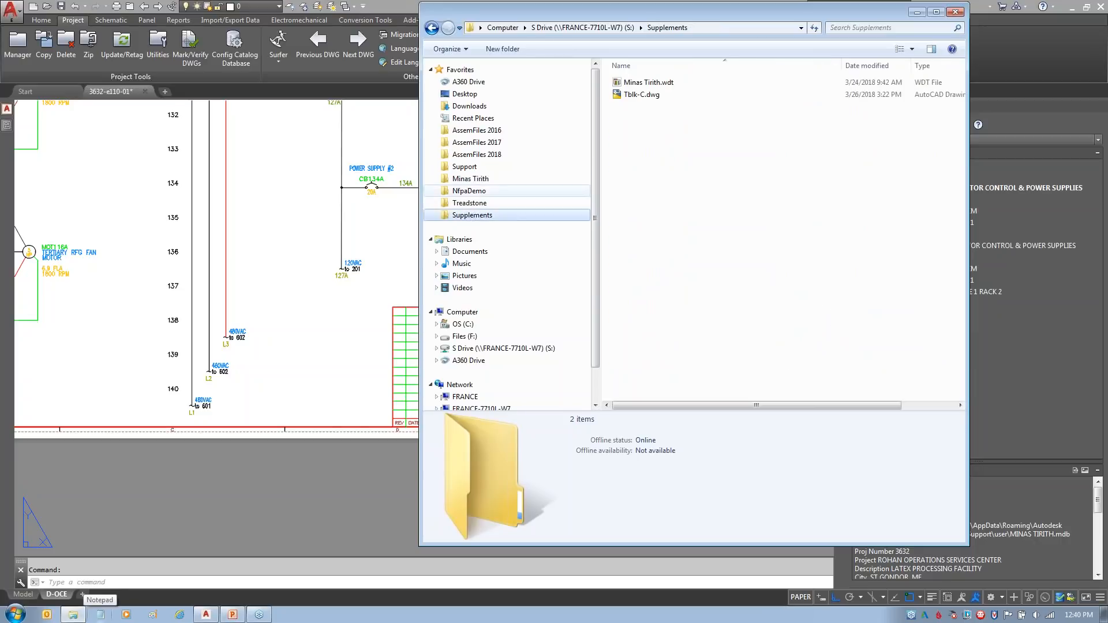
pyautogui.click(646, 84)
pyautogui.rightClick(646, 85)
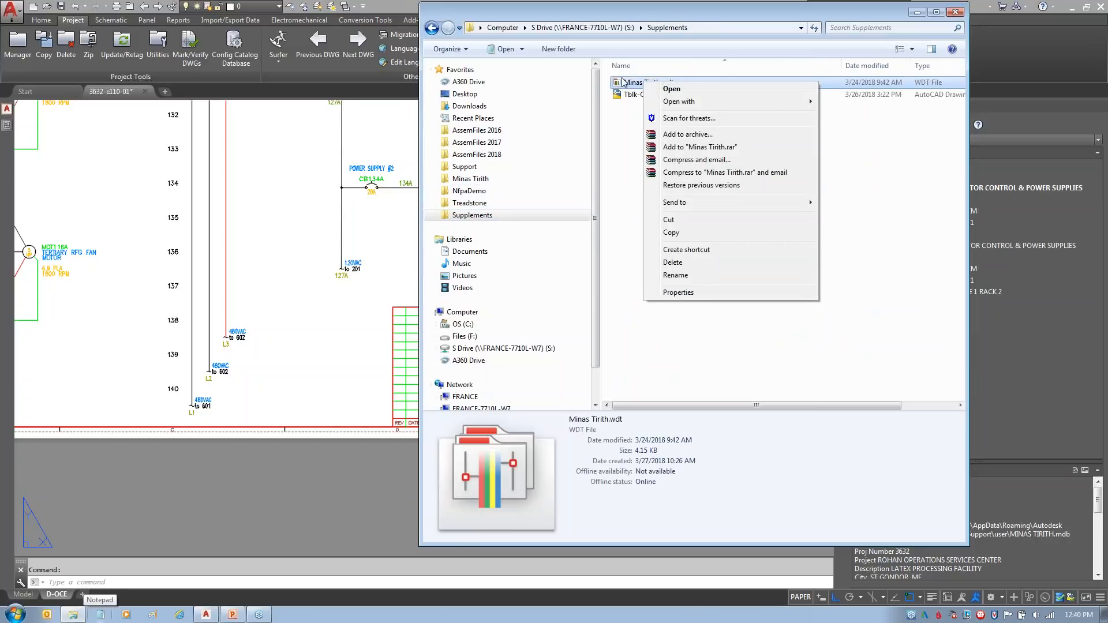
pyautogui.click(671, 88)
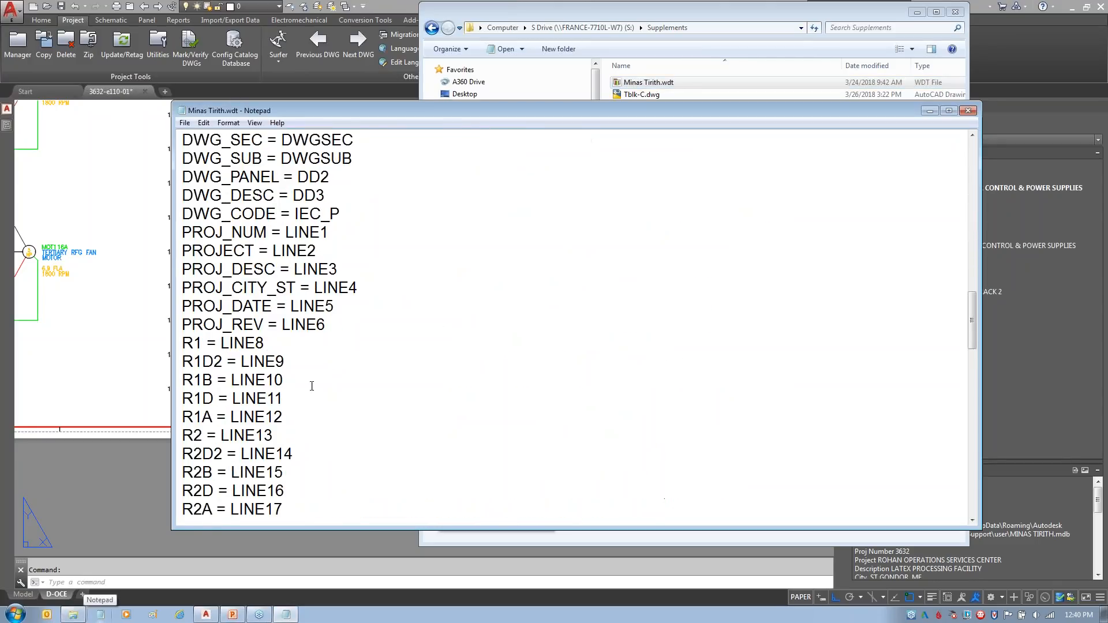
pyautogui.scroll(-12, 318, 447)
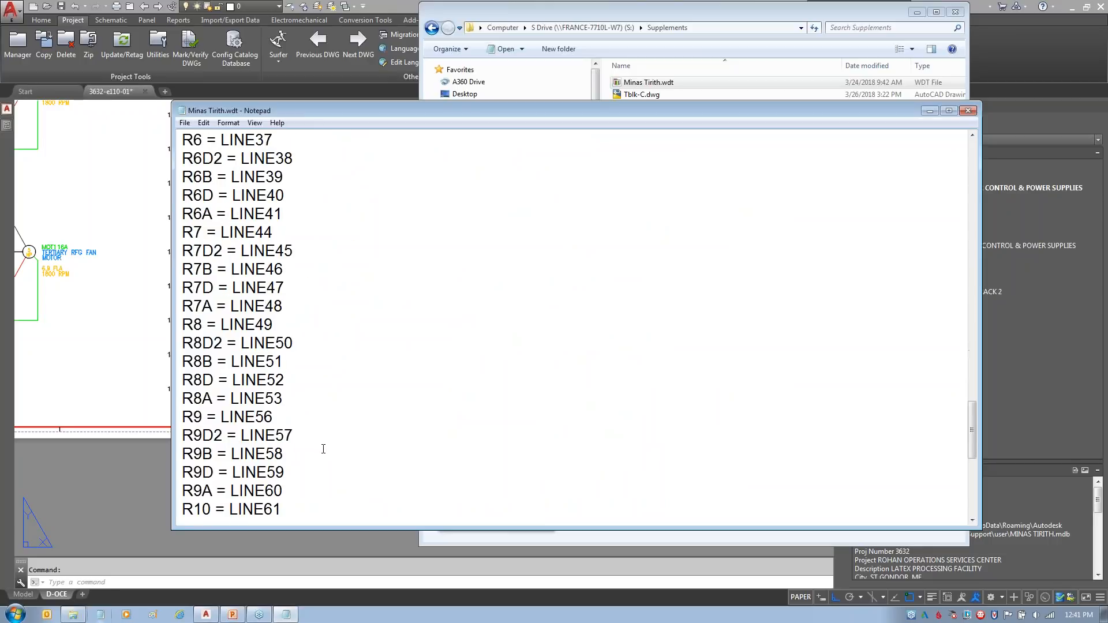
pyautogui.scroll(-5, 323, 449)
pyautogui.click(968, 110)
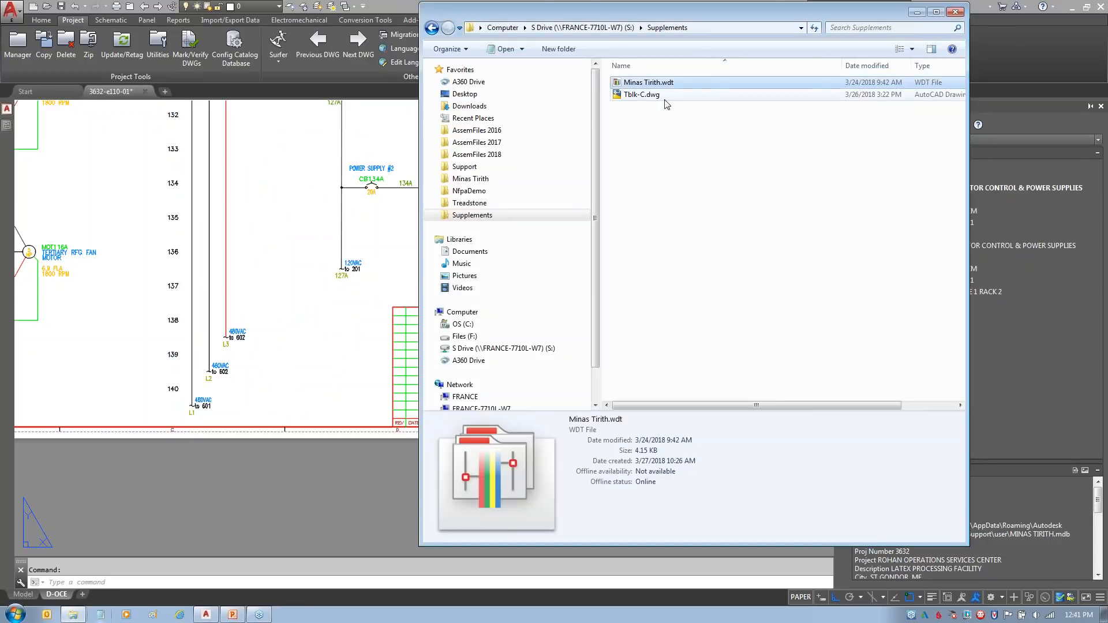
# - Replace minas tirith.wdt in the Minas Tirith project folder with a copy of Minas Tirith.wdt from the Supplements folder
pyautogui.rightClick(625, 87)
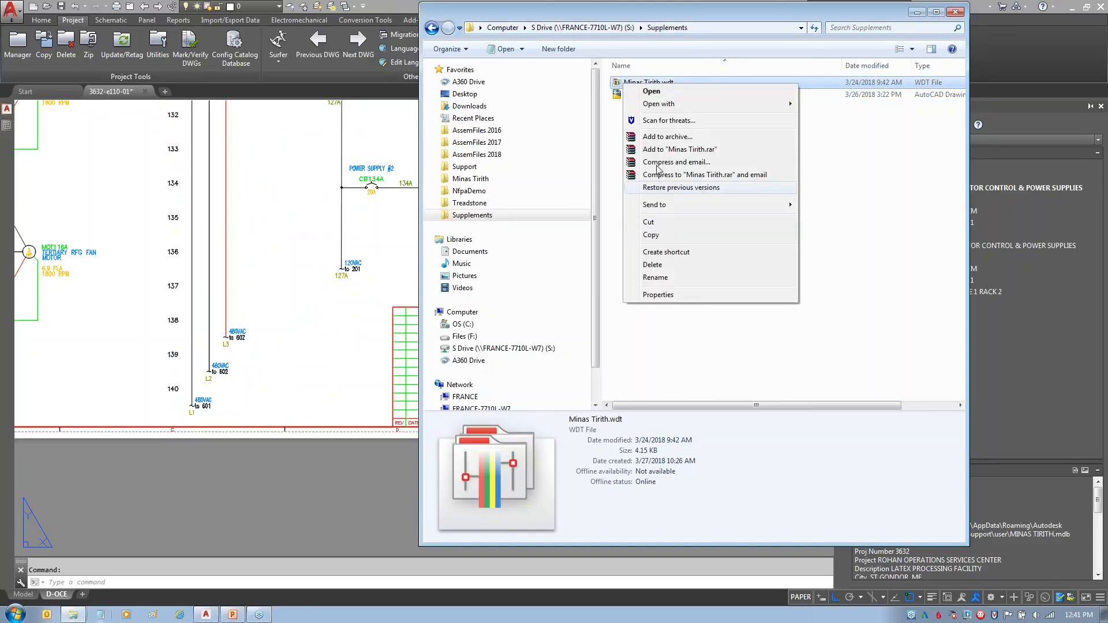
pyautogui.click(652, 234)
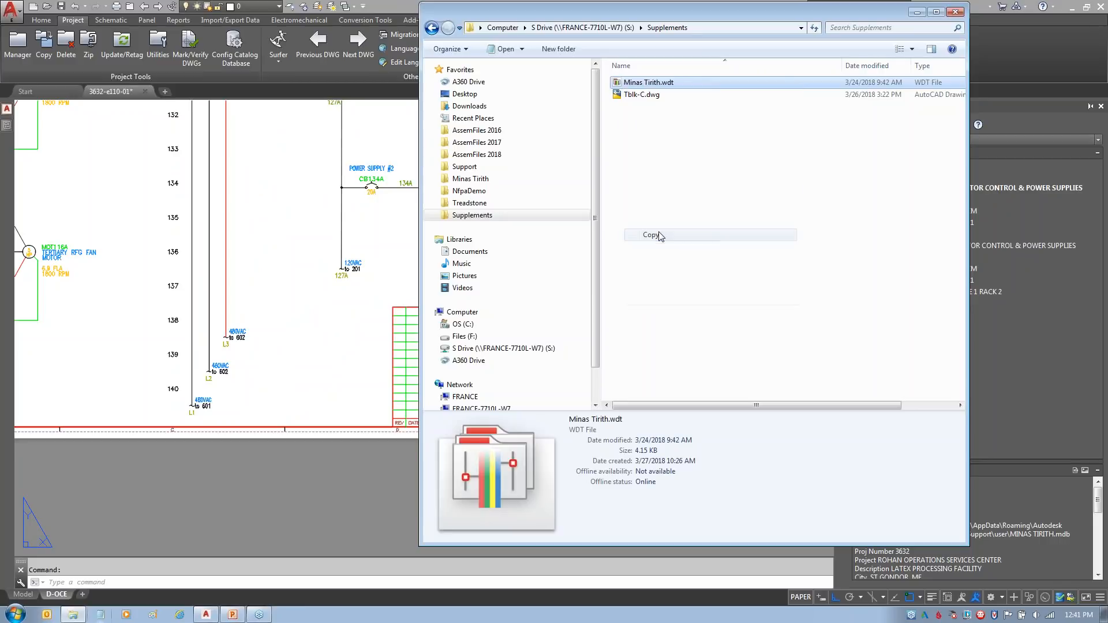
pyautogui.click(471, 179)
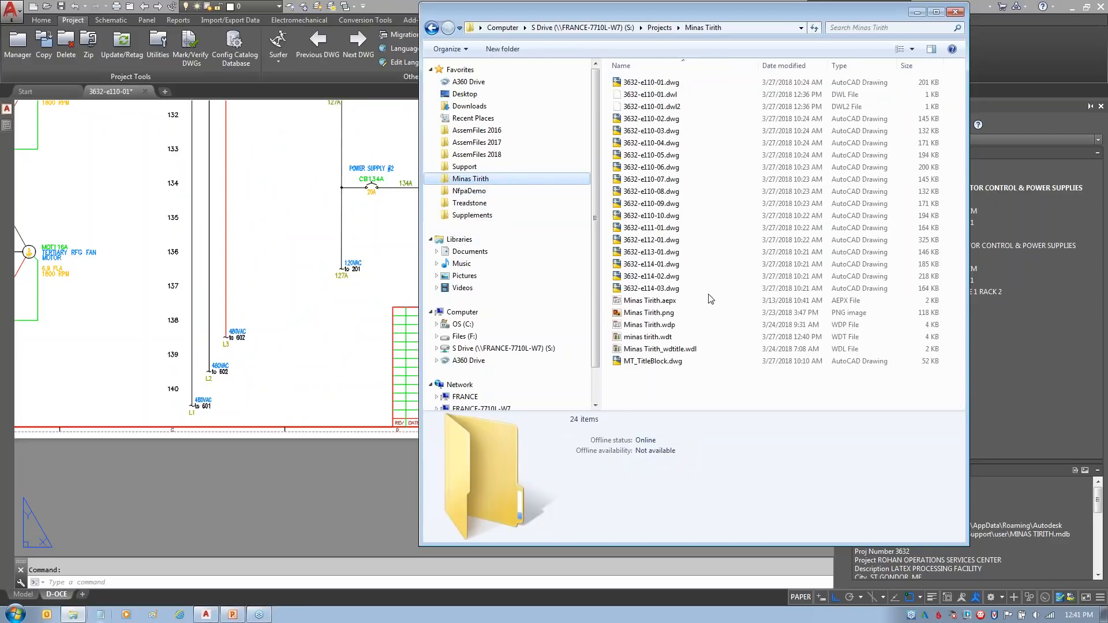
pyautogui.click(653, 337)
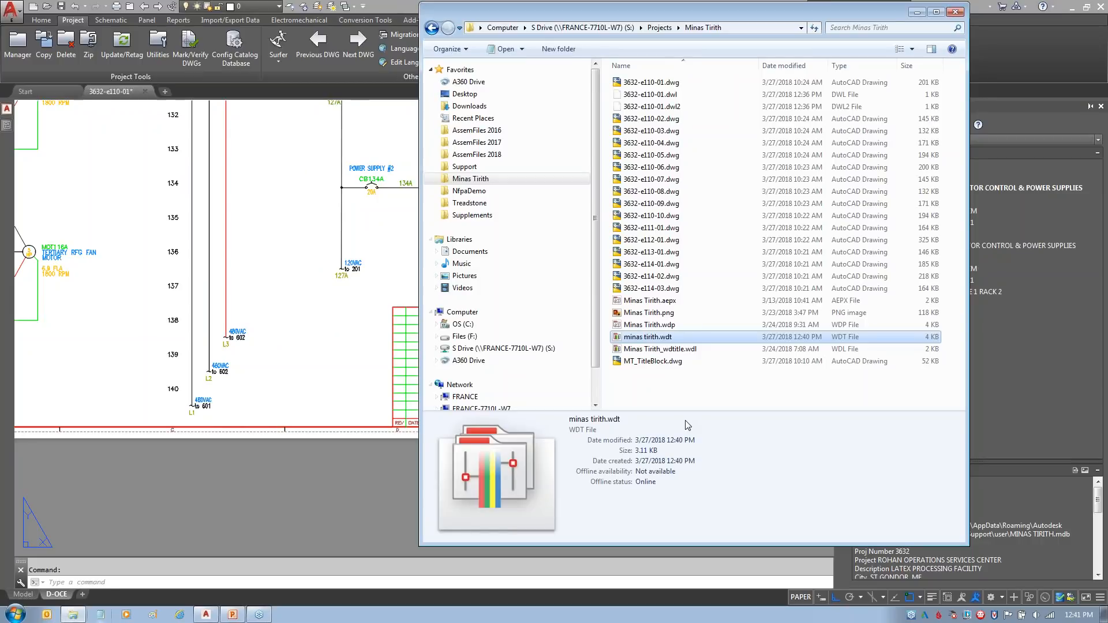
pyautogui.press('Delete')
pyautogui.click(598, 356)
pyautogui.rightClick(666, 374)
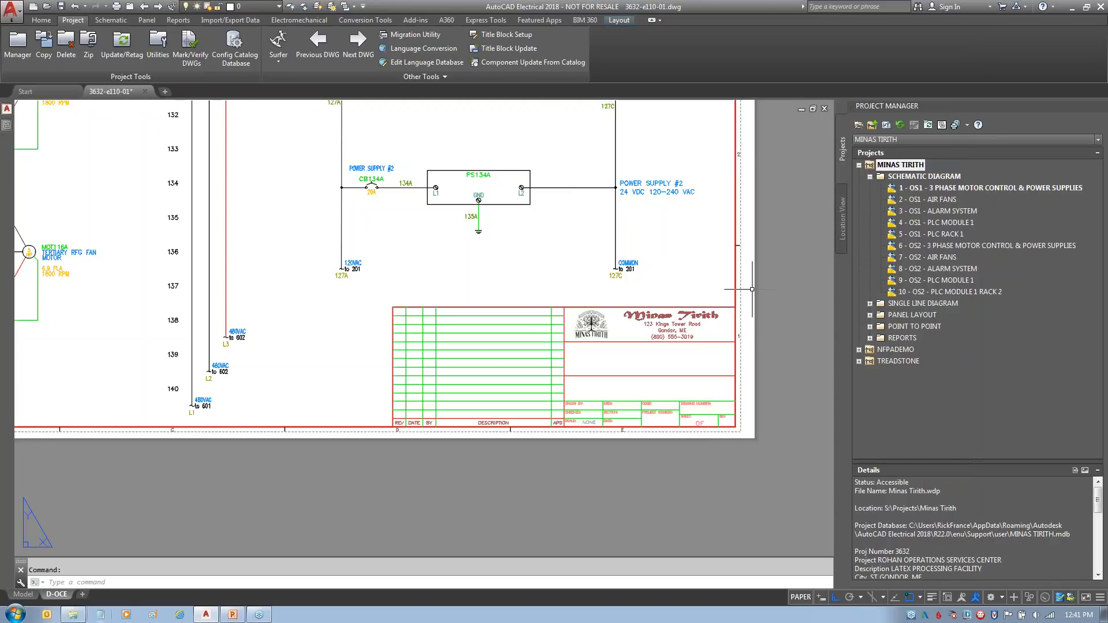
# - Set up a project-wide update with Component Retag, Component Cross-Reference Update and Wire Number and Signal Tag/Retag turned off
pyautogui.click(927, 124)
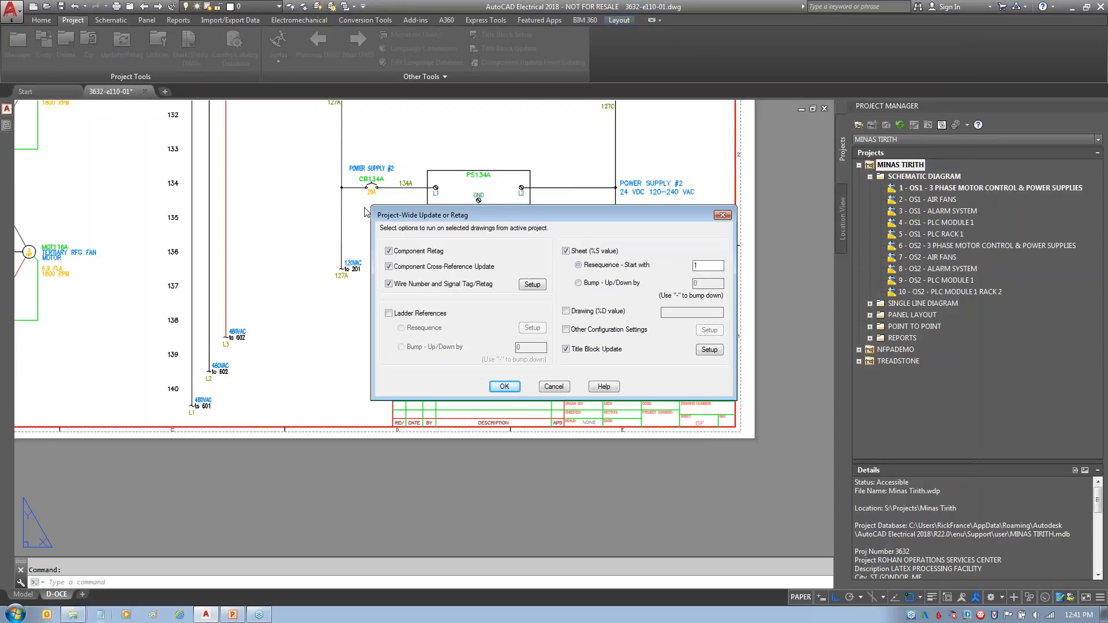
pyautogui.moveTo(563, 218); pyautogui.dragTo(284, 131)
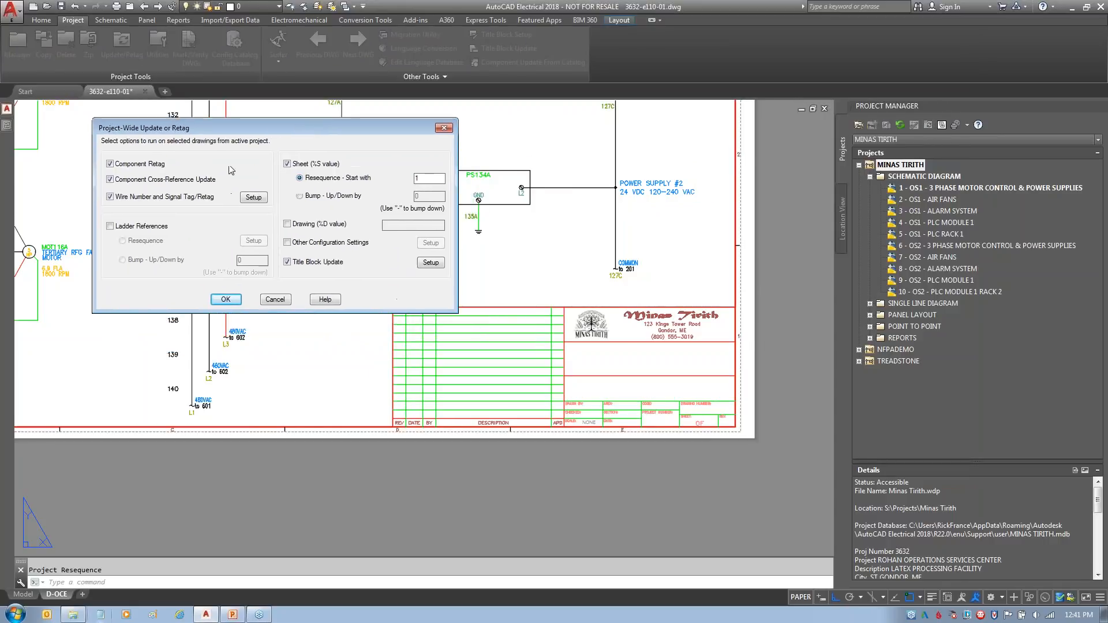
pyautogui.click(110, 164)
pyautogui.click(110, 180)
pyautogui.click(110, 197)
# - Check the lines selected for the title block update, accept them and run the update on all project drawings
pyautogui.click(431, 263)
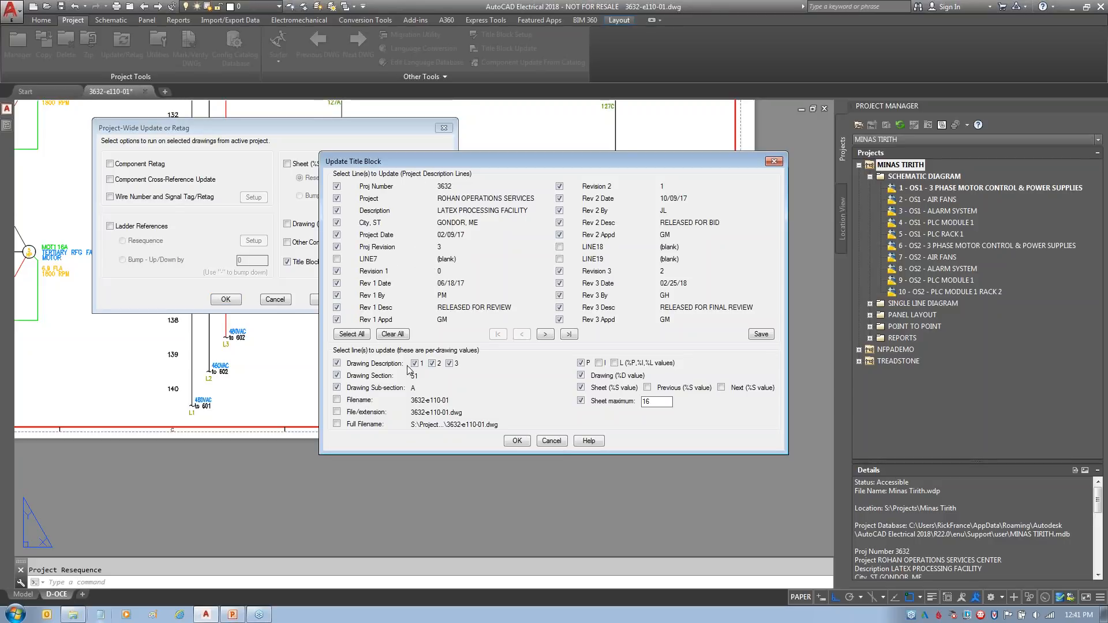
pyautogui.click(545, 334)
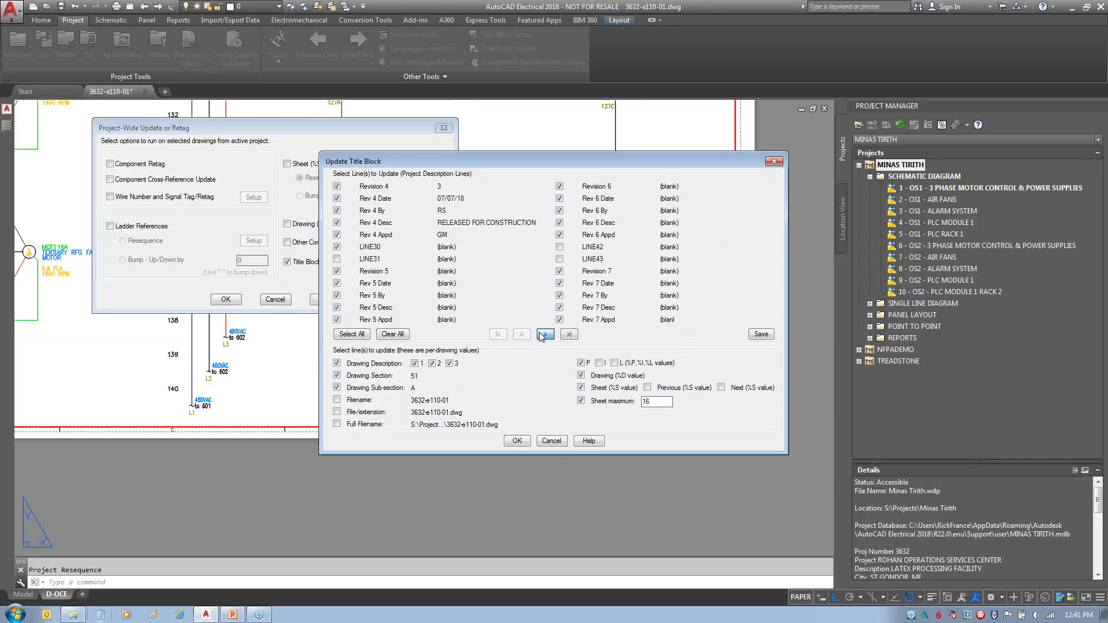
pyautogui.click(545, 335)
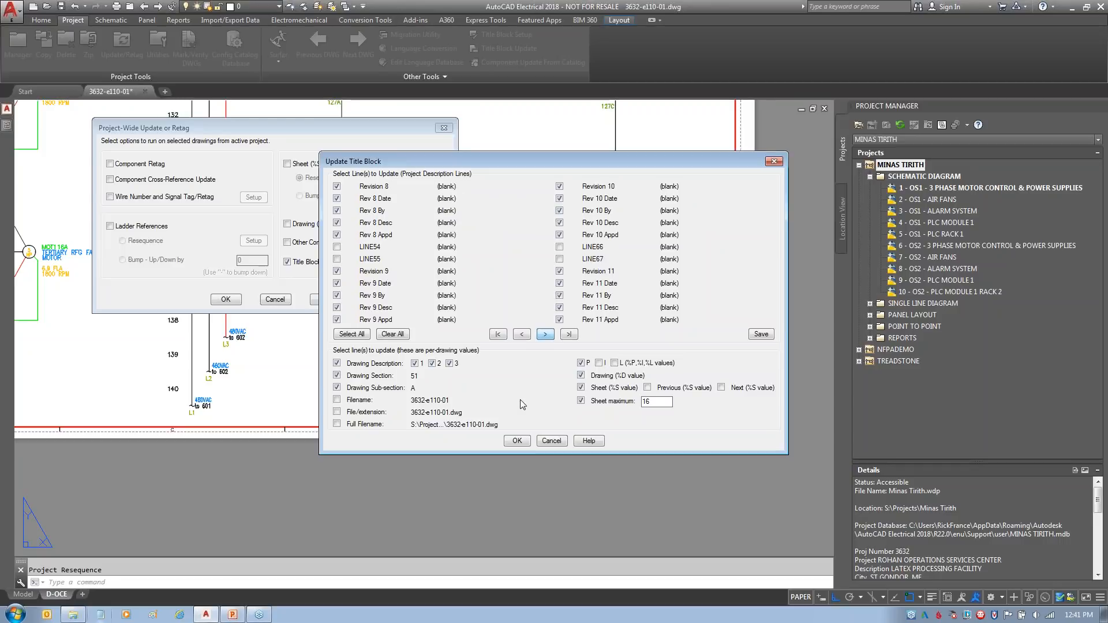
pyautogui.click(517, 441)
pyautogui.click(225, 299)
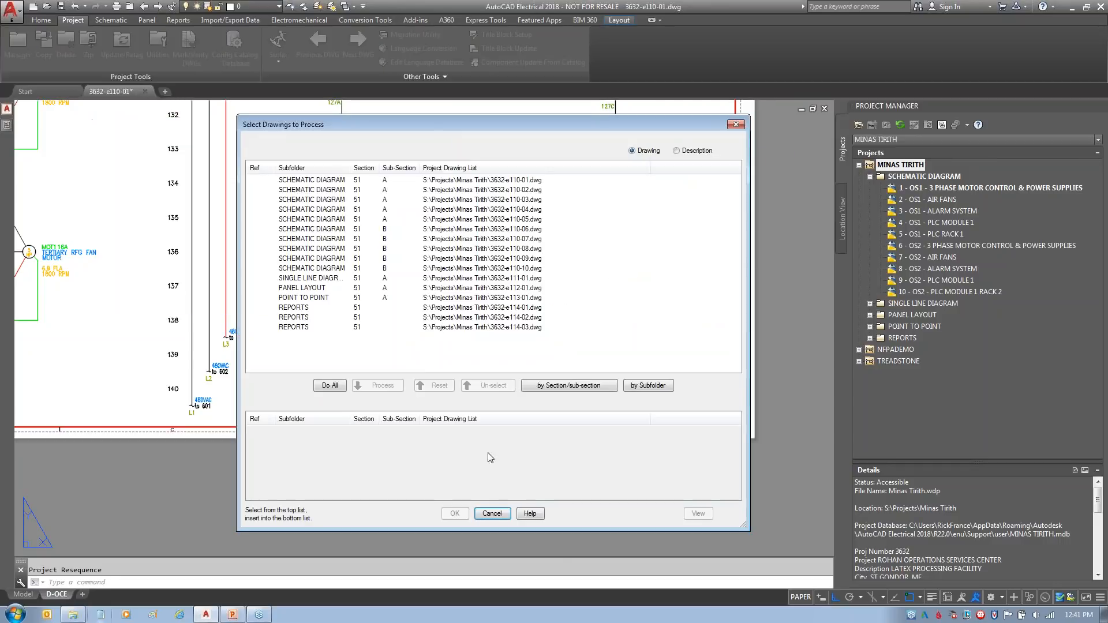
pyautogui.click(330, 385)
pyautogui.click(455, 513)
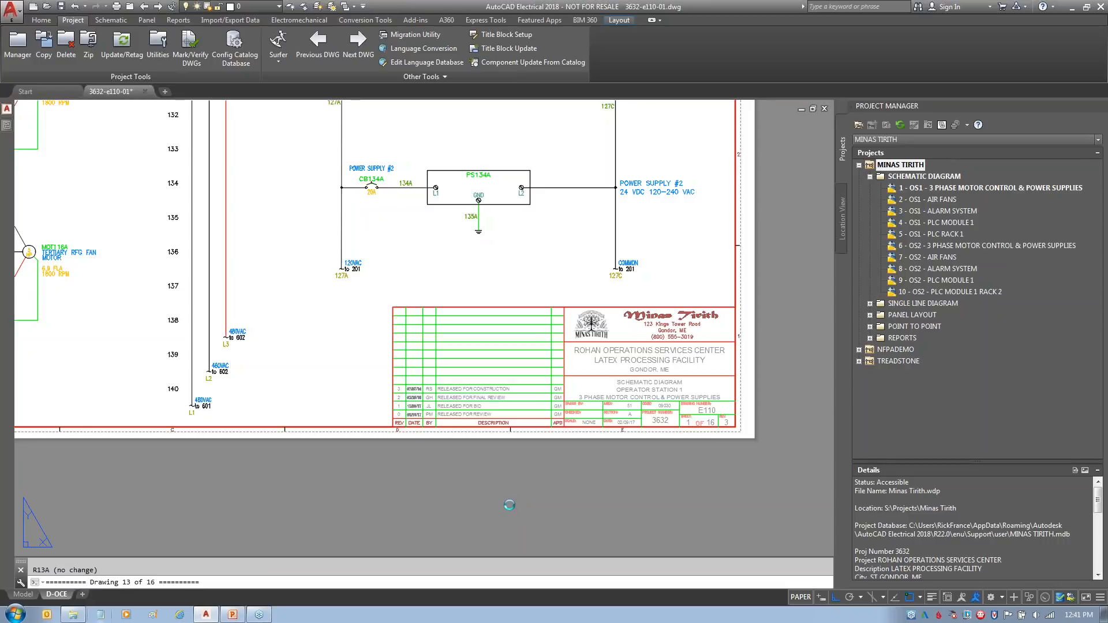
# - Switch to PowerPoint, present the title block methodology slide and mark the project-named WDT search and its Yes and No branches in pen
pyautogui.click(229, 617)
pyautogui.press('F5')
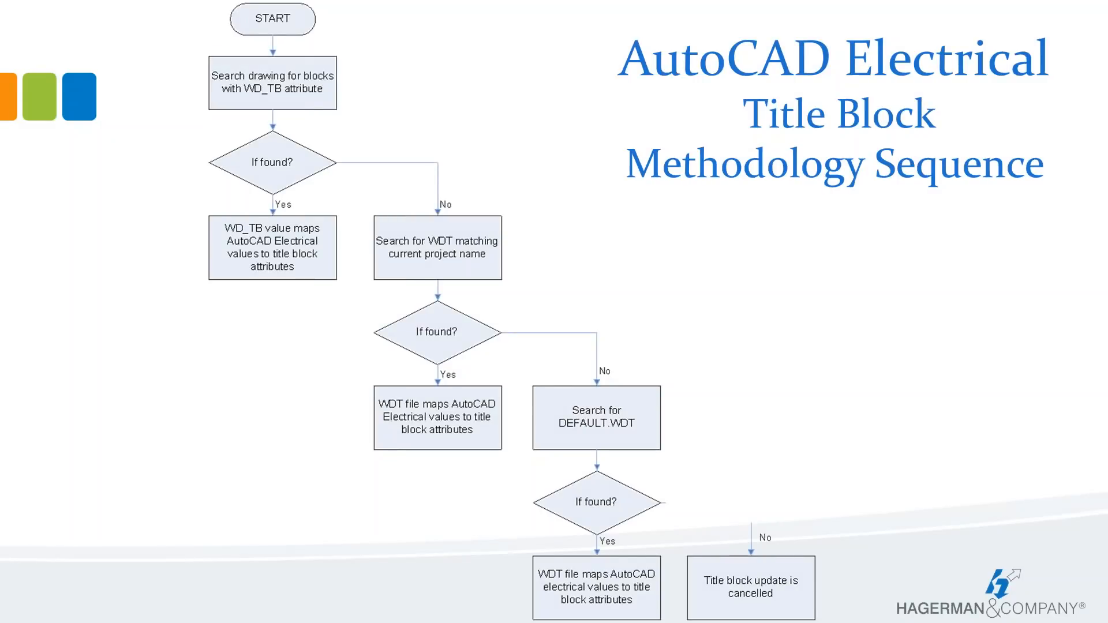
pyautogui.hotkey('ctrl', 'p')
pyautogui.moveTo(398, 218)
pyautogui.mouseDown()
pyautogui.moveTo(373, 241)
pyautogui.moveTo(396, 206)
pyautogui.mouseUp()
pyautogui.moveTo(443, 276); pyautogui.dragTo(443, 392)
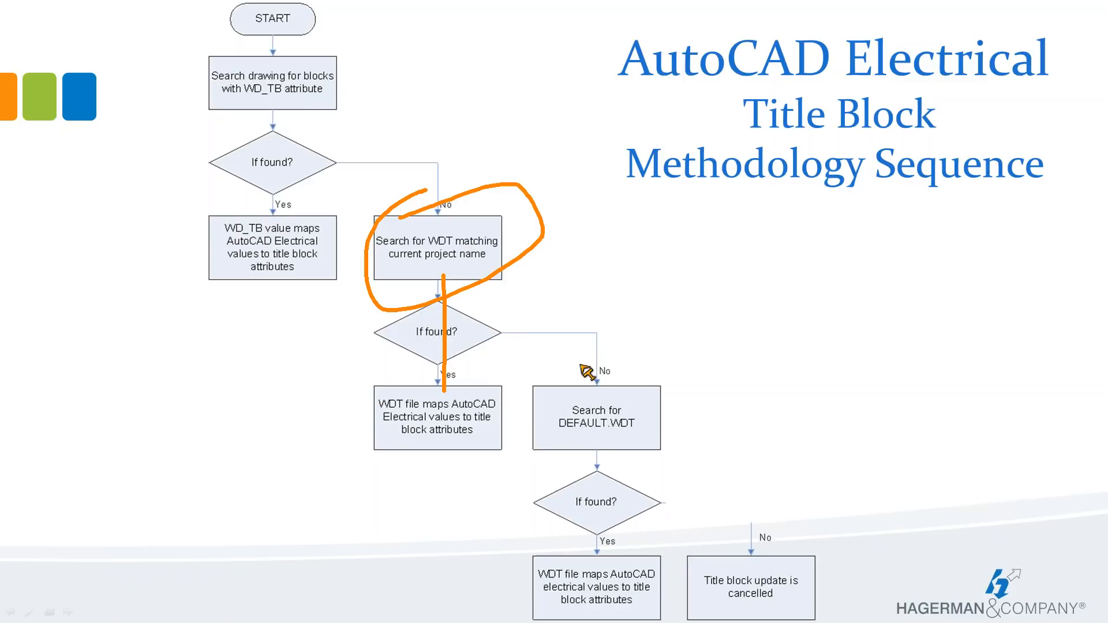
pyautogui.moveTo(500, 326); pyautogui.dragTo(601, 407)
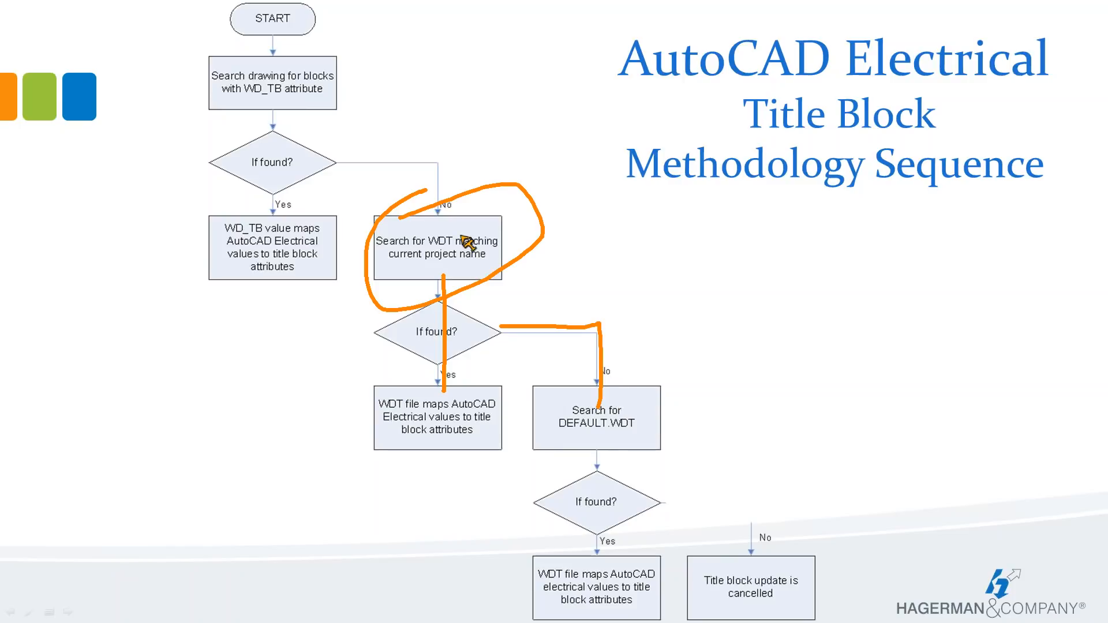
pyautogui.moveTo(449, 200); pyautogui.dragTo(510, 105)
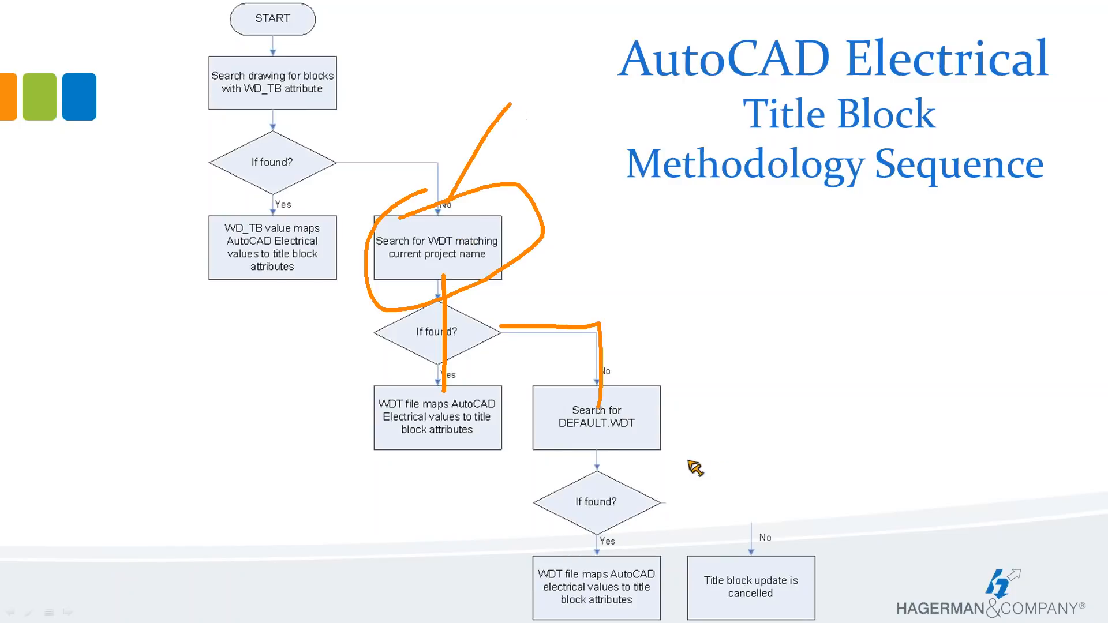
# - Erase the pen marks from the slide, end the slide show and return to the AutoCAD Electrical drawing
pyautogui.press('e')
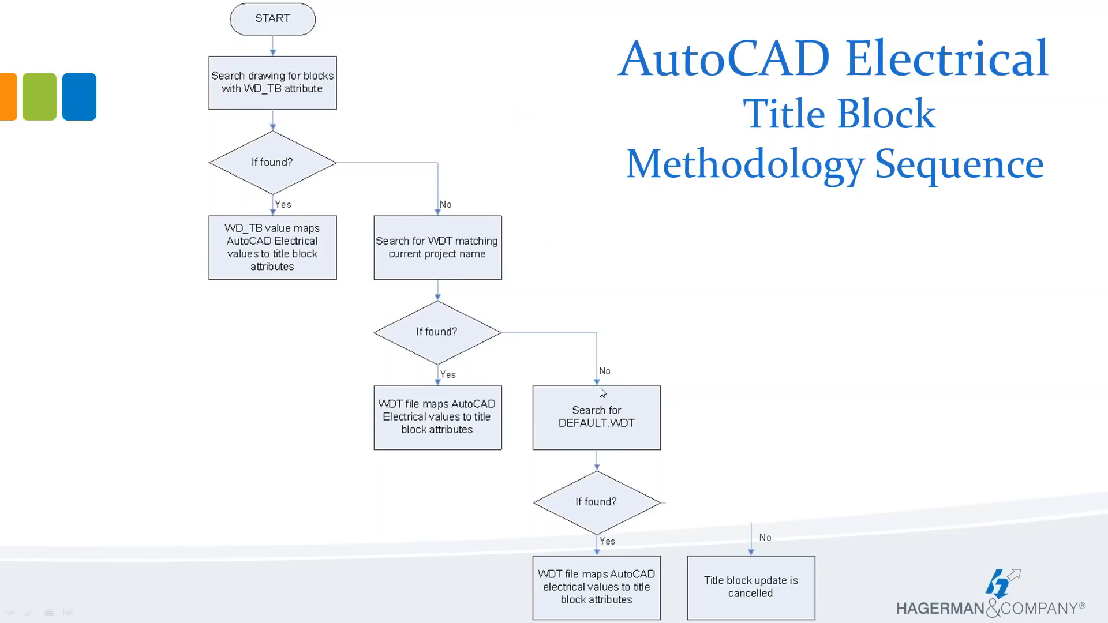
pyautogui.press('Escape')
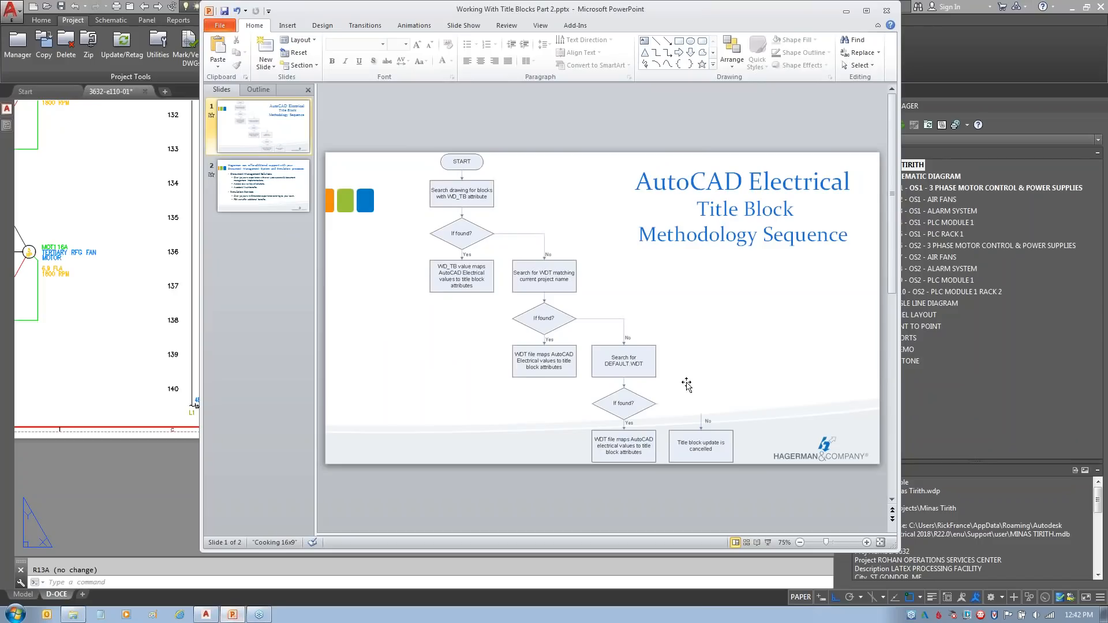
pyautogui.click(845, 12)
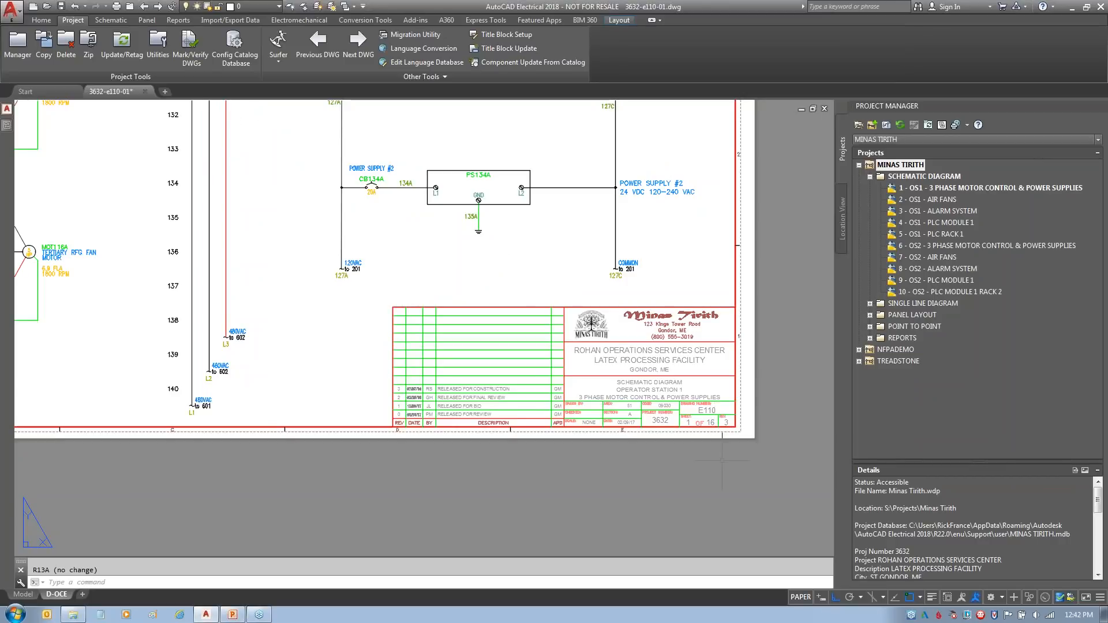
# - Open the attributes of the MT_TitleBlock block for editing and mark the attributes without prompts, from PROJ_NUM downward, in pen
pyautogui.scroll(2, 747, 378)
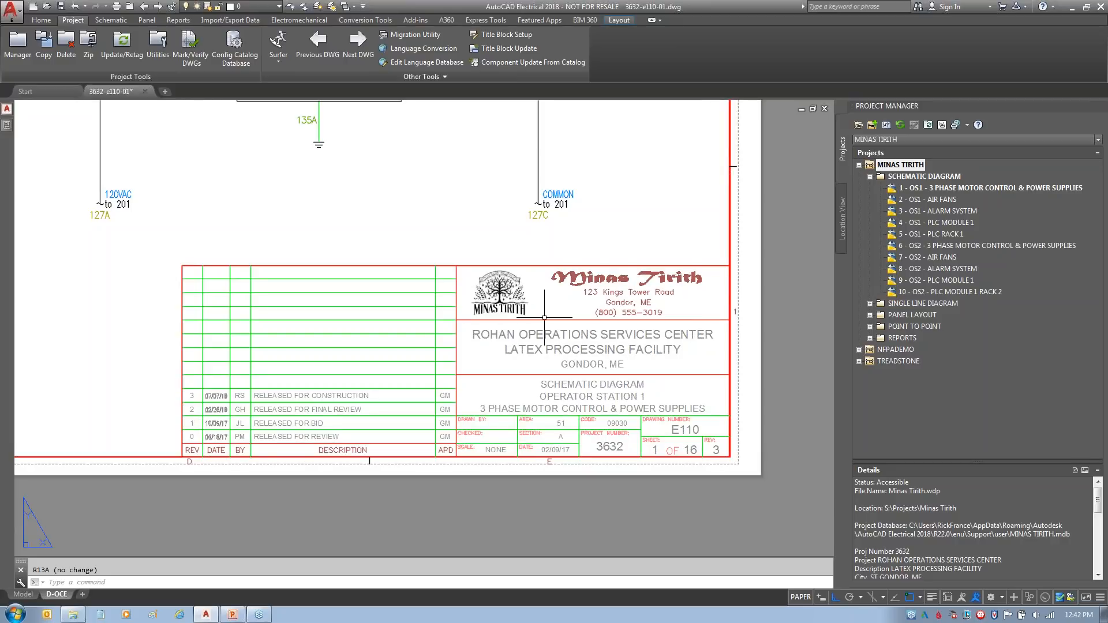
pyautogui.doubleClick(539, 334)
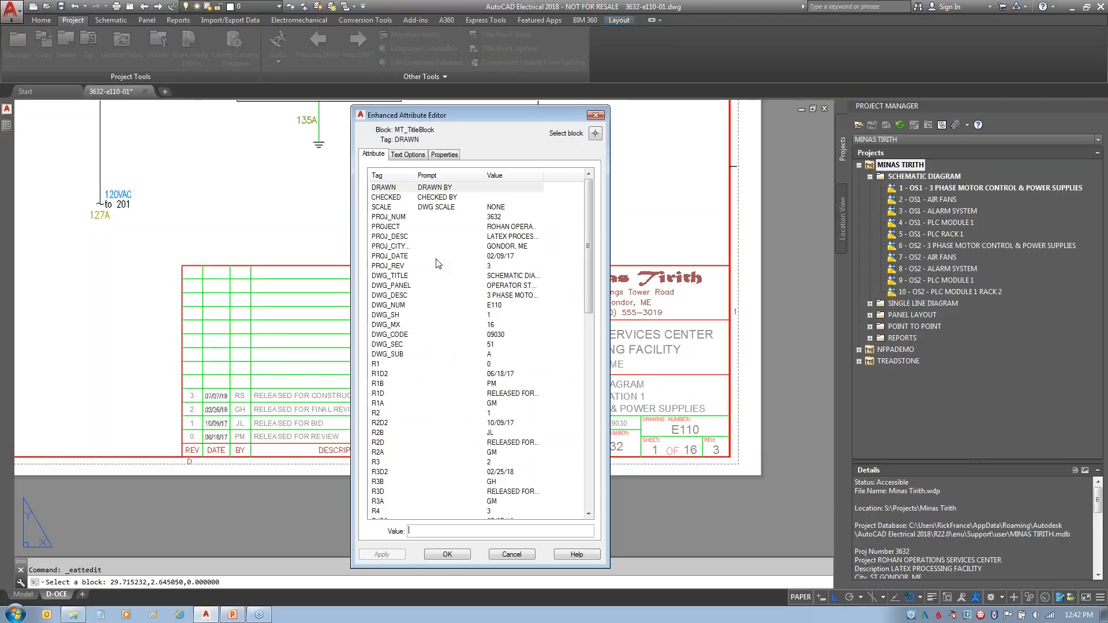
pyautogui.moveTo(437, 220); pyautogui.dragTo(434, 530)
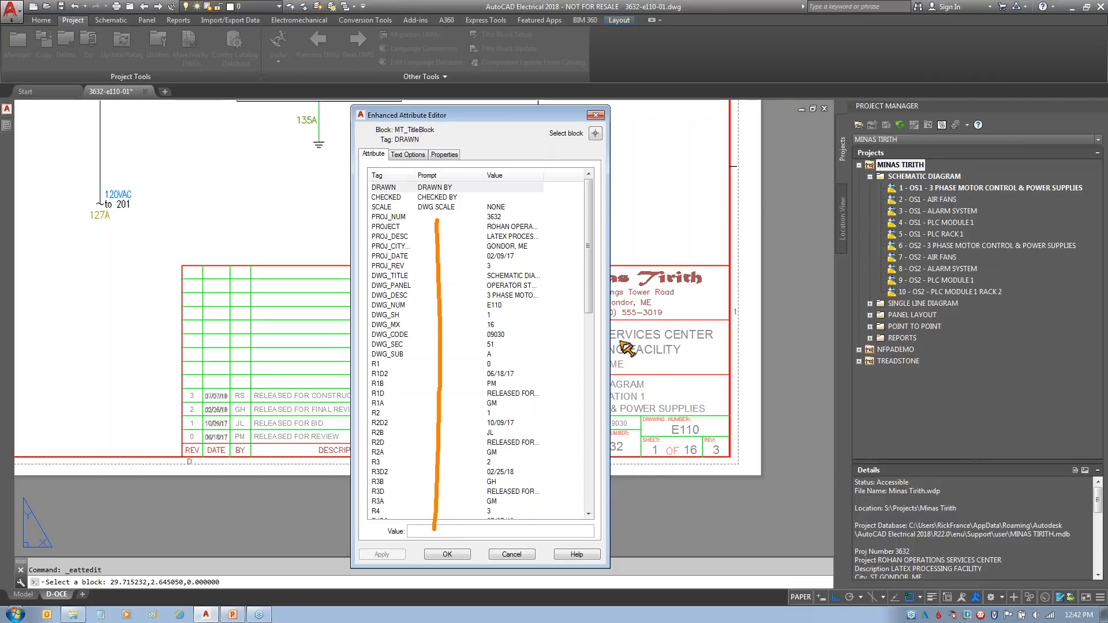
pyautogui.moveTo(588, 300)
pyautogui.mouseDown()
pyautogui.moveTo(604, 498)
pyautogui.moveTo(590, 265)
pyautogui.mouseUp()
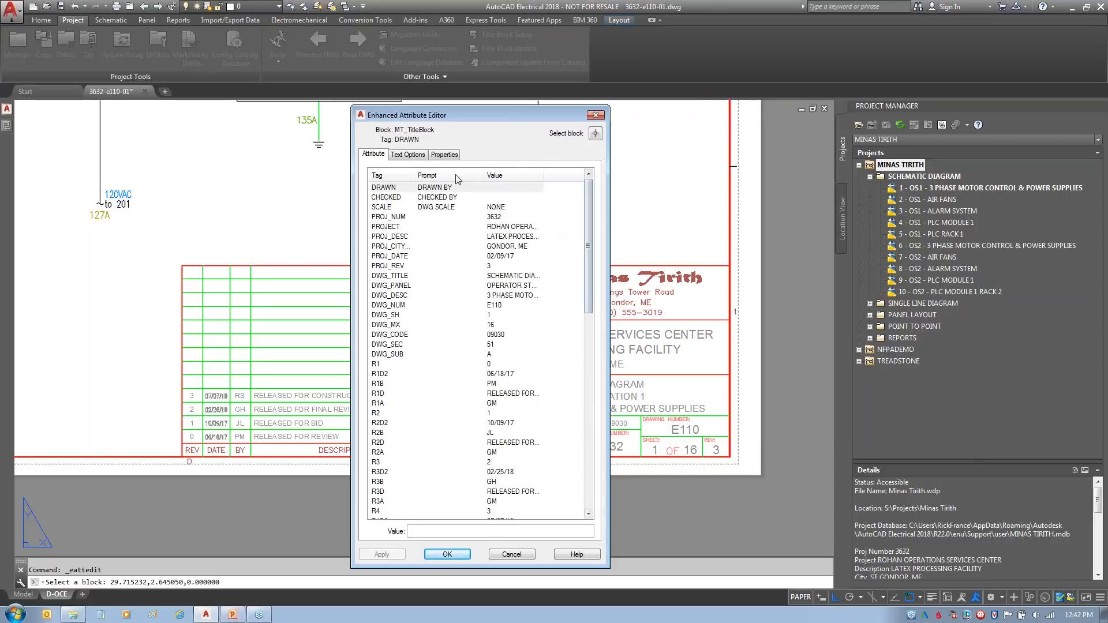
# - Set the title block's DRAWN attribute to REF, CHECKED to CJS and SCALE to FULL, and check the three entries
pyautogui.click(431, 190)
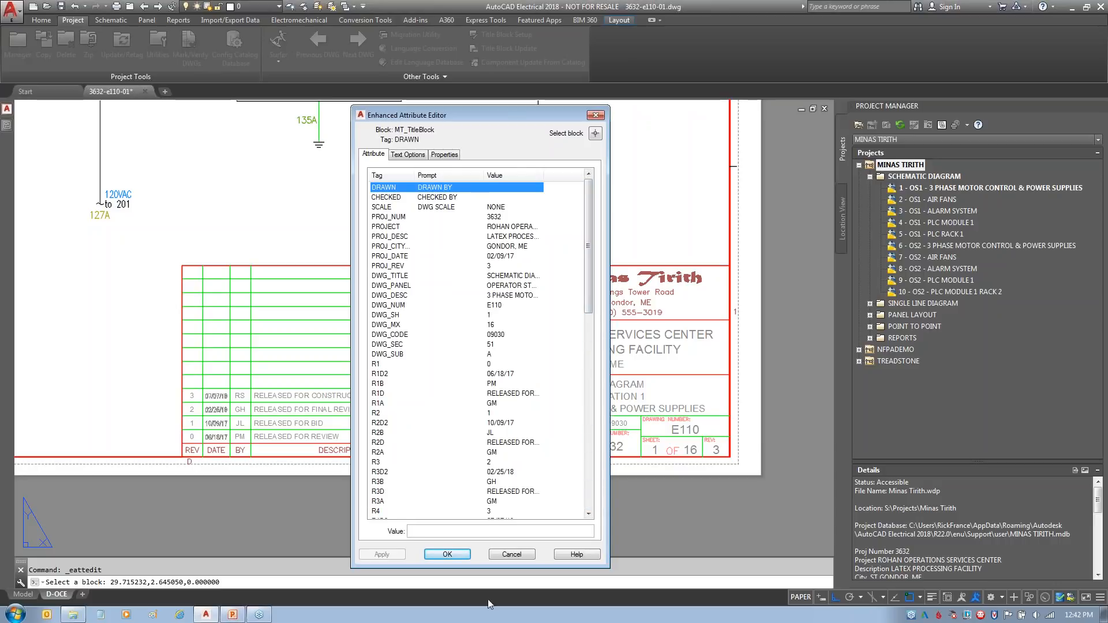
pyautogui.click(442, 531)
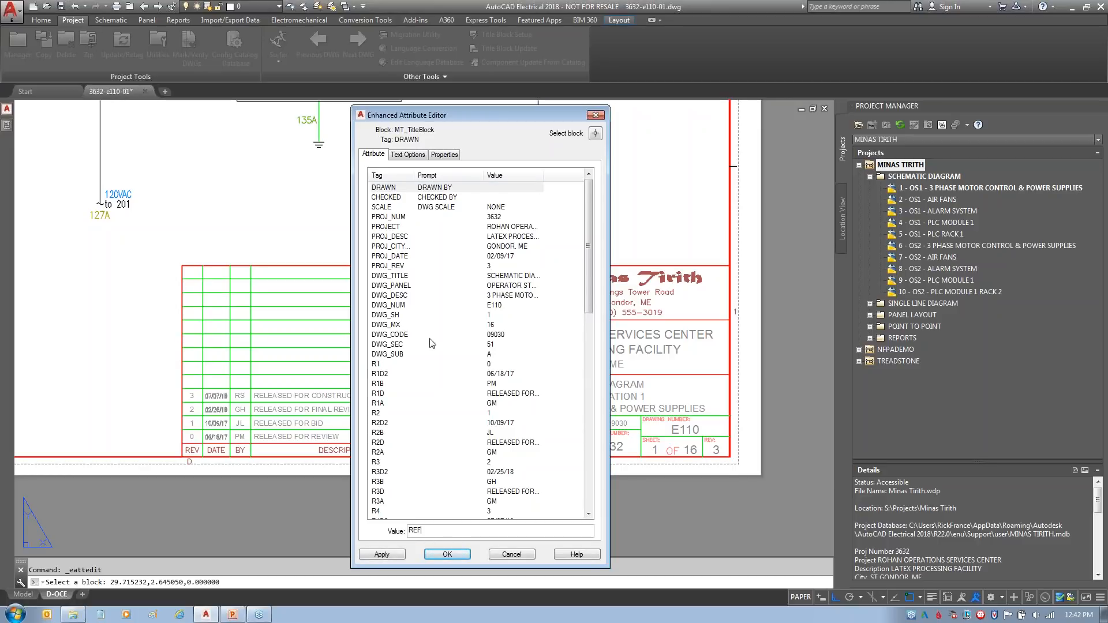
pyautogui.press('Return')
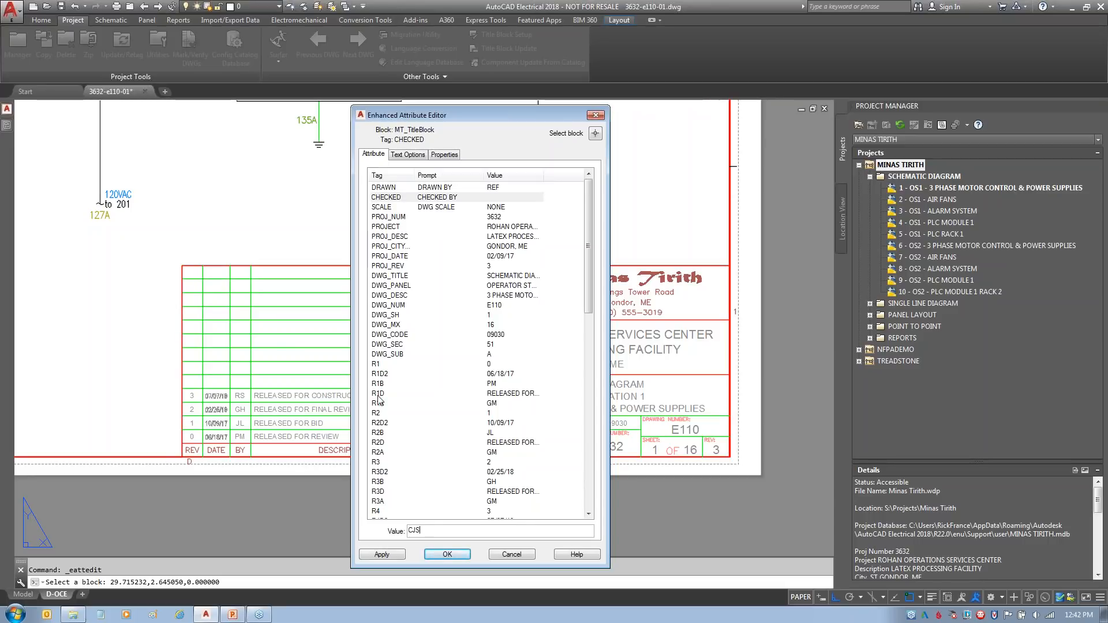
pyautogui.press('Return')
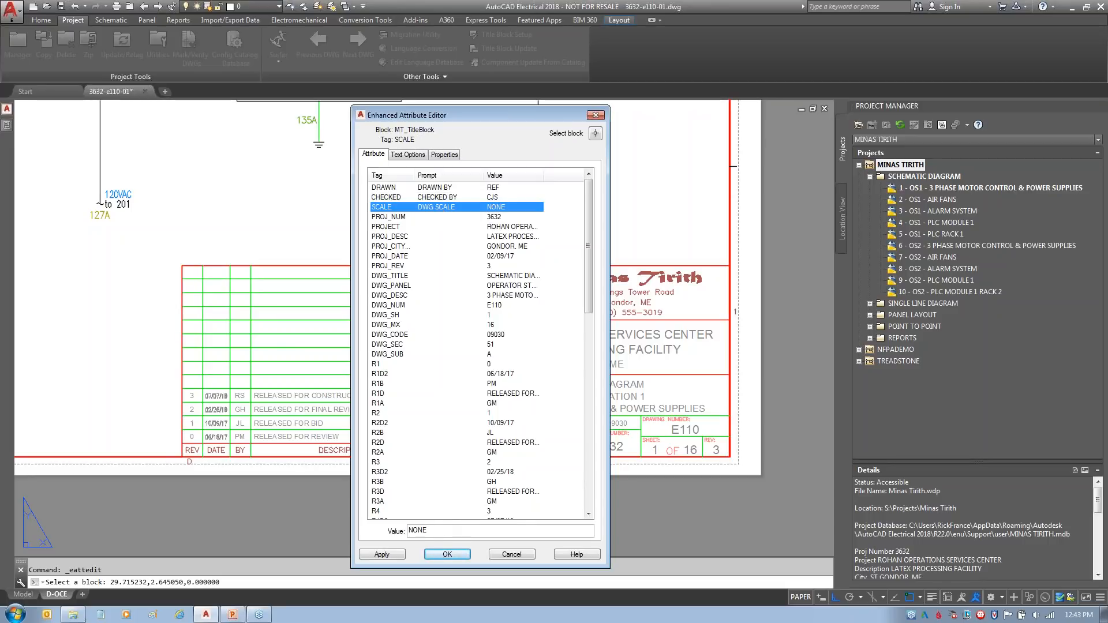
pyautogui.write('FULL')
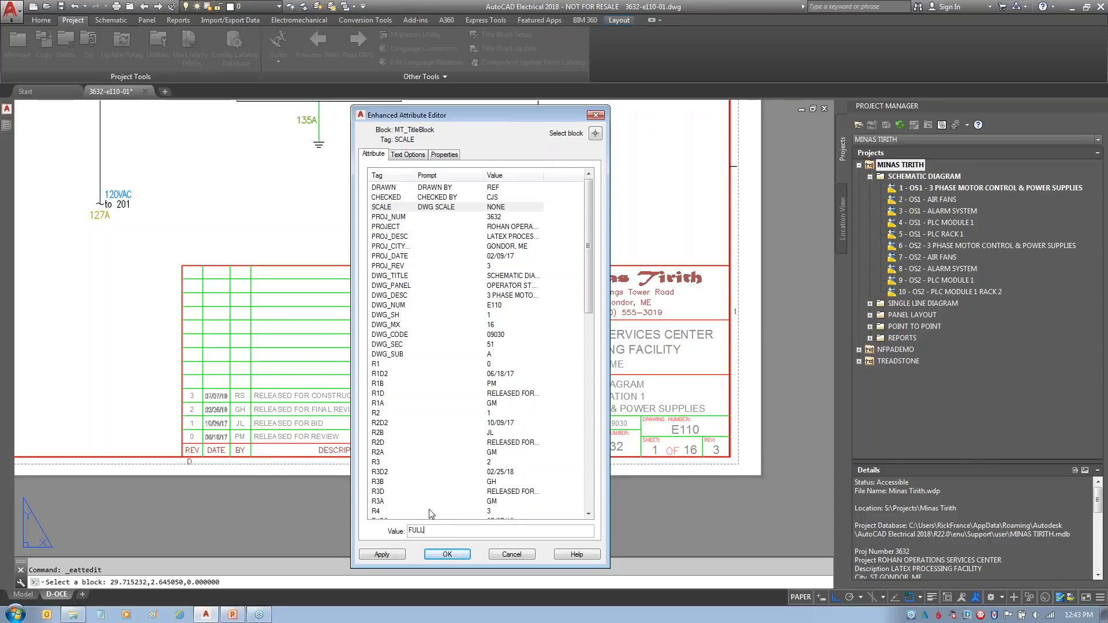
pyautogui.click(430, 285)
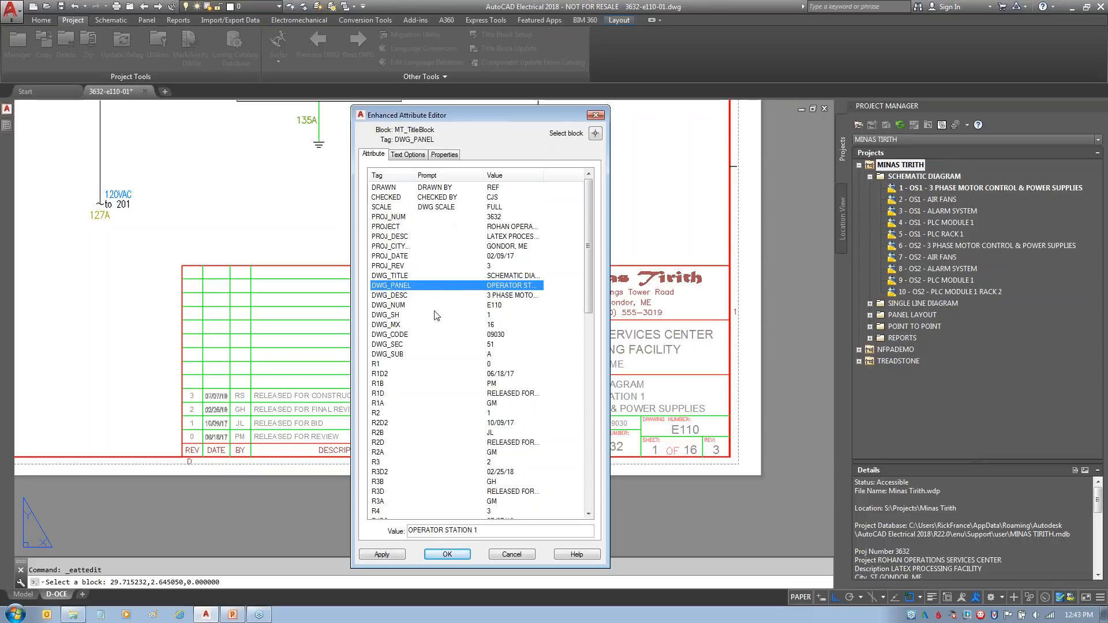
pyautogui.click(440, 188)
pyautogui.click(439, 197)
pyautogui.click(440, 208)
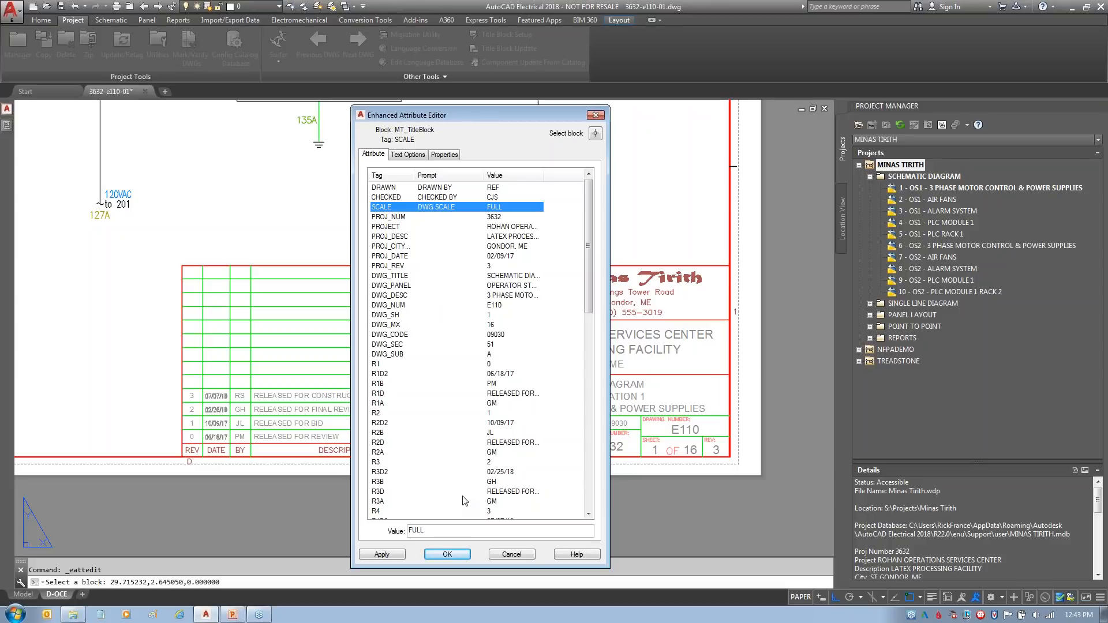
# - Start a new revision entry by hand with R5 set to 4 and its date R5D2 set to 2/9/18
pyautogui.moveTo(590, 304); pyautogui.dragTo(588, 404)
pyautogui.click(393, 326)
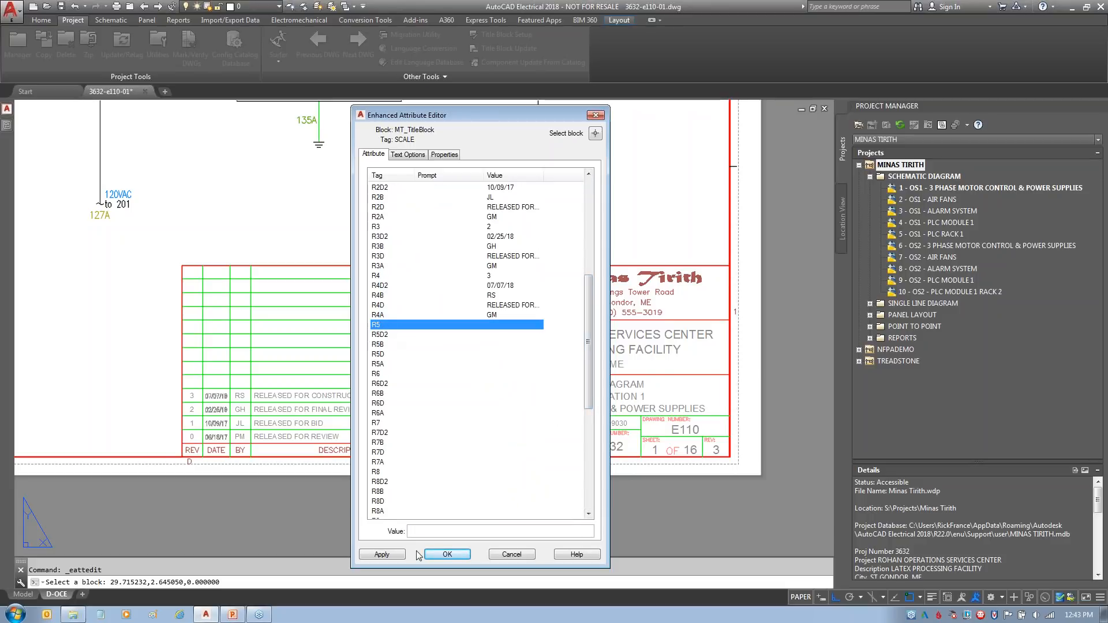
pyautogui.click(428, 531)
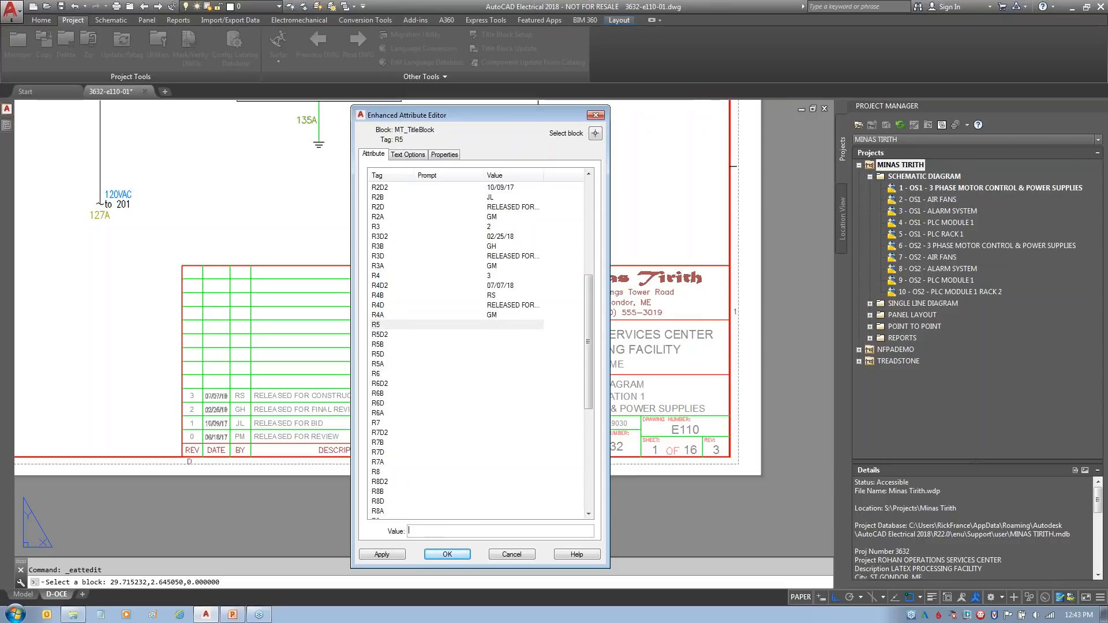
pyautogui.press('Return')
pyautogui.click(429, 531)
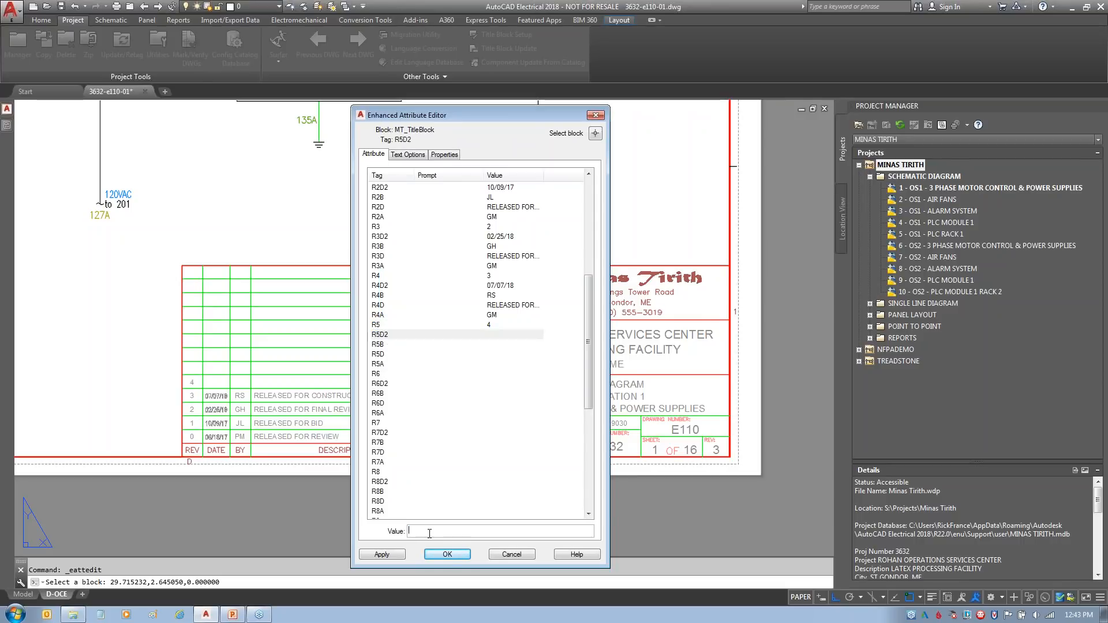
pyautogui.write('2/9/18')
pyautogui.click(382, 345)
# - Set R5B to REF and the revision description R5D to zdgnmdznxfcv, and accept the title block attribute changes
pyautogui.click(420, 530)
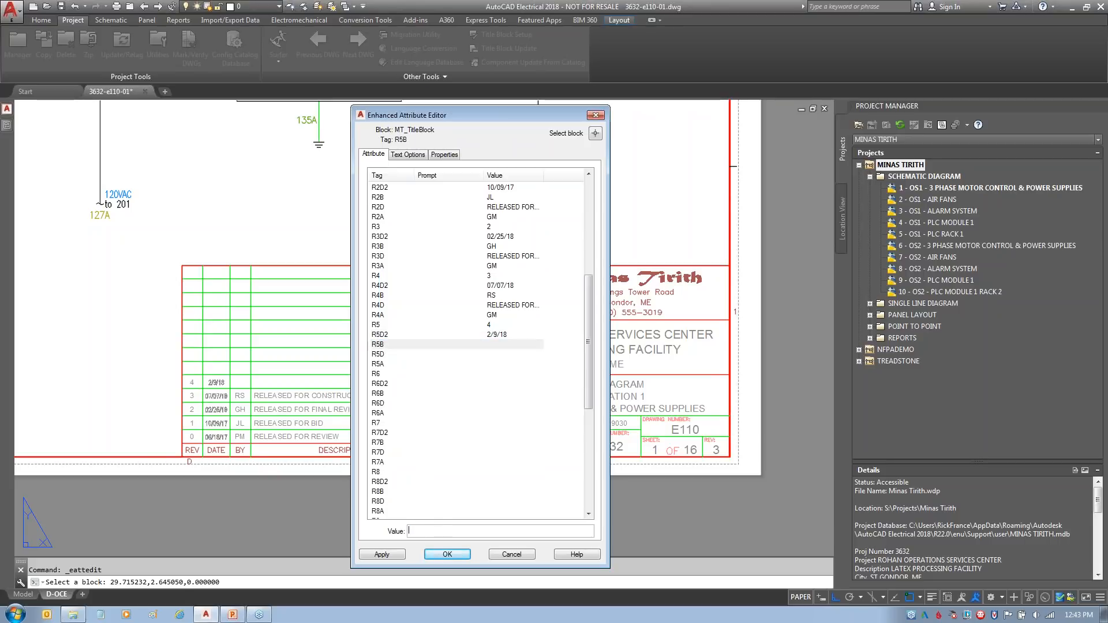
pyautogui.write('REF')
pyautogui.click(385, 355)
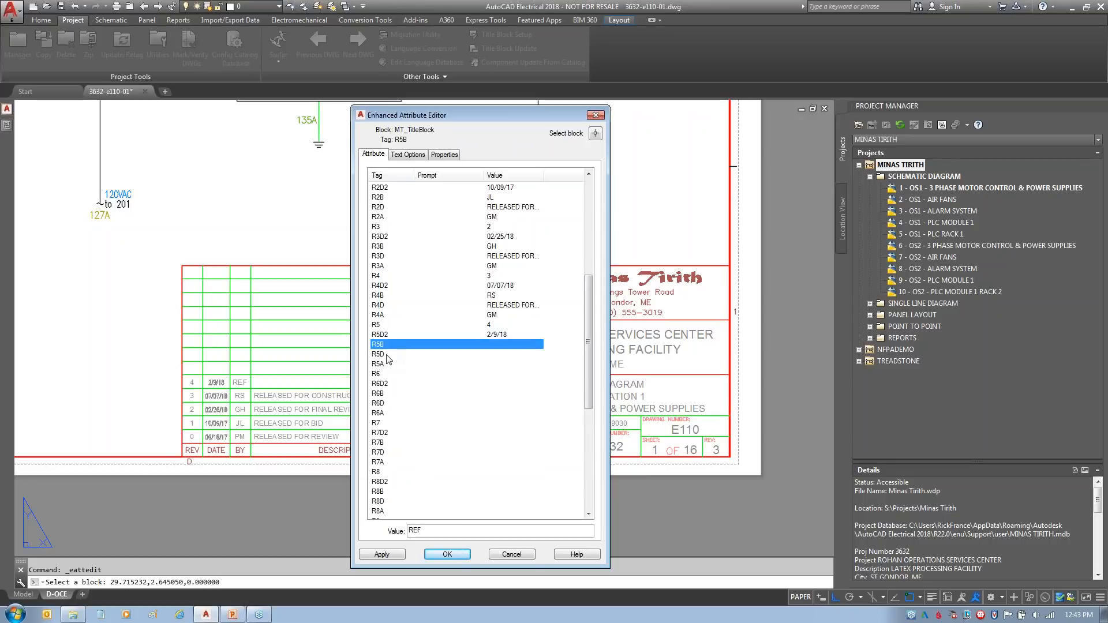
pyautogui.click(421, 530)
pyautogui.write('zdgnmdznxfcv')
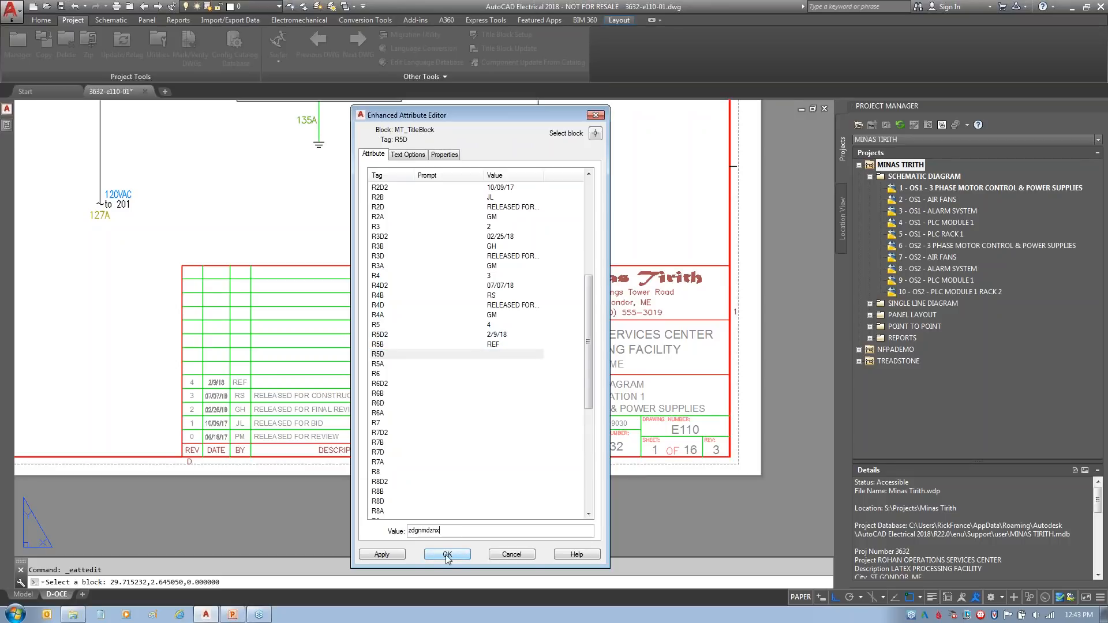
pyautogui.click(445, 554)
# - Examine the revision 4 row in the title block, circle it in pen and clear the mark
pyautogui.scroll(2, 182, 407)
pyautogui.scroll(-1, 527, 473)
pyautogui.moveTo(527, 474)
pyautogui.mouseDown(button='middle')
pyautogui.moveTo(475, 446)
pyautogui.moveTo(373, 438)
pyautogui.mouseUp(button='middle')
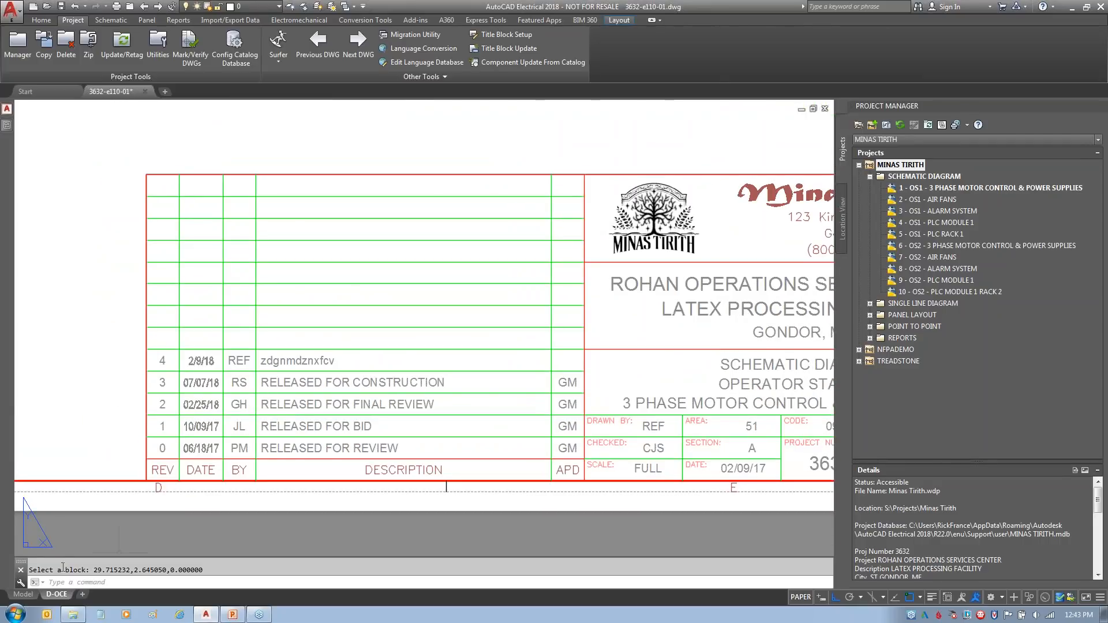
pyautogui.moveTo(129, 337)
pyautogui.mouseDown()
pyautogui.moveTo(365, 333)
pyautogui.moveTo(120, 378)
pyautogui.moveTo(287, 326)
pyautogui.mouseUp()
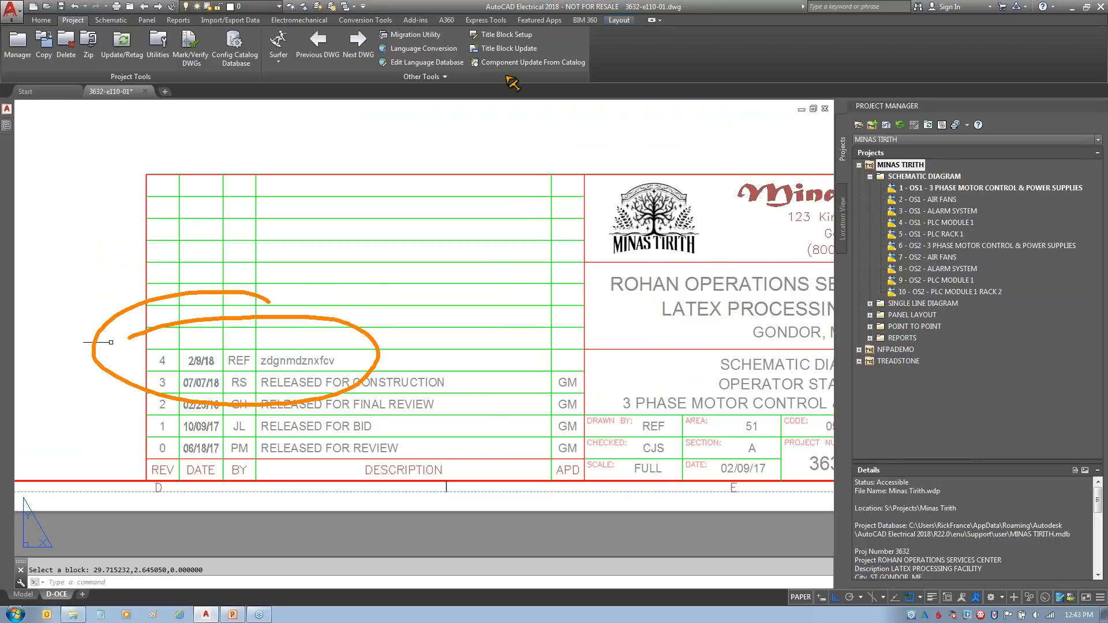
pyautogui.press('Escape')
# - Run a project-wide update with only Title Block Update enabled on the drawing 3632-e110-01.dwg
pyautogui.click(934, 127)
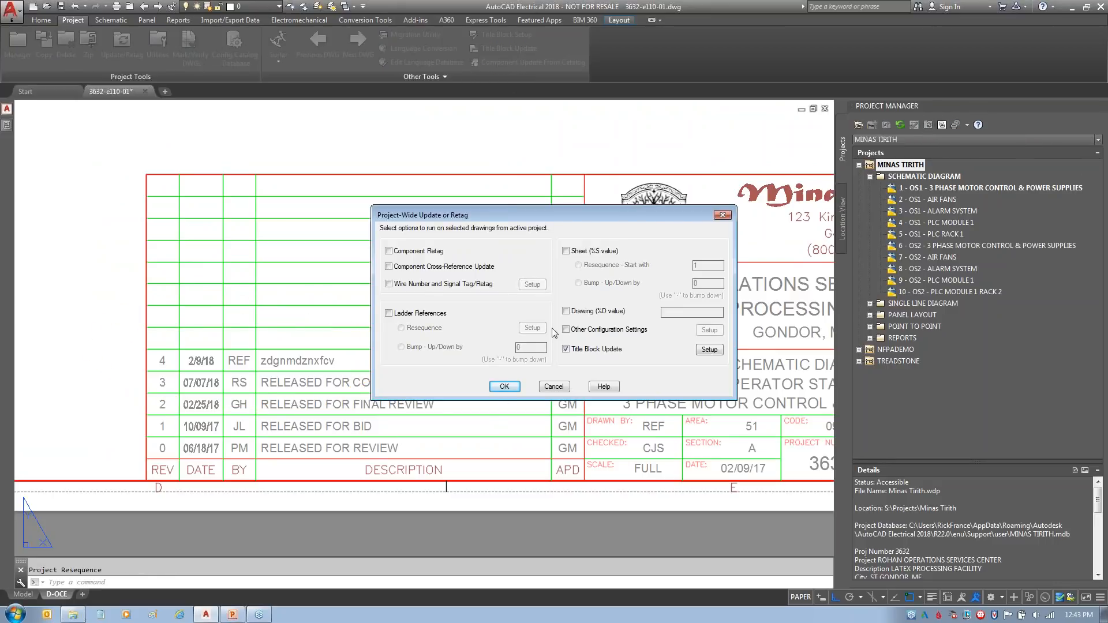
pyautogui.click(504, 386)
pyautogui.click(334, 183)
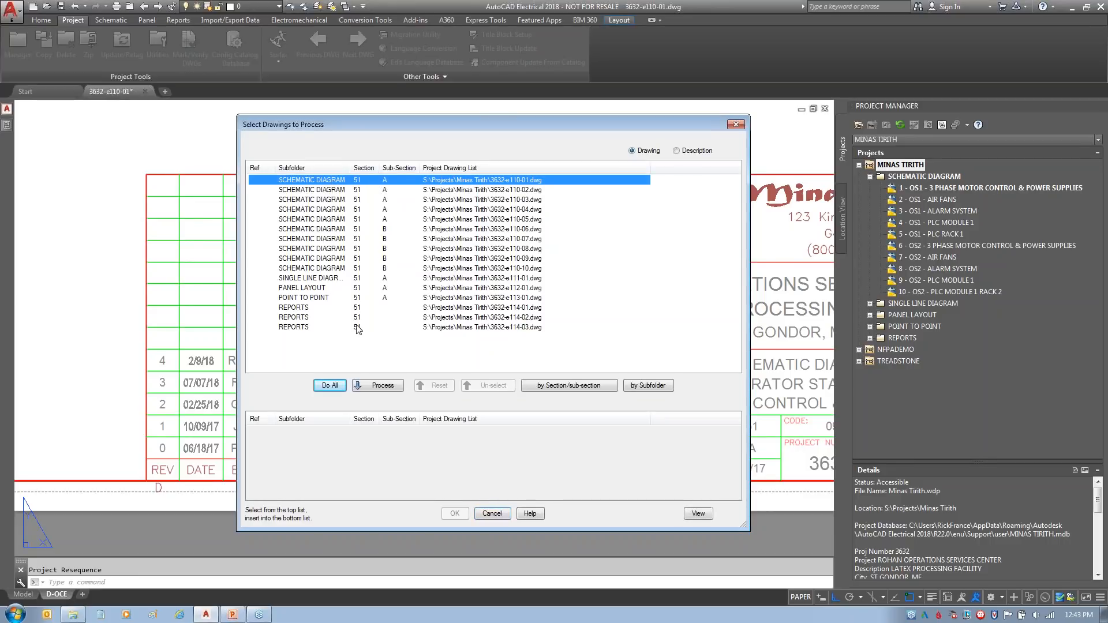
pyautogui.click(383, 386)
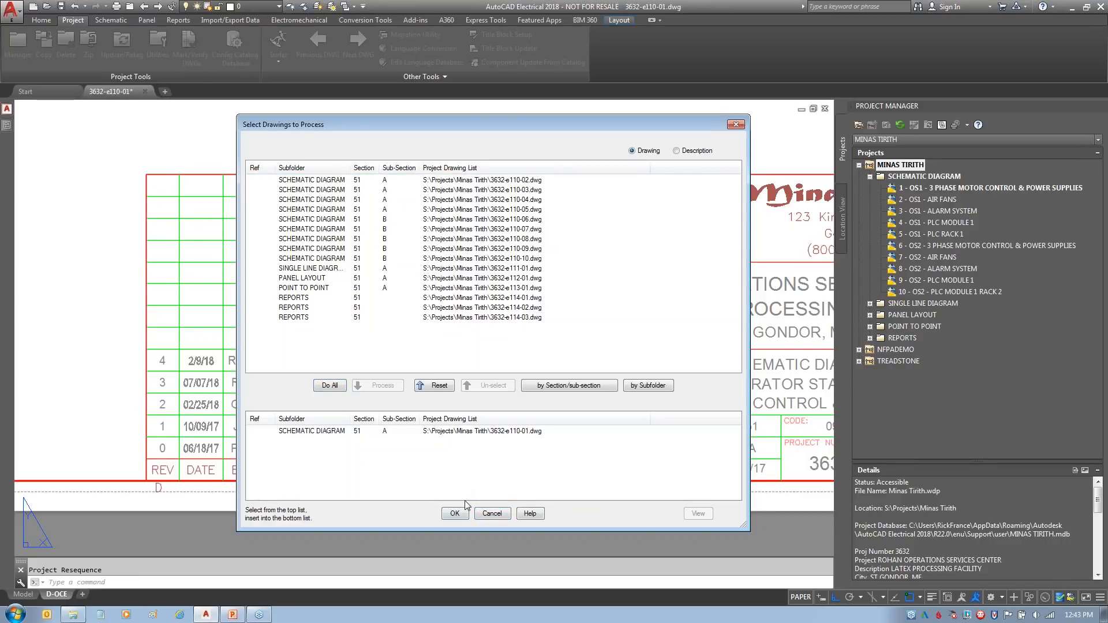
pyautogui.click(454, 515)
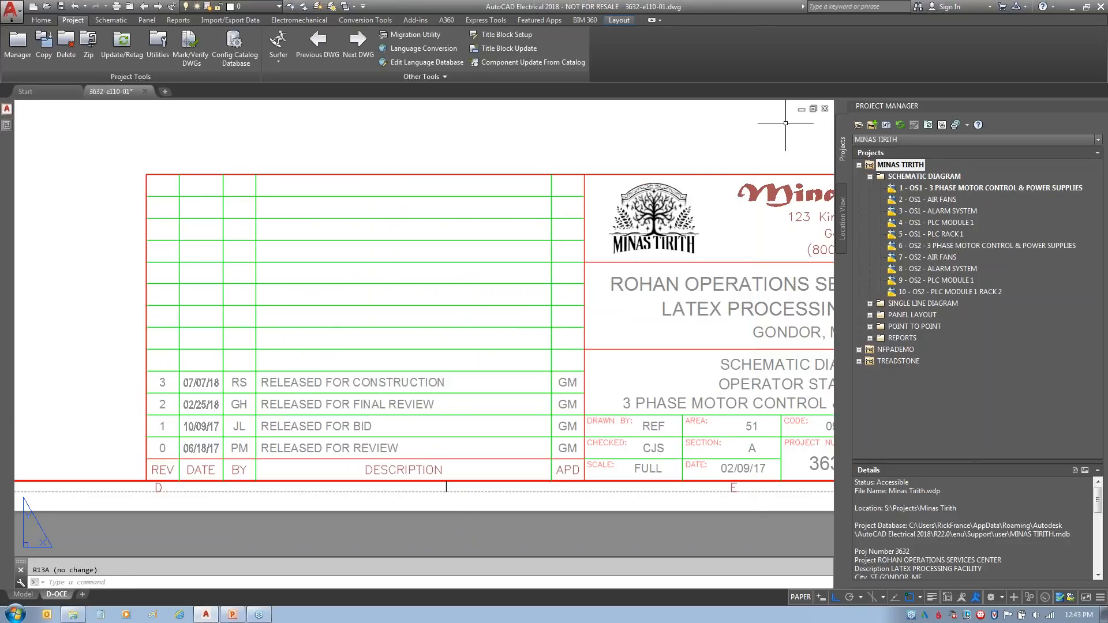
# - Mark the row above revision 3, the MINAS TIRITH project and the Drawn By, Checked and Scale fields in pen, clearing the marks
pyautogui.moveTo(159, 340)
pyautogui.mouseDown()
pyautogui.moveTo(492, 341)
pyautogui.moveTo(348, 386)
pyautogui.moveTo(141, 361)
pyautogui.moveTo(185, 321)
pyautogui.mouseUp()
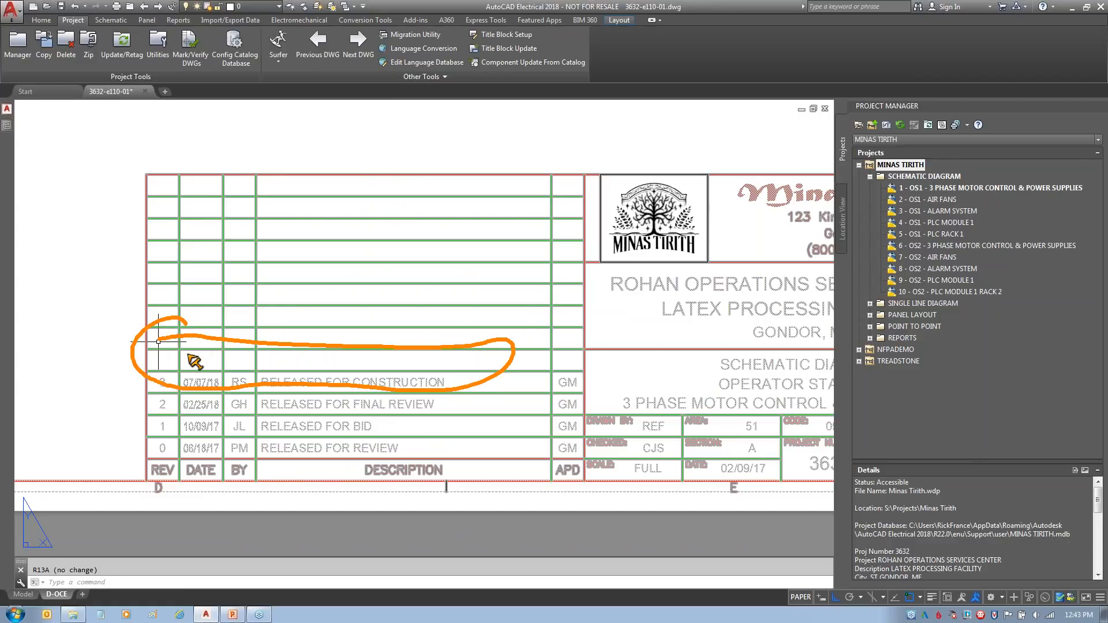
pyautogui.moveTo(906, 135)
pyautogui.mouseDown()
pyautogui.moveTo(1019, 157)
pyautogui.moveTo(866, 147)
pyautogui.moveTo(927, 124)
pyautogui.mouseUp()
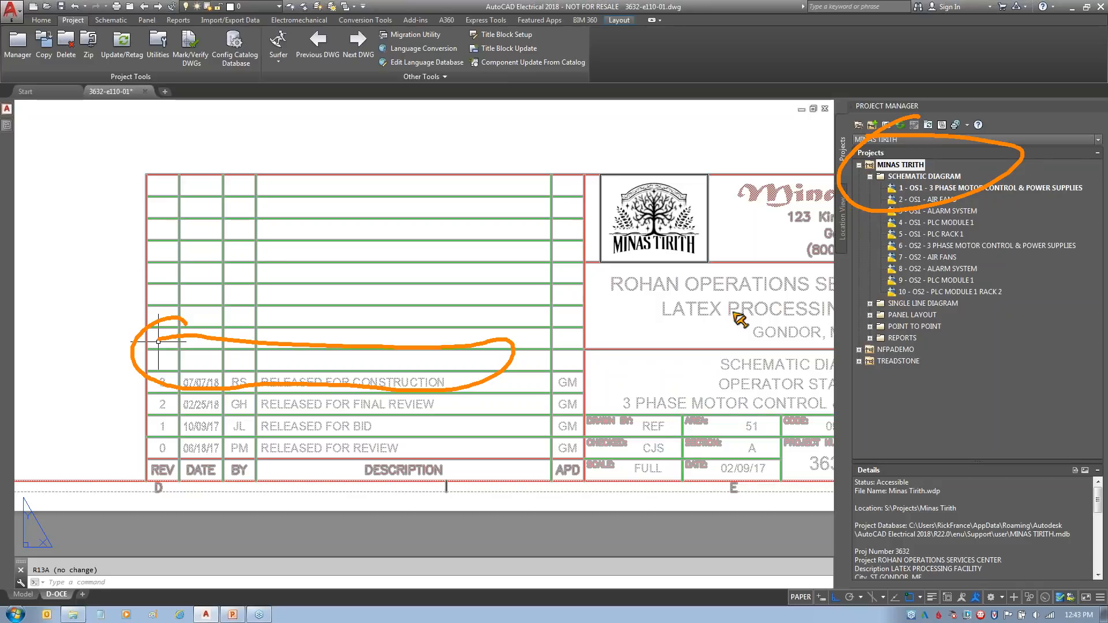
pyautogui.moveTo(898, 171); pyautogui.dragTo(827, 305)
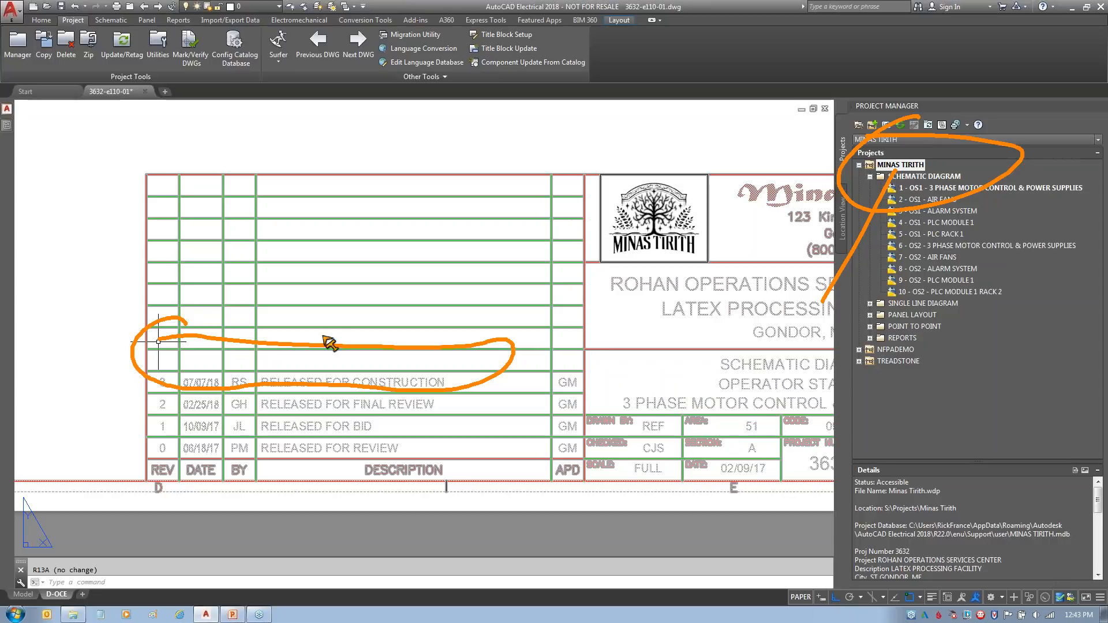
pyautogui.moveTo(397, 348); pyautogui.dragTo(456, 250)
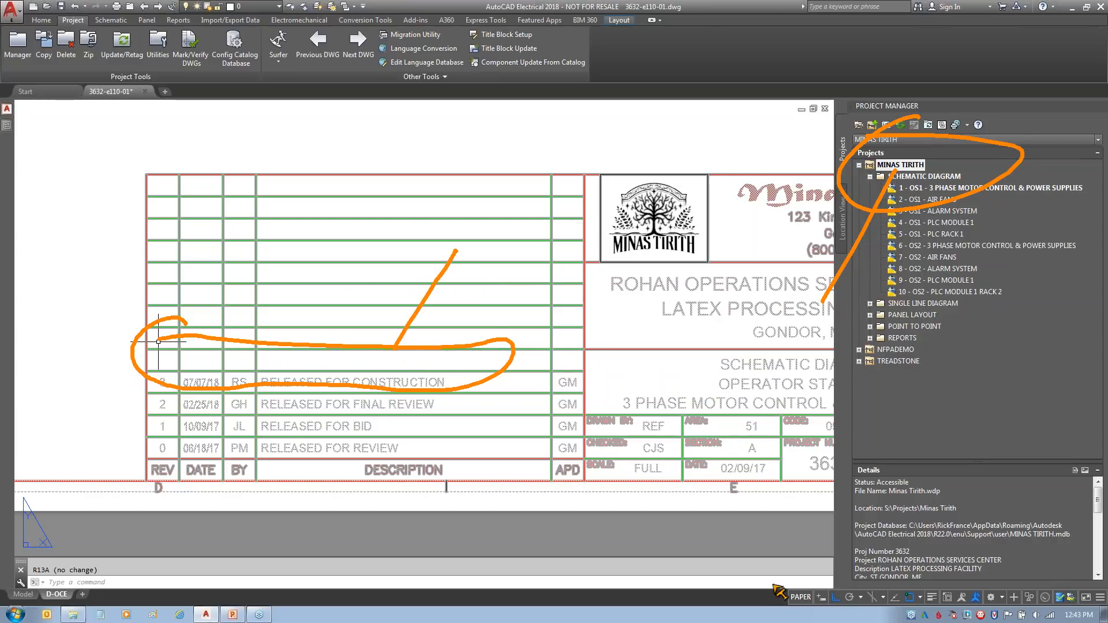
pyautogui.press('Escape')
pyautogui.moveTo(594, 398)
pyautogui.mouseDown()
pyautogui.moveTo(696, 434)
pyautogui.moveTo(592, 508)
pyautogui.moveTo(619, 388)
pyautogui.moveTo(469, 257)
pyautogui.mouseUp()
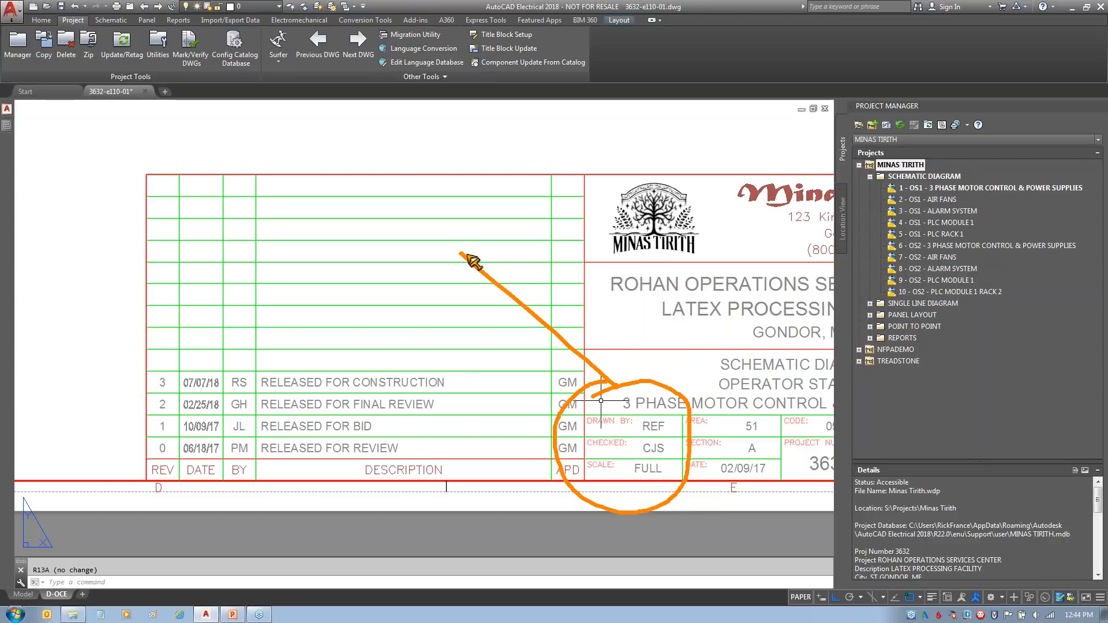
pyautogui.press('Escape')
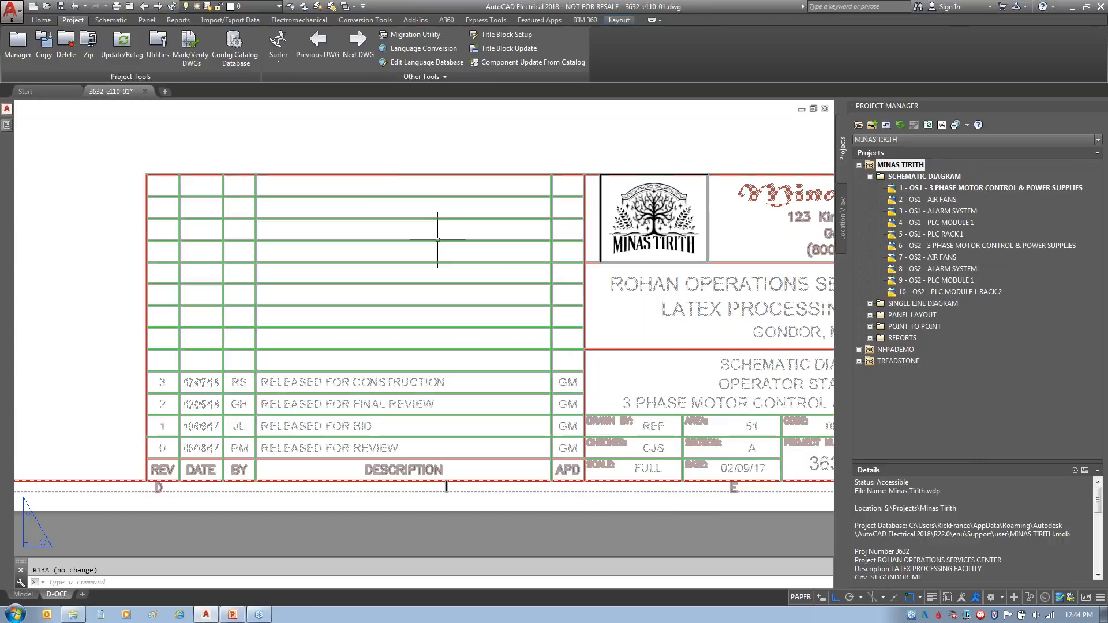
# - Switch to PowerPoint and present the title block methodology sequence slide
pyautogui.middleClick(480, 512)
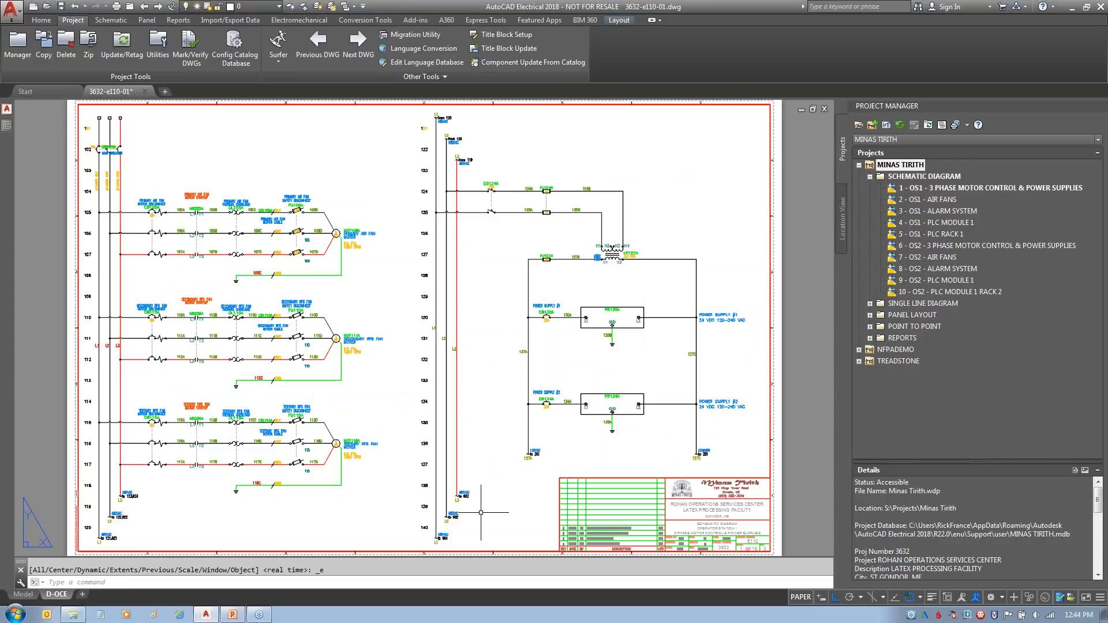
pyautogui.click(231, 620)
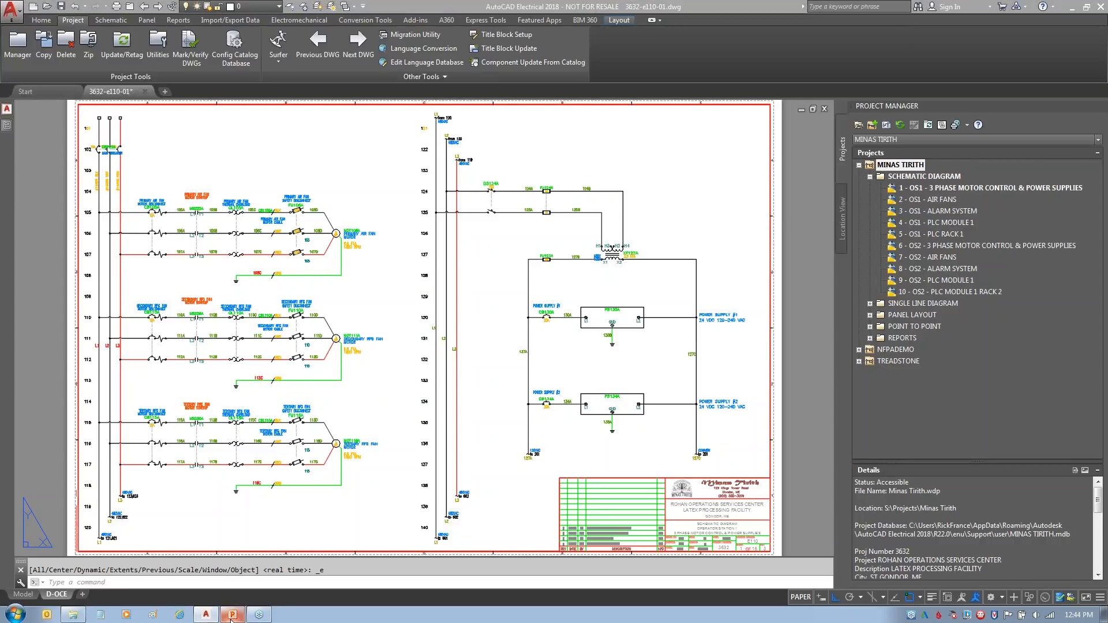
pyautogui.press('F5')
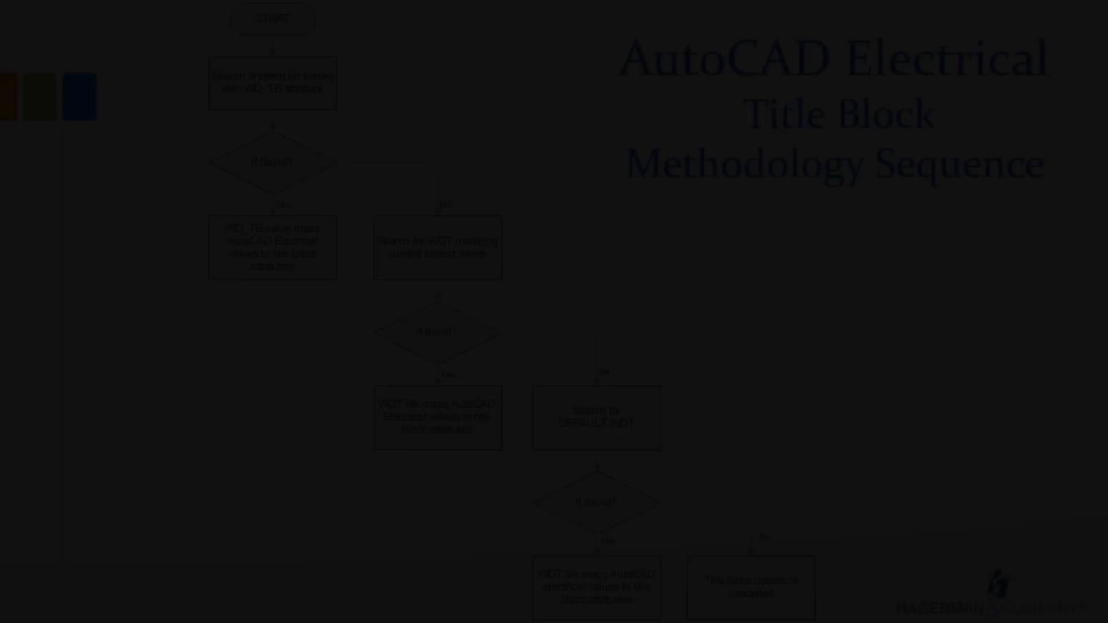
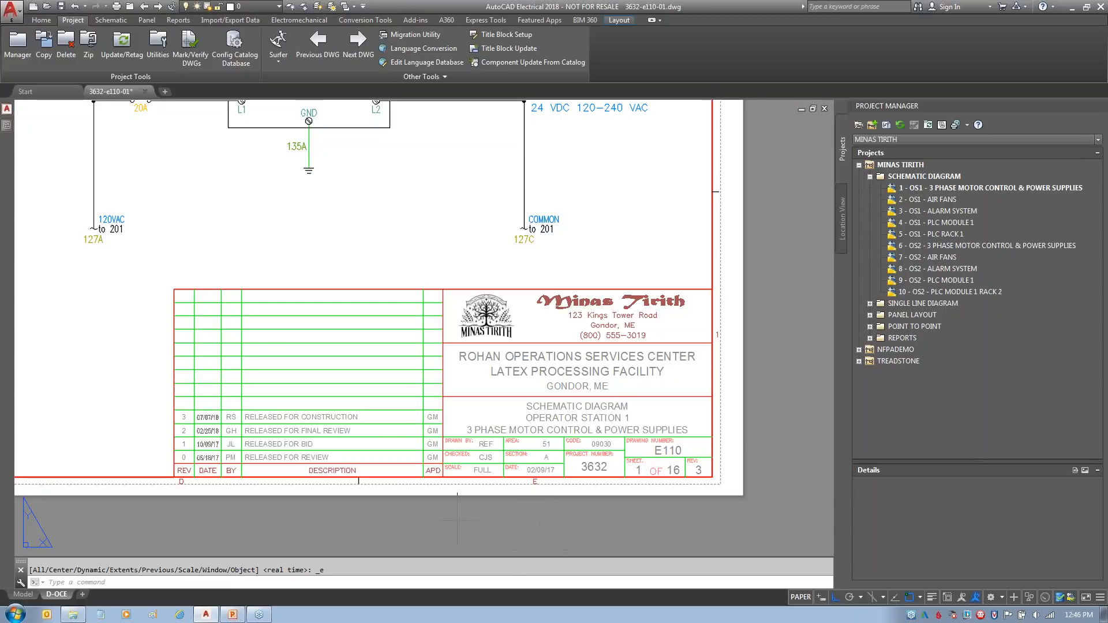
# - Activate the TREADSTONE project and open its panel layout drawing 11 - OS1 - CONTROL SYSTEM
pyautogui.click(859, 165)
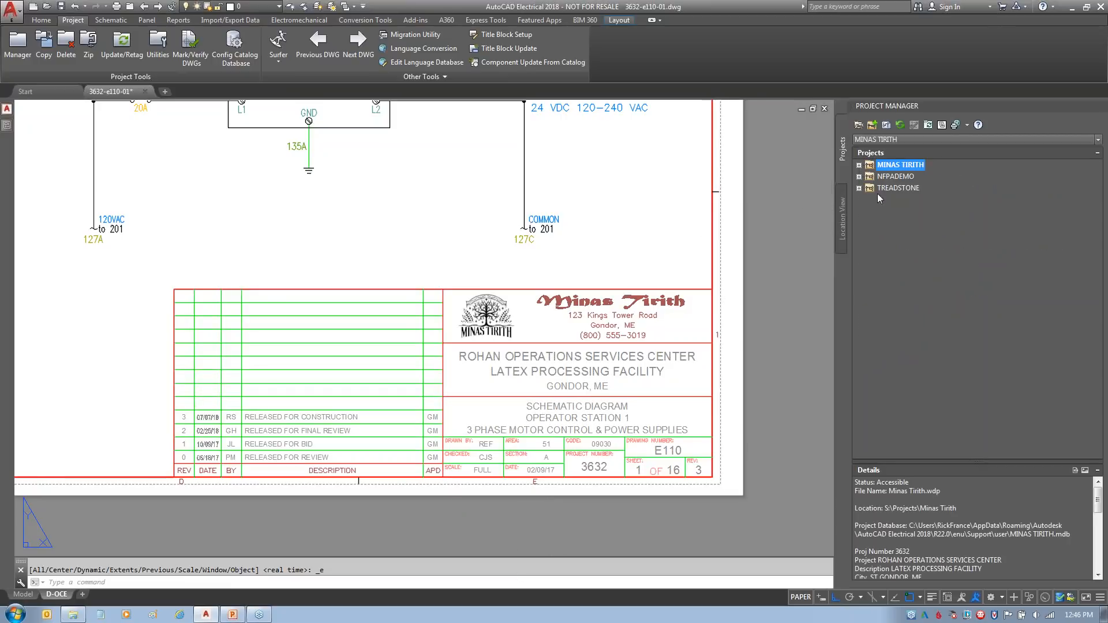
pyautogui.rightClick(889, 188)
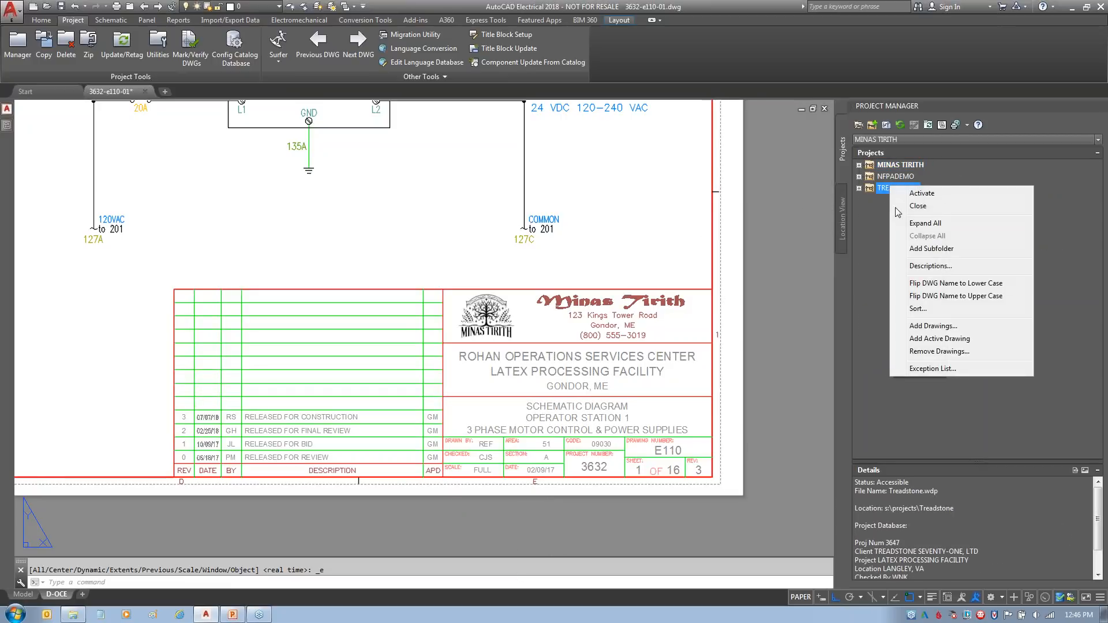
pyautogui.click(923, 195)
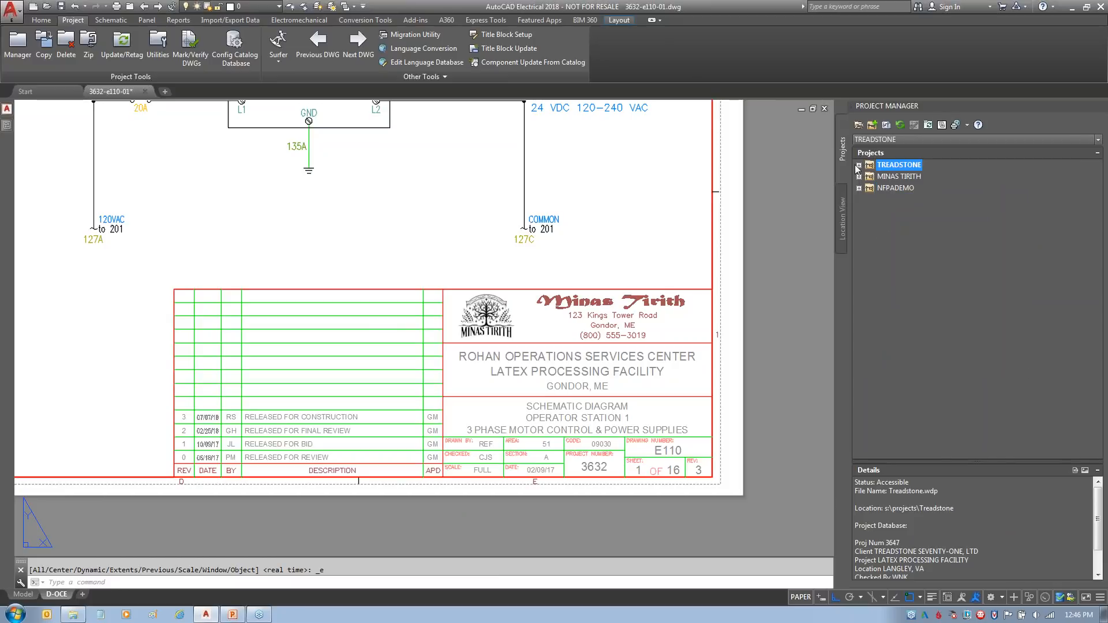
pyautogui.click(859, 165)
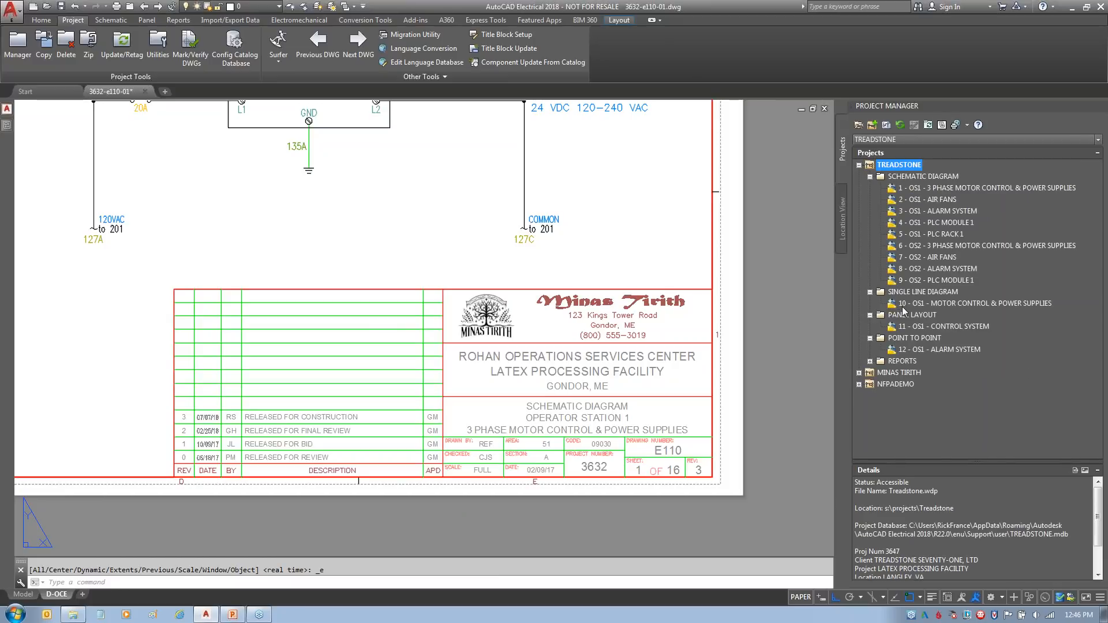
pyautogui.doubleClick(905, 327)
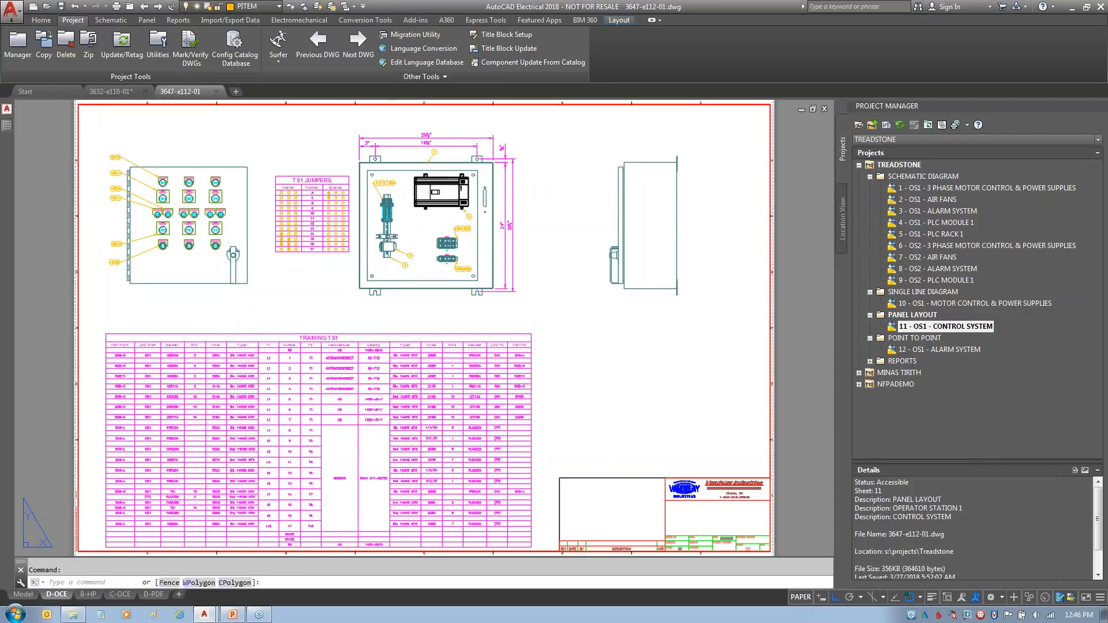
# - Rescale the model view inside the sheet viewport freehand, lock the viewport and inspect the title block's Scale field
pyautogui.doubleClick(635, 389)
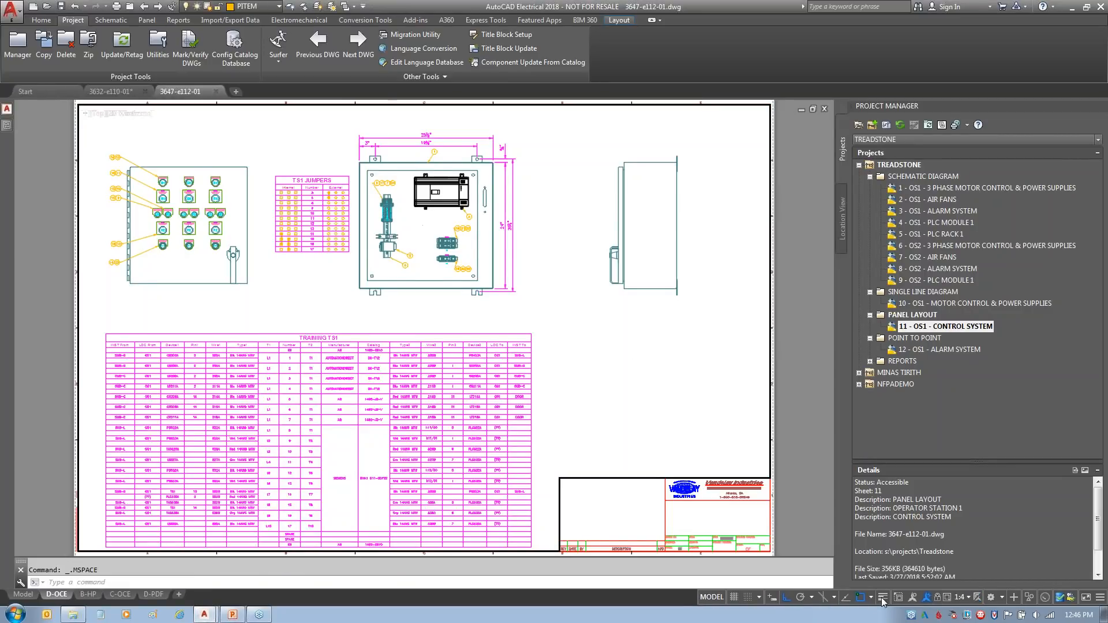
pyautogui.scroll(5, 682, 553)
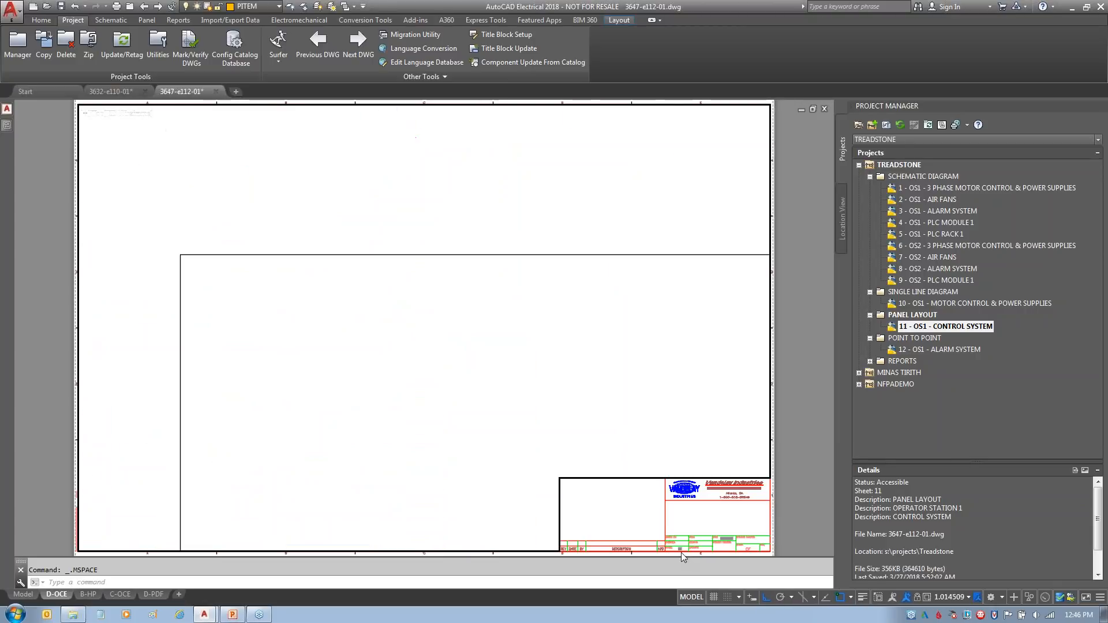
pyautogui.scroll(-3, 681, 552)
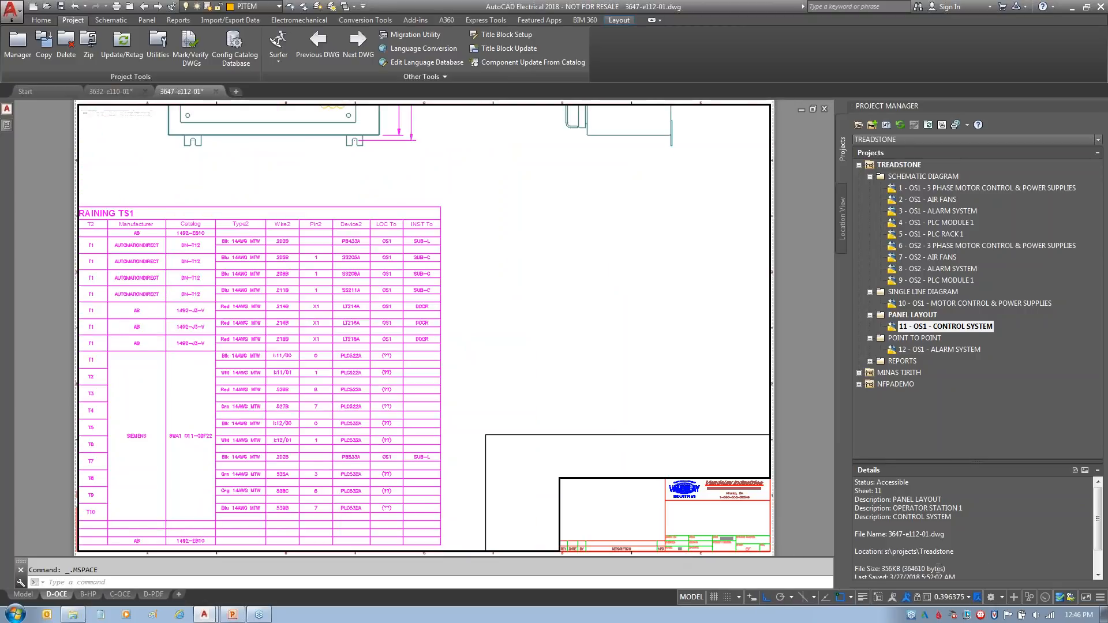
pyautogui.click(918, 601)
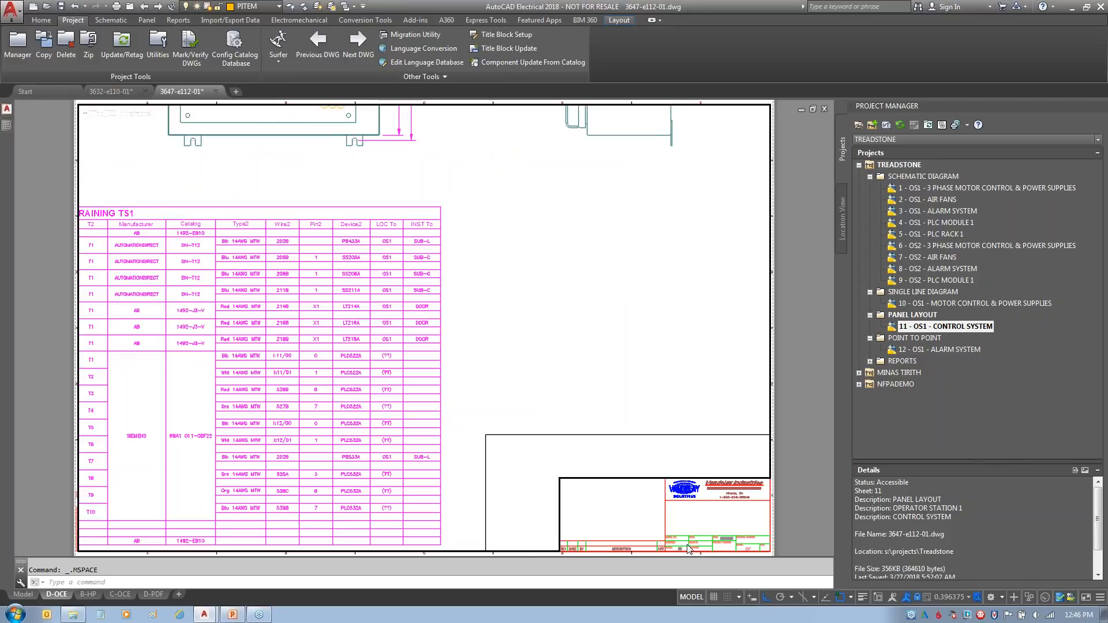
pyautogui.scroll(6, 681, 528)
pyautogui.moveTo(676, 517); pyautogui.dragTo(604, 240, button='middle')
pyautogui.scroll(-2, 604, 220)
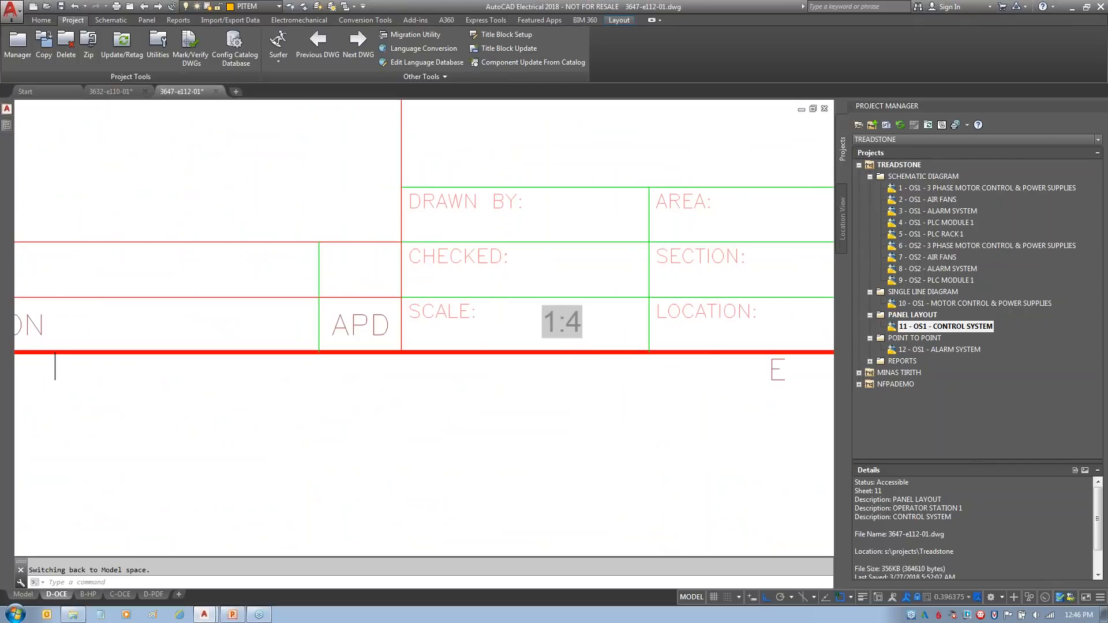
pyautogui.scroll(-3, 591, 350)
pyautogui.scroll(-4, 579, 341)
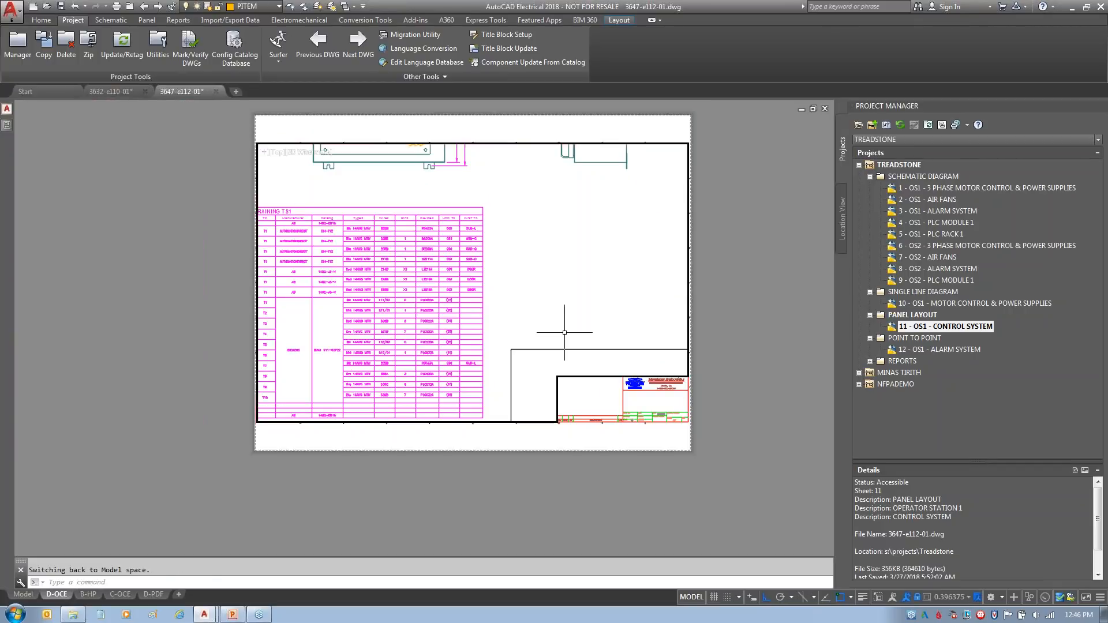
# - Unlock the sheet viewport and set its scale to 1:8
pyautogui.moveTo(564, 350); pyautogui.dragTo(543, 396, button='middle')
pyautogui.click(547, 334)
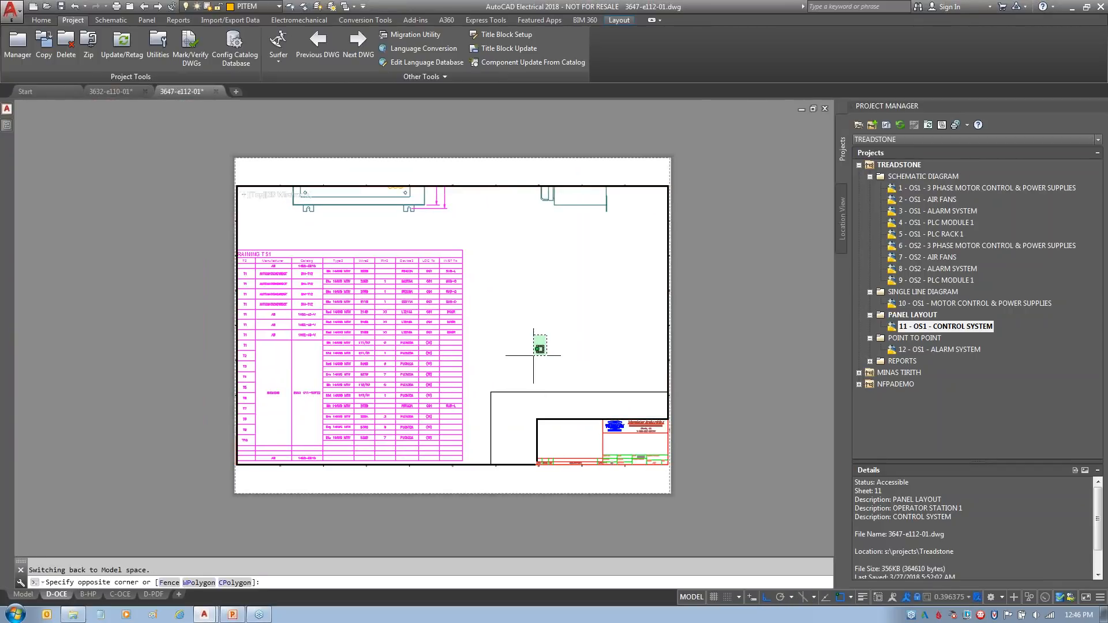
pyautogui.press('Escape')
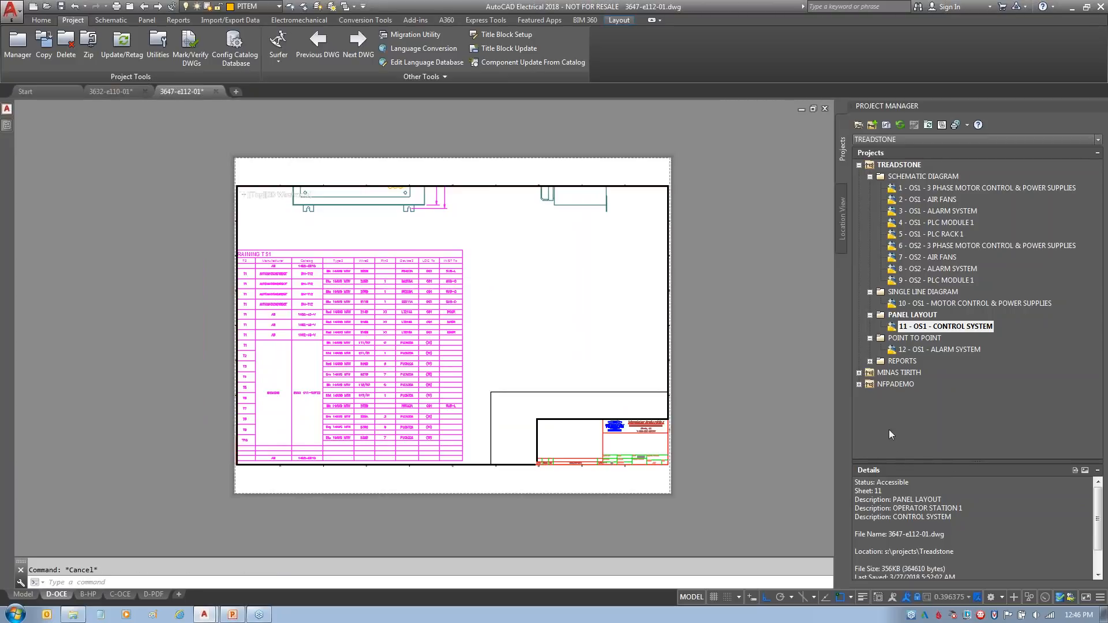
pyautogui.click(620, 354)
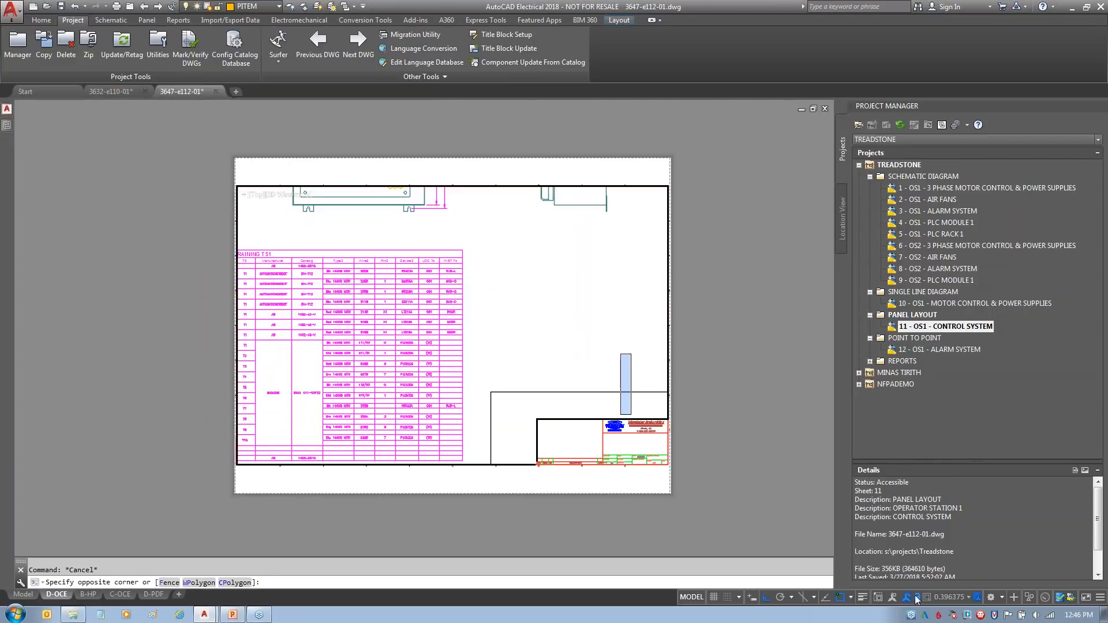
pyautogui.press('Escape')
pyautogui.click(971, 598)
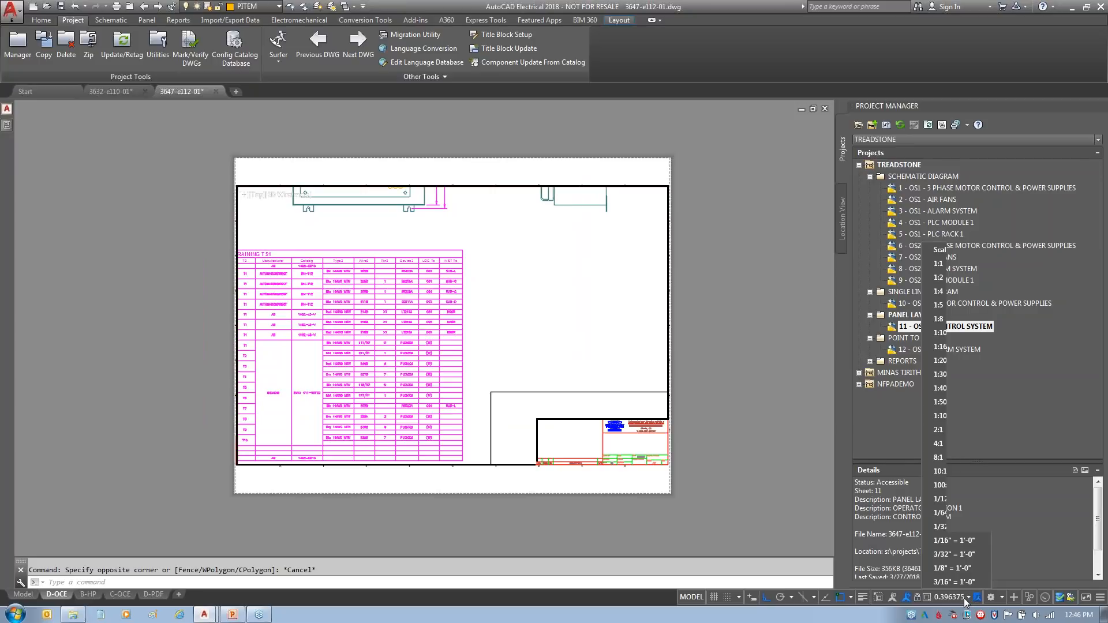
pyautogui.click(946, 321)
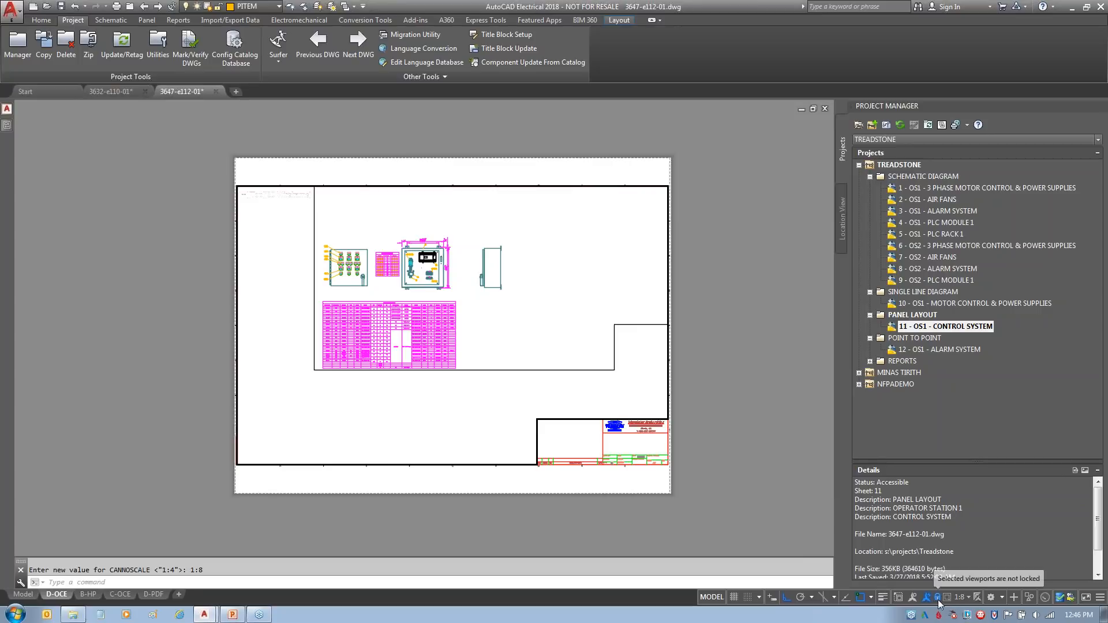
# - Lock the viewport and regenerate the drawing to refresh the title block's Scale field
pyautogui.scroll(6, 615, 473)
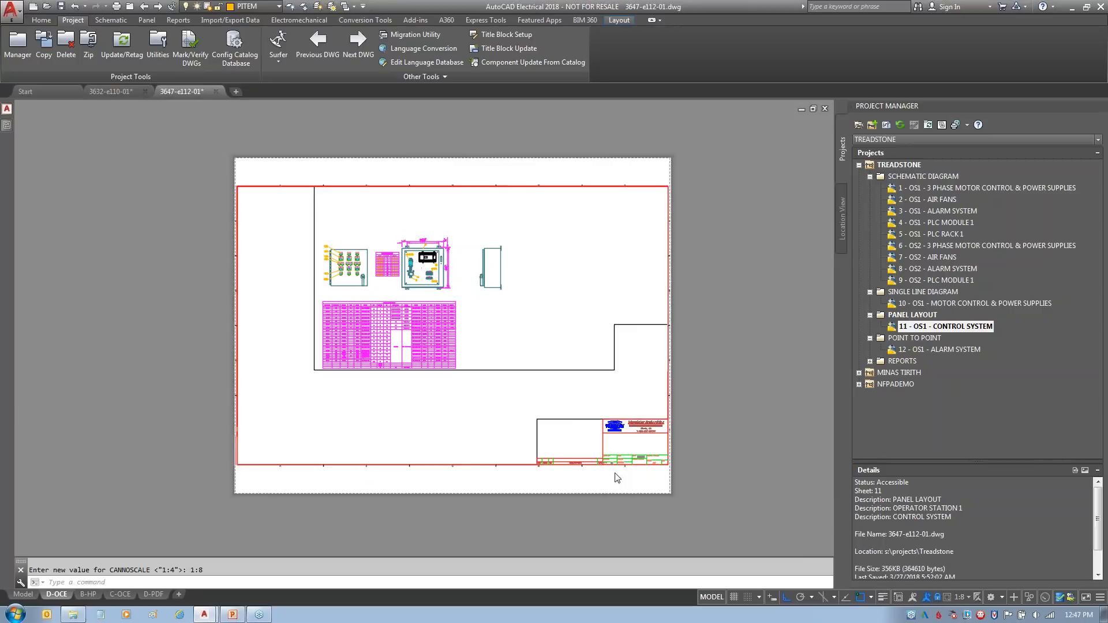
pyautogui.scroll(4, 633, 458)
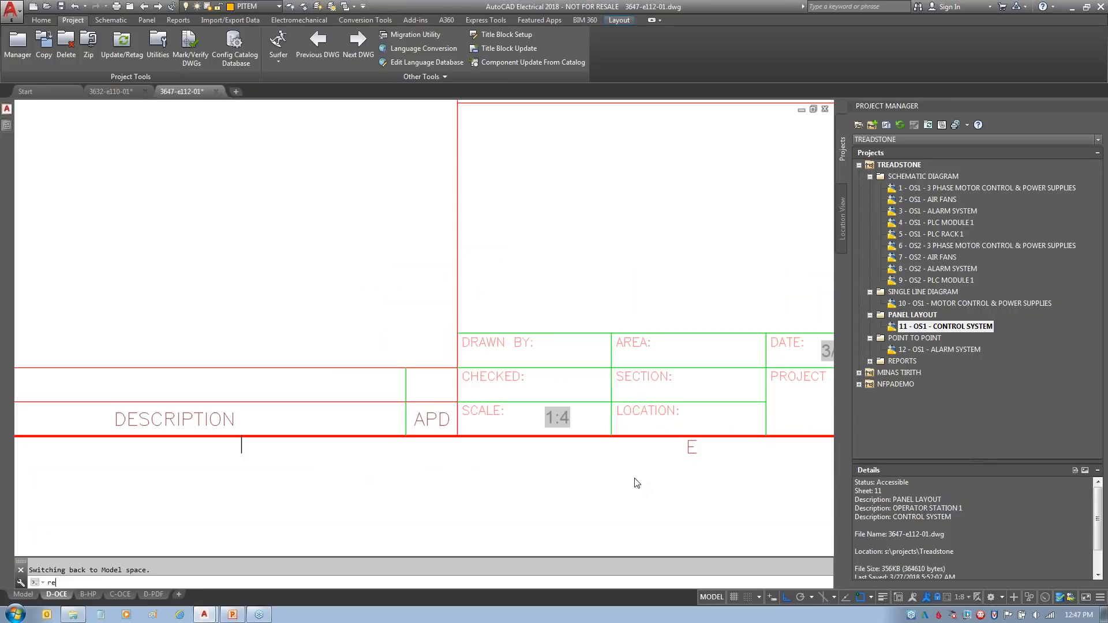
pyautogui.press('Escape')
pyautogui.write('rea')
pyautogui.press('Return')
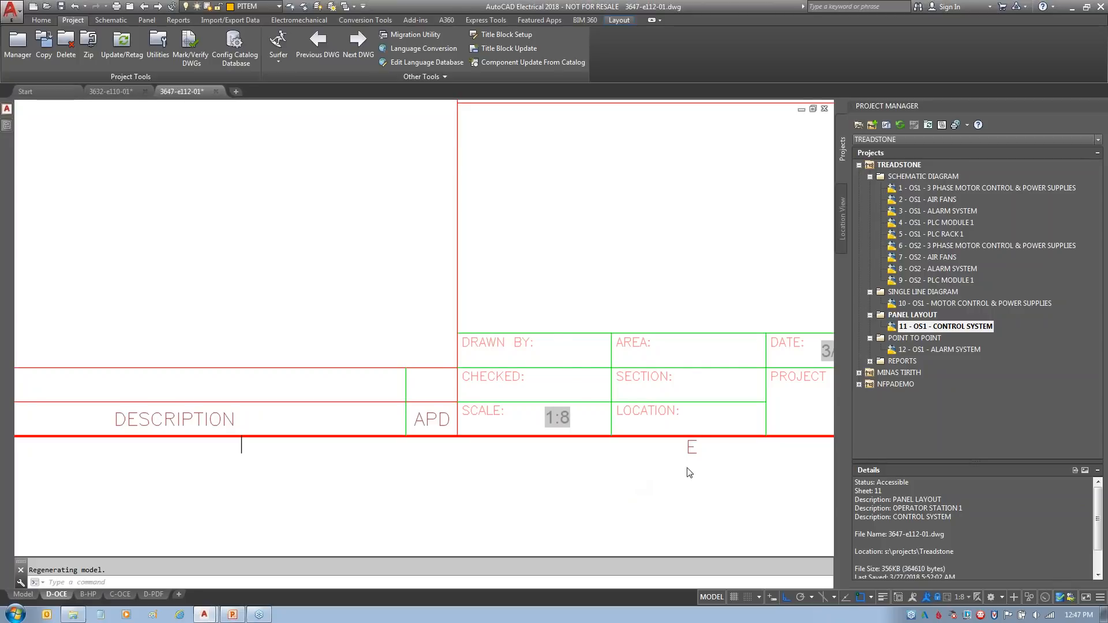
# - Examine the Date field in the title block and the file path text running along the sheet's vertical border
pyautogui.scroll(-2, 765, 426)
pyautogui.moveTo(804, 405); pyautogui.dragTo(649, 378, button='middle')
pyautogui.scroll(2, 658, 369)
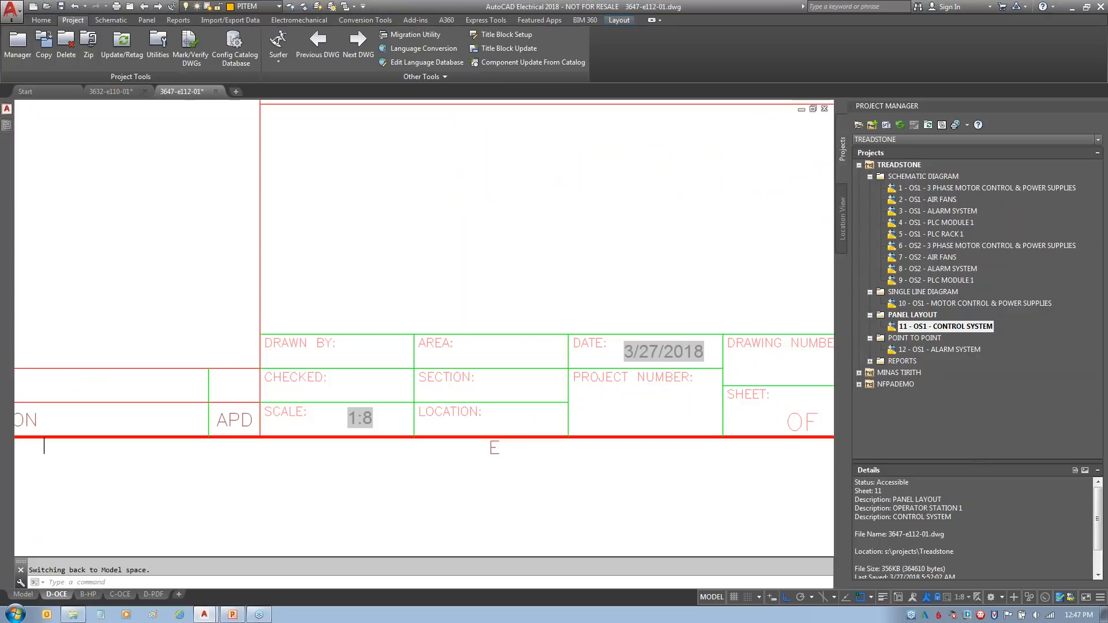
pyautogui.scroll(-5, 692, 564)
pyautogui.moveTo(167, 440); pyautogui.dragTo(547, 412, button='middle')
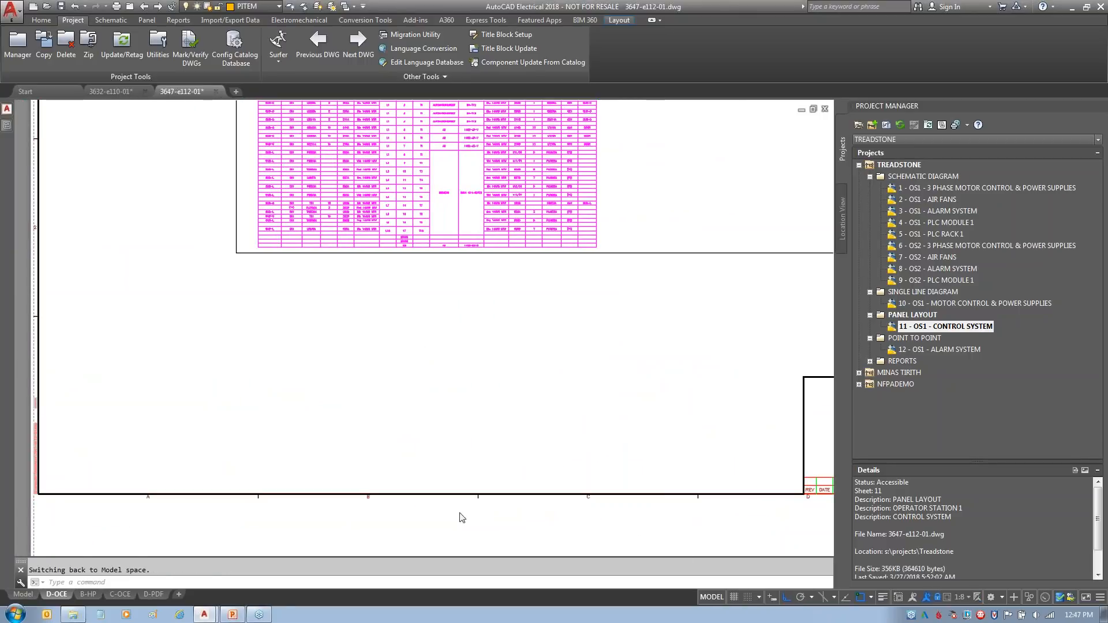
pyautogui.doubleClick(31, 459)
pyautogui.scroll(6, 31, 459)
pyautogui.moveTo(154, 405); pyautogui.dragTo(250, 322, button='middle')
pyautogui.scroll(2, 154, 488)
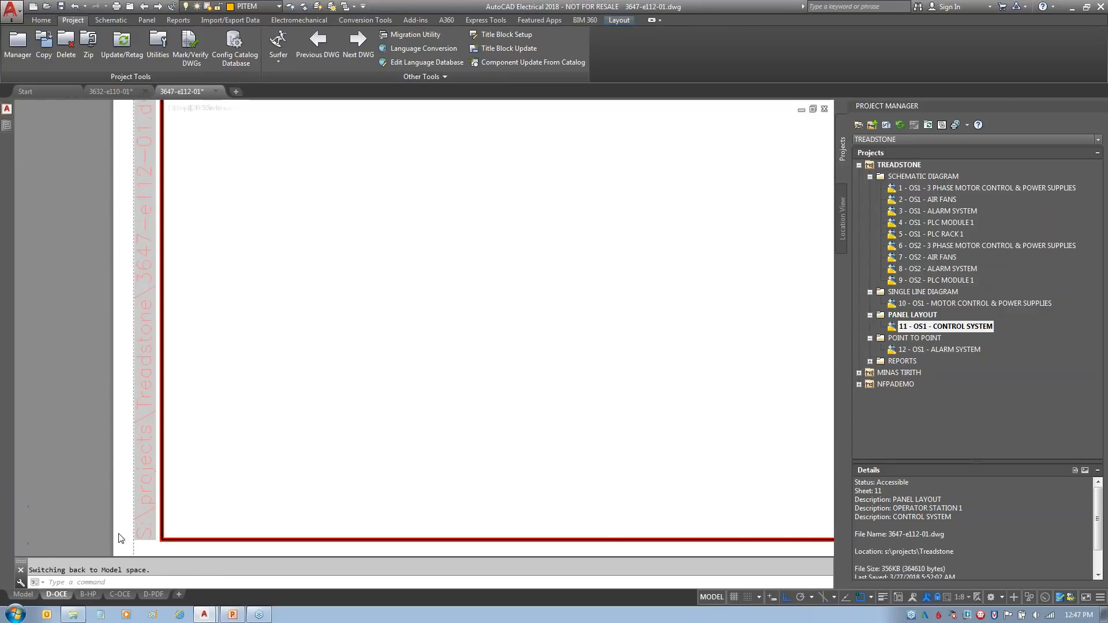
pyautogui.scroll(-2, 162, 141)
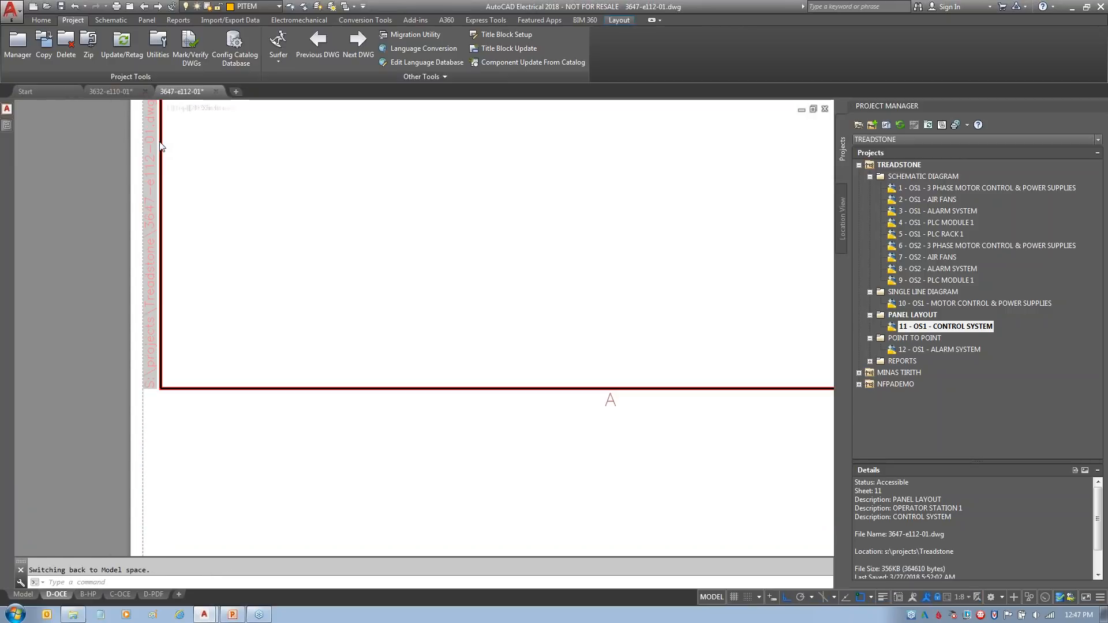
pyautogui.moveTo(162, 141); pyautogui.dragTo(103, 239, button='middle')
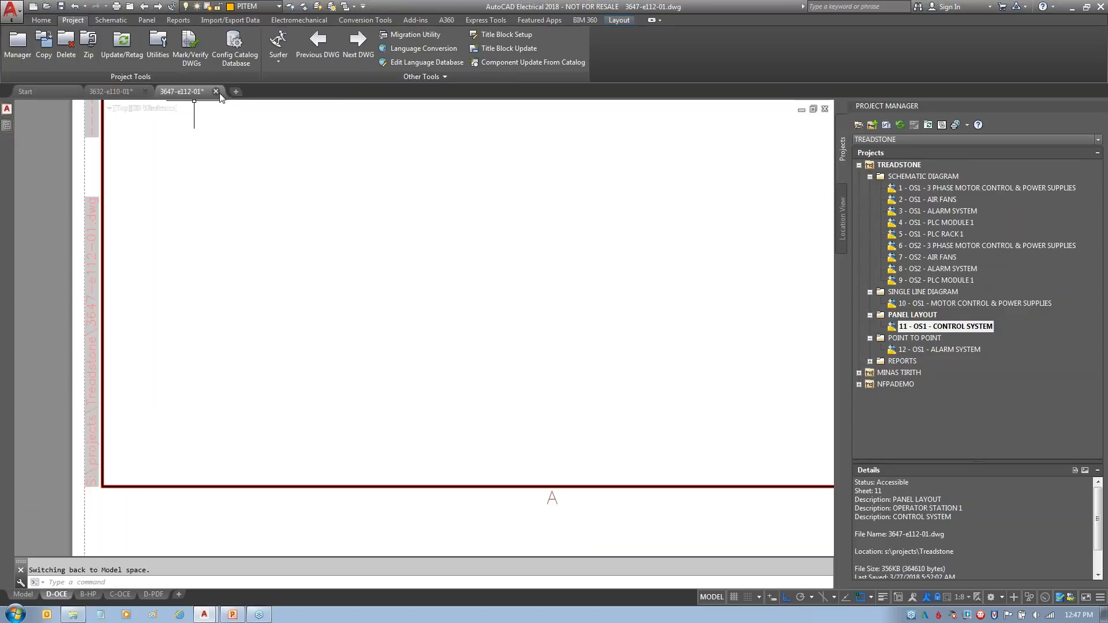
pyautogui.scroll(3, 195, 109)
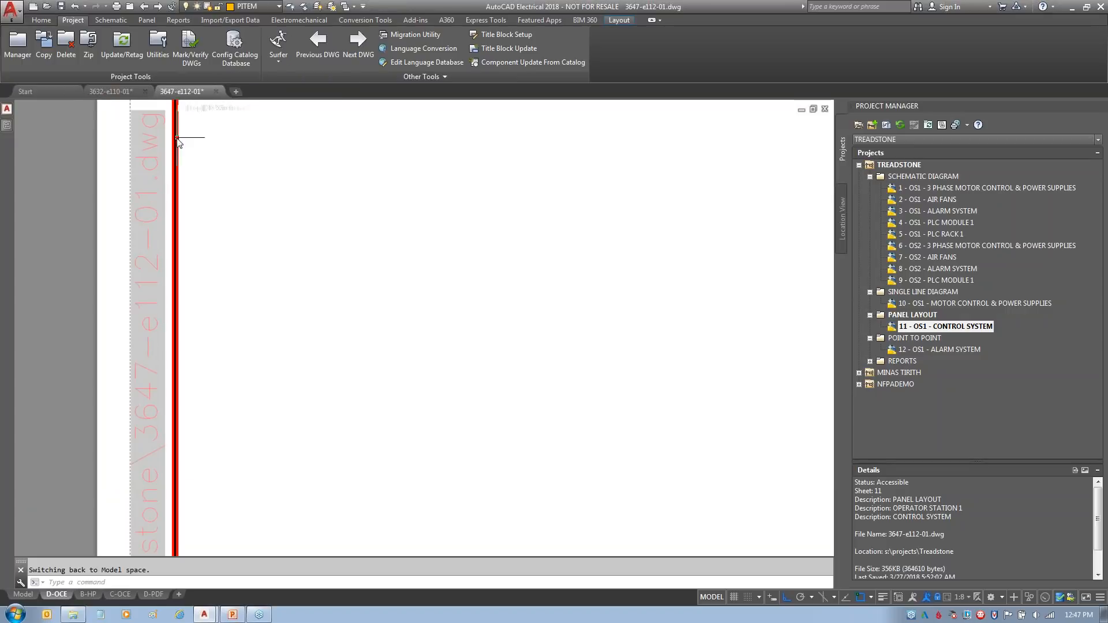
# - Save a copy of the drawing as 3647-e112-01a.dwg in the Treadstone folder
pyautogui.click(11, 9)
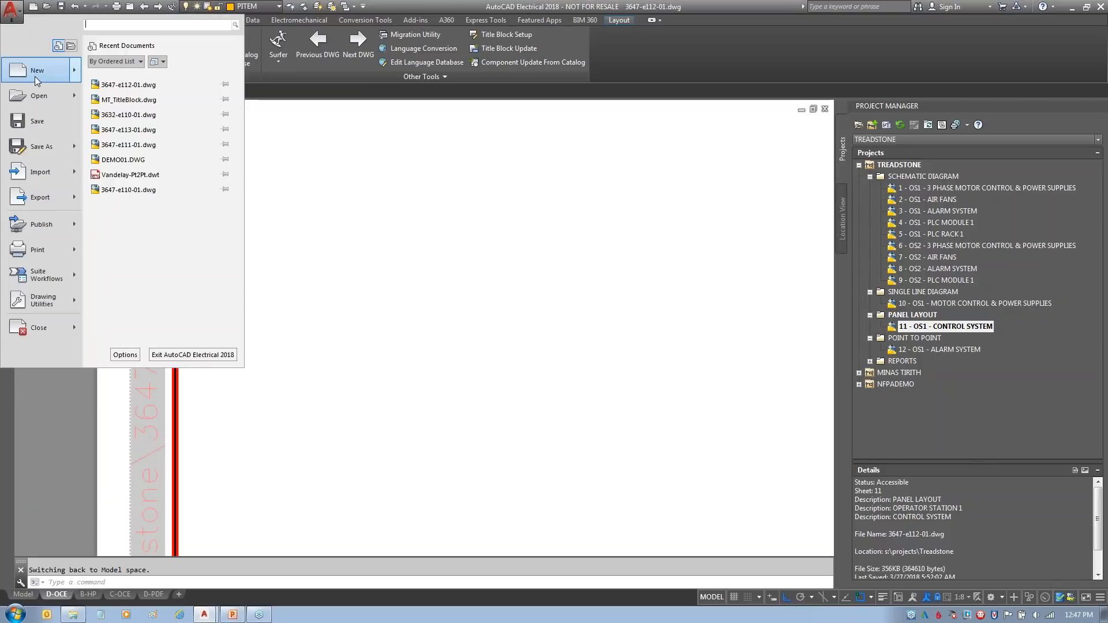
pyautogui.click(41, 147)
pyautogui.click(527, 417)
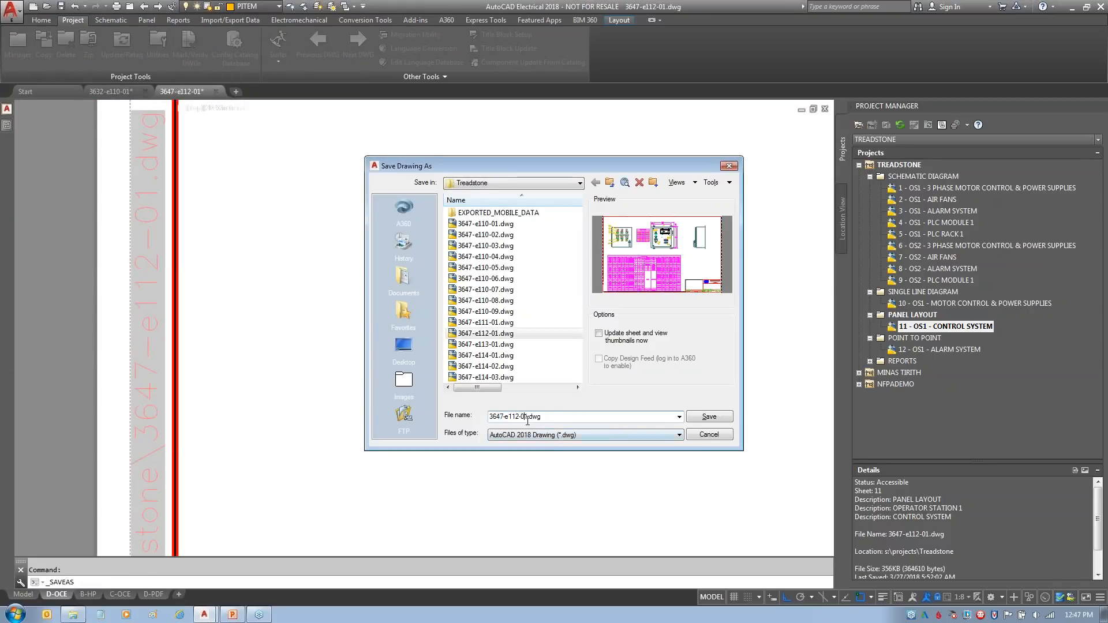
pyautogui.write('a')
pyautogui.click(709, 418)
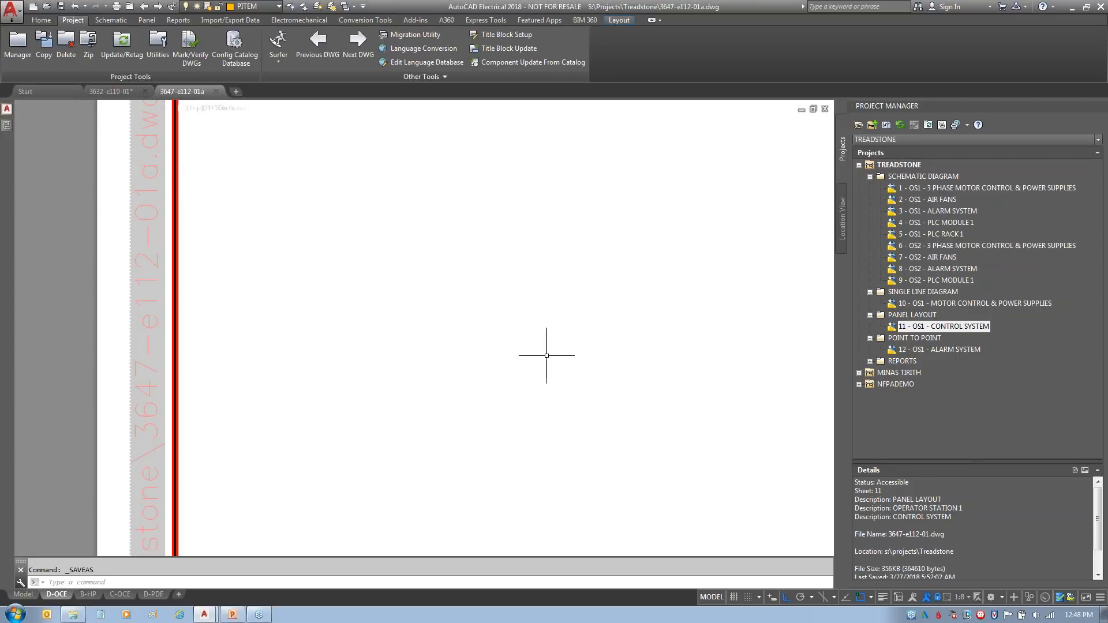
# - Return to paper space and fill the revision block with Revision 0, Revision Date 2 and Revised By 3
pyautogui.scroll(-3, 546, 356)
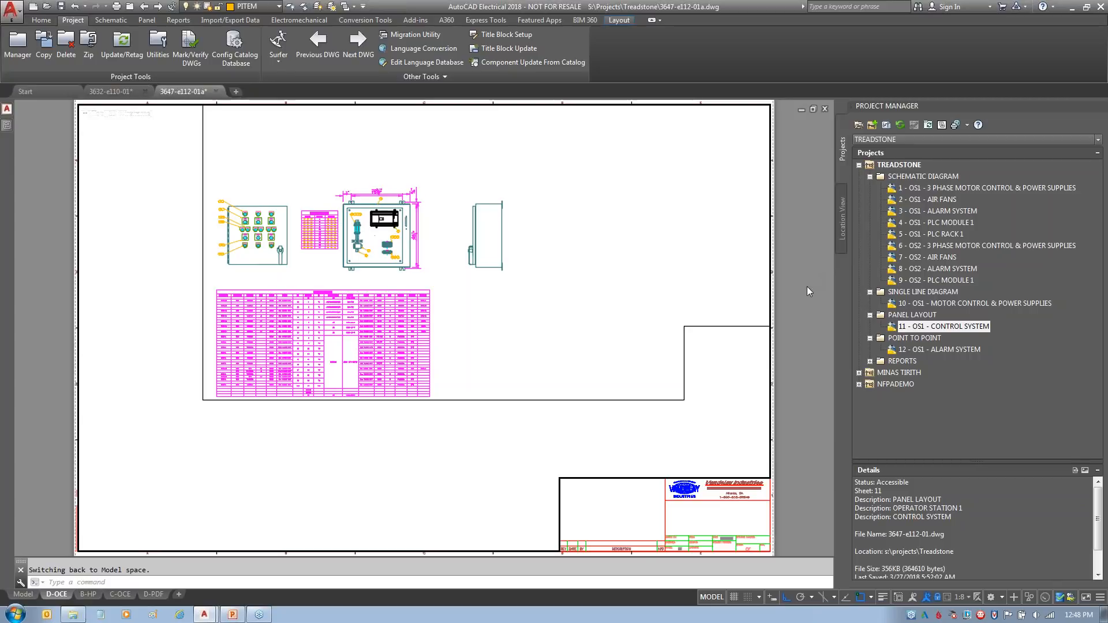
pyautogui.doubleClick(619, 515)
pyautogui.scroll(6, 624, 578)
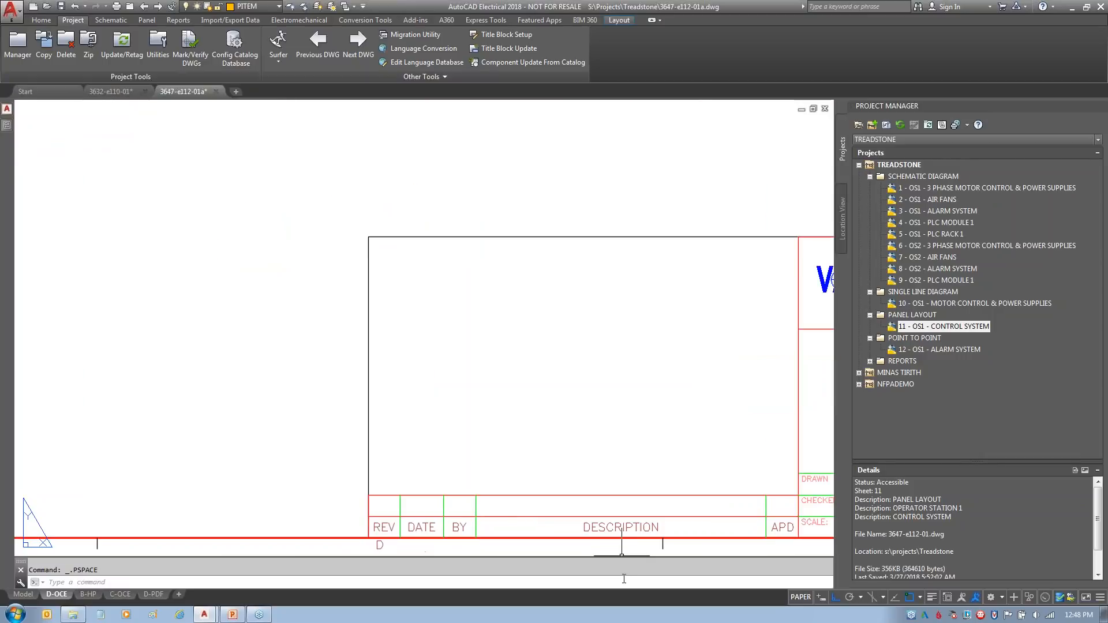
pyautogui.moveTo(554, 515); pyautogui.dragTo(460, 438, button='middle')
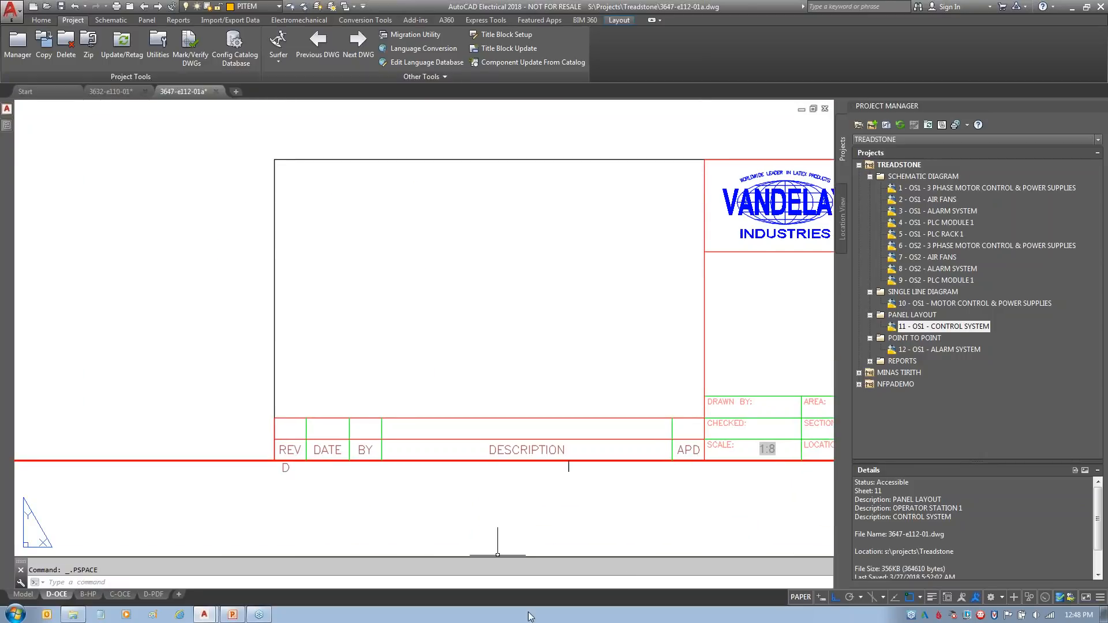
pyautogui.doubleClick(424, 416)
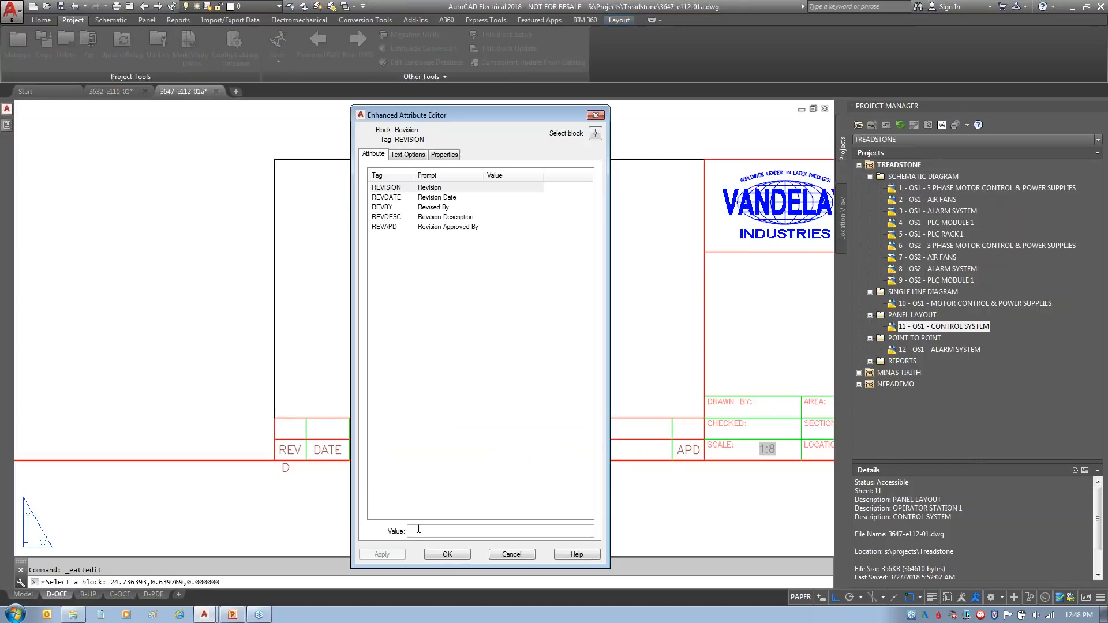
pyautogui.write('0')
pyautogui.press('Return')
pyautogui.click(439, 530)
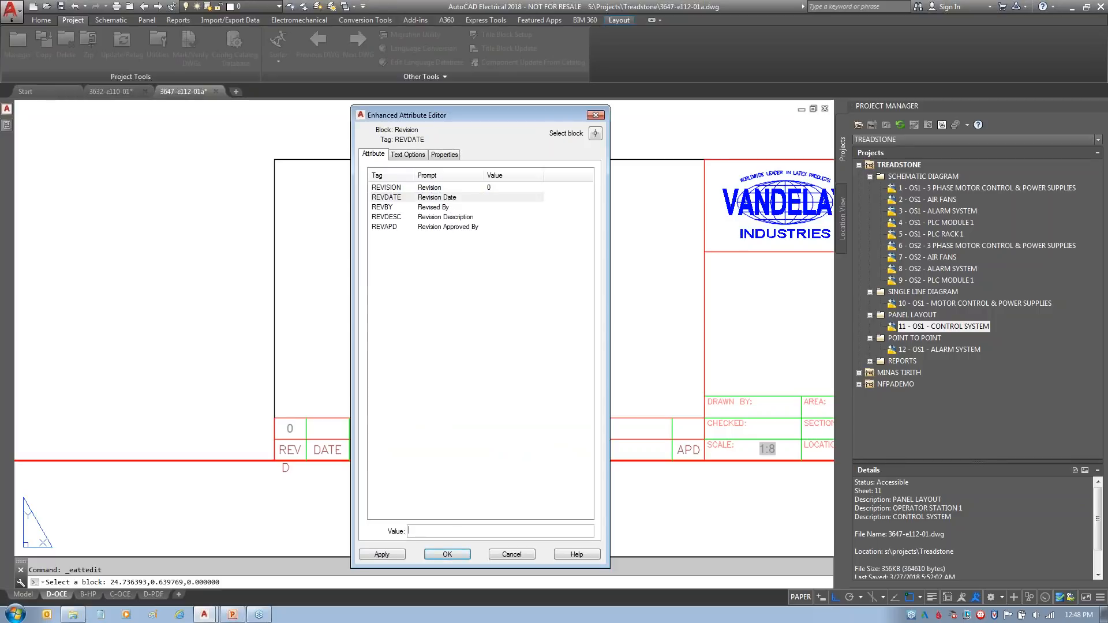
pyautogui.write('2')
pyautogui.press('Return')
pyautogui.click(452, 531)
pyautogui.write('3')
pyautogui.click(447, 554)
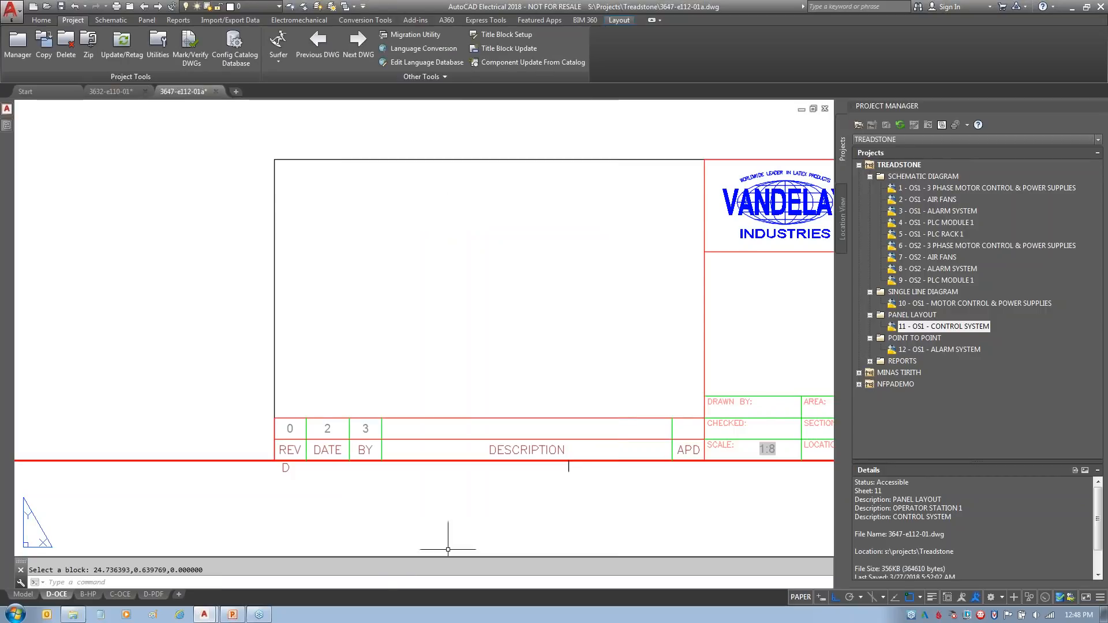
# - Insert the existing Revision block at insertion point 0,0,0 with scale 1.00 and rotation 0
pyautogui.write('I')
pyautogui.press('Return')
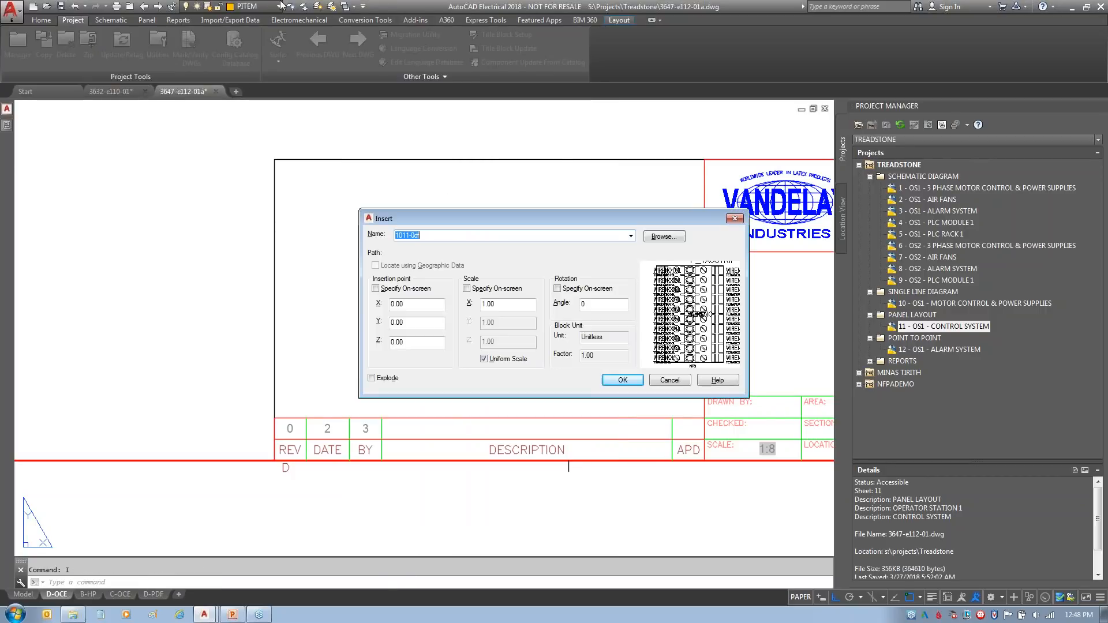
pyautogui.click(664, 237)
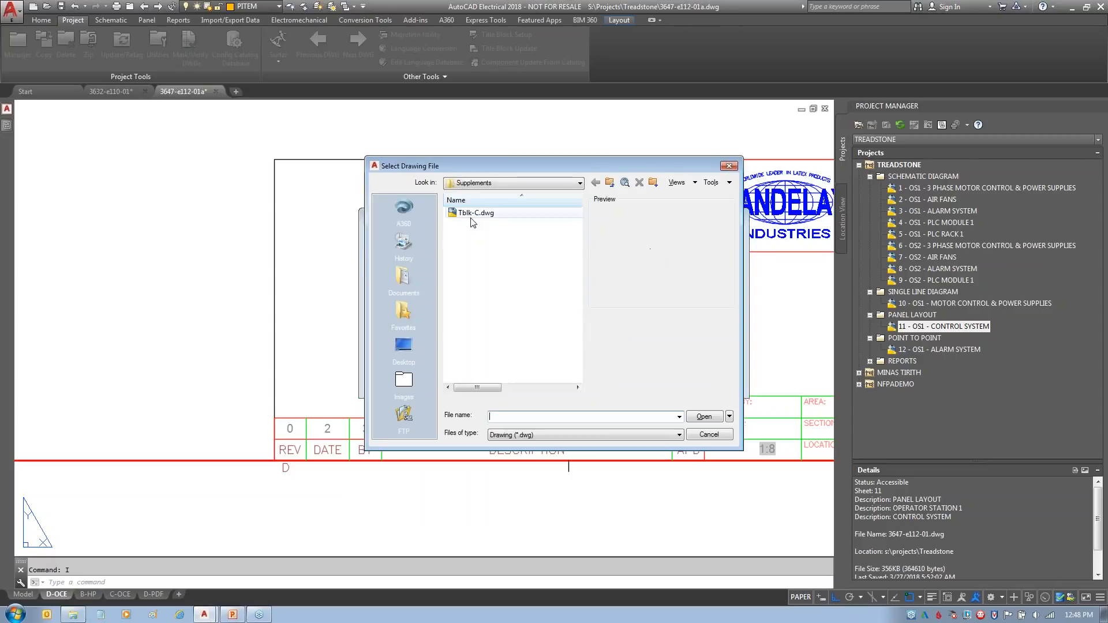
pyautogui.click(704, 437)
pyautogui.click(631, 235)
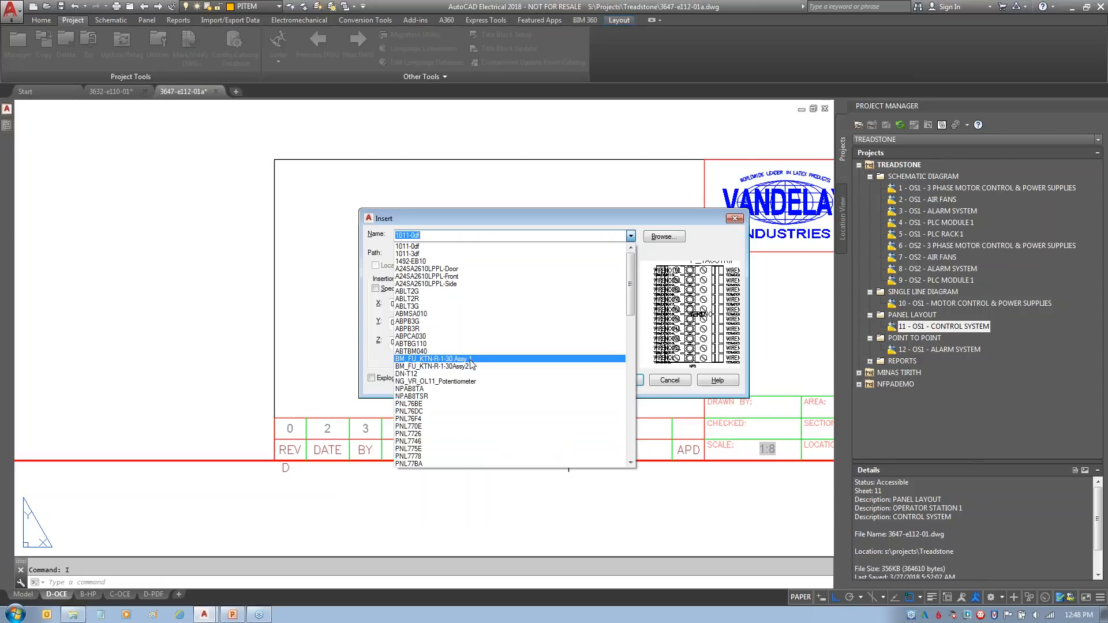
pyautogui.scroll(-10, 455, 384)
pyautogui.scroll(-10, 454, 384)
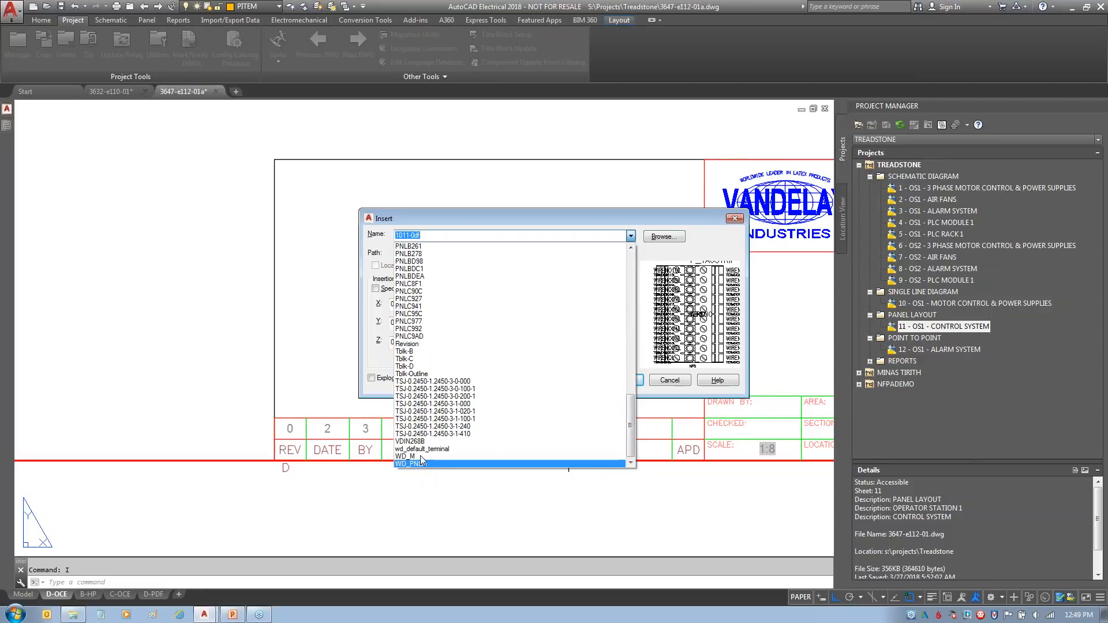
pyautogui.click(425, 345)
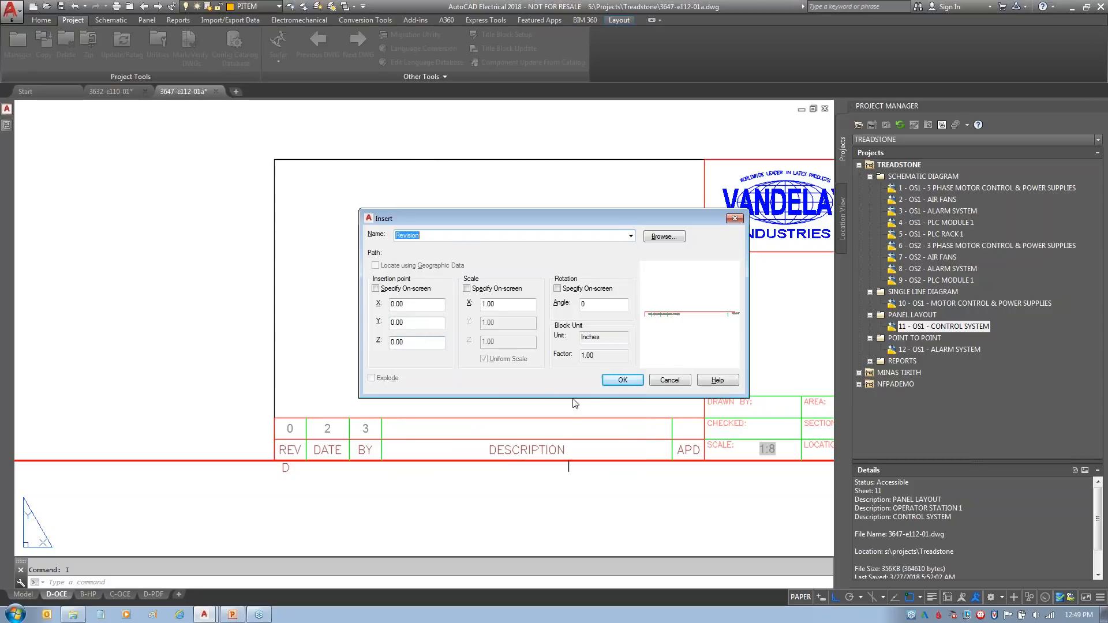
pyautogui.click(623, 380)
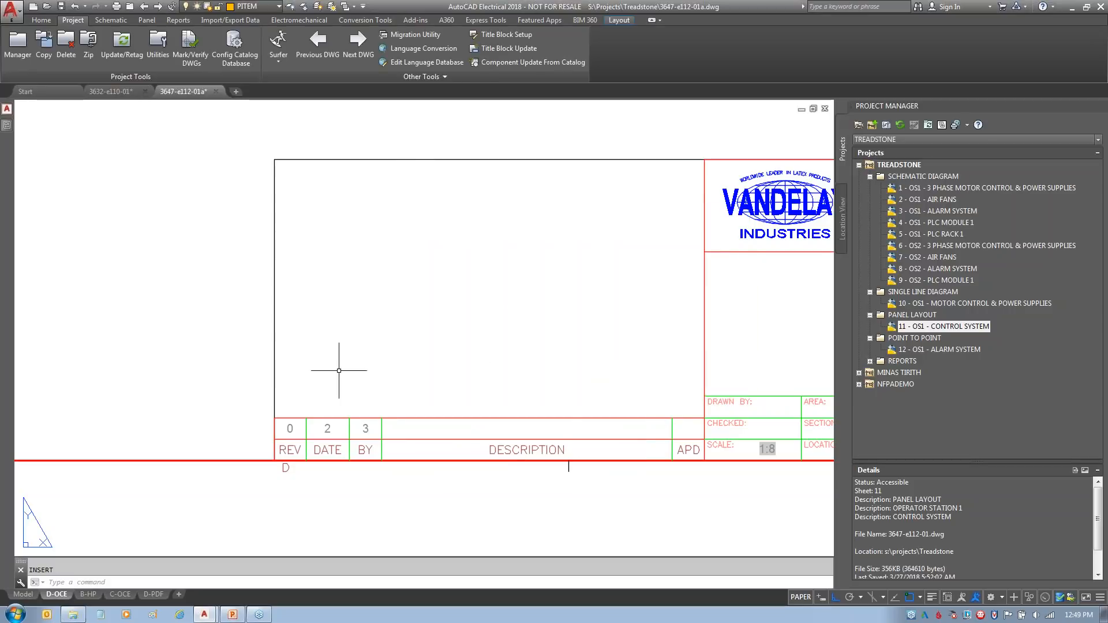
# - Delete the misplaced Revision block at the sheet border's lower-left corner
pyautogui.scroll(-5, 284, 408)
pyautogui.scroll(10, 119, 470)
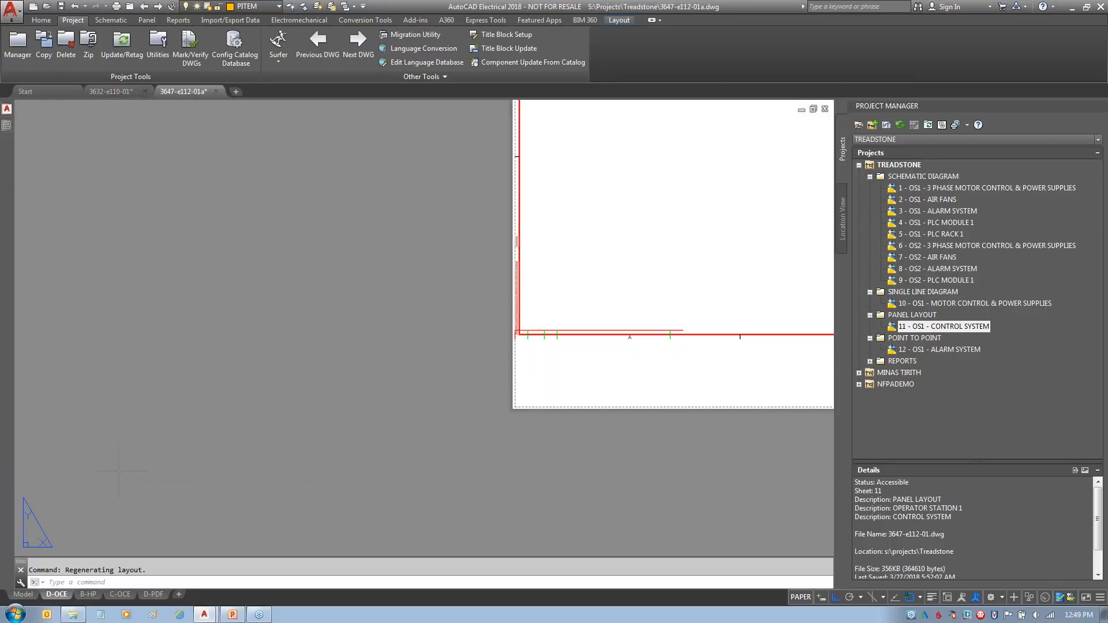
pyautogui.moveTo(529, 407); pyautogui.dragTo(240, 473, button='middle')
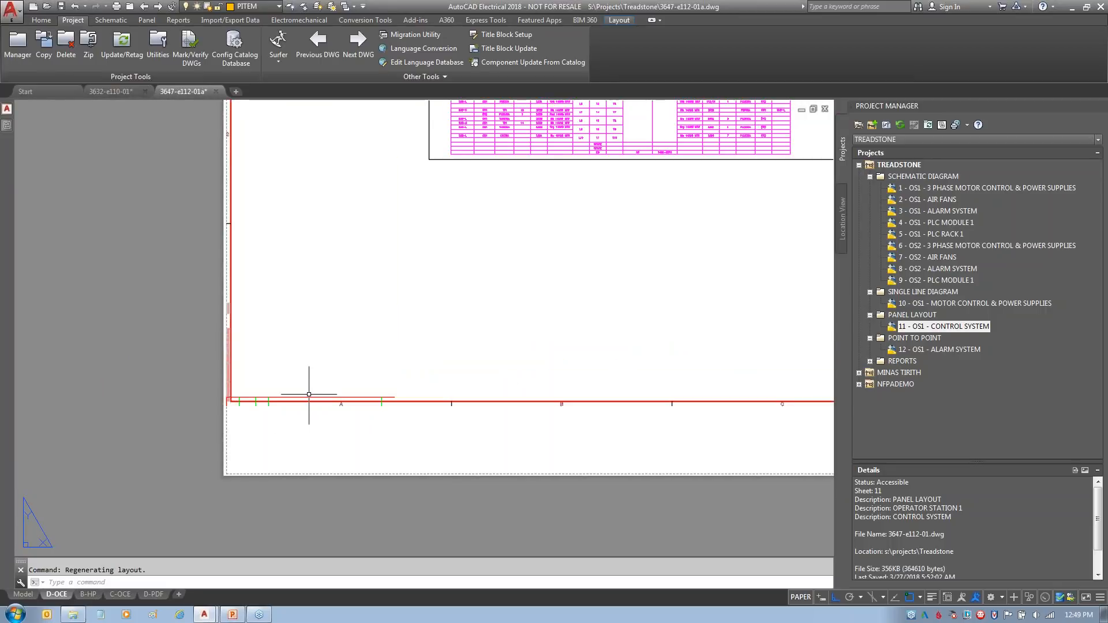
pyautogui.click(280, 393)
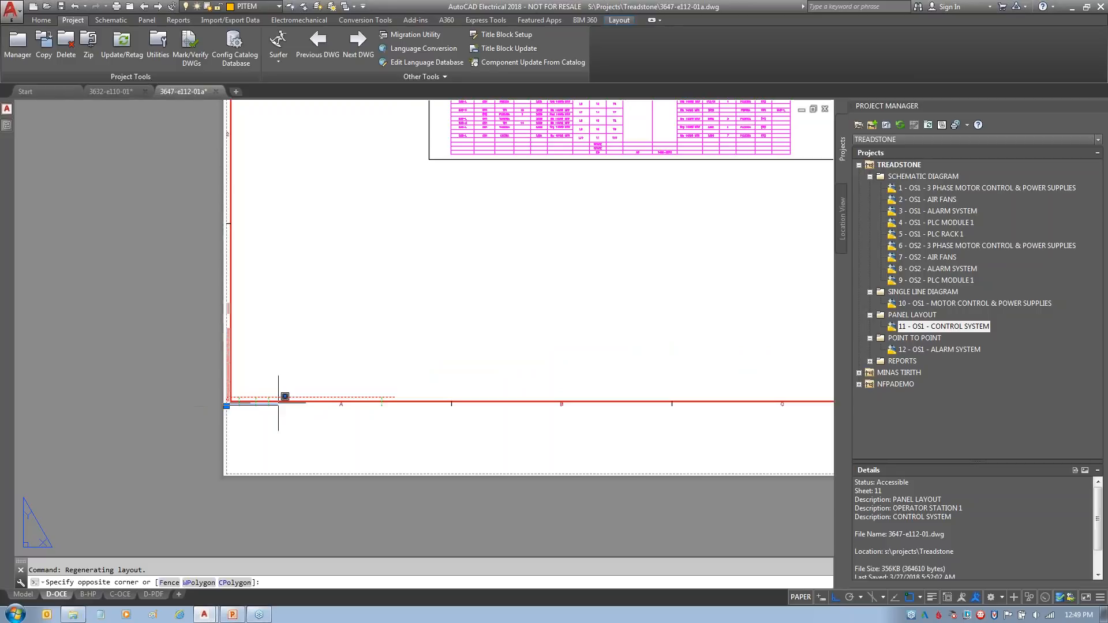
pyautogui.click(232, 425)
pyautogui.click(227, 406)
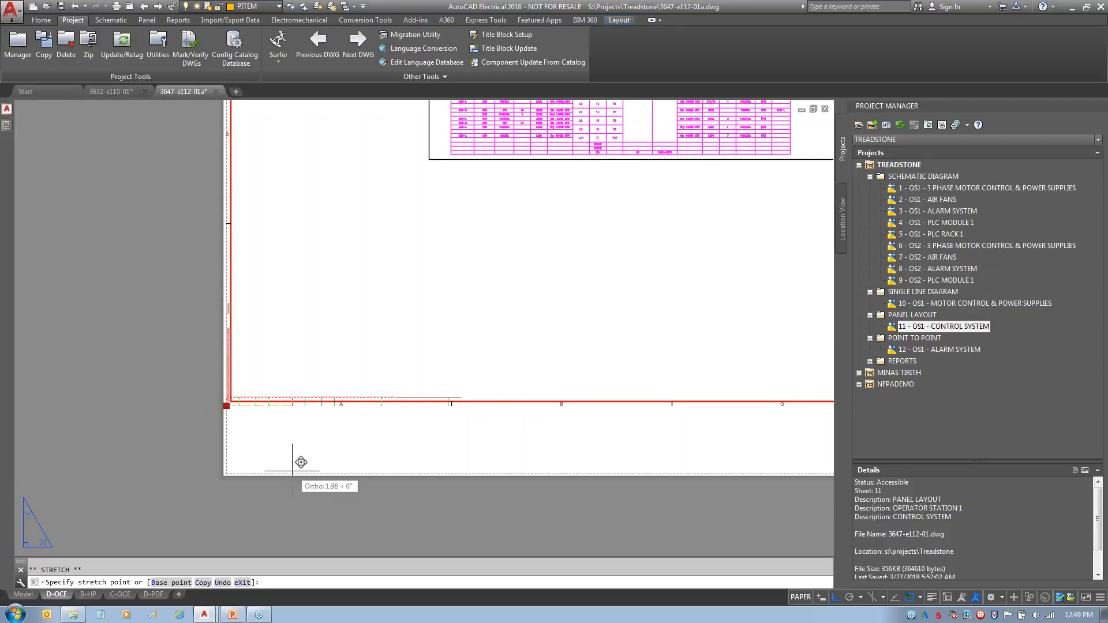
pyautogui.press('Delete')
# - Insert the Revision block at an on-screen point directly above the existing 0, 2, 3 revision row
pyautogui.scroll(-6, 556, 435)
pyautogui.scroll(8, 681, 409)
pyautogui.moveTo(436, 359); pyautogui.dragTo(245, 294, button='middle')
pyautogui.write('i')
pyautogui.press('Return')
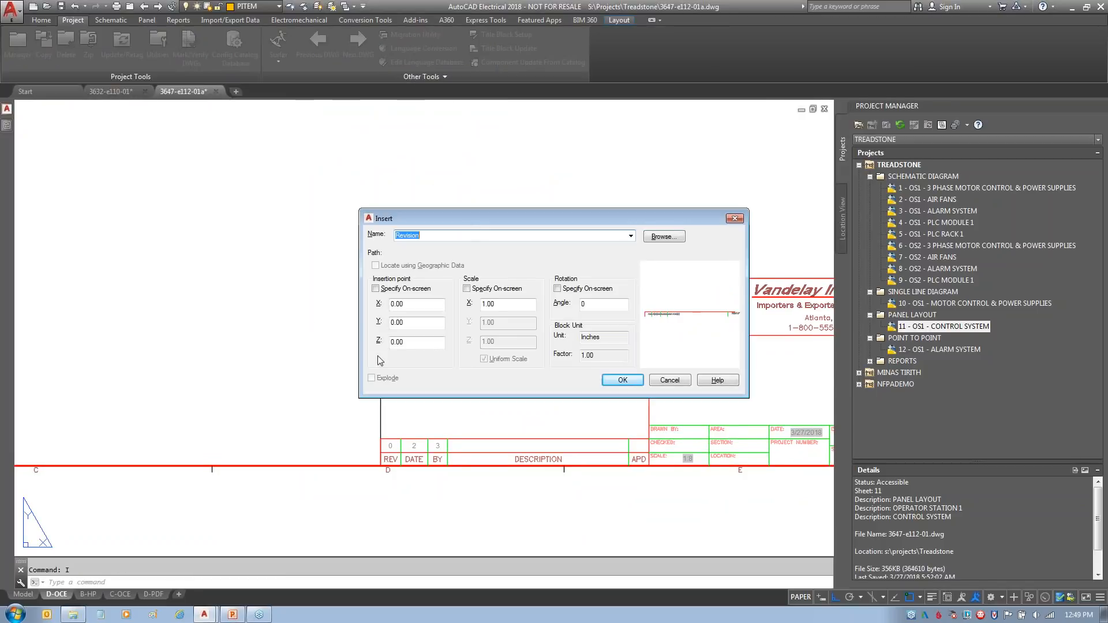
pyautogui.click(378, 290)
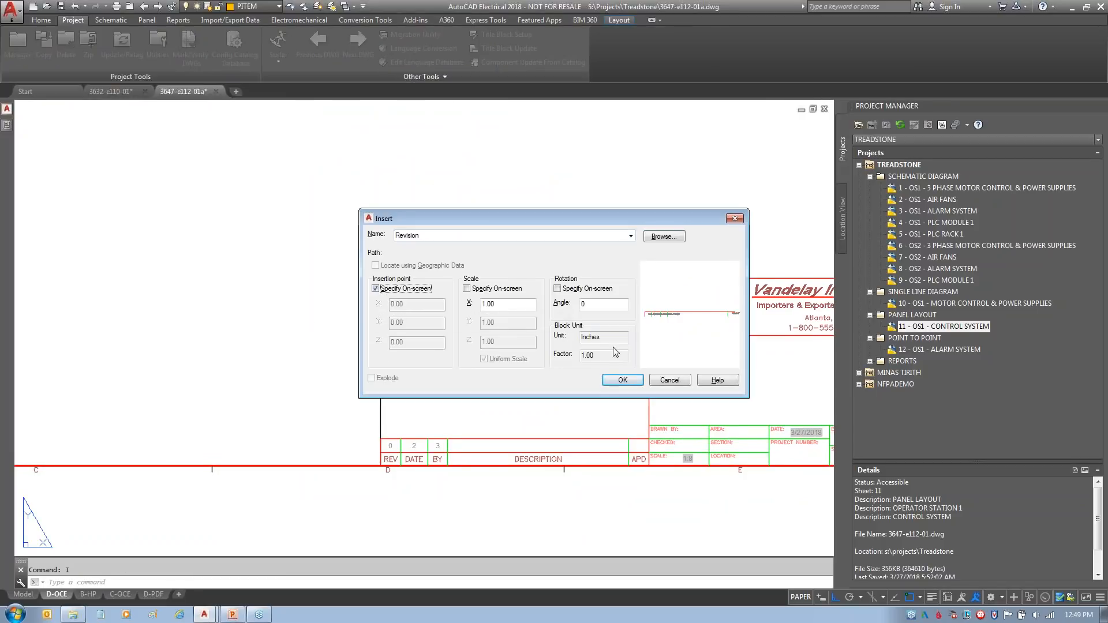
pyautogui.click(624, 380)
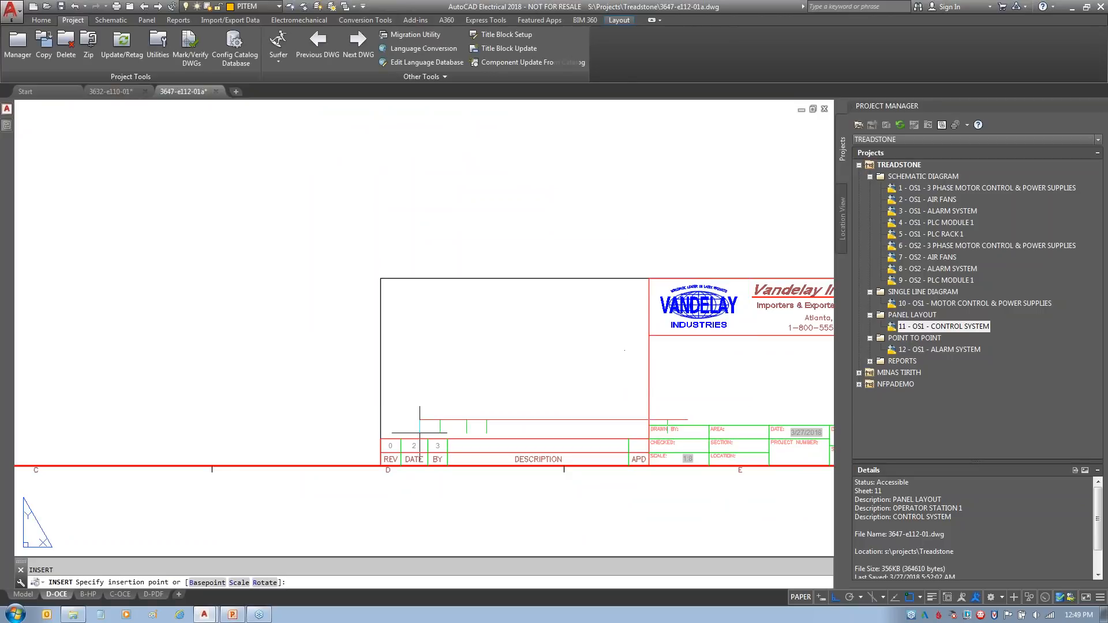
pyautogui.click(381, 439)
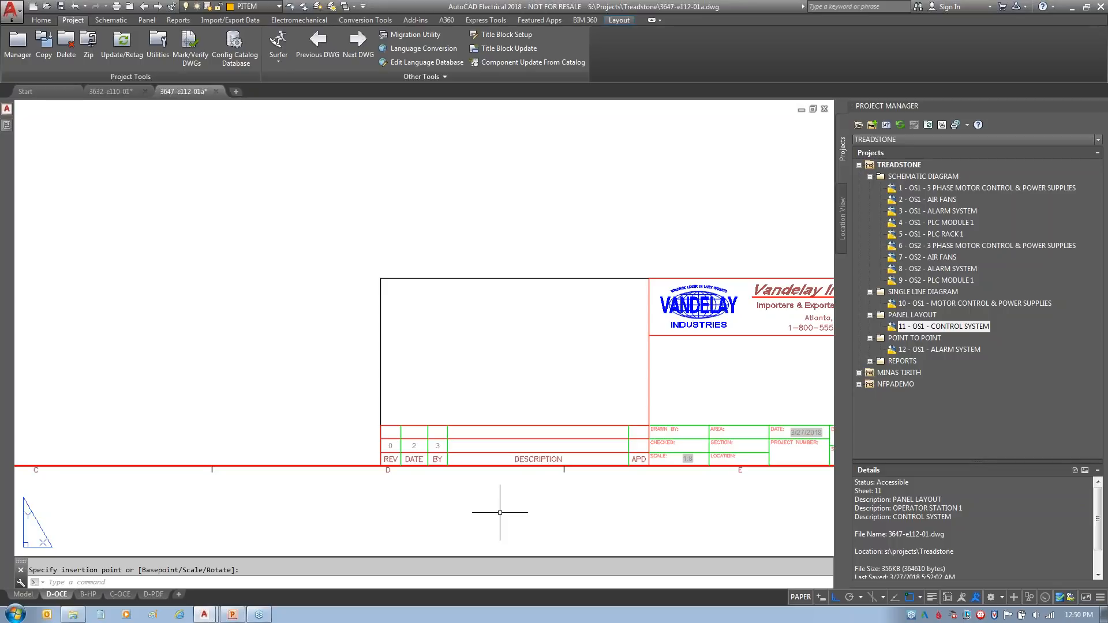
# - Switch to the Minas Tirith project folder and review the line labels in Minas Tirith_wdtitle.wdl
pyautogui.click(68, 616)
pyautogui.click(680, 352)
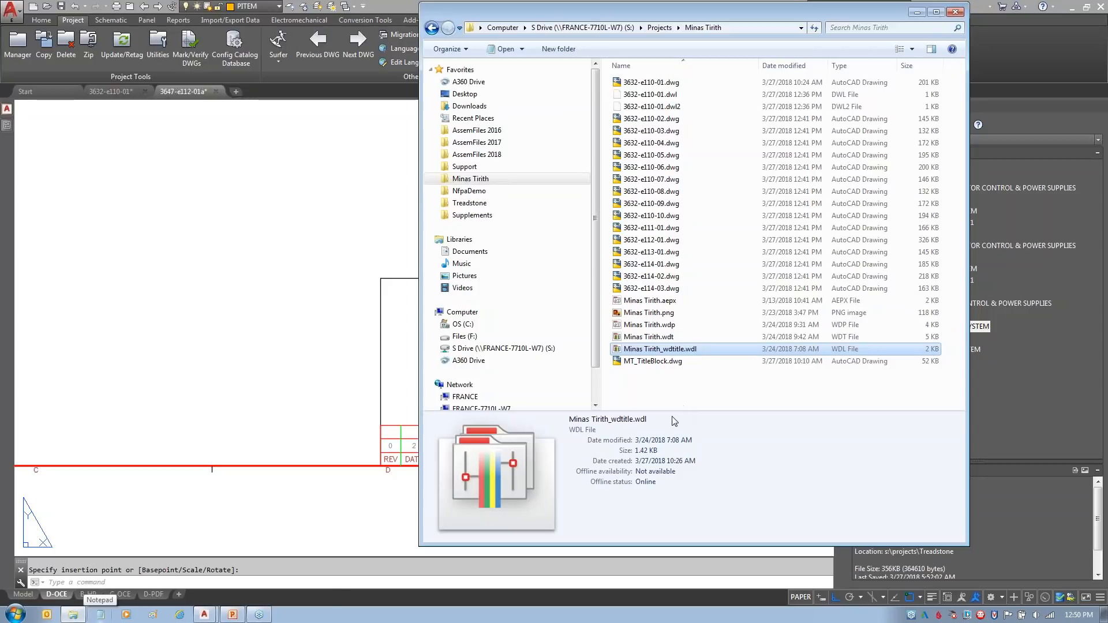
pyautogui.doubleClick(658, 353)
pyautogui.moveTo(682, 357)
pyautogui.mouseDown()
pyautogui.moveTo(697, 356)
pyautogui.moveTo(699, 338)
pyautogui.mouseUp()
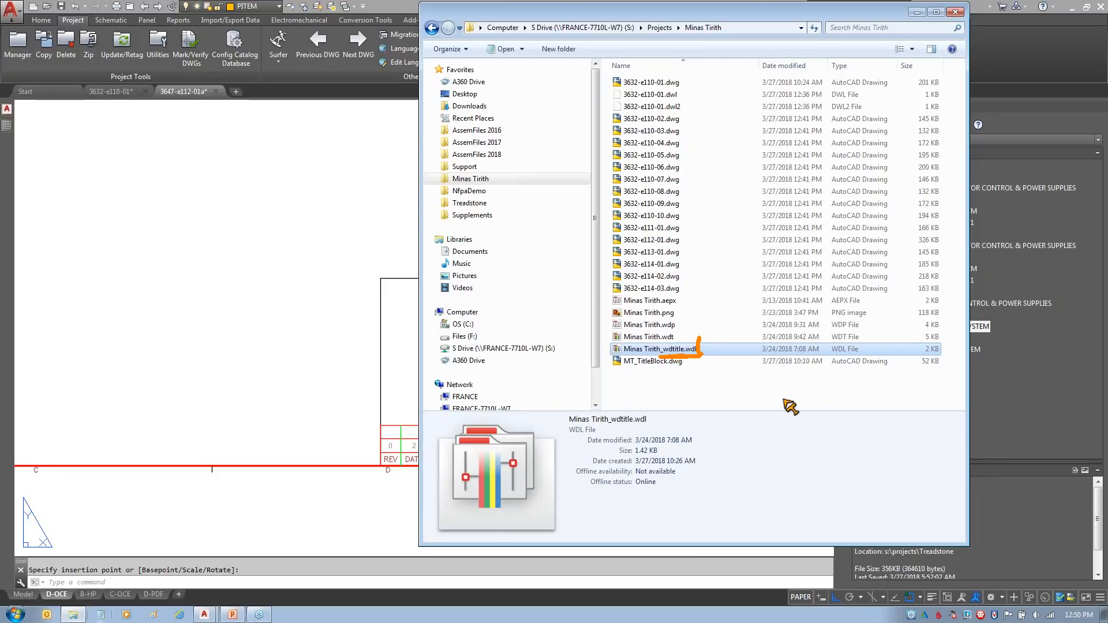
pyautogui.moveTo(614, 357); pyautogui.dragTo(658, 356)
pyautogui.doubleClick(660, 349)
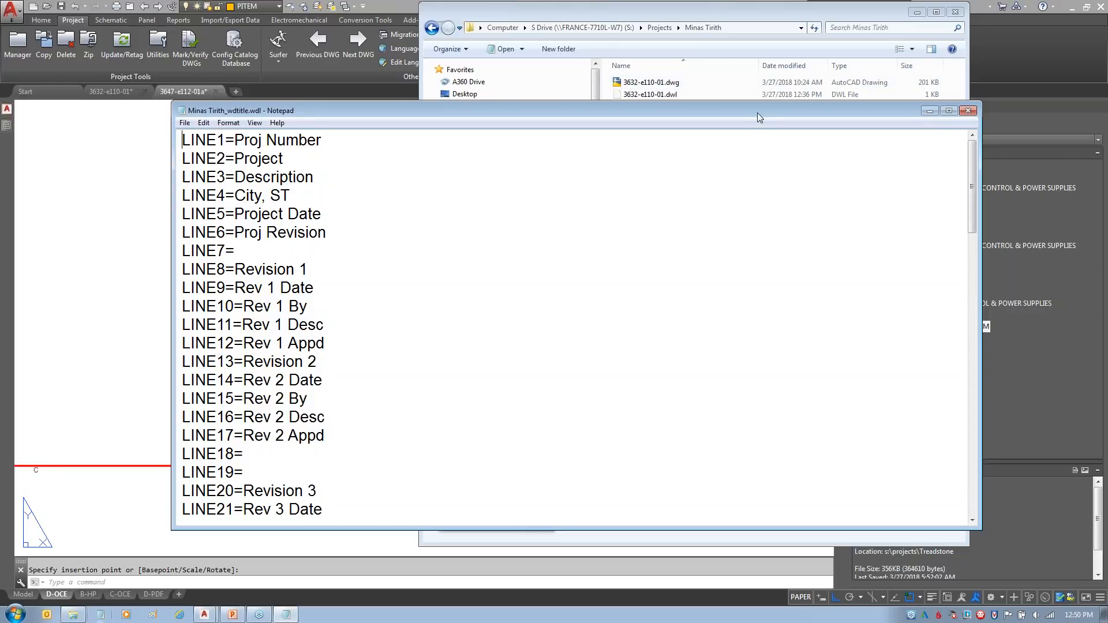
pyautogui.moveTo(758, 113); pyautogui.dragTo(652, 112)
pyautogui.click(861, 112)
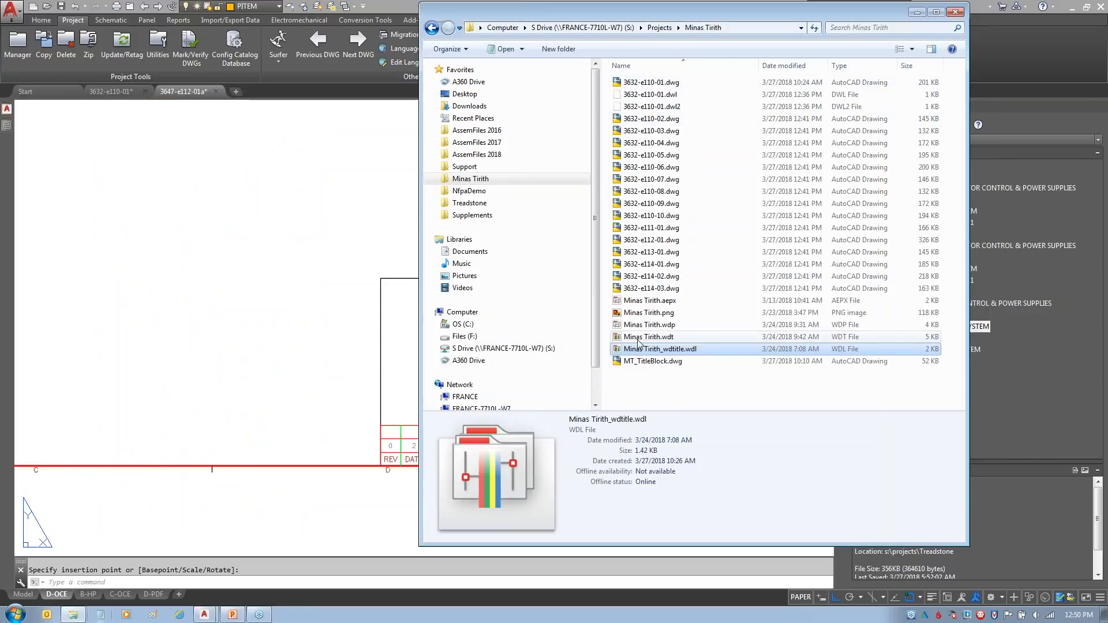
# - Examine the title block attribute mappings in Minas Tirith.wdt, especially the DWG_NUM and DWG_SH lines, and close the file
pyautogui.click(660, 337)
pyautogui.doubleClick(660, 337)
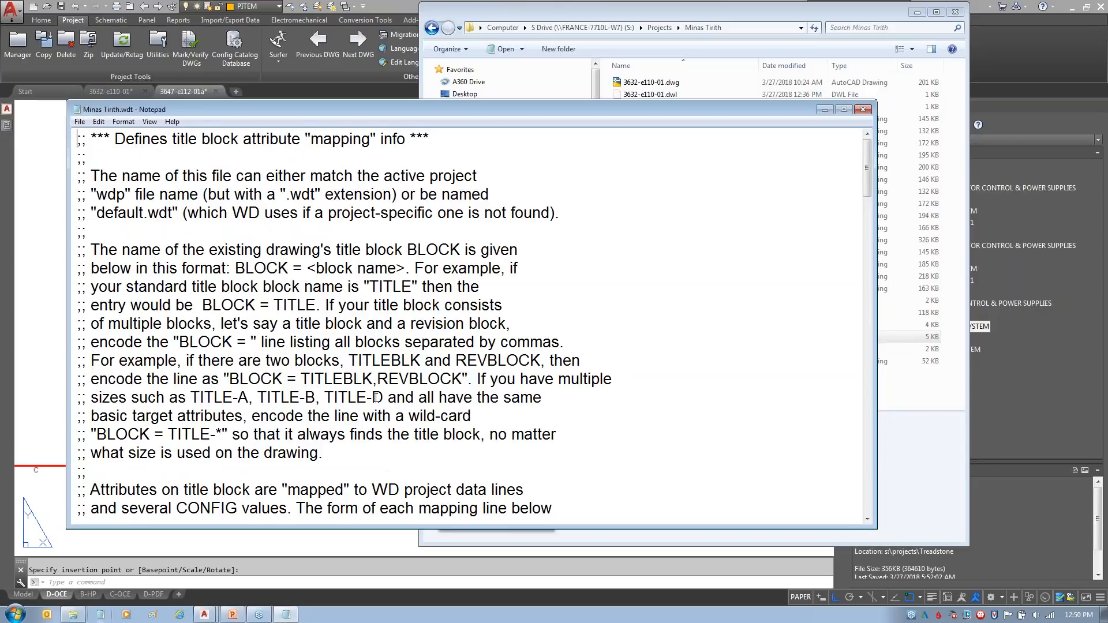
pyautogui.scroll(-20, 381, 385)
pyautogui.scroll(2, 334, 364)
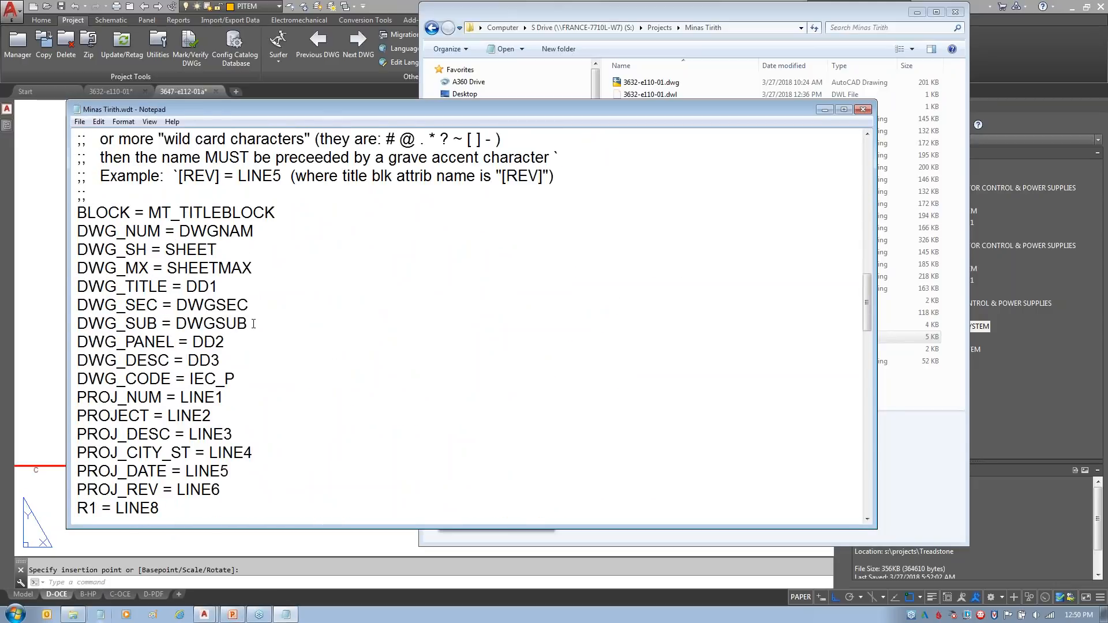
pyautogui.moveTo(77, 231); pyautogui.dragTo(263, 232)
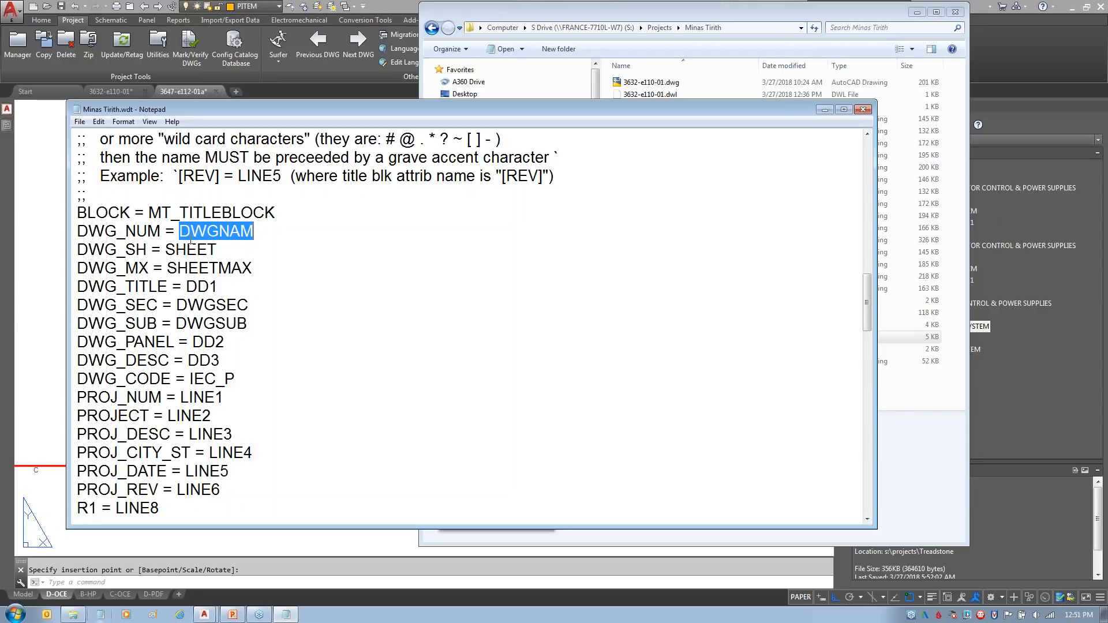
pyautogui.doubleClick(193, 254)
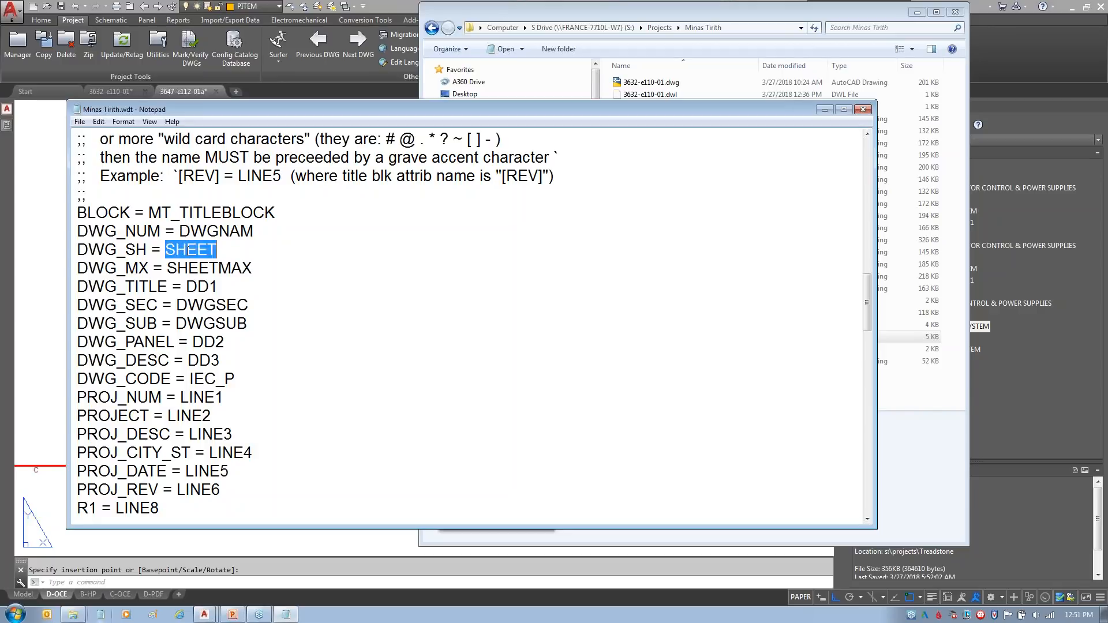
pyautogui.click(220, 269)
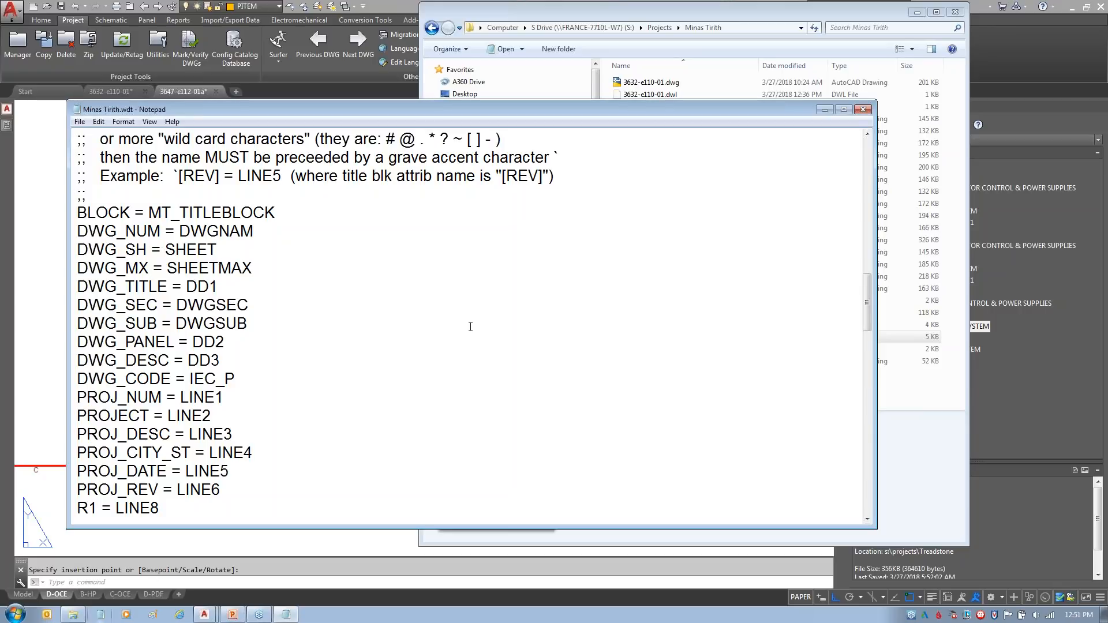
pyautogui.moveTo(164, 234); pyautogui.dragTo(75, 238)
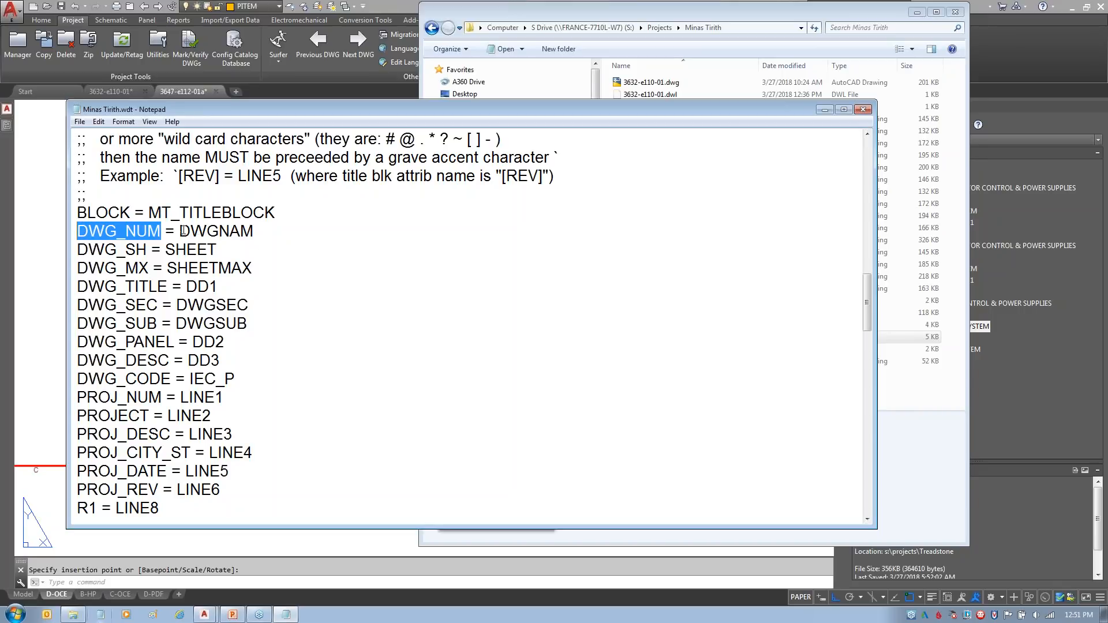
pyautogui.moveTo(180, 231); pyautogui.dragTo(258, 234)
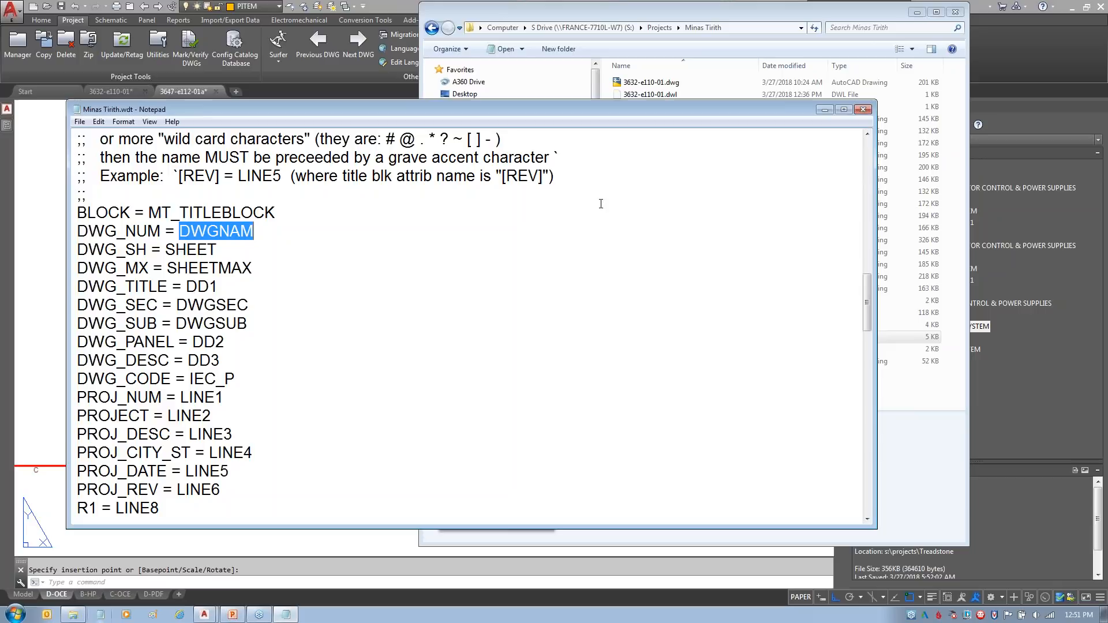
pyautogui.click(865, 110)
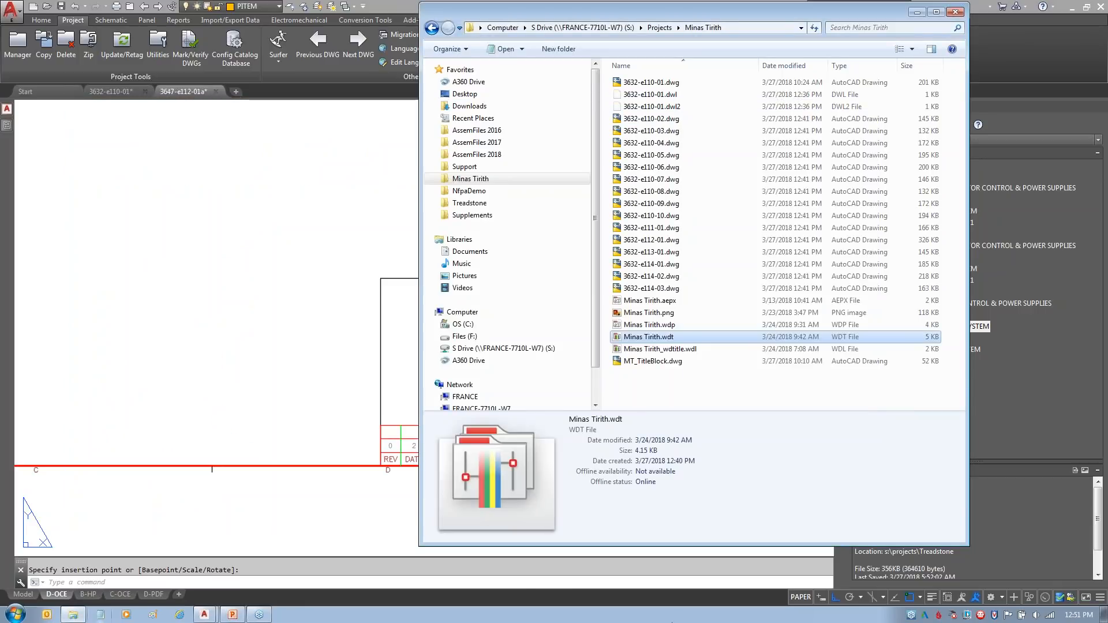
# - Return to the AutoCAD Electrical drawing and examine the Vandelay Industries title block and its revision rows
pyautogui.click(232, 345)
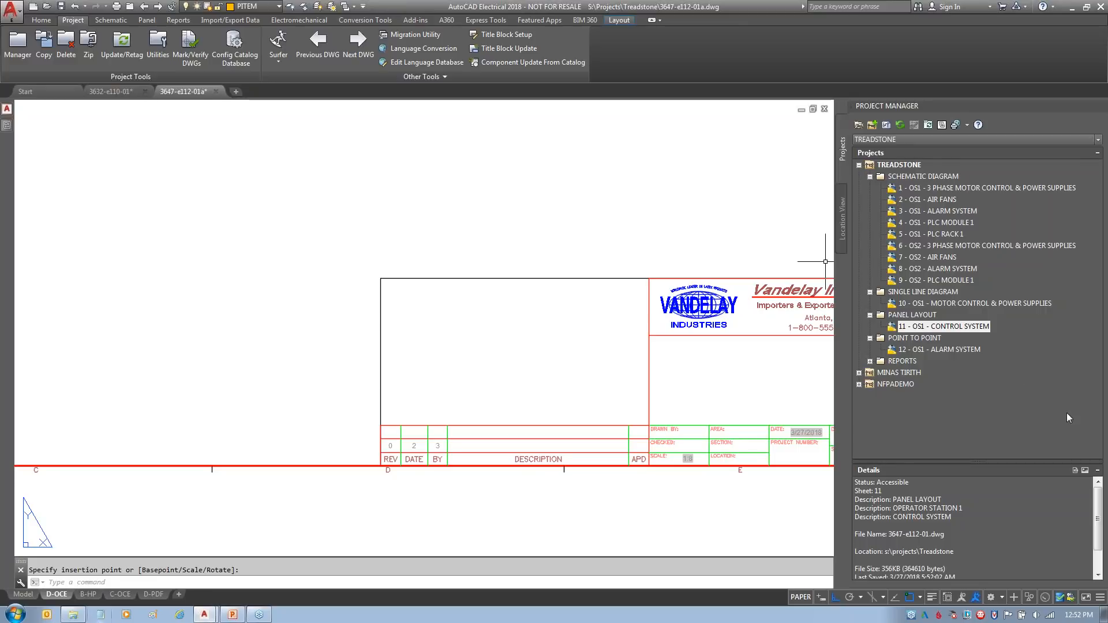
pyautogui.scroll(-2, 819, 413)
pyautogui.moveTo(821, 413); pyautogui.dragTo(559, 405, button='middle')
pyautogui.scroll(4, 521, 380)
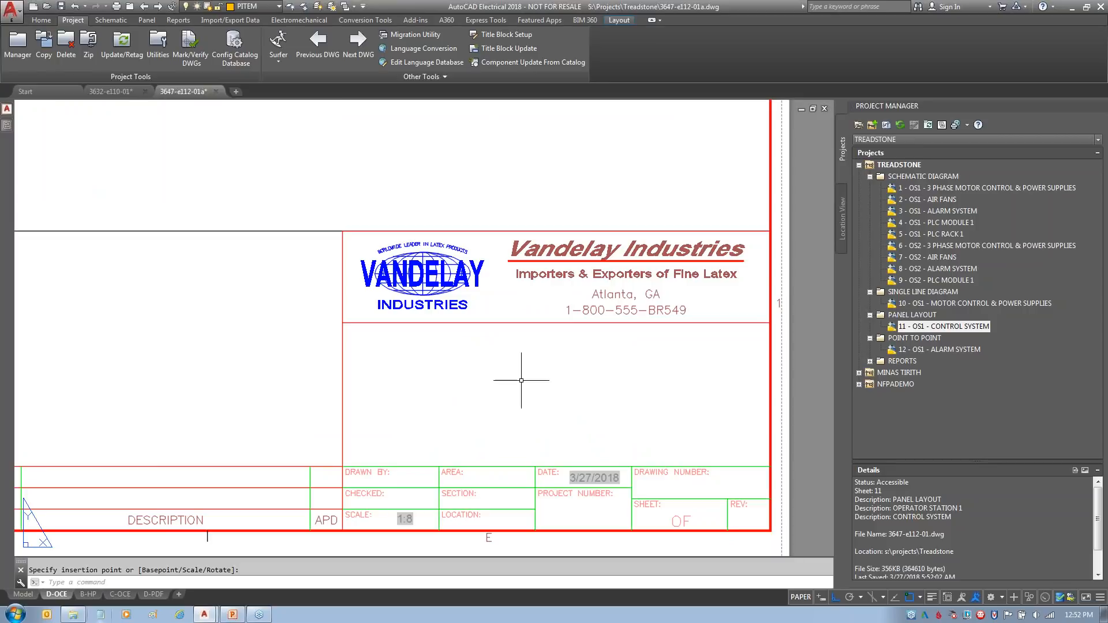
pyautogui.scroll(-2, 539, 398)
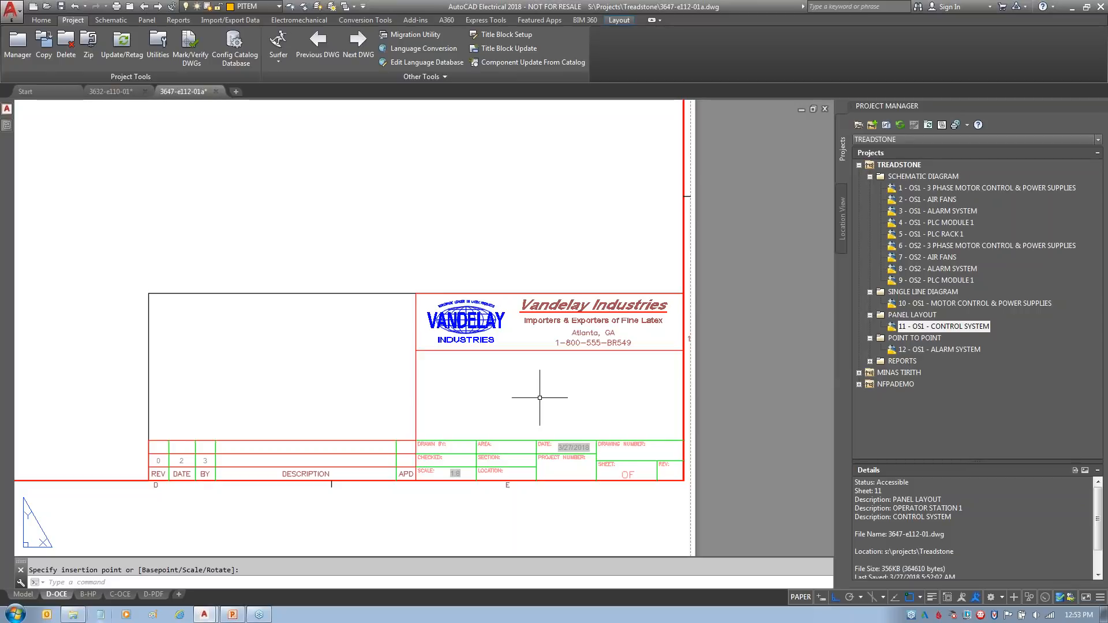
# - Switch to PowerPoint and run the slide show to the slide on document management and simulation support
pyautogui.click(233, 615)
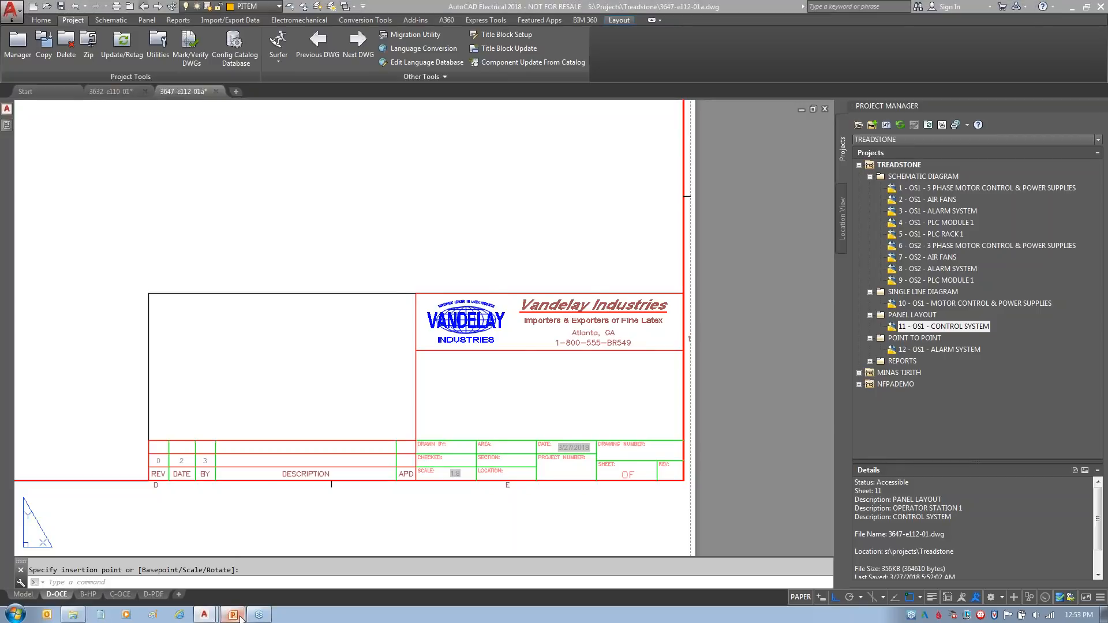
pyautogui.press('F5')
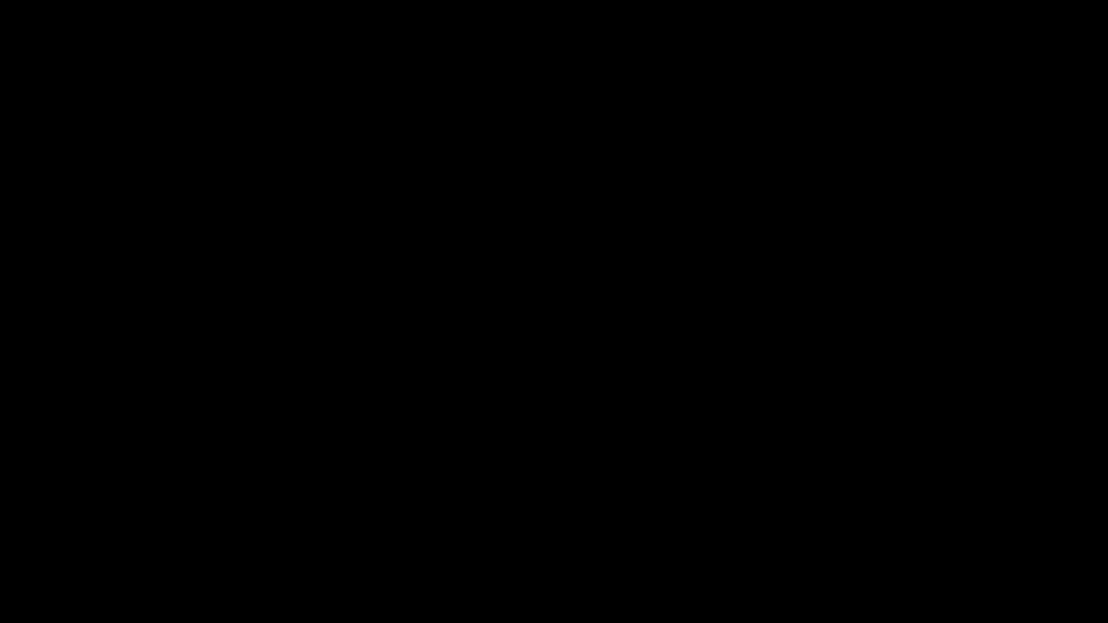
pyautogui.press('Right')
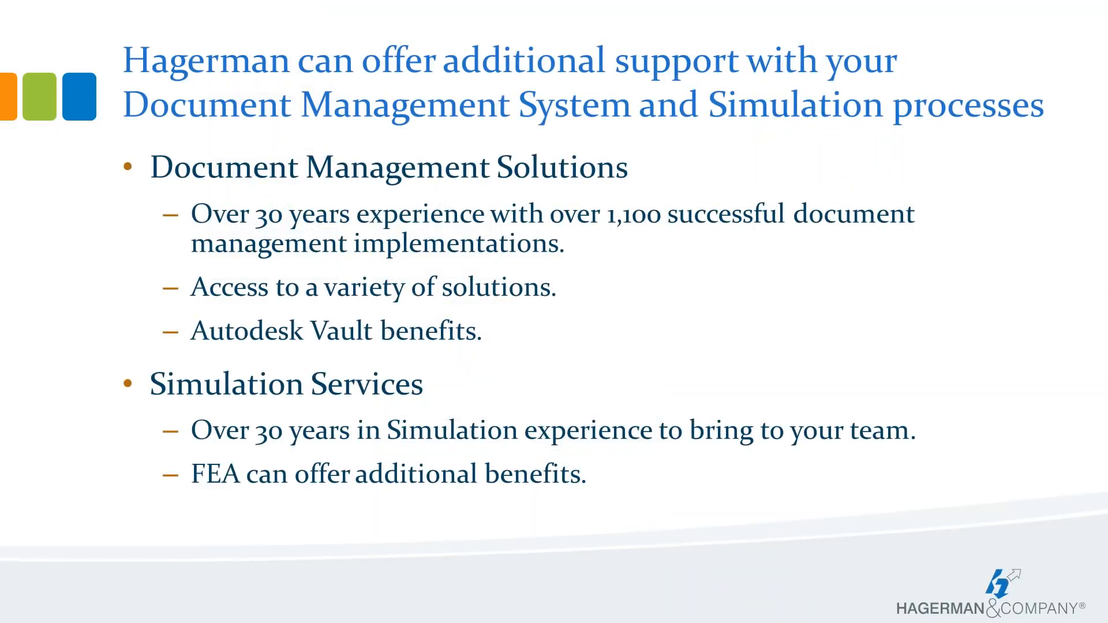